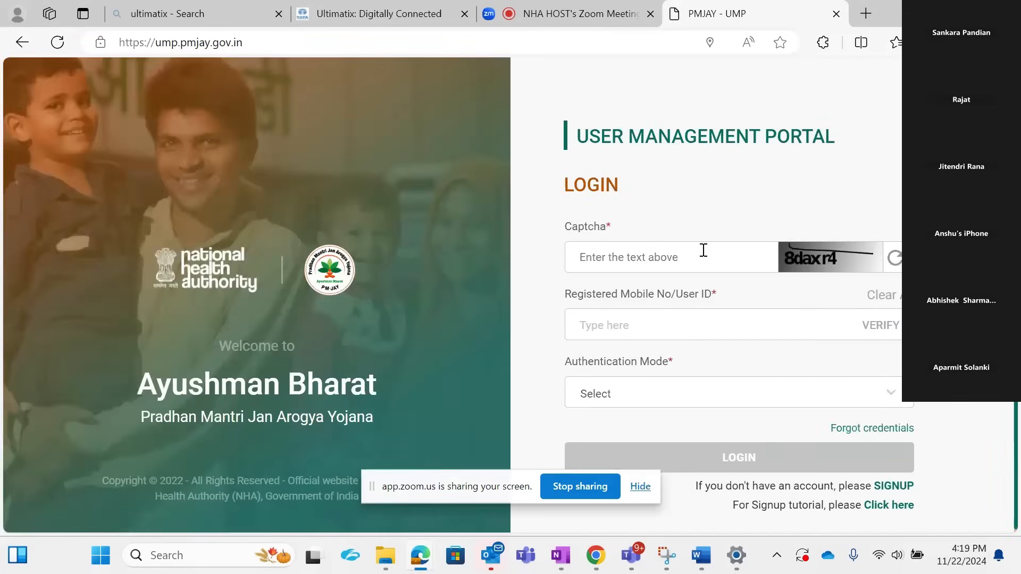
Step: Fill in the captcha and the registered mobile number on the login page and verify the number
type("8")
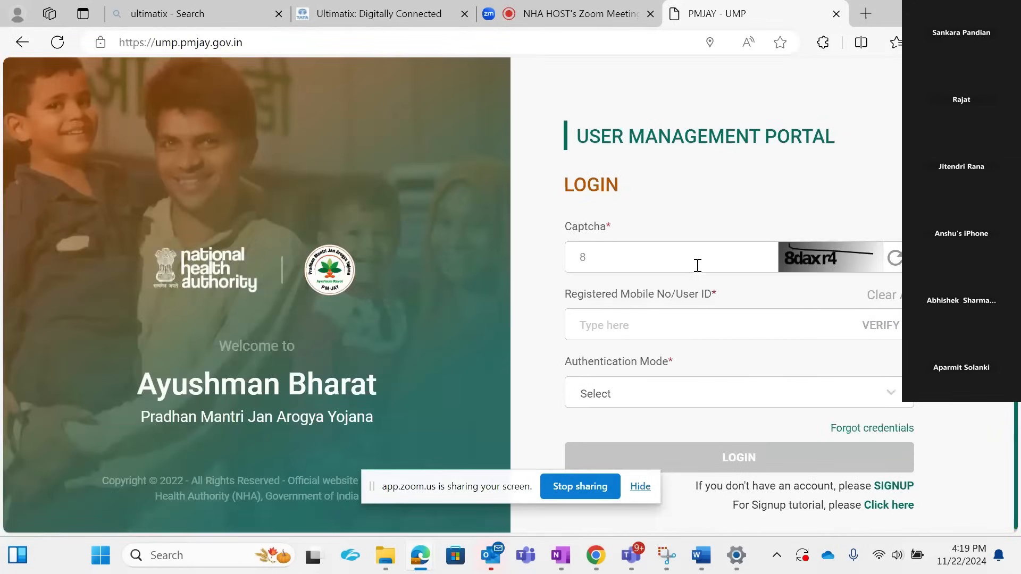
type("daxr4")
left_click(679, 323)
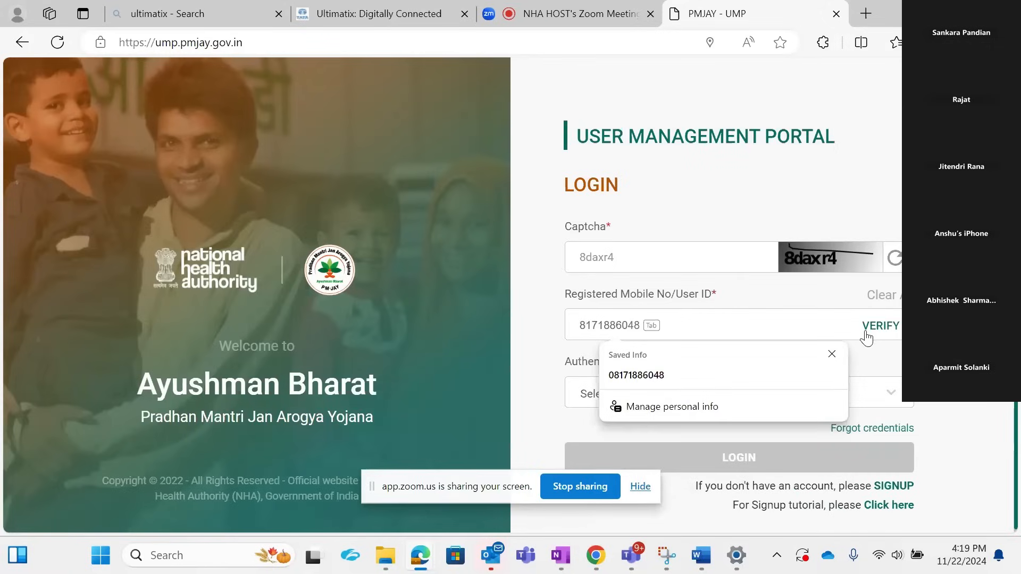
left_click(867, 336)
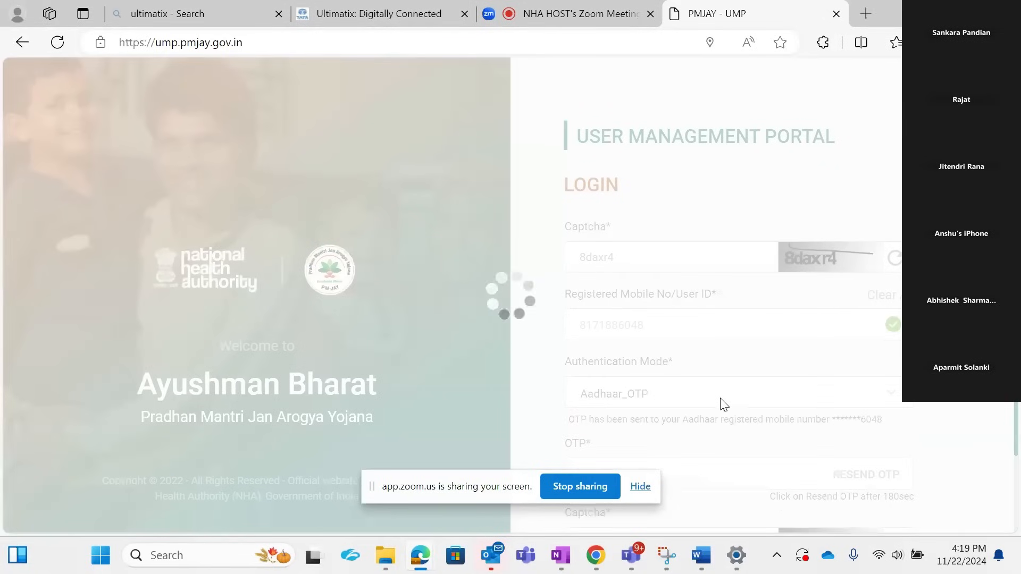
Step: Enter the OTP sent to the Aadhaar-registered mobile number
scroll(704, 425, "down", 2)
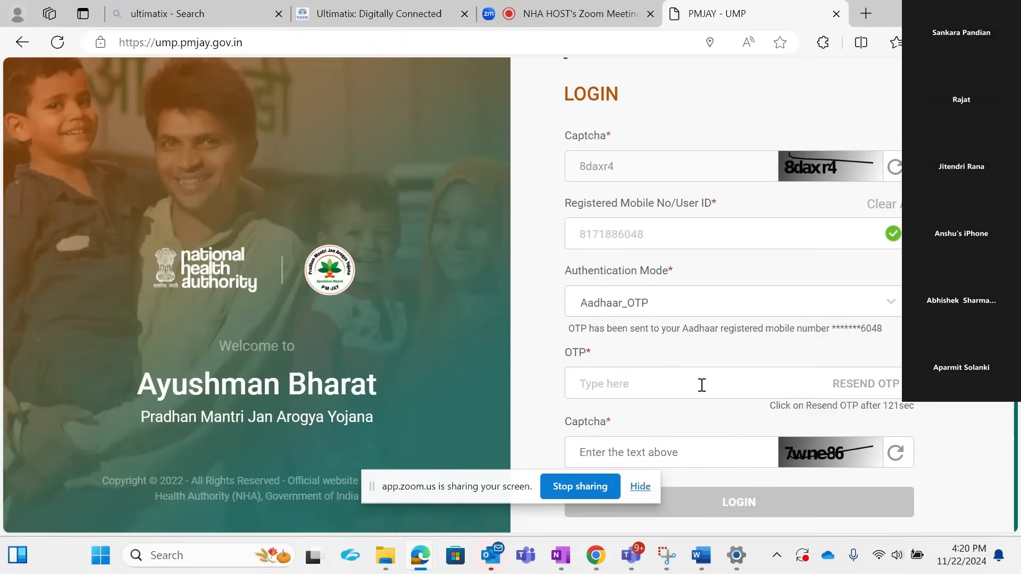
left_click(702, 385)
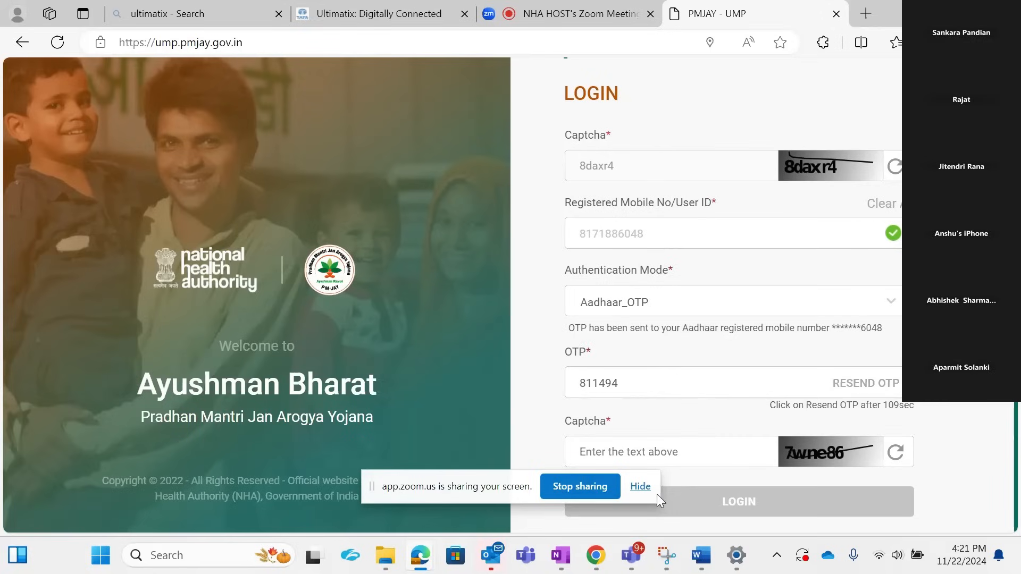
Step: Hide the screen-sharing notice, fill in the second captcha and log in to the User Management Portal
left_click(642, 488)
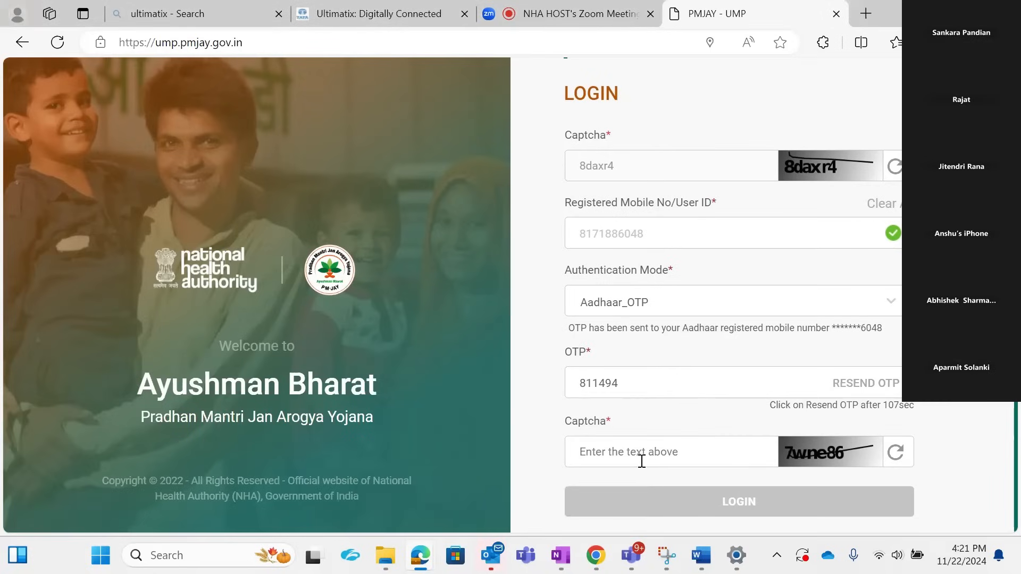
left_click(641, 457)
type("7wne86")
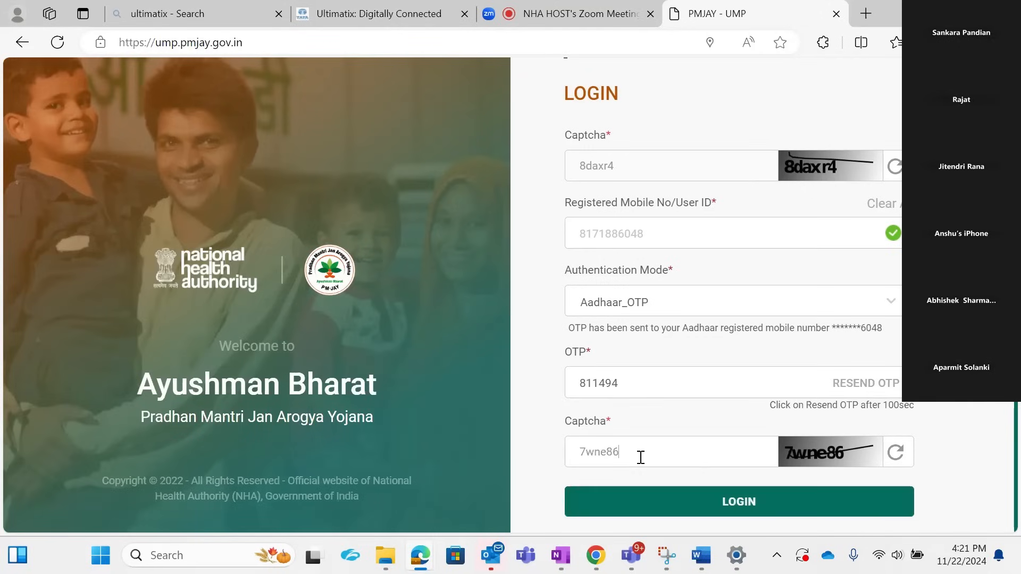
left_click(648, 504)
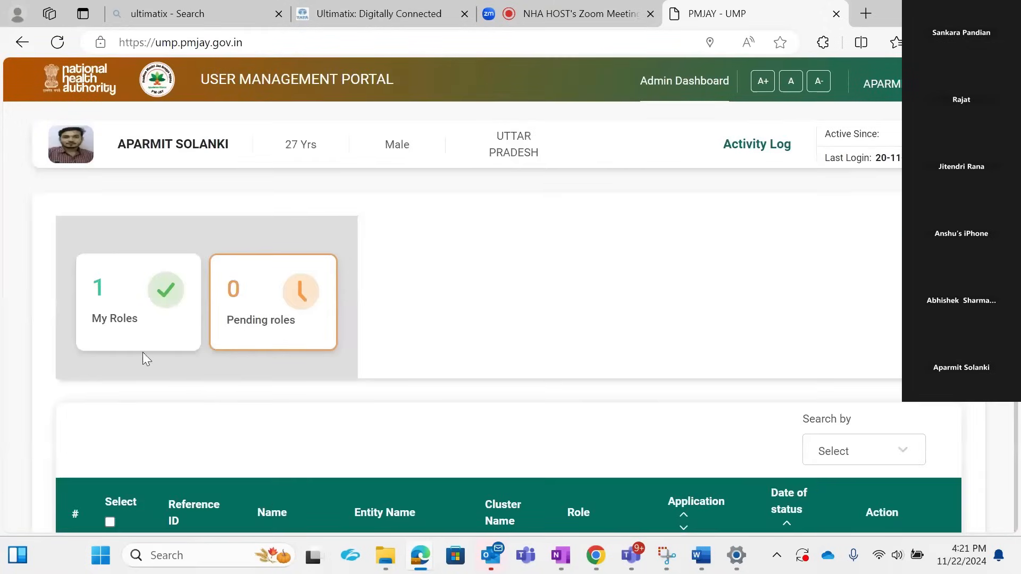
Step: Review the My Roles list and the role requests listed under Pending roles
scroll(355, 405, "down", 3)
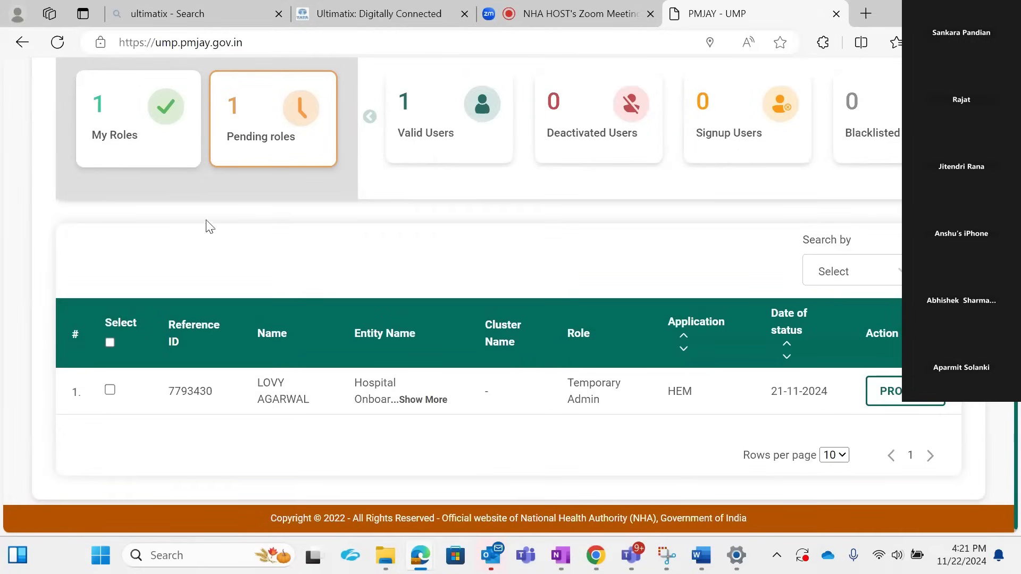
left_click(177, 165)
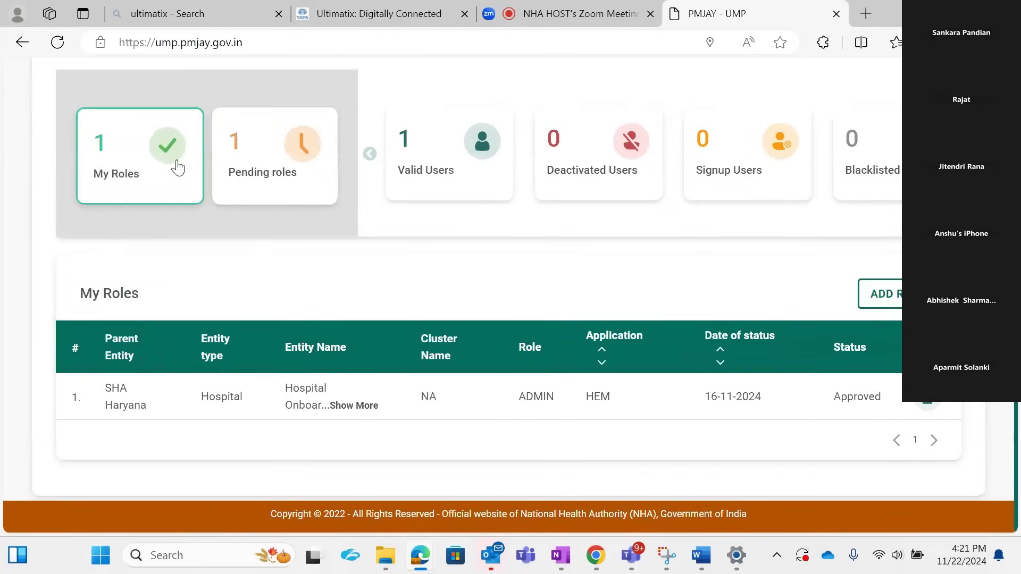
left_click(290, 154)
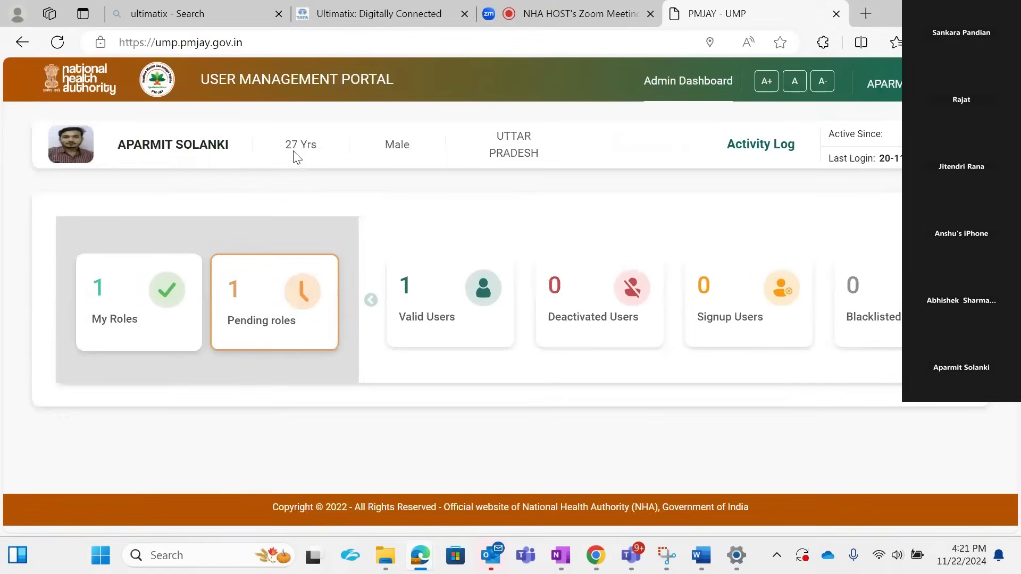
scroll(345, 422, "down", 3)
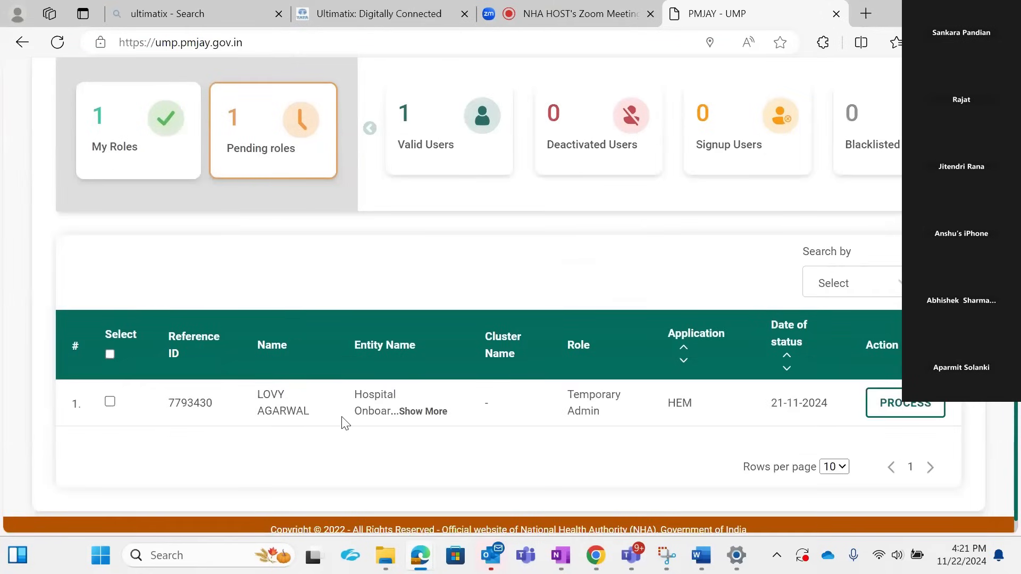
scroll(345, 422, "up", 3)
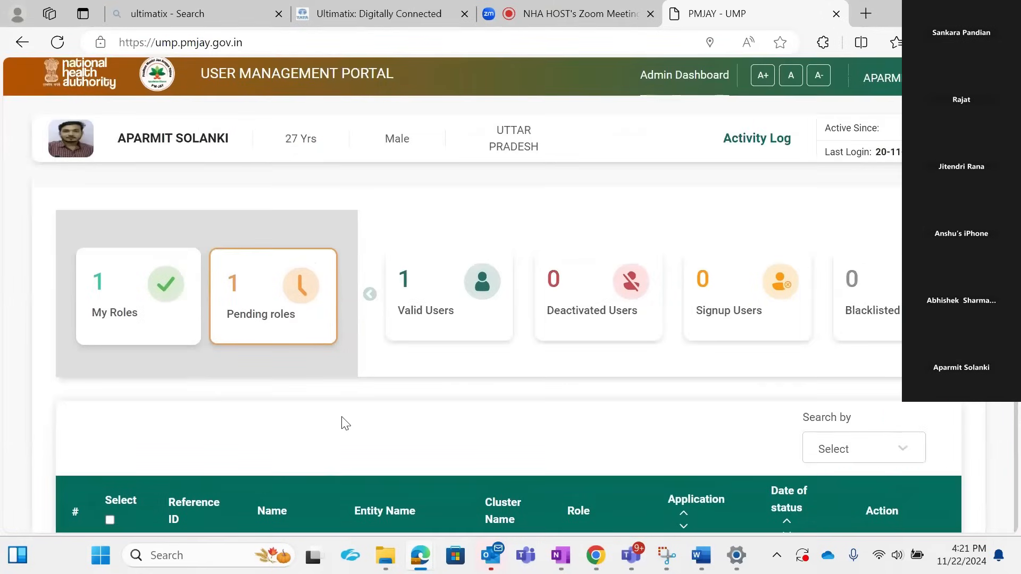
Step: Compare My Roles with Pending roles again, and expand the full entity name of the SHA Haryana role under My Roles
left_click(184, 333)
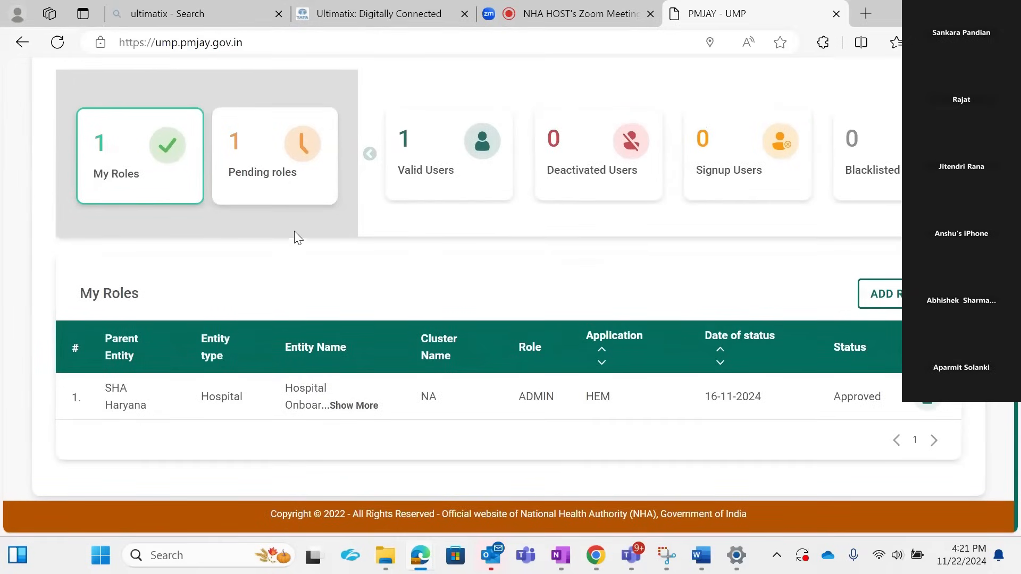
left_click(266, 182)
scroll(312, 365, "down", 3)
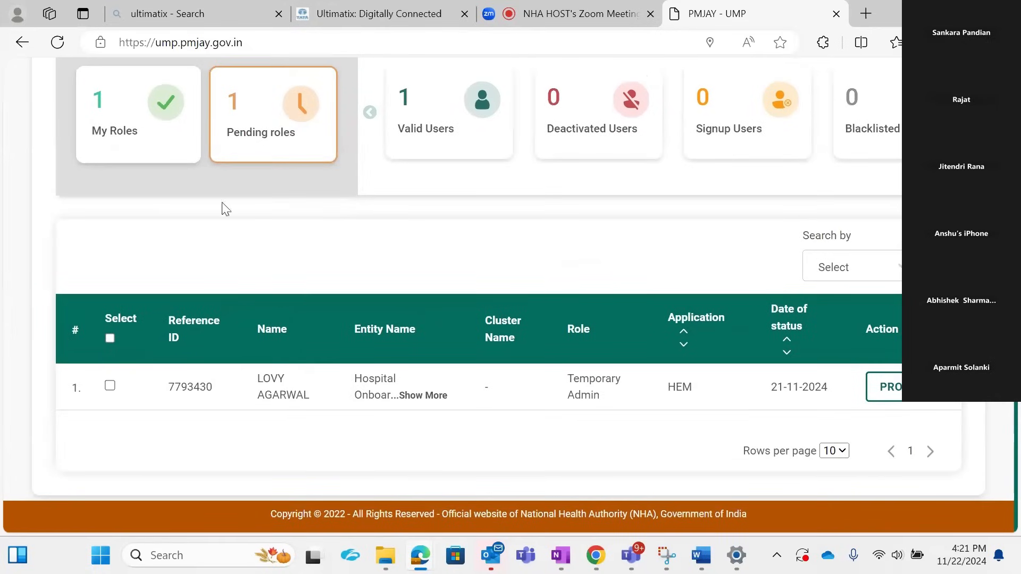
left_click(166, 139)
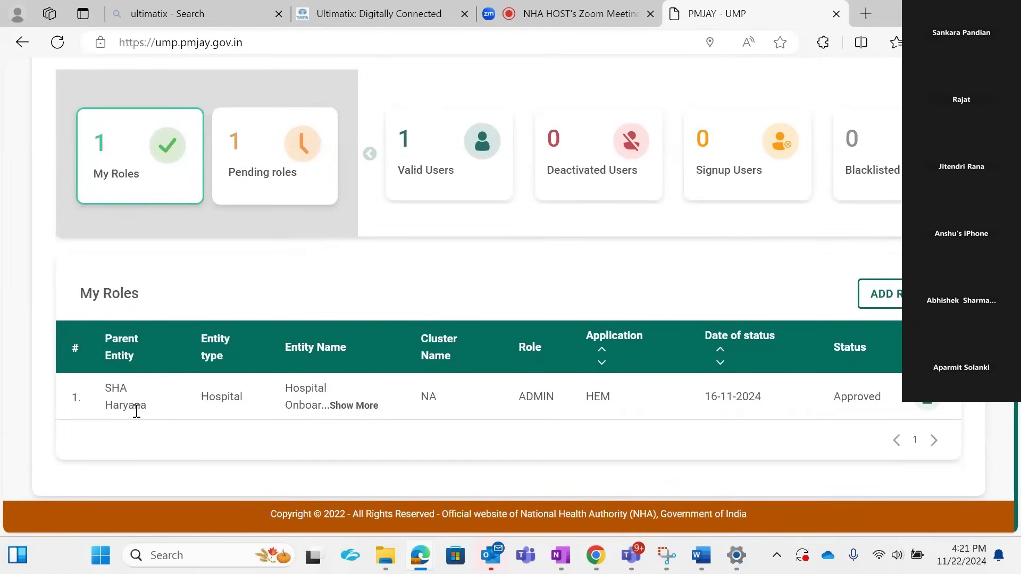
left_click(351, 409)
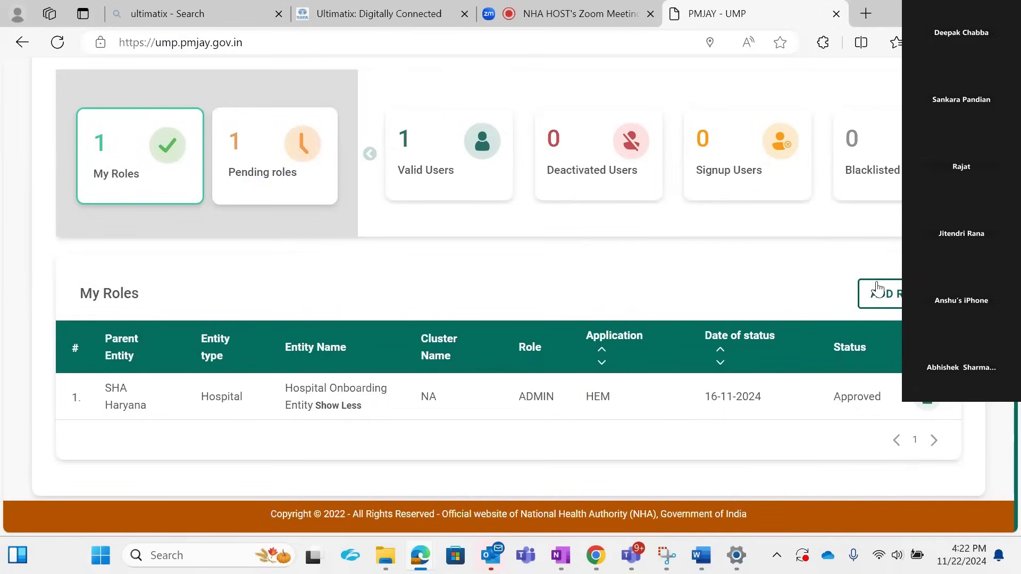
Step: View the blank Add Role Details form and return to the My Roles list
scroll(839, 278, "up", 1)
left_click(885, 313)
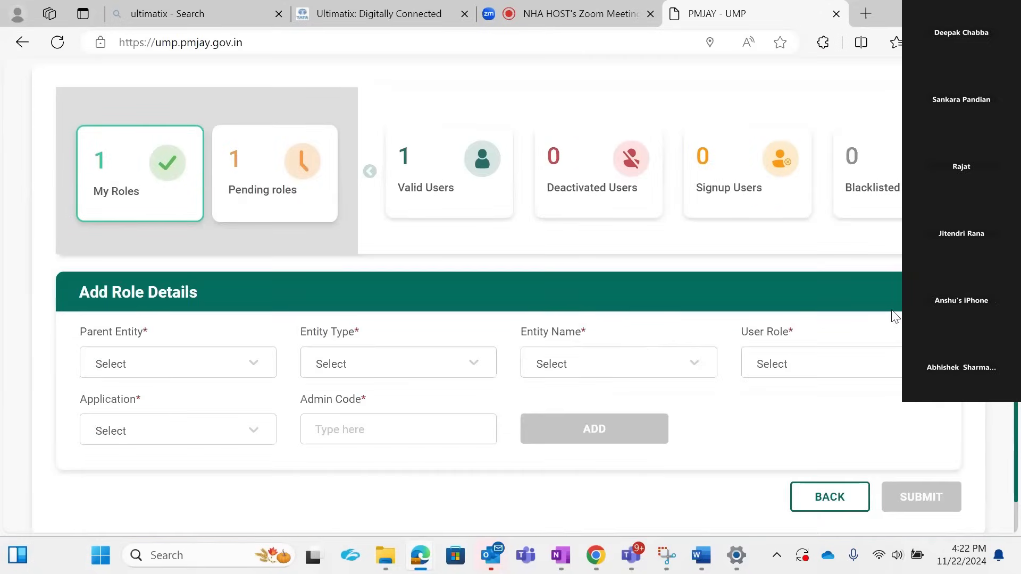
left_click(825, 496)
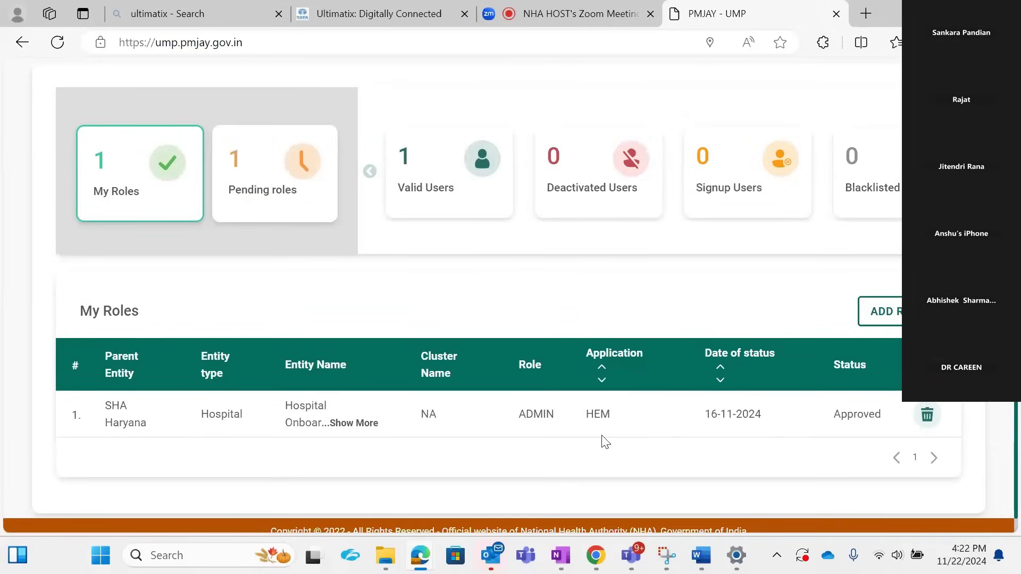
Step: Examine the role listed under My Roles and expand its truncated entity name
scroll(605, 442, "up", 3)
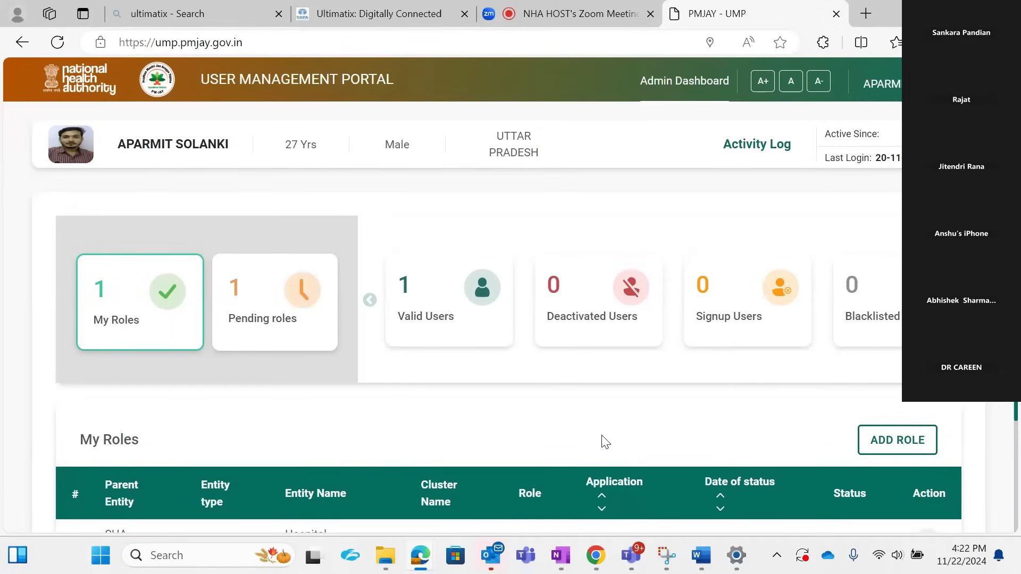
scroll(605, 442, "down", 3)
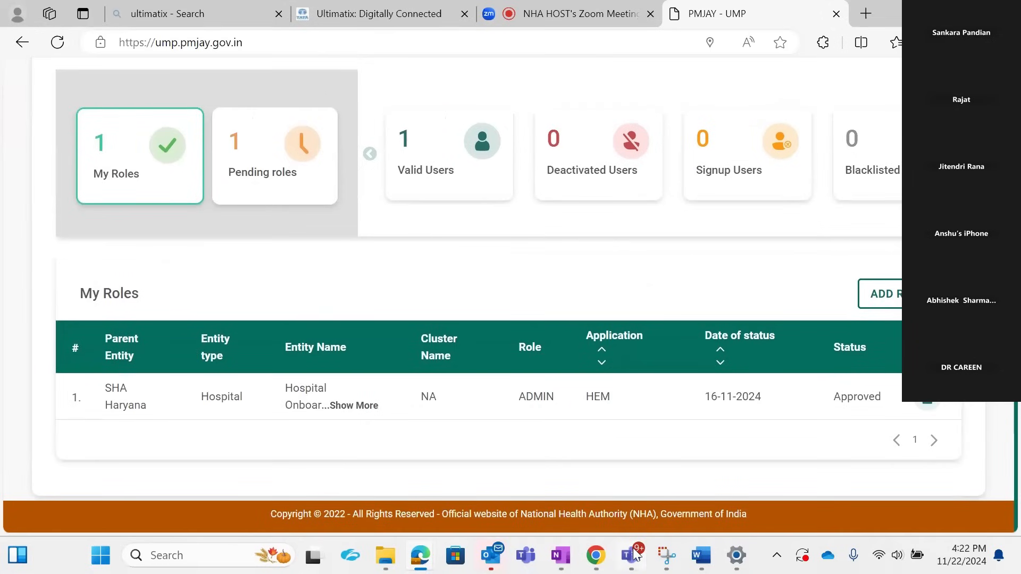
mouse_move(632, 556)
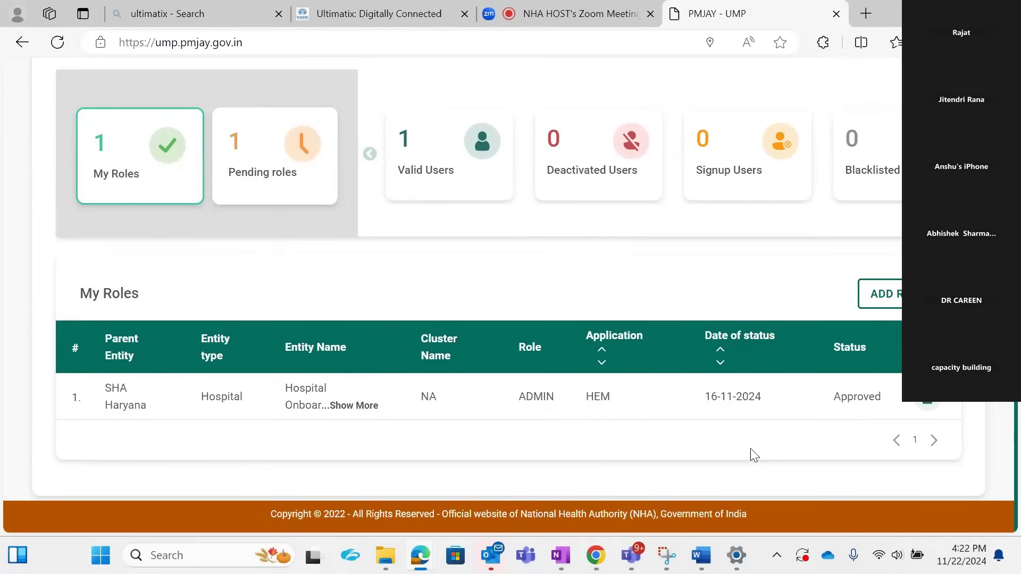
left_click(336, 406)
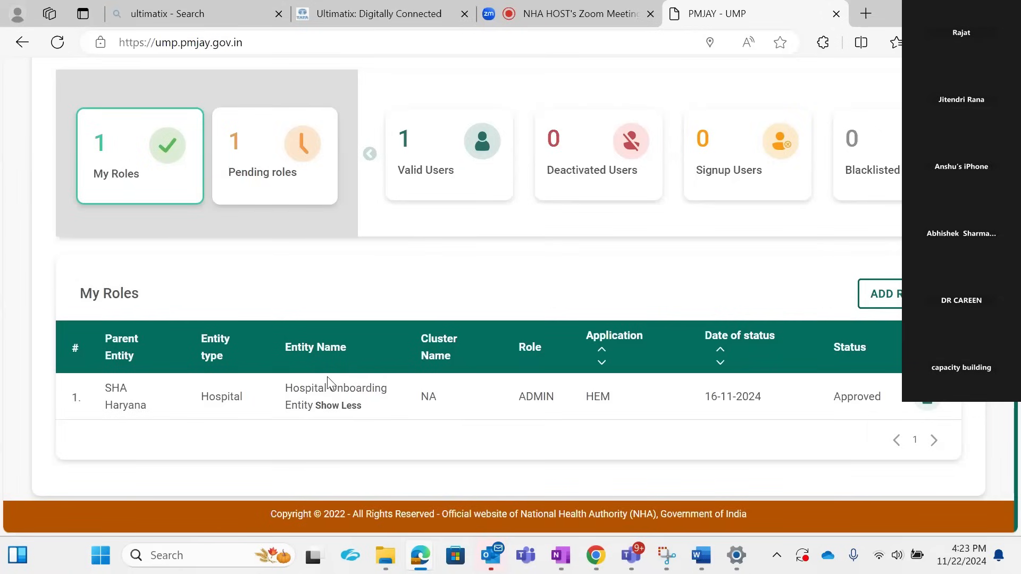
Step: Start adding a role with SHA Haryana as parent entity and Hospital as entity type
left_click(879, 293)
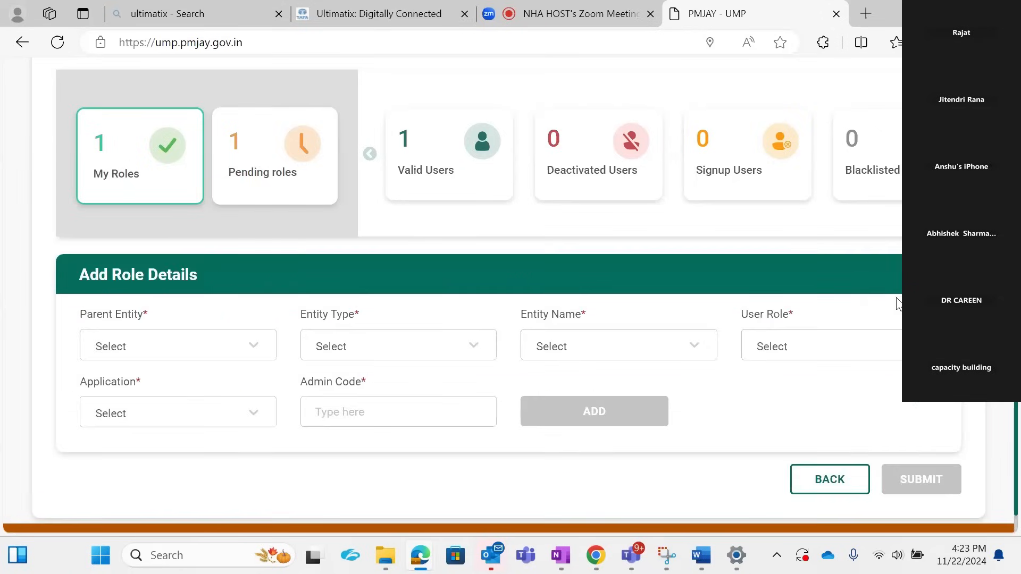
left_click(235, 346)
type("sha ")
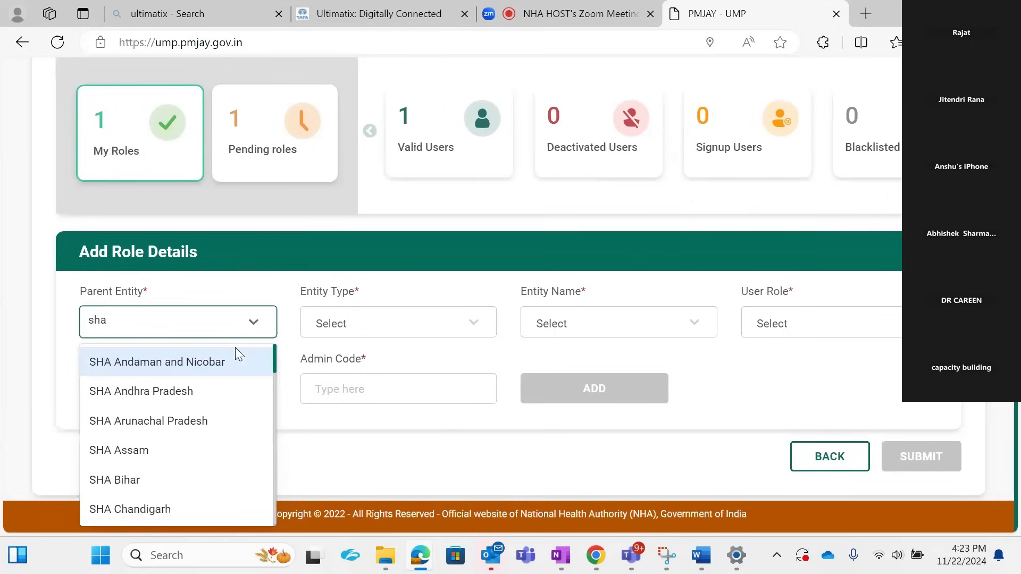
type("har")
left_click(235, 352)
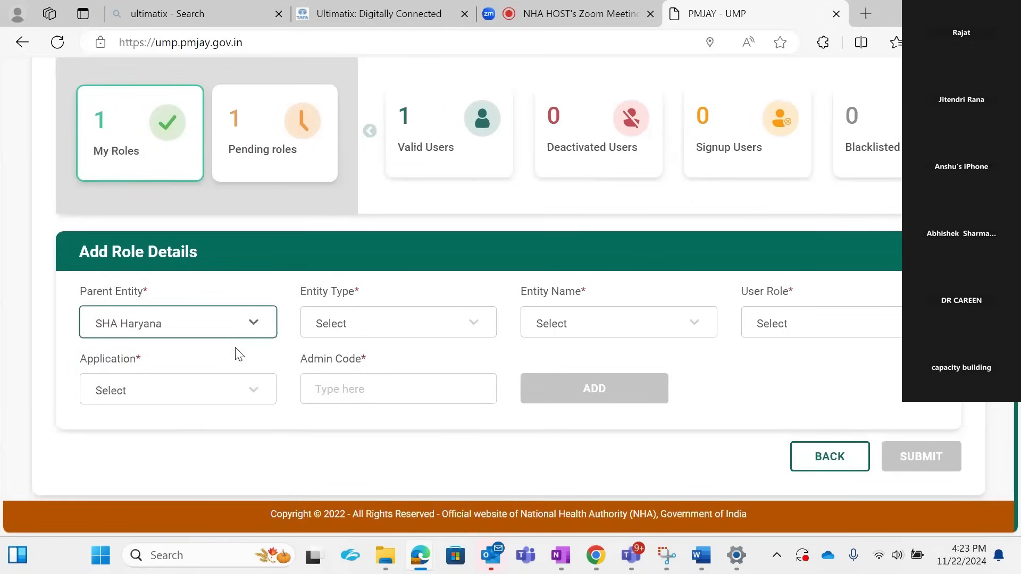
left_click(314, 325)
type("ho")
left_click(355, 354)
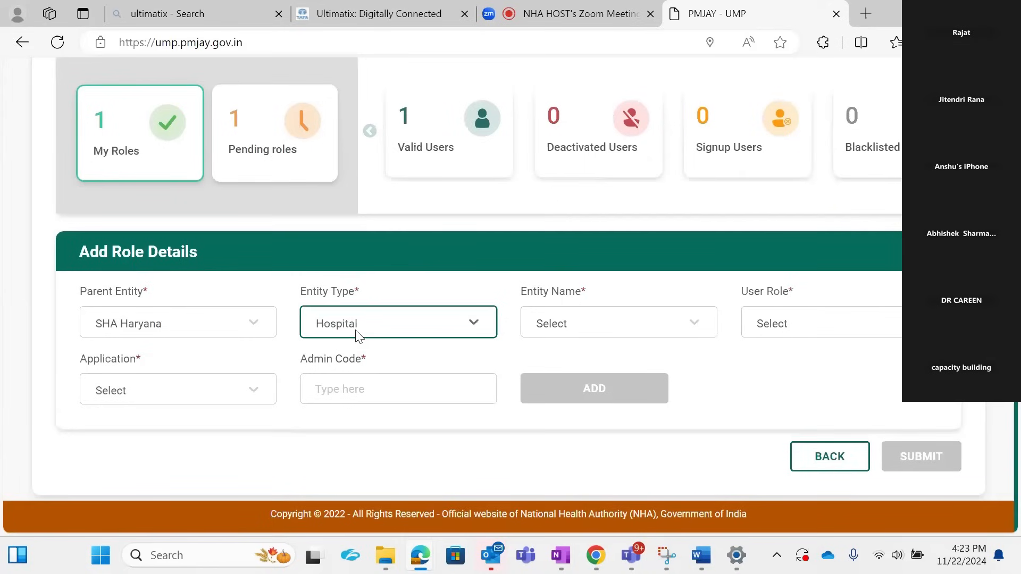
Step: Browse the available entity names, search them for "hospital on", and leave the Add Role Details form without submitting
left_click(571, 322)
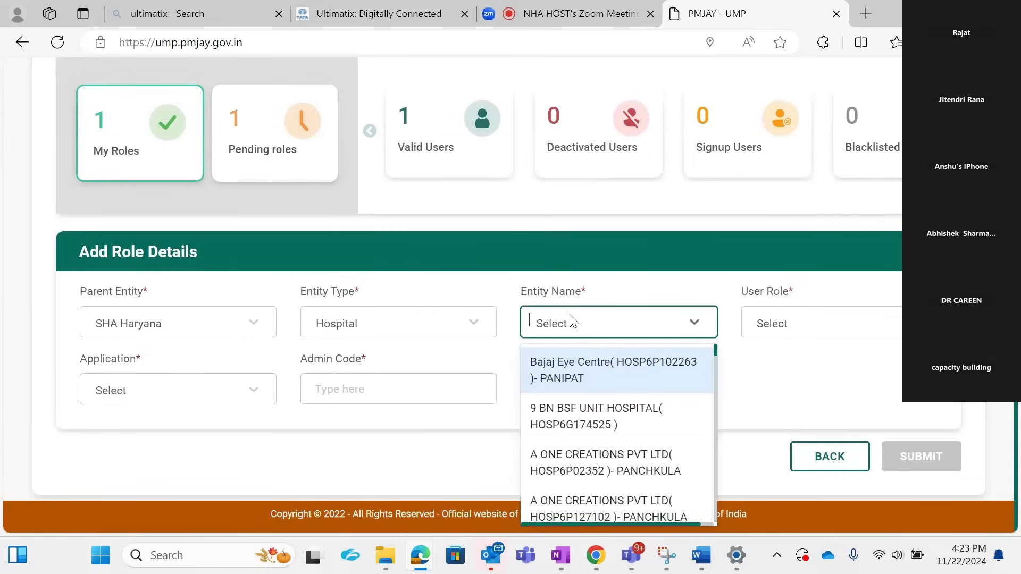
scroll(579, 447, "down", 2)
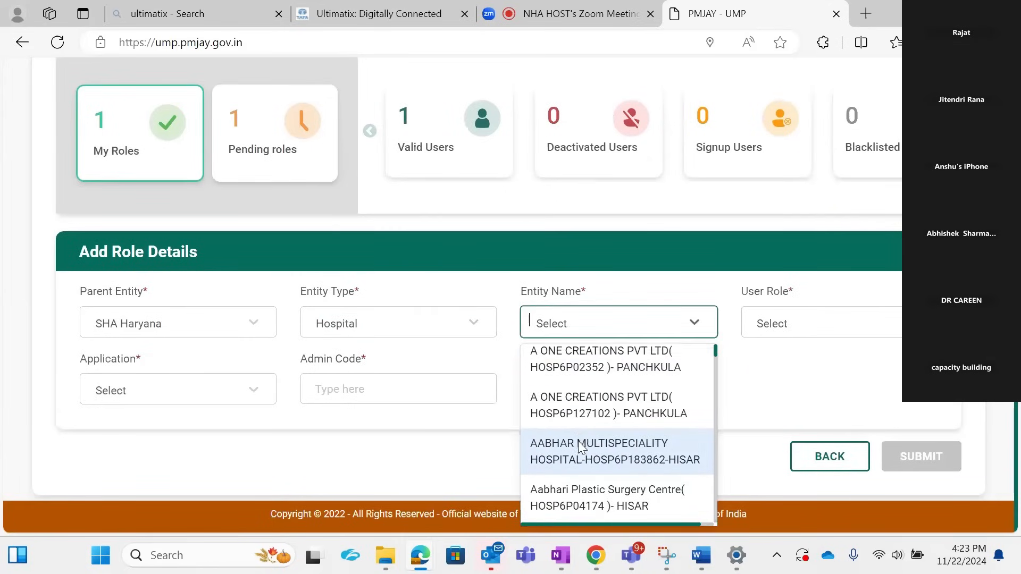
scroll(579, 441, "up", 2)
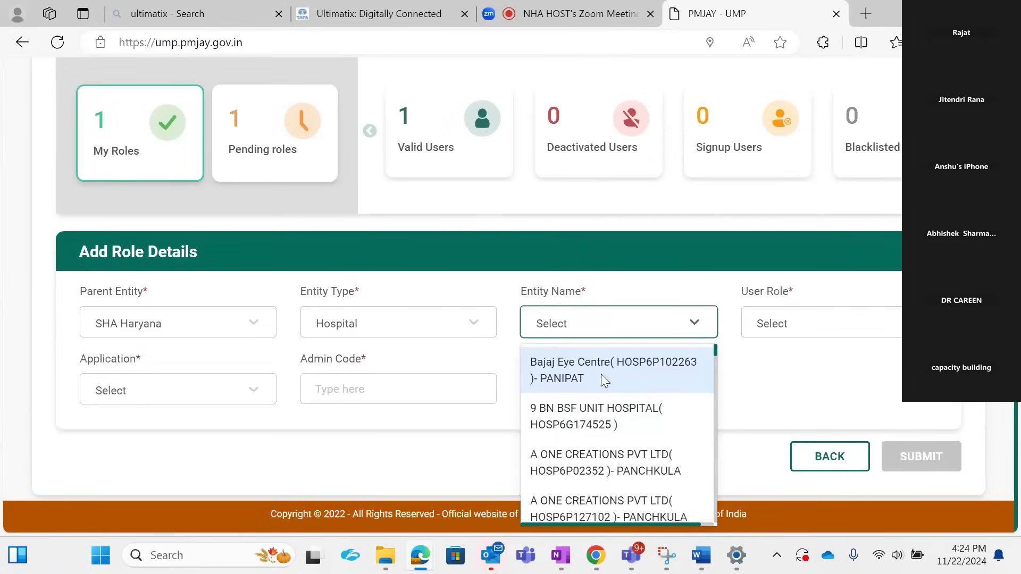
scroll(602, 378, "down", 6)
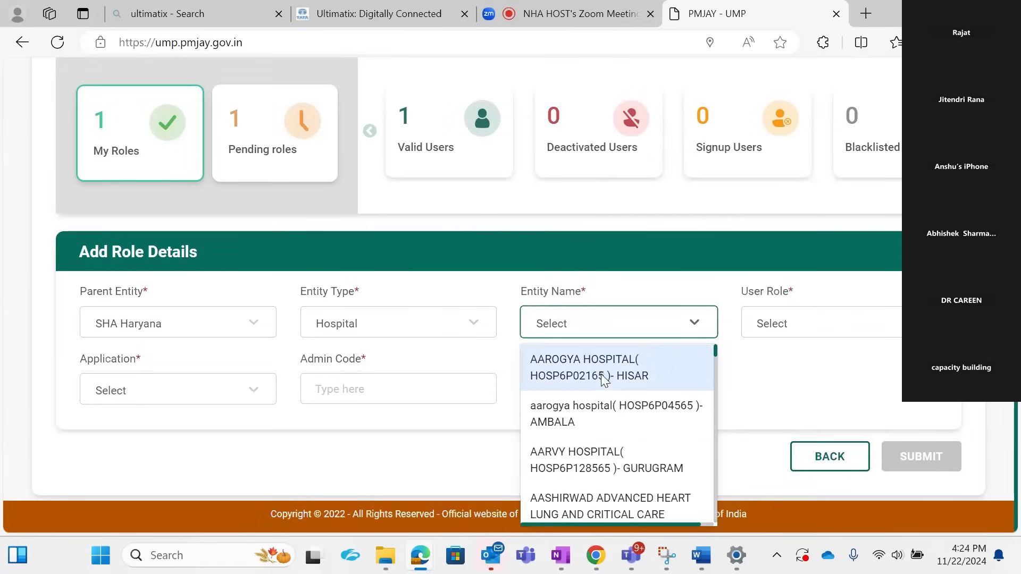
left_click(625, 321)
type("hospital on")
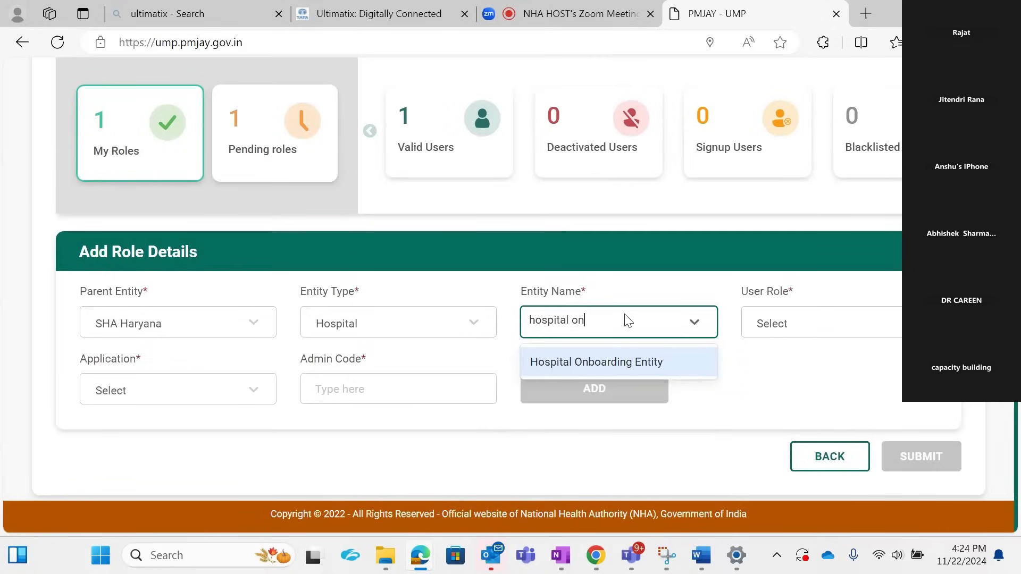
left_click(767, 415)
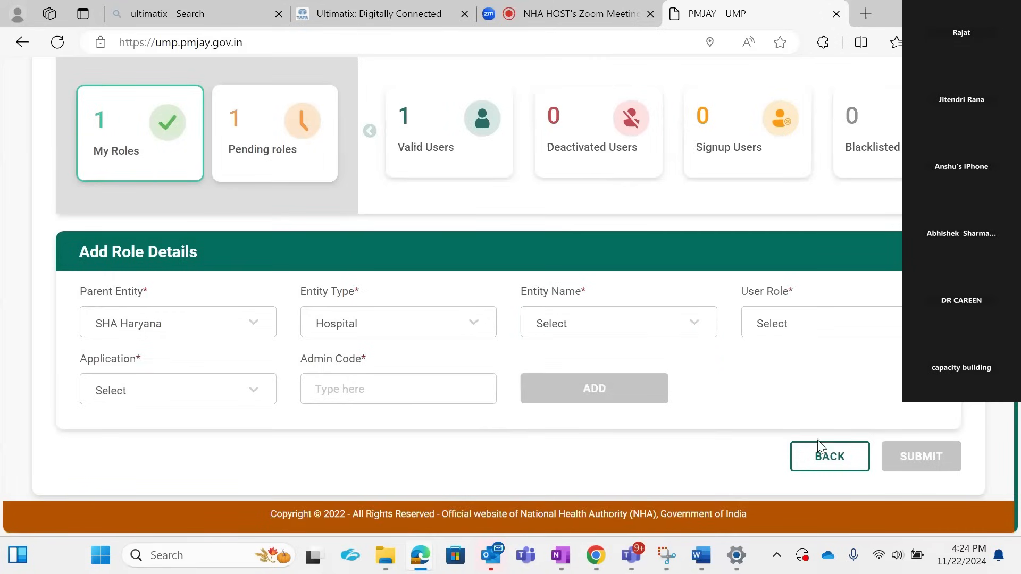
left_click(817, 456)
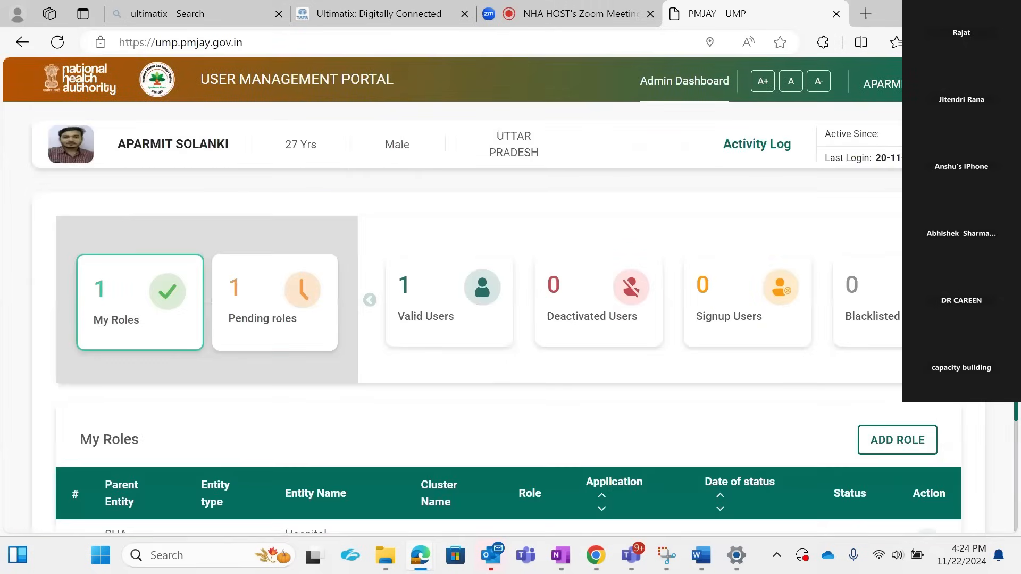
Step: Log out of the User Management Portal
left_click(880, 84)
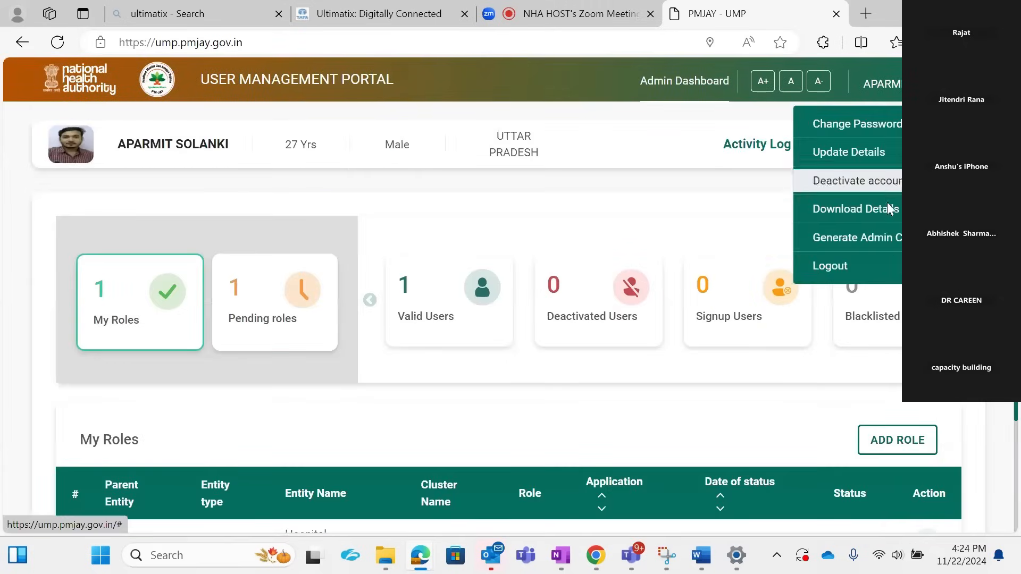
left_click(862, 266)
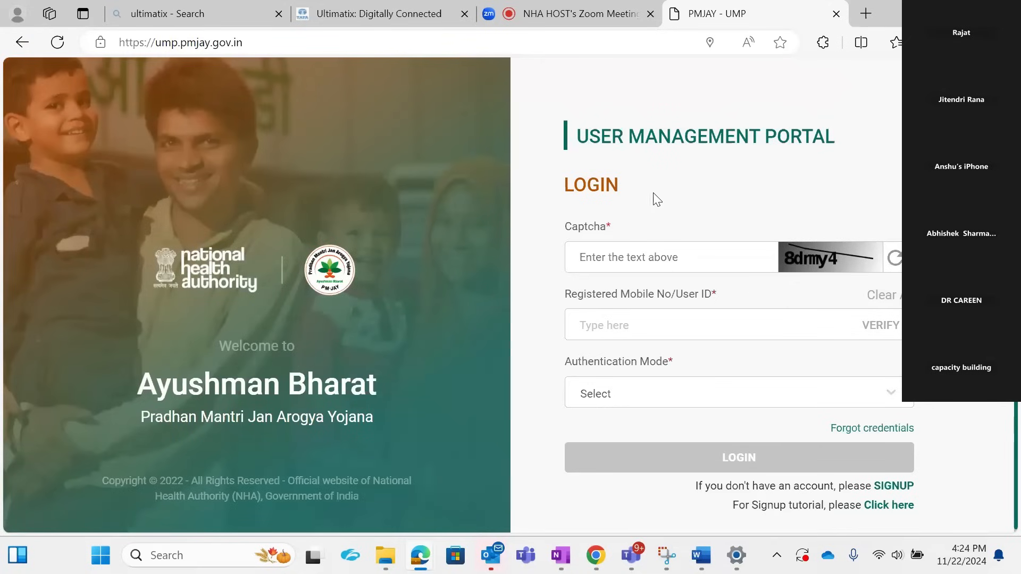
Step: Switch to the Zoom meeting, toggle the microphone mute, and stop sharing the screen
left_click(594, 19)
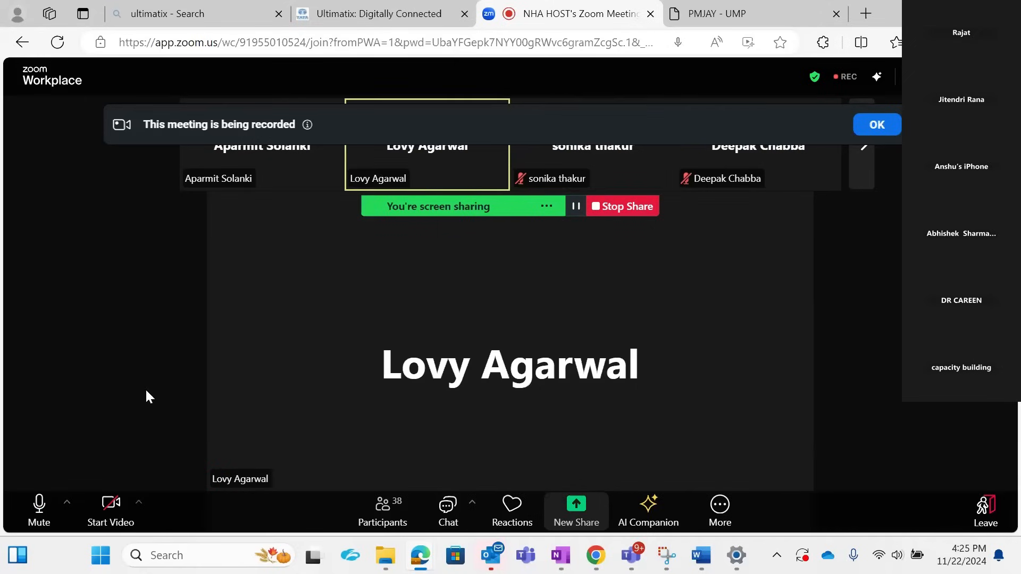
left_click(45, 513)
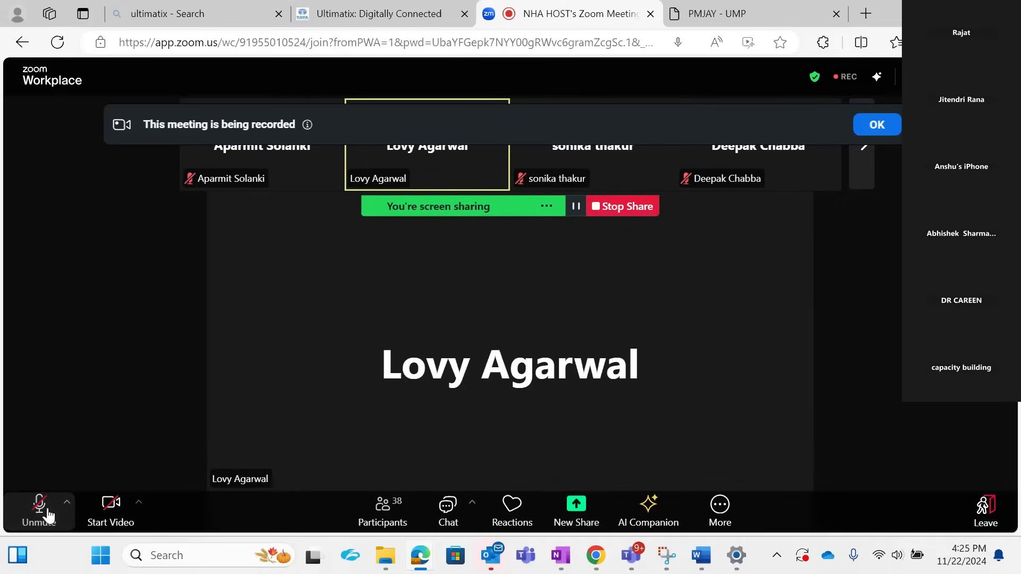
key("XF86AudioRaiseVolume")
key("XF86AudioRaiseVolume")
left_click(48, 514)
left_click(633, 208)
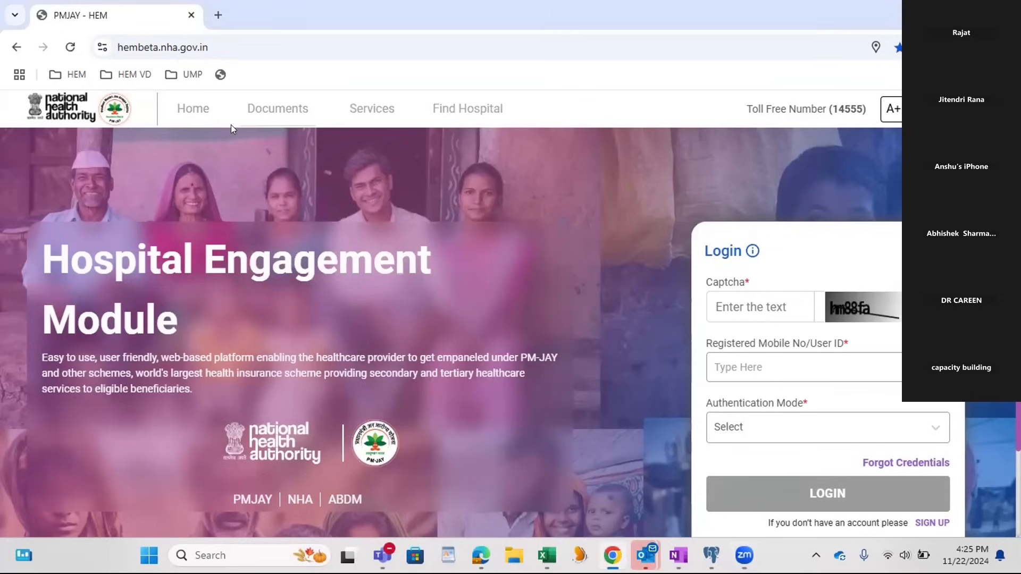
Step: View the Documents options and the Find Hospital page of the Hospital Engagement Module, and return to its home page
mouse_move(230, 125)
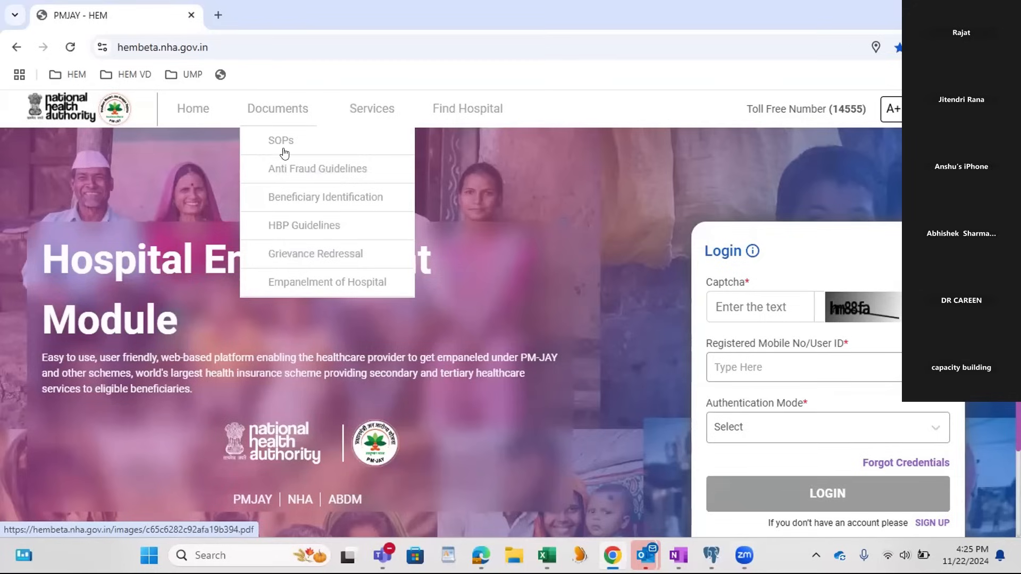
mouse_move(310, 130)
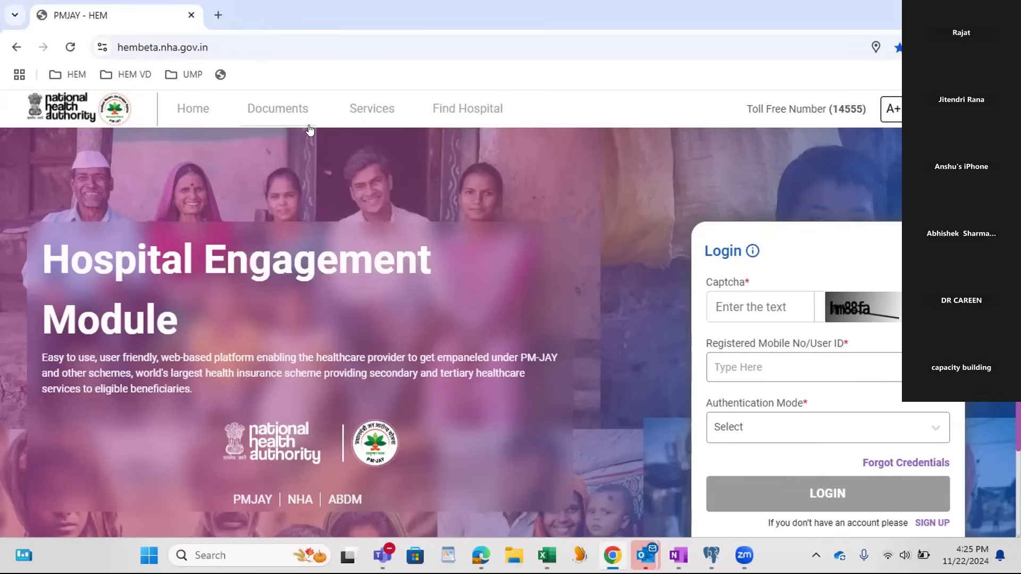
left_click(462, 114)
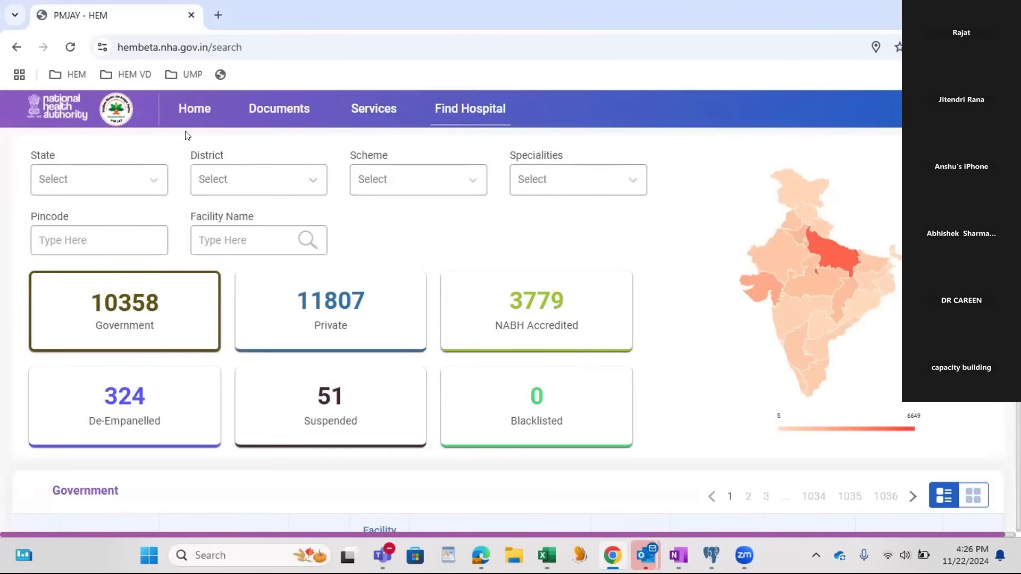
left_click(189, 115)
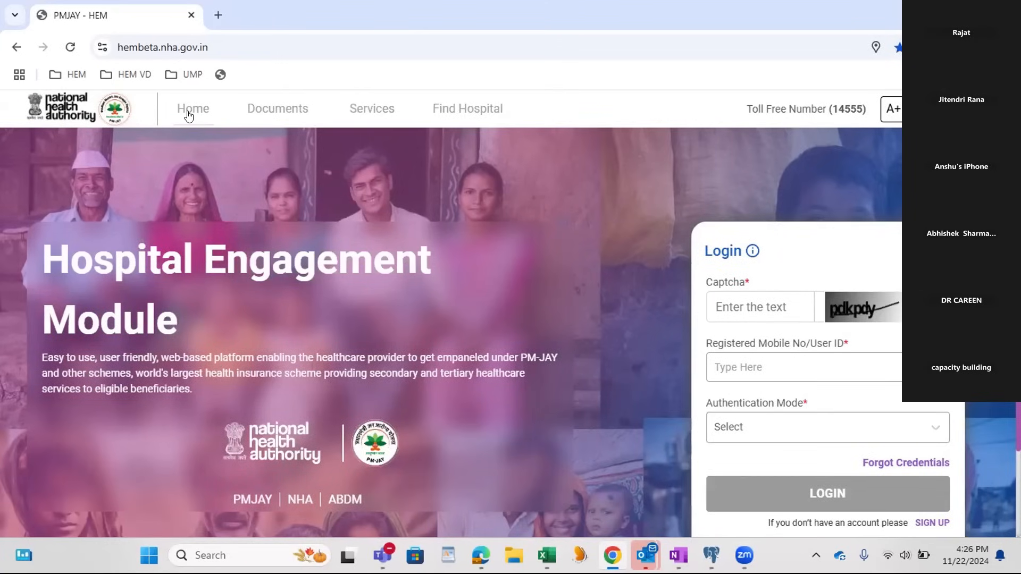
Step: Enter the first captcha and the registered user ID in the login form, with Password as the authentication mode
left_click(723, 308)
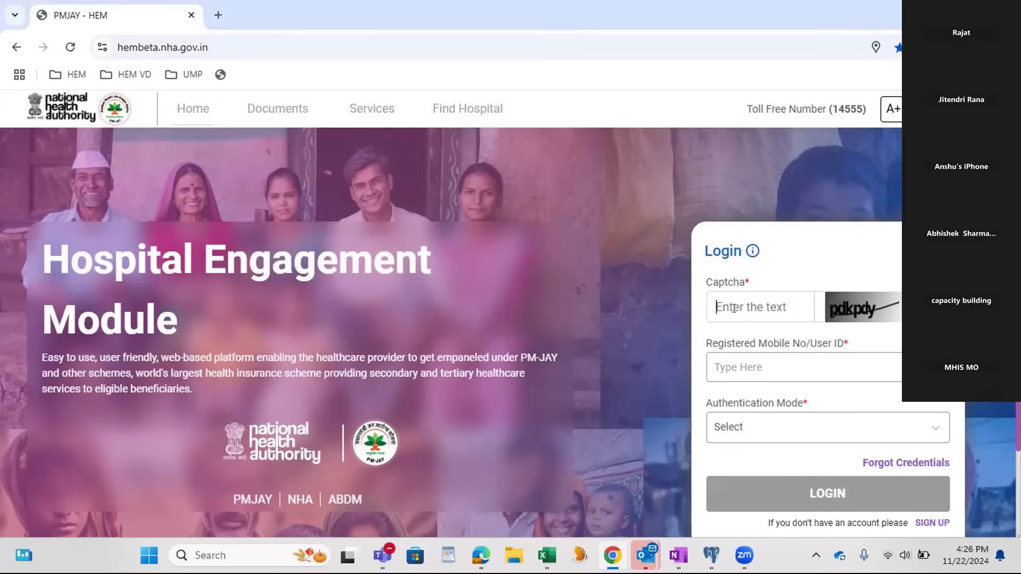
type("pdkpdy")
key("Tab")
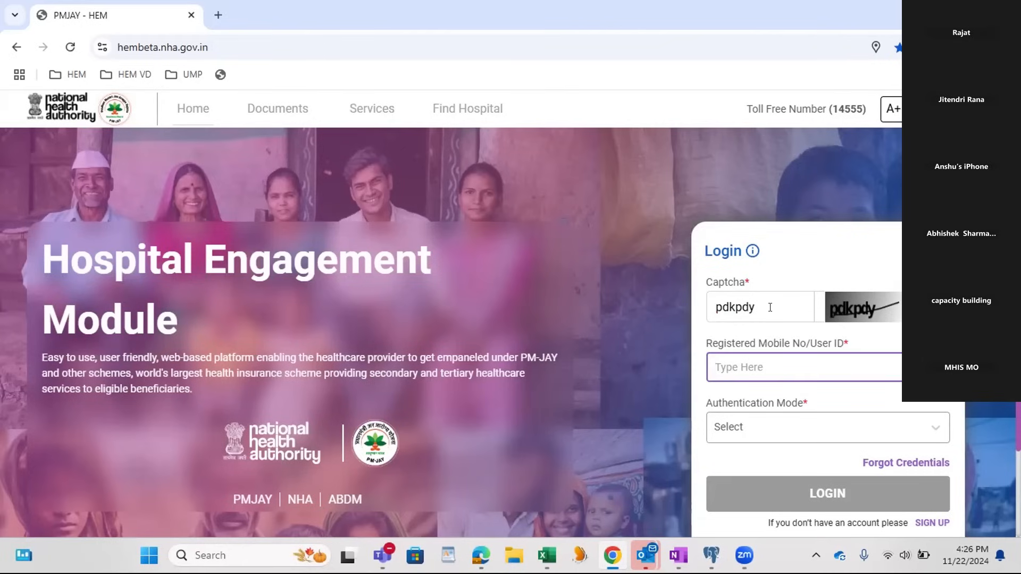
type("Lovy@stag")
key("Tab")
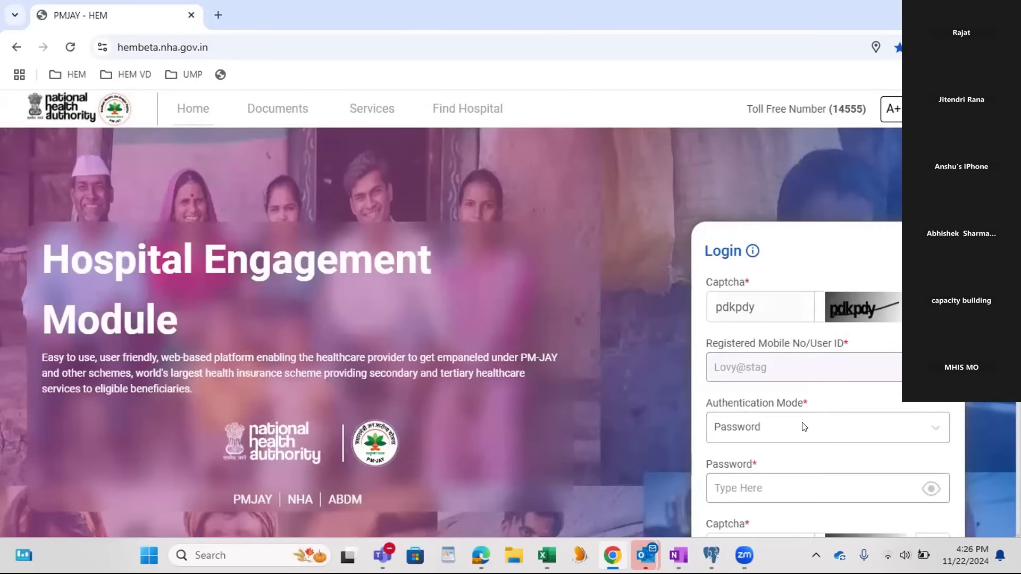
Step: Enter the account password and the second captcha, and log in to the Hospital Engagement Module
scroll(804, 427, "down", 1)
left_click(771, 417)
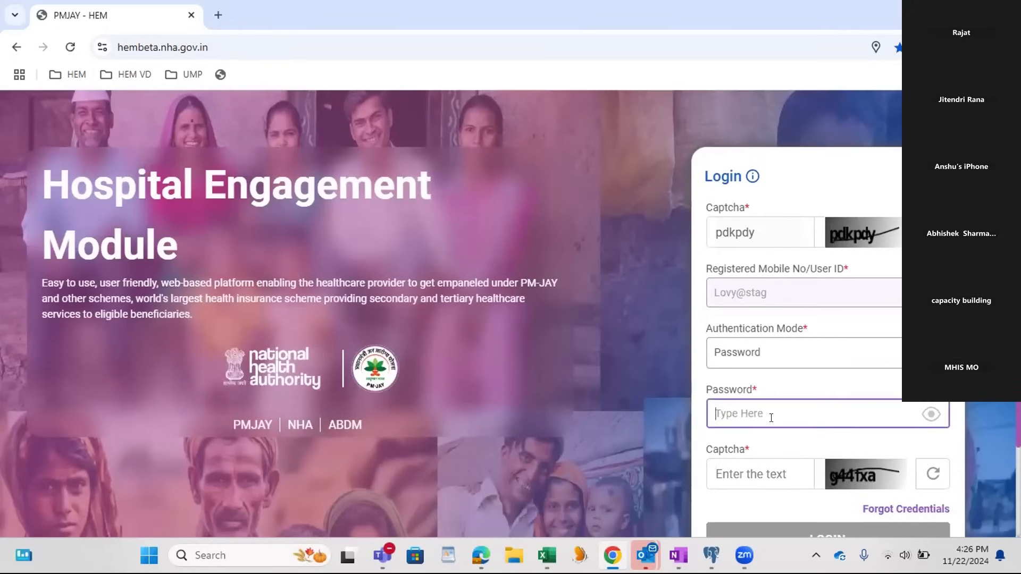
type("*********")
key("Tab")
type("g44")
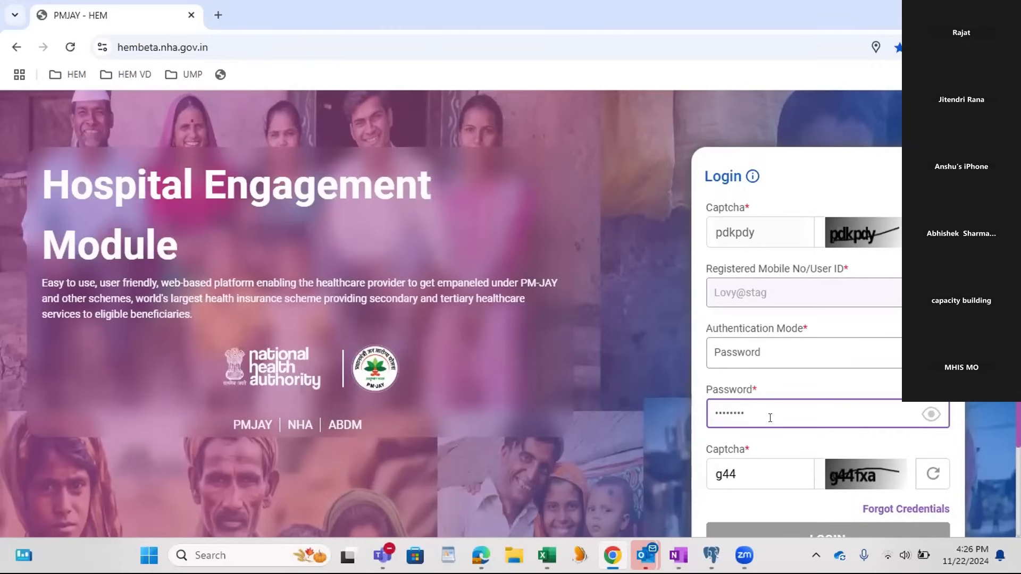
type("fxa")
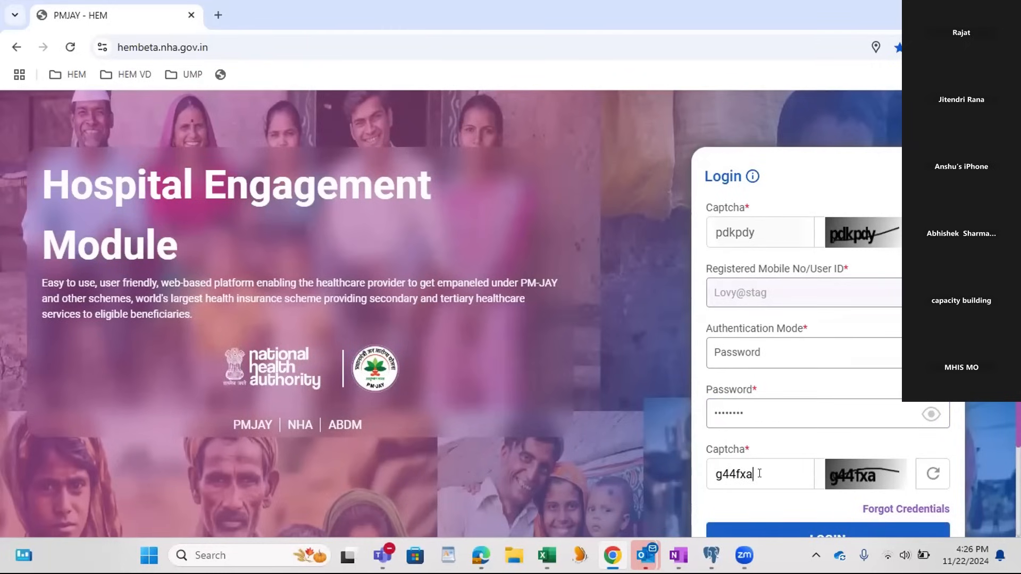
scroll(759, 474, "down", 2)
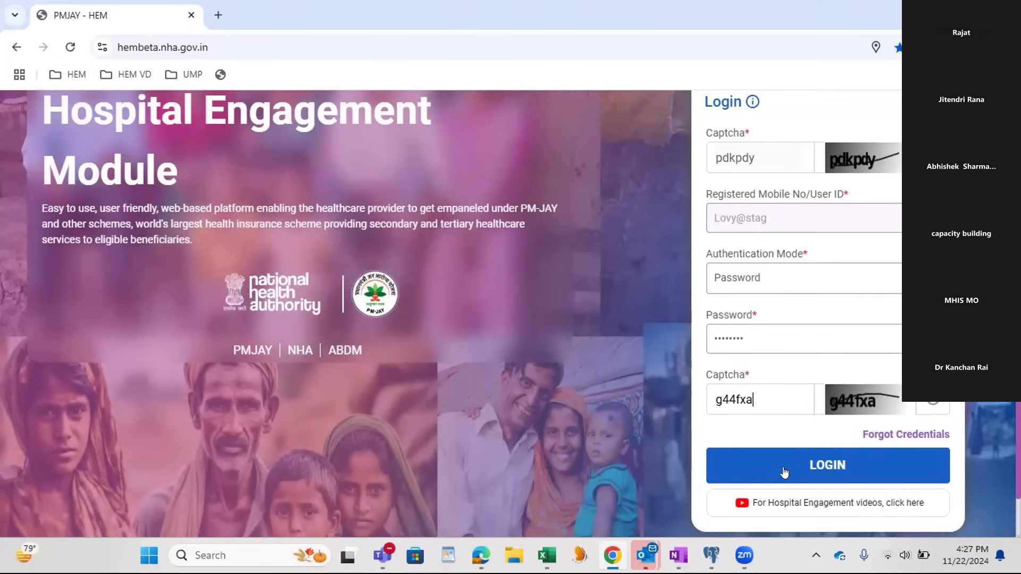
key("alt+Tab")
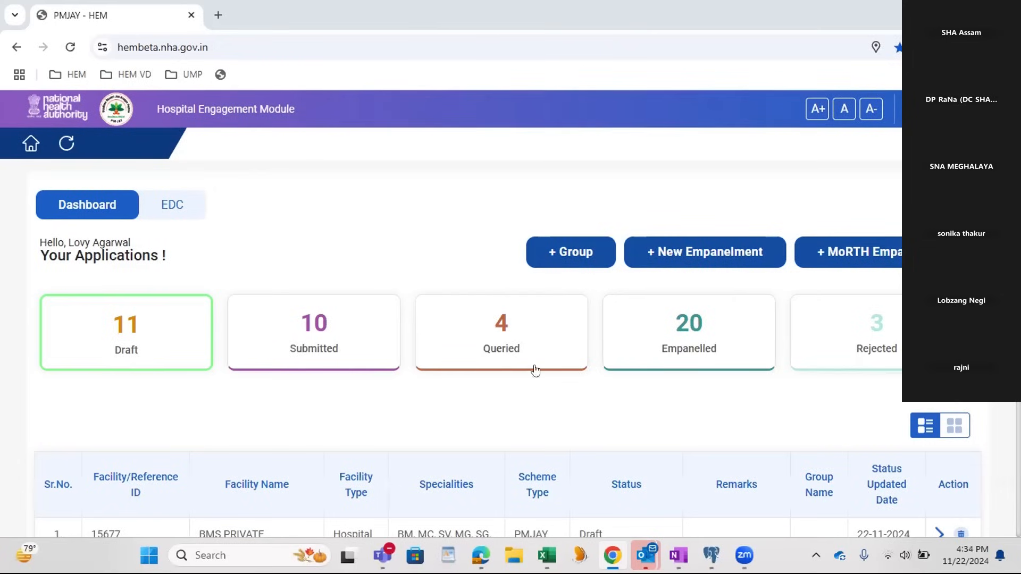
Step: Examine the draft applications on the dashboard and the list of empanelled facilities
scroll(344, 353, "down", 1)
scroll(341, 340, "down", 2)
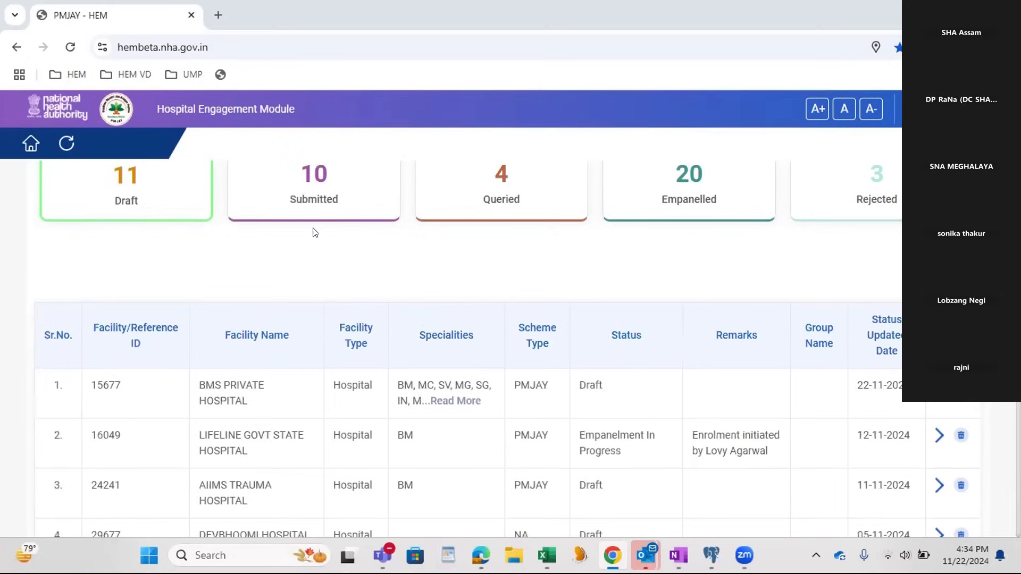
scroll(262, 423, "down", 2)
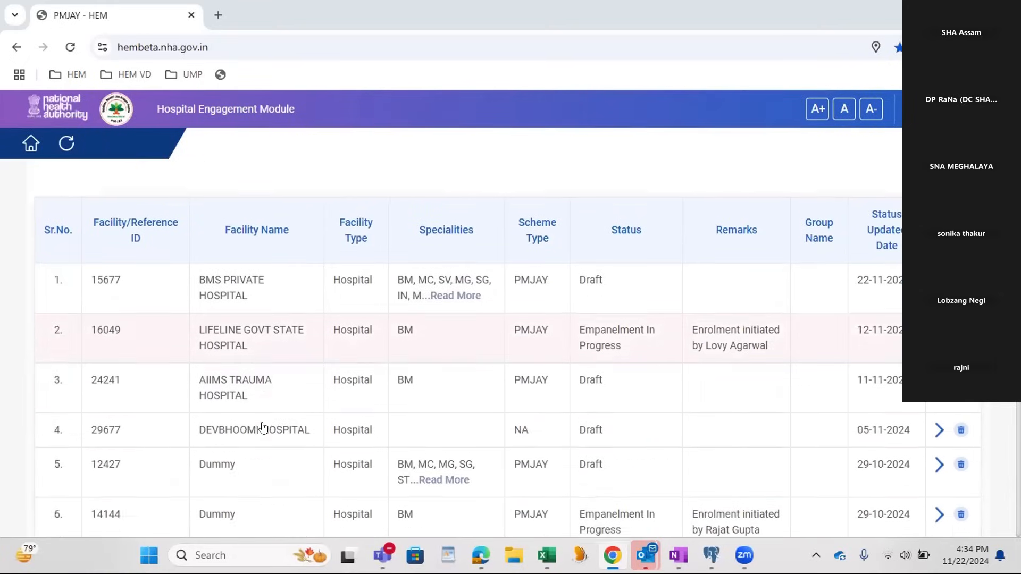
scroll(262, 426, "up", 7)
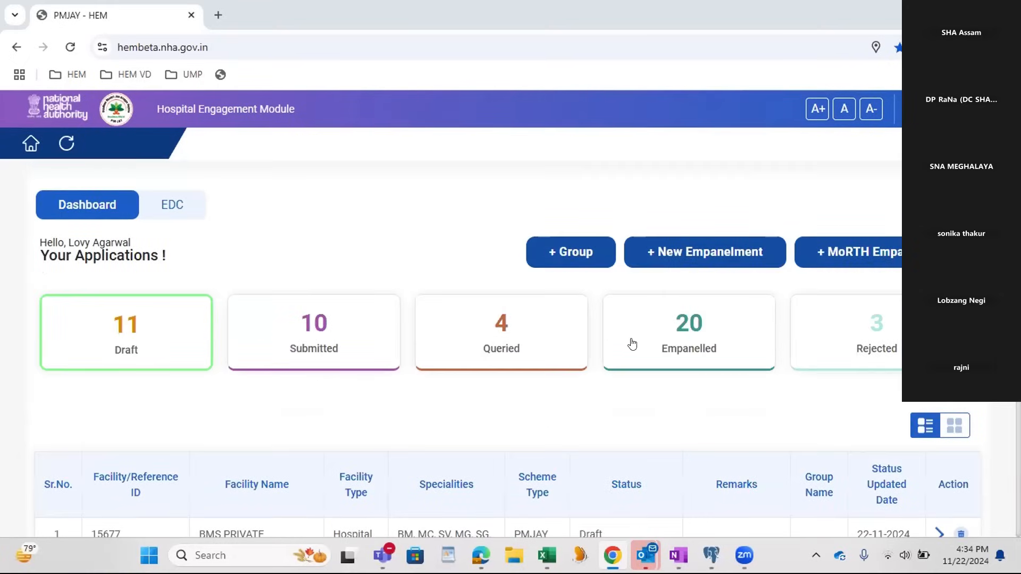
left_click(659, 349)
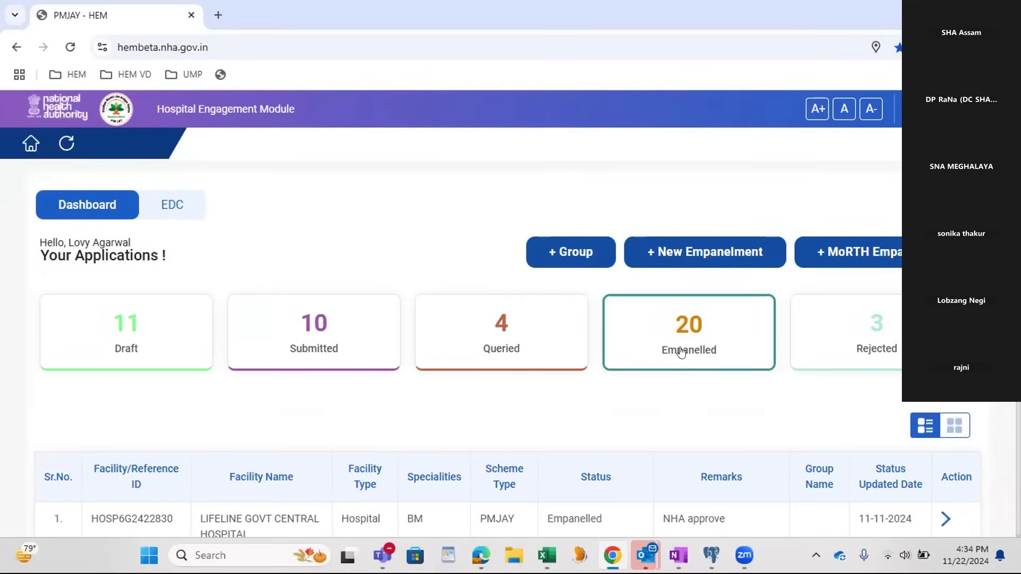
scroll(681, 352, "down", 5)
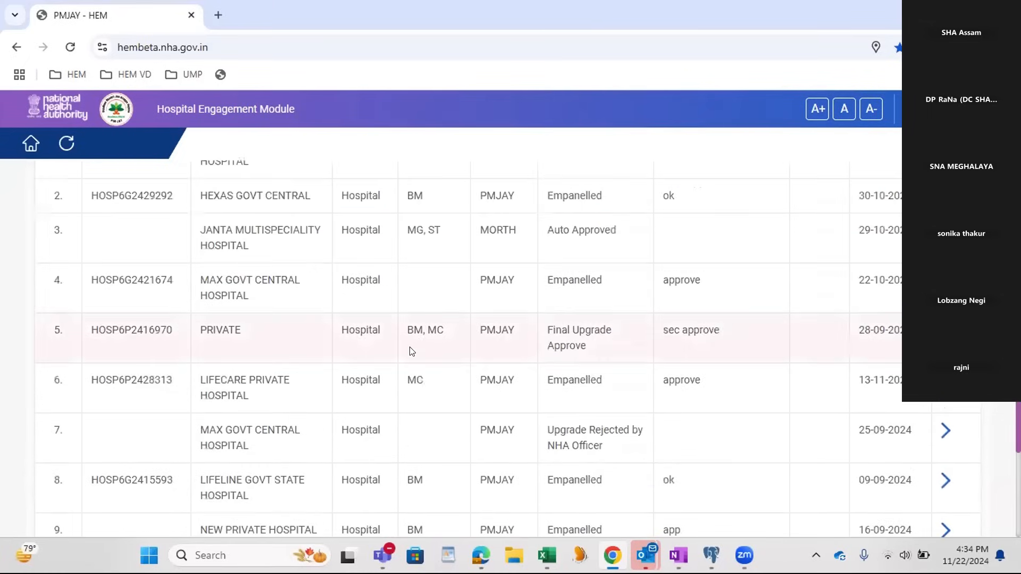
scroll(409, 351, "up", 5)
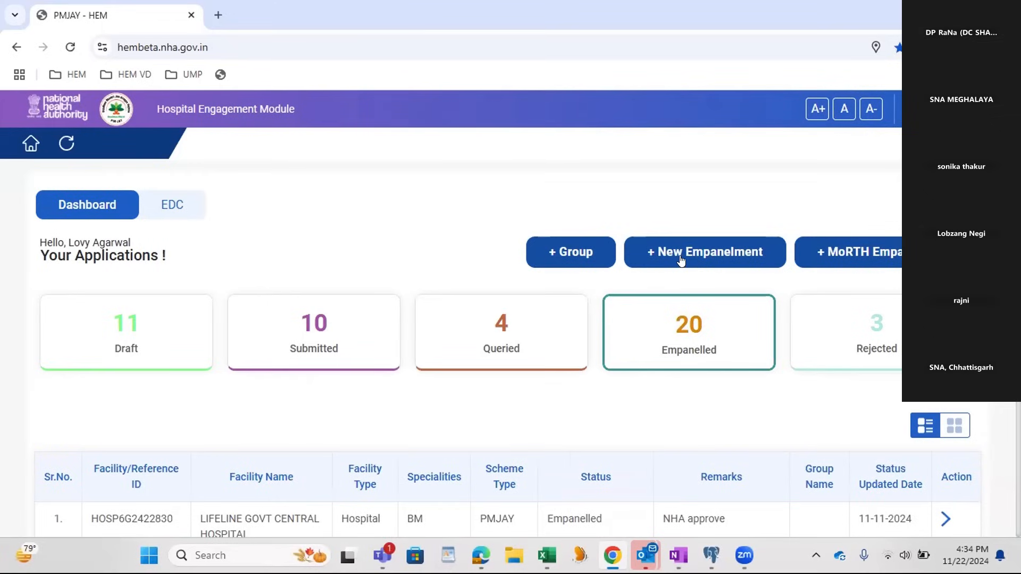
Step: Start a new empanelment under a group to view the Group Lists page, and return to the home dashboard
left_click(681, 260)
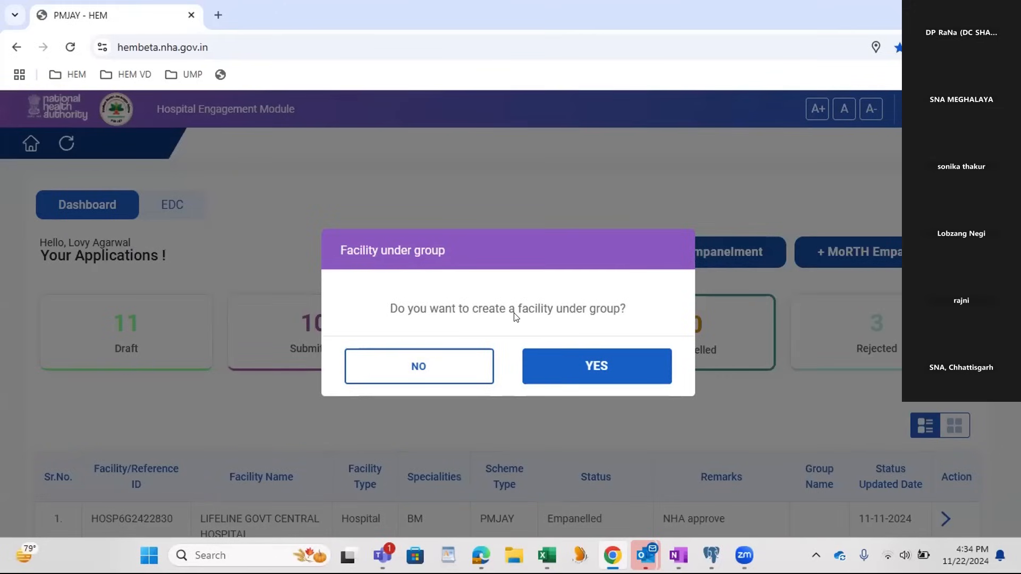
left_click(562, 369)
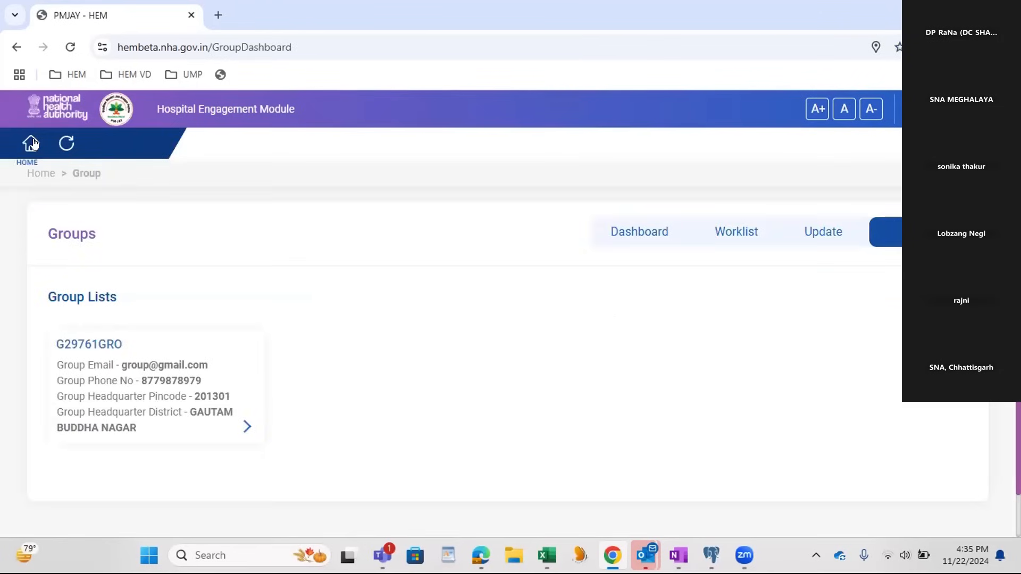
left_click(31, 143)
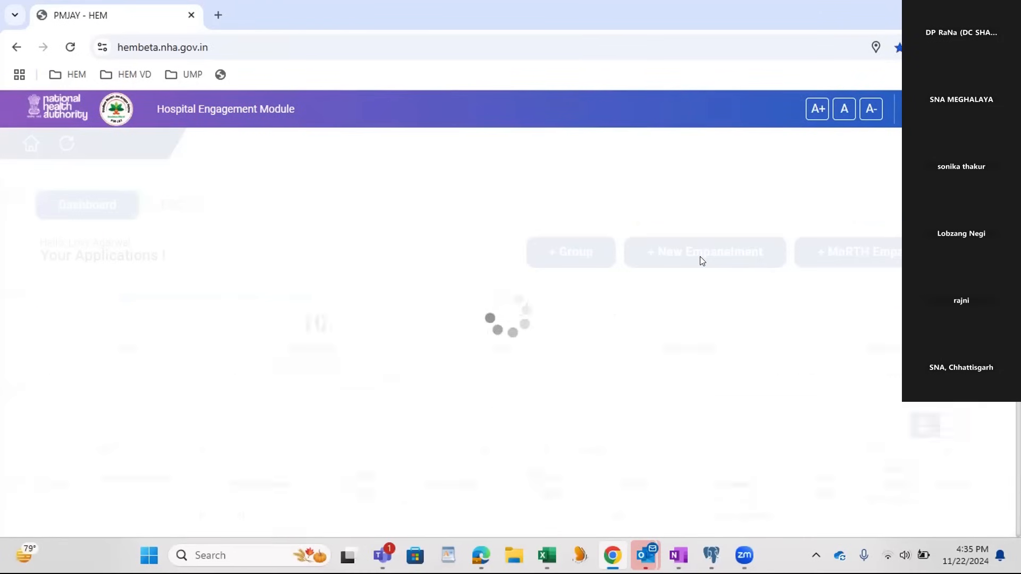
Step: Start a new empanelment not under a group and mark the facility as registered with Ayushman Bharat Digital Health Mission
left_click(700, 260)
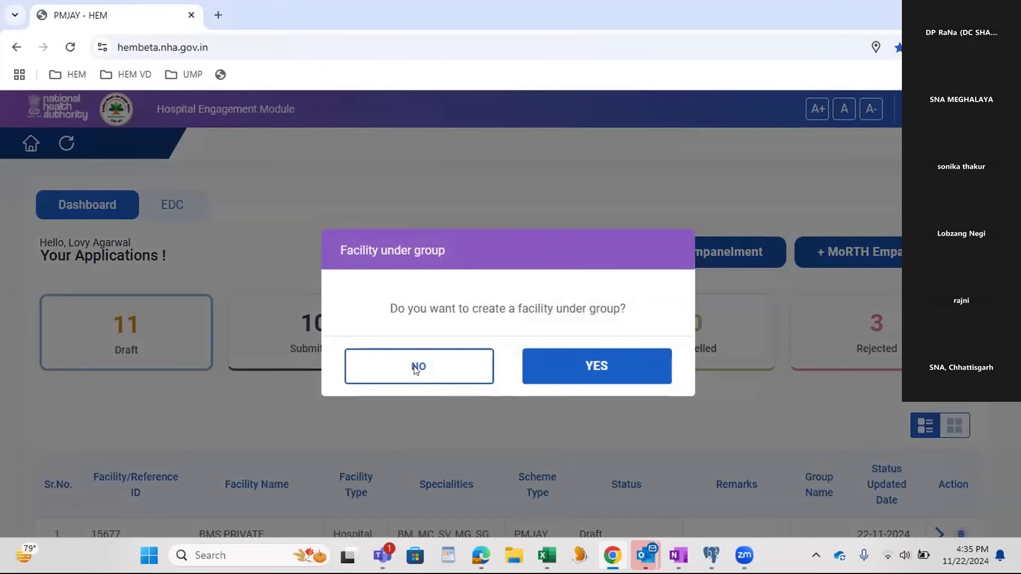
left_click(413, 369)
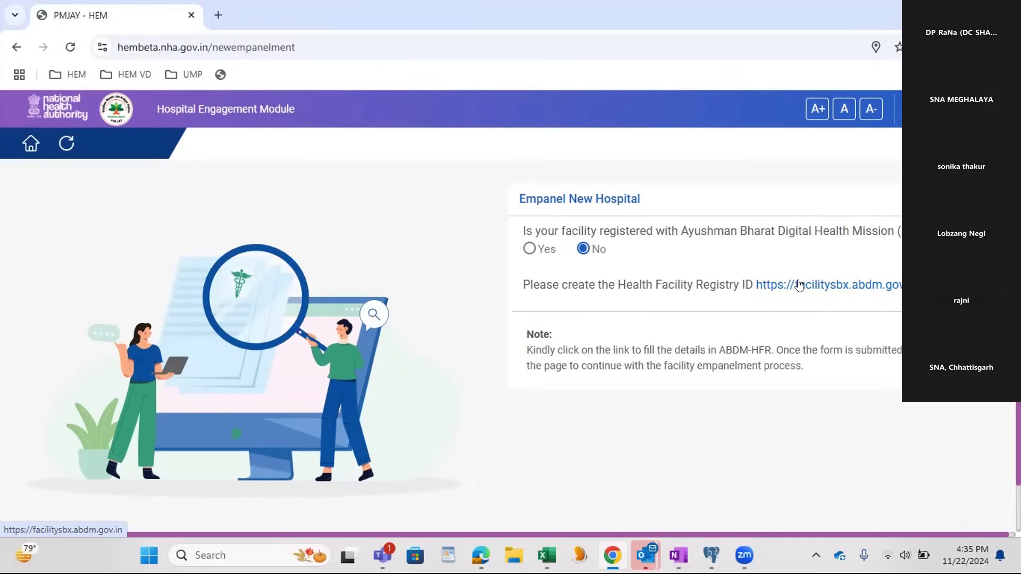
left_click(527, 252)
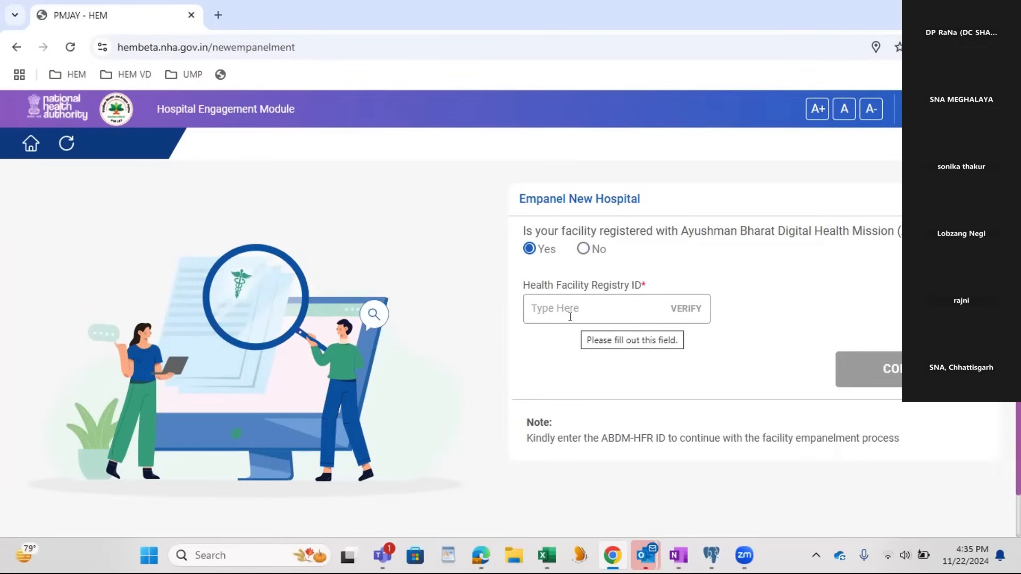
Step: Open the HFR page in OneNote and select the first registry ID below the private heading in the HFR list
left_click(677, 555)
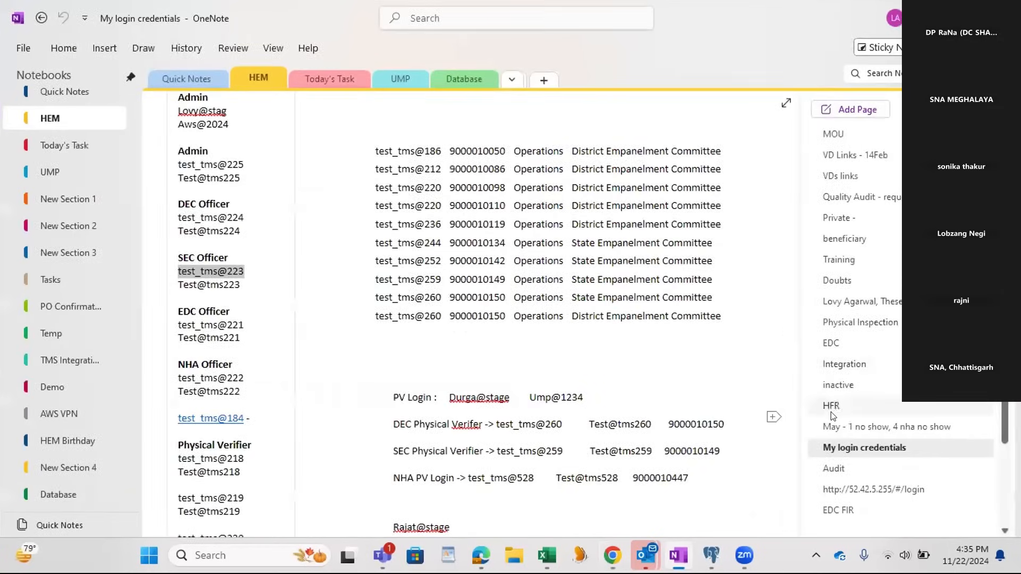
left_click(915, 405)
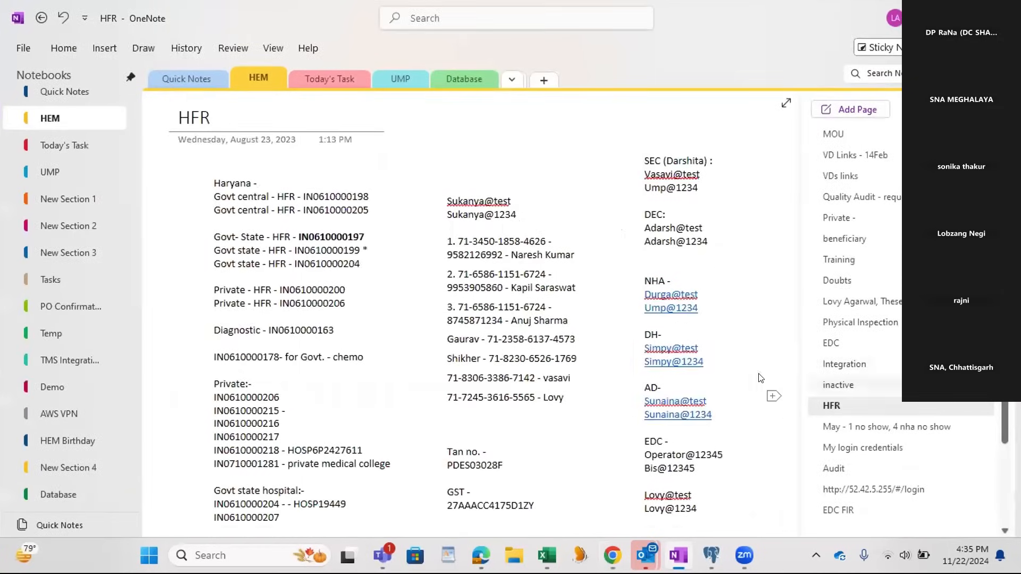
scroll(712, 391, "down", 5)
double_click(648, 341)
key("ctrl+c")
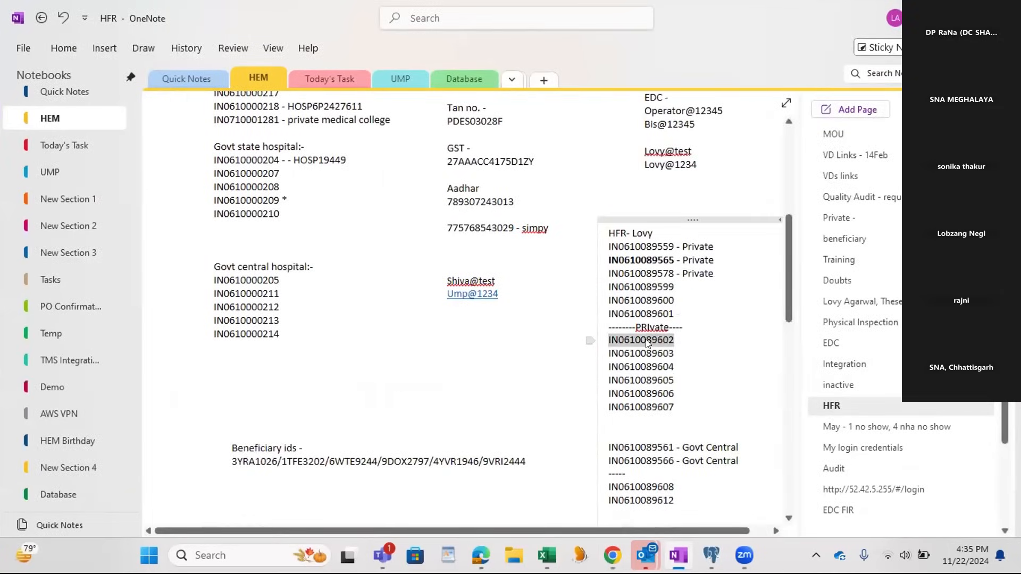
Step: Return to the Empanel New Hospital form, paste the copied Health Facility Registry ID, and verify it
key("alt+Tab")
left_click(568, 309)
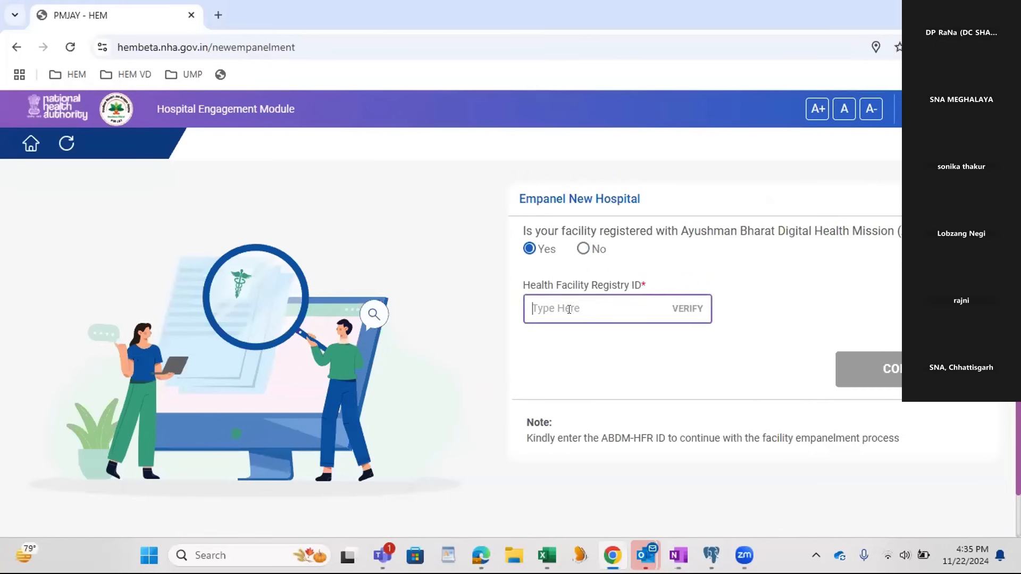
key("ctrl+v")
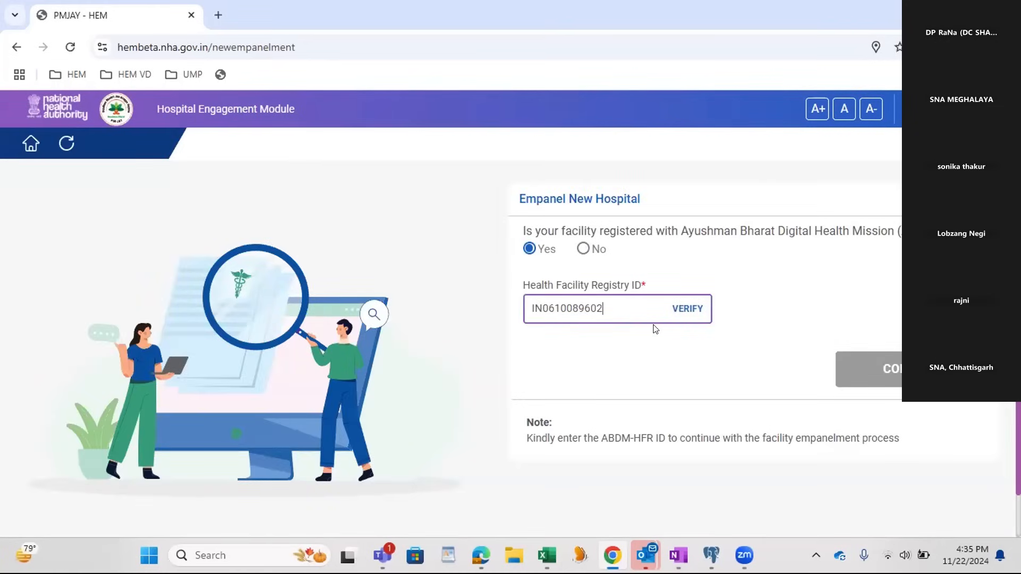
left_click(686, 313)
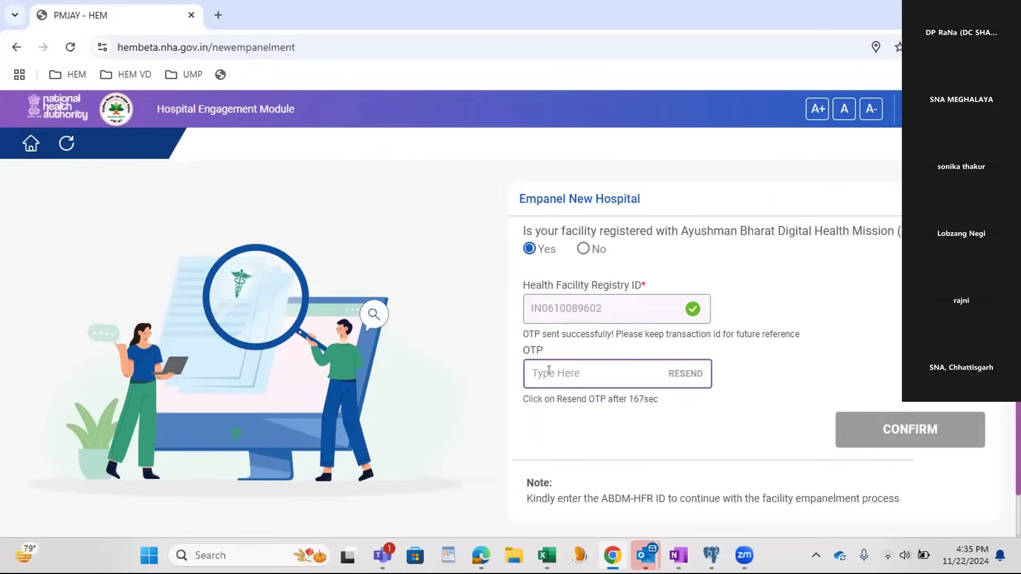
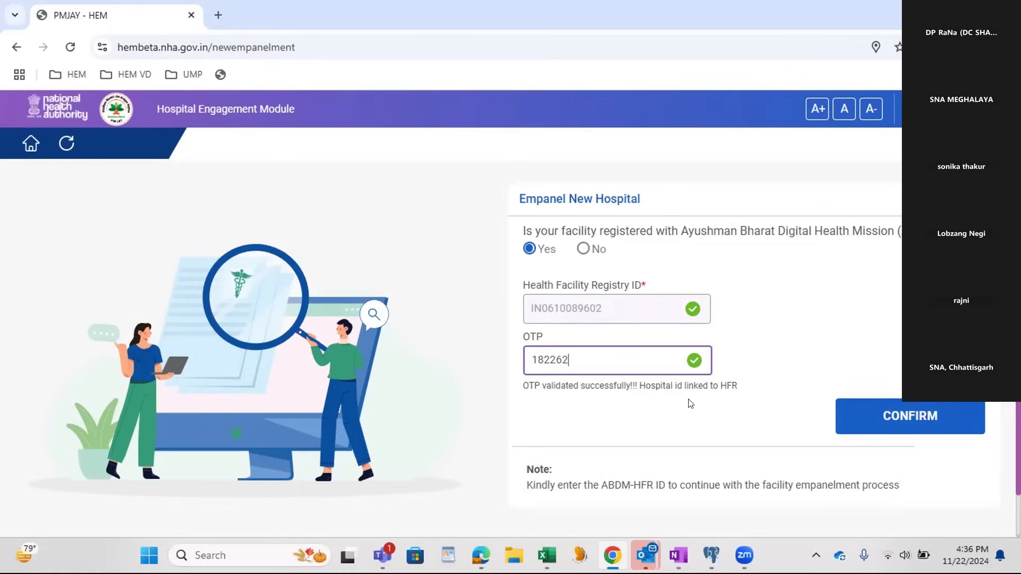
Step: Enter the OTP for the Health Facility Registry ID and confirm the new hospital empanelment
left_click(908, 426)
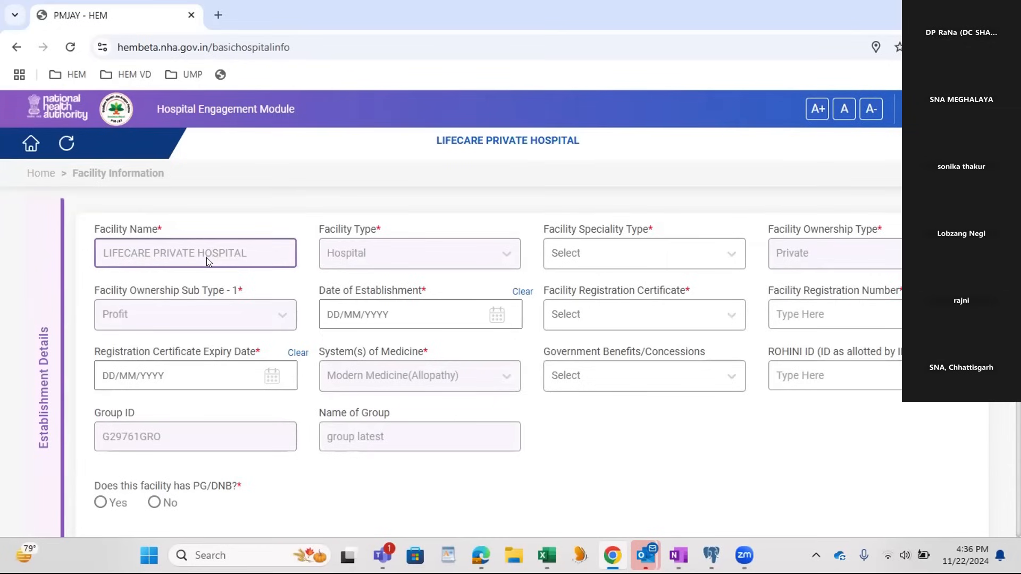
Step: Set the facility speciality type to Multi Speciality and the date of establishment to 05/08/2024
left_click_drag(91, 230, 234, 233)
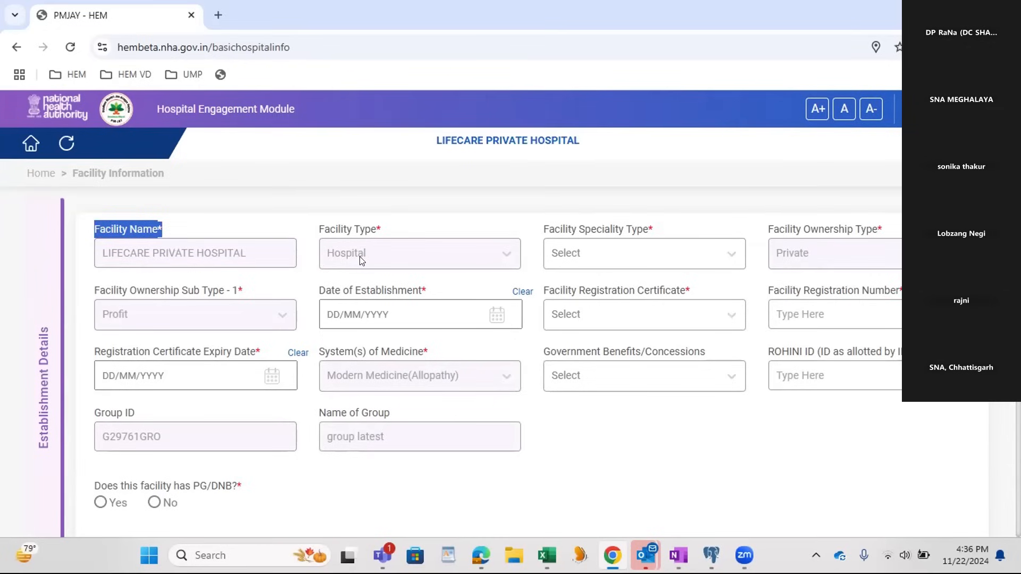
left_click(192, 257)
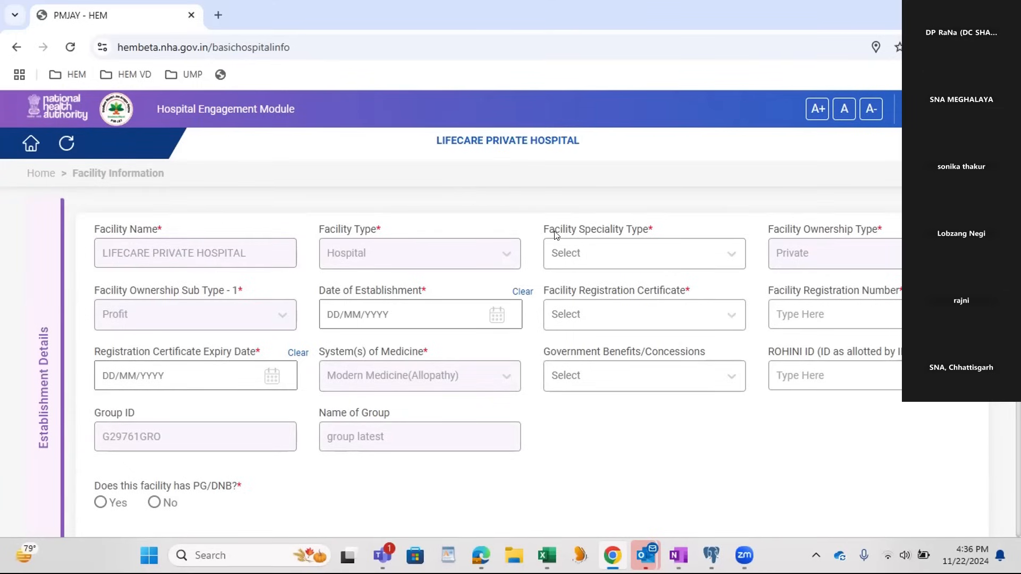
left_click(648, 259)
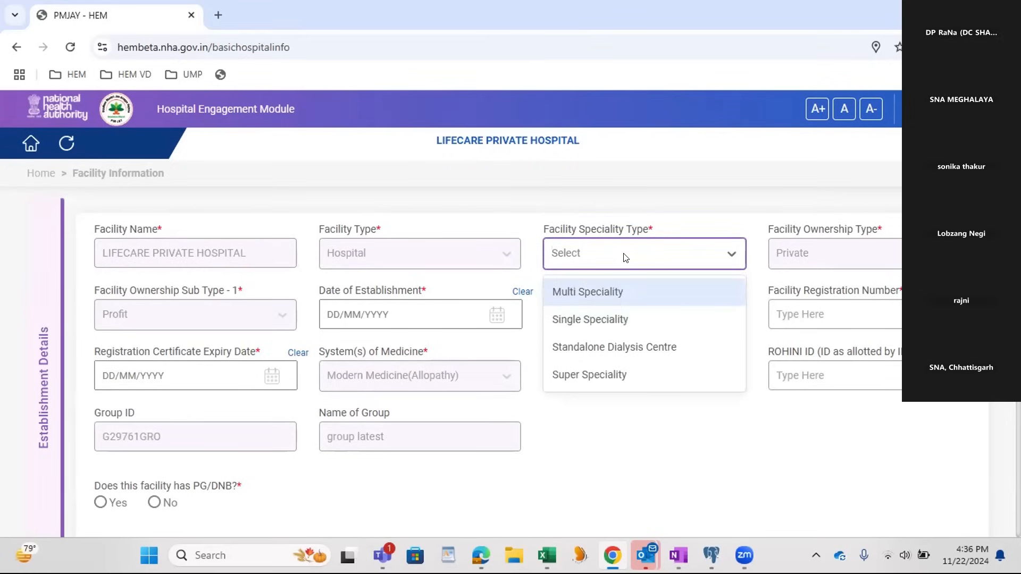
left_click(614, 291)
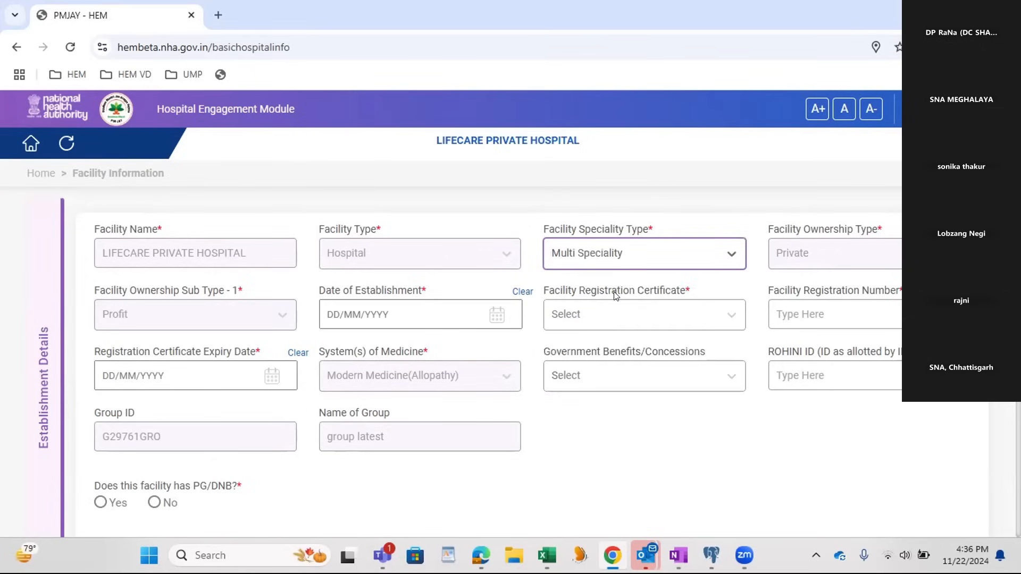
left_click(367, 309)
left_click(359, 438)
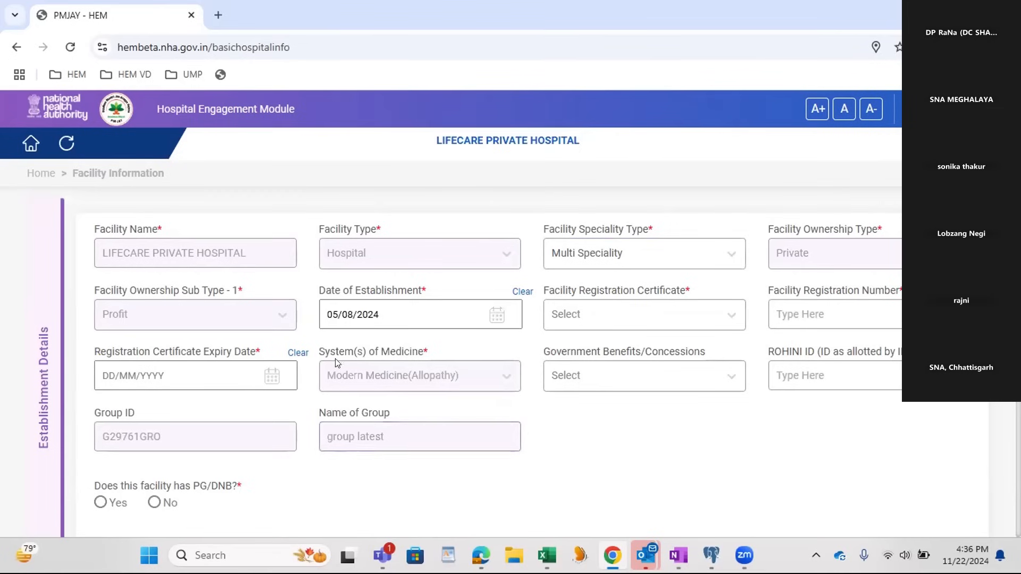
Step: Choose Hospital Registration Act as the facility registration certificate and fill in the facility registration number
left_click(593, 318)
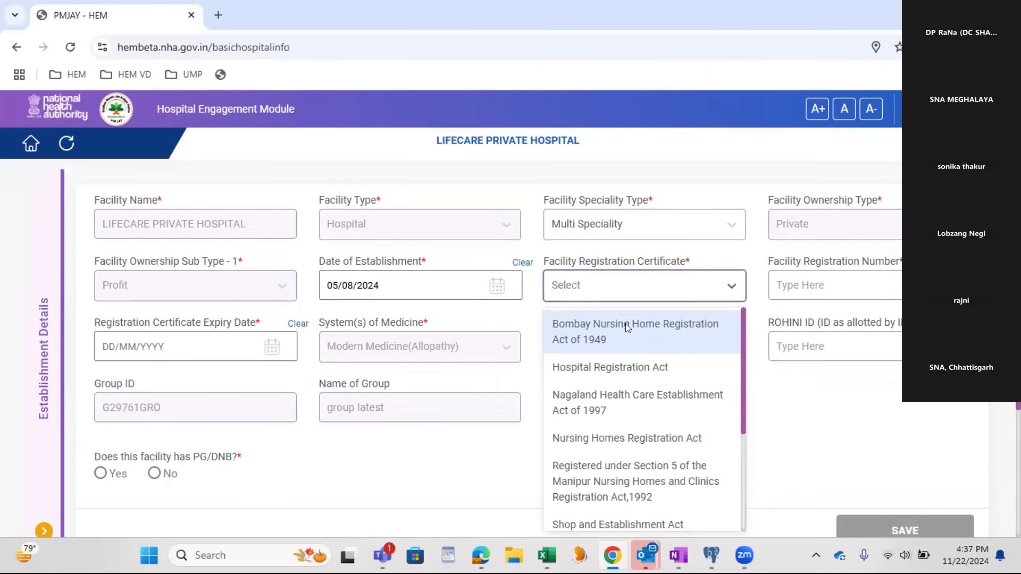
left_click(632, 372)
left_click(824, 283)
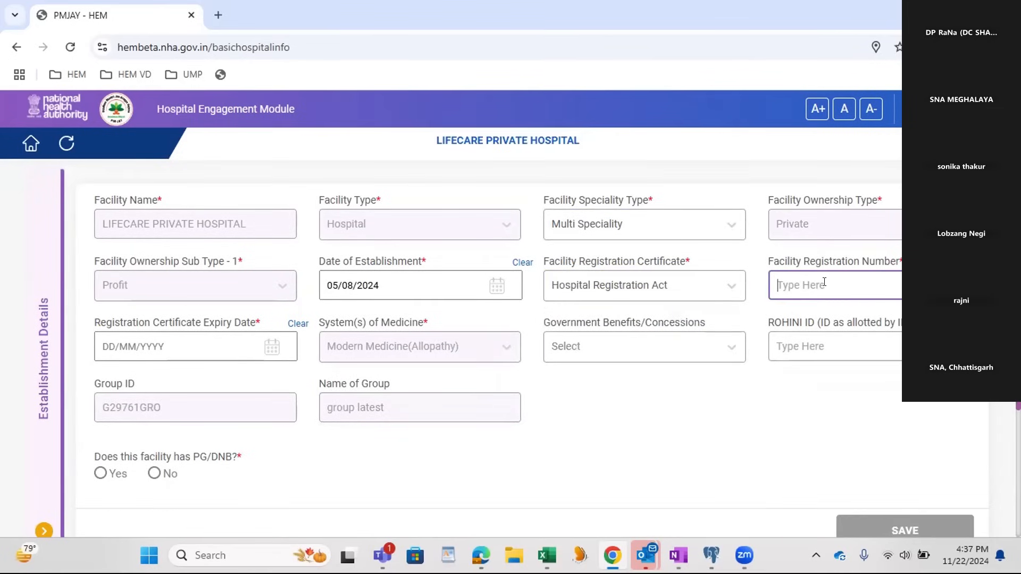
type("5464646546546")
Step: Set the registration certificate expiry date to 27/11/2024 and choose Availing Tax Benefits under government benefits
left_click(178, 347)
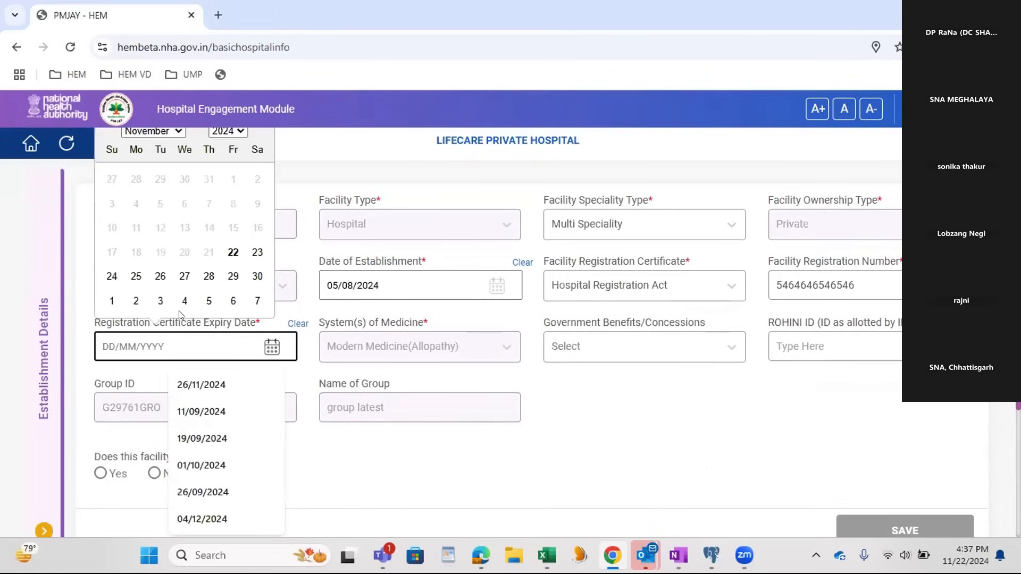
left_click(184, 276)
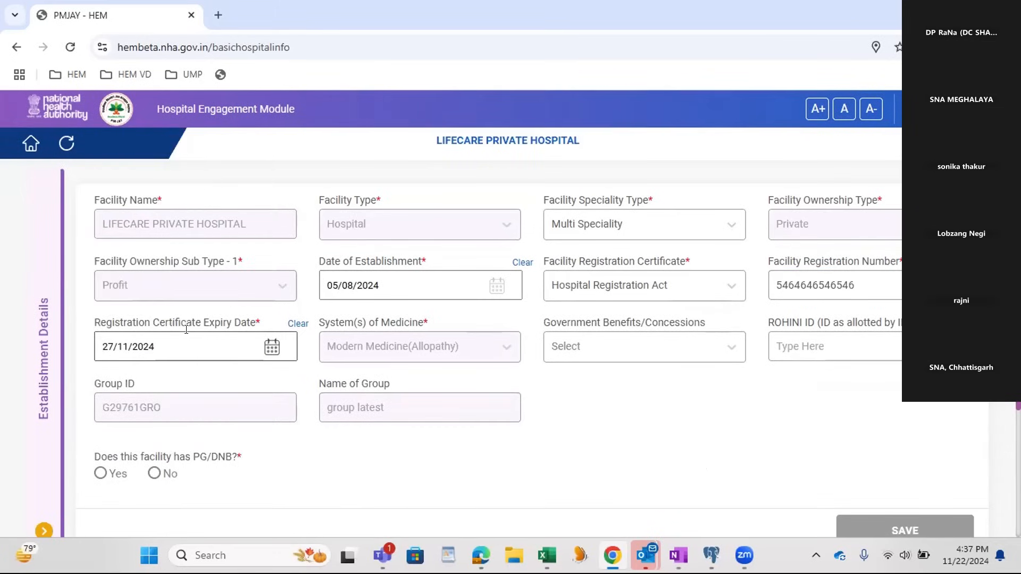
left_click(565, 347)
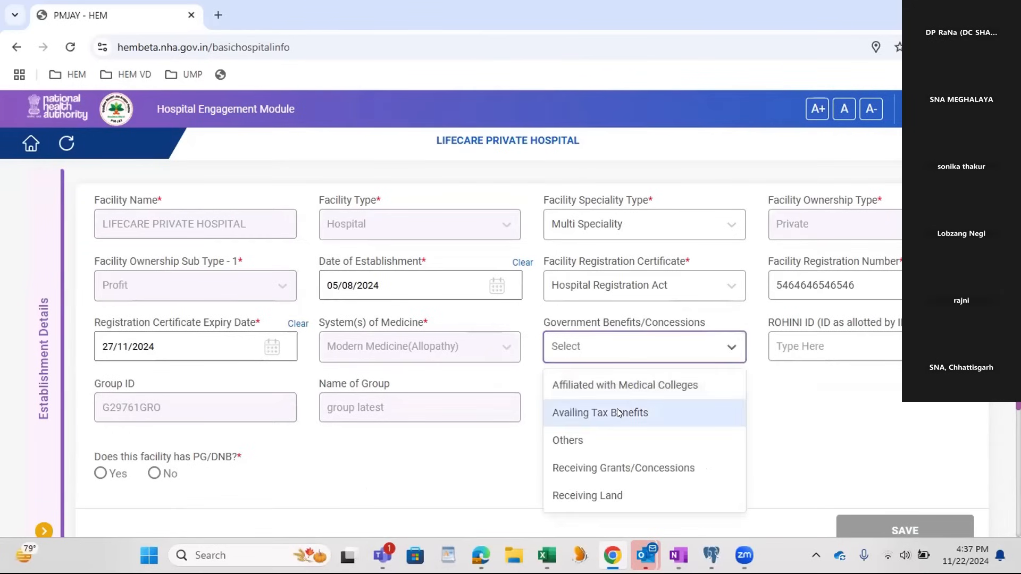
left_click(620, 413)
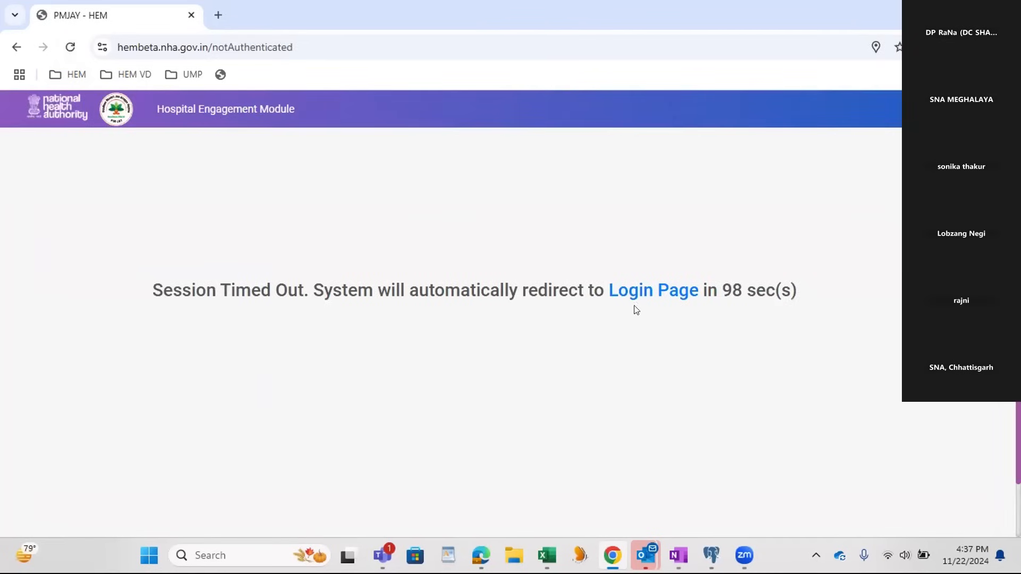
Step: Return to the Hospital Engagement Module login page, reload it, and enter the captcha and the registered user ID
left_click(662, 296)
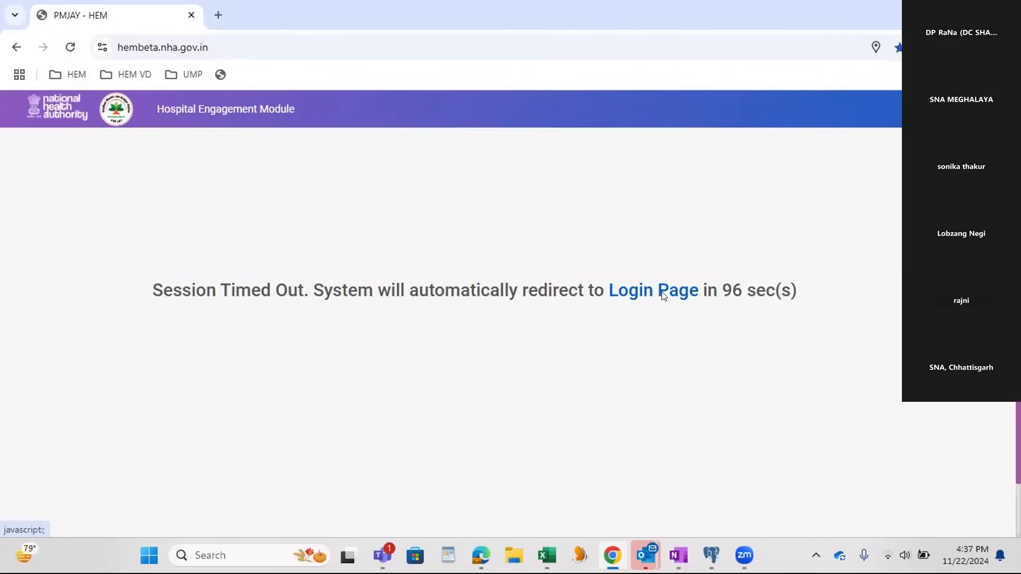
left_click(69, 46)
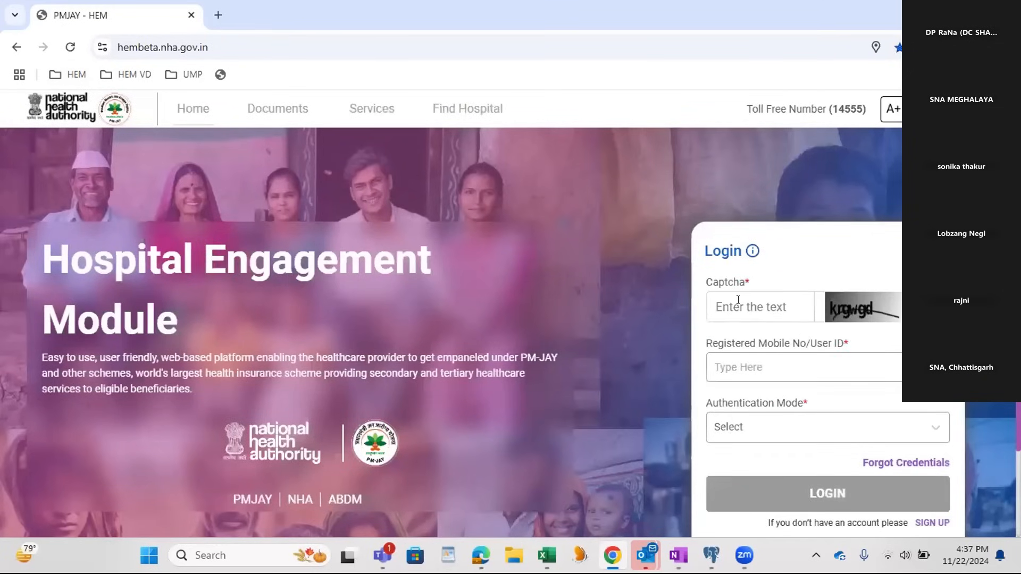
left_click(738, 299)
type("krgwgd")
key("Tab")
type("Lovy@stag")
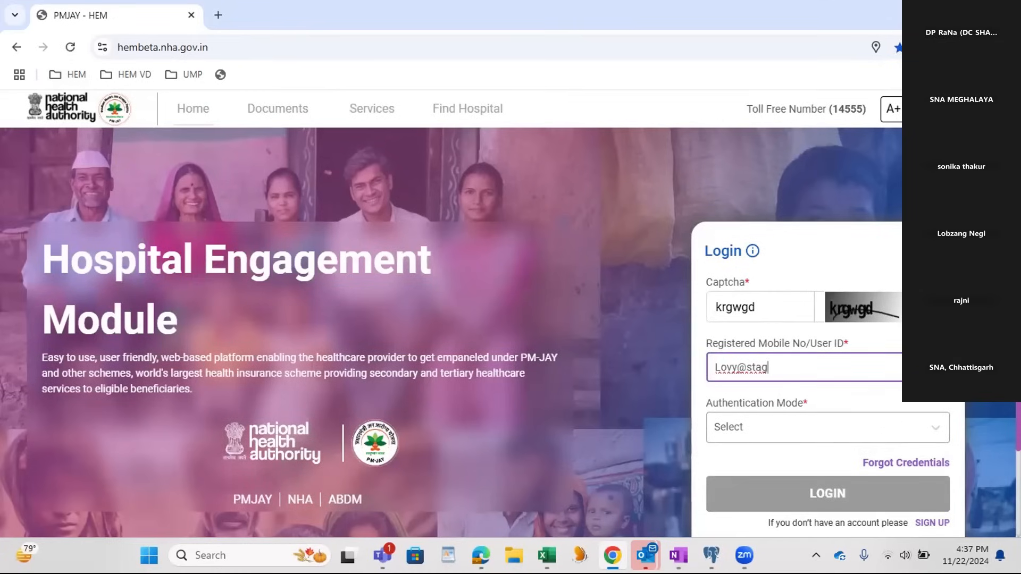
Step: Authenticate in Password mode with the account password and the second captcha, and log in
key("Tab")
key("Tab")
key("Tab")
type("********")
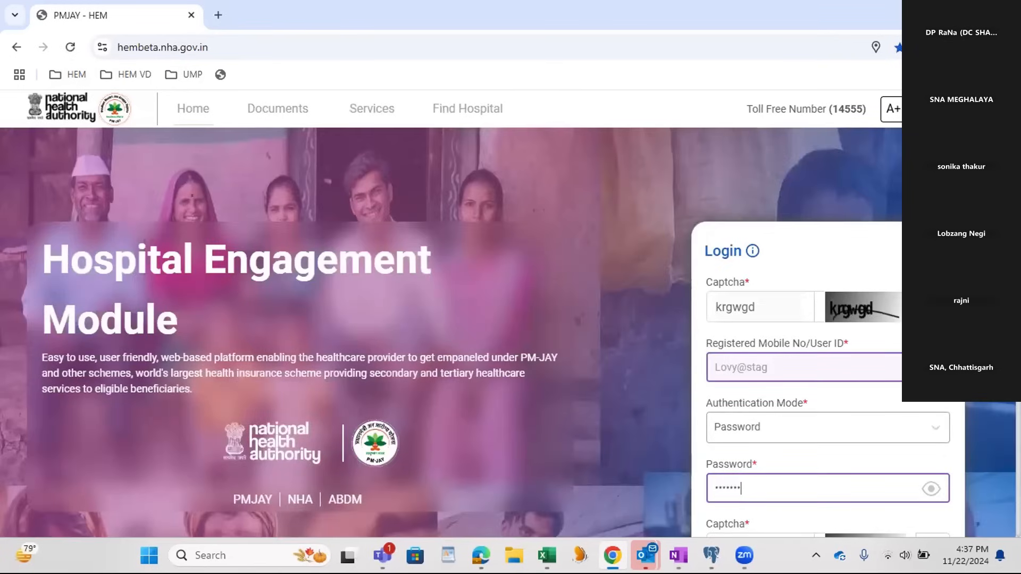
key("Tab")
type("7hx")
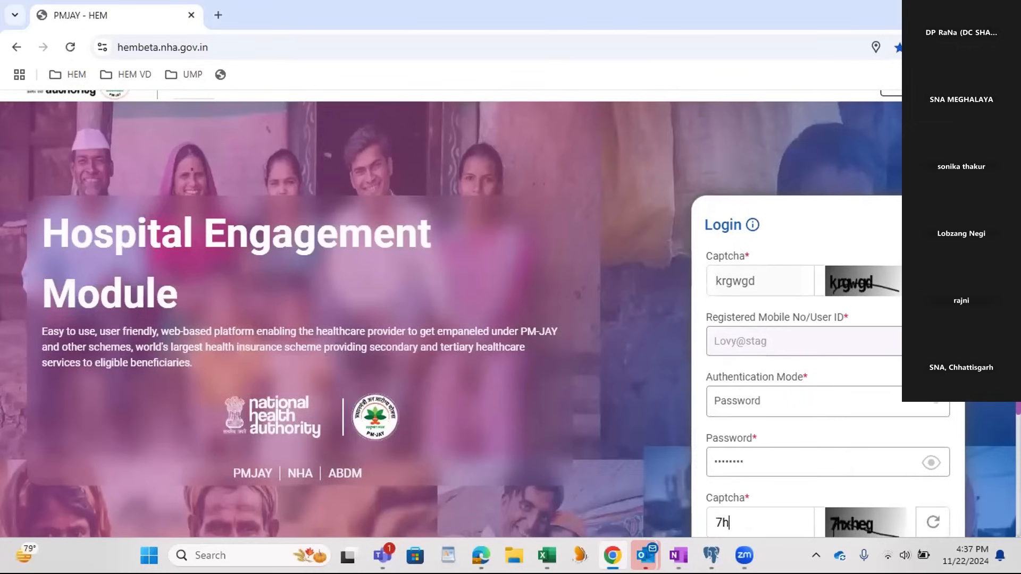
type("heg")
key("Return")
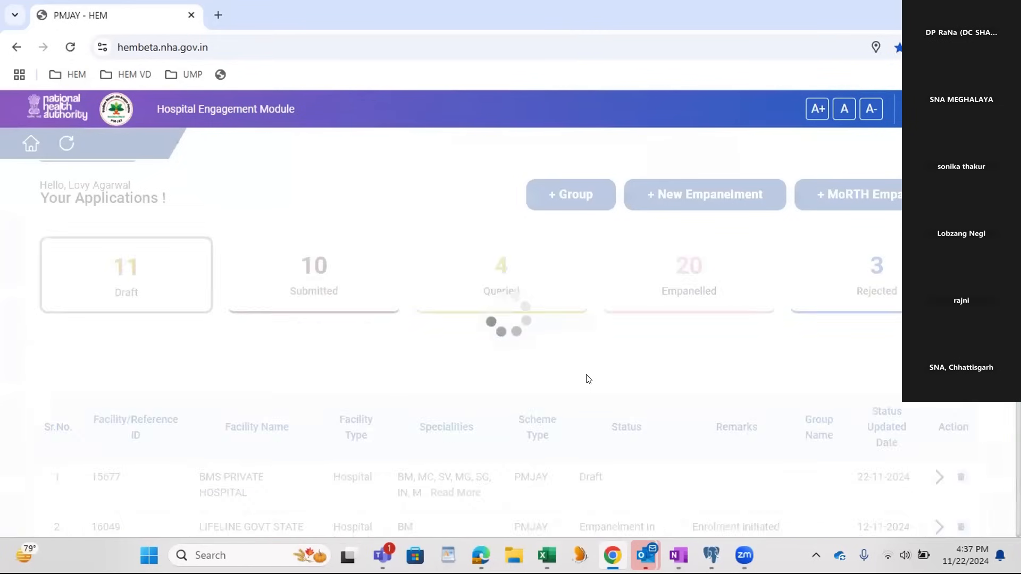
Step: Start a new empanelment not under a group and mark the facility as registered with Ayushman Bharat Digital Health Mission
left_click(718, 198)
left_click(449, 357)
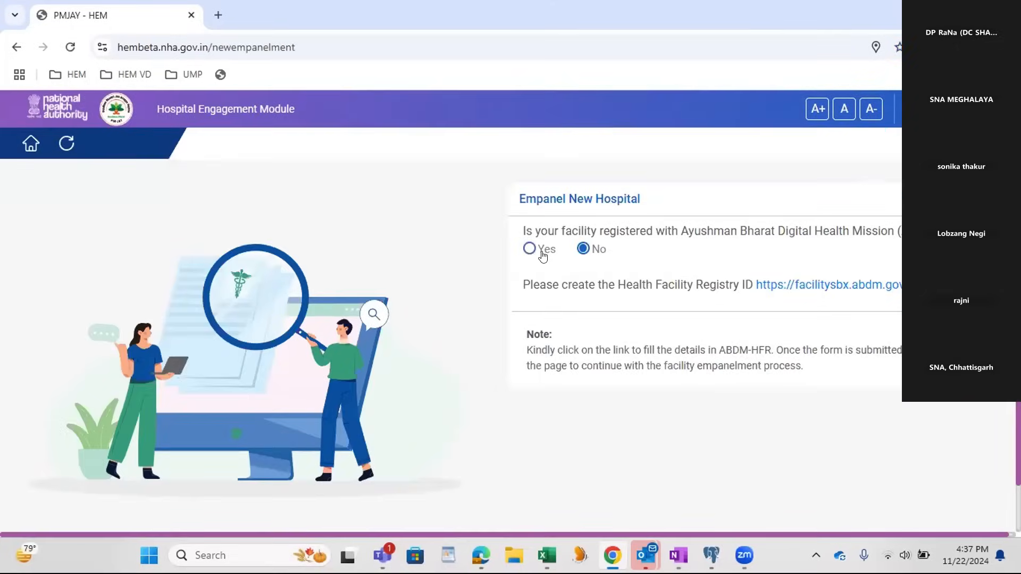
left_click(530, 249)
Step: Paste the copied Health Facility Registry ID into the Empanel New Hospital form and verify it
left_click(570, 308)
key("ctrl+v")
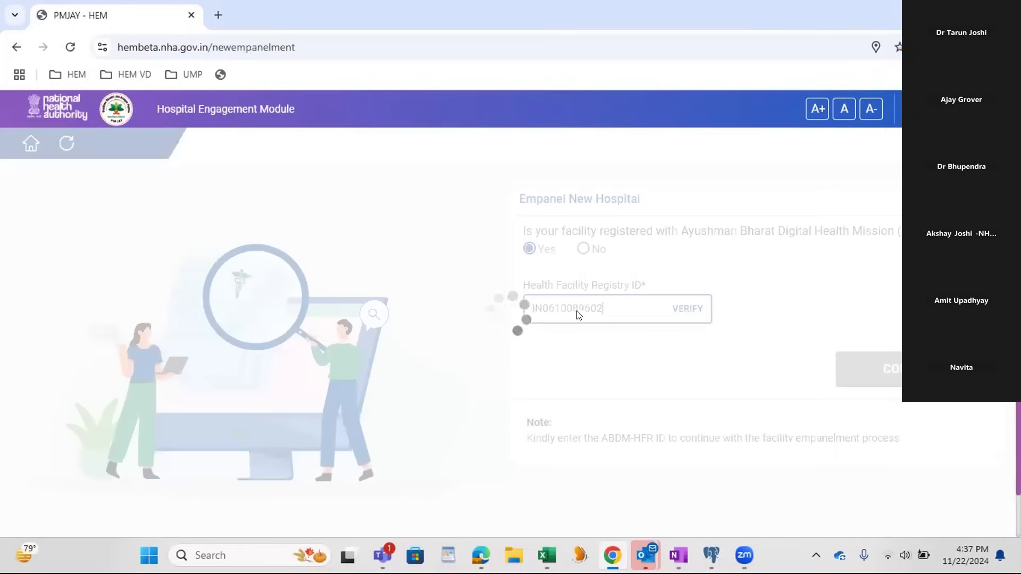
left_click(681, 310)
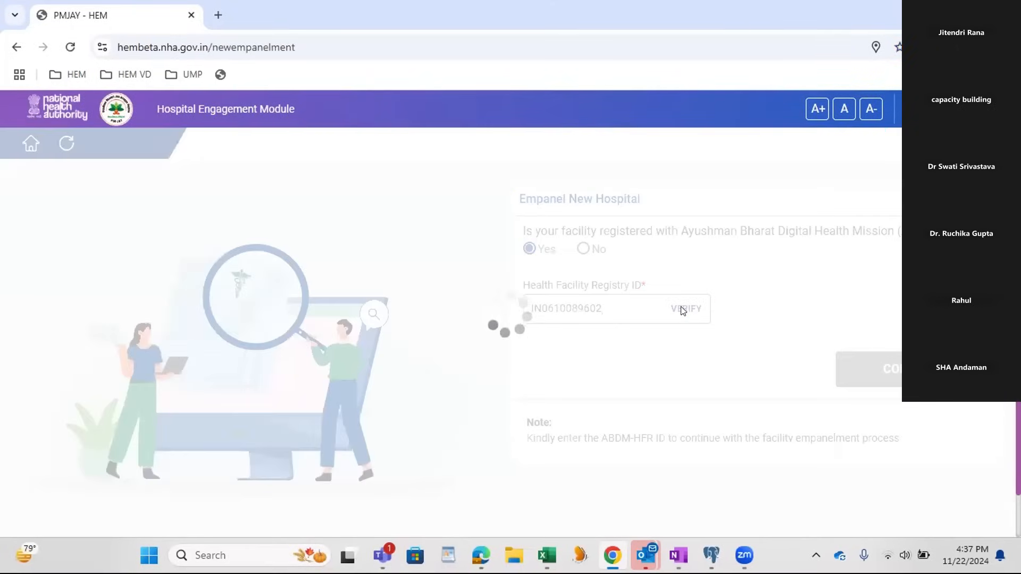
Step: Try the previously used OTP for the registry ID and clear the OTP field
left_click(544, 369)
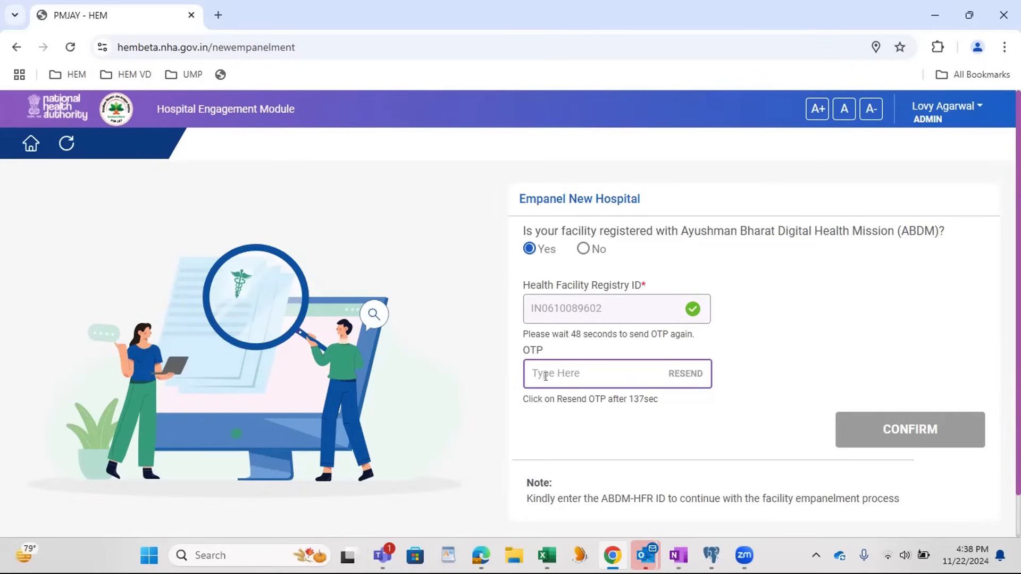
left_click_drag(573, 370, 455, 388)
key("BackSpace")
Step: Refresh the Empanel New Hospital form and verify the pasted Health Facility Registry ID with the facility marked as ABDM-registered
left_click(67, 145)
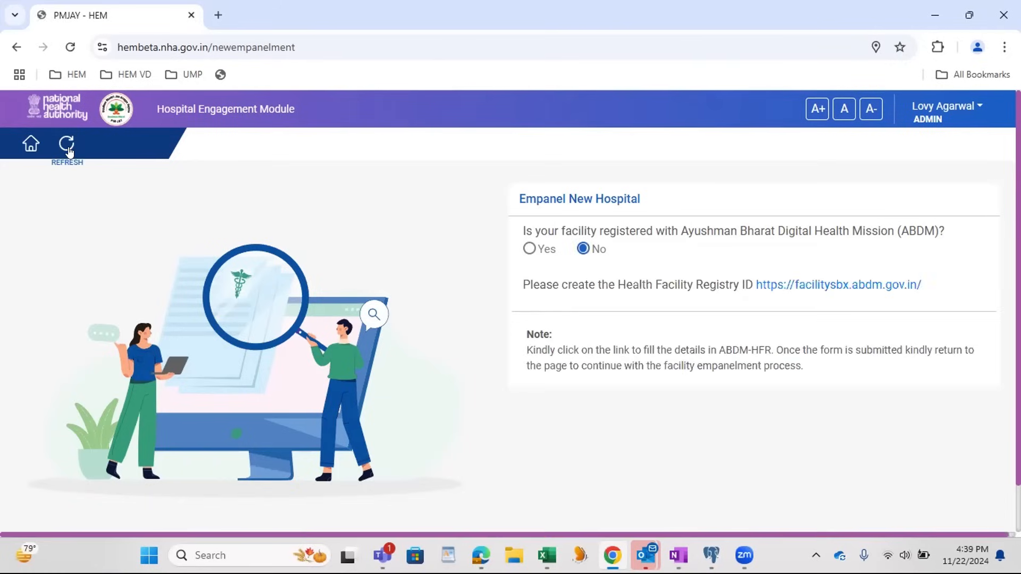
left_click(532, 253)
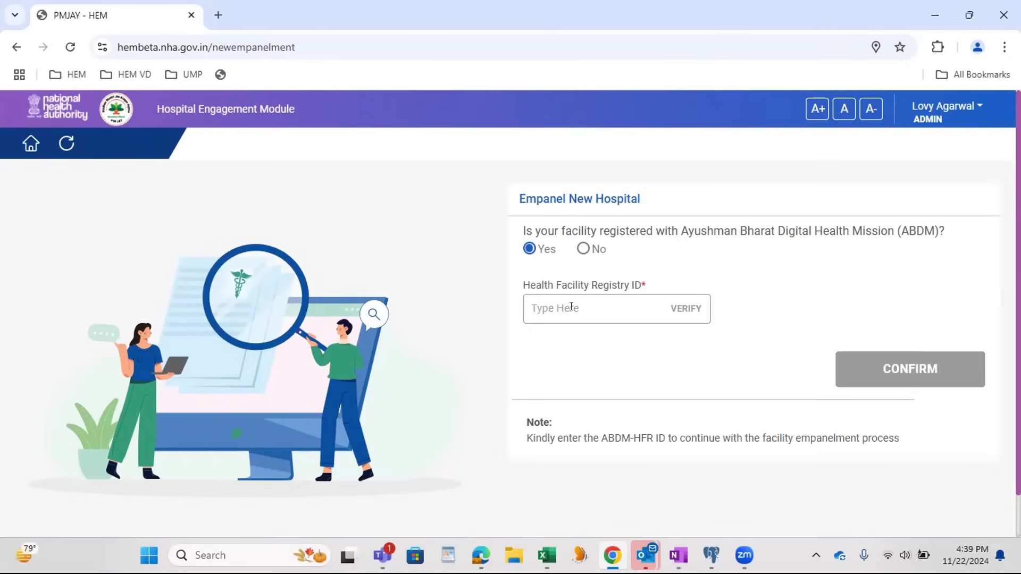
left_click(571, 308)
key("ctrl+v")
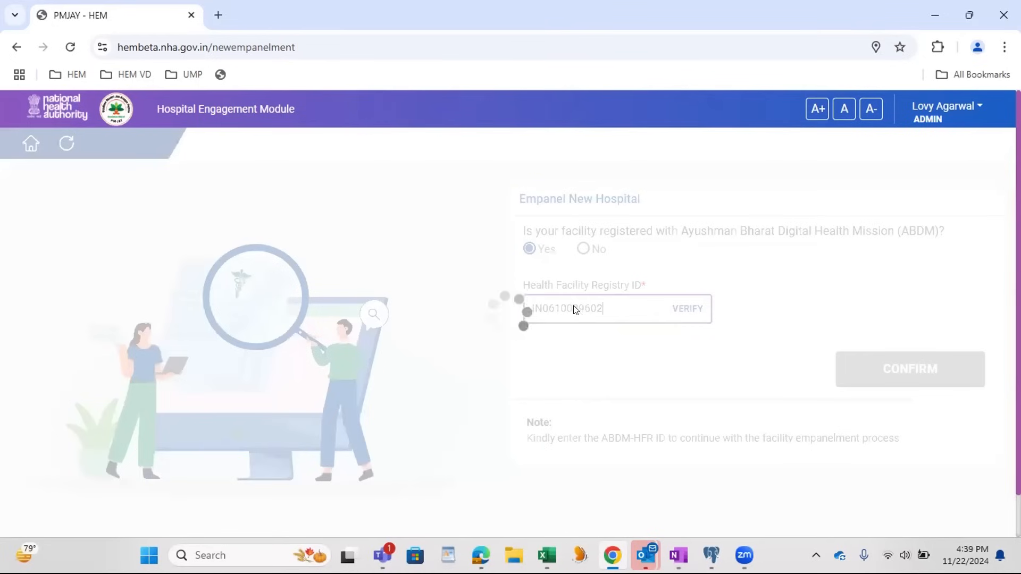
left_click(675, 310)
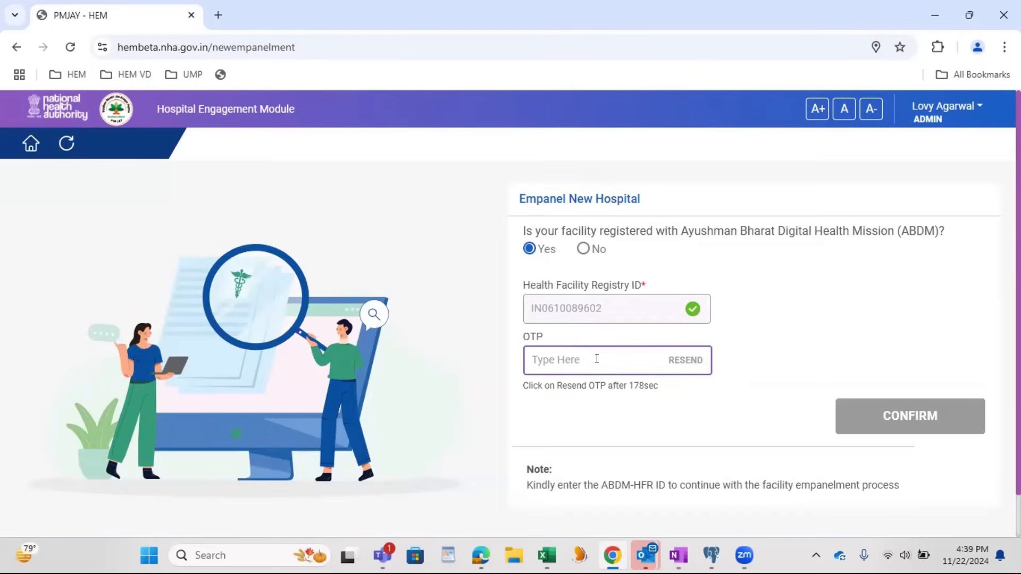
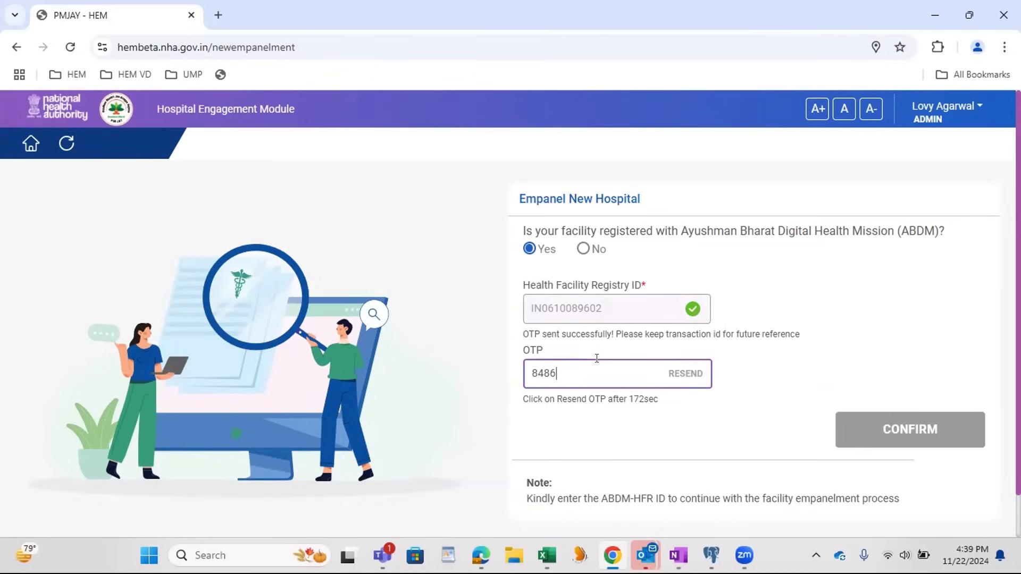
Step: Enter the new OTP for the registry ID and confirm to open the Facility Information form
left_click(887, 418)
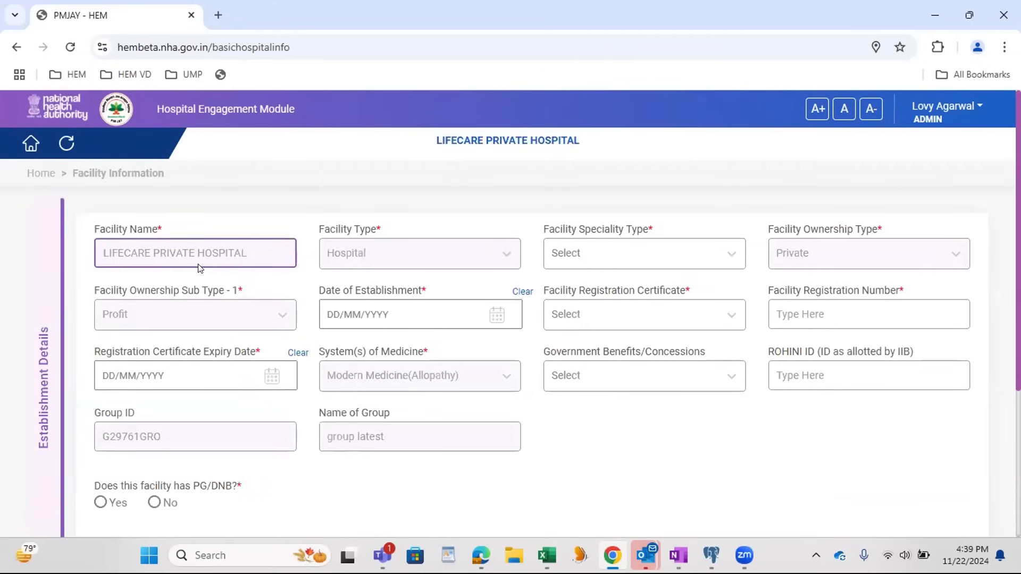
Step: Choose Multi Speciality as the facility speciality type and 06/08/2024 as the date of establishment
left_click(578, 255)
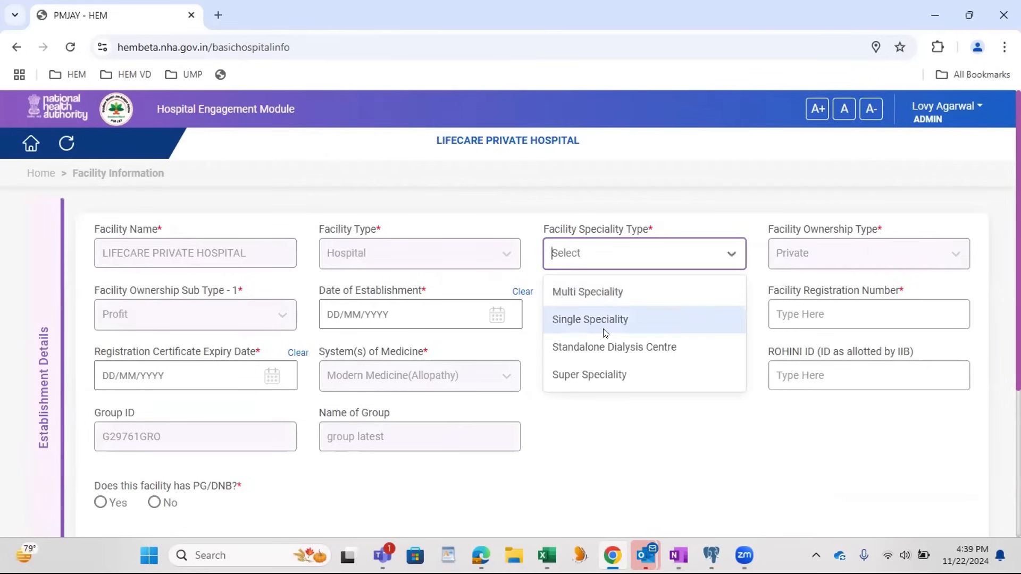
left_click(606, 292)
left_click(375, 314)
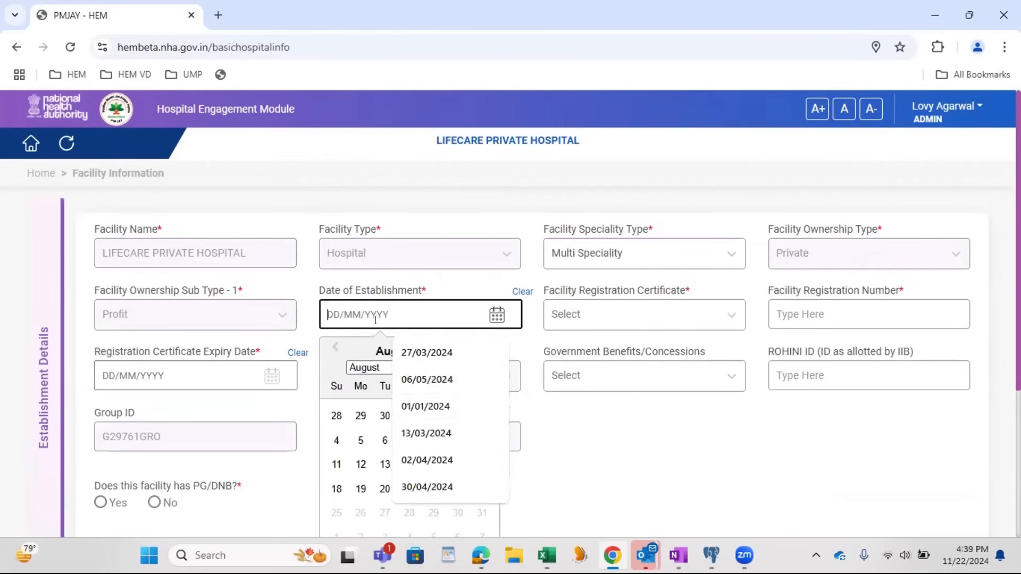
left_click(381, 441)
Step: Select Hospital Registration Act as the registration certificate and enter the facility registration number
left_click(638, 314)
left_click(615, 377)
left_click(814, 273)
type("7897979797888")
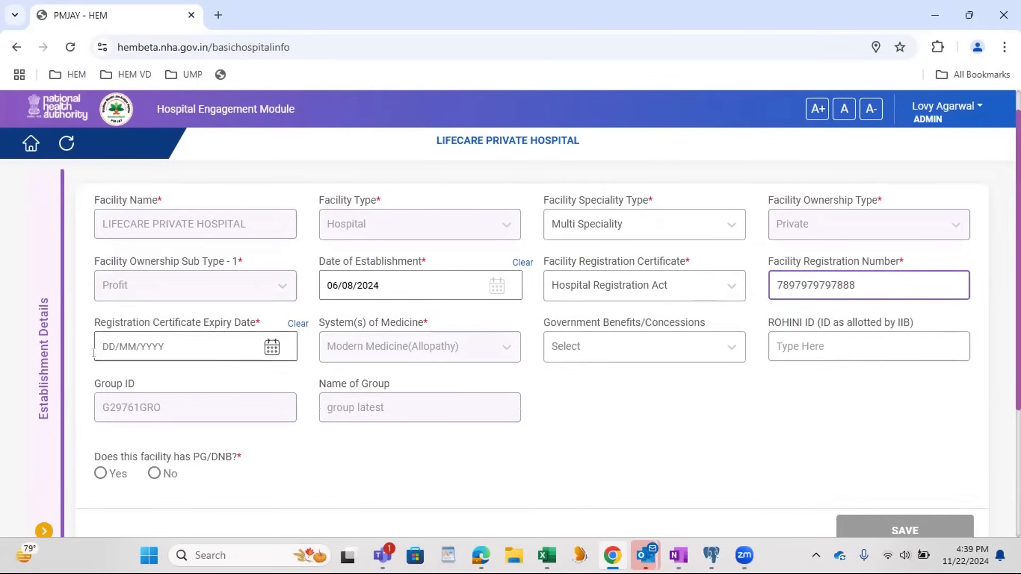
Step: Set the registration certificate expiry date to 03/12/2024 and choose Availing Tax Benefits as the government benefit
left_click(140, 352)
left_click(150, 303)
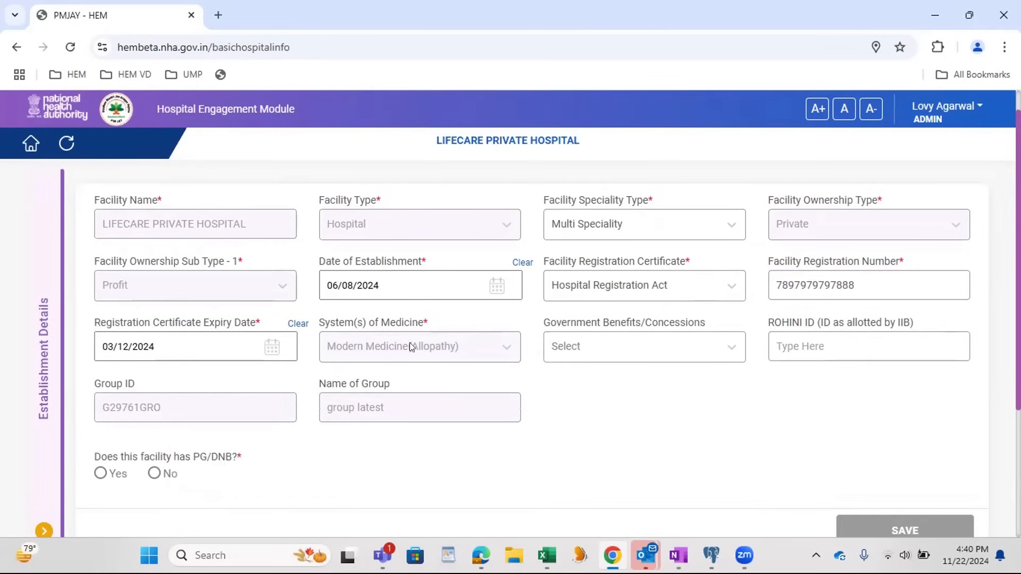
left_click(638, 347)
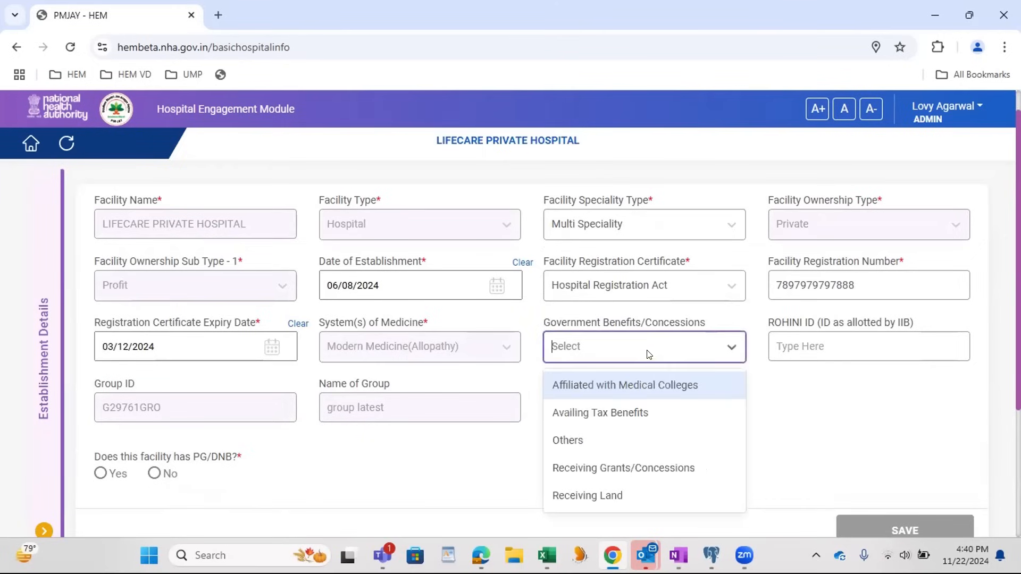
left_click(634, 409)
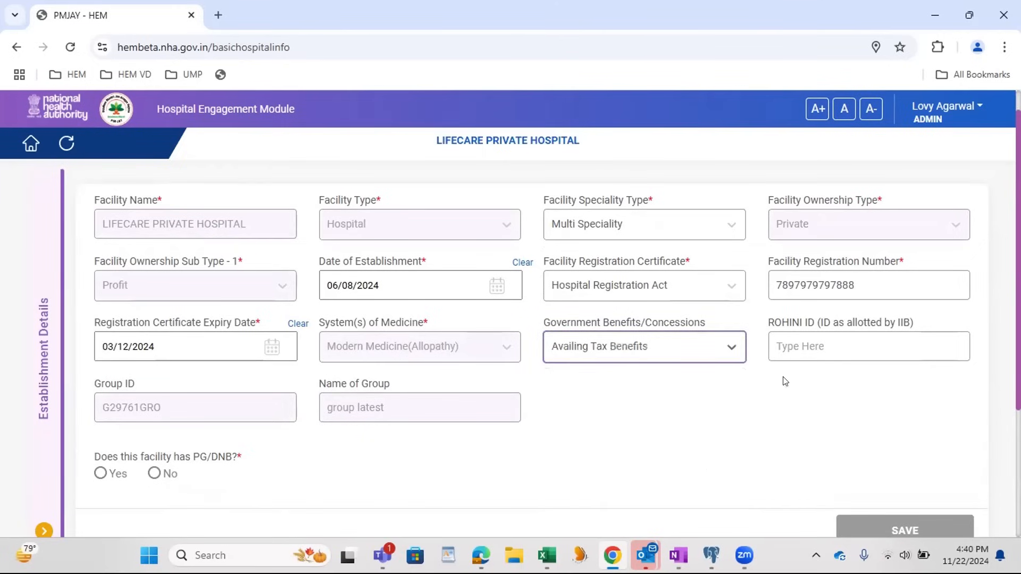
Step: Enter a placeholder ROHINI ID for the facility and correct it to "ID"
left_click(829, 356)
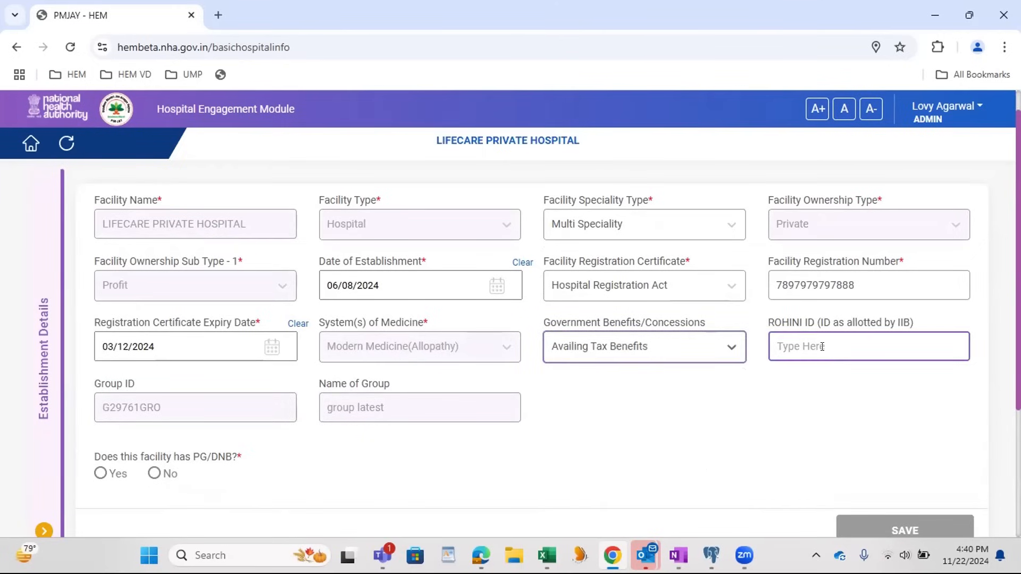
type("drfgdr")
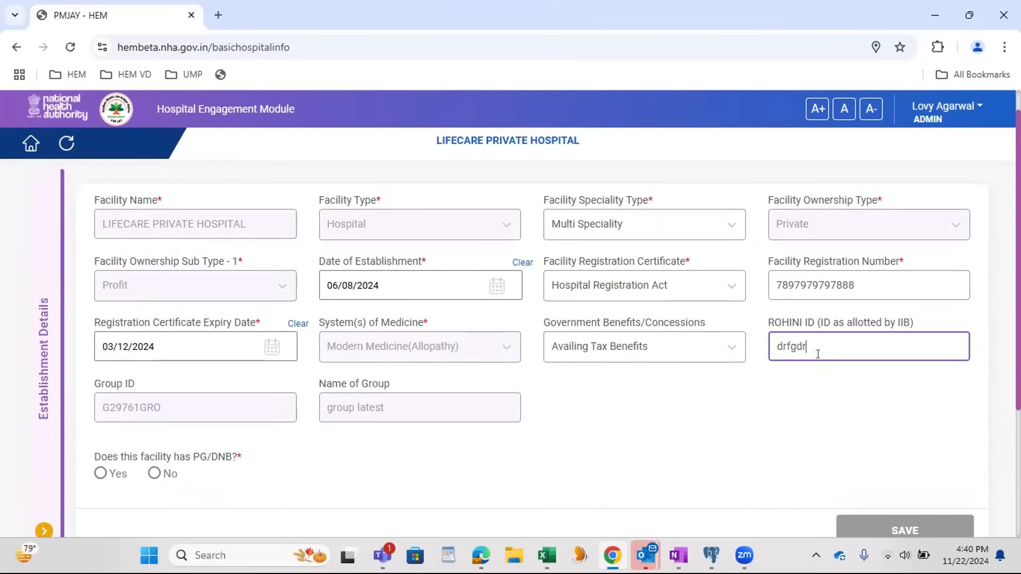
key("BackSpace")
key("BackSpace")
key("BackSpace")
key("BackSpace")
key("BackSpace")
type("ID")
left_click(790, 416)
Step: Try both answers to the PG/DNB question and settle on Yes for the facility
left_click(158, 474)
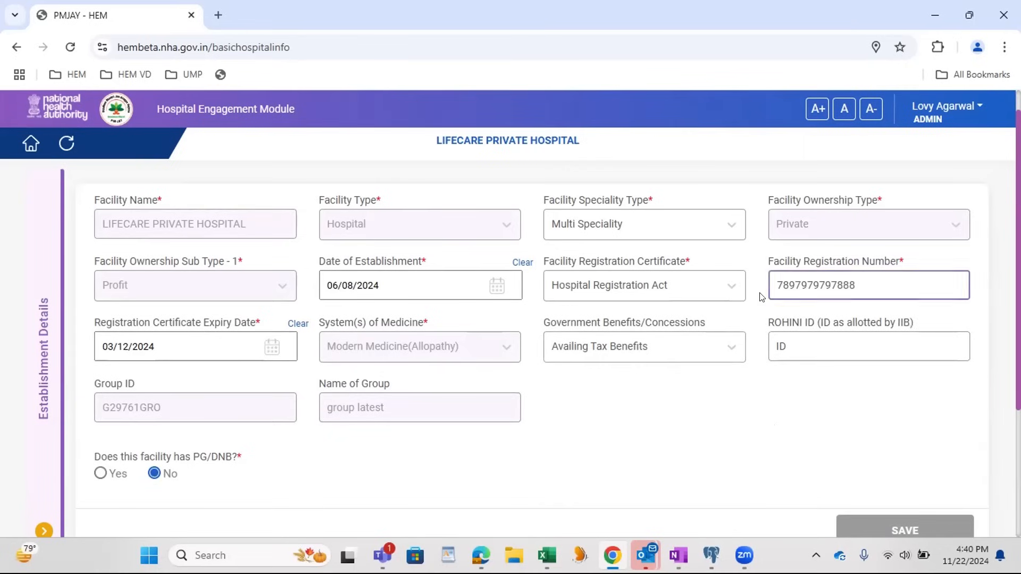
left_click(101, 473)
left_click(154, 473)
left_click(101, 473)
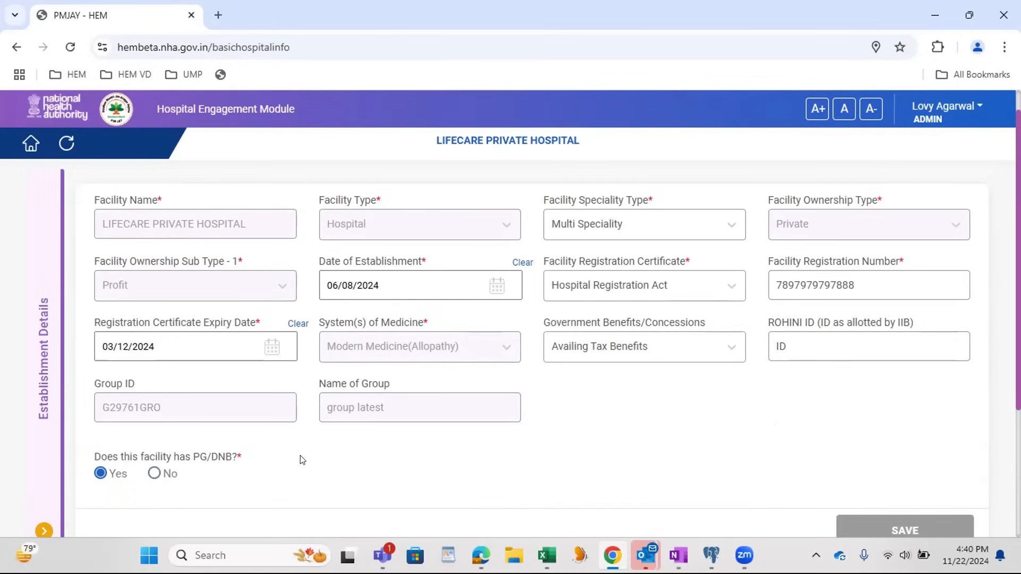
scroll(611, 416, "down", 2)
scroll(610, 404, "up", 2)
Step: Change the government benefits to Affiliated with Medical Colleges and the registration certificate expiry date to 25/12/2024
left_click(629, 350)
left_click(626, 387)
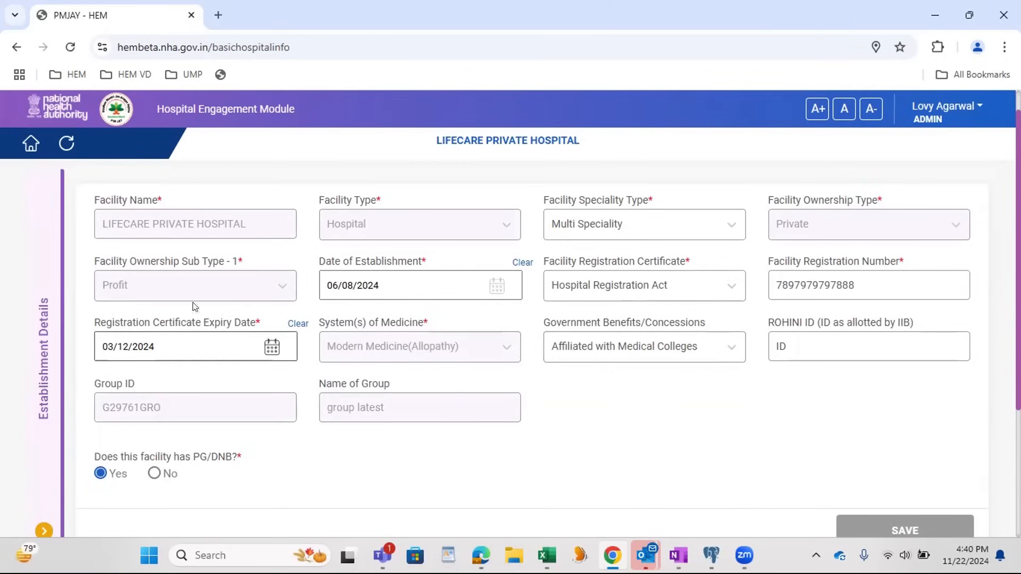
left_click(197, 347)
left_click(183, 252)
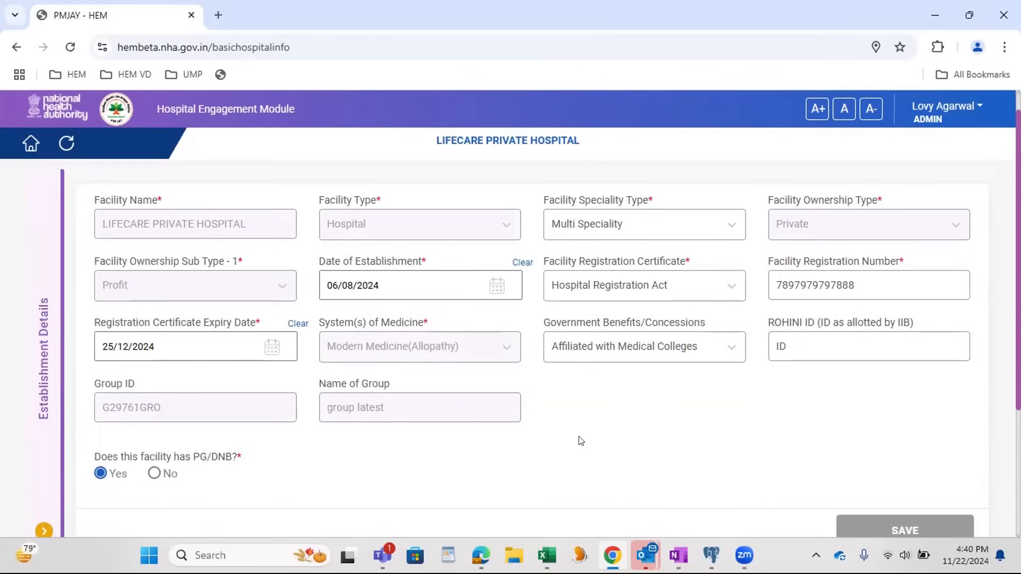
Step: Lengthen the ROHINI ID by appending "fgdg" to it
scroll(580, 441, "down", 1)
scroll(581, 440, "down", 1)
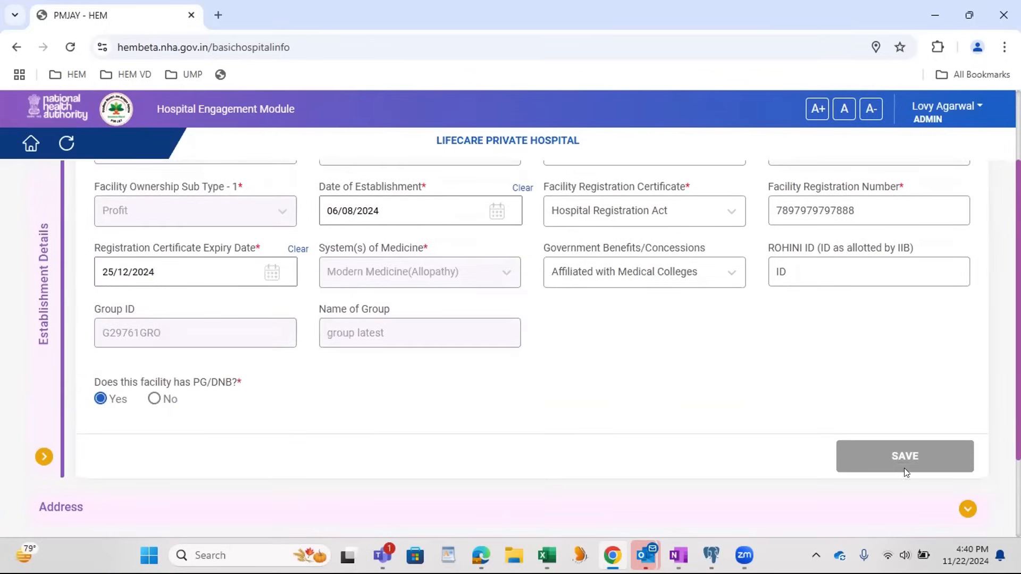
left_click(818, 263)
type("fgdg")
left_click(848, 358)
scroll(599, 421, "up", 3)
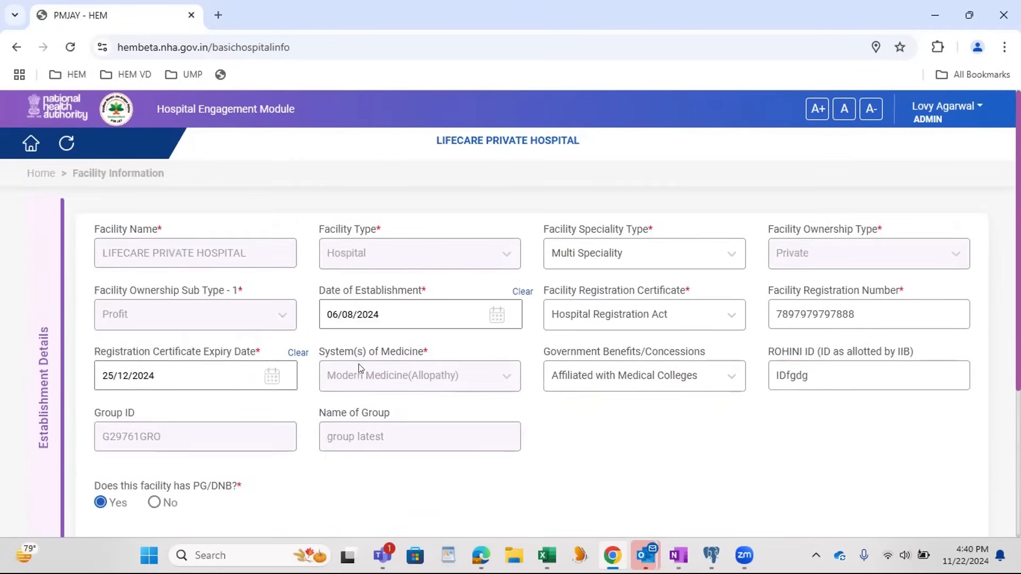
Step: Reload the Facility Information form, choose Multi Speciality as the speciality type and set the date of establishment to 30/07/2024
left_click(66, 143)
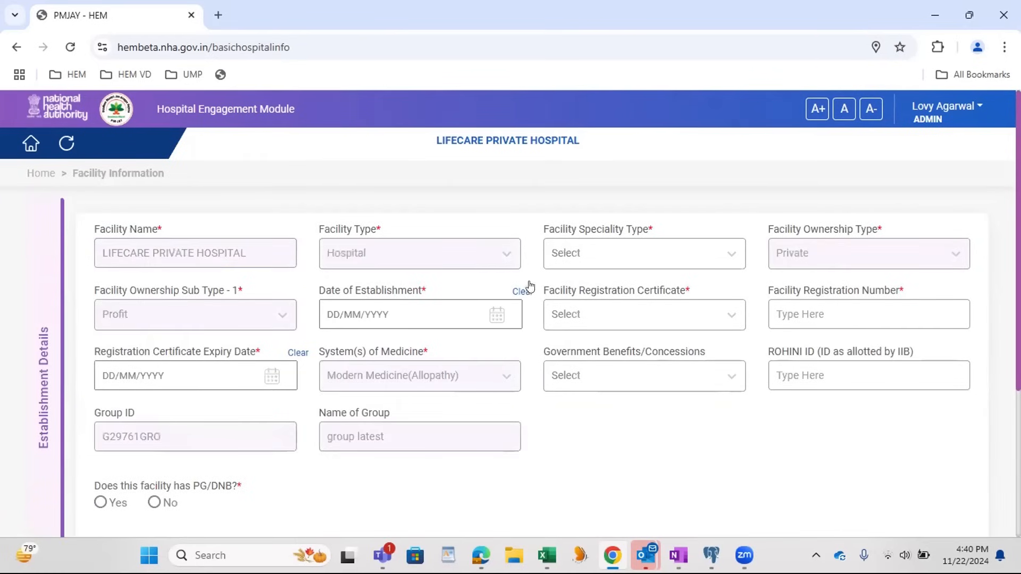
left_click(636, 265)
left_click(629, 291)
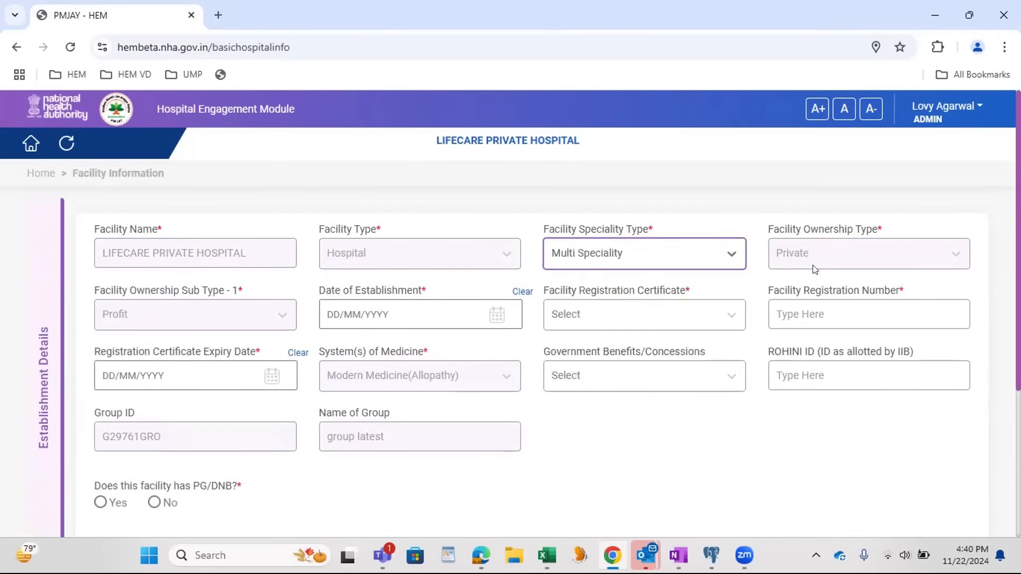
left_click(348, 316)
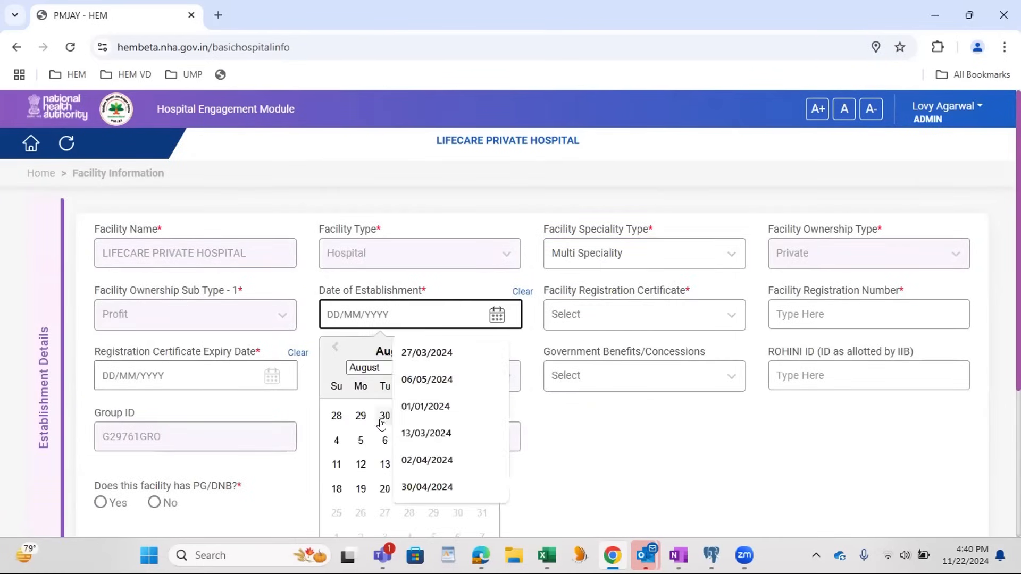
left_click(384, 416)
Step: Select Hospital Registration Act as the facility registration certificate and enter the new facility registration number
left_click(657, 319)
left_click(658, 365)
left_click(801, 284)
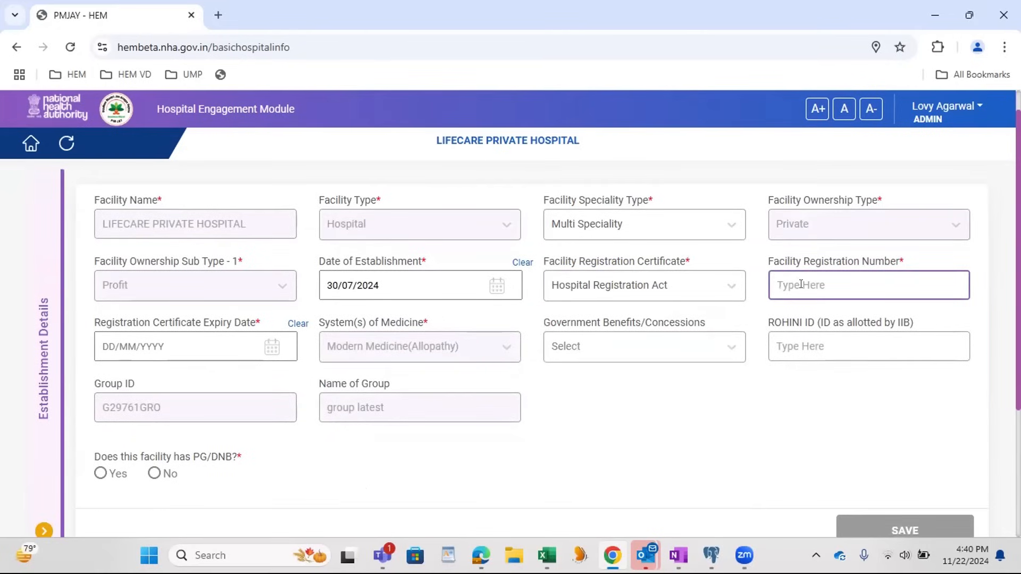
type("67866867")
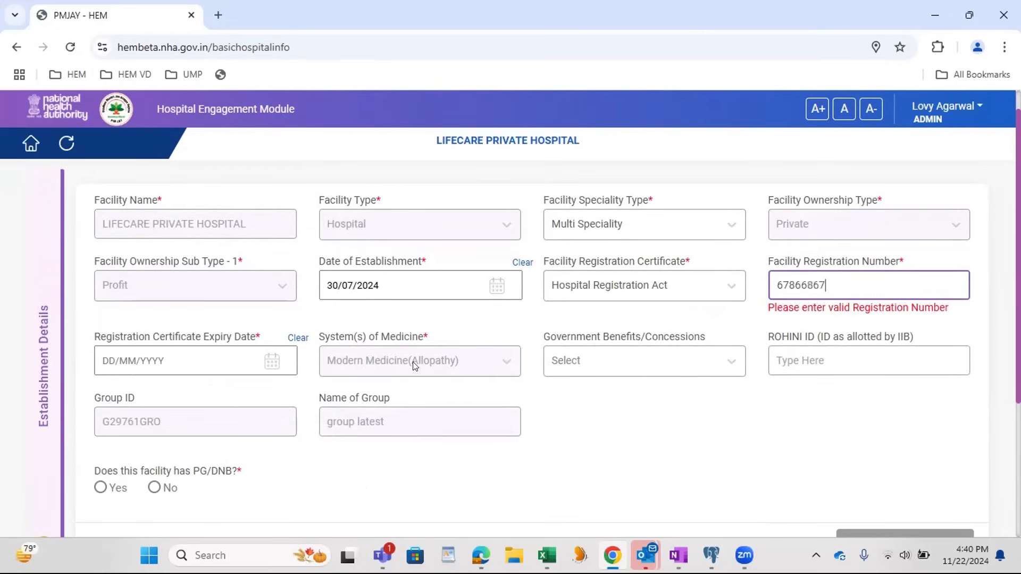
type("67868")
Step: Complete the establishment details with certificate expiry date 25/11/2024, Availing Tax Benefits as the concession, and No for PG/DNB
left_click(201, 346)
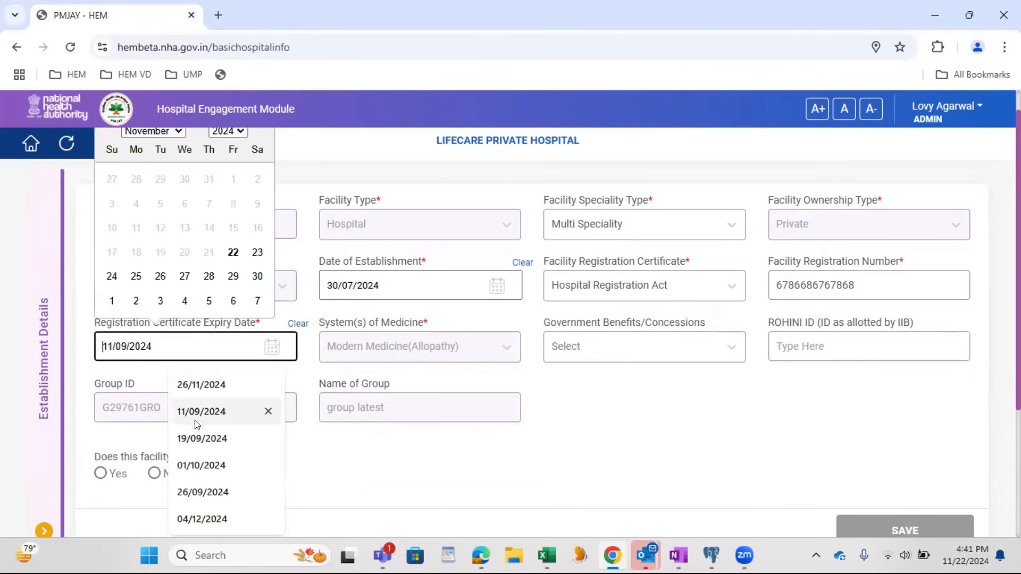
left_click(137, 277)
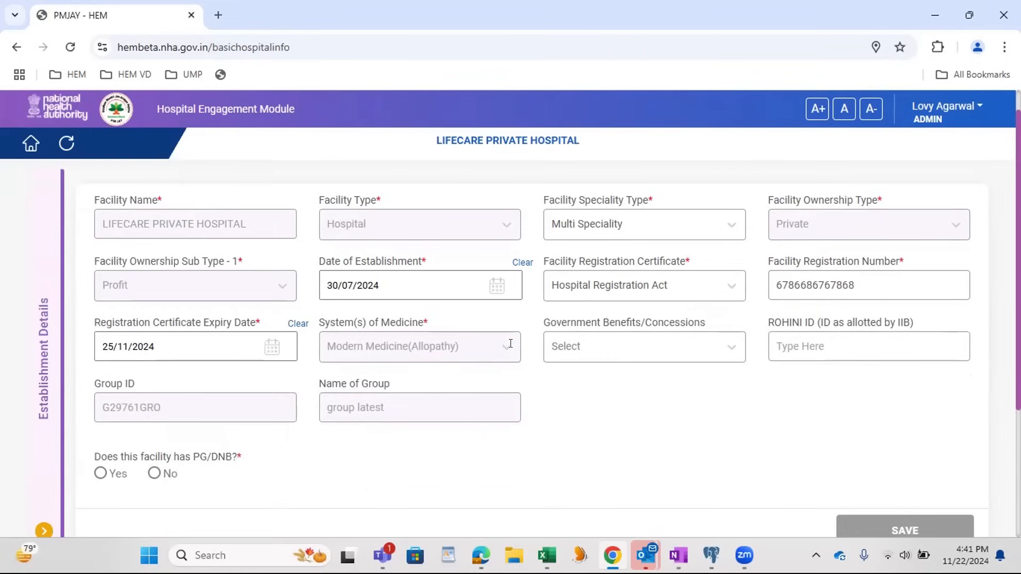
left_click(662, 348)
left_click(636, 407)
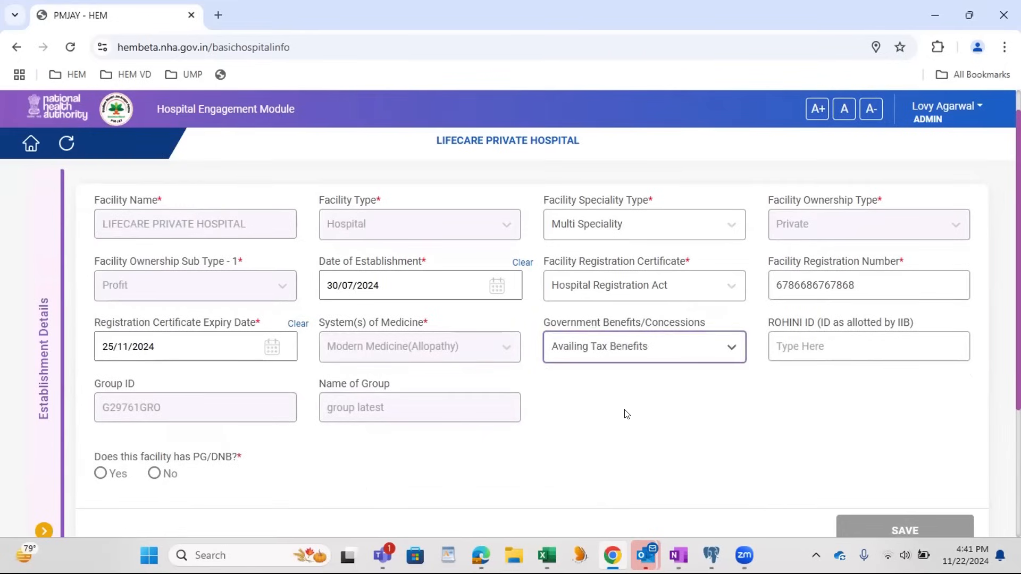
left_click(158, 473)
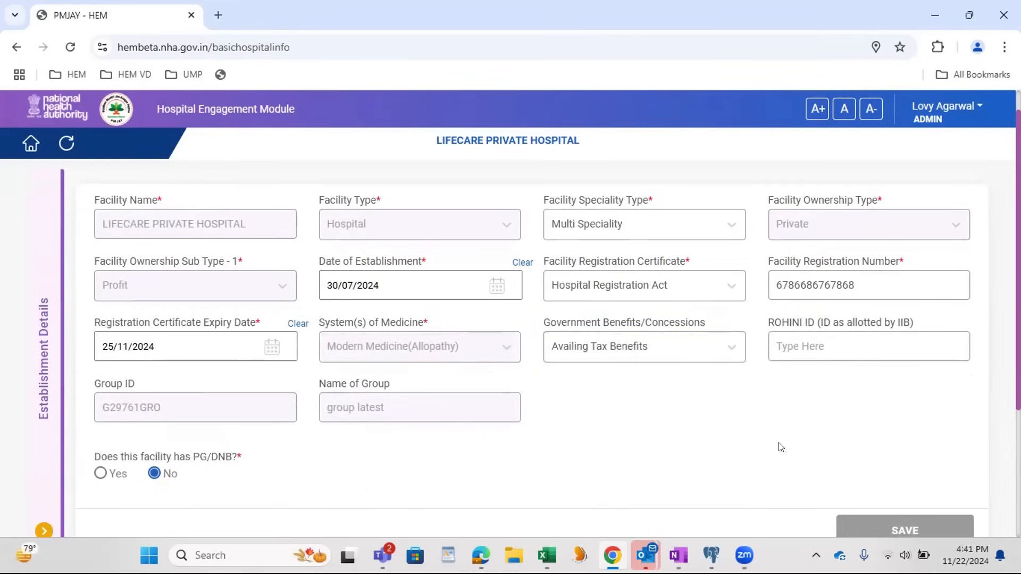
Step: Examine the completed Establishment Details section and the Address section and form actions below it
scroll(781, 446, "down", 2)
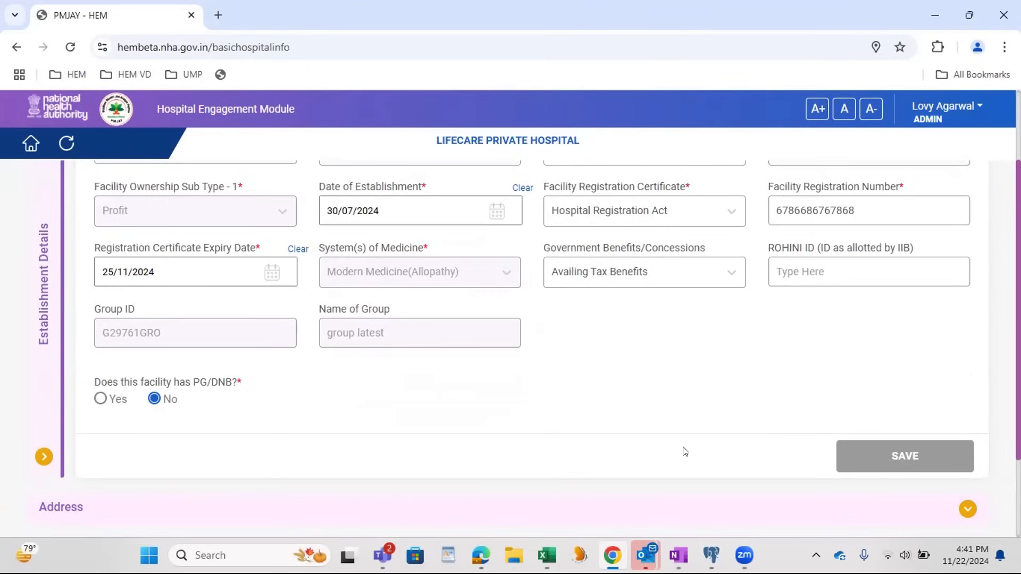
scroll(649, 435, "down", 2)
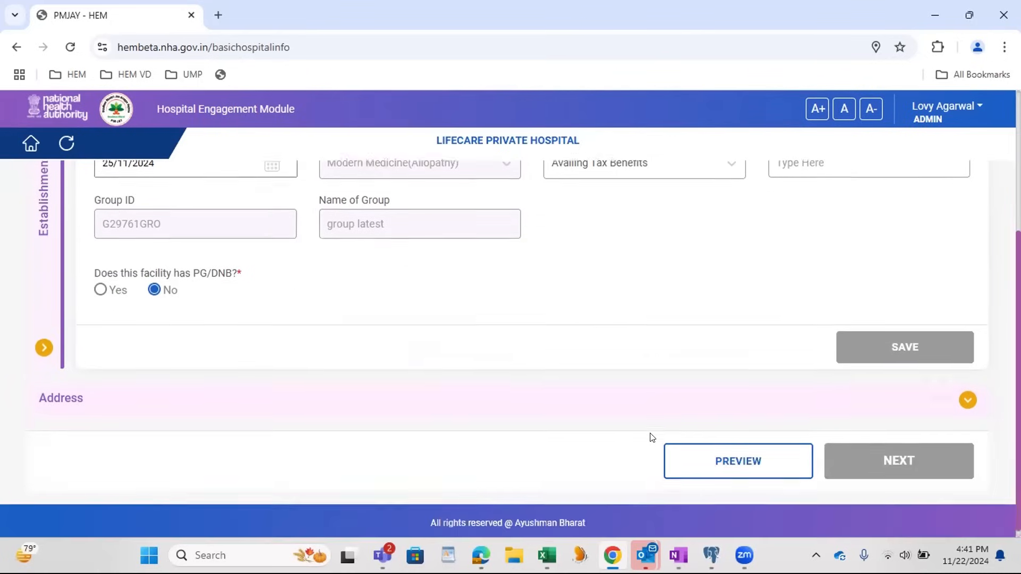
scroll(651, 435, "up", 4)
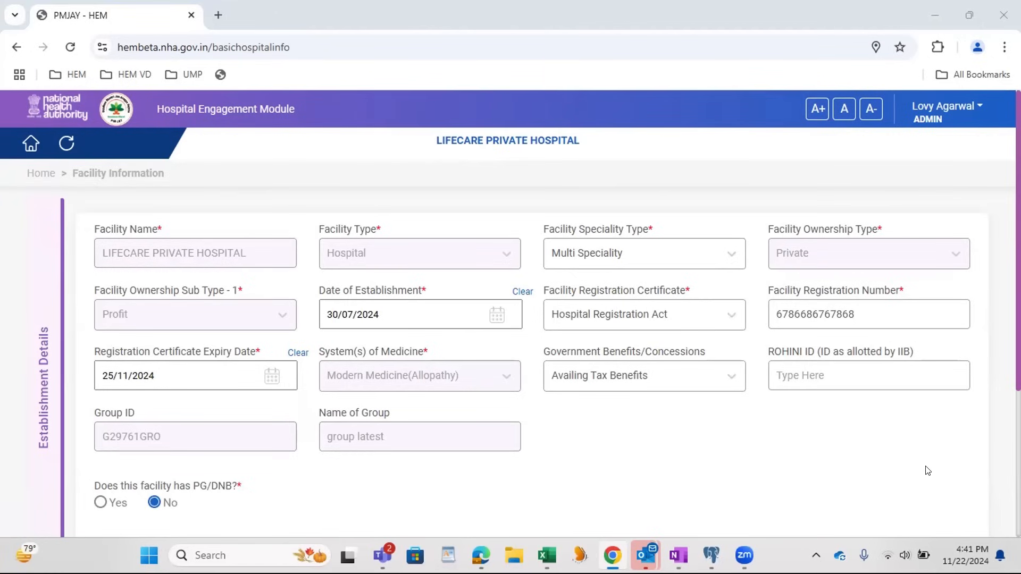
scroll(792, 451, "down", 1)
scroll(792, 451, "down", 1)
scroll(749, 429, "up", 2)
scroll(738, 400, "down", 1)
scroll(707, 387, "up", 1)
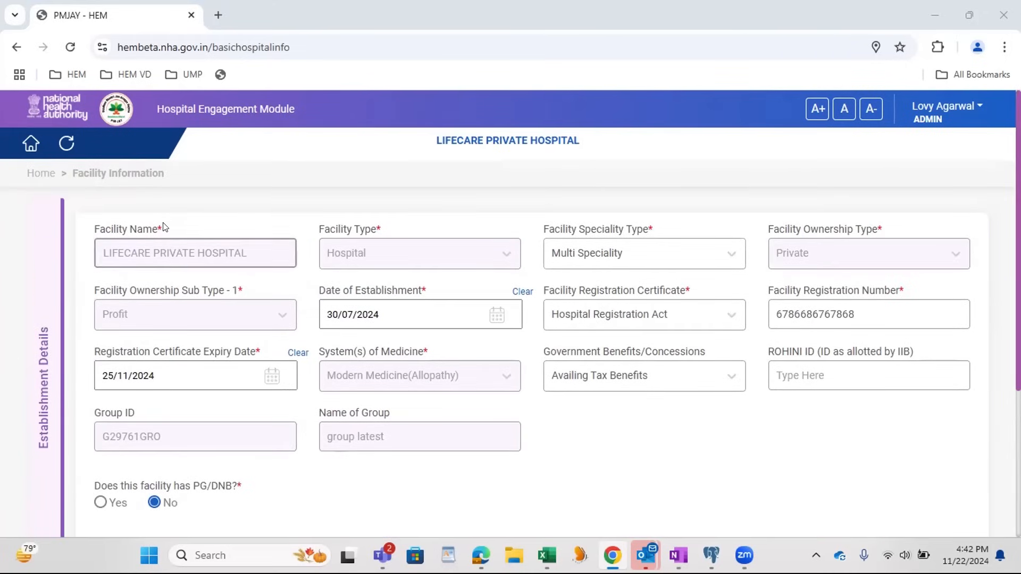
Step: Return to the dashboard, start a new empanelment not under a group, and mark the facility as ABDM-registered
left_click(31, 143)
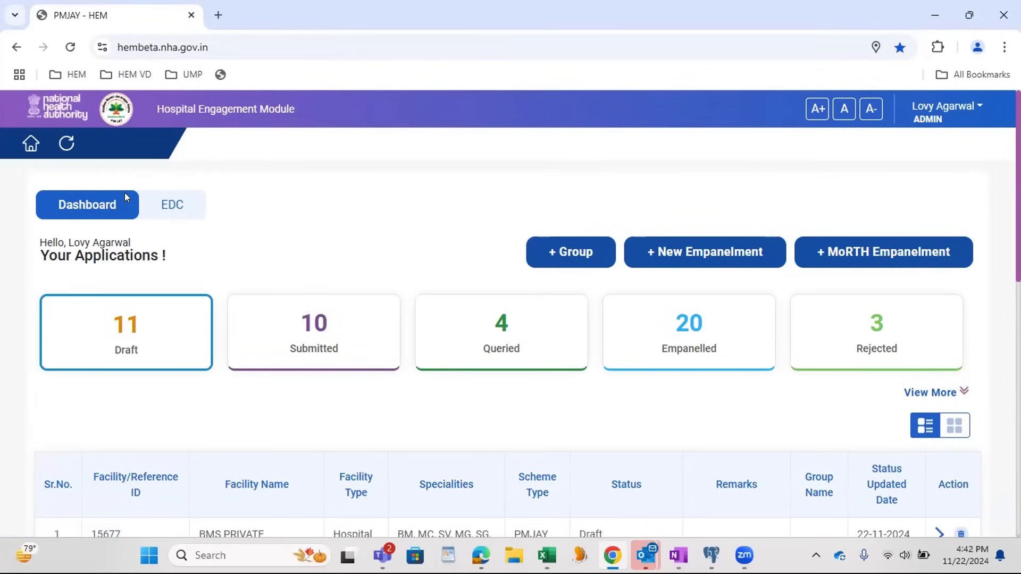
left_click(717, 253)
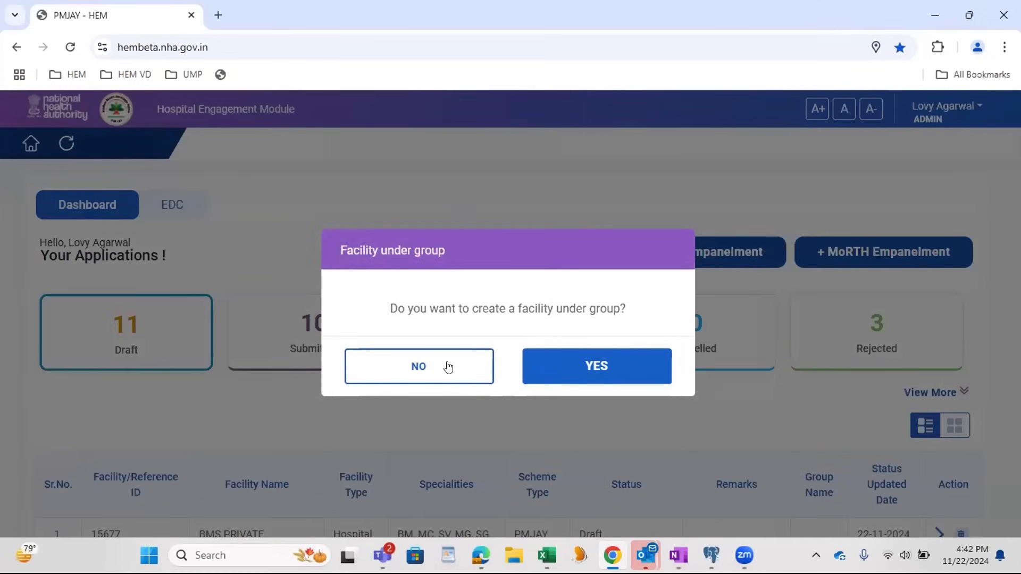
left_click(451, 366)
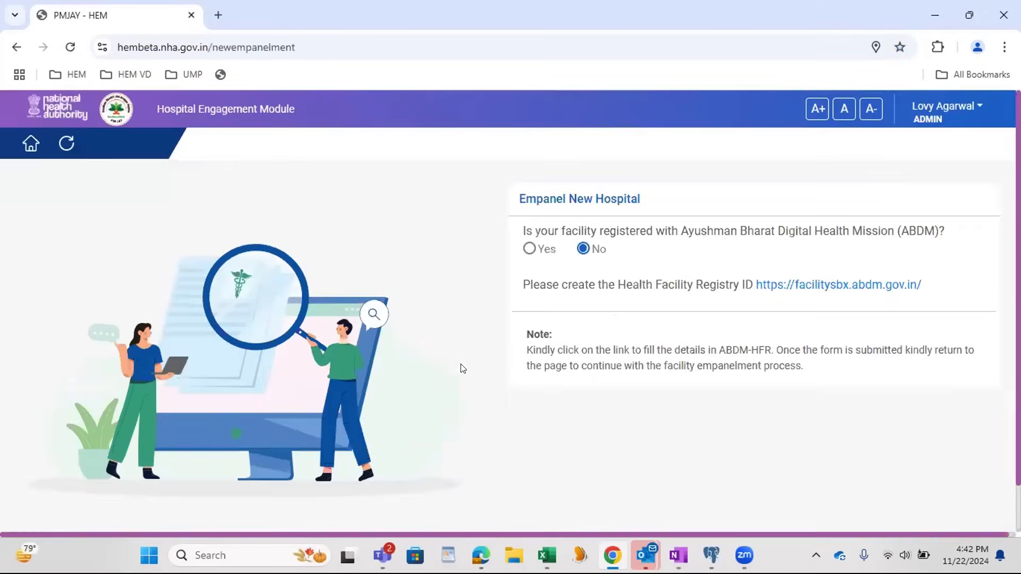
left_click(530, 249)
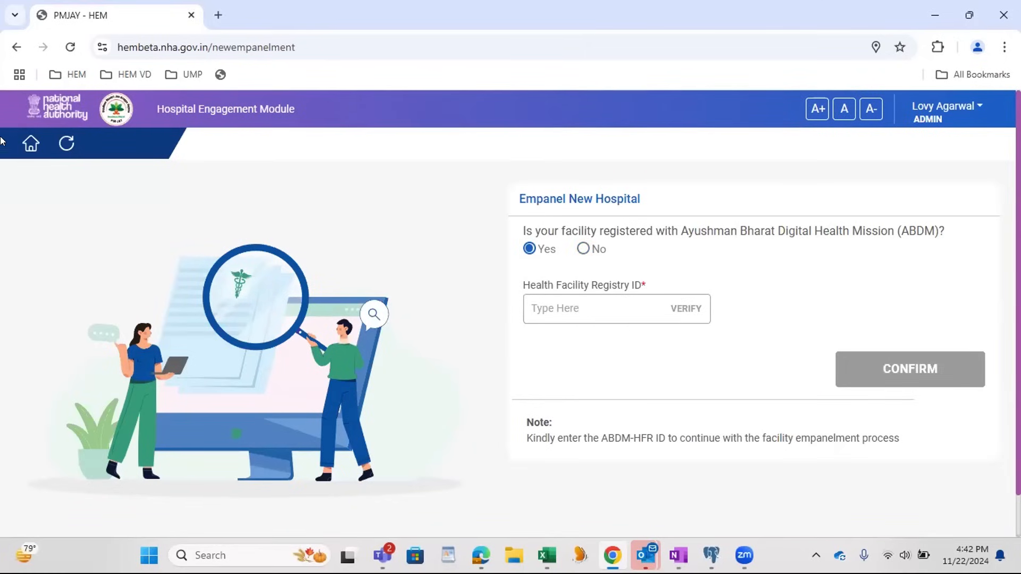
Step: Return to the dashboard and expand the additional application status categories, then collapse them again
left_click(30, 144)
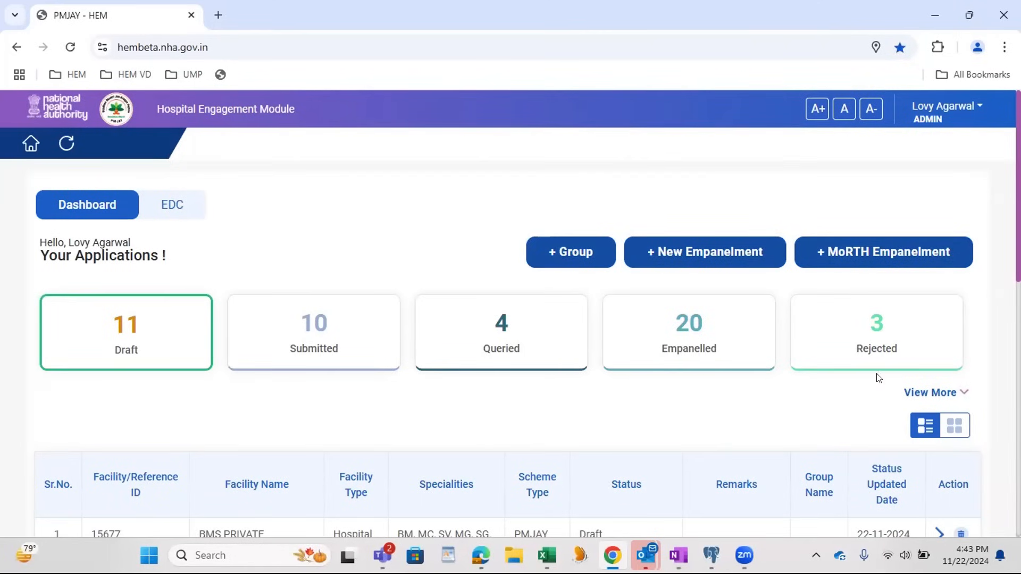
left_click(927, 394)
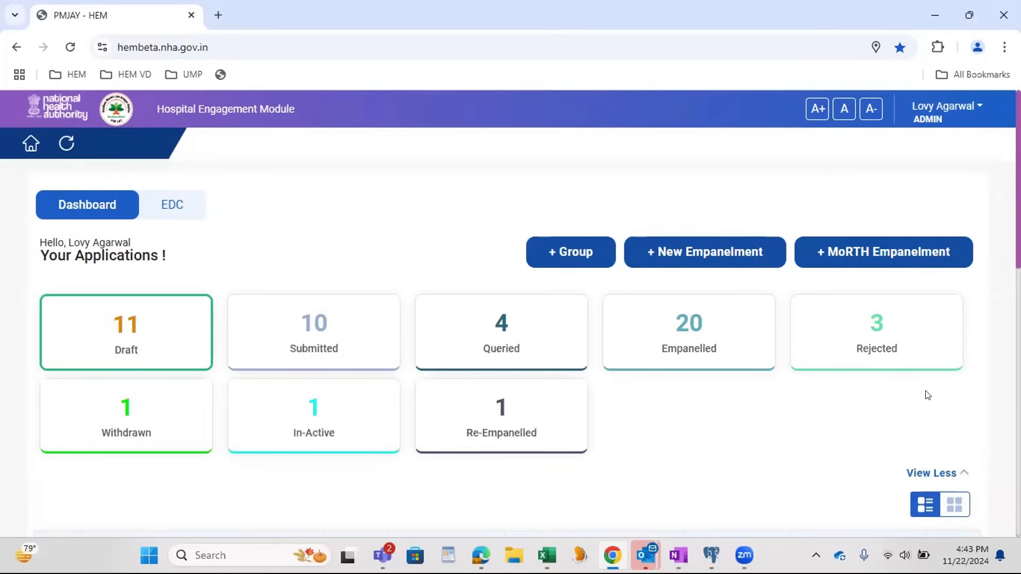
left_click(918, 473)
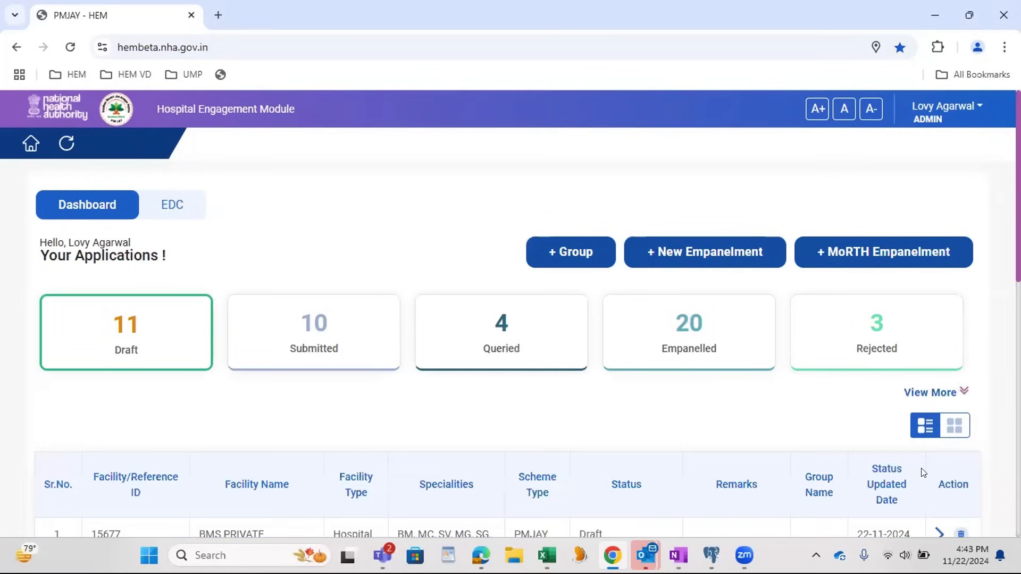
left_click(924, 394)
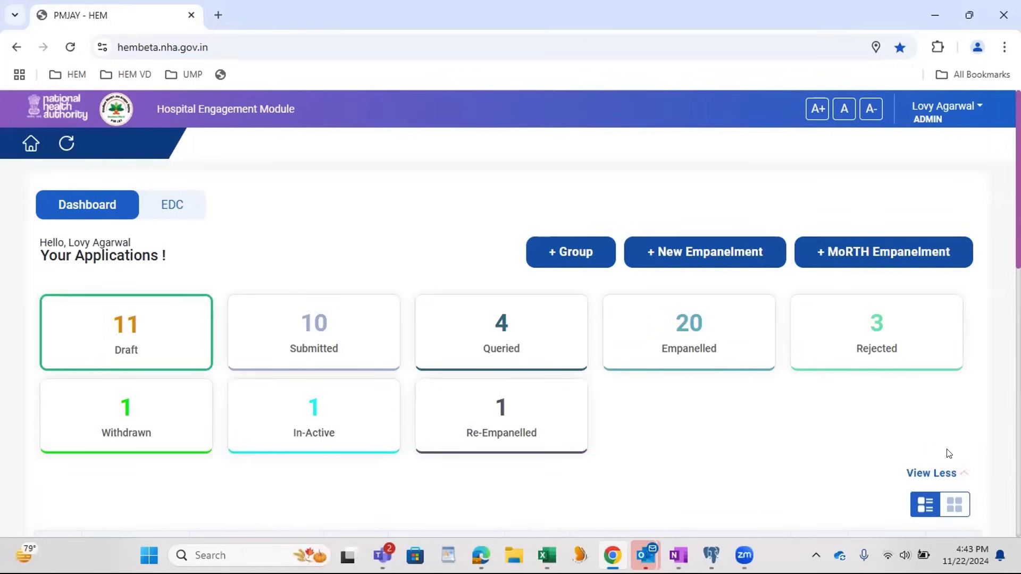
left_click(939, 472)
Step: Switch the draft applications list to card view and look through the hospital cards
scroll(857, 414, "down", 3)
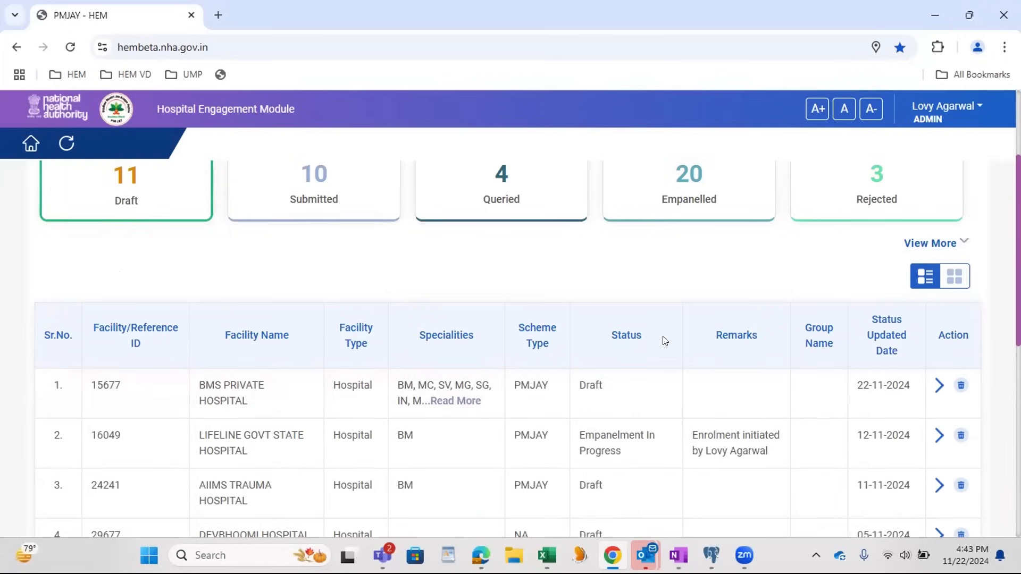
left_click(954, 280)
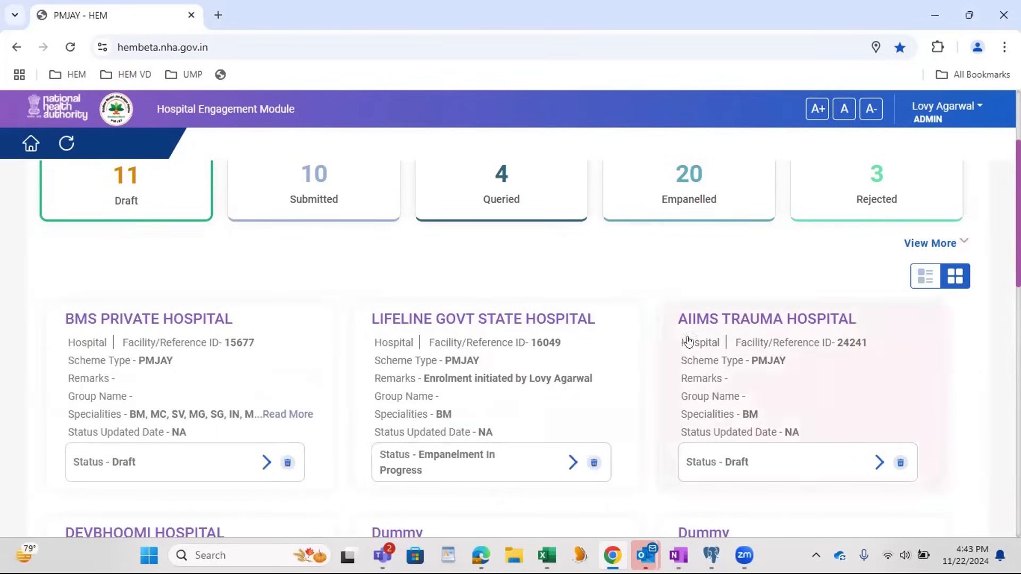
scroll(378, 365, "down", 3)
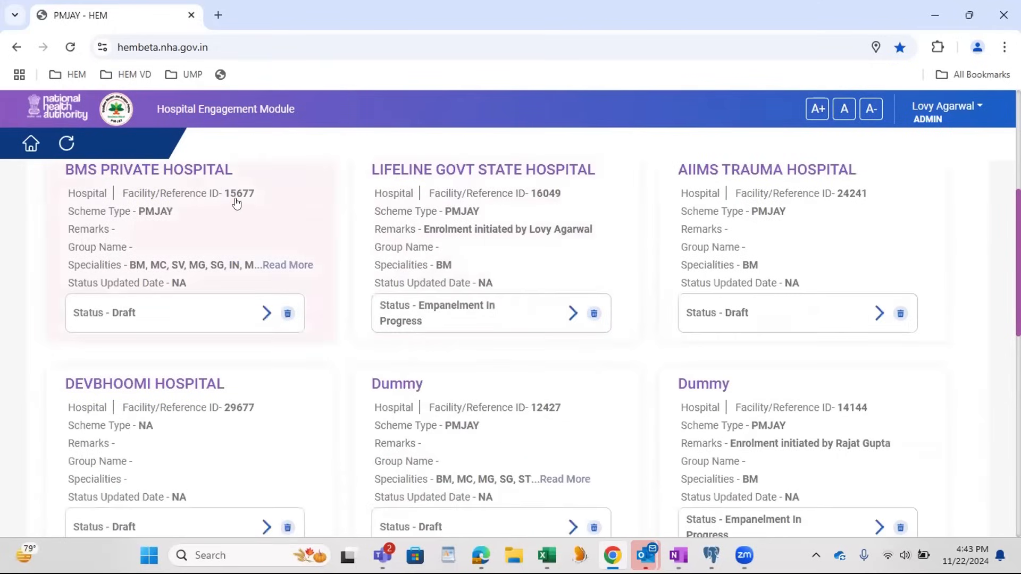
Step: Switch the draft applications from card view back to list view
scroll(519, 378, "up", 2)
scroll(526, 376, "up", 2)
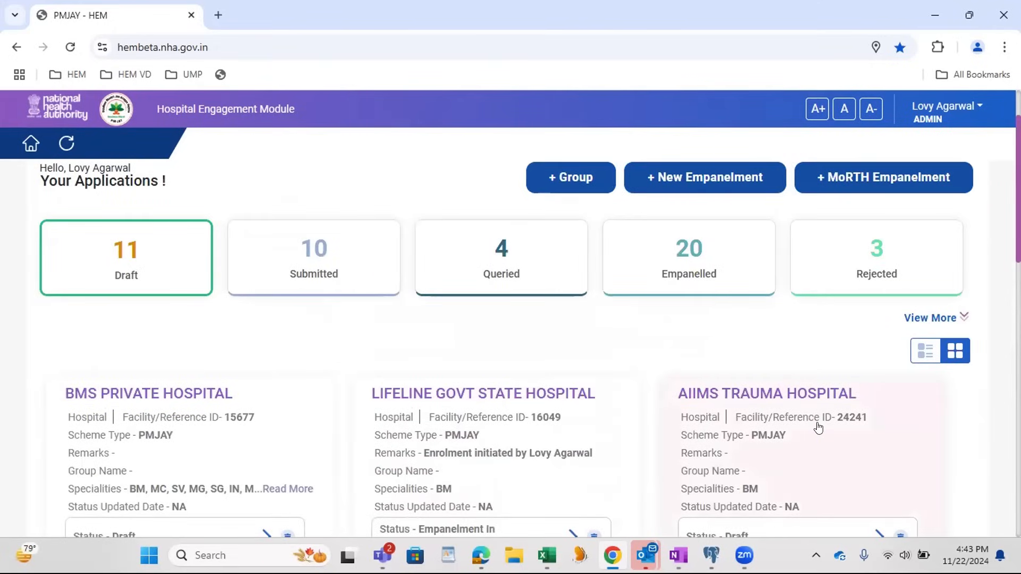
scroll(817, 427, "up", 2)
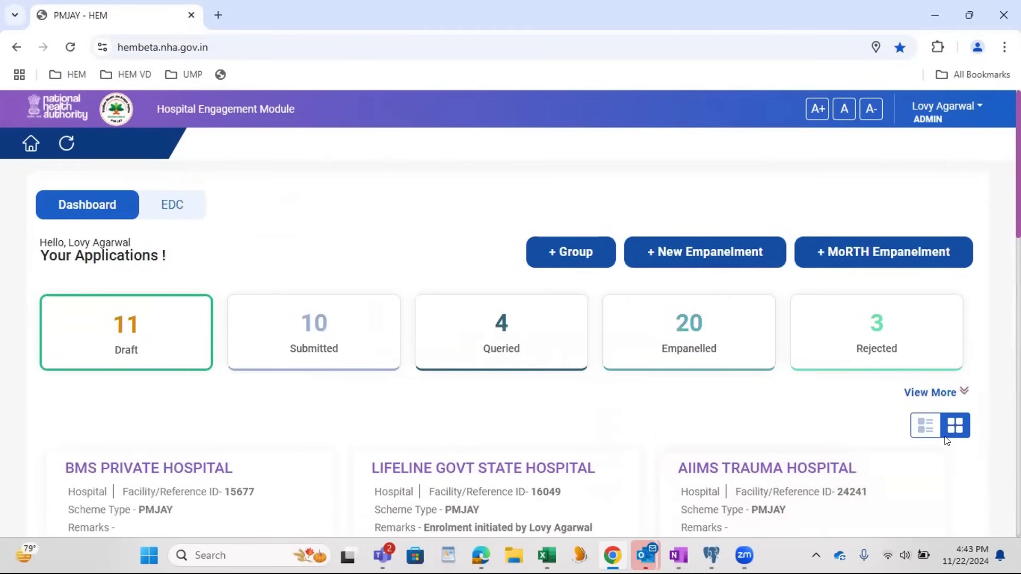
left_click(923, 428)
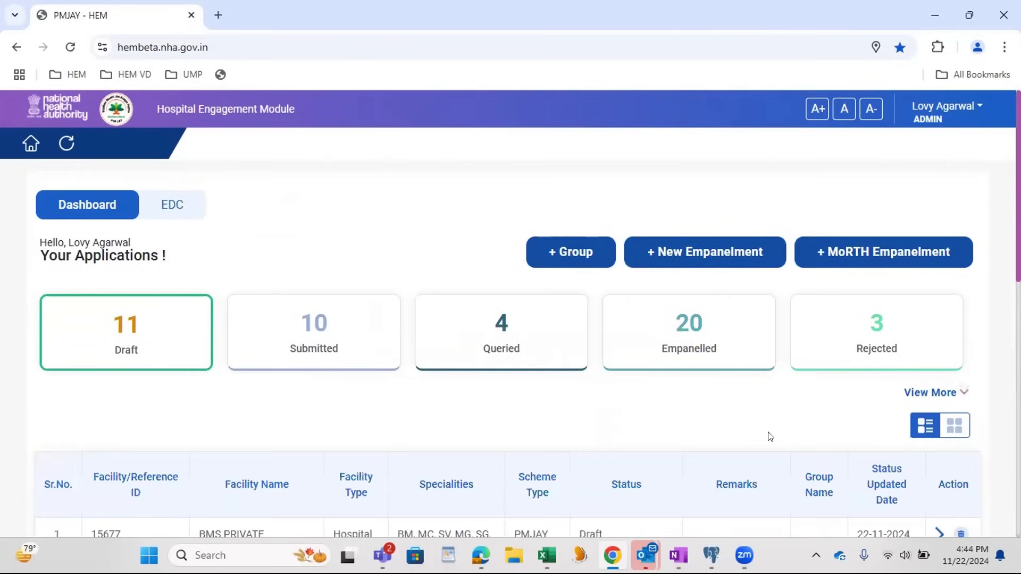
Step: Refresh the dashboard, go to the login page from the timed-out session, and reload it for a fresh captcha
left_click(72, 143)
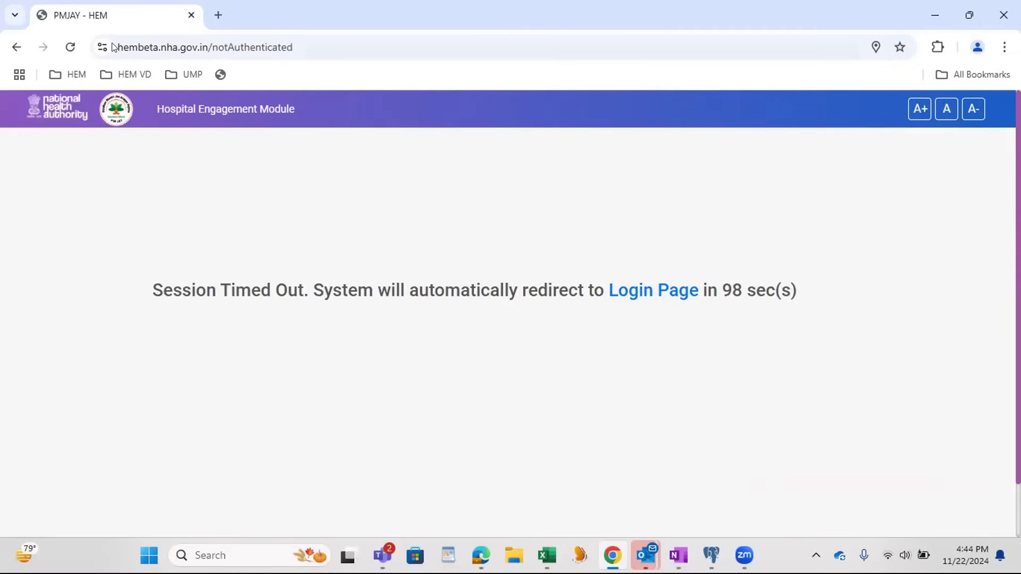
left_click(77, 52)
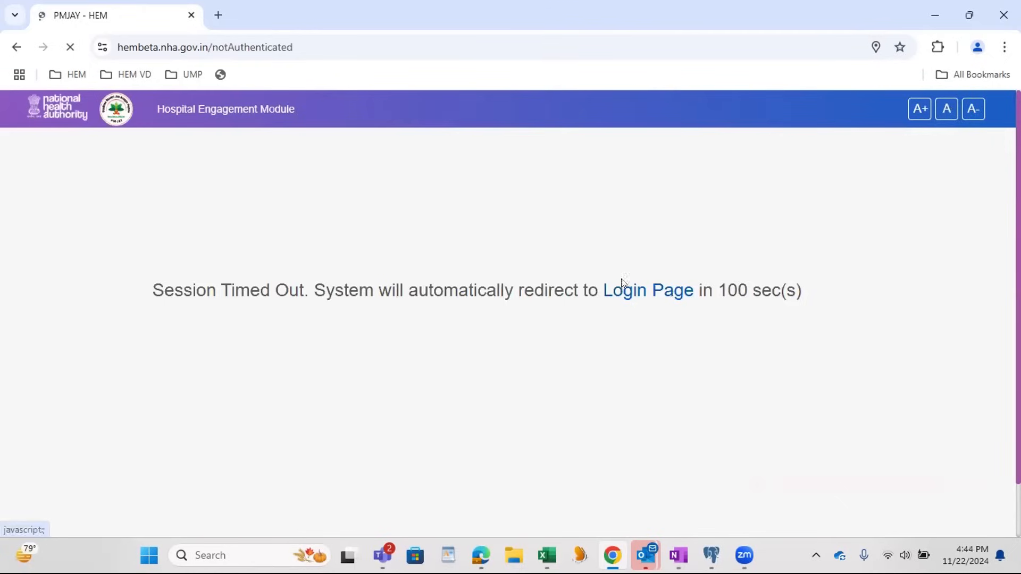
left_click(664, 301)
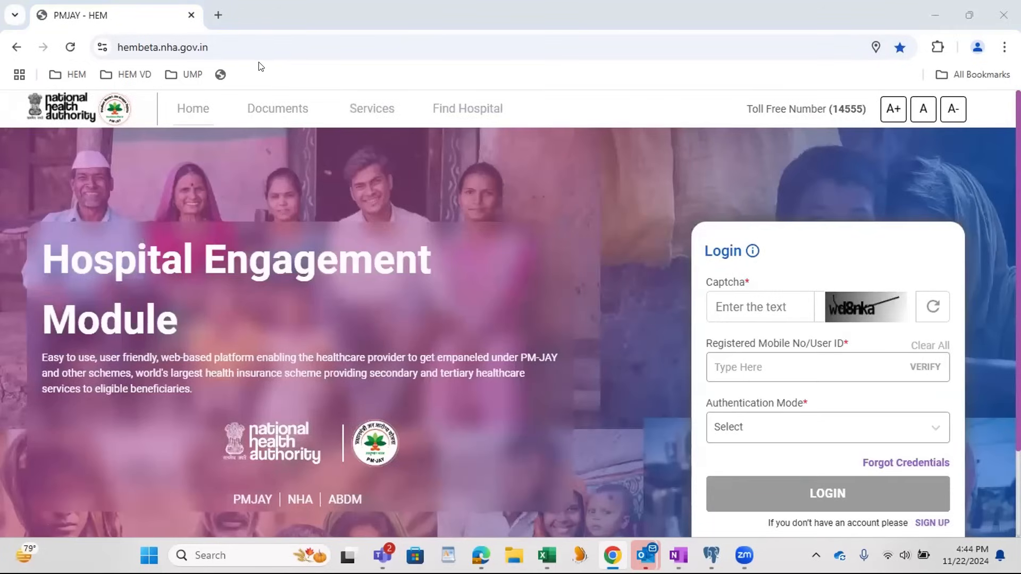
left_click(71, 52)
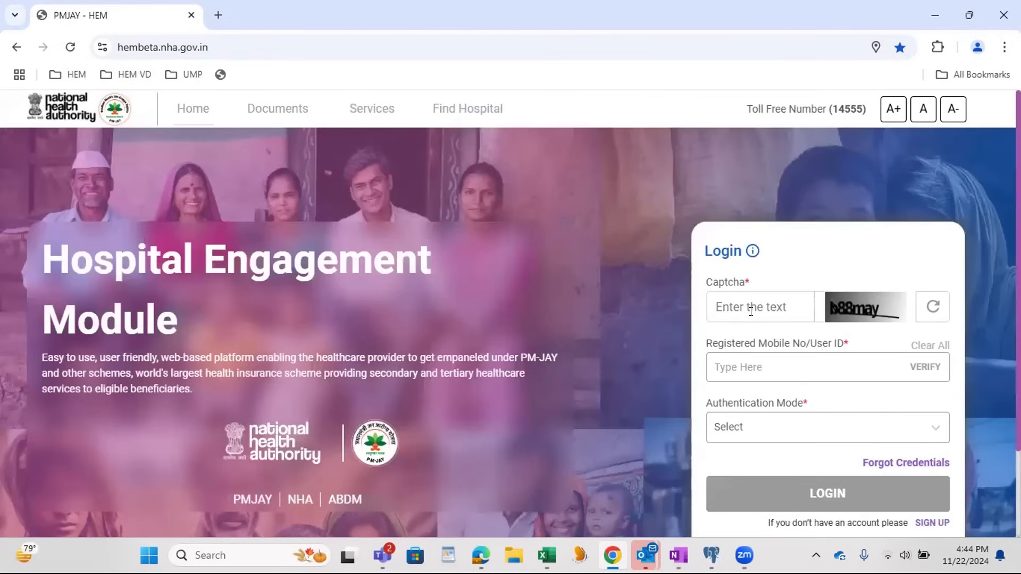
Step: Fill in the login captcha and the registered user ID, and verify the user ID
type("b88may")
key("Tab")
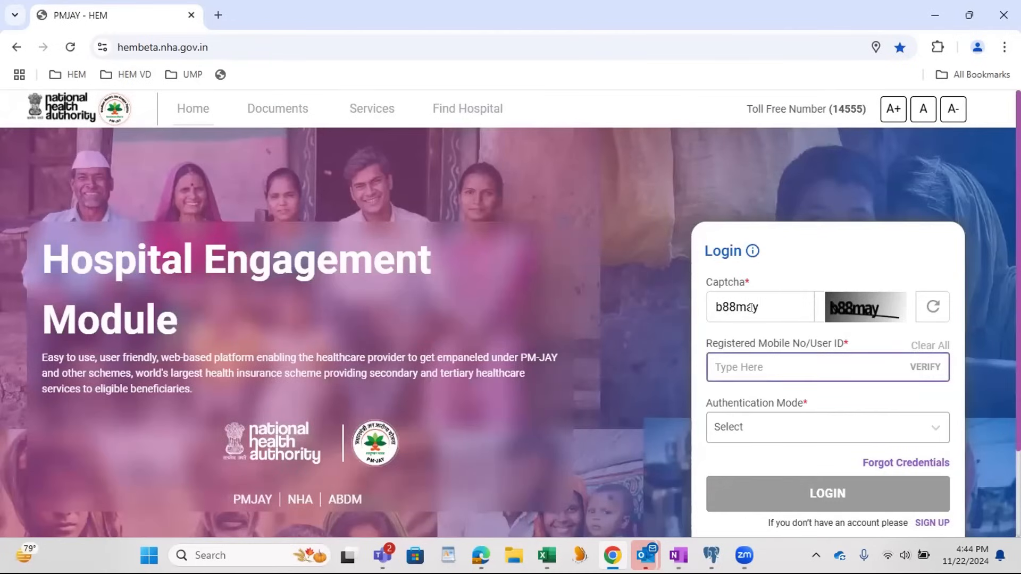
type("Rajat@stage")
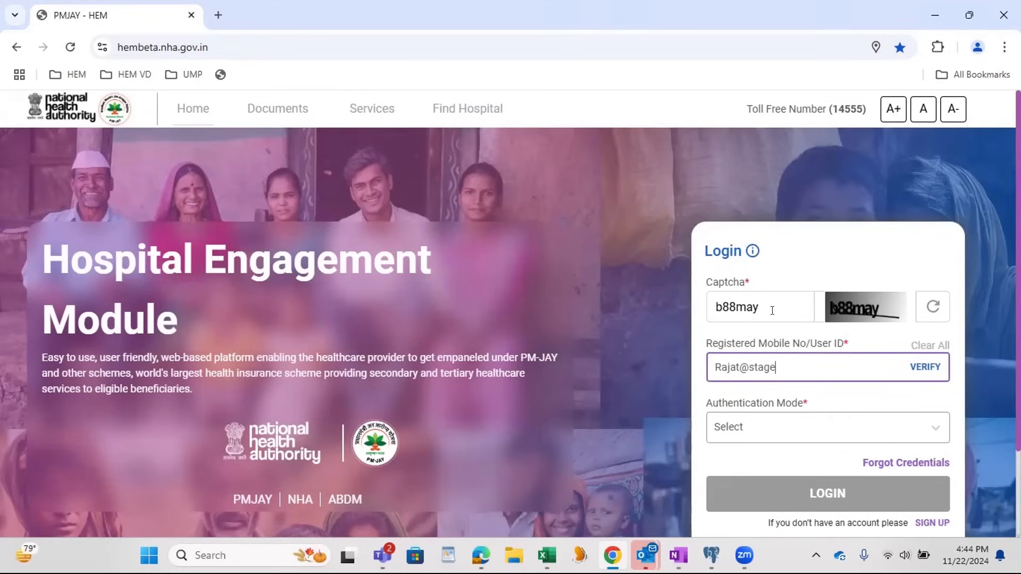
left_click(920, 367)
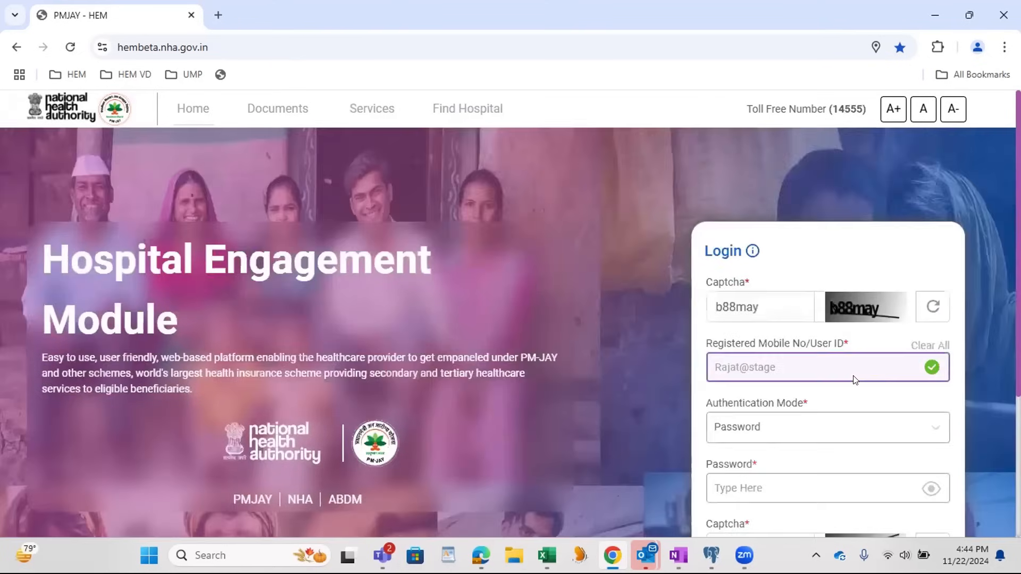
Step: Enter the account password and the second captcha, and log in to the Hospital Engagement Module
scroll(854, 378, "down", 3)
left_click(753, 340)
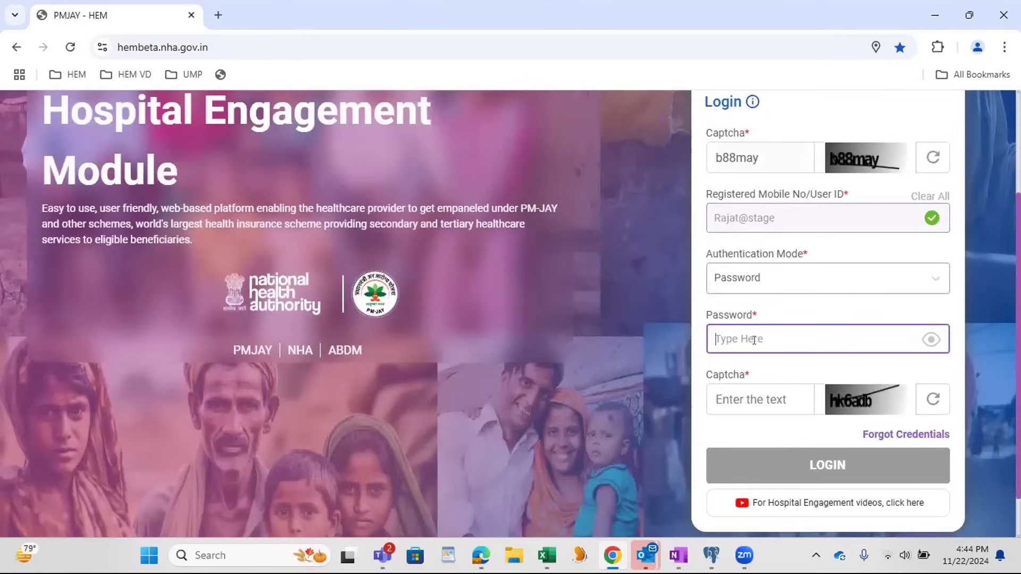
type("•••••••••")
key("Tab")
type("hk6adb")
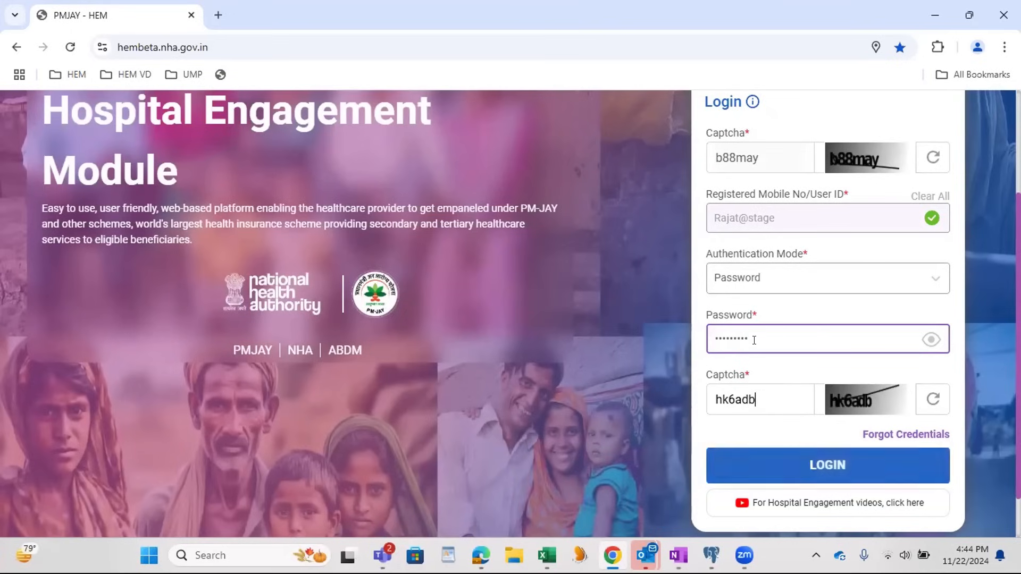
left_click(788, 468)
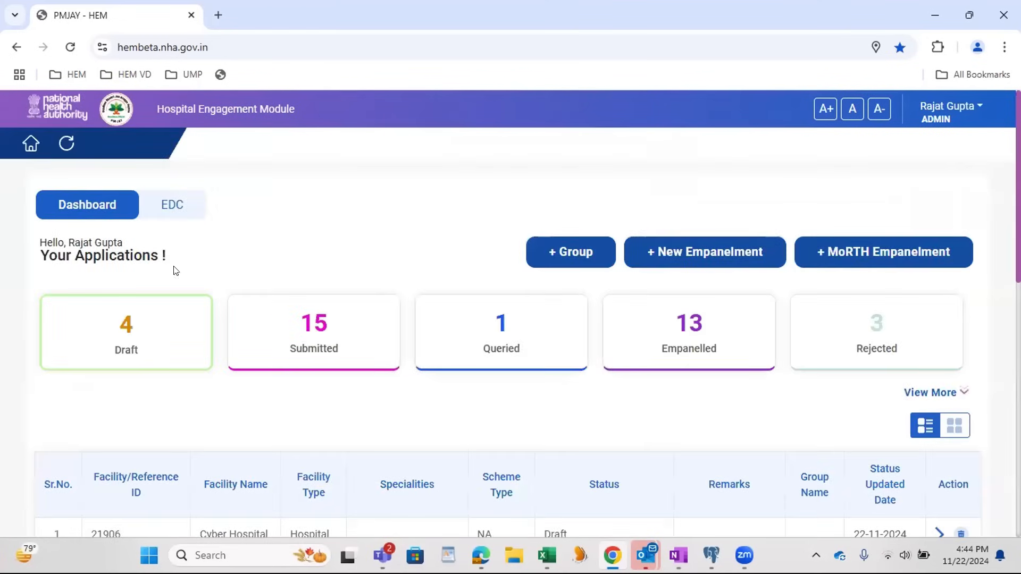
Step: Try to open the Cyber Hospital draft application, and return to the login page from the timed-out session
scroll(198, 357, "down", 3)
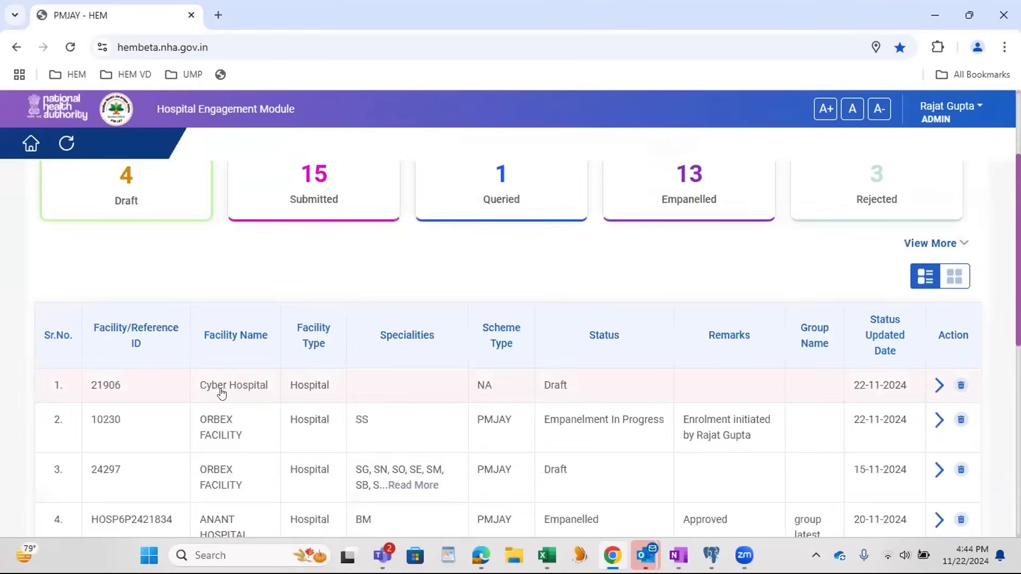
left_click(240, 397)
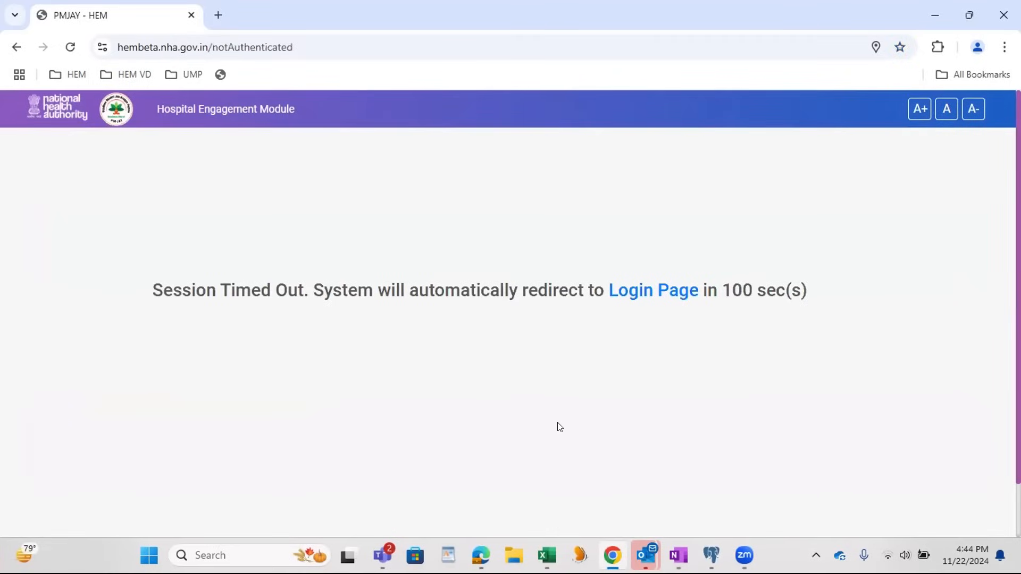
left_click(642, 294)
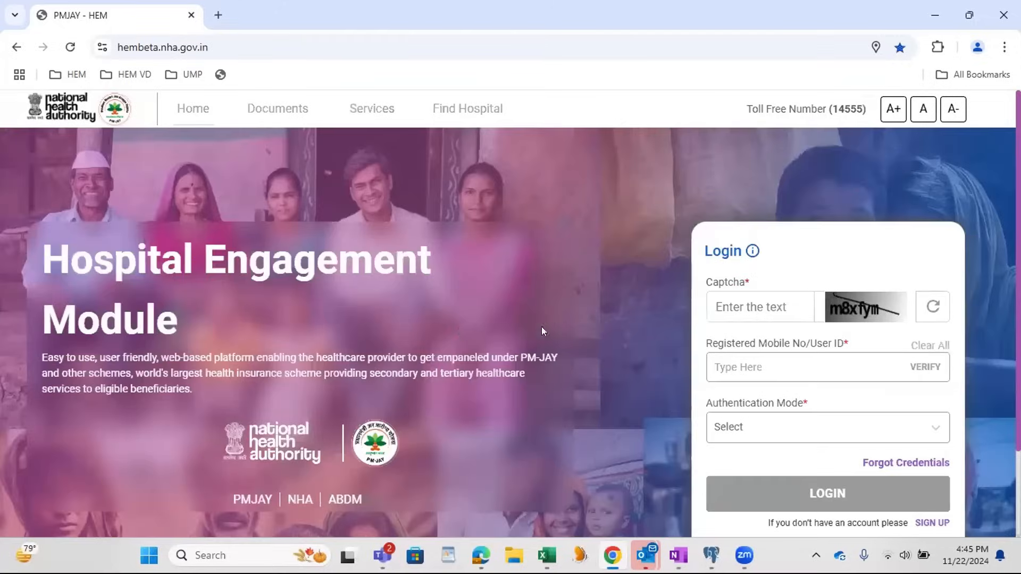
Step: Complete the new login captcha, enter the registered user ID again, and have it verified
left_click(760, 307)
type("m8xfym")
key("Tab")
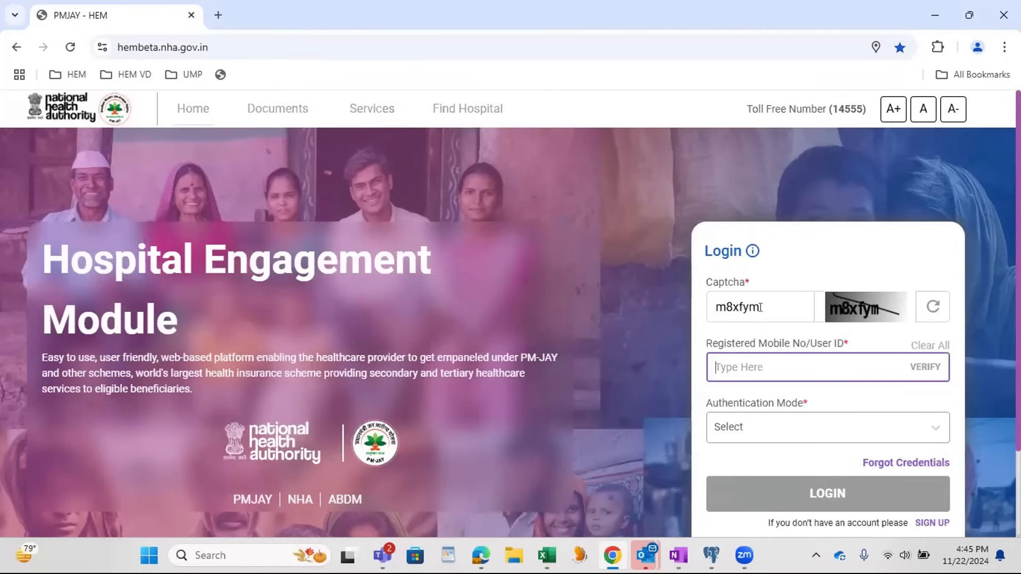
type("Rajat@stag")
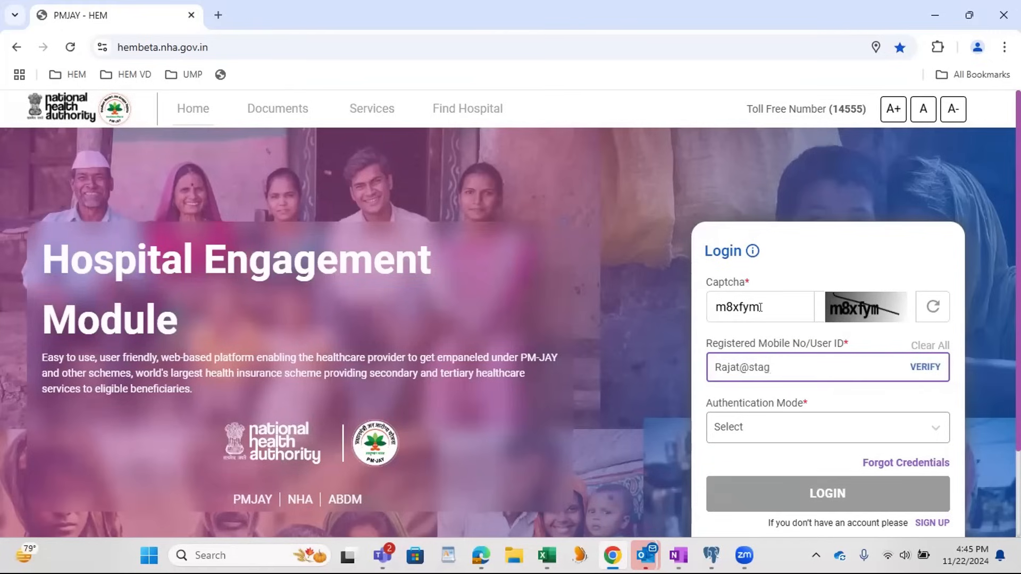
type("e")
left_click(924, 368)
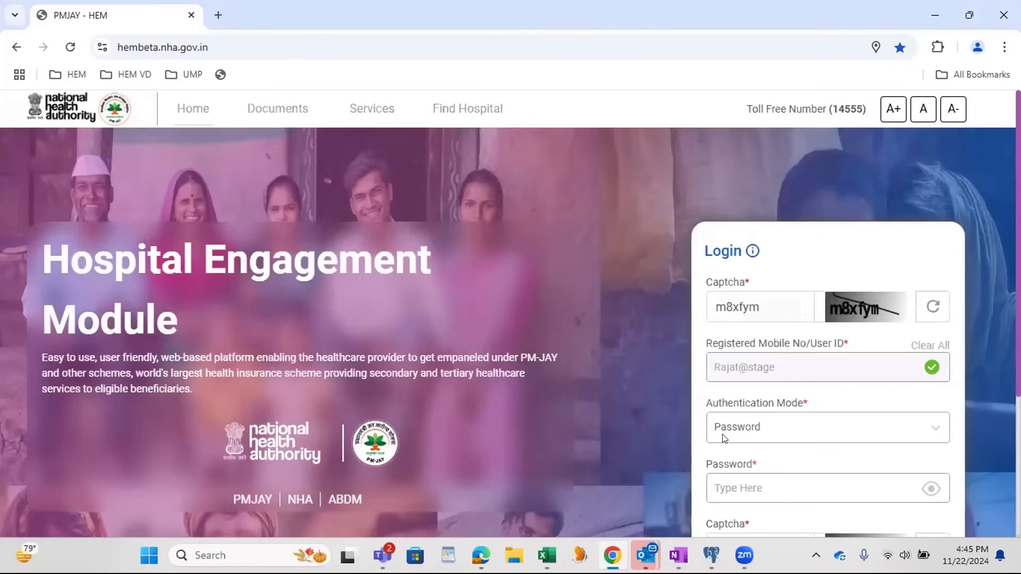
Step: Fill in the account password and the second captcha, and log in again to reach the dashboard
scroll(726, 433, "down", 1)
left_click(732, 416)
type("•••••••••")
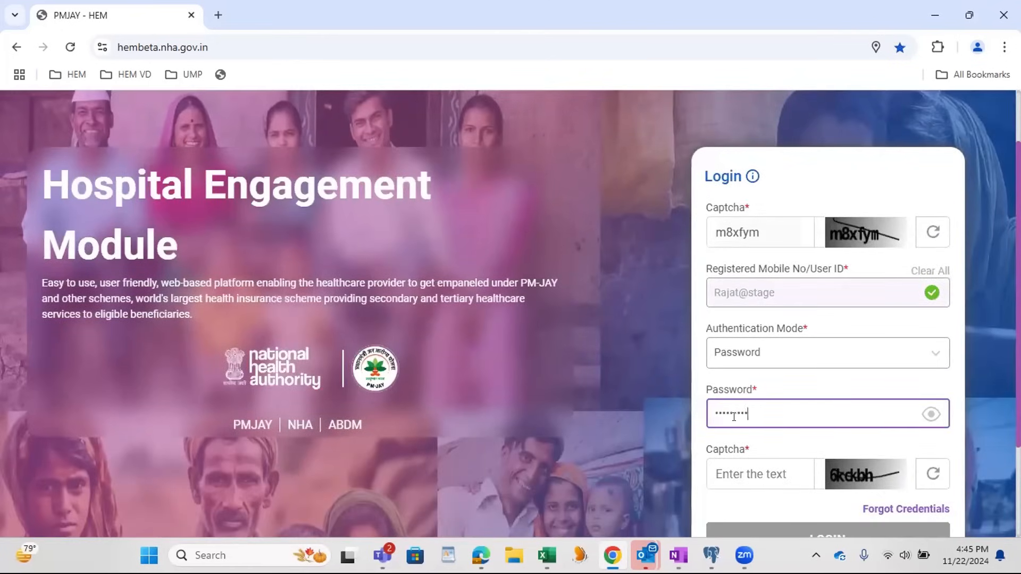
type("6kckbh")
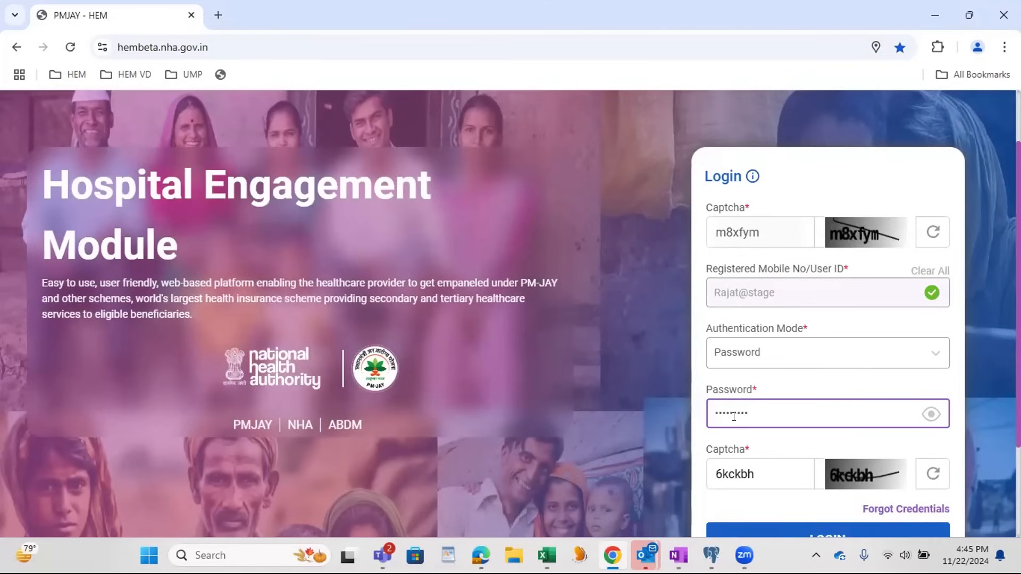
left_click(765, 531)
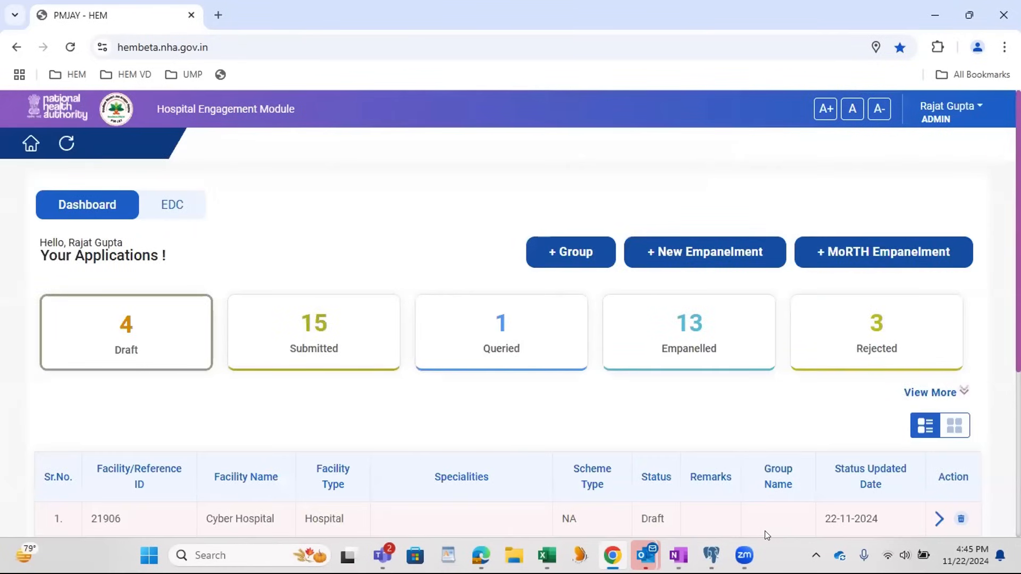
Step: Open the Cyber Hospital draft application, check its Establishment Details, and save that section
left_click(263, 520)
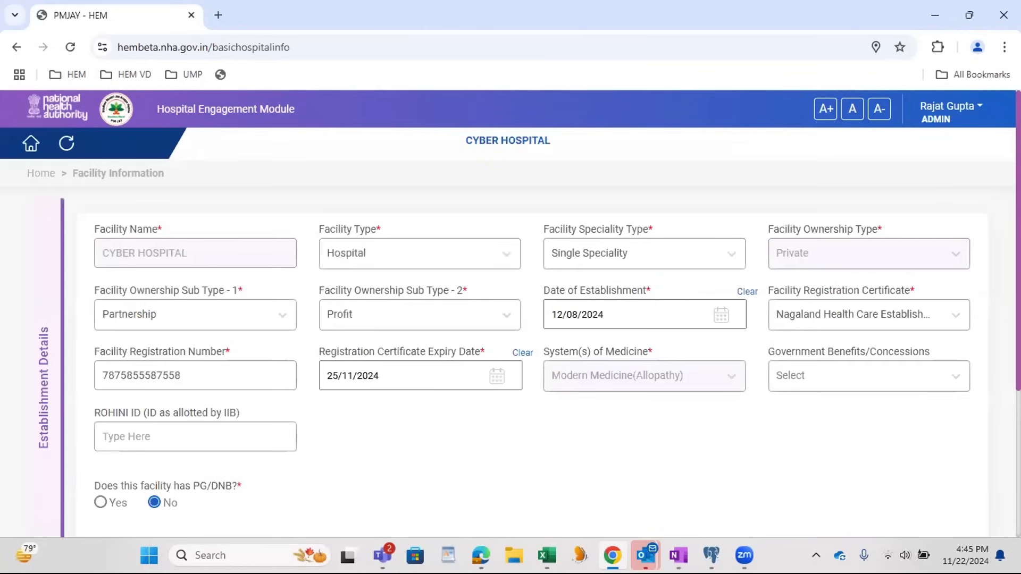
scroll(707, 425, "down", 3)
scroll(707, 425, "up", 3)
left_click(164, 370)
scroll(776, 416, "down", 1)
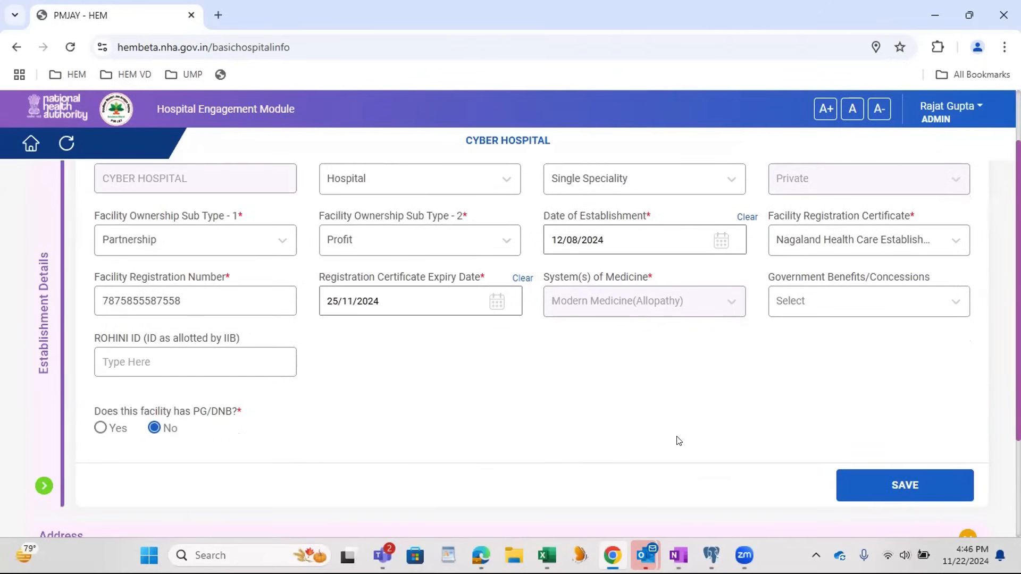
left_click(876, 496)
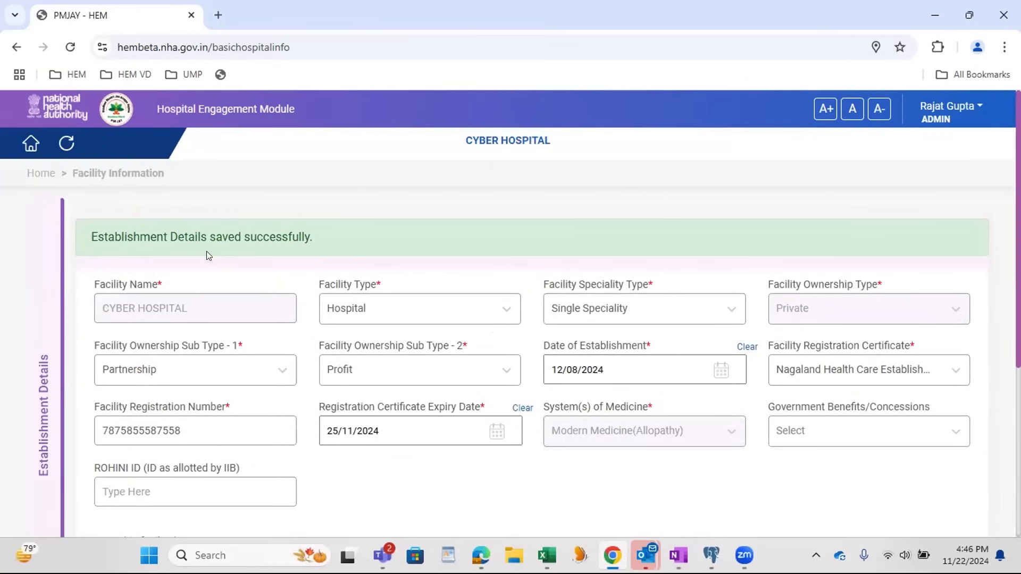
Step: Expand the Address section and examine the prefilled address, pincode, block, city, district and state fields
scroll(298, 272, "down", 2)
scroll(415, 355, "down", 3)
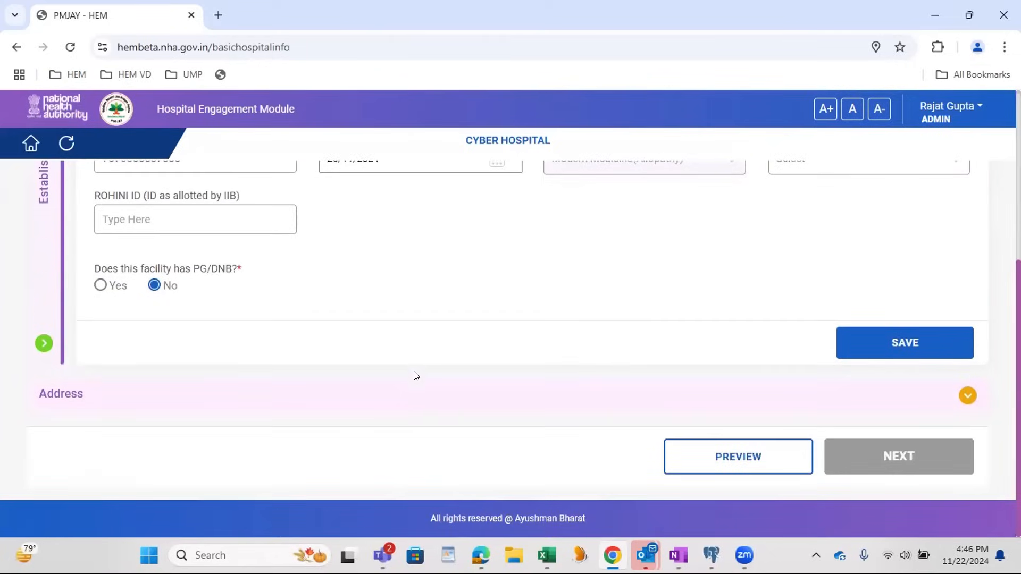
left_click(415, 406)
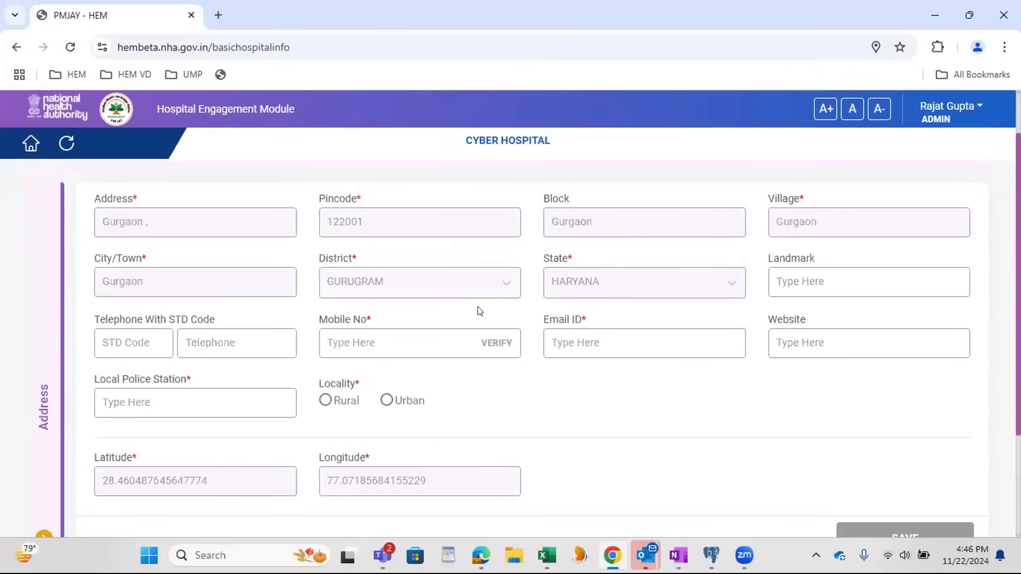
left_click(187, 232)
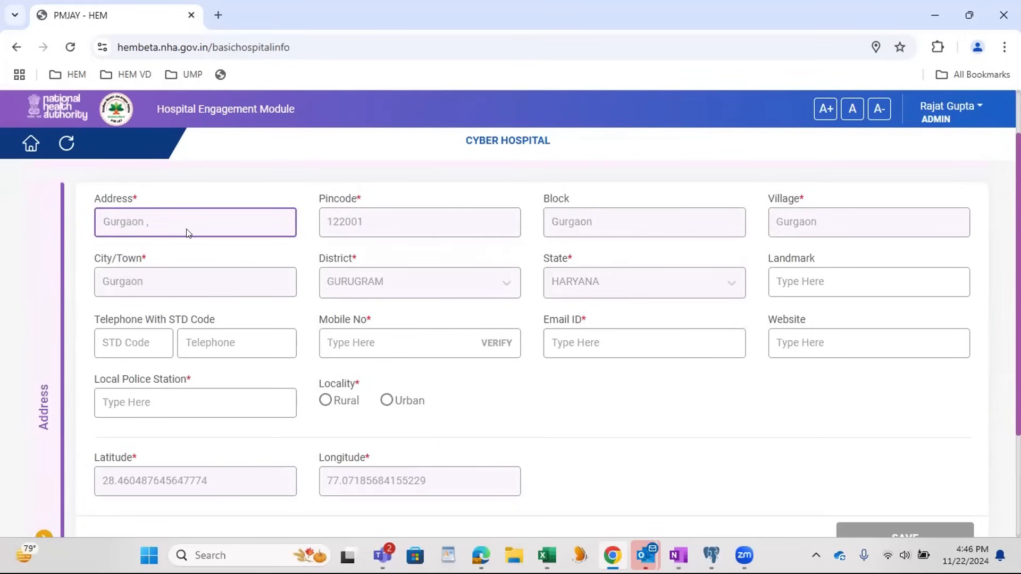
left_click(141, 281)
left_click(124, 213)
left_click(520, 220)
left_click(629, 210)
left_click(230, 294)
left_click(386, 275)
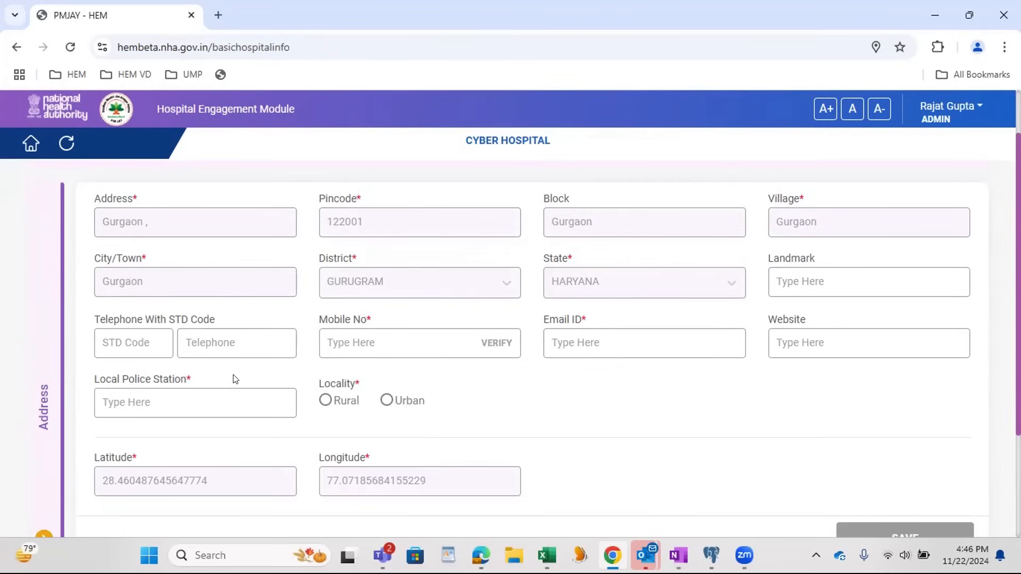
Step: Enter the facility's mobile number in the Address section and verify it with the OTP received
left_click(368, 346)
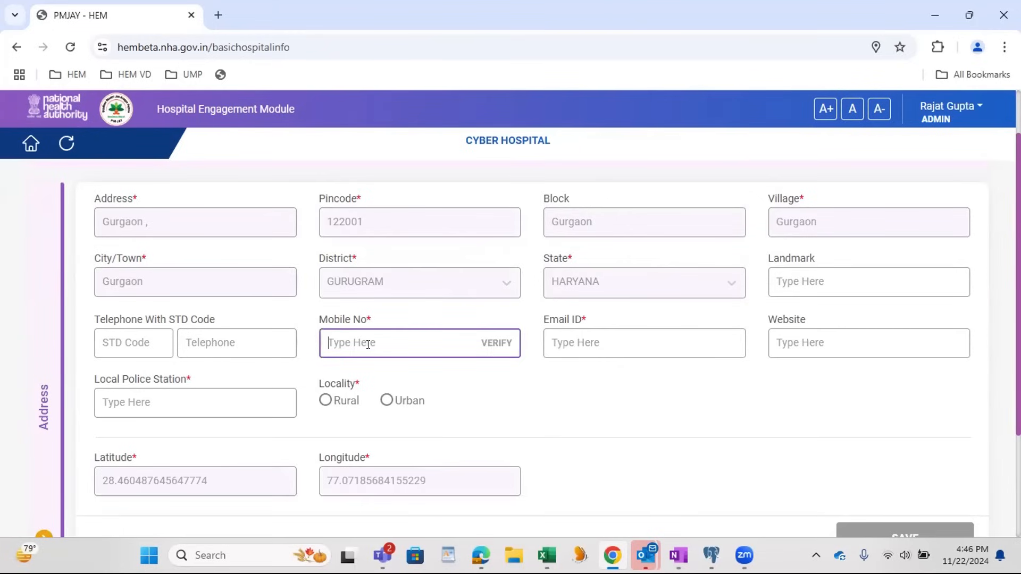
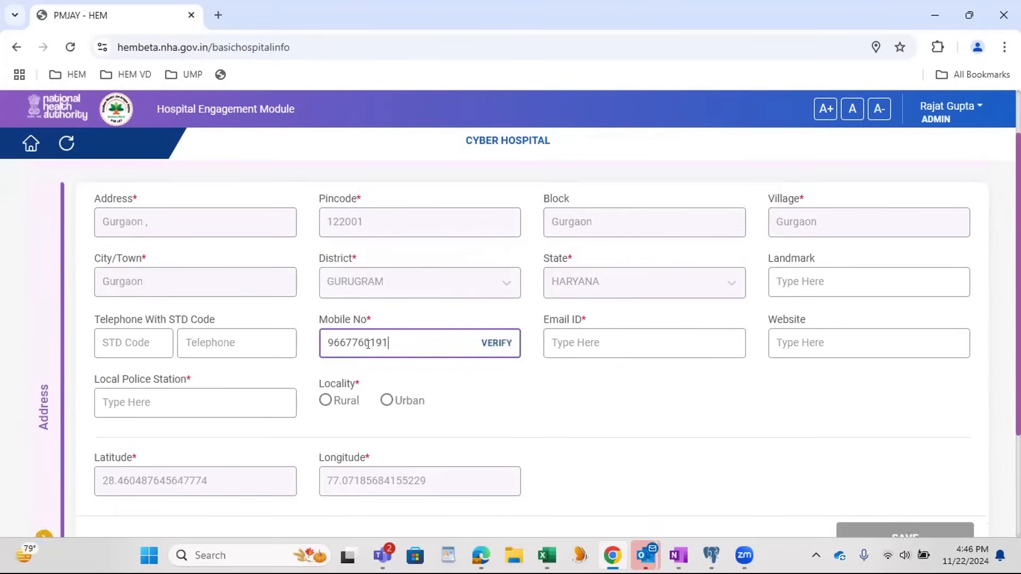
left_click(493, 342)
left_click(548, 342)
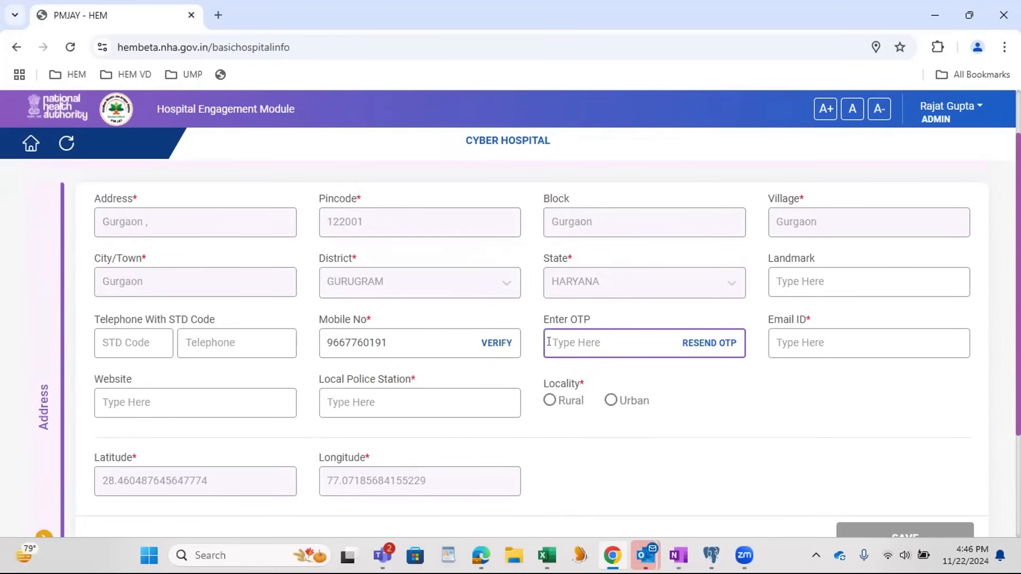
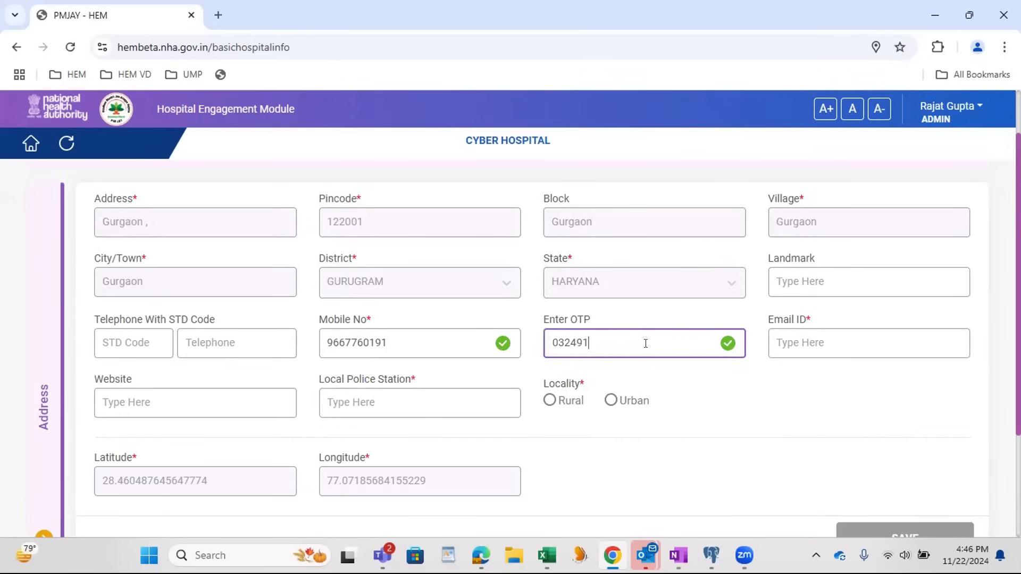
Step: Fill in the facility's email ID, enter "police station" as the Local Police Station, and set the Locality to Rural
left_click(789, 343)
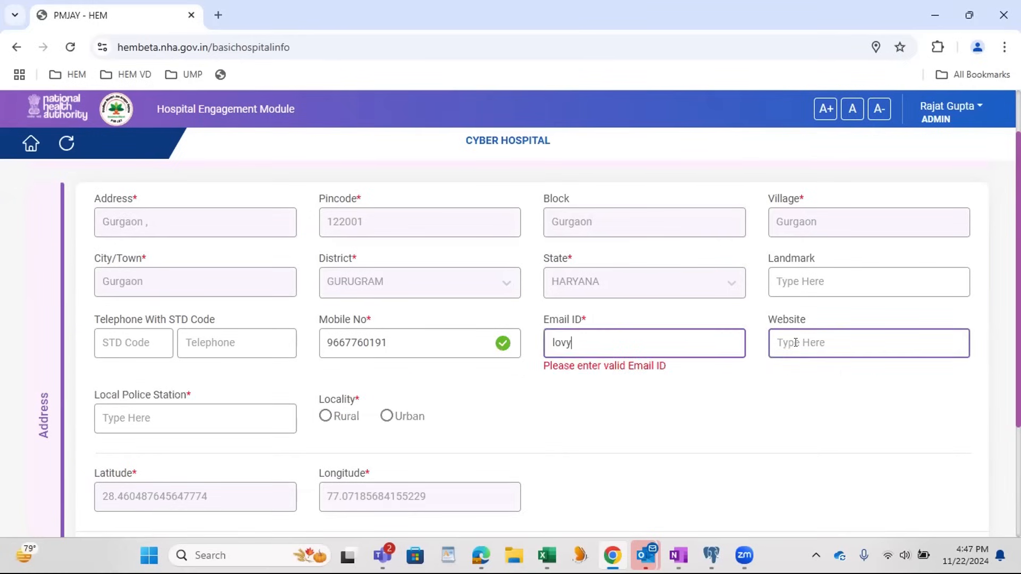
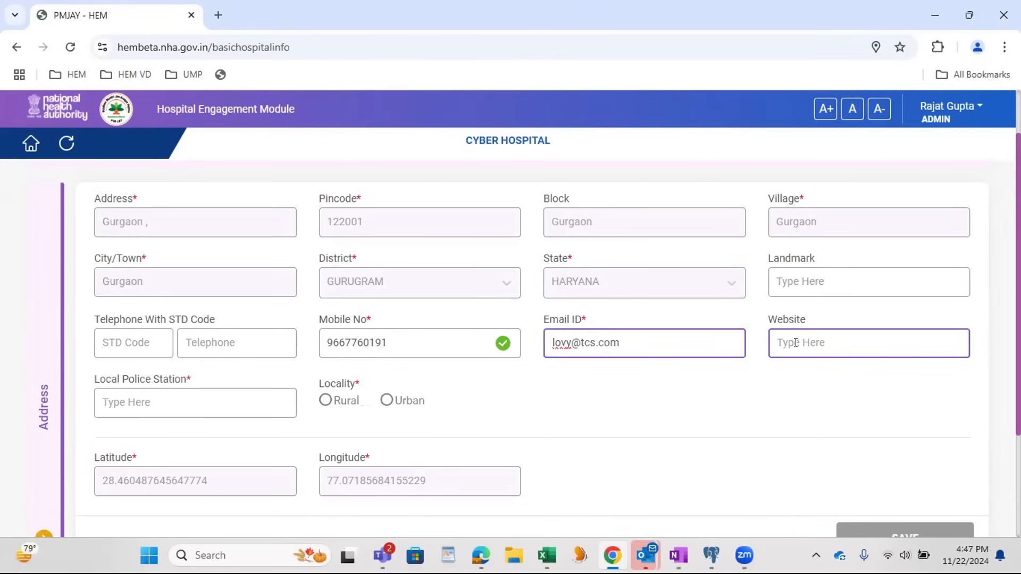
left_click(176, 392)
type("pol")
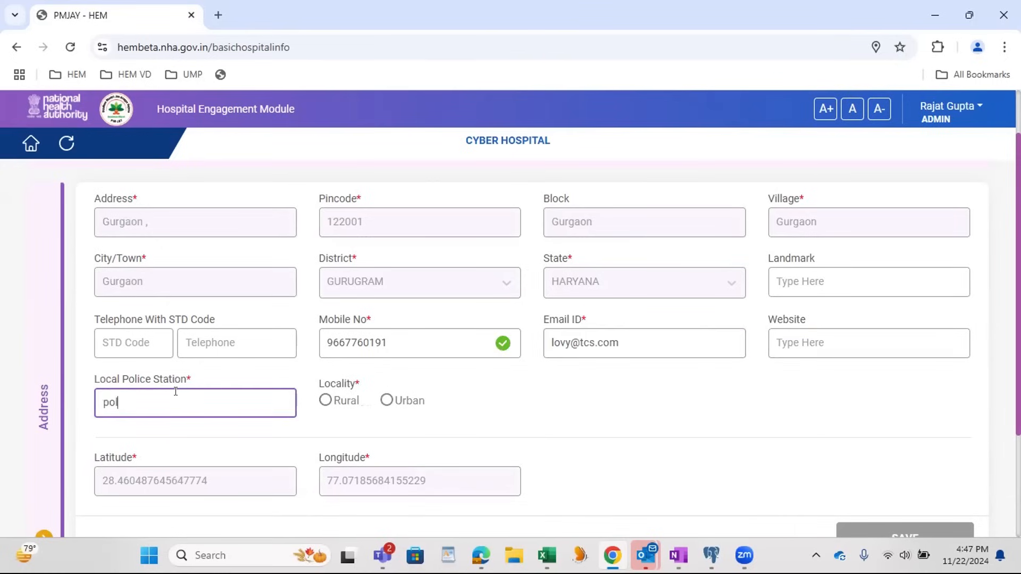
type("ice sta")
left_click(325, 400)
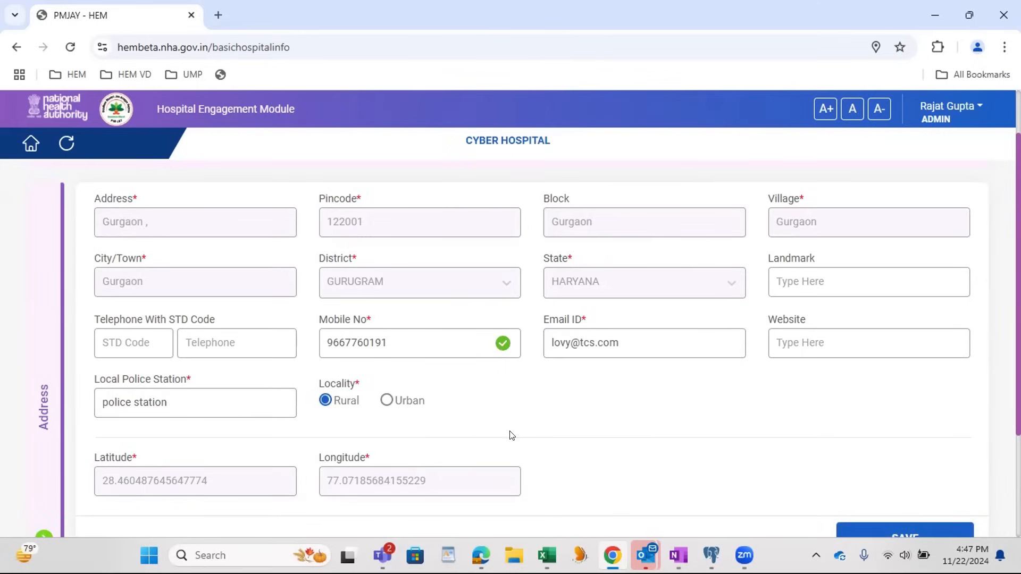
Step: Save the Address section and continue to the Scheme page of the empanelment form
scroll(506, 435, "down", 1)
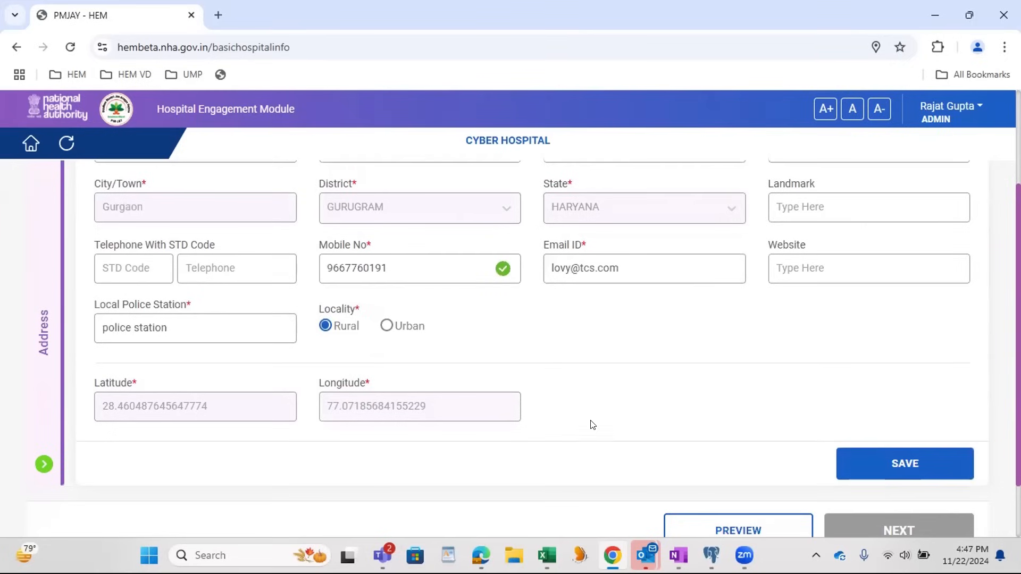
left_click(876, 463)
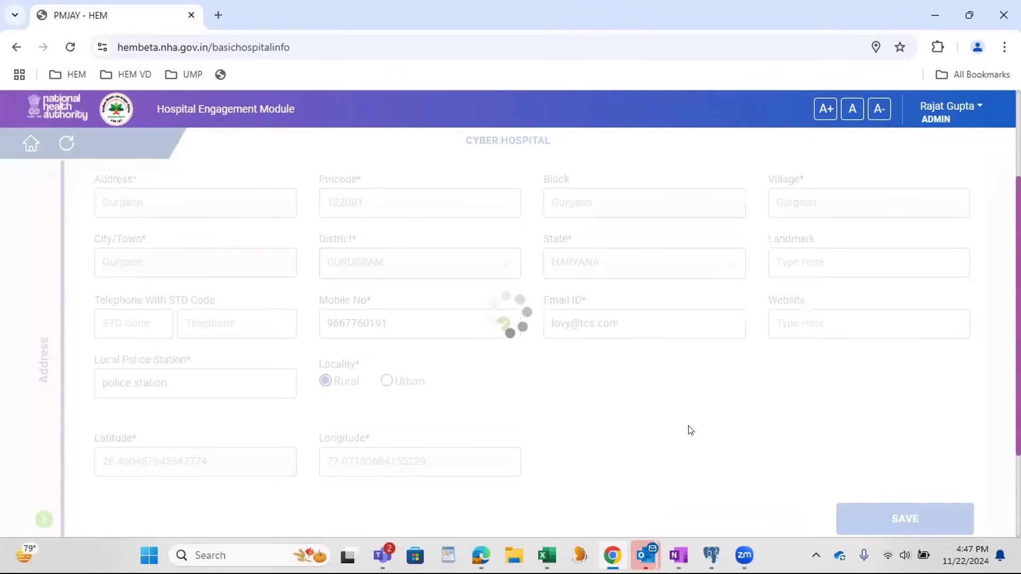
scroll(312, 247, "down", 1)
scroll(562, 326, "down", 2)
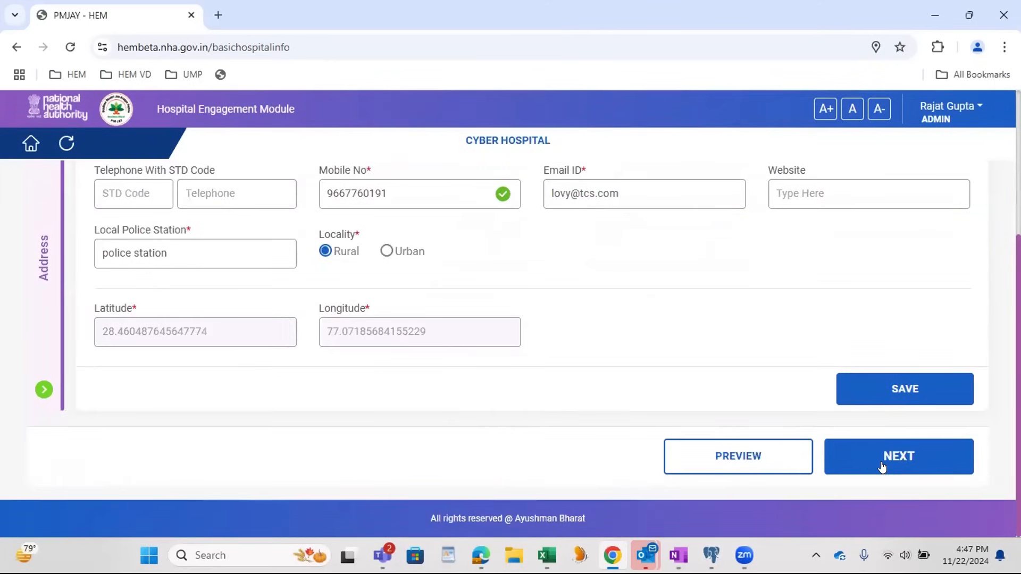
left_click(881, 467)
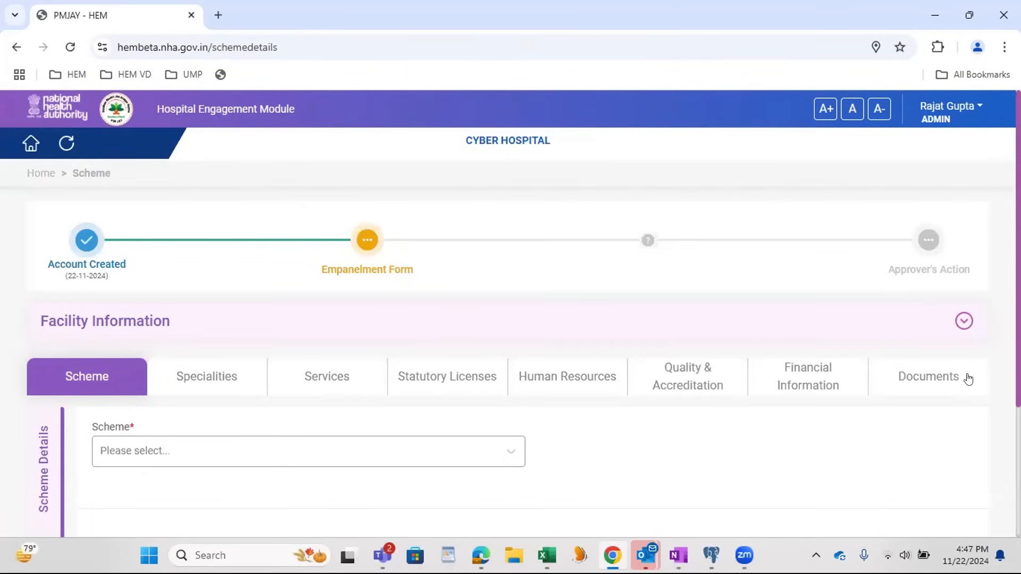
Step: Choose PMJAY as the scheme, save the Scheme Details, and continue to the Specialities page
scroll(828, 417, "down", 1)
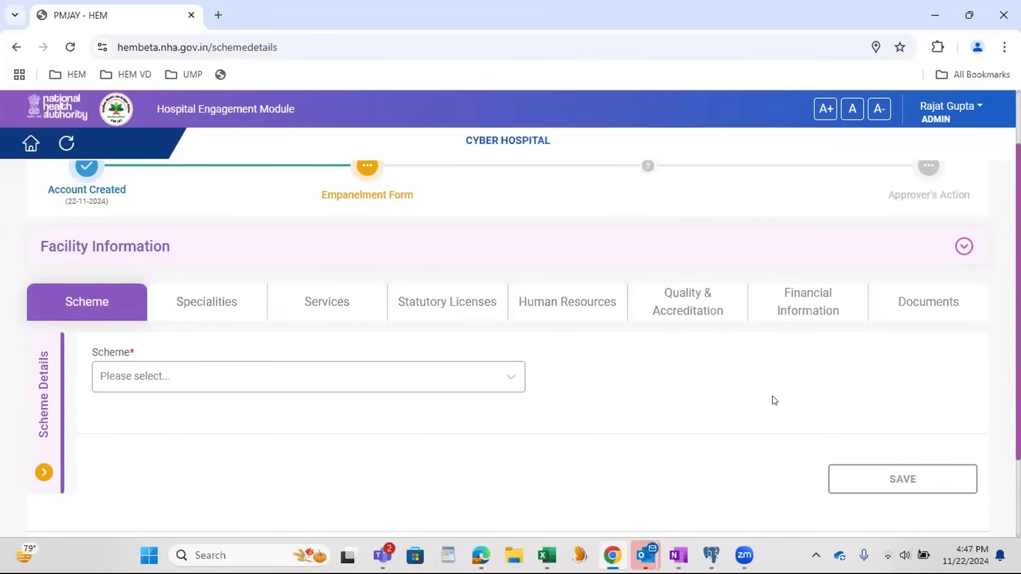
left_click(335, 382)
left_click(274, 461)
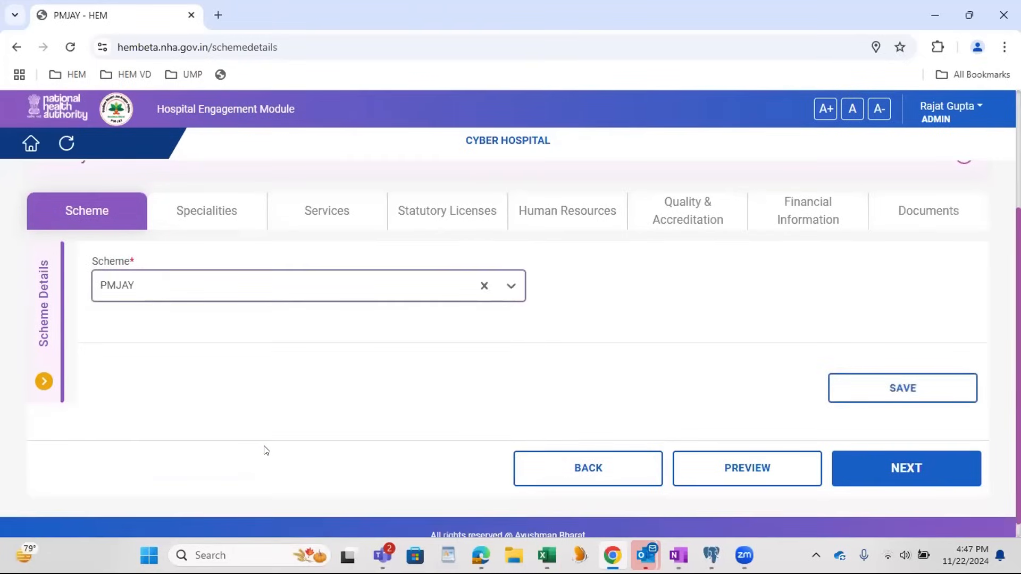
left_click(865, 395)
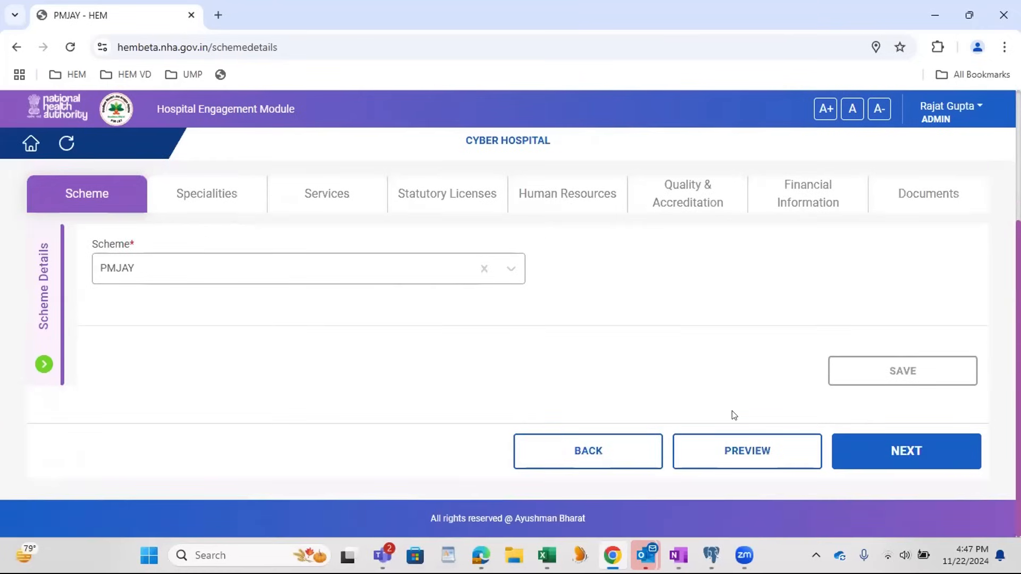
left_click(908, 453)
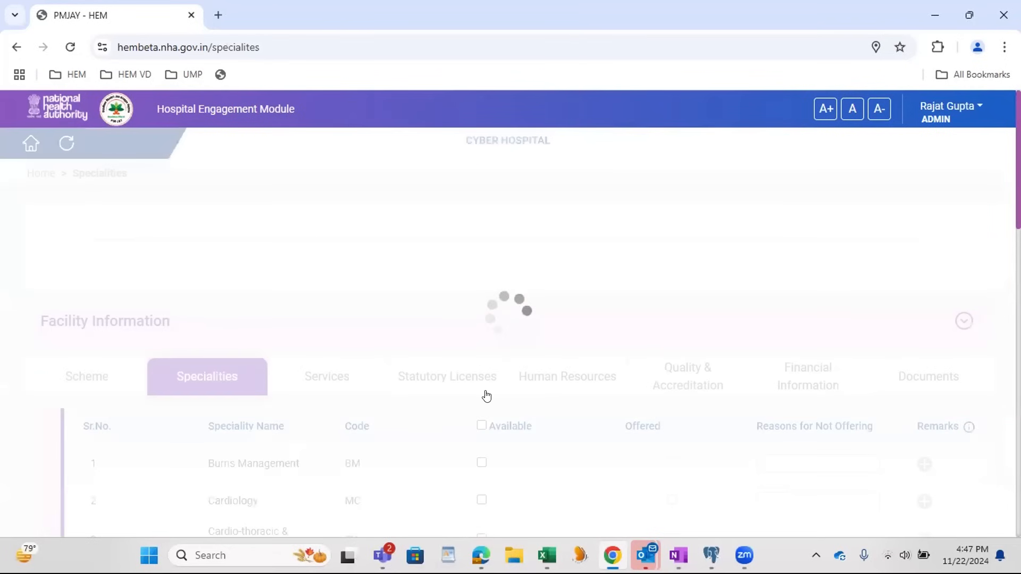
Step: Look through the speciality list and mark Burns Management as available
scroll(483, 392, "down", 2)
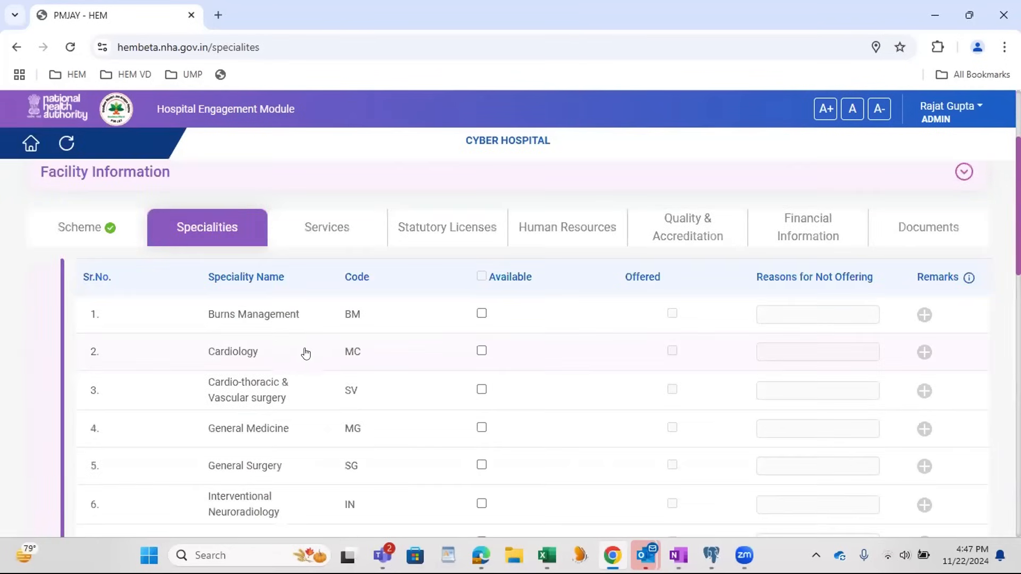
scroll(353, 292, "down", 3)
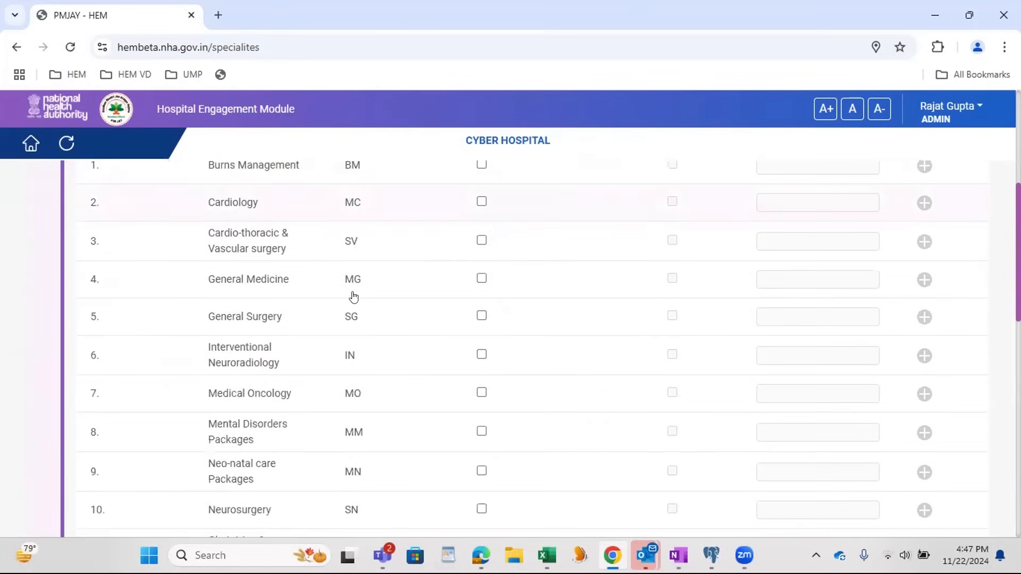
scroll(353, 297, "down", 4)
scroll(353, 297, "up", 4)
scroll(354, 297, "up", 5)
left_click(482, 463)
scroll(531, 346, "down", 12)
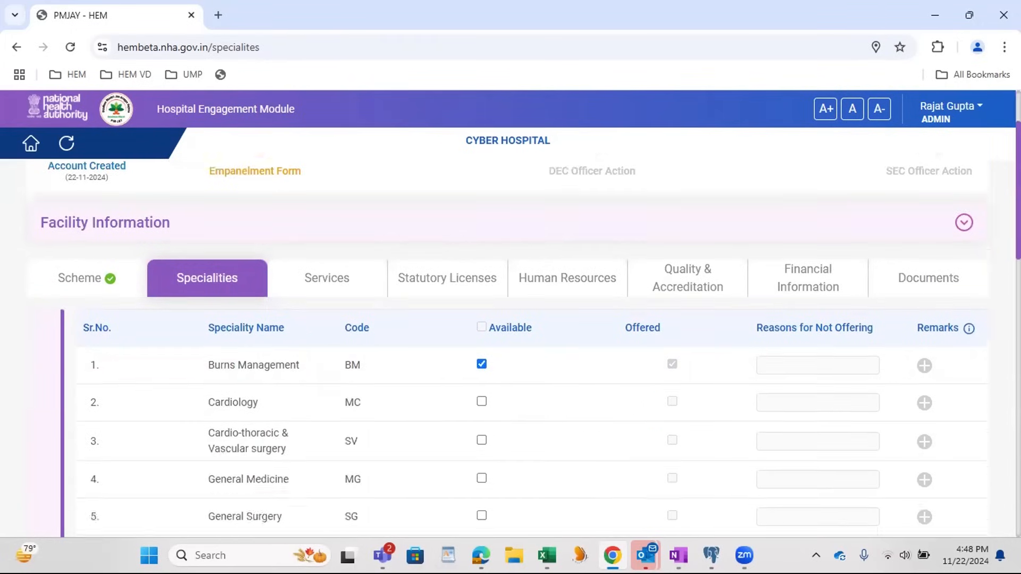
scroll(528, 349, "down", 1)
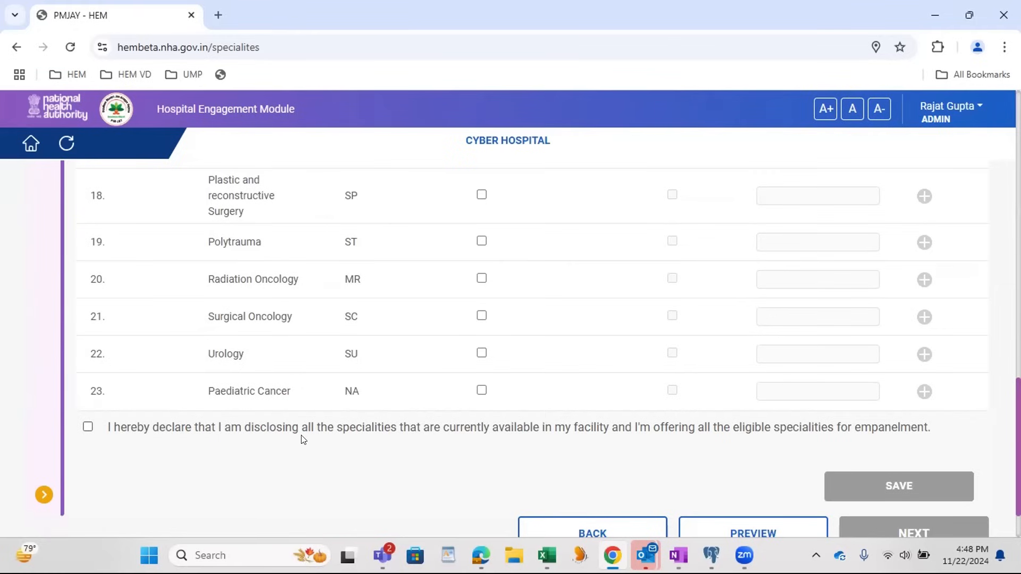
Step: Accept the declaration on disclosing all available specialities, save the Specialities section, and continue to Services
left_click(88, 427)
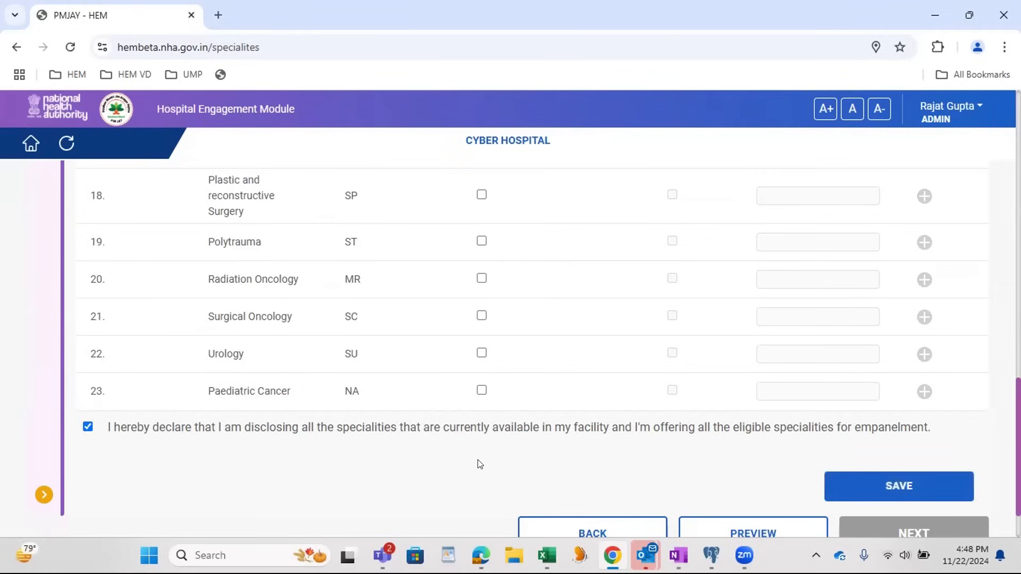
left_click(925, 490)
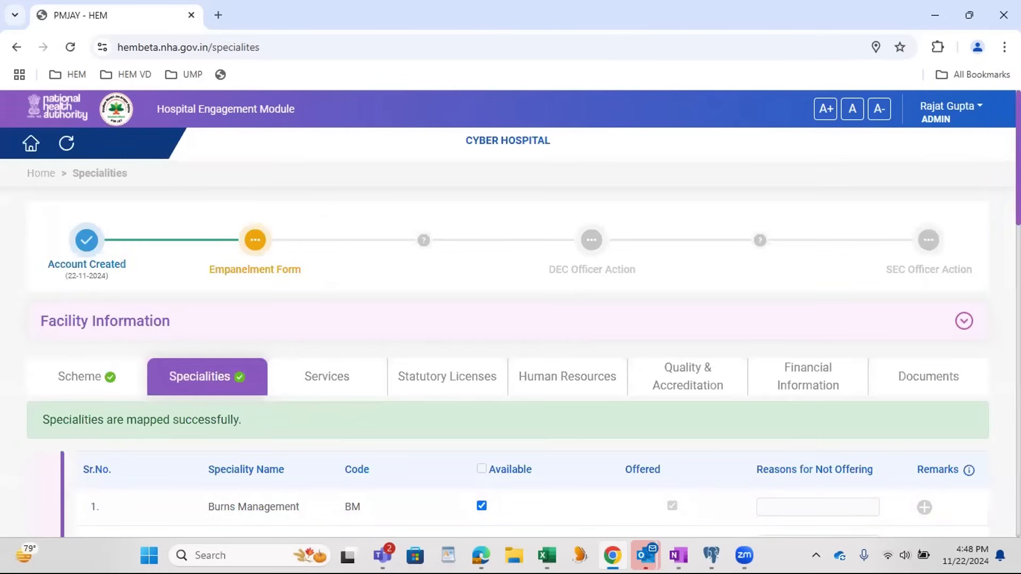
scroll(355, 423, "down", 19)
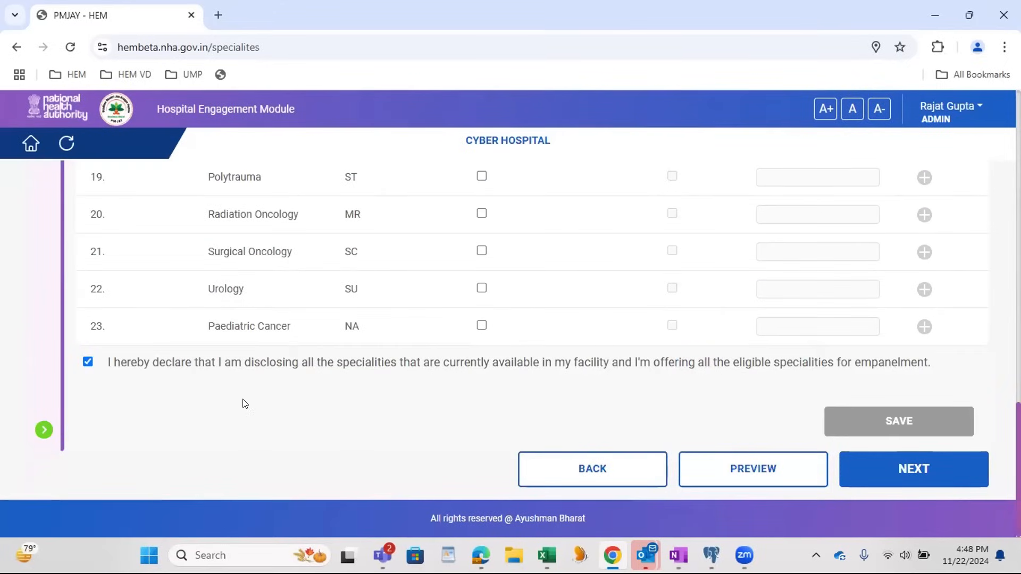
left_click(914, 474)
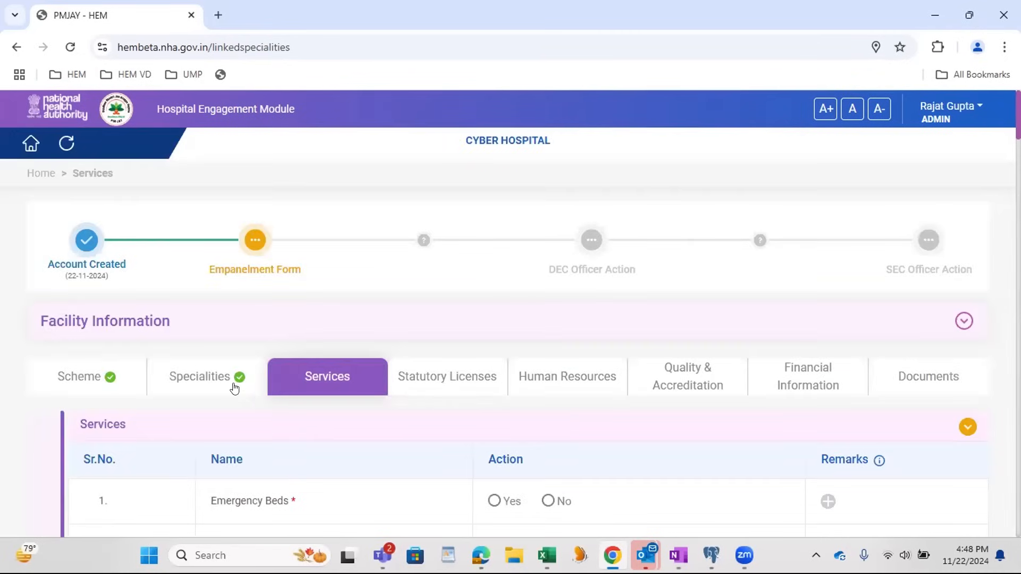
Step: Examine the Services and Equipments tables in the General Services and Equipments section
scroll(322, 391, "down", 3)
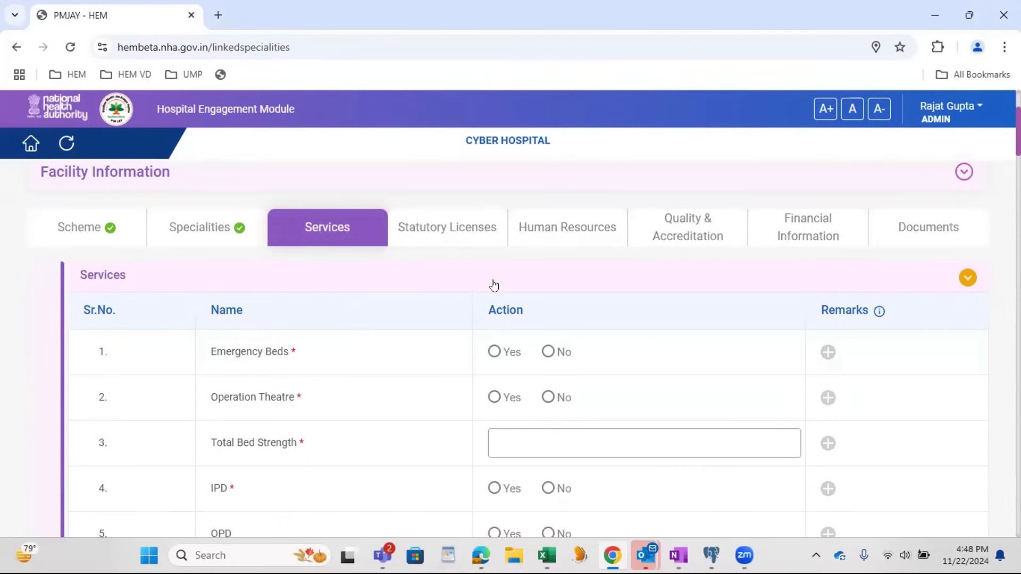
scroll(492, 282, "down", 2)
scroll(348, 307, "down", 1)
scroll(351, 304, "down", 7)
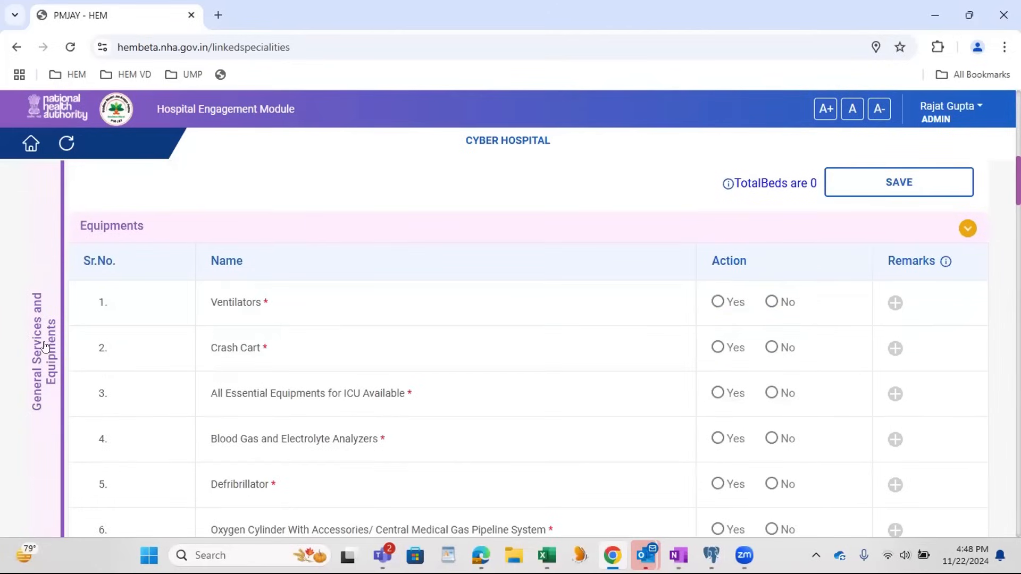
scroll(51, 377, "up", 3)
scroll(104, 380, "up", 6)
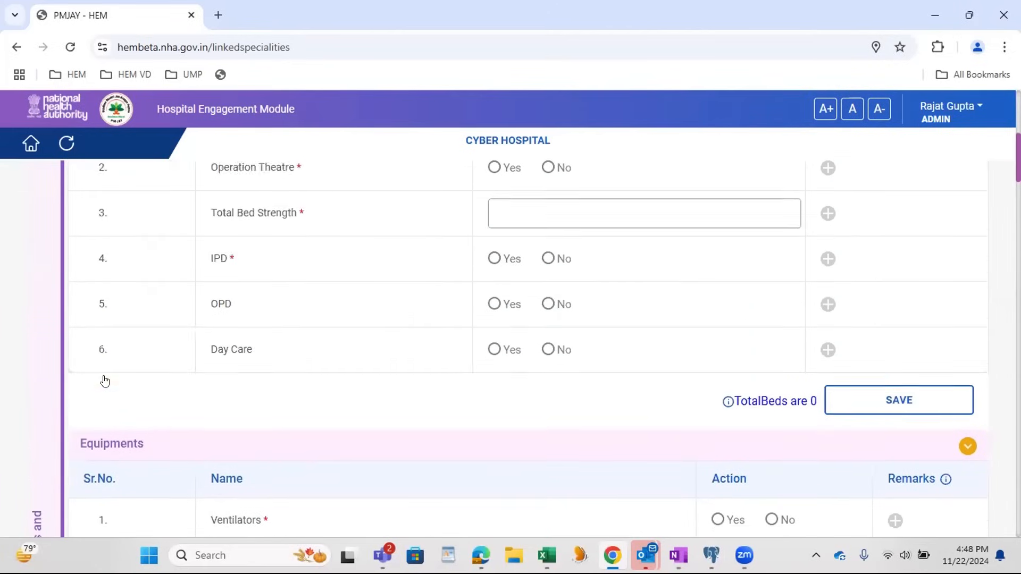
scroll(126, 314, "down", 4)
scroll(376, 378, "up", 4)
Step: In the Services table, set Emergency Beds and Operation Theatre to No and enter a Total Bed Strength of 12
left_click(548, 352)
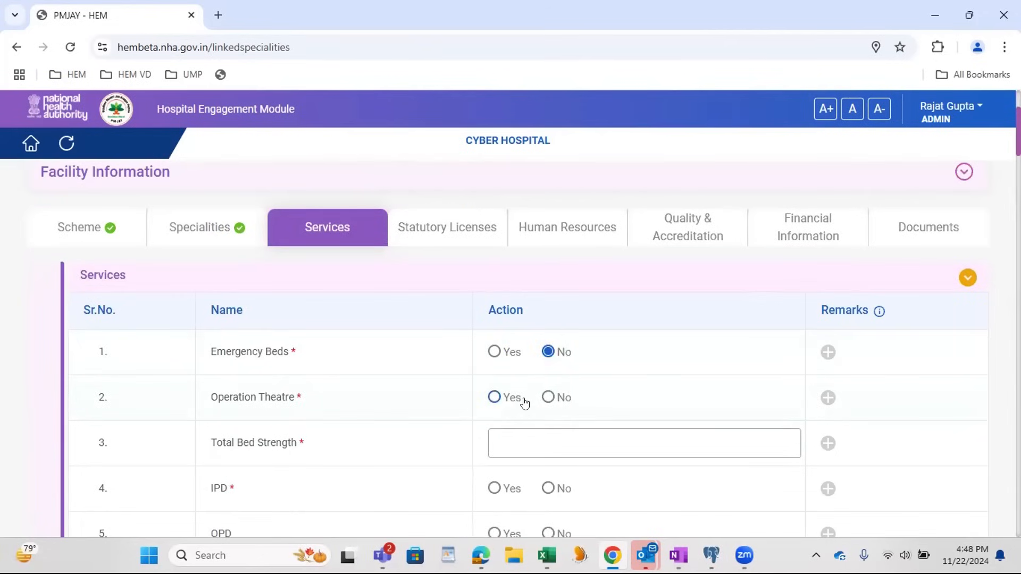
left_click(548, 398)
left_click(530, 438)
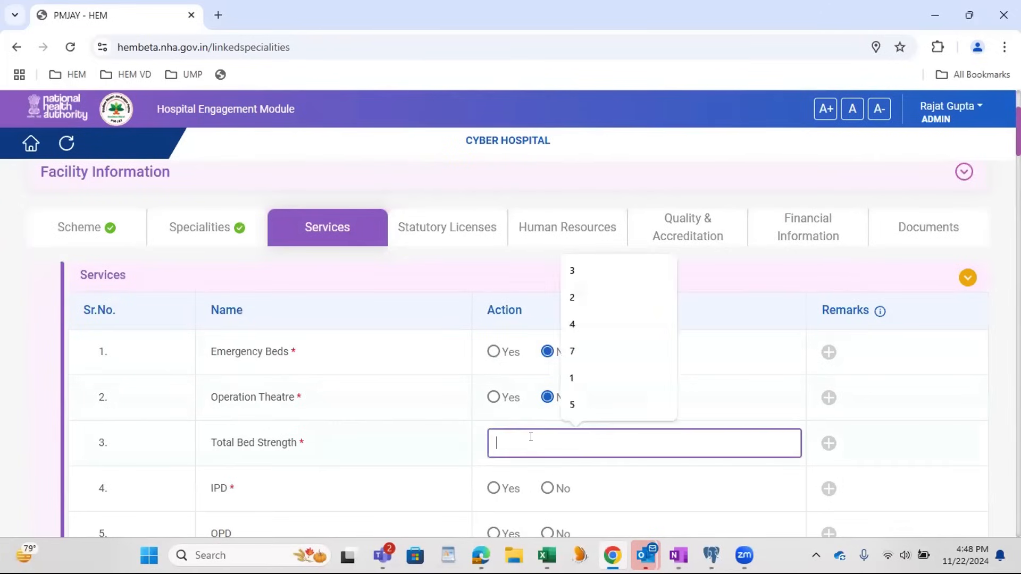
type("12")
Step: Set IPD to Yes with ICU No, Wards Yes with 34 beds and HDU No, and save the Services table
scroll(530, 437, "down", 3)
left_click(494, 338)
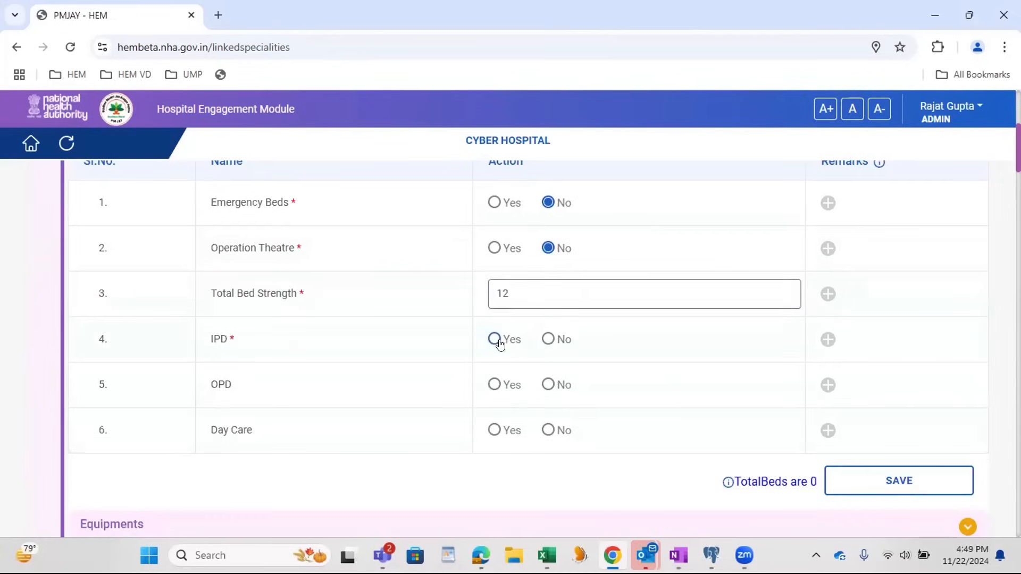
left_click(510, 380)
left_click(547, 379)
left_click(494, 423)
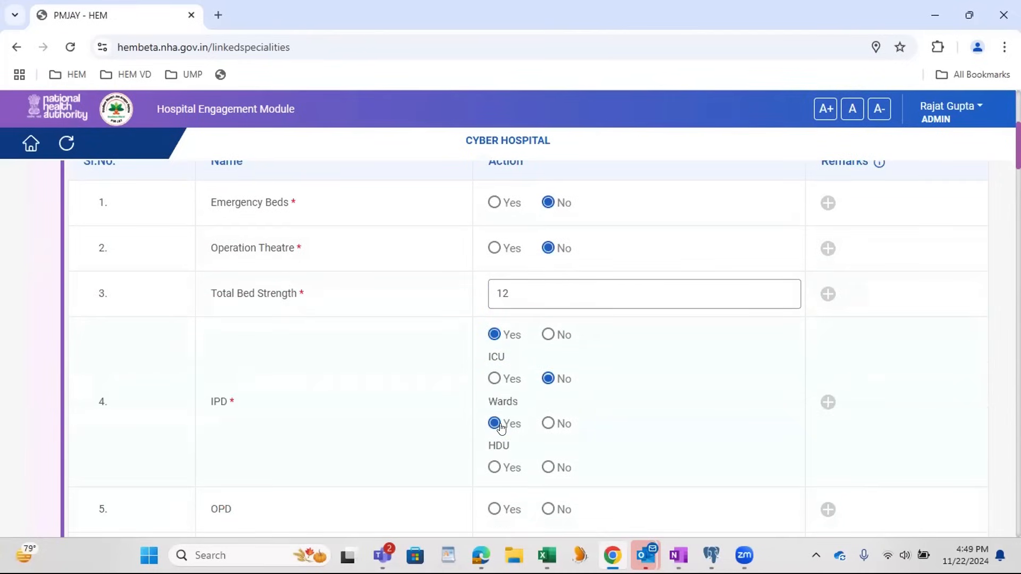
left_click(520, 462)
type("34")
left_click(598, 449)
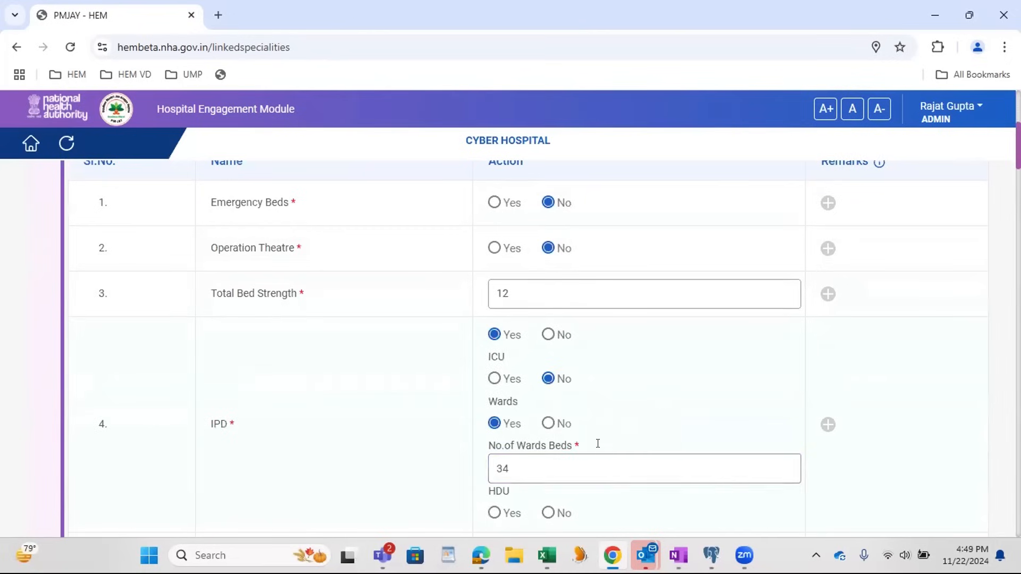
left_click(548, 513)
scroll(640, 364, "down", 3)
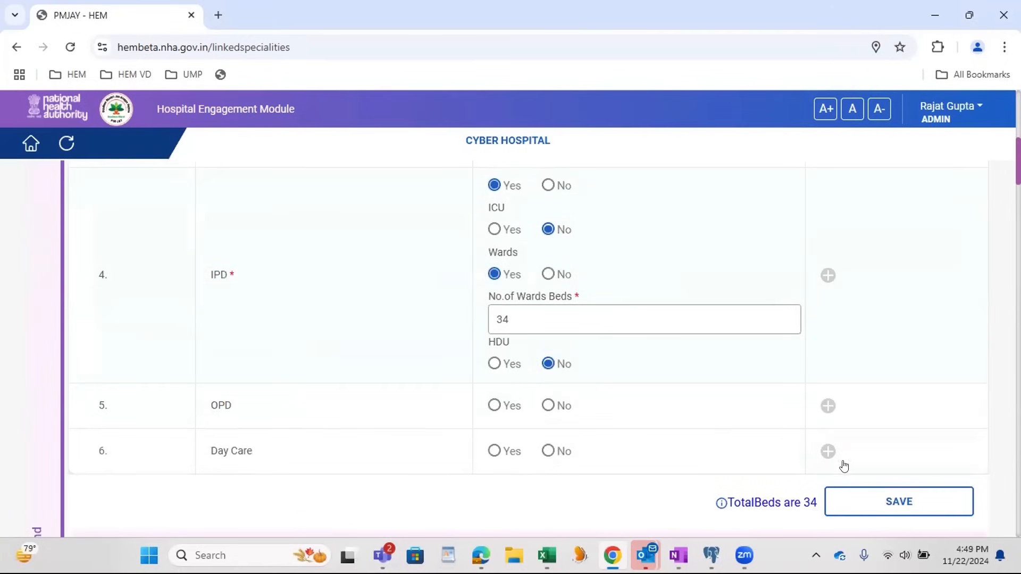
left_click(884, 503)
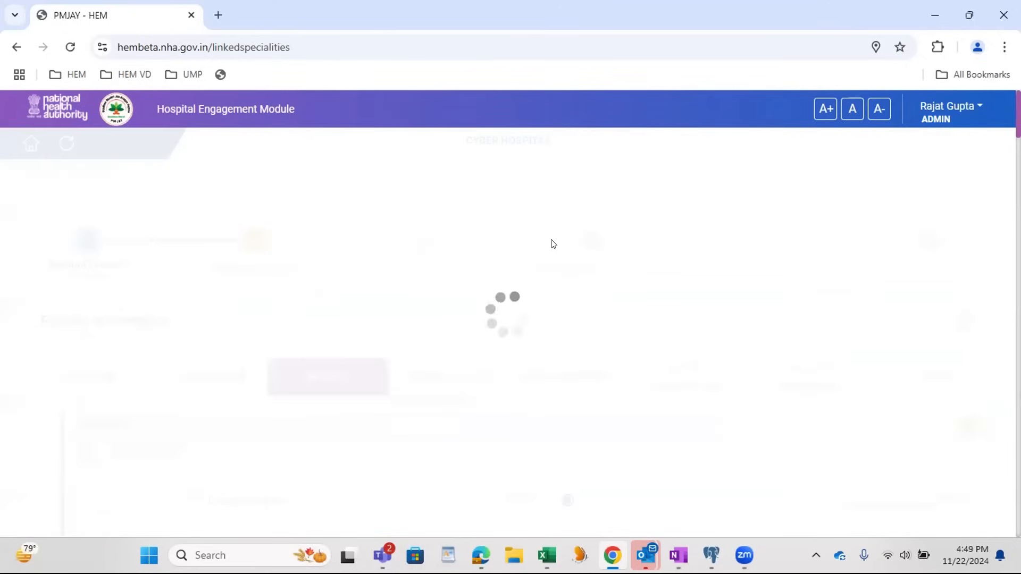
Step: Enter 33 as the number of ventilators in the Equipments table
scroll(554, 244, "down", 12)
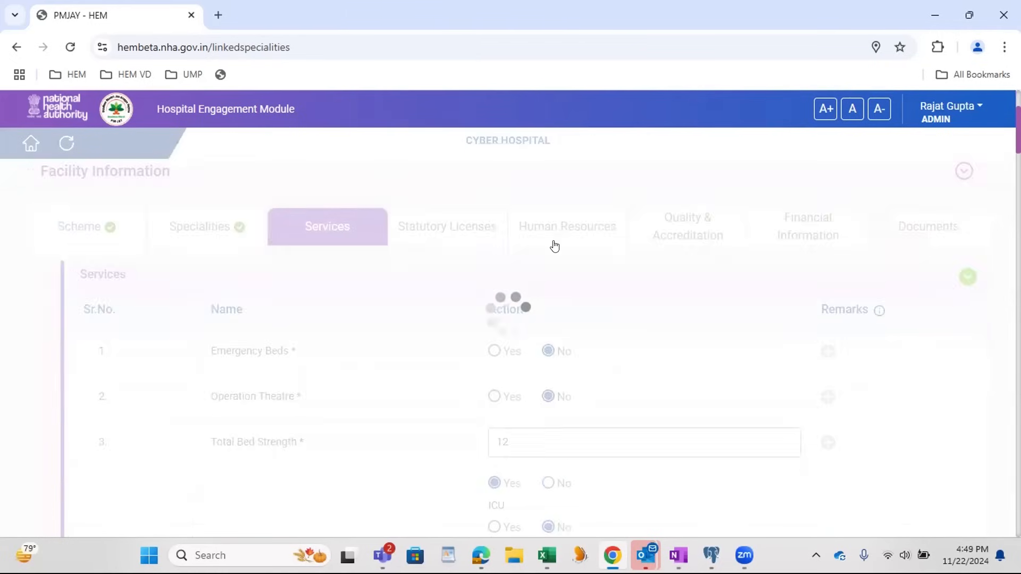
scroll(564, 255, "down", 1)
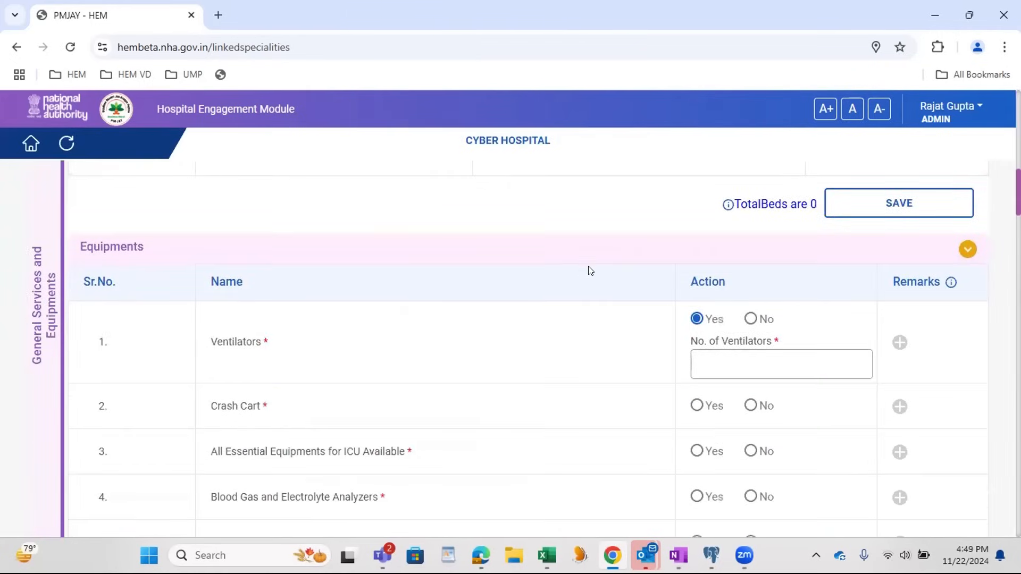
scroll(587, 272, "down", 1)
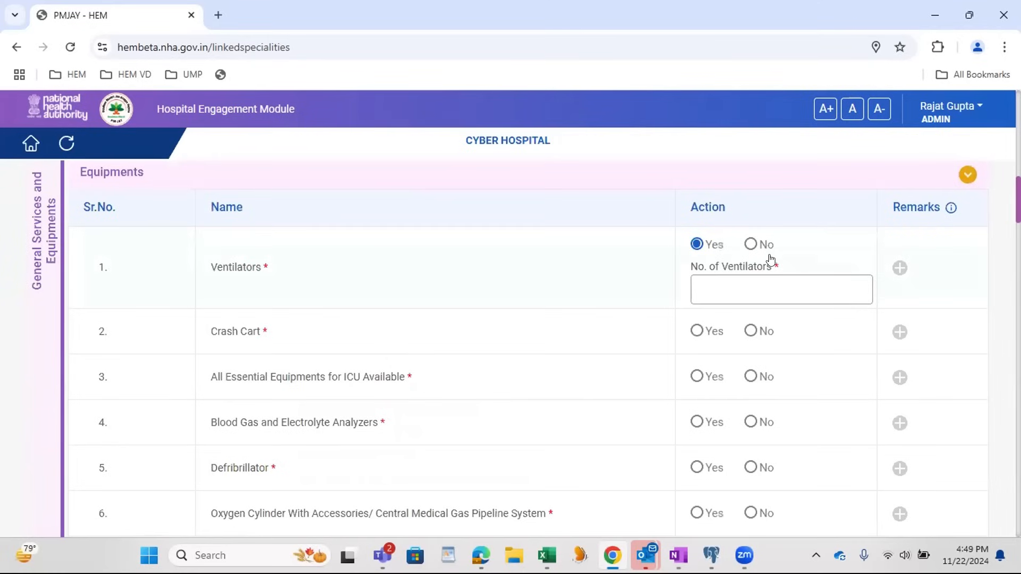
left_click(725, 283)
type("33")
Step: Mark Crash Cart and Defibrillator as No, and All Essential Equipments for ICU and Blood Gas and Electrolyte Analyzers as Yes
left_click(750, 331)
left_click(697, 377)
left_click(699, 422)
left_click(750, 467)
Step: In the Equipments table, mark items 6, 8, 9 and 10 as Yes and items 7 and 11 as No
scroll(654, 413, "down", 3)
left_click(697, 364)
left_click(750, 409)
left_click(696, 455)
scroll(706, 457, "down", 3)
left_click(697, 351)
left_click(696, 397)
left_click(750, 443)
Step: Set Bi PAP to Yes and C PAP to No, and save the Equipments table
scroll(752, 425, "down", 3)
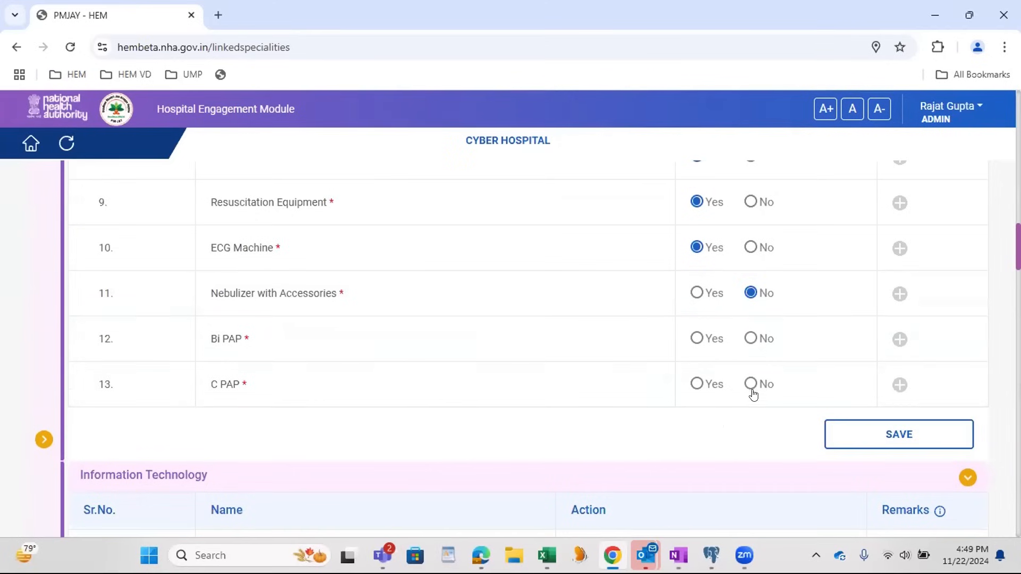
left_click(698, 340)
left_click(750, 385)
left_click(893, 432)
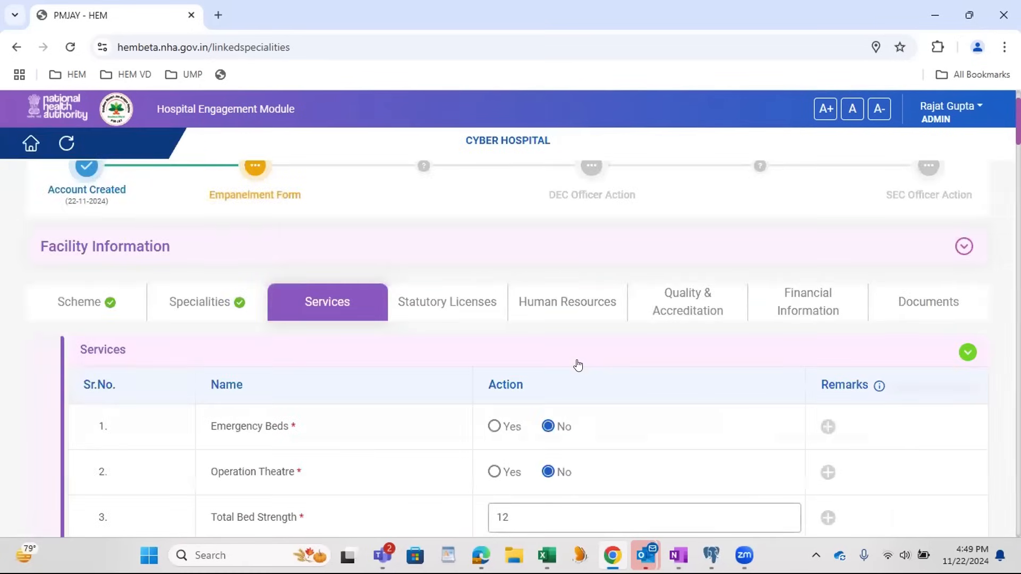
Step: In the Information Technology table, set Printer to Yes, Billing System and Diagnostic Lab Reporting to Digital, and 24*7 Internet Connectivity and Computer with Internet to No
scroll(578, 364, "down", 10)
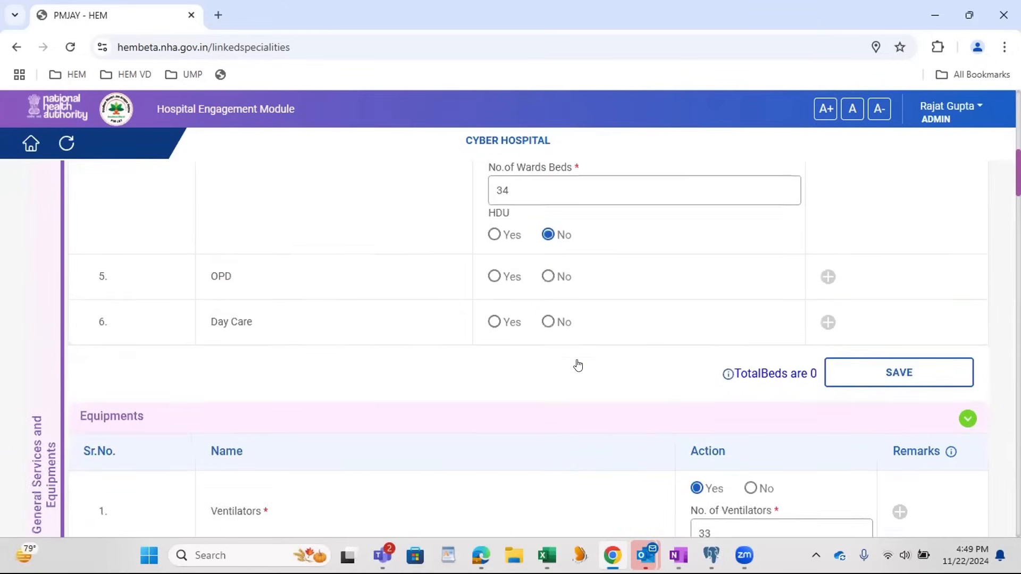
scroll(579, 365, "down", 3)
scroll(578, 365, "down", 12)
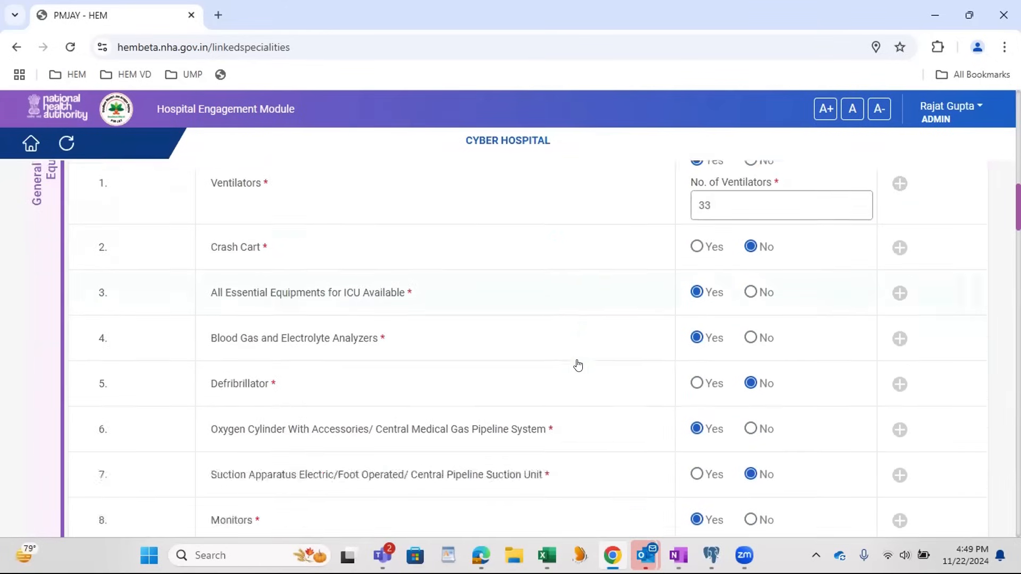
scroll(578, 365, "down", 1)
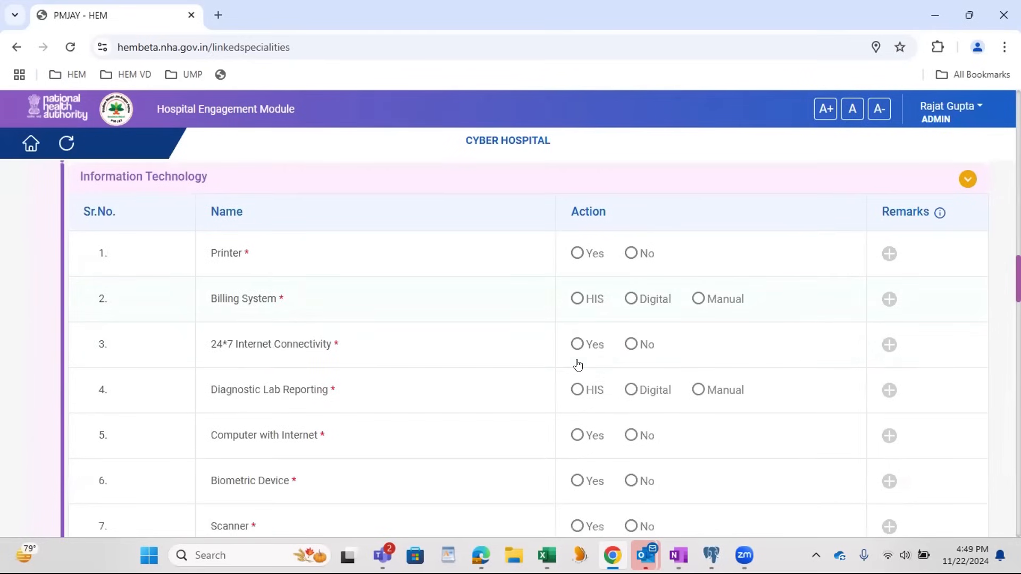
left_click(577, 254)
left_click(657, 301)
left_click(634, 345)
left_click(622, 390)
left_click(630, 434)
Step: Set Biometric Device to Yes, Scanner to No and Appointment System to Digital, and save the Information Technology table
scroll(581, 344, "down", 2)
left_click(578, 334)
left_click(630, 377)
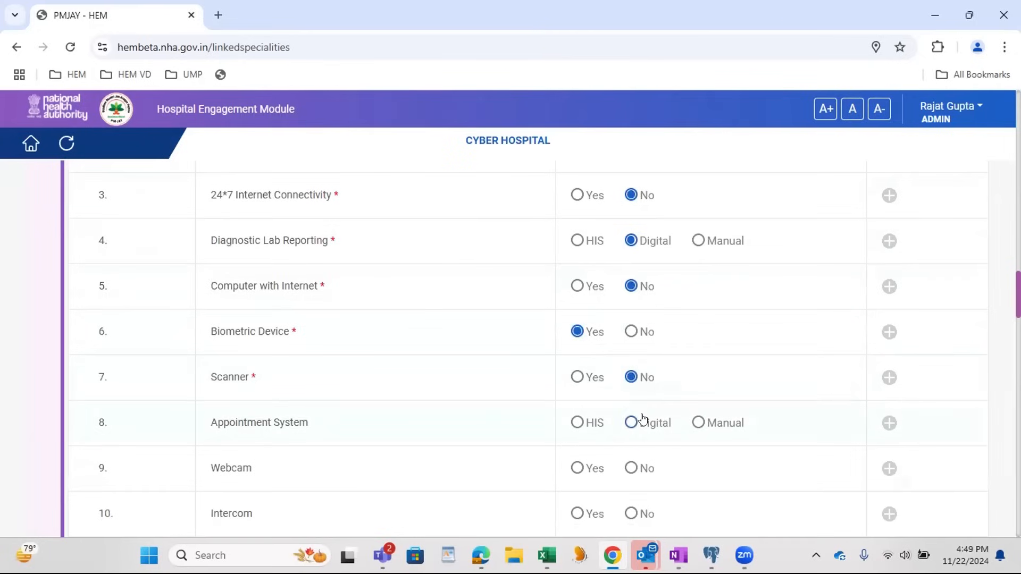
scroll(641, 409, "down", 6)
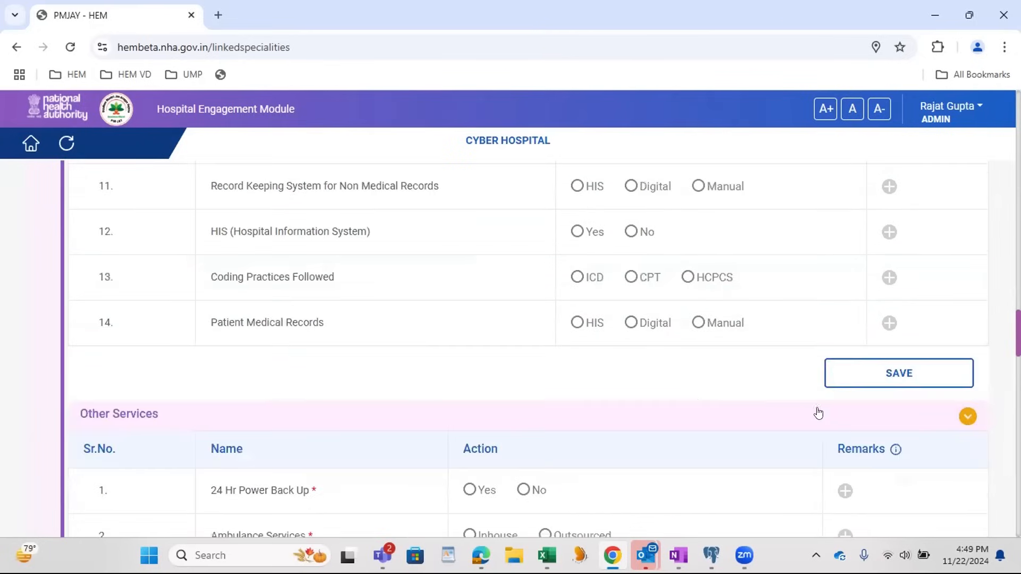
left_click(873, 375)
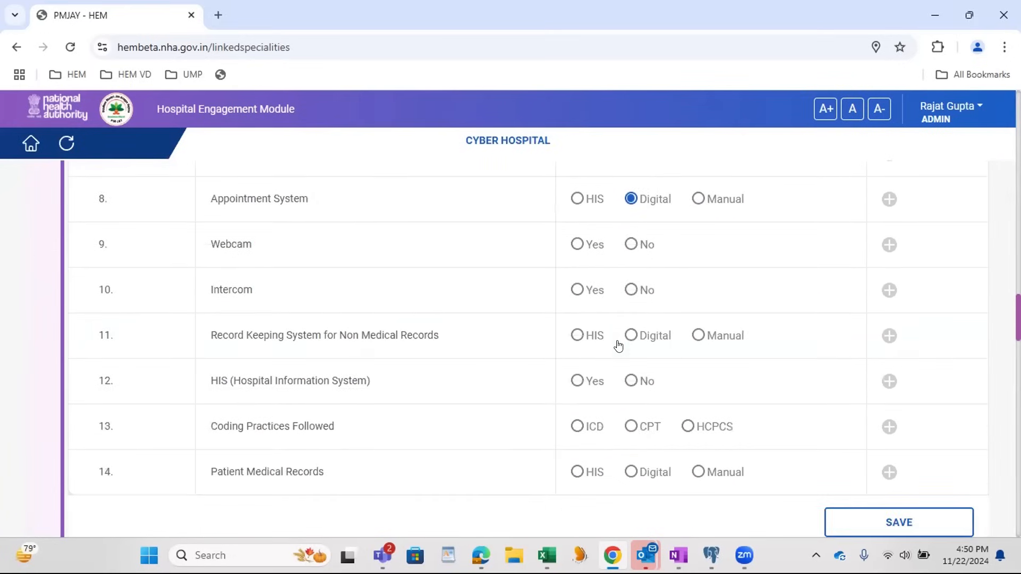
Step: In Other Services, set 24 Hr Power Back Up to Yes, Ambulance Services and Pharmacy to Outsourced, and enter pharmcy as the pharmacy agency name
scroll(618, 346, "down", 3)
left_click(484, 344)
left_click(579, 389)
left_click(579, 436)
scroll(589, 440, "down", 3)
left_click(508, 322)
type("pharmcy")
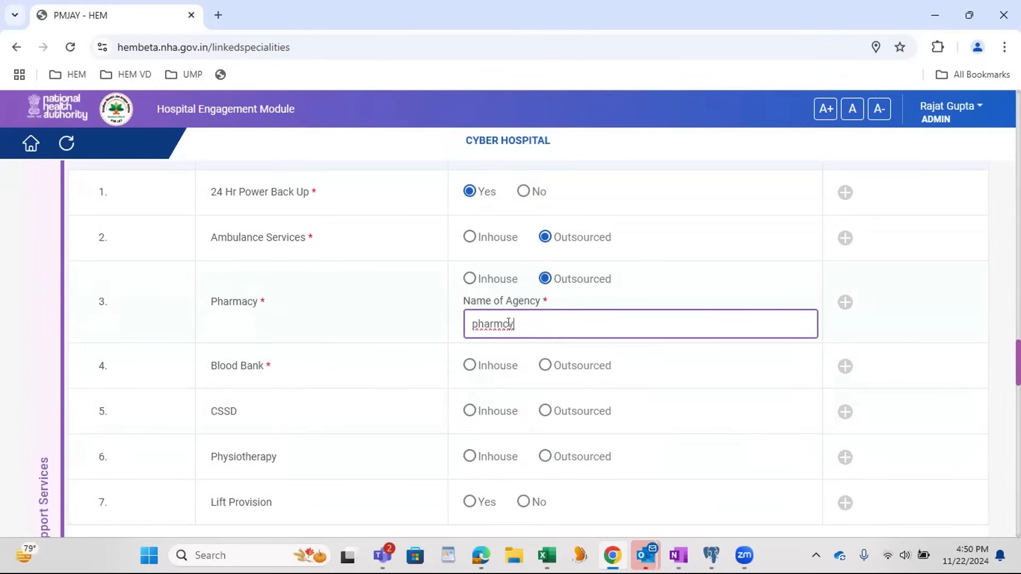
Step: Set Blood Bank and CSSD to Inhouse and save the Other Services table
left_click(510, 368)
left_click(488, 412)
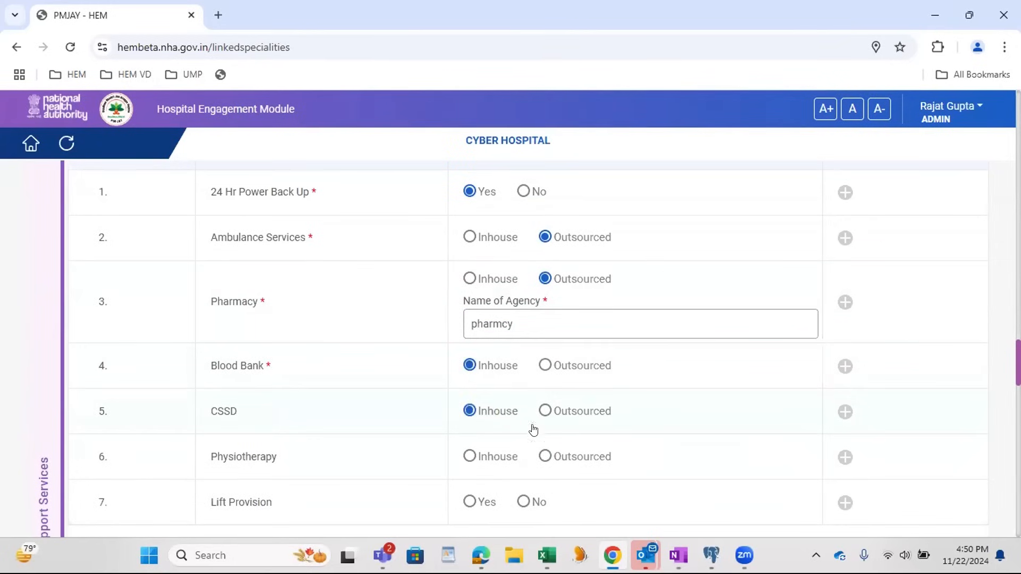
scroll(716, 438, "down", 3)
left_click(864, 405)
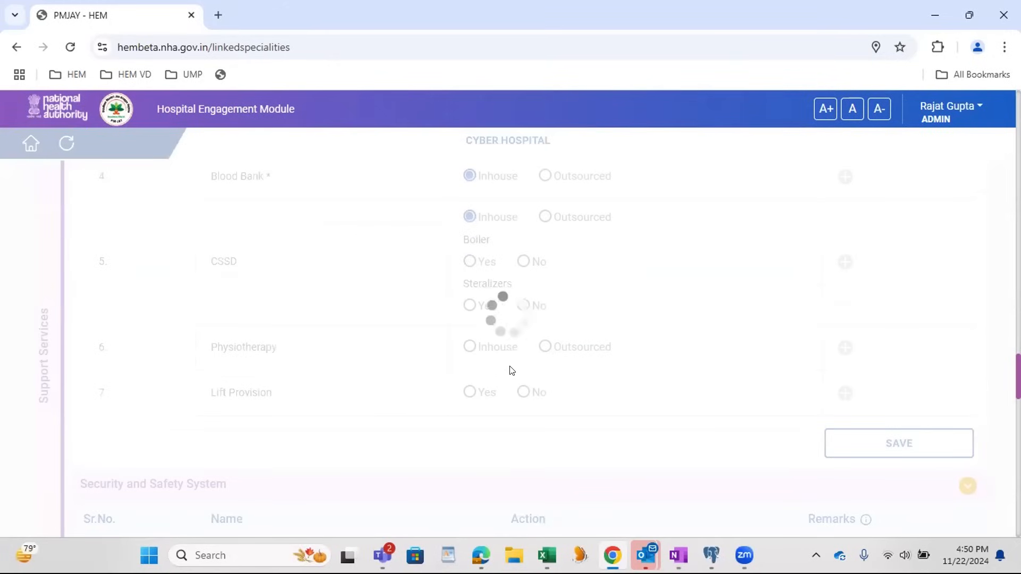
scroll(508, 368, "down", 8)
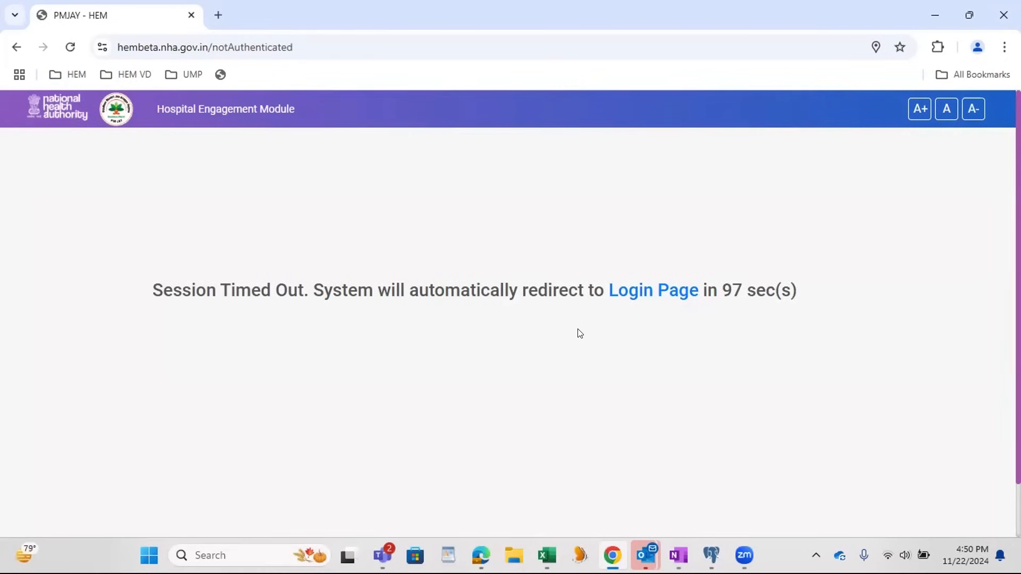
Step: Return to the login page, reload it, and verify the registered user ID together with the displayed captcha
left_click(663, 297)
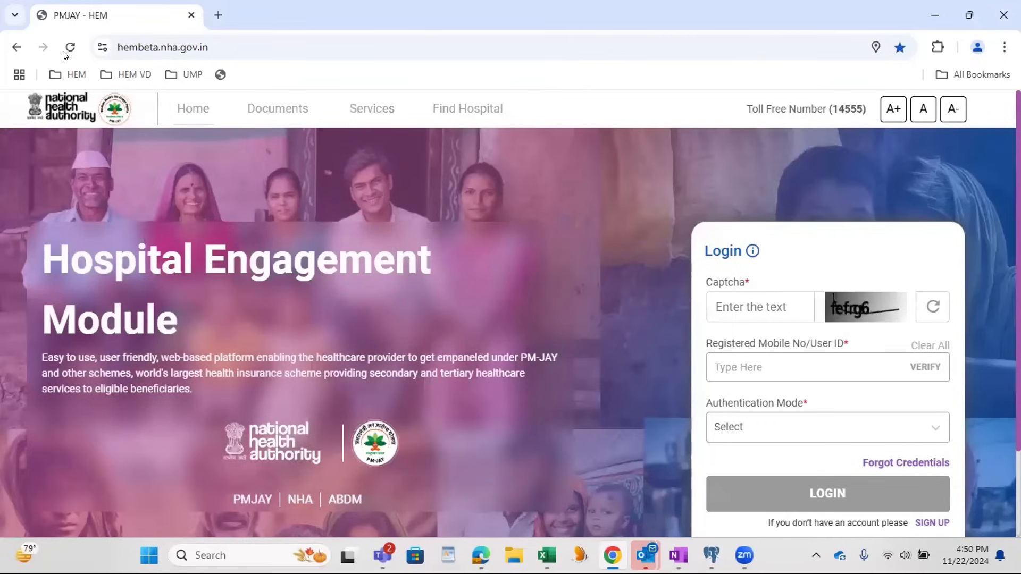
left_click(68, 50)
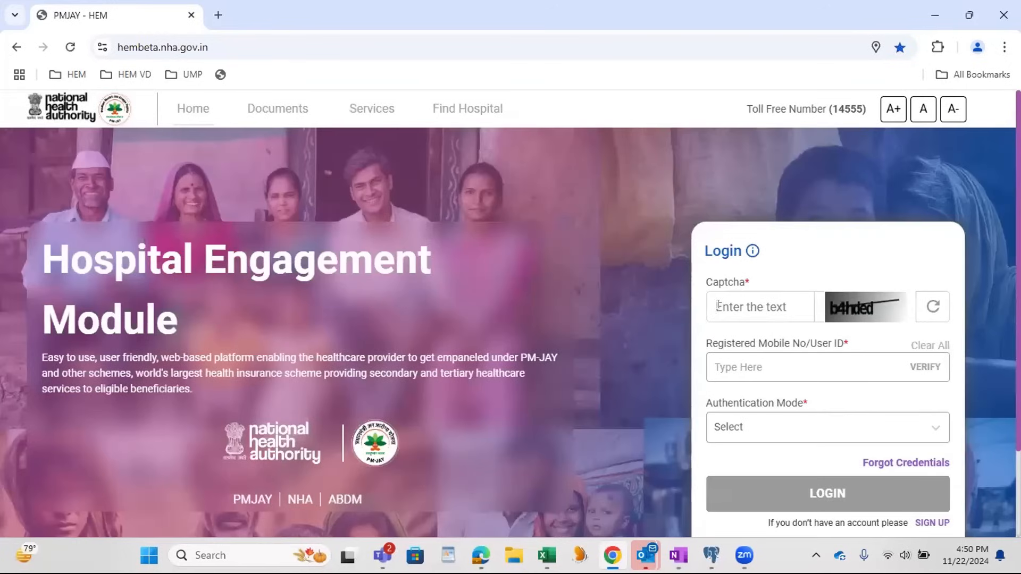
left_click(718, 305)
type("b4hded")
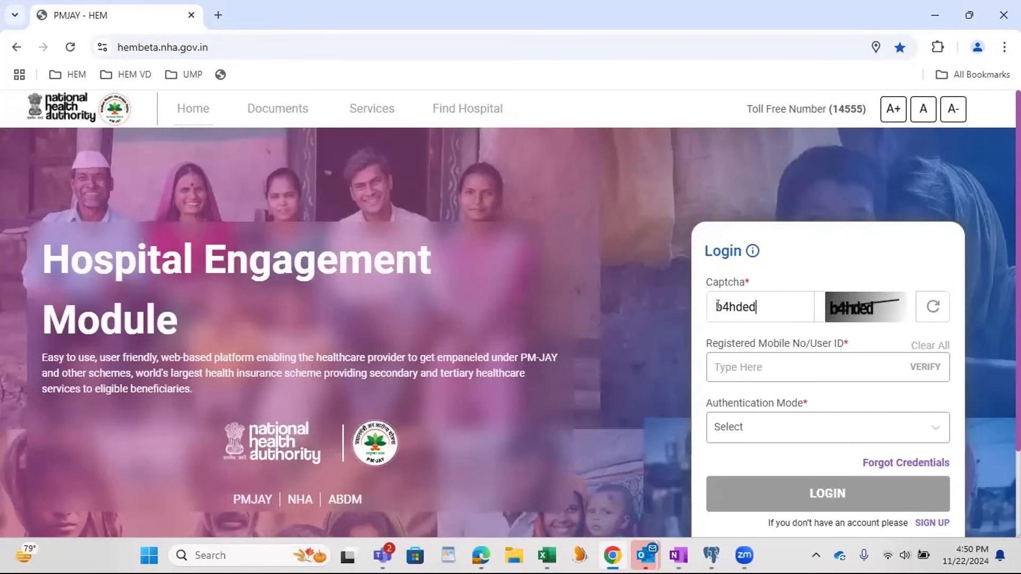
key("Tab")
type("Rajat@stage")
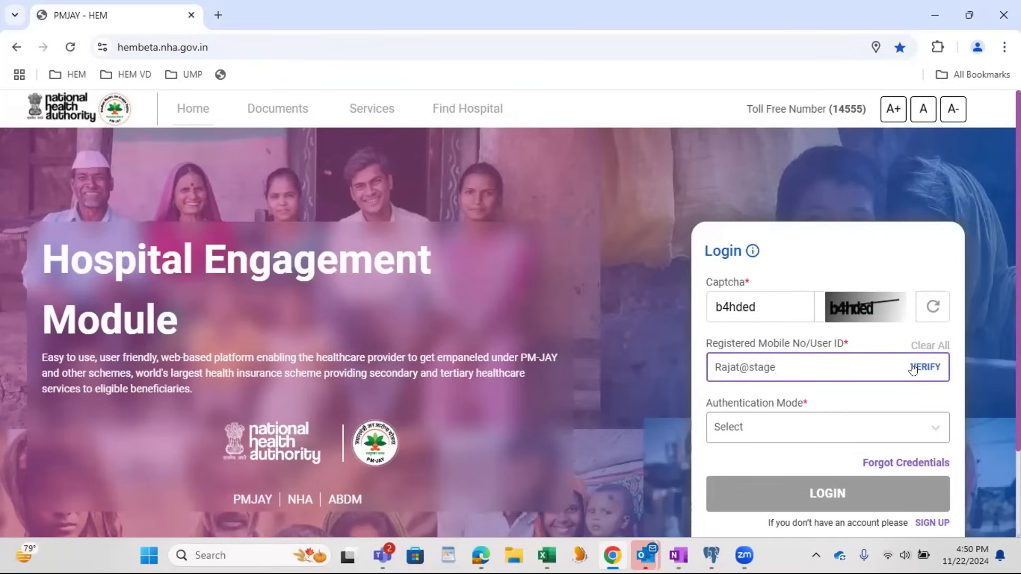
left_click(912, 368)
Step: Enter the account password and the second captcha, and log in
scroll(744, 436, "down", 1)
left_click(749, 415)
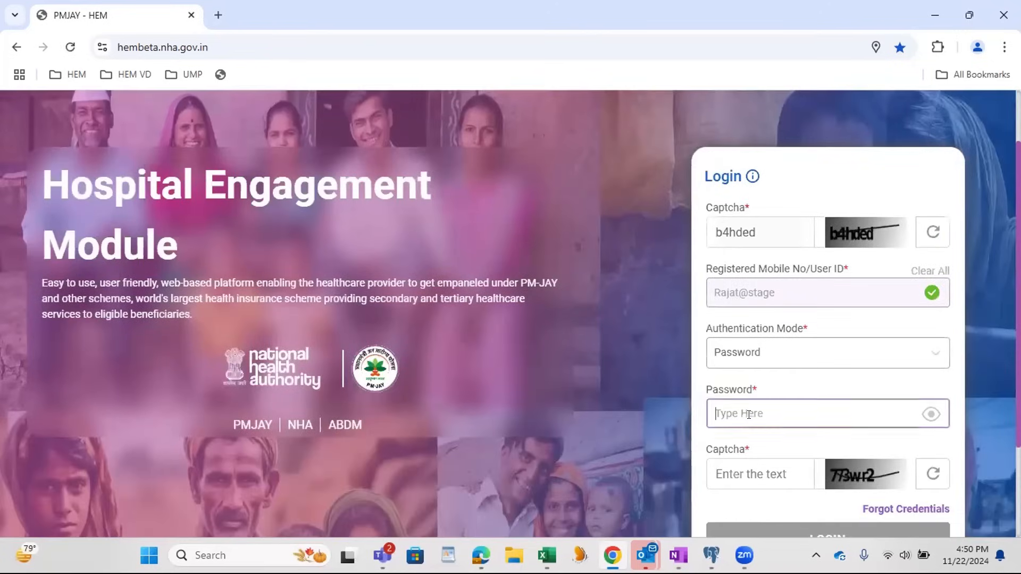
type("a")
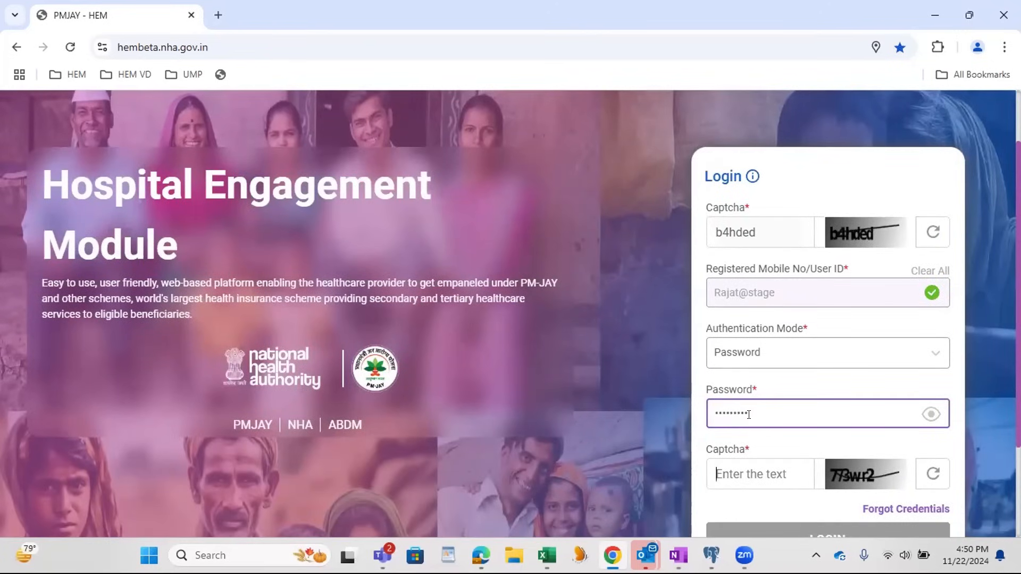
type("773wr2")
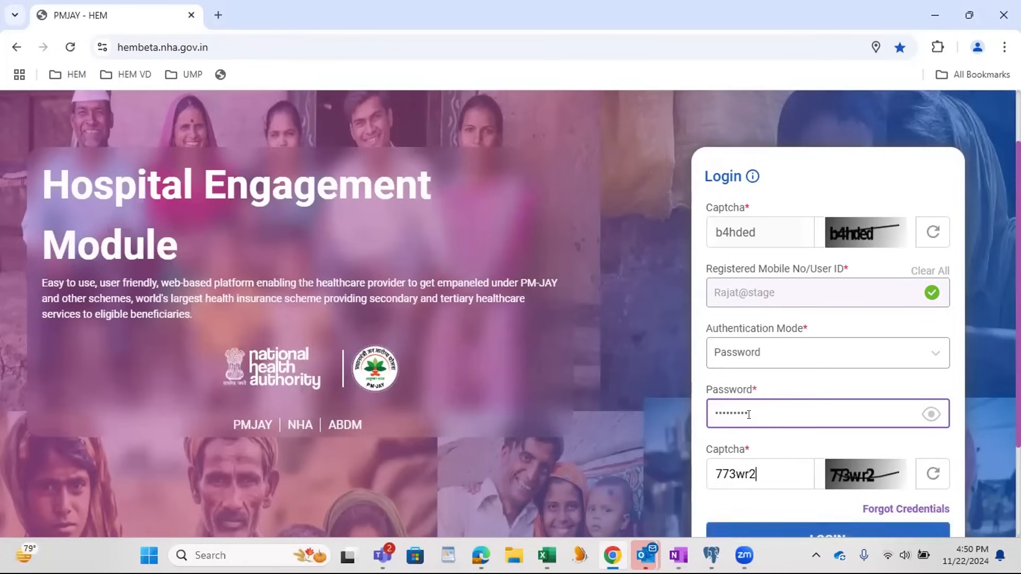
key("Return")
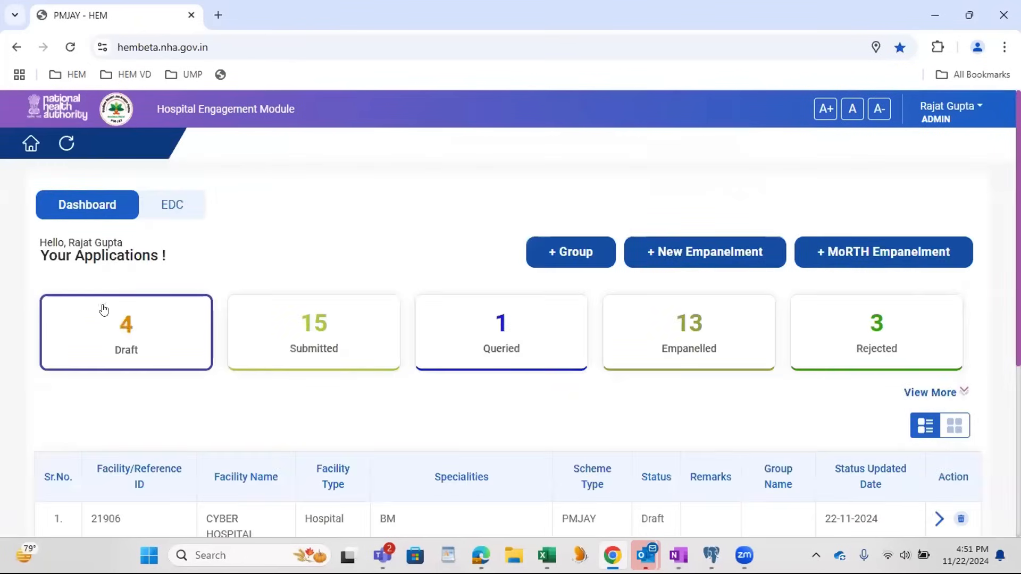
Step: Open the CYBER HOSPITAL draft application dated 22-11-2024 and proceed from its facility information to the Scheme section
scroll(345, 352, "down", 3)
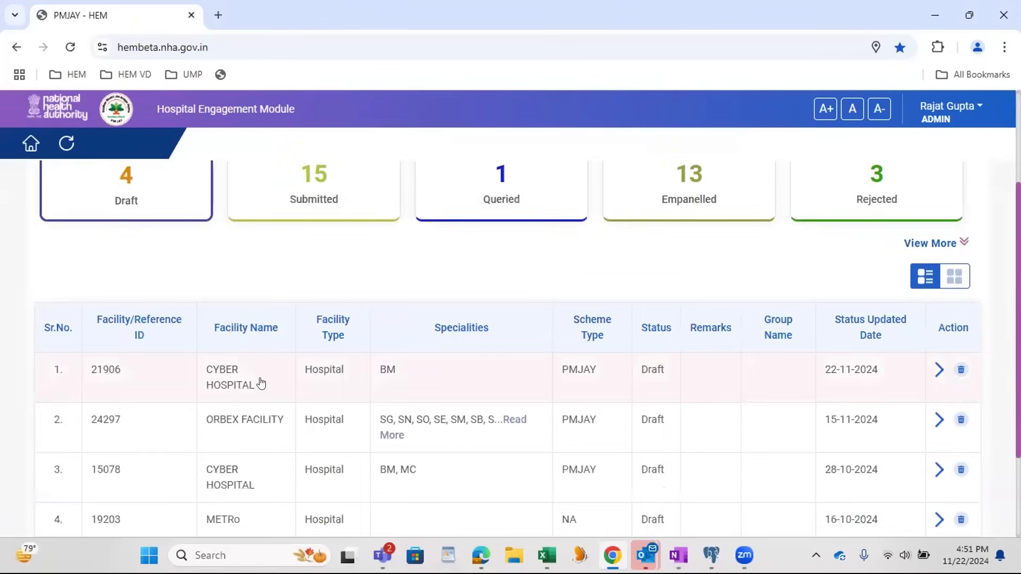
left_click(227, 387)
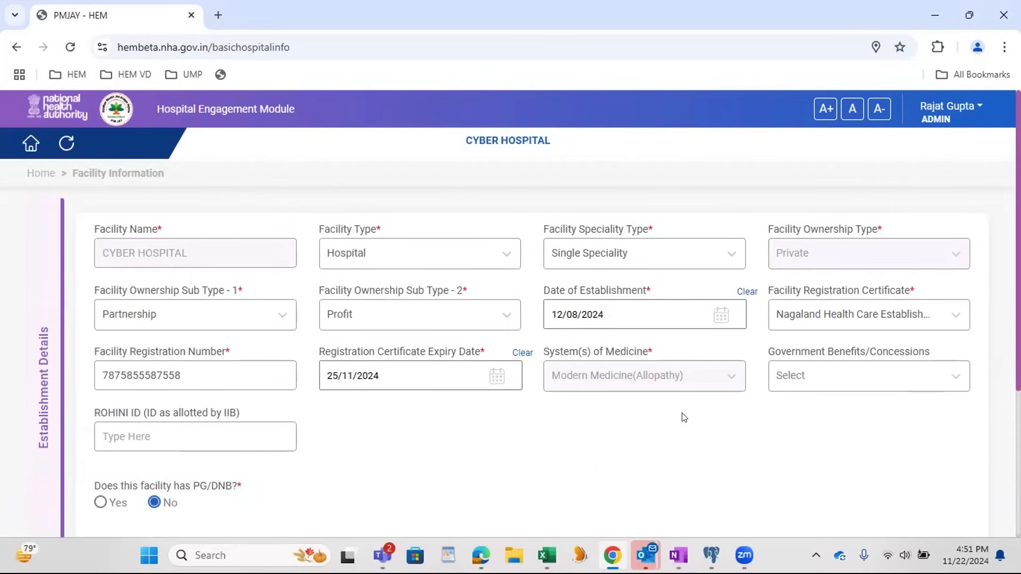
scroll(684, 417, "down", 4)
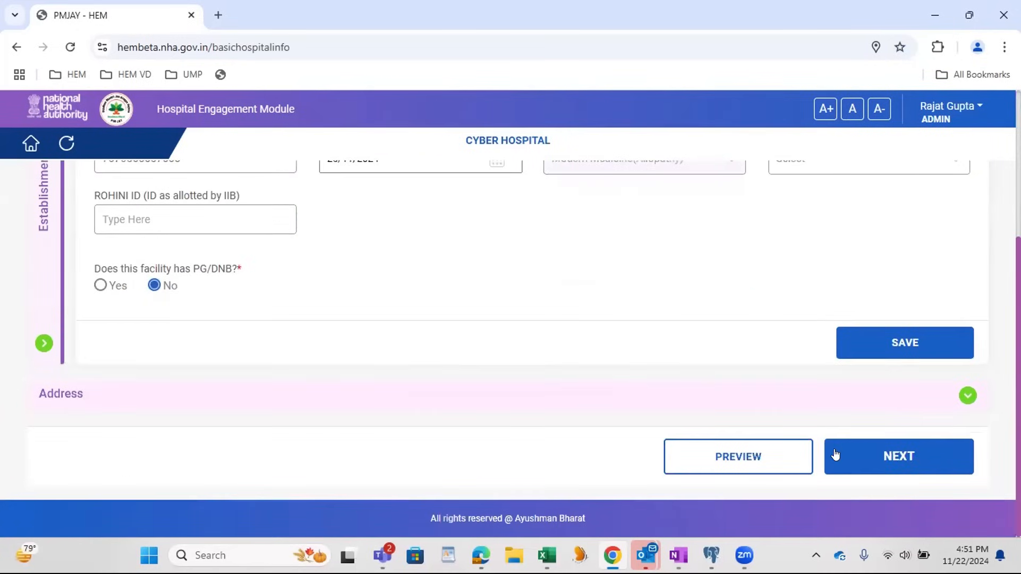
scroll(651, 387, "up", 4)
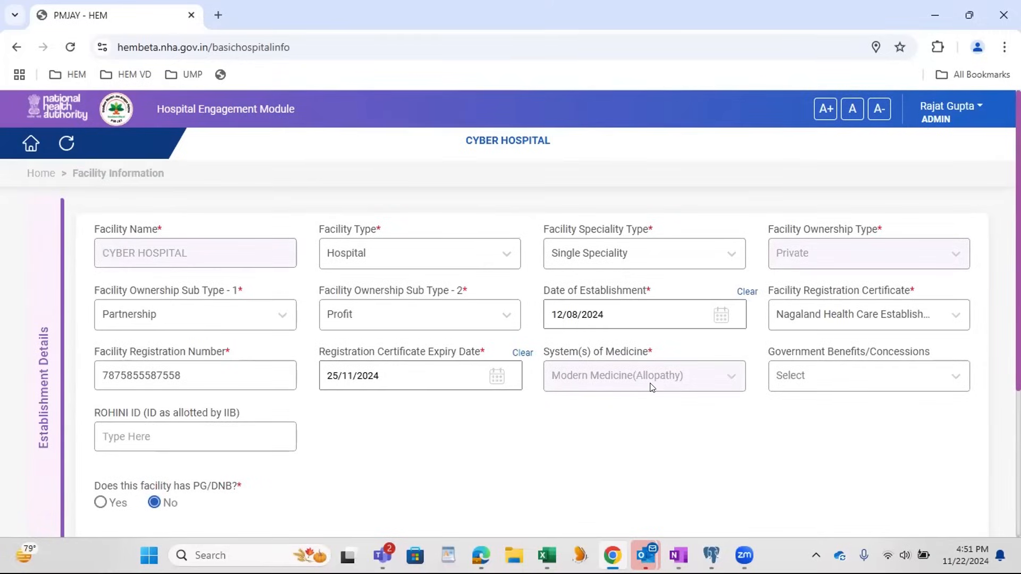
scroll(652, 387, "down", 4)
left_click(894, 458)
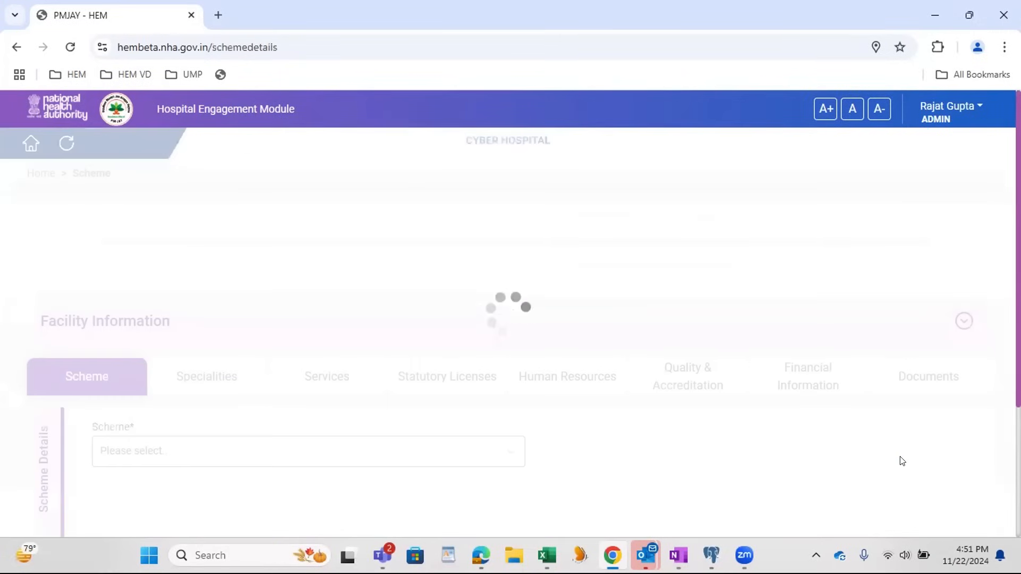
Step: Proceed through the Scheme and Specialities sections to the Services section without changing their entries
scroll(746, 413, "down", 3)
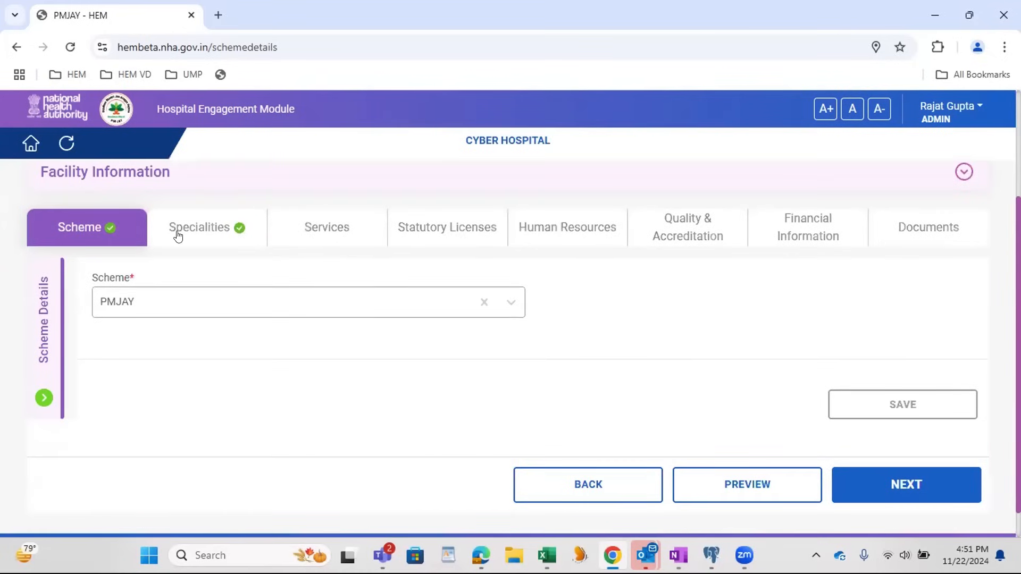
left_click(917, 488)
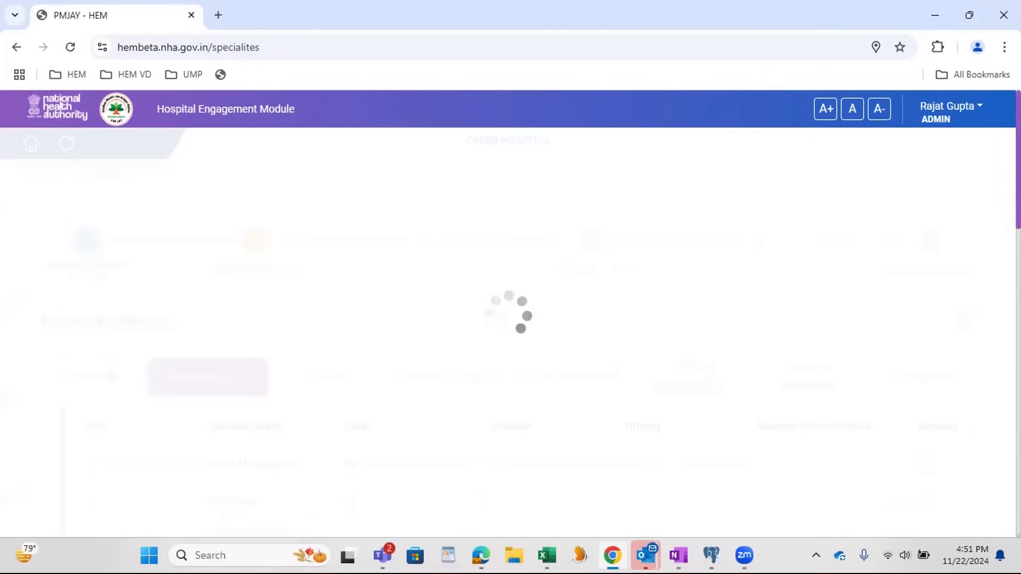
scroll(992, 508, "down", 15)
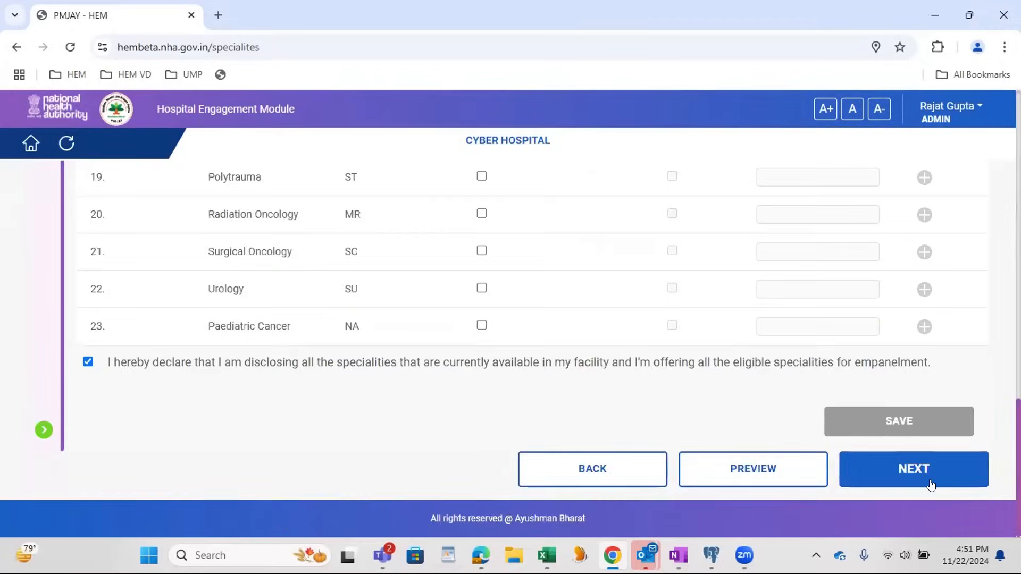
left_click(930, 485)
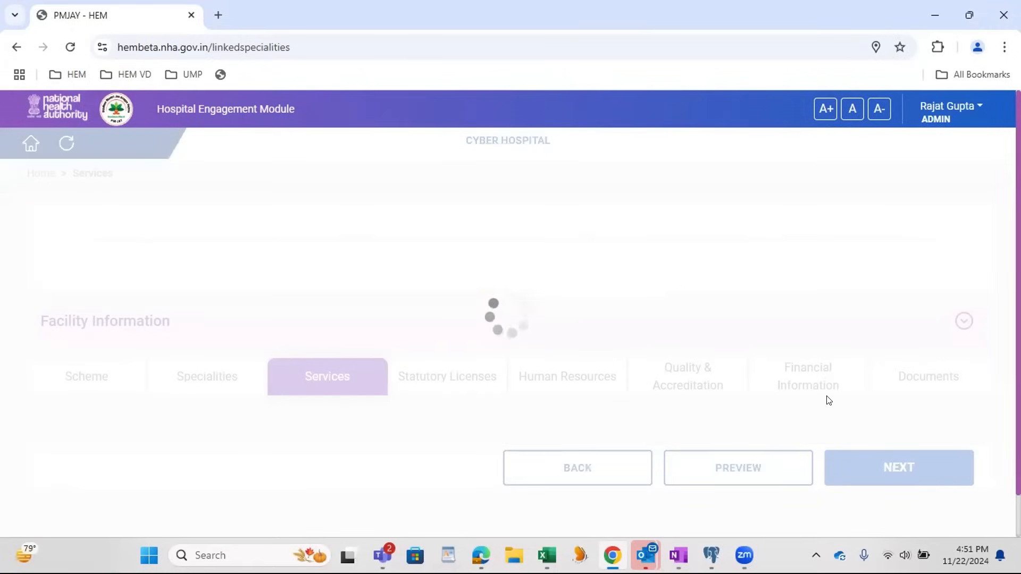
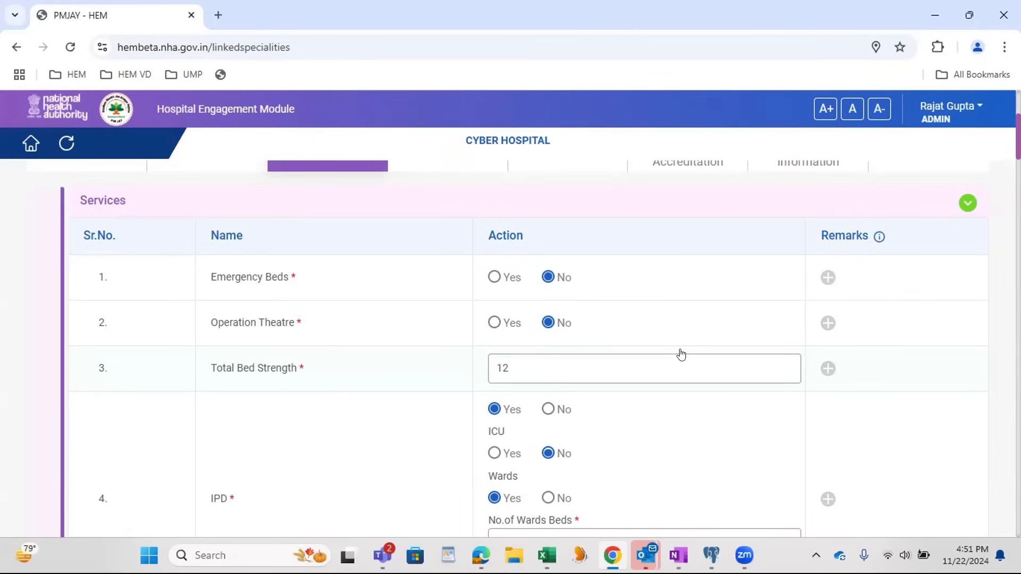
Step: Set Fire Safety Equipment to No in the Security and Safety System section and save it
scroll(712, 331, "down", 20)
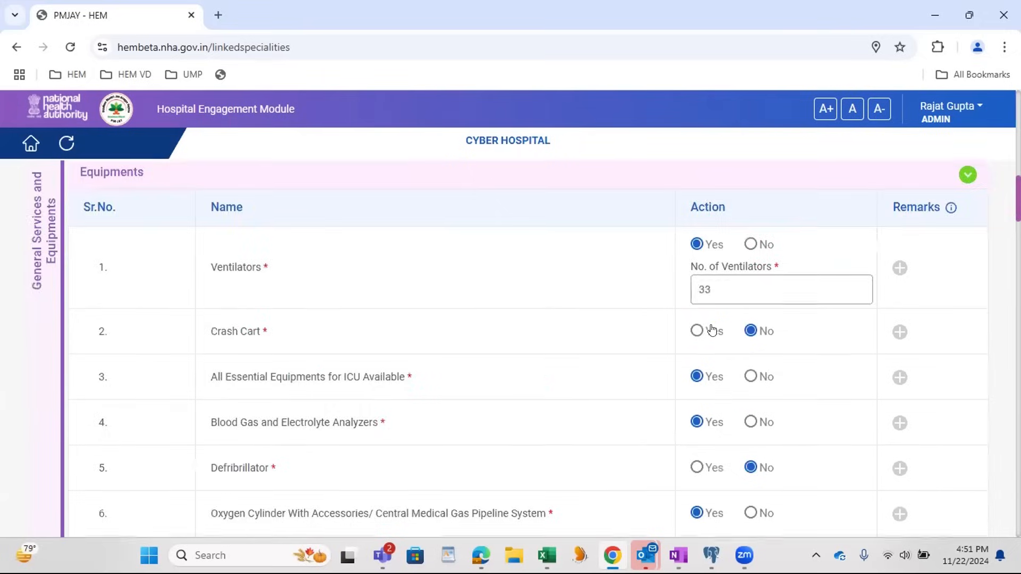
scroll(711, 331, "down", 10)
scroll(711, 330, "up", 5)
scroll(711, 331, "down", 12)
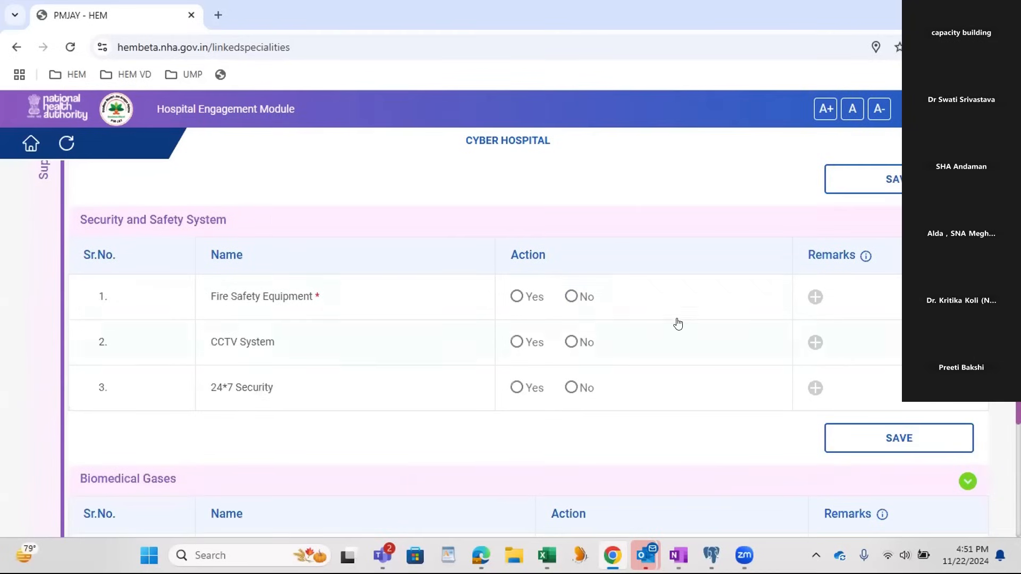
left_click(572, 296)
left_click(857, 435)
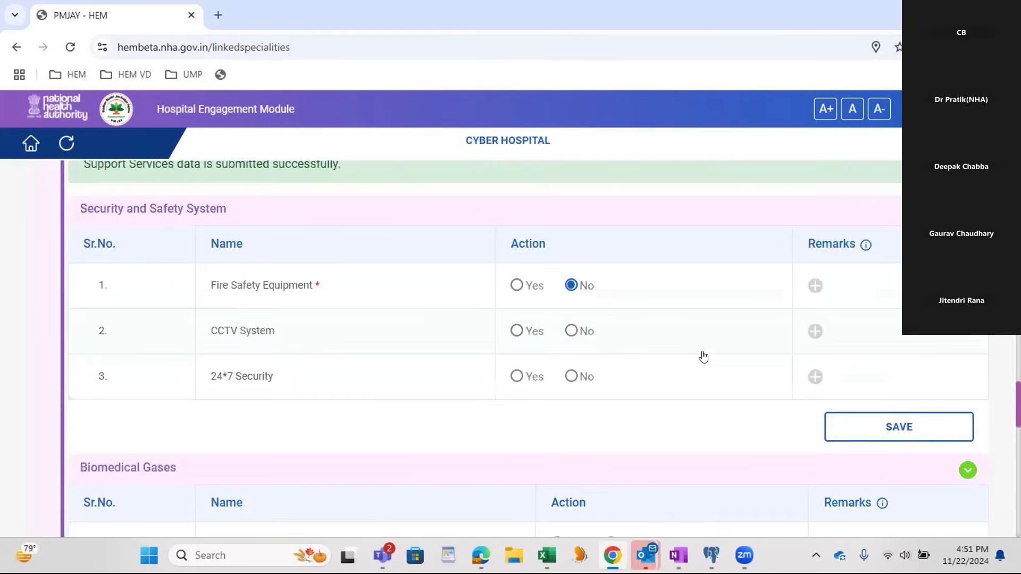
Step: Set Radiology to Outsourced in the Diagnostic Services section
scroll(703, 356, "down", 5)
left_click(611, 246)
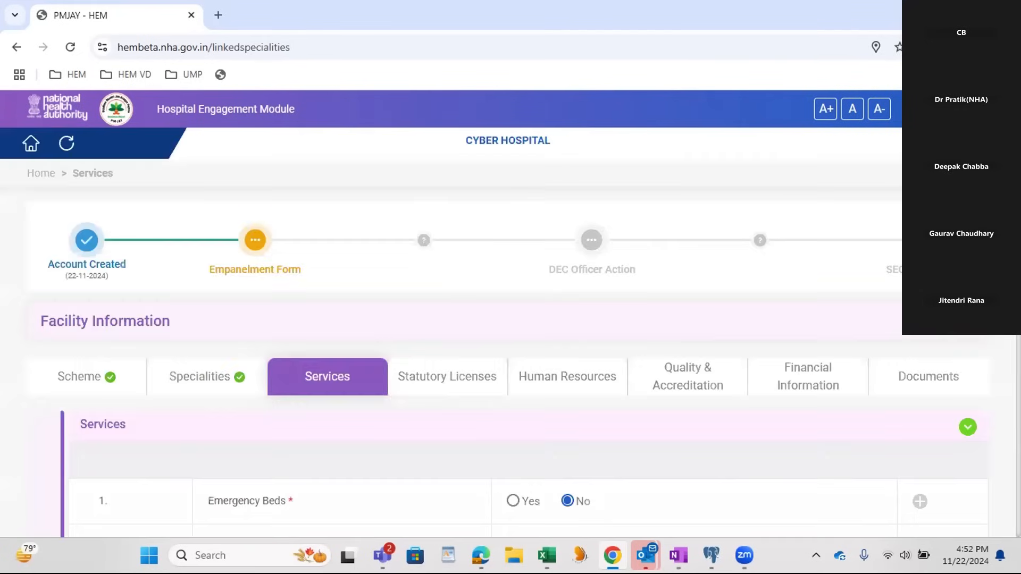
scroll(962, 440, "down", 15)
left_click(469, 305)
left_click(569, 301)
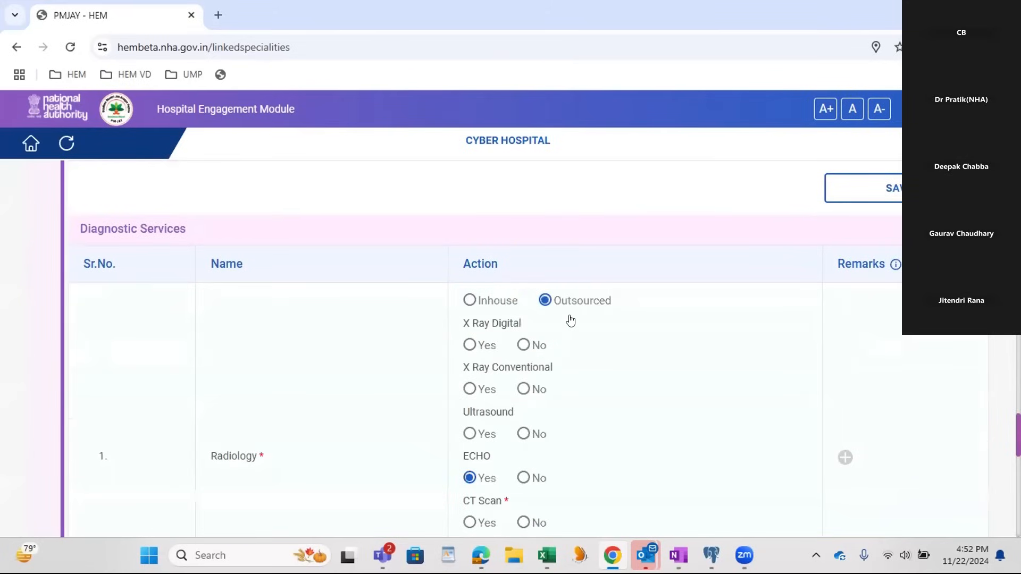
Step: Set Pathology to Outsourced with agency "pharmacy", set Microbiology and Biochemistry to Inhouse, and save Diagnostic Services
left_click(543, 351)
left_click(494, 392)
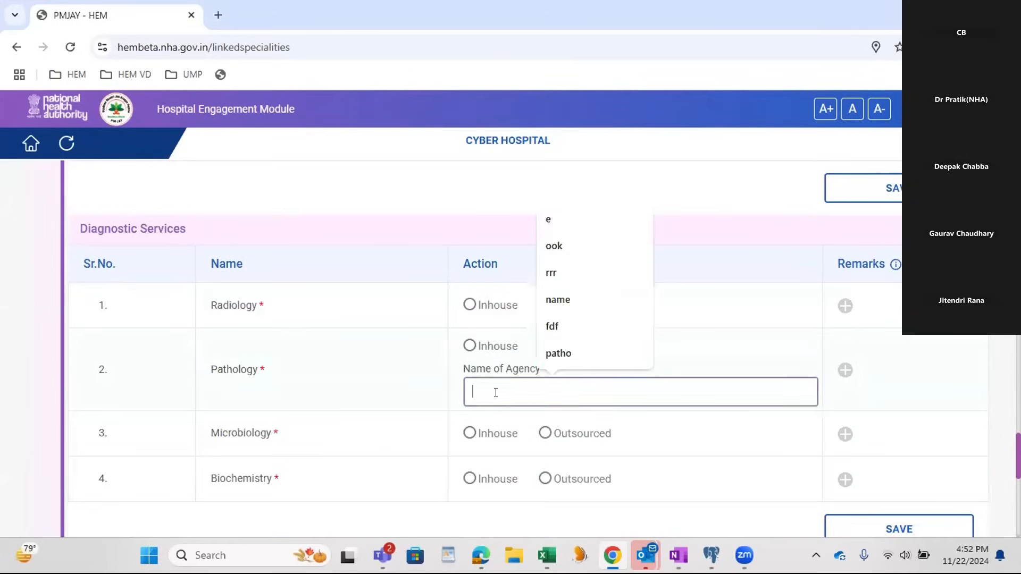
type("pharmacy")
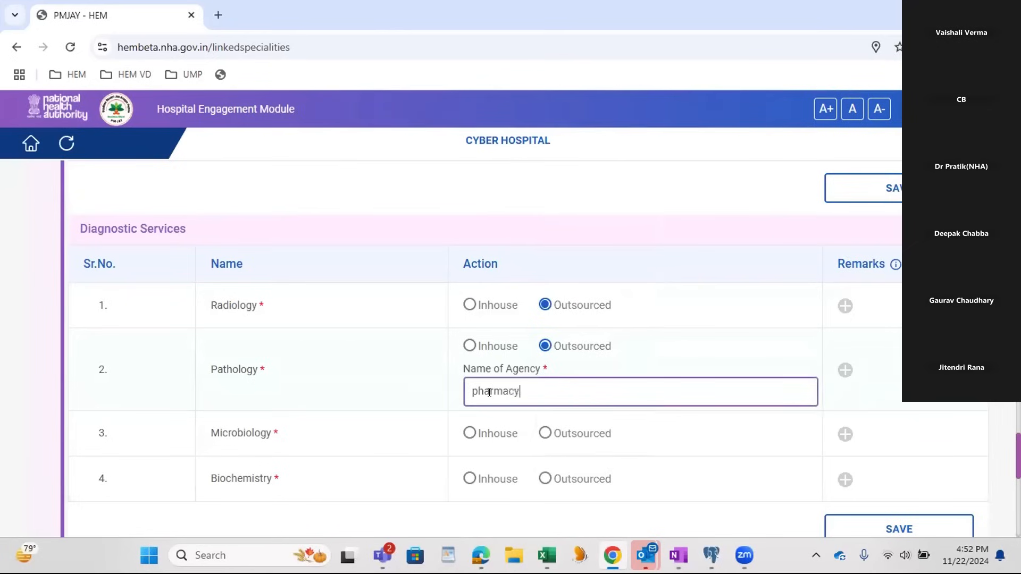
left_click(494, 434)
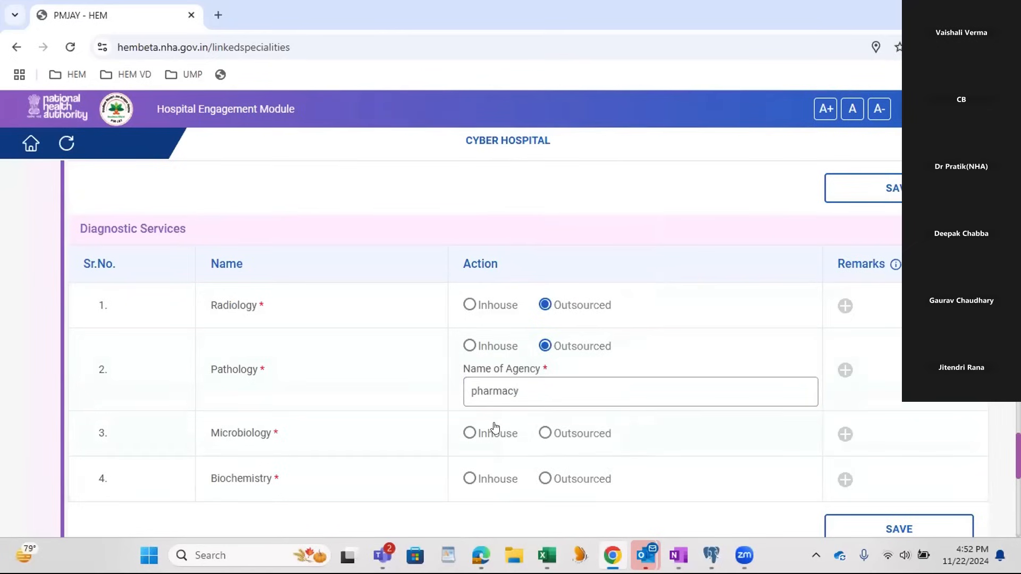
left_click(484, 483)
left_click(856, 523)
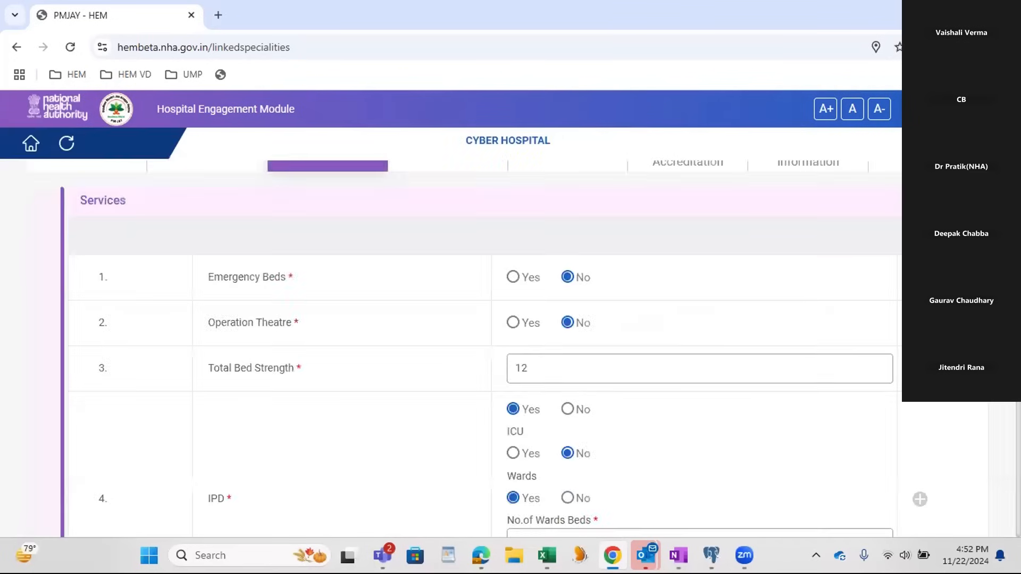
Step: In Biomedical Waste Management, set Waste Management Type to Outsourced and Central Collection Centre to Yes
scroll(510, 346, "down", 14)
scroll(818, 355, "down", 15)
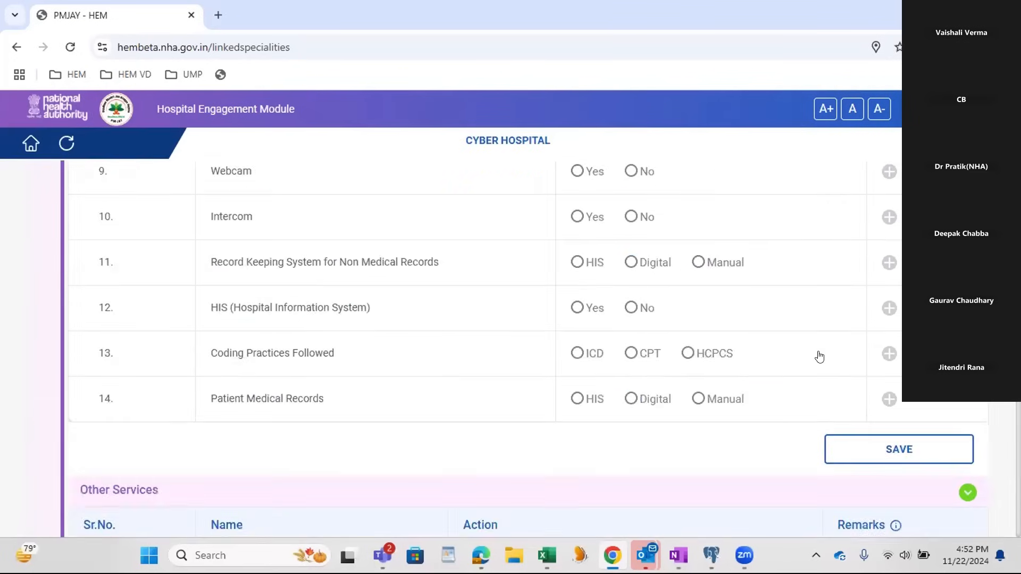
scroll(819, 355, "down", 12)
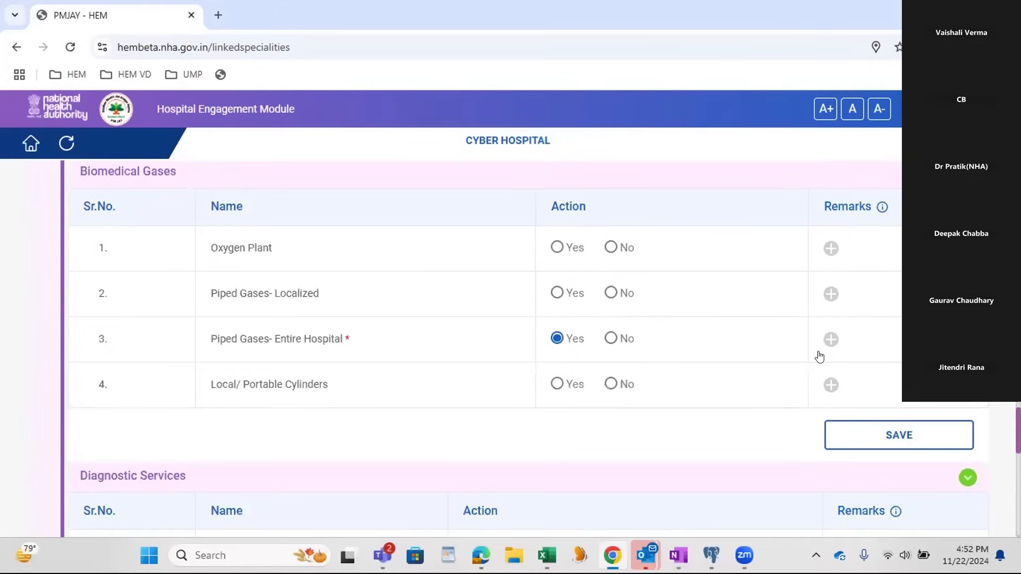
scroll(816, 354, "up", 4)
scroll(745, 328, "down", 4)
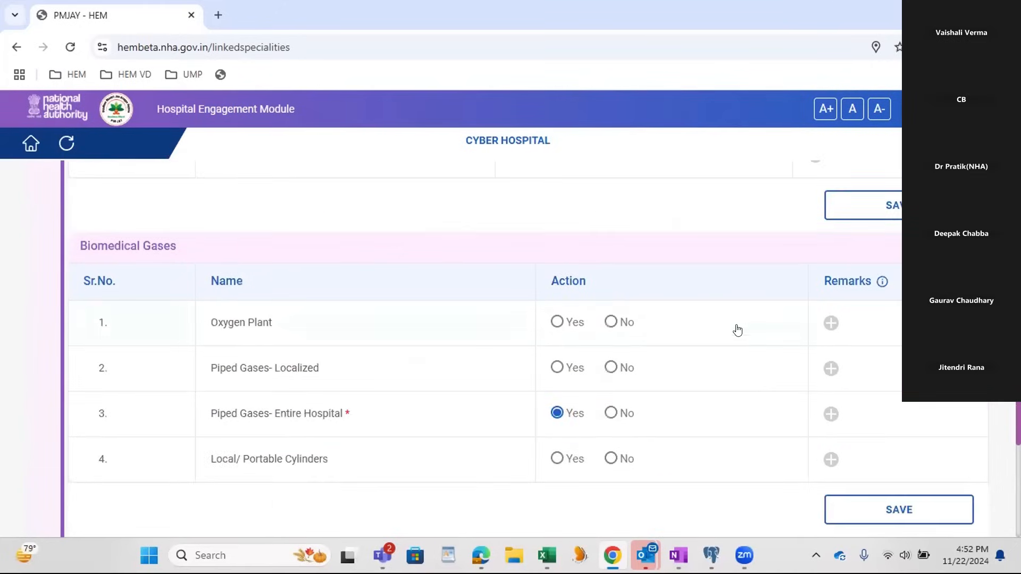
scroll(668, 321, "down", 8)
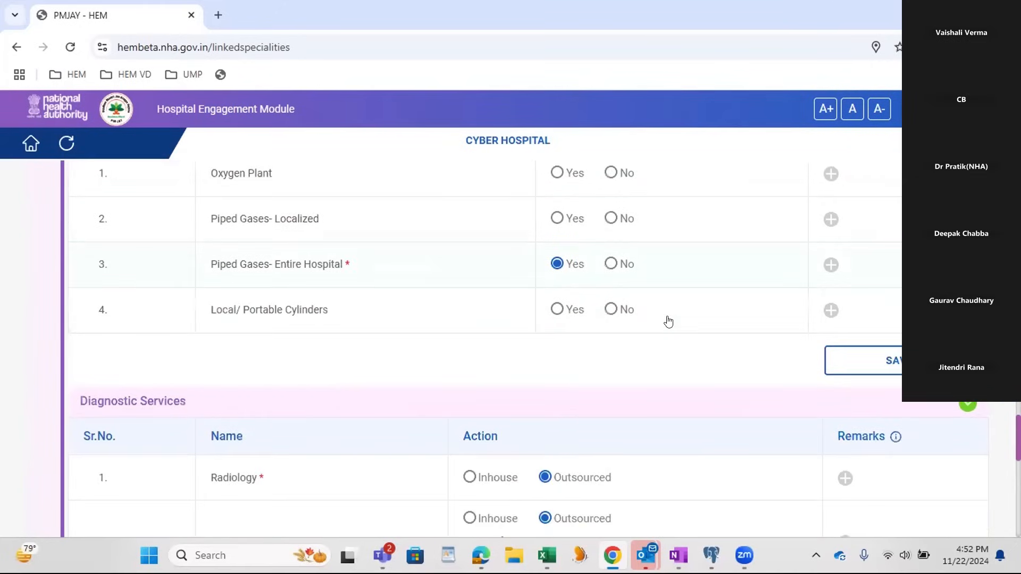
scroll(669, 322, "down", 3)
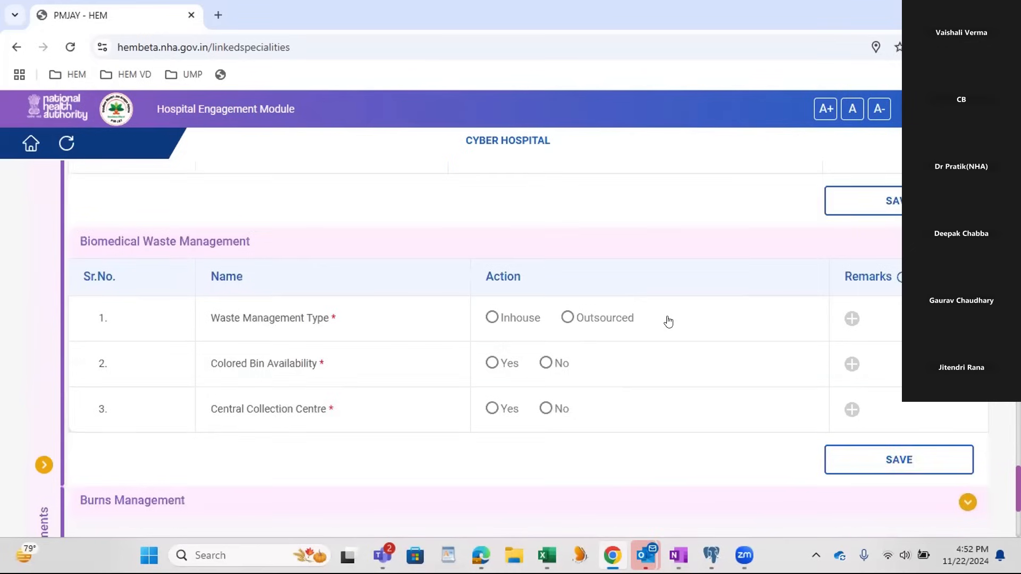
left_click(566, 294)
left_click(492, 386)
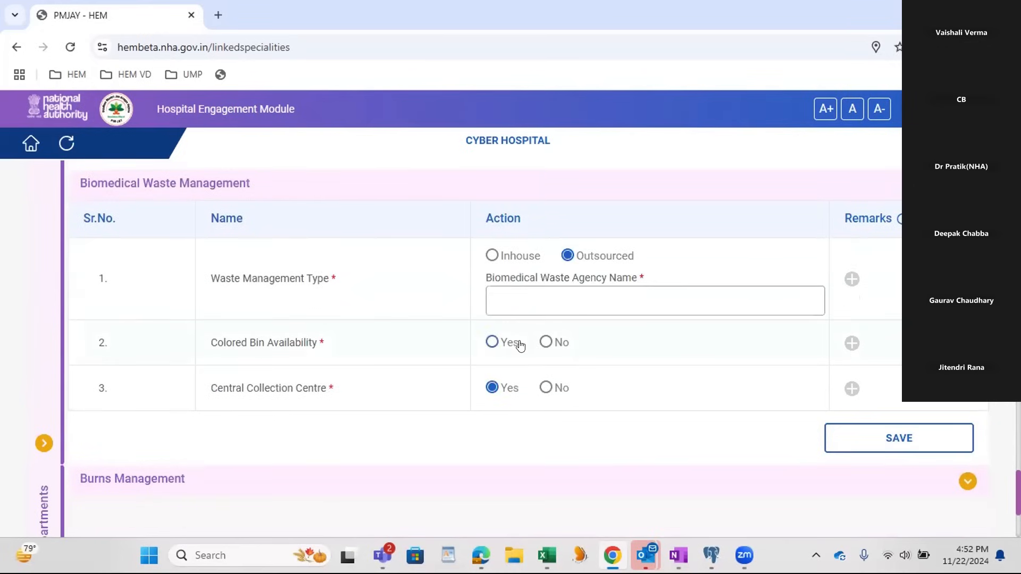
Step: Enter "agency name" as the biomedical waste agency, set Colored Bin Availability to Yes, and save the section
left_click(499, 305)
type("cy name")
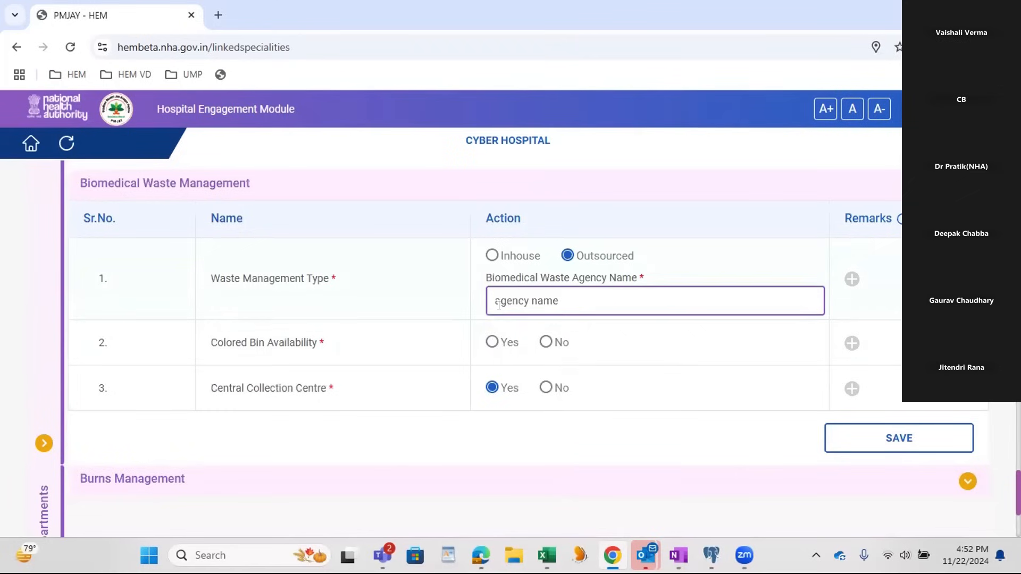
left_click(492, 342)
left_click(901, 447)
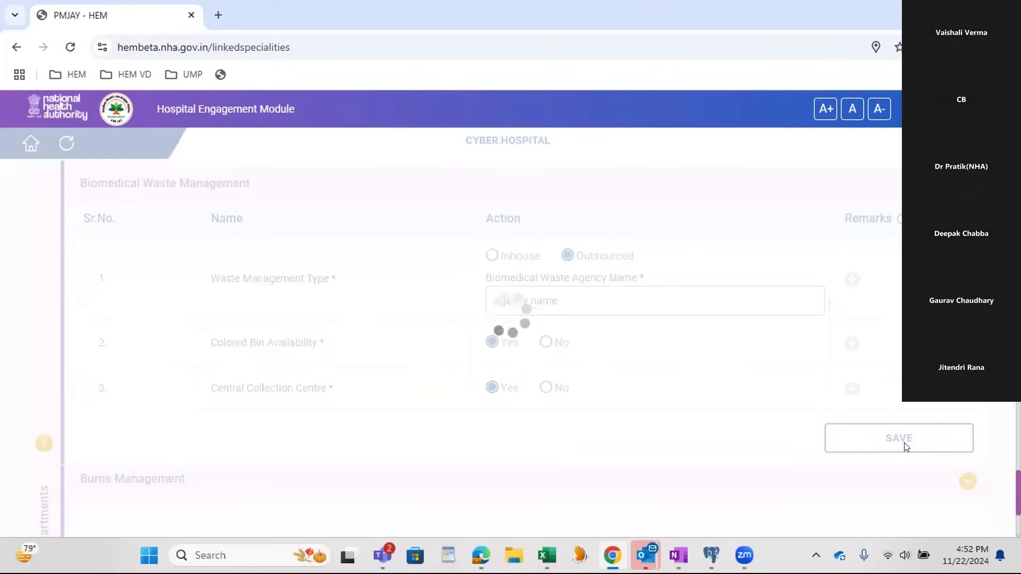
Step: In Burns Management, set Isolation/Burns Ward to Yes with 2 beds, Multipara Monitors to No and Ventilator to Yes, and save
scroll(296, 411, "down", 4)
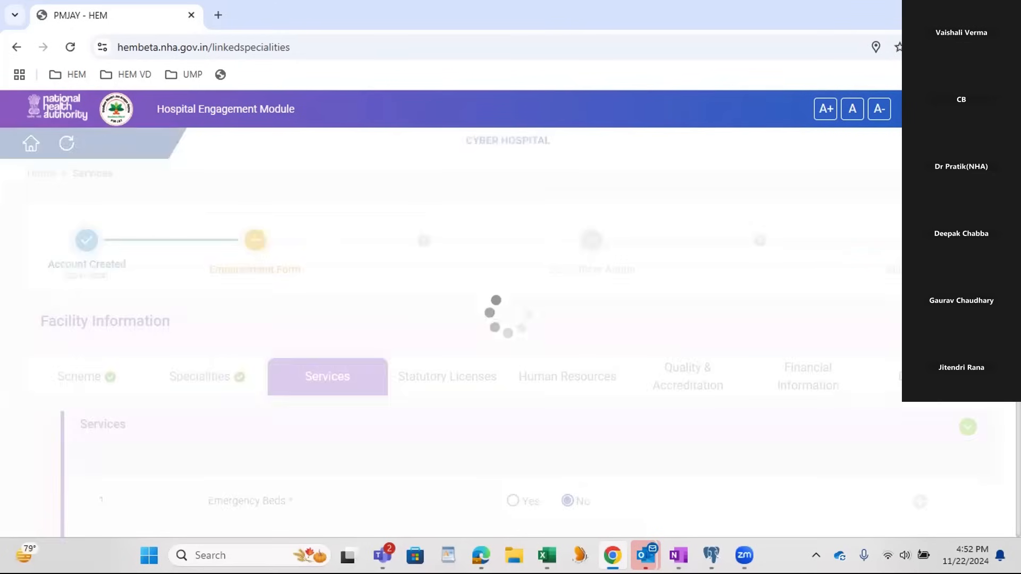
left_click_drag(1017, 399, 986, 522)
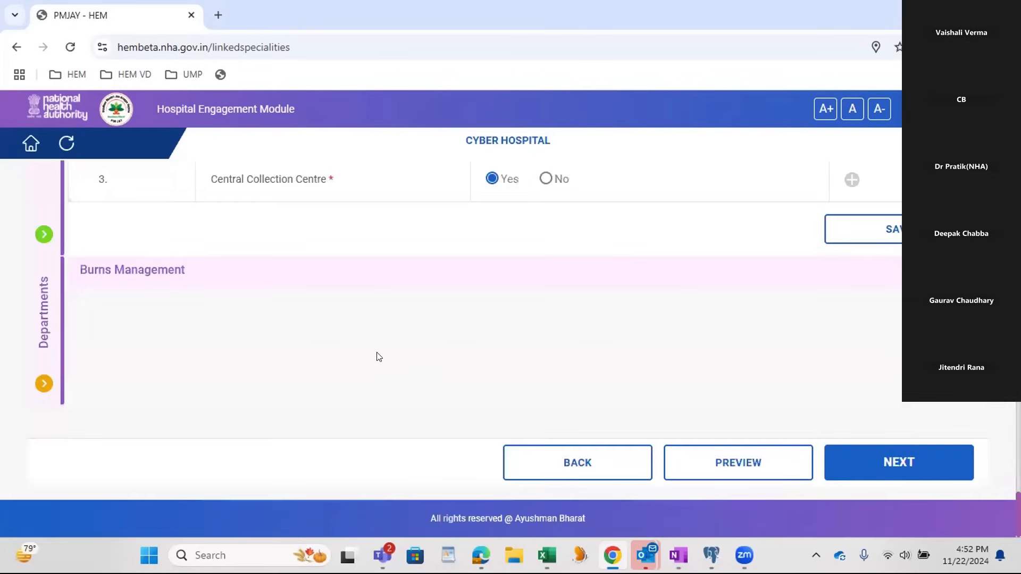
scroll(379, 356, "up", 2)
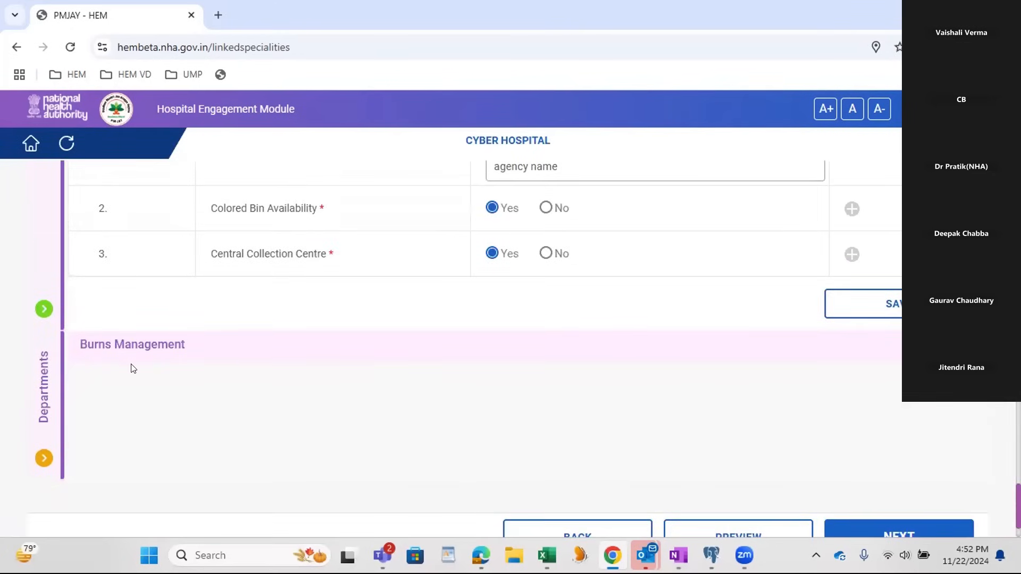
left_click(433, 353)
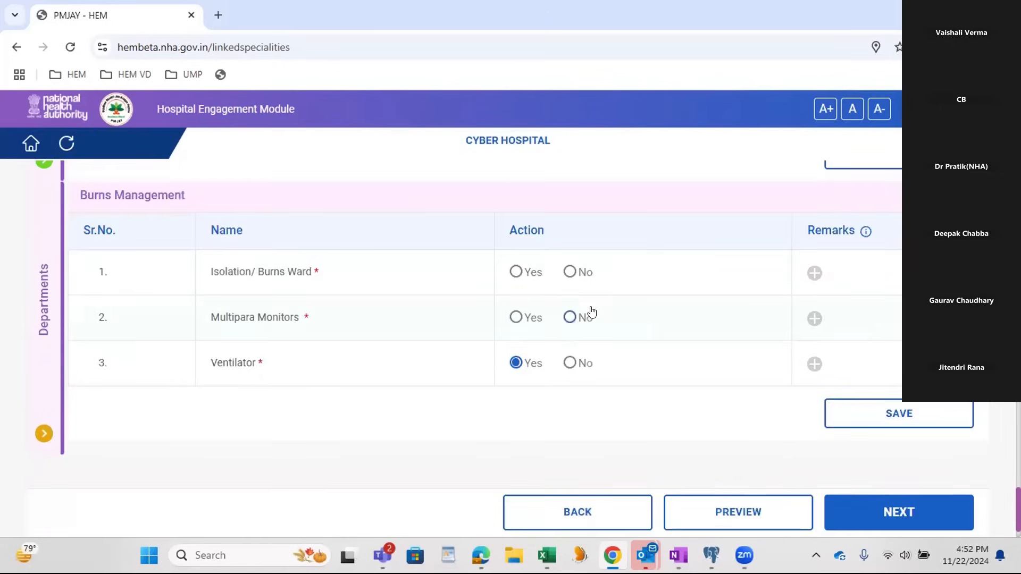
left_click(516, 271)
left_click(563, 310)
type("2")
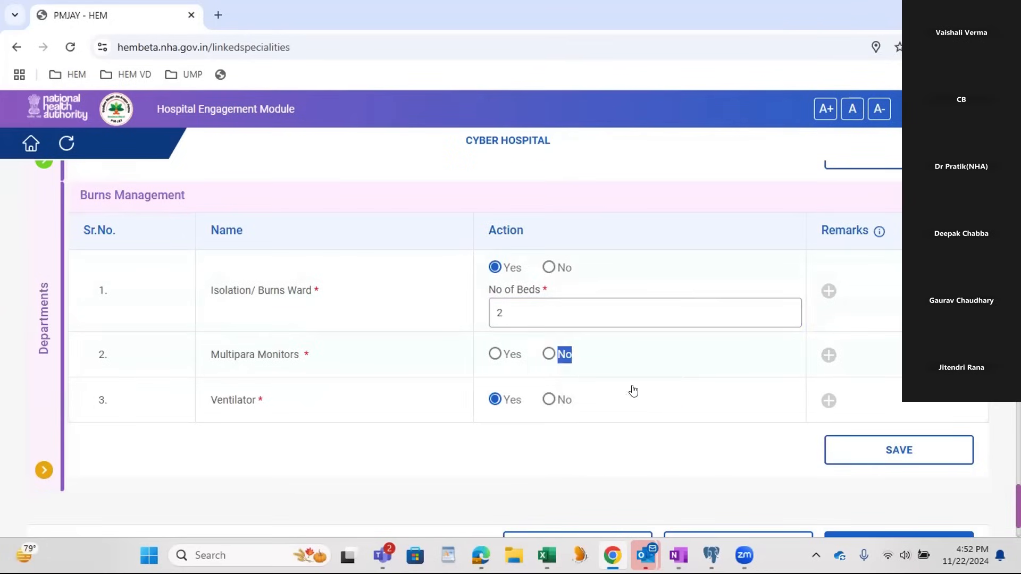
left_click(548, 354)
left_click(906, 451)
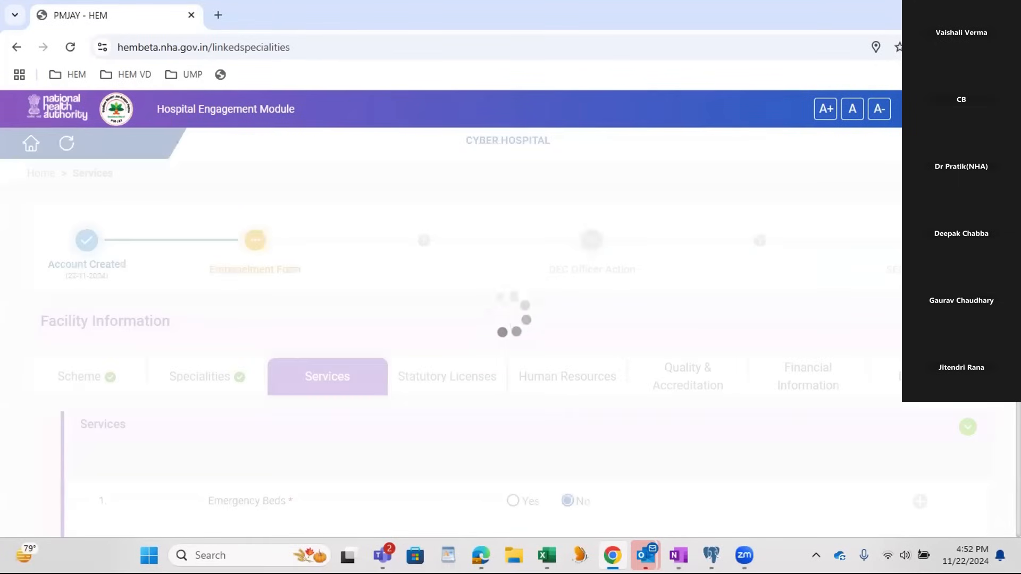
Step: Proceed to the Statutory Licenses section and review its Building & Infrastructure and Registrations and Certificates entries
scroll(478, 319, "down", 20)
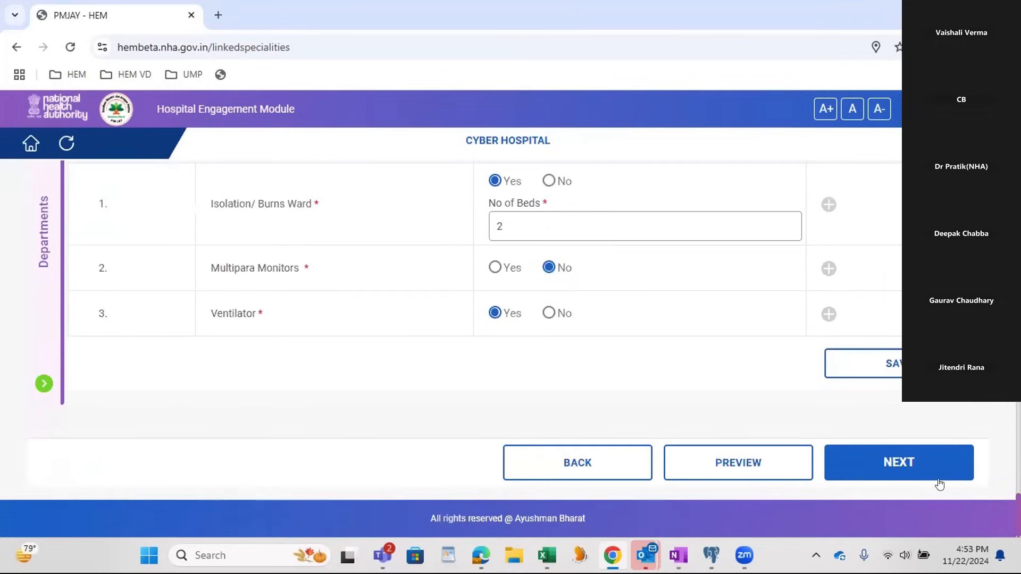
left_click(859, 468)
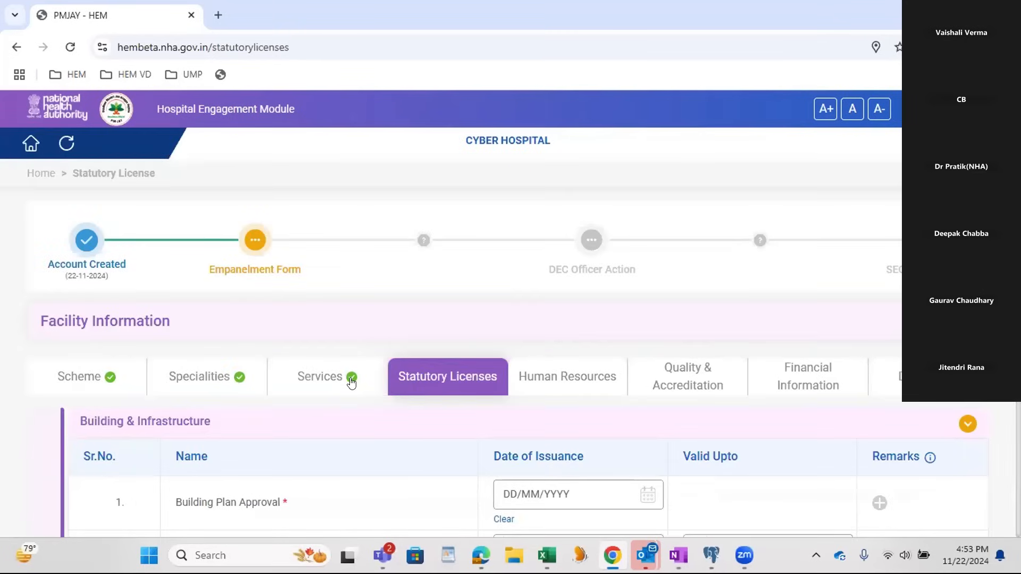
scroll(351, 380, "down", 2)
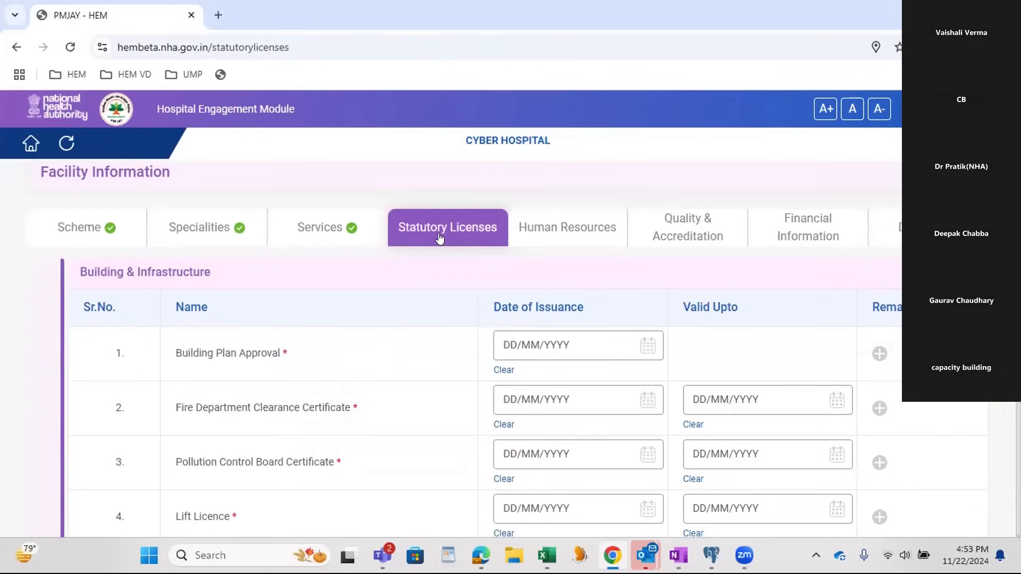
scroll(439, 238, "down", 1)
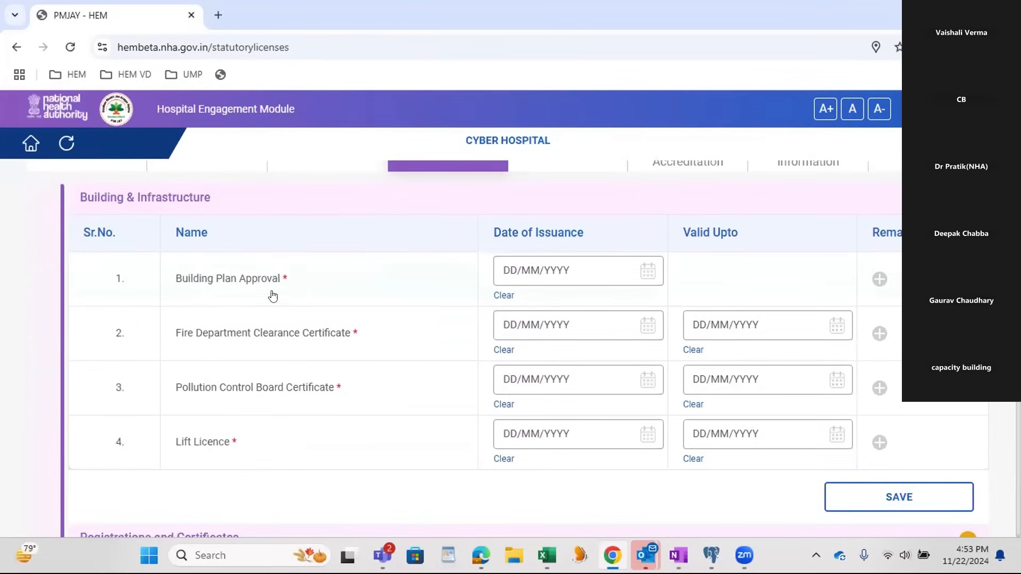
scroll(175, 218, "down", 2)
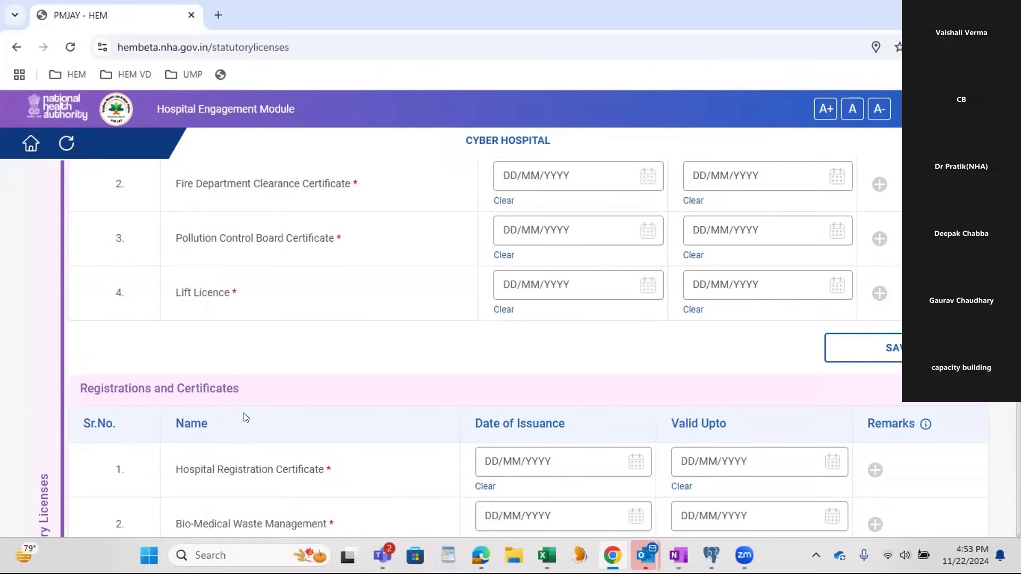
scroll(262, 400, "up", 2)
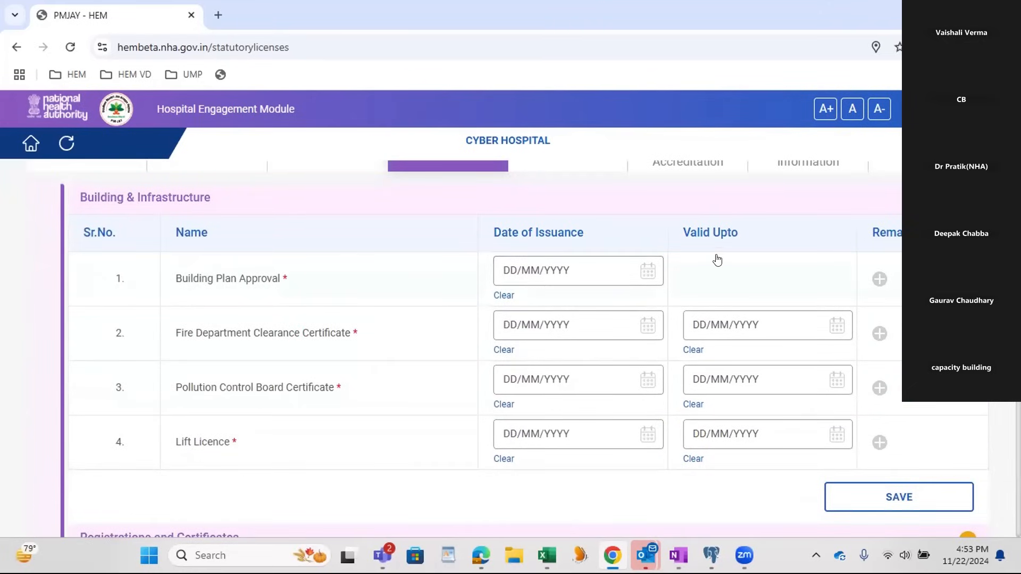
Step: Set the Building Plan Approval issuance date to 04/11/2024 and the Fire Department Clearance Certificate dates to 05/11/2024 through 22/11/2024
left_click(546, 281)
left_click(531, 402)
left_click(553, 321)
left_click(559, 456)
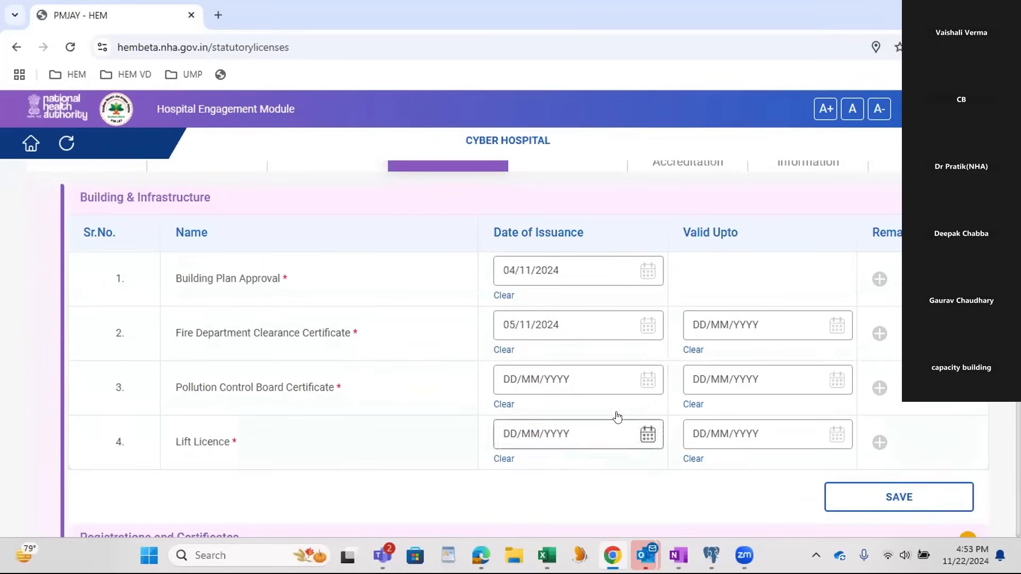
left_click(761, 340)
left_click(822, 499)
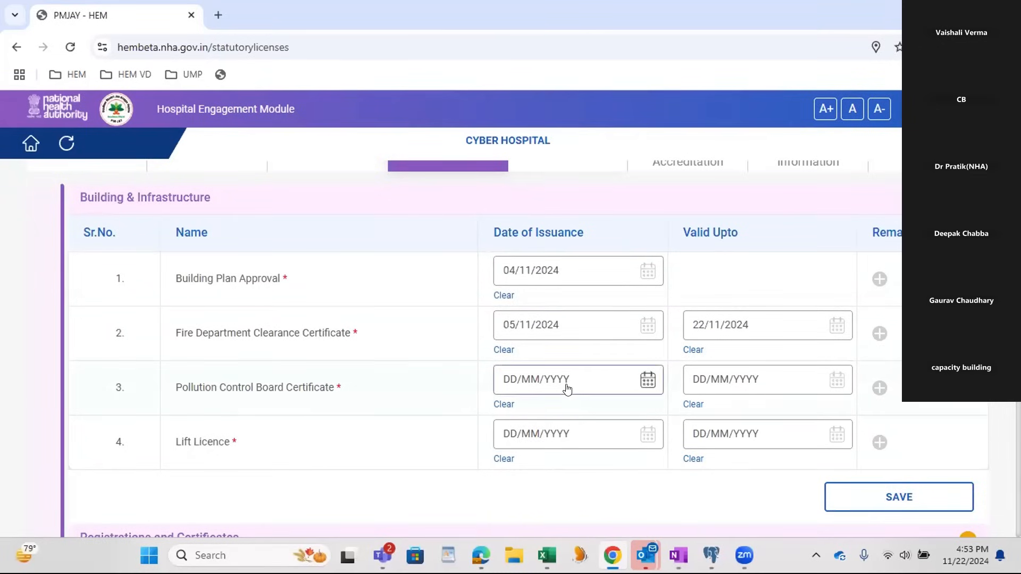
Step: Set the Pollution Control Board Certificate's issuance date to 04/11/2024 and its validity end to 26/11/2024
left_click(567, 385)
left_click(537, 506)
left_click(773, 381)
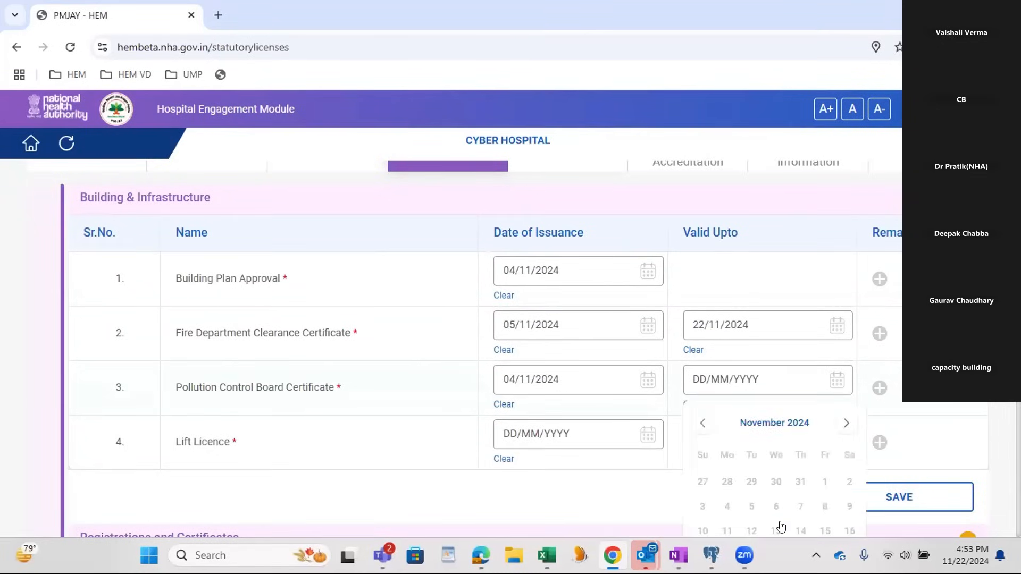
scroll(774, 499, "down", 1)
left_click(751, 505)
Step: Set the Lift Licence dates to 05/11/2024 through 22/11/2024 and save the Building & Infrastructure entries
left_click(580, 367)
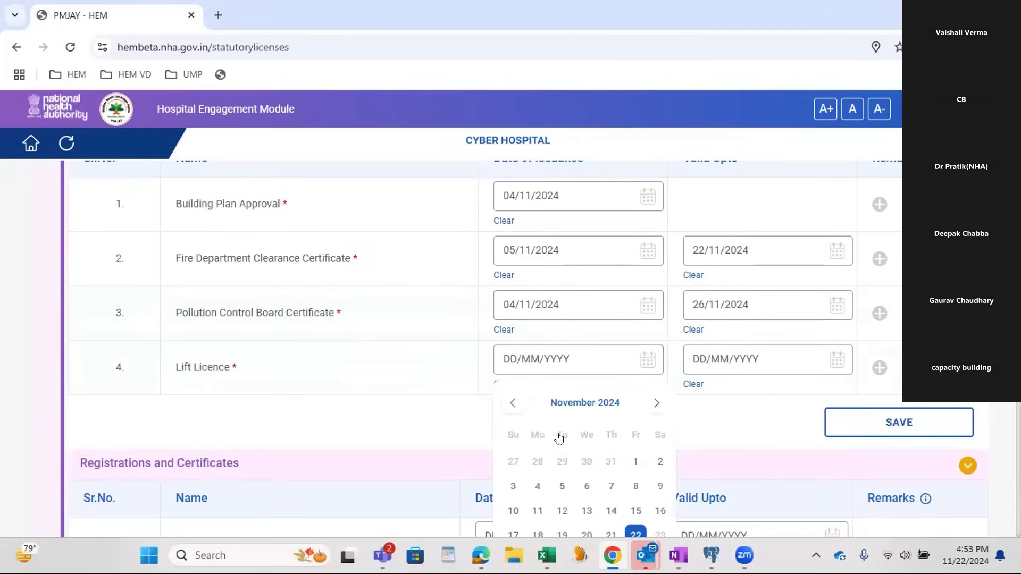
left_click(560, 488)
left_click(764, 359)
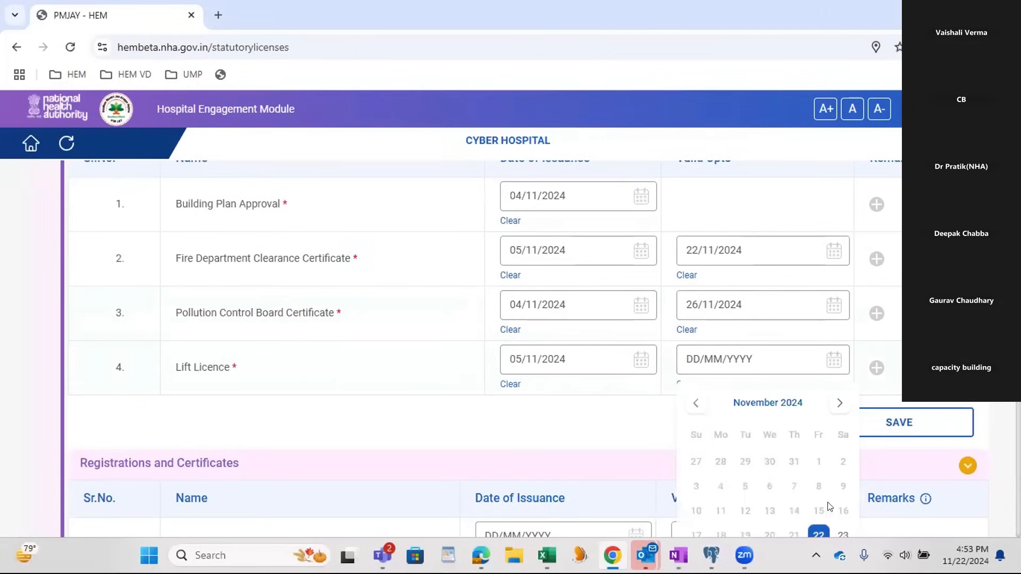
left_click(814, 533)
left_click(895, 430)
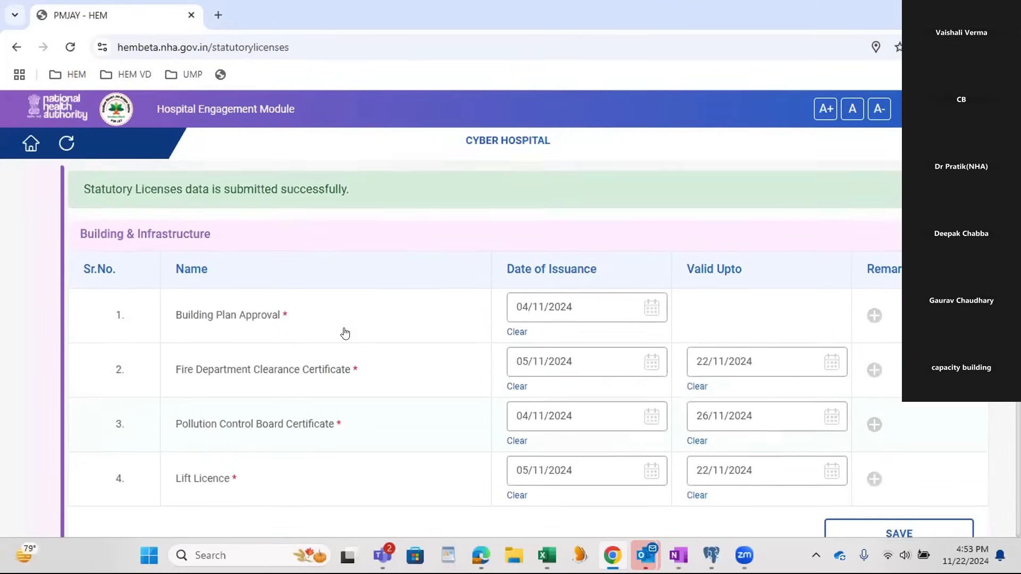
Step: Under Registrations and Certificates, set the Hospital Registration Certificate's issuance date to 04/11/2024 and its validity end to 22/11/2024
scroll(381, 273, "down", 5)
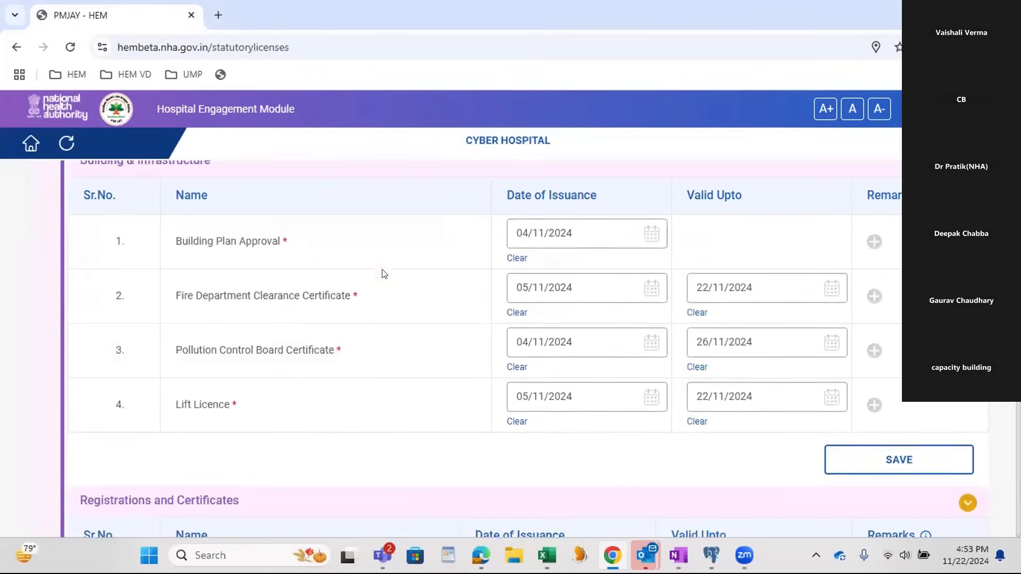
scroll(405, 366, "down", 3)
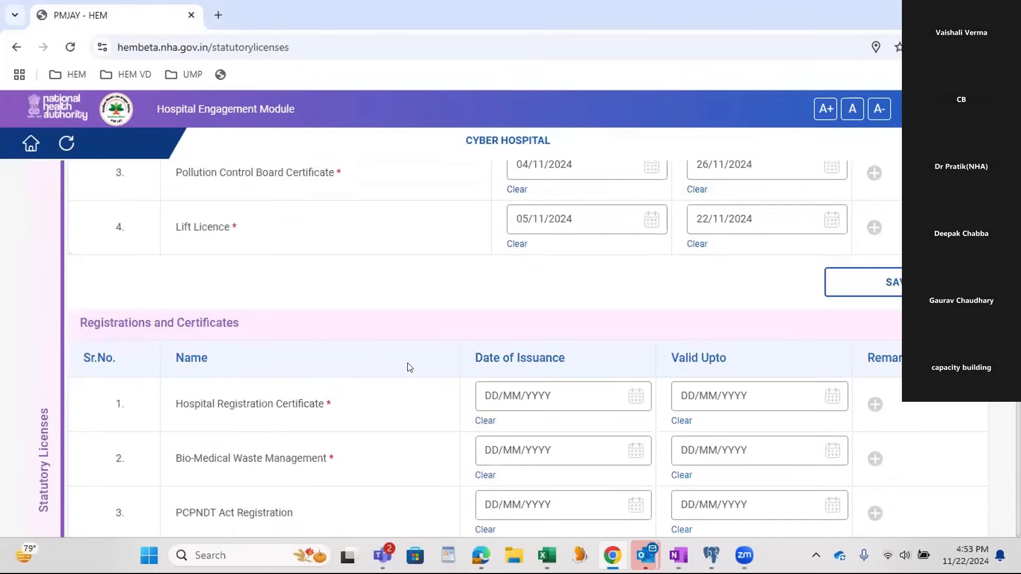
scroll(474, 377, "down", 2)
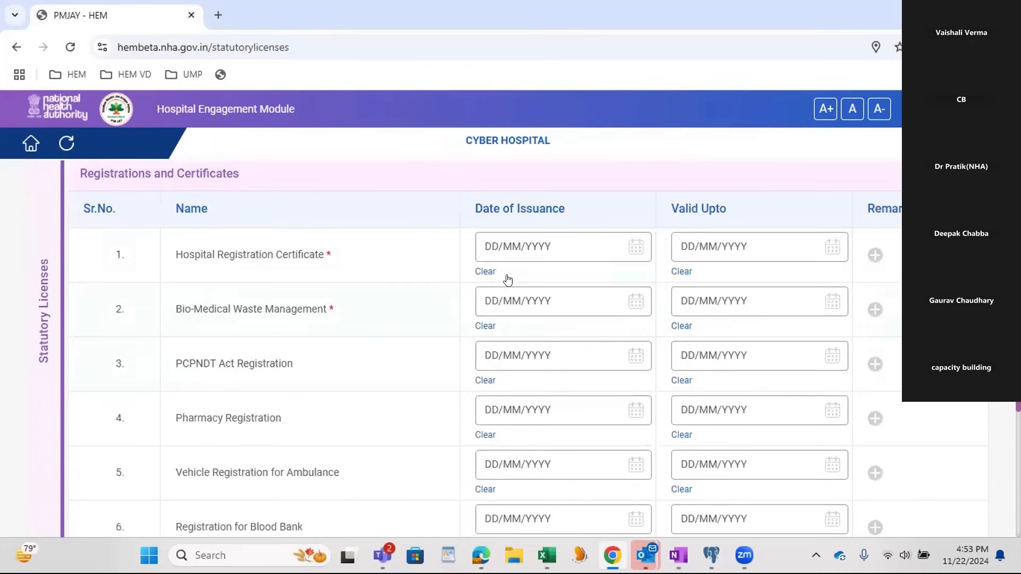
left_click(519, 246)
left_click(511, 372)
left_click(712, 250)
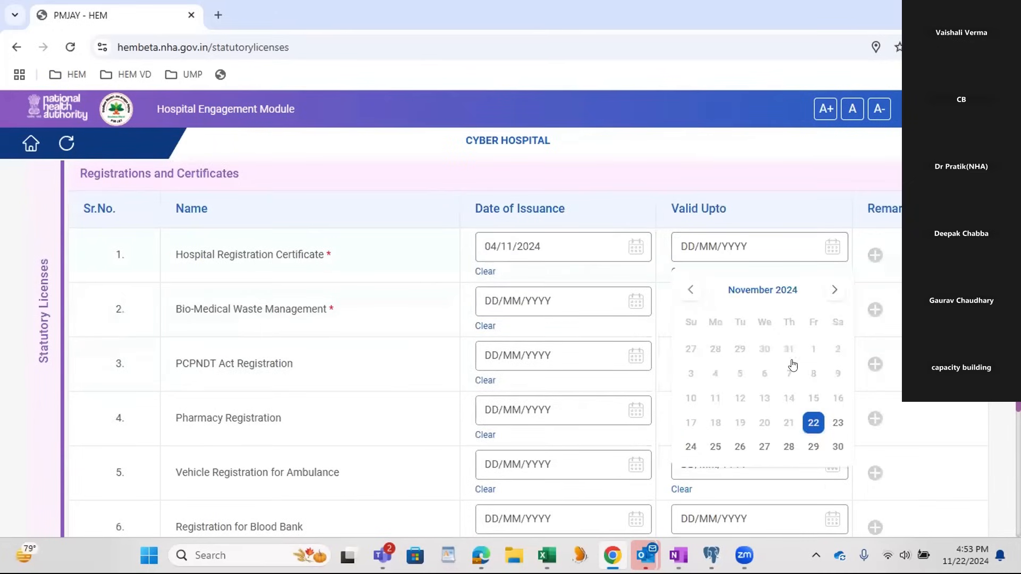
left_click(808, 423)
Step: Set the Bio-Medical Waste Management issuance date to 04/11/2024 and its validity end to 22/11/2024
left_click(487, 308)
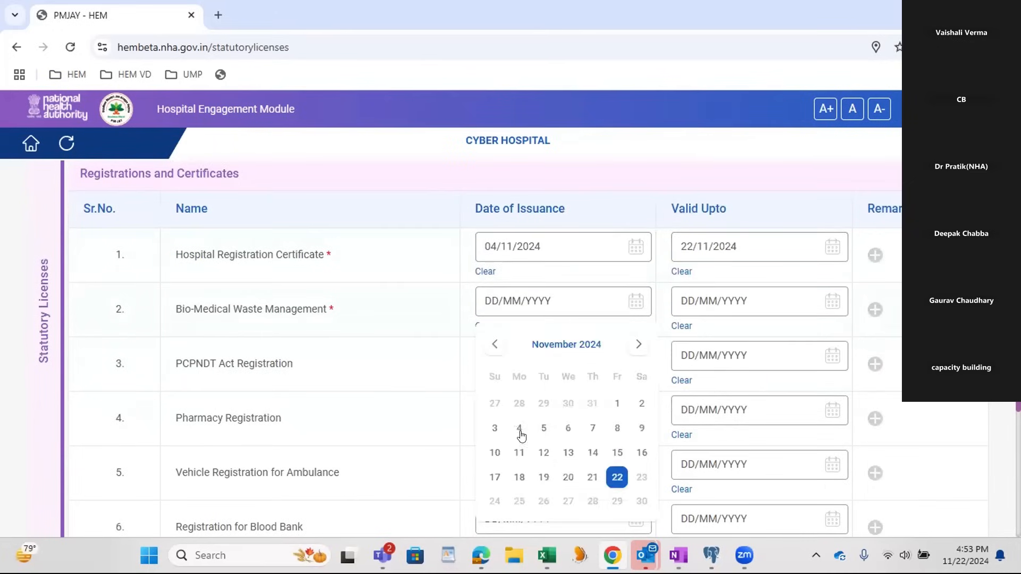
left_click(520, 428)
left_click(747, 308)
left_click(801, 474)
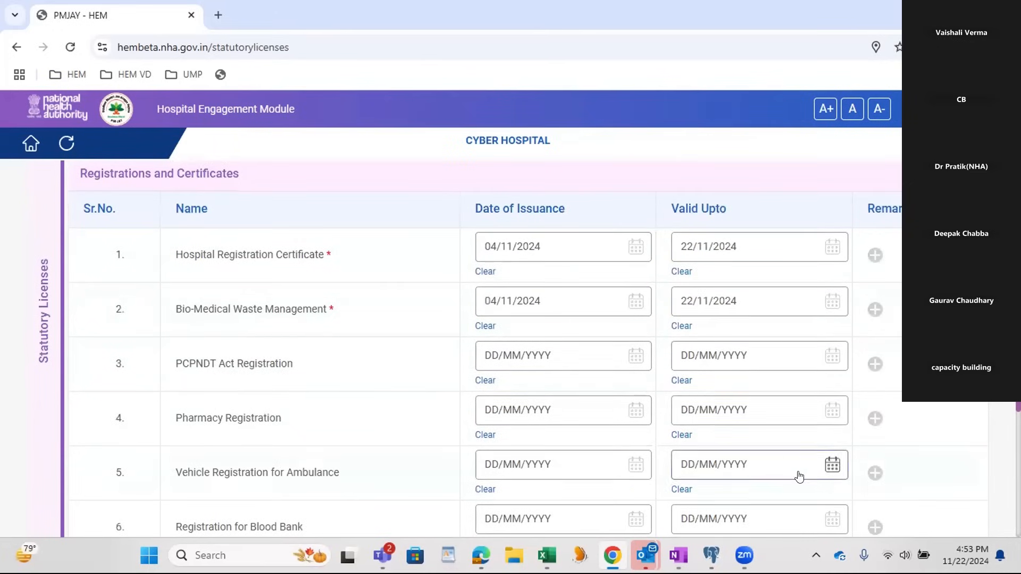
Step: Save the Registrations and Certificates entries and proceed to the Human Resources section
scroll(715, 402, "down", 2)
scroll(713, 401, "down", 3)
scroll(699, 394, "up", 5)
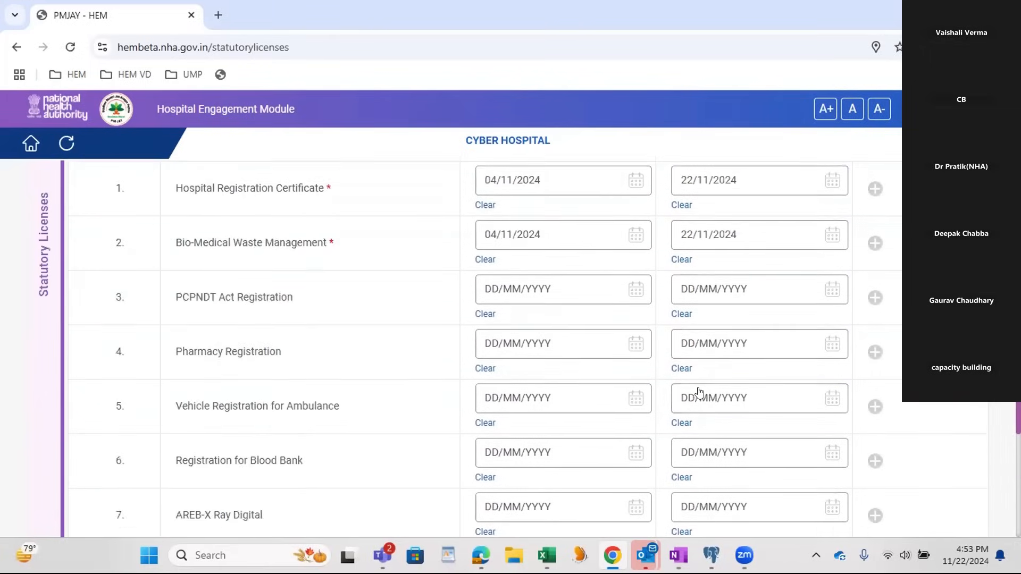
scroll(291, 307, "down", 2)
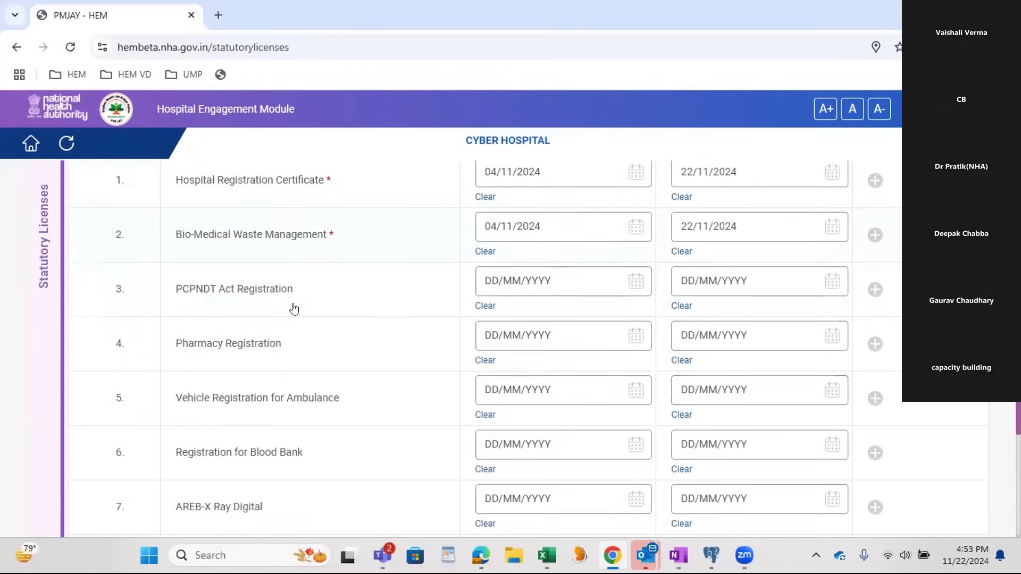
scroll(314, 319, "down", 4)
scroll(332, 332, "down", 1)
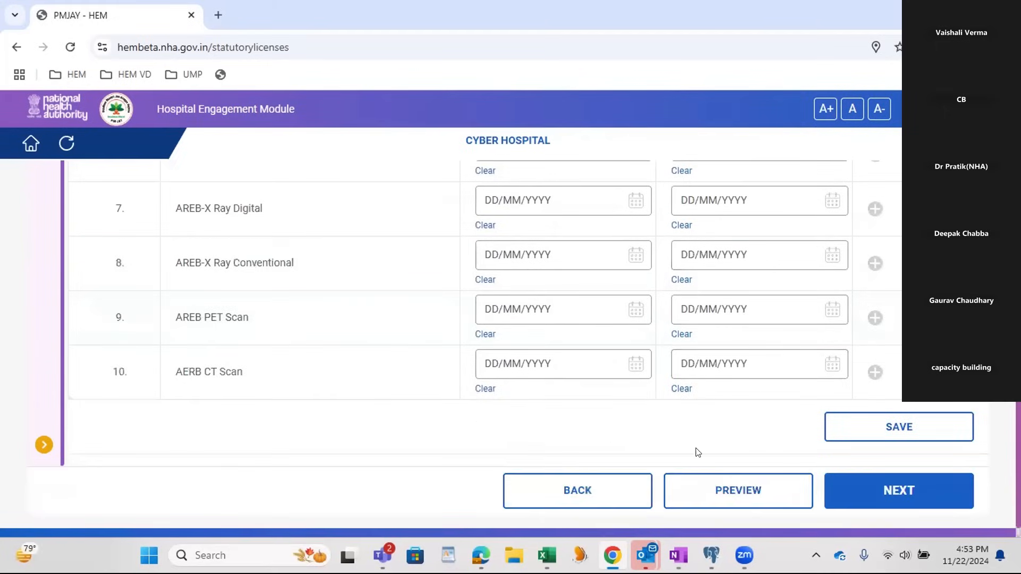
left_click(922, 424)
scroll(741, 406, "up", 6)
scroll(768, 400, "down", 10)
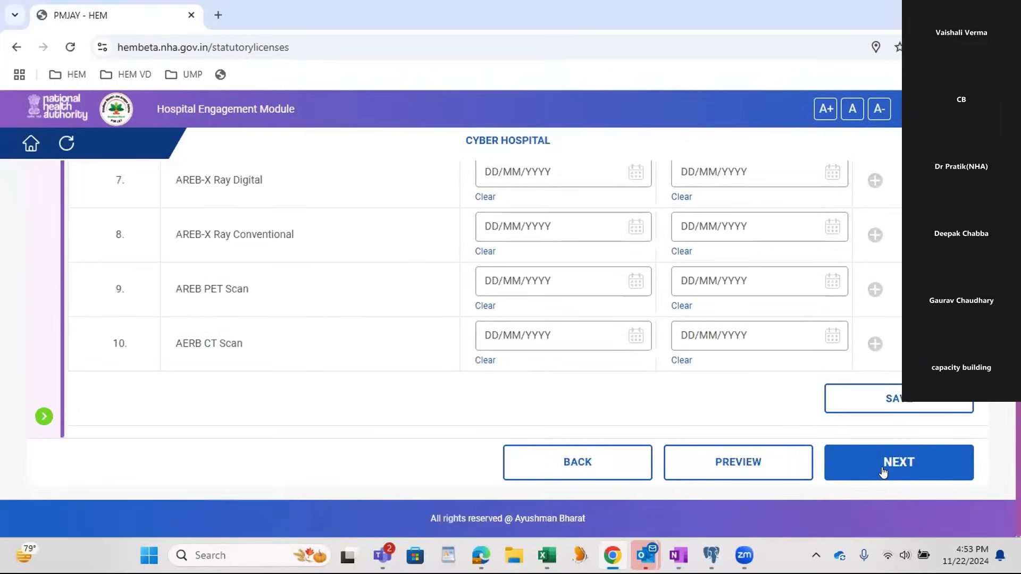
left_click(883, 472)
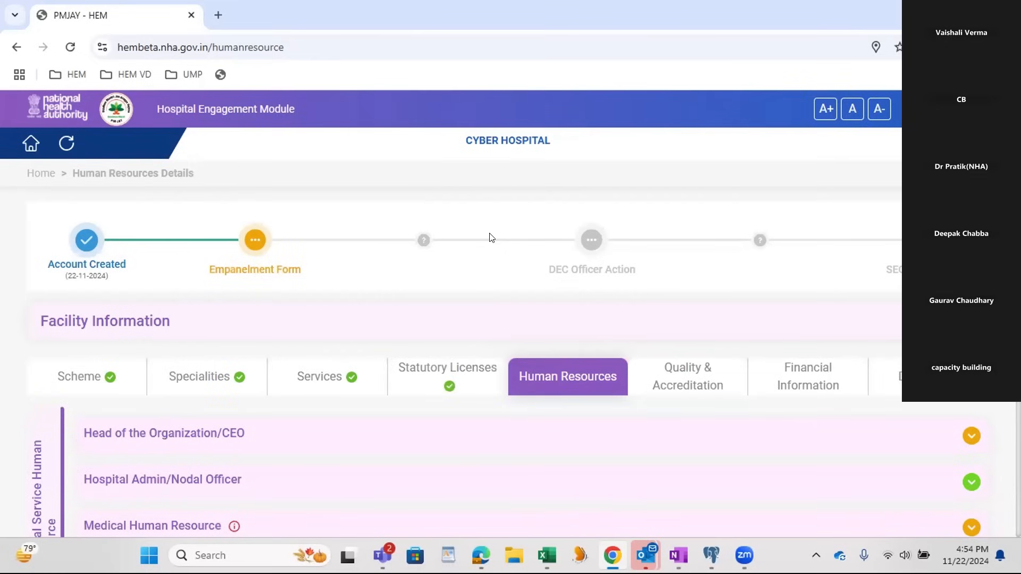
Step: In the Head of the Organization/CEO details, enter "ceo" as the name and "desig name" as the designation
scroll(490, 238, "down", 2)
left_click(298, 355)
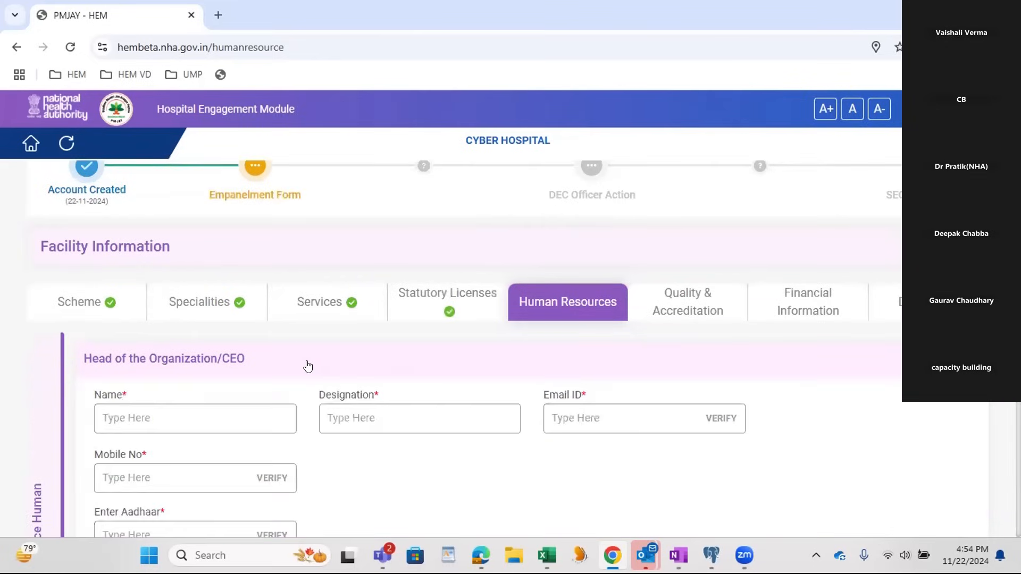
scroll(317, 366, "down", 1)
left_click(201, 340)
type("ce")
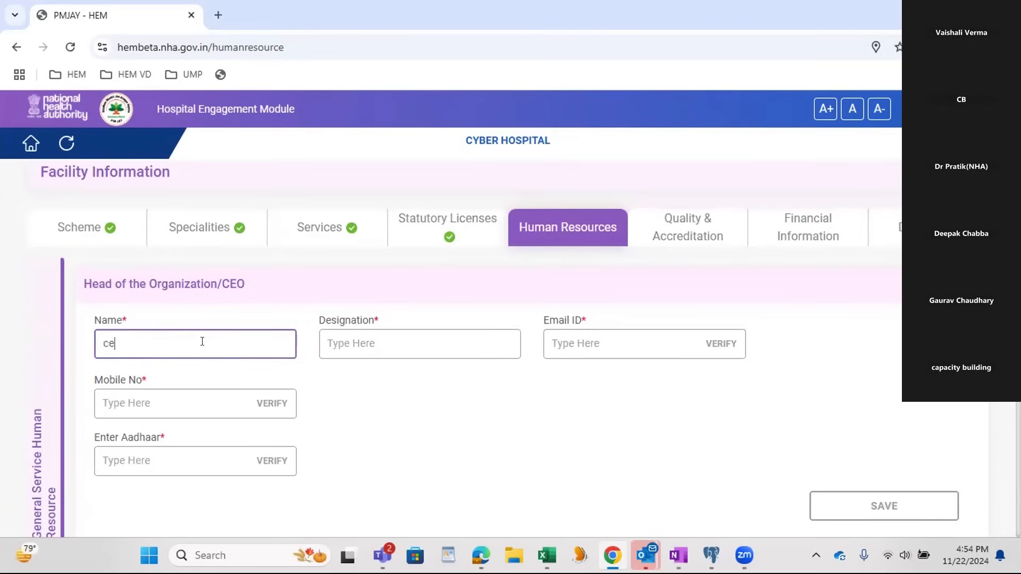
type("o")
key("Tab")
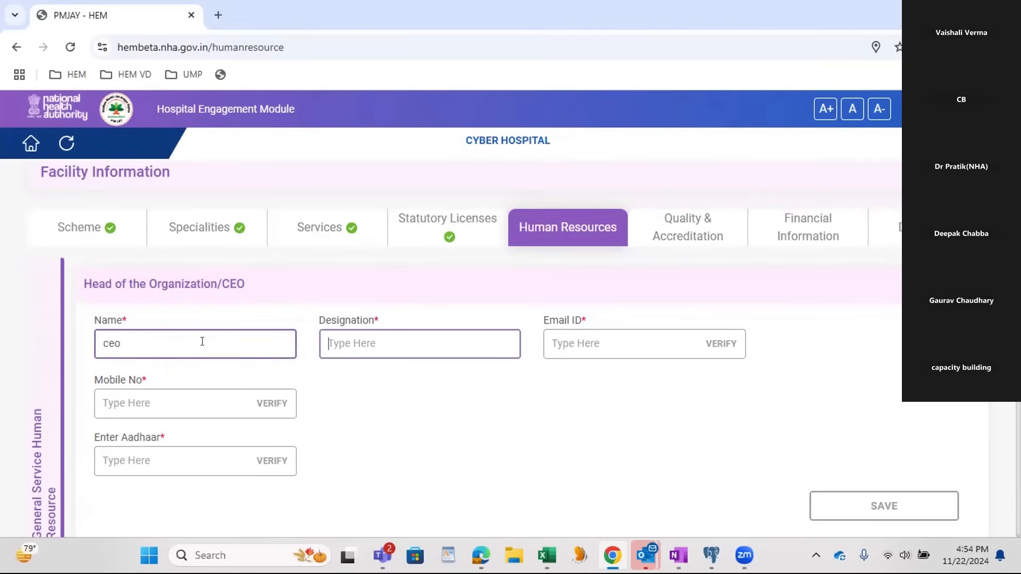
type("desi")
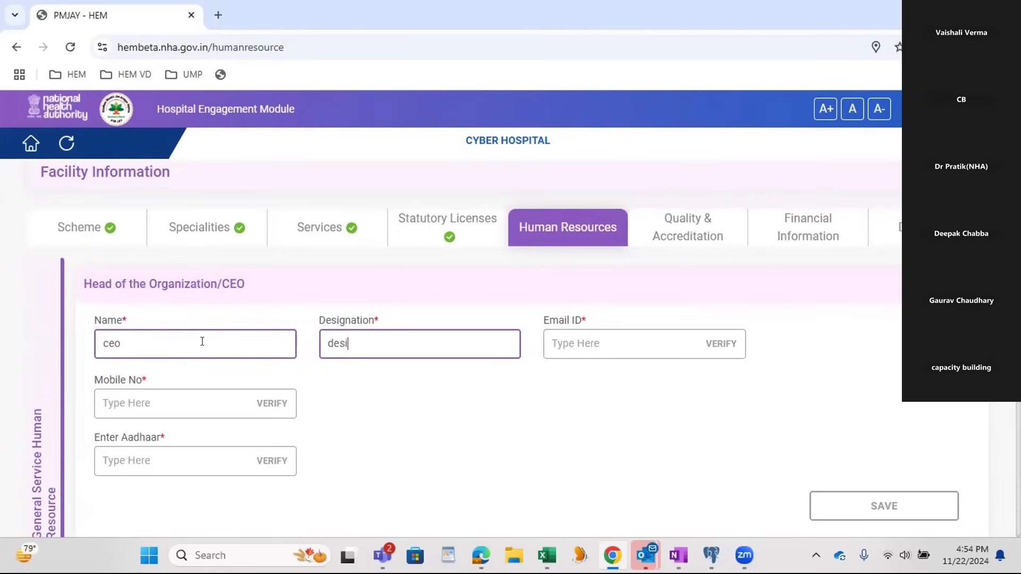
type("g name")
key("Tab")
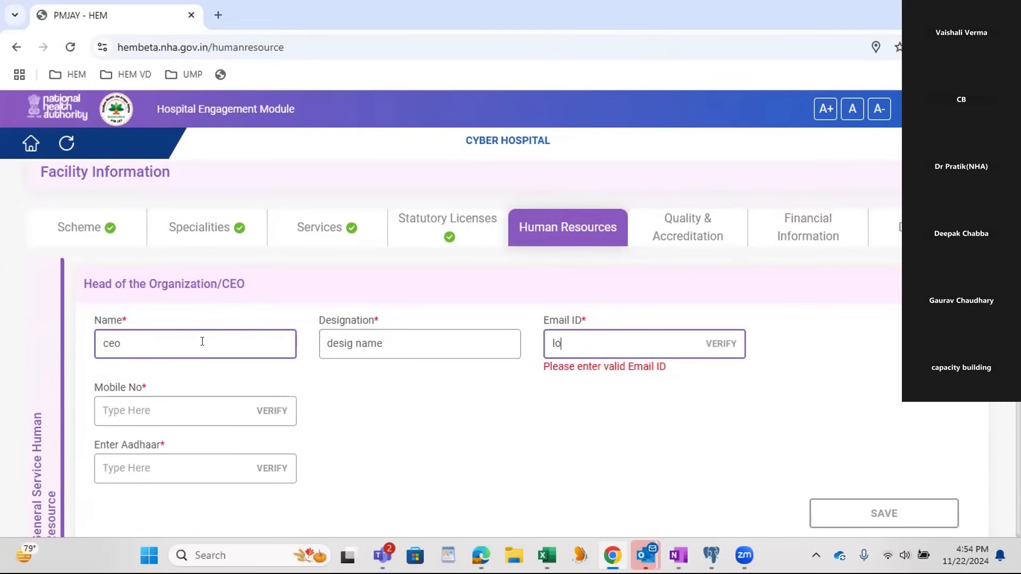
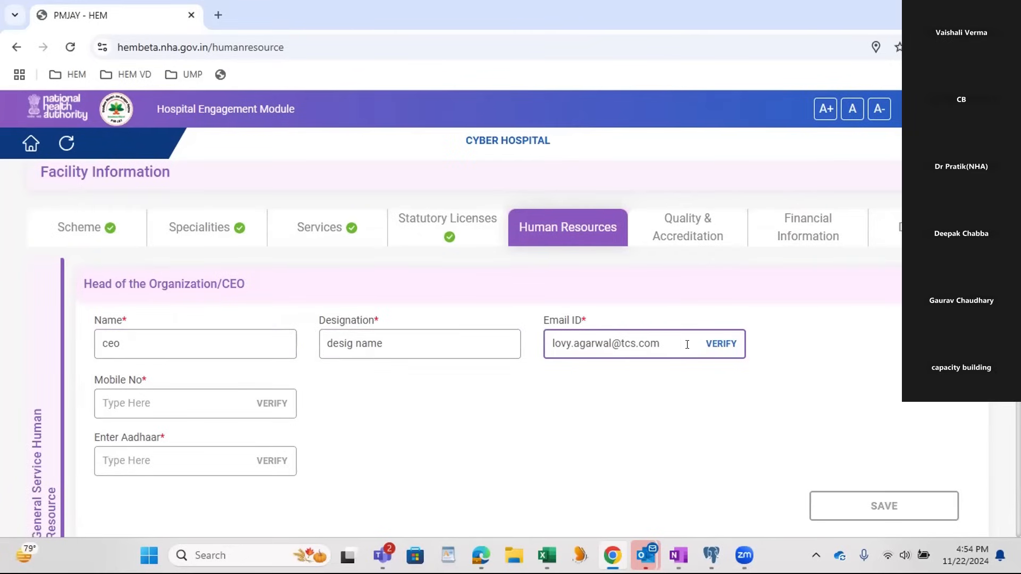
Step: Enter the CEO's email address and request a verification code for it
left_click(716, 345)
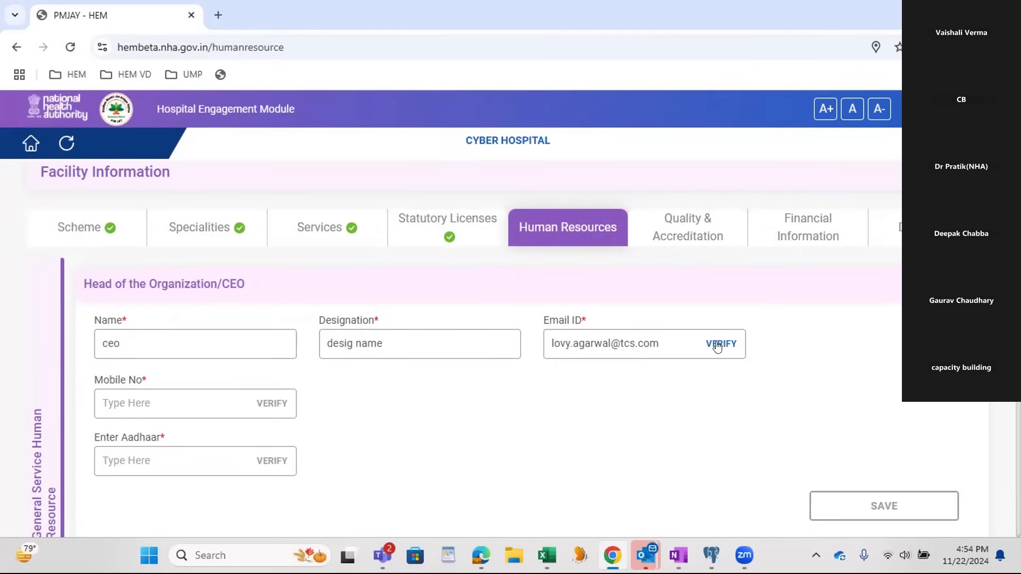
left_click(719, 344)
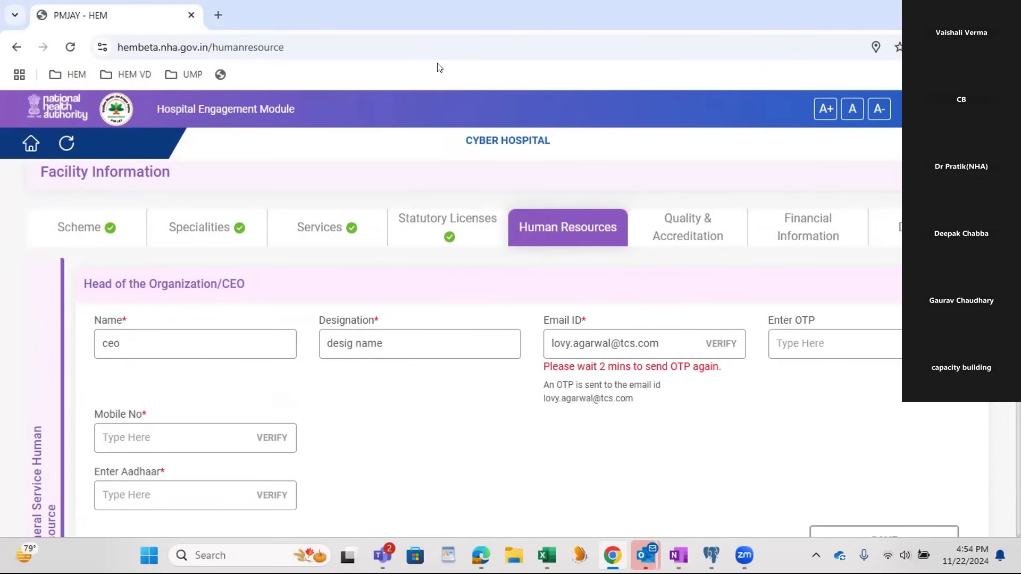
left_click(783, 348)
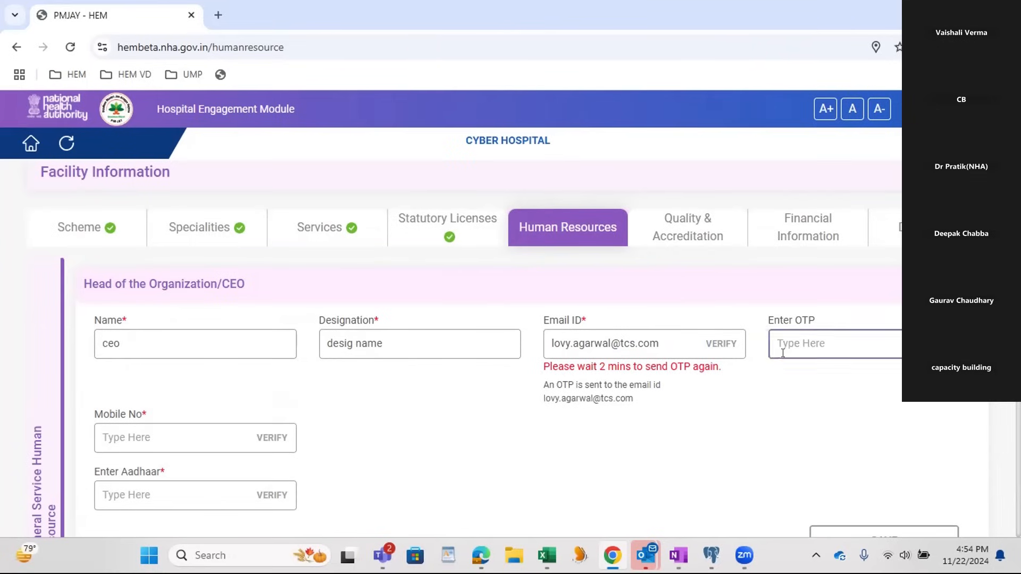
Step: Enter the CEO's mobile number and verify it with the one-time password sent to it
scroll(346, 431, "down", 1)
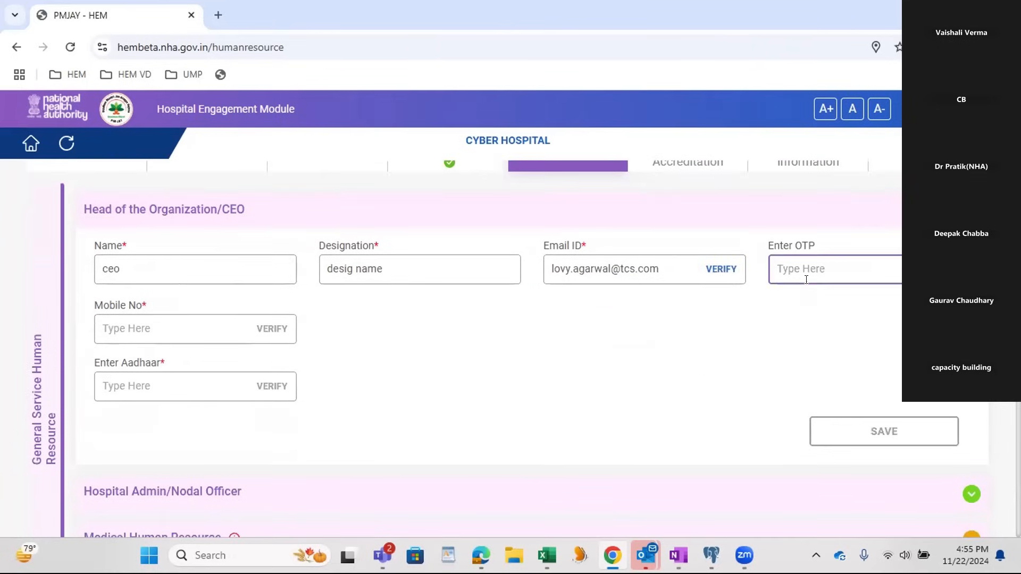
left_click(198, 330)
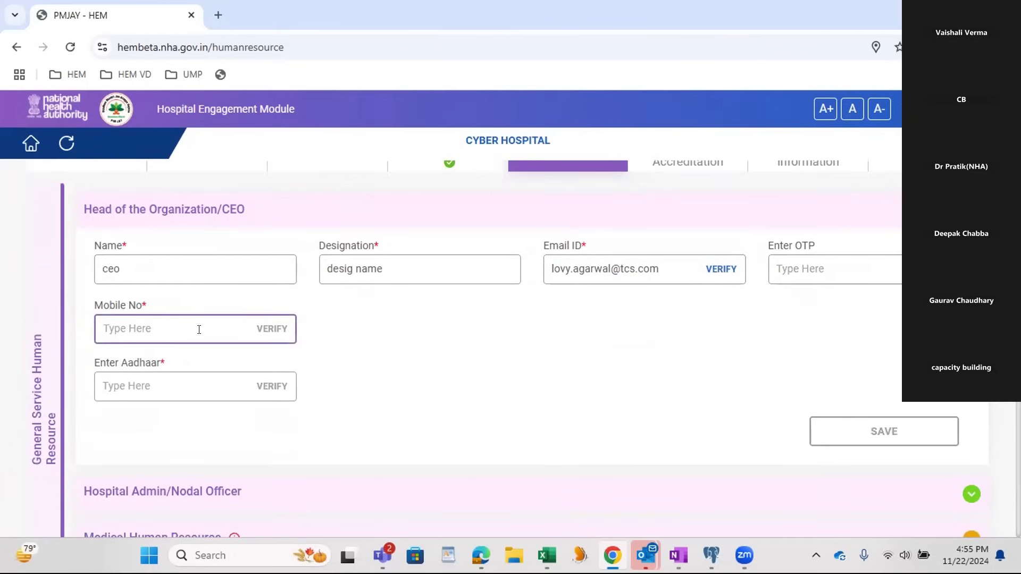
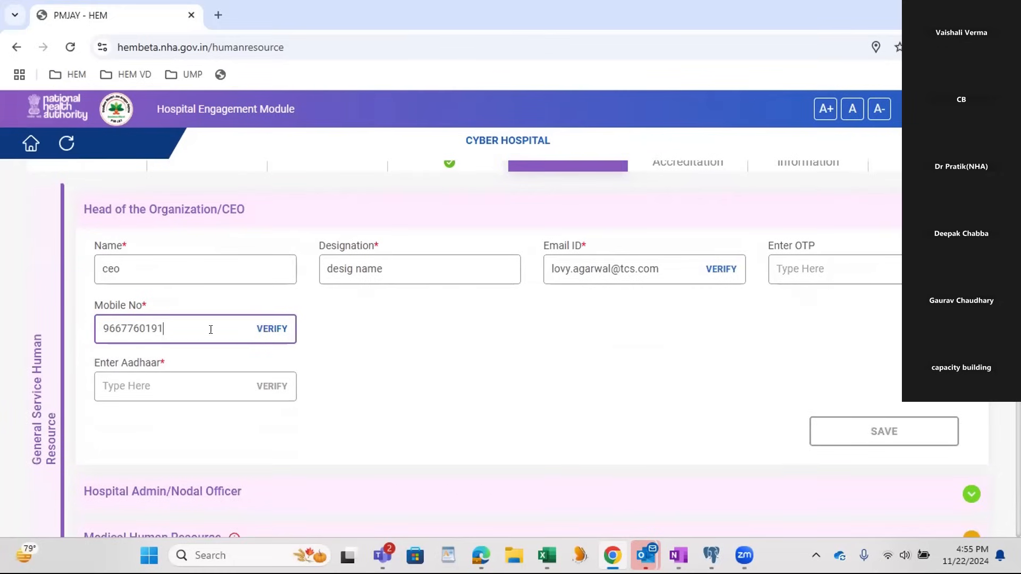
left_click(273, 330)
left_click(340, 328)
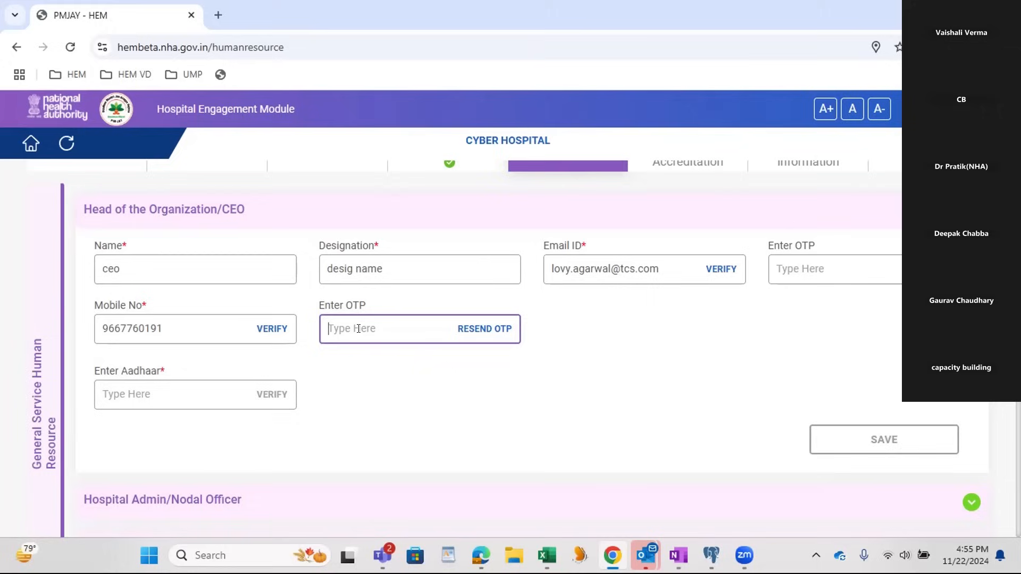
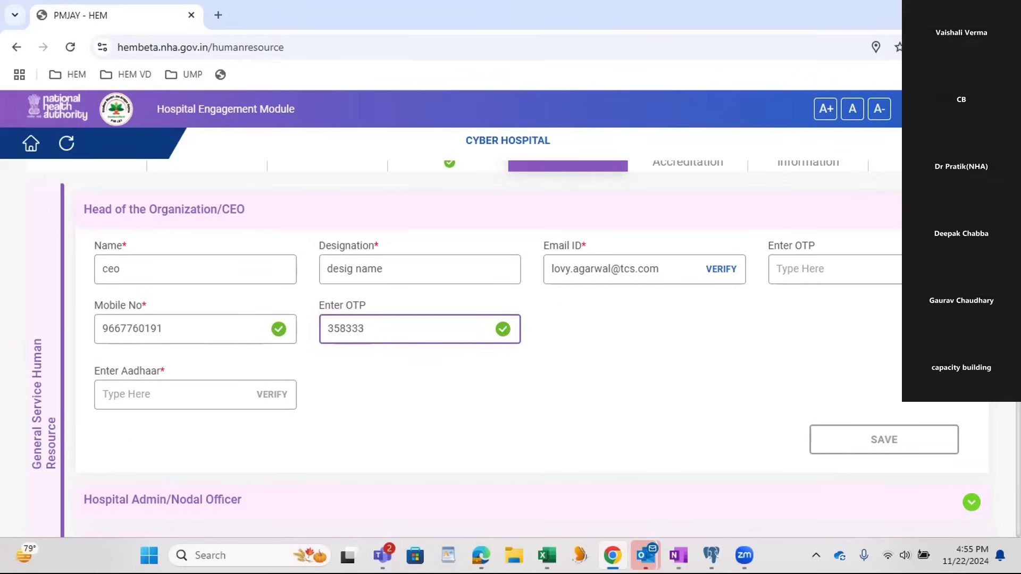
Step: Check the Outlook inbox for the email verification code, and return to the empanelment form
left_click(645, 555)
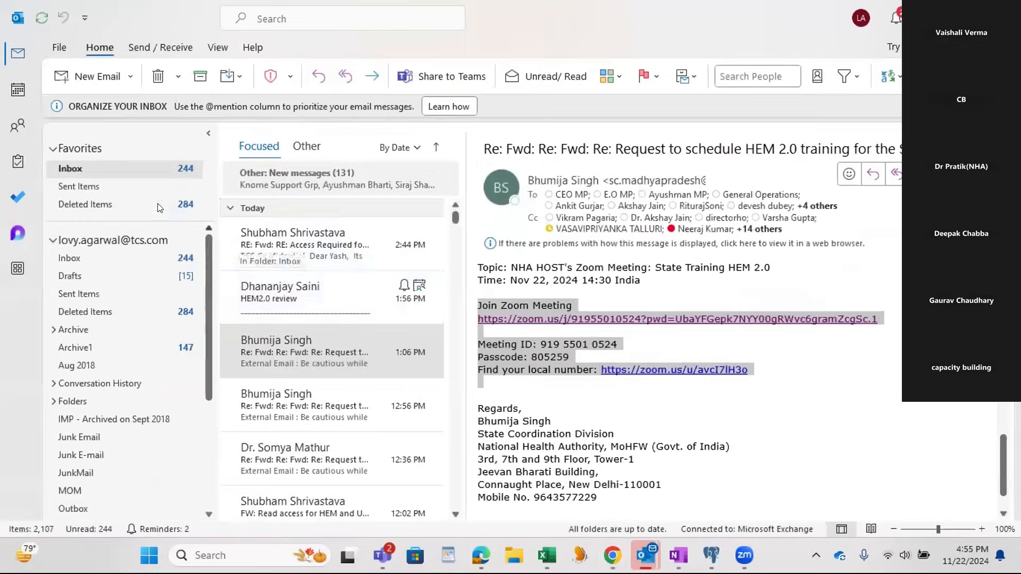
left_click(290, 246)
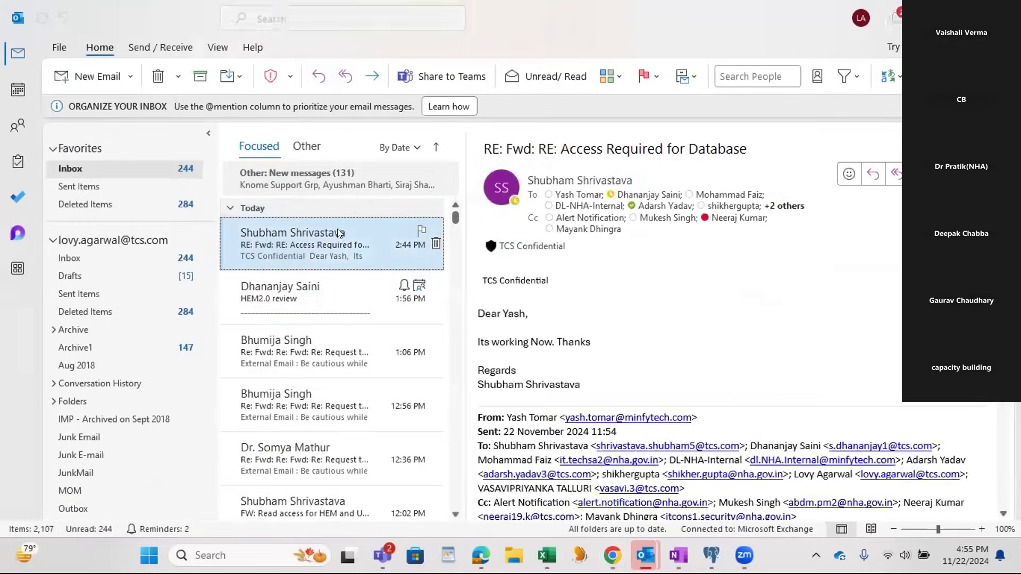
key("alt+Tab")
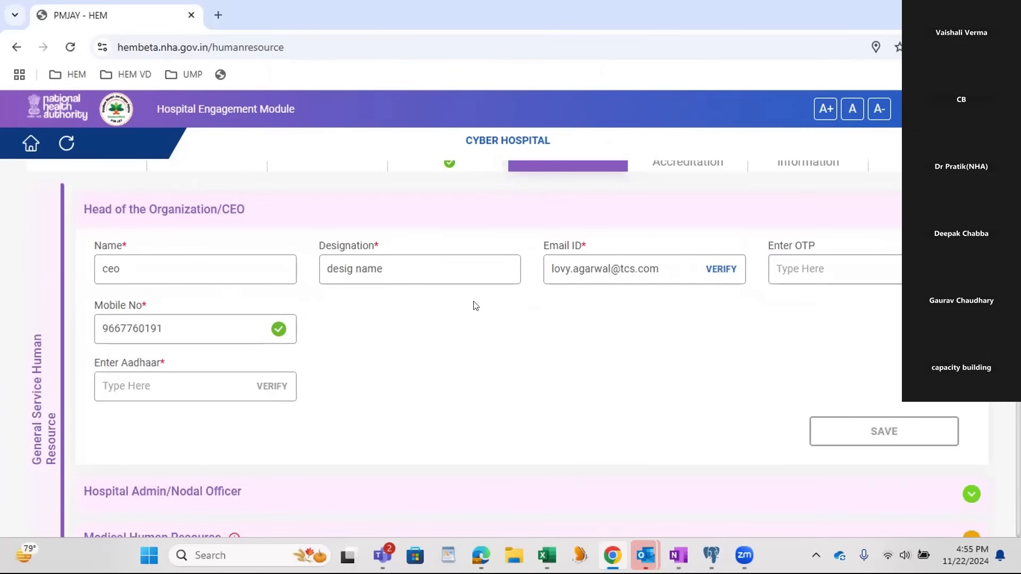
Step: Copy the Aadhaar number from the HFR notes page in OneNote into the CEO's Aadhaar field
left_click(154, 388)
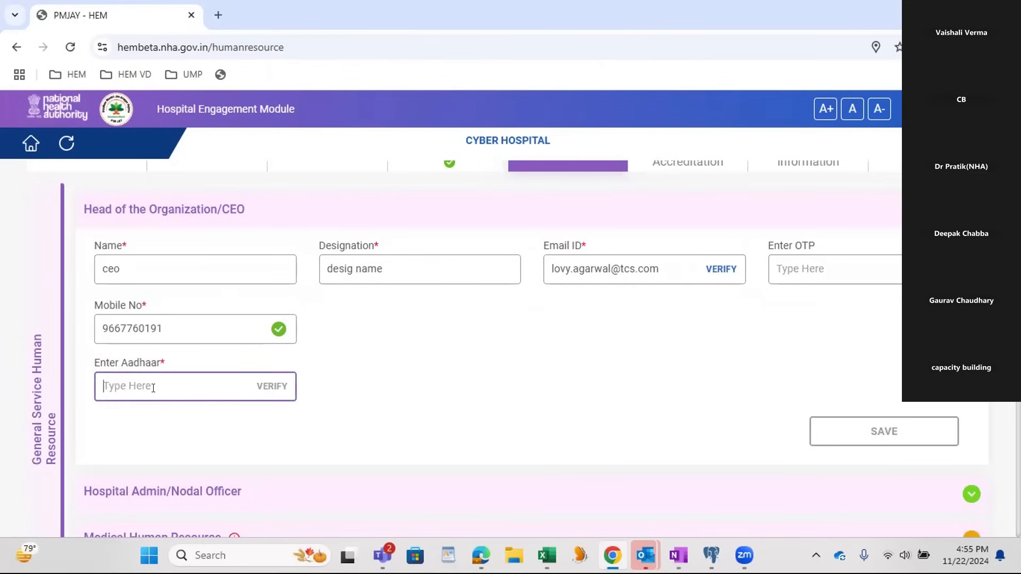
left_click(679, 555)
scroll(536, 404, "up", 3)
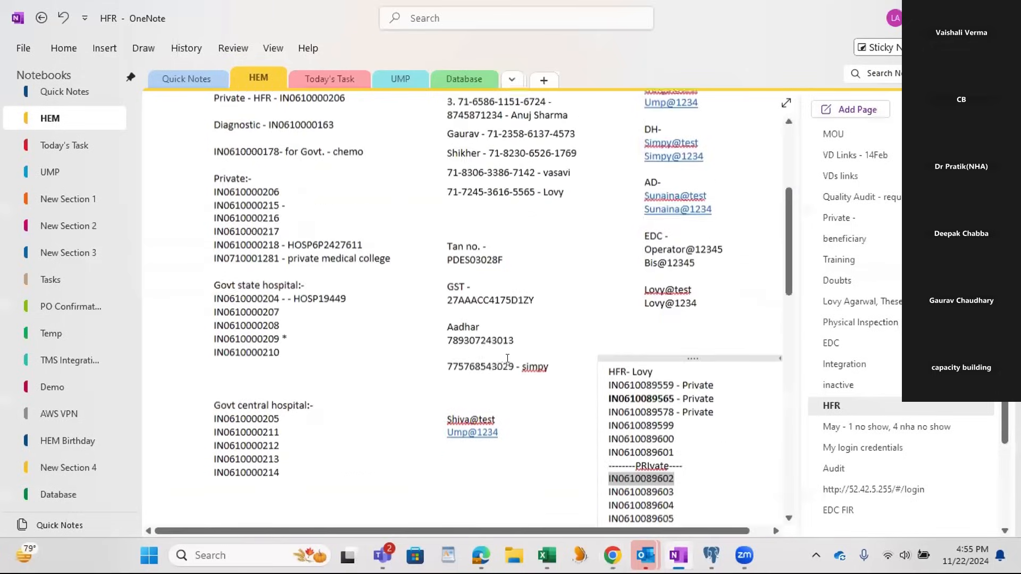
double_click(485, 374)
key("ctrl+c")
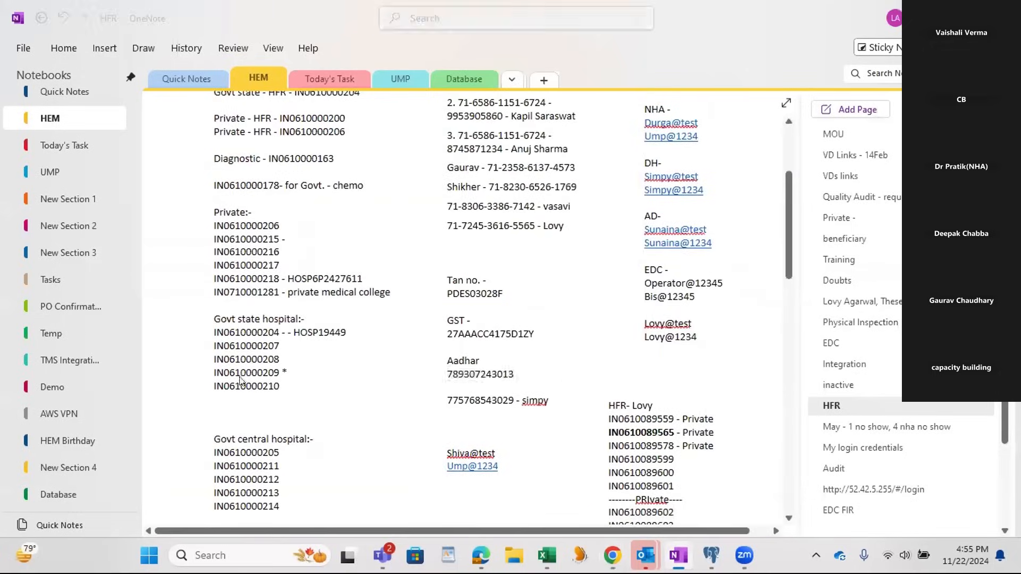
key("alt+Tab")
key("ctrl+v")
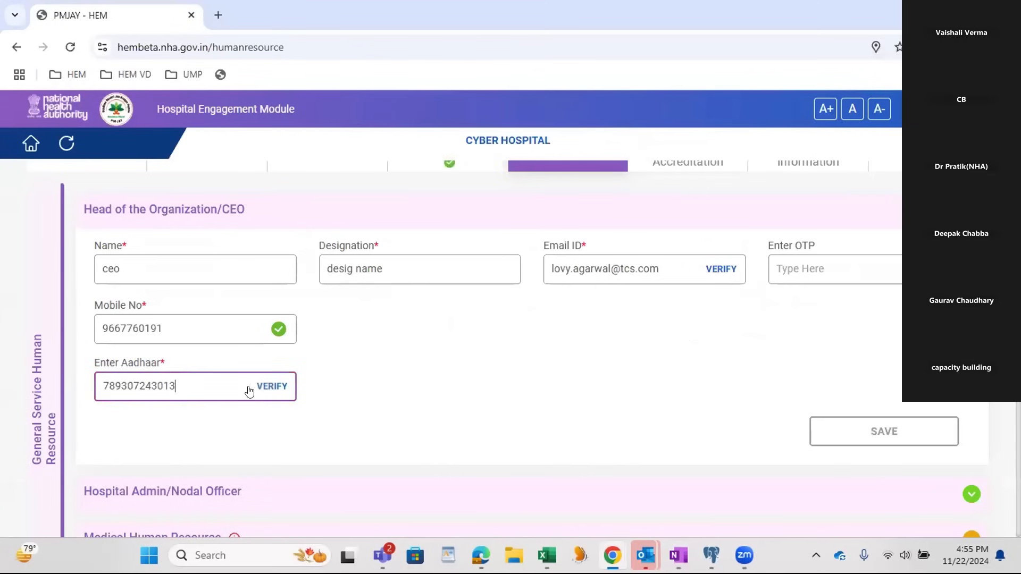
Step: Request verification of the CEO's Aadhaar number and enter the Aadhaar one-time password
left_click(272, 387)
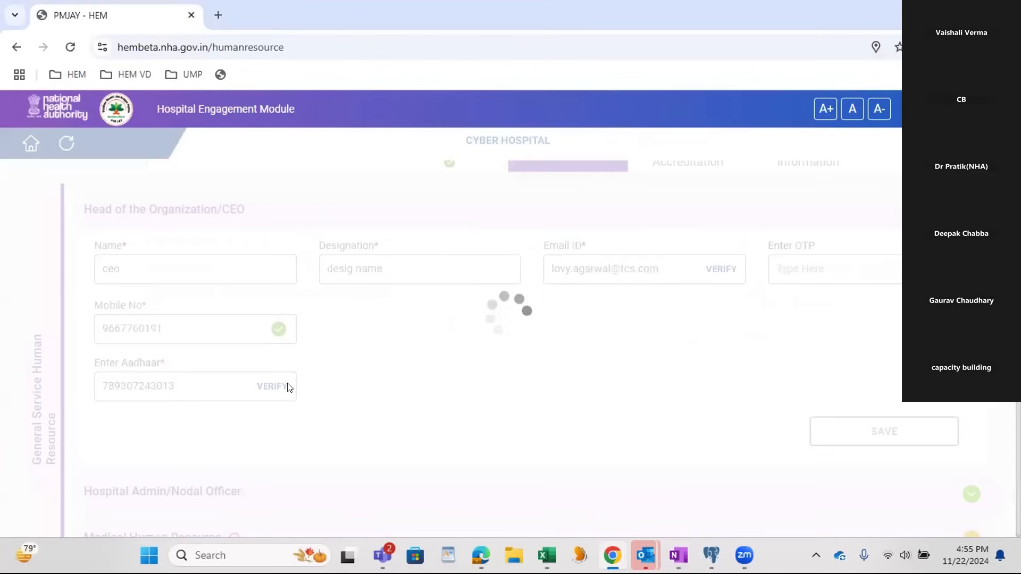
left_click(356, 379)
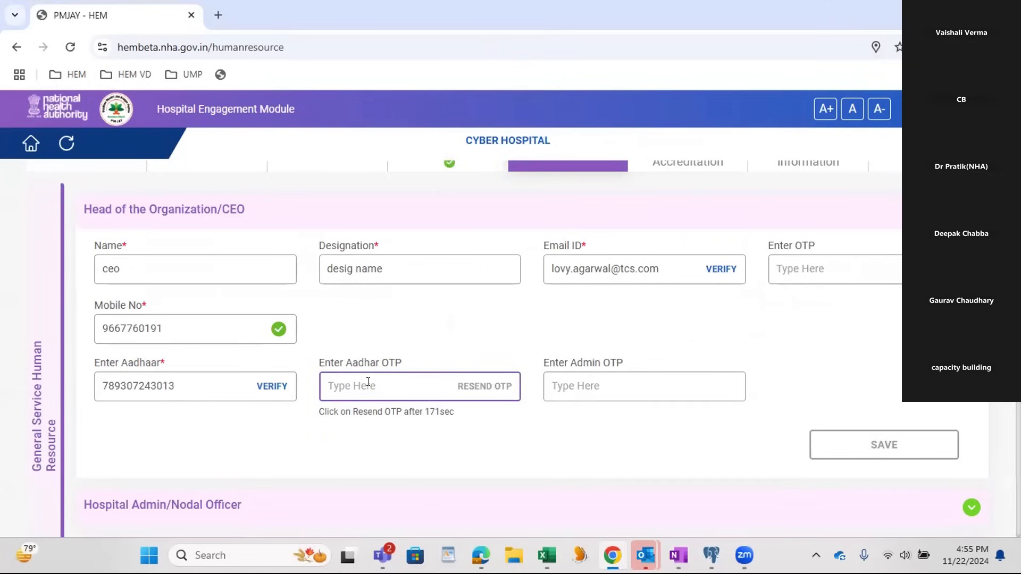
type("35")
key("BackSpace")
key("BackSpace")
key("BackSpace")
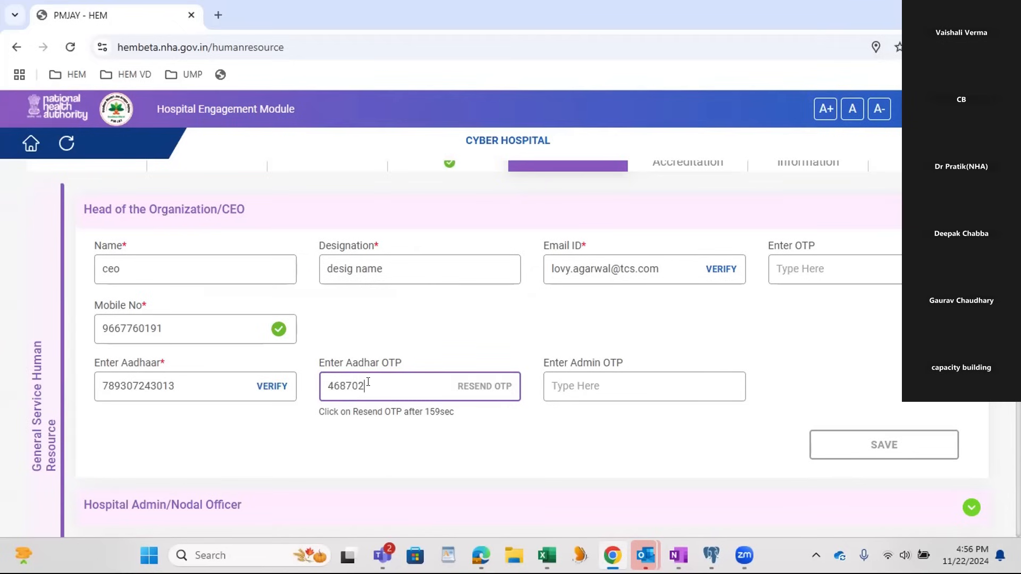
Step: Enter the admin one-time password to complete the CEO's Aadhaar verification
key("Tab")
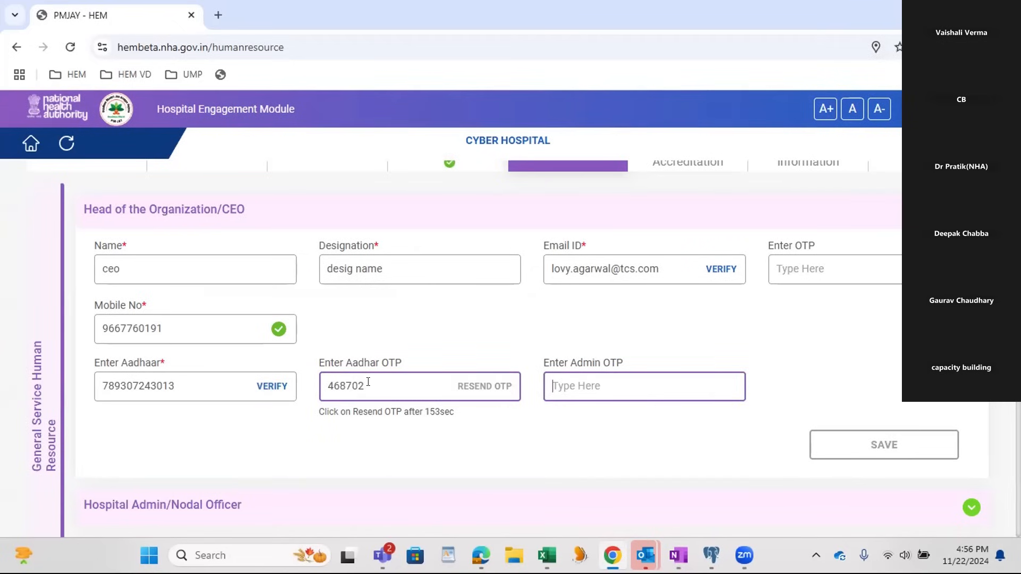
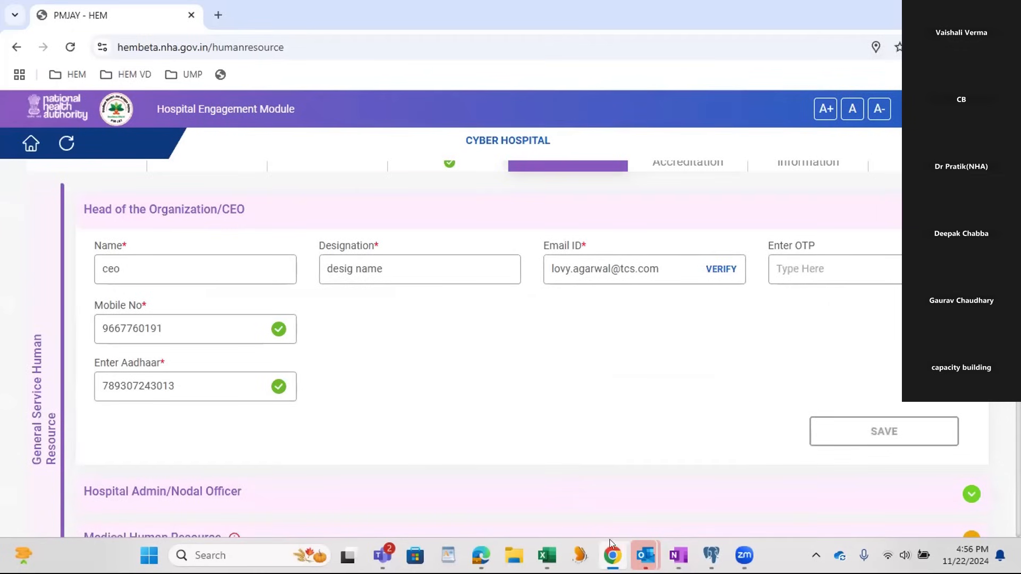
Step: Copy the code from the Email Verification message in Outlook and try to verify the CEO's email with it
mouse_move(644, 555)
left_click(591, 470)
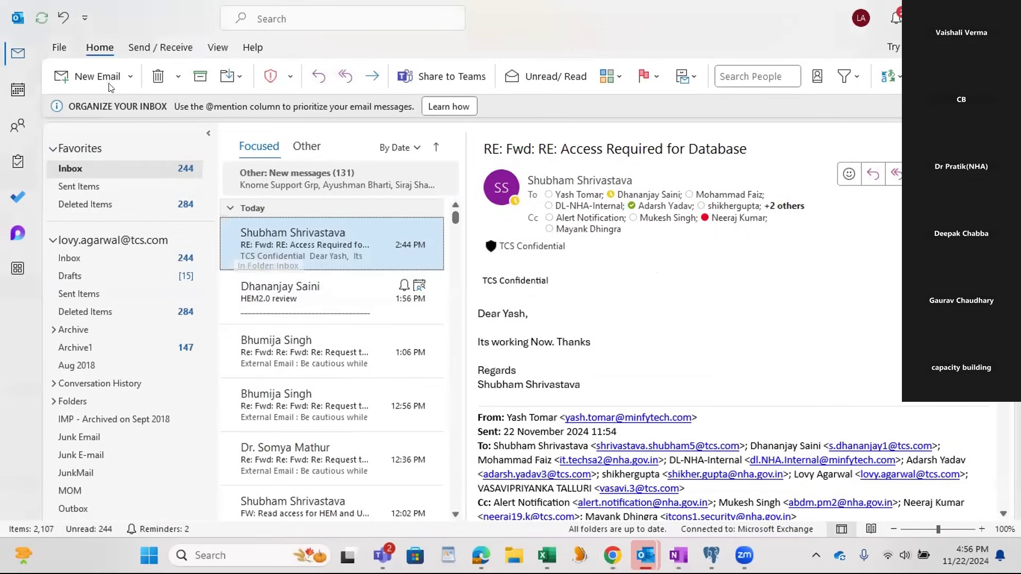
left_click(159, 48)
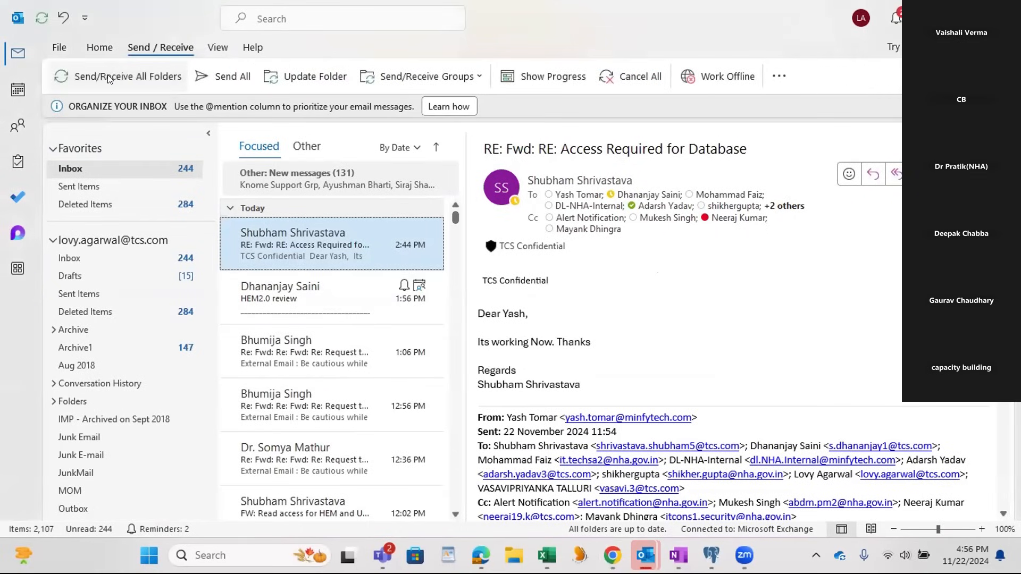
left_click(300, 246)
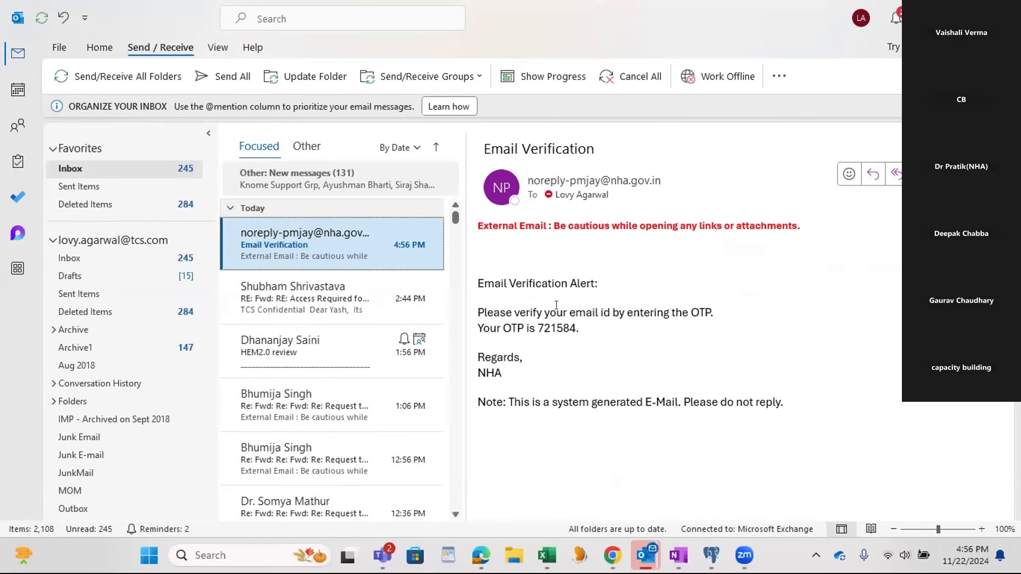
left_click(549, 329)
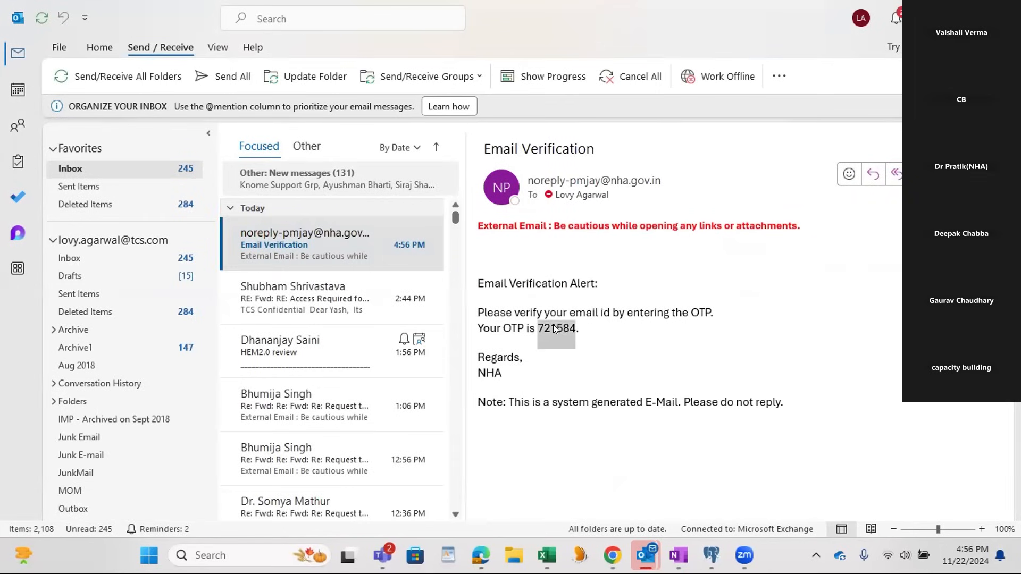
key("alt+Tab")
left_click(819, 267)
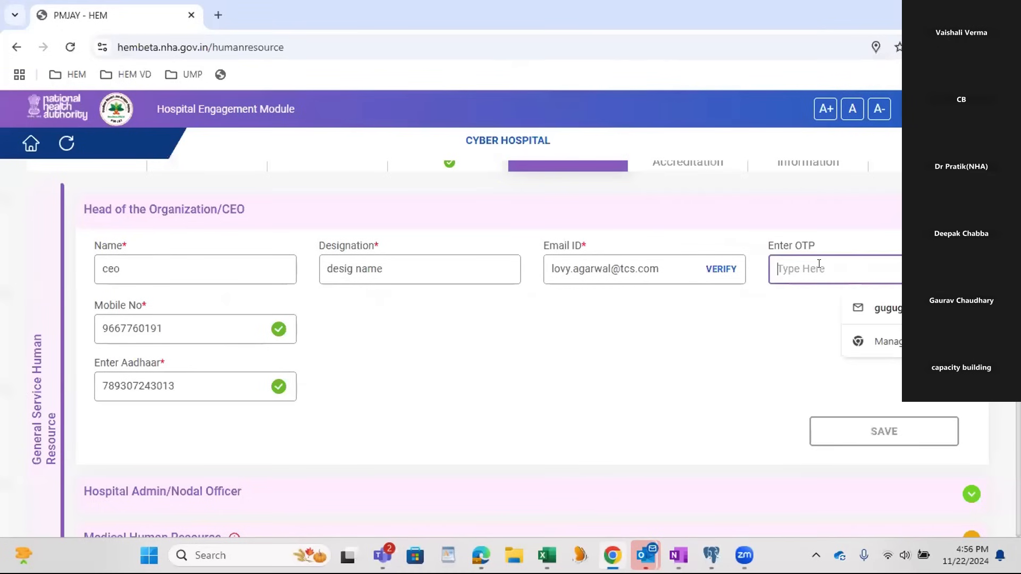
key("ctrl+v")
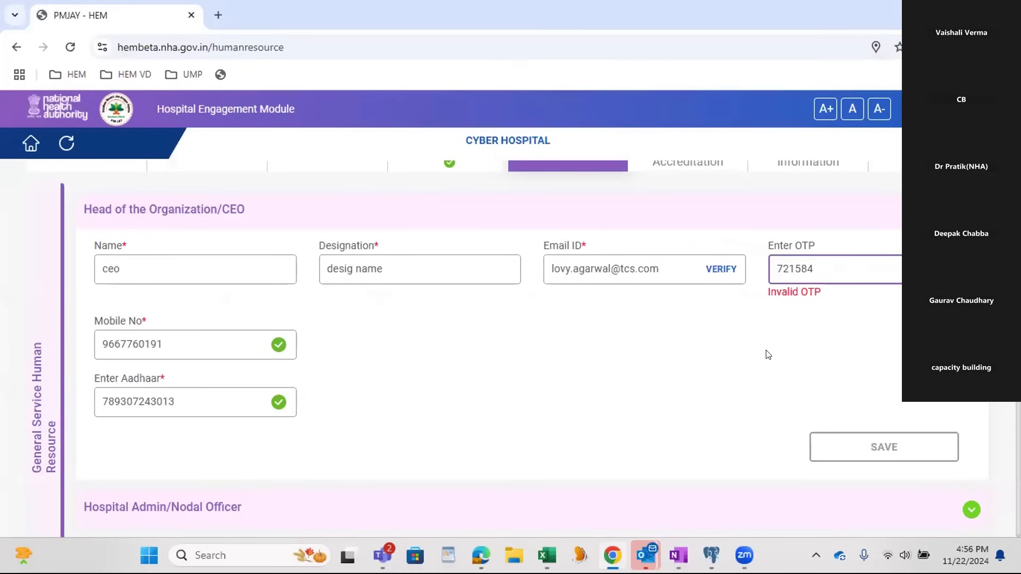
Step: Retry the CEO's email verification by retyping the same code from Outlook, and clear the one-time password field
key("alt+Tab")
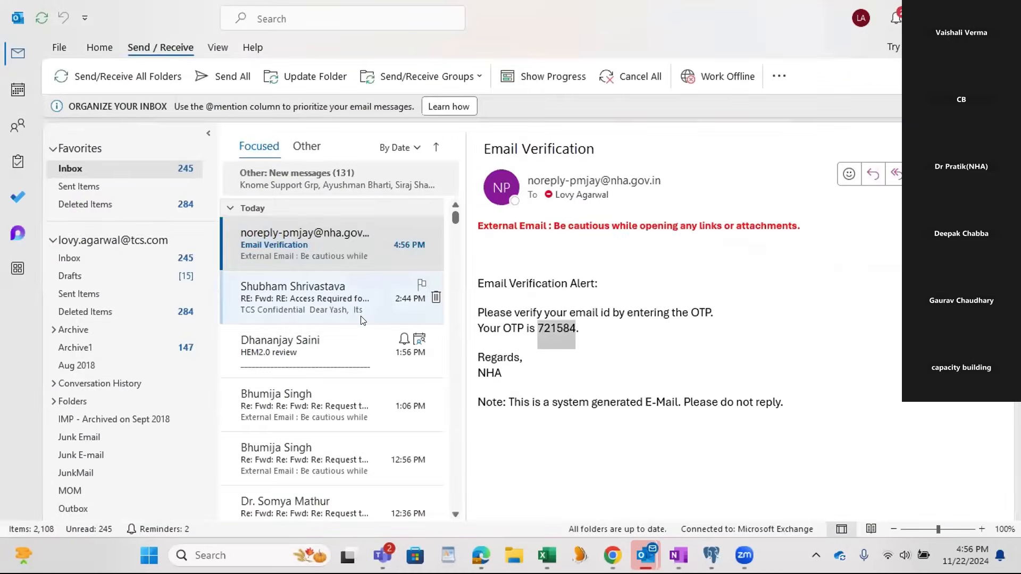
key("alt+Tab")
key("ctrl+a")
key("BackSpace")
key("alt+Tab")
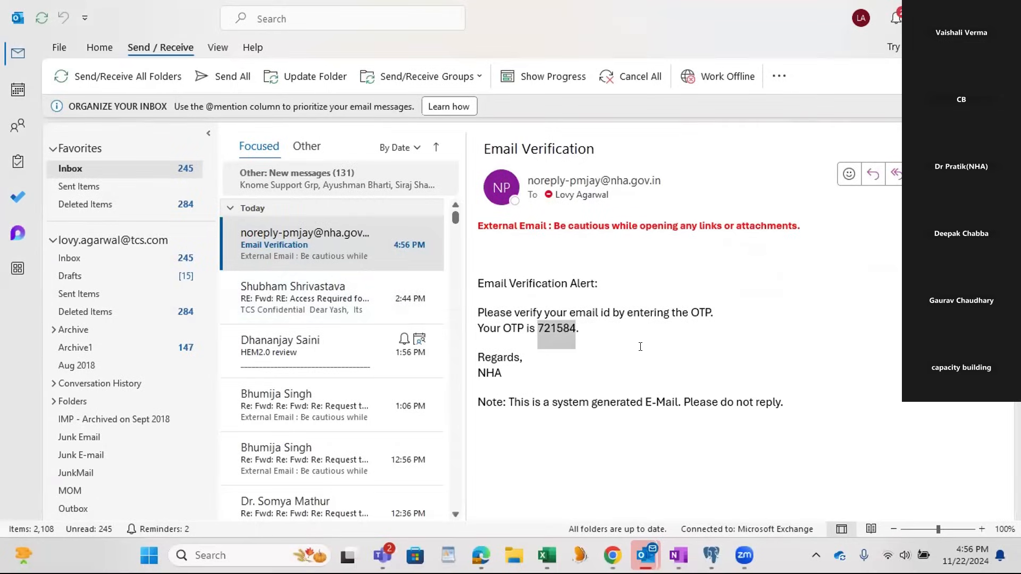
key("alt+Tab")
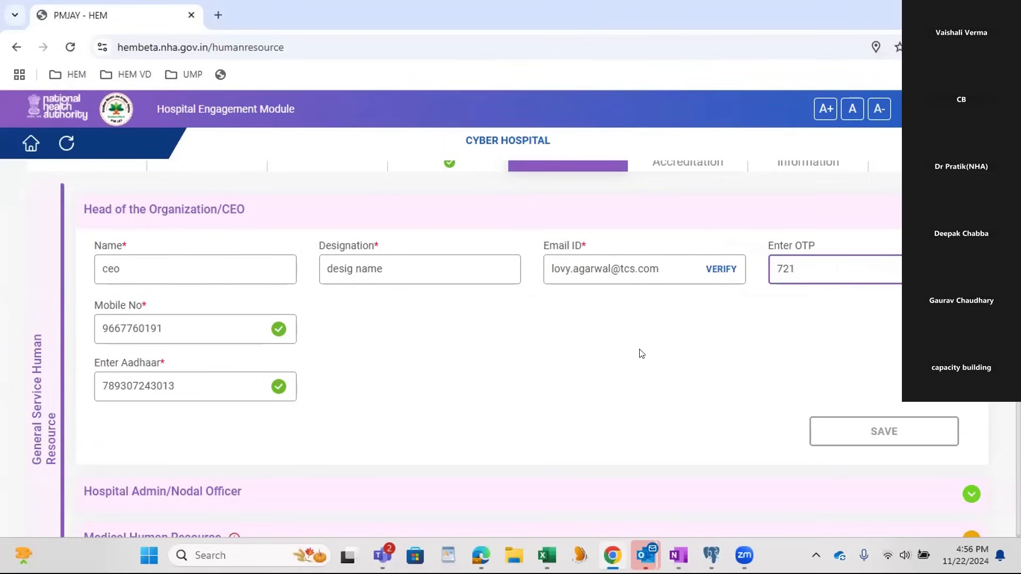
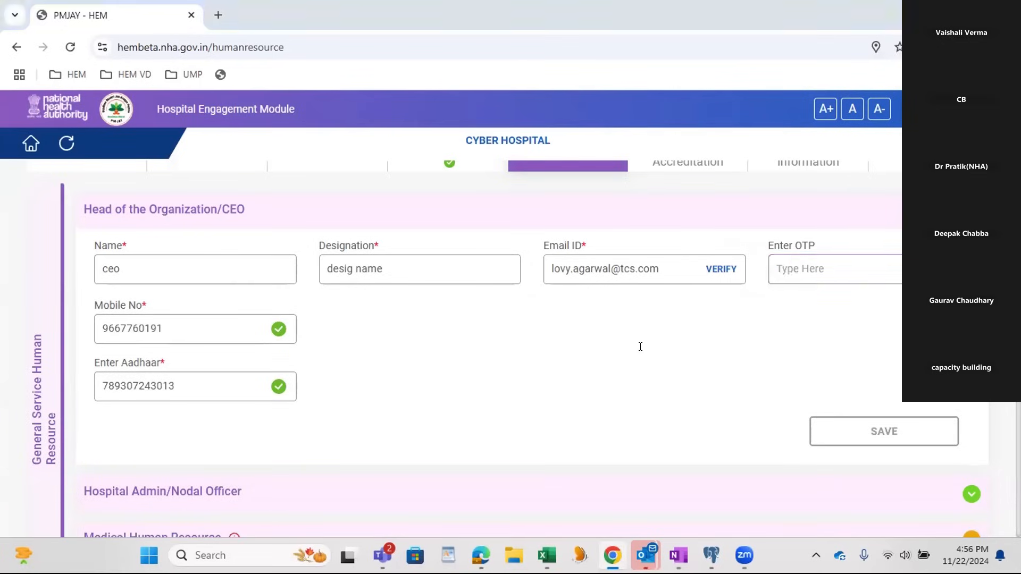
Step: Verify the CEO's email with the code from the newest Email Verification message in Outlook, and save the CEO section
key("alt+Tab")
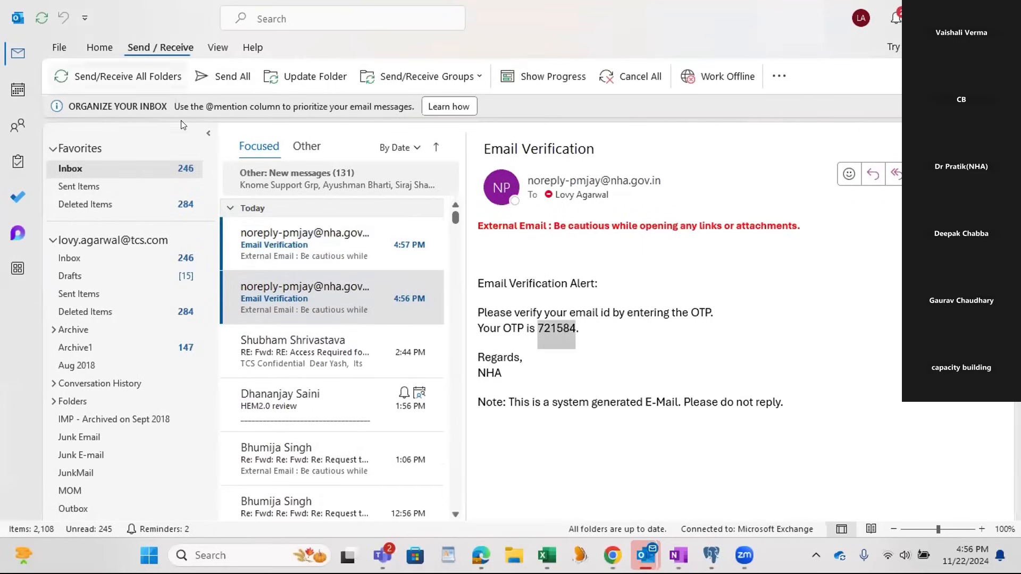
left_click(287, 223)
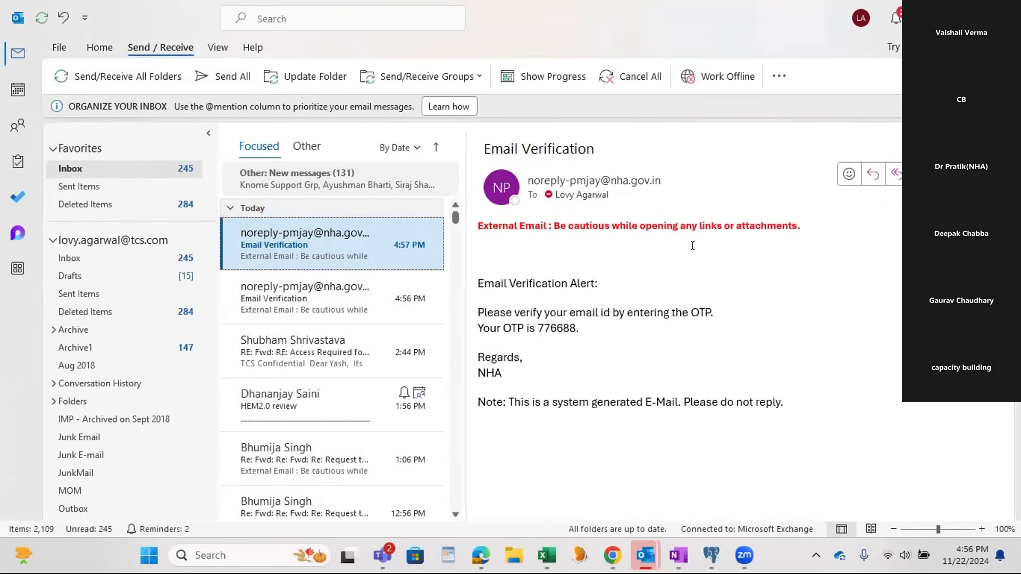
key("alt+Tab")
key("alt+Tab")
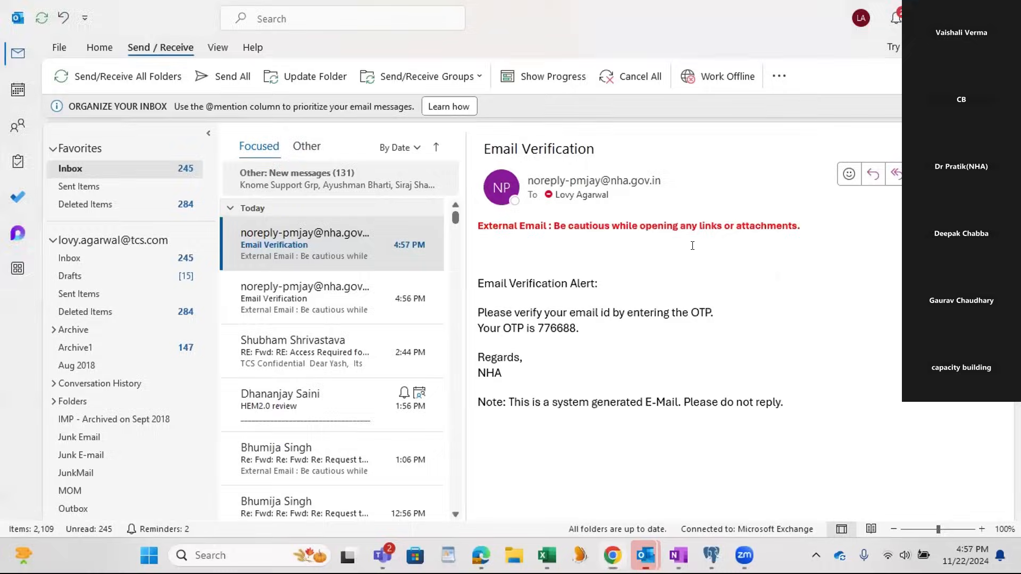
key("alt+Tab")
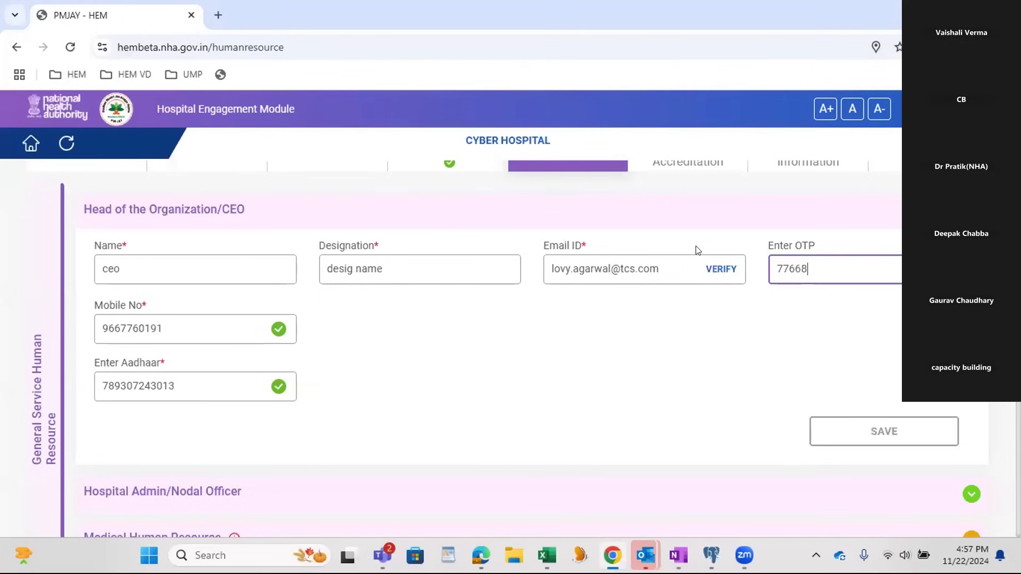
left_click(687, 336)
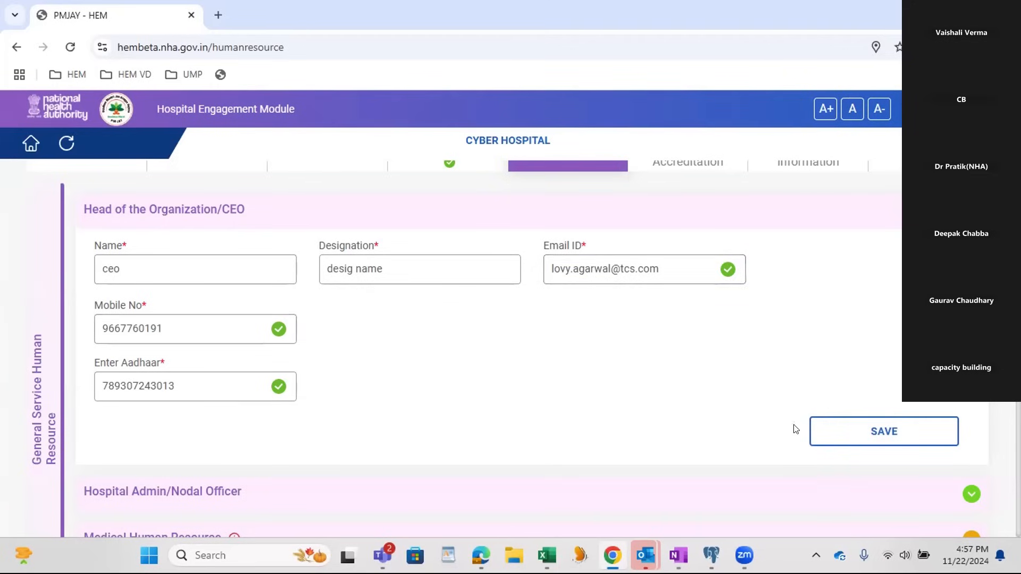
left_click(838, 434)
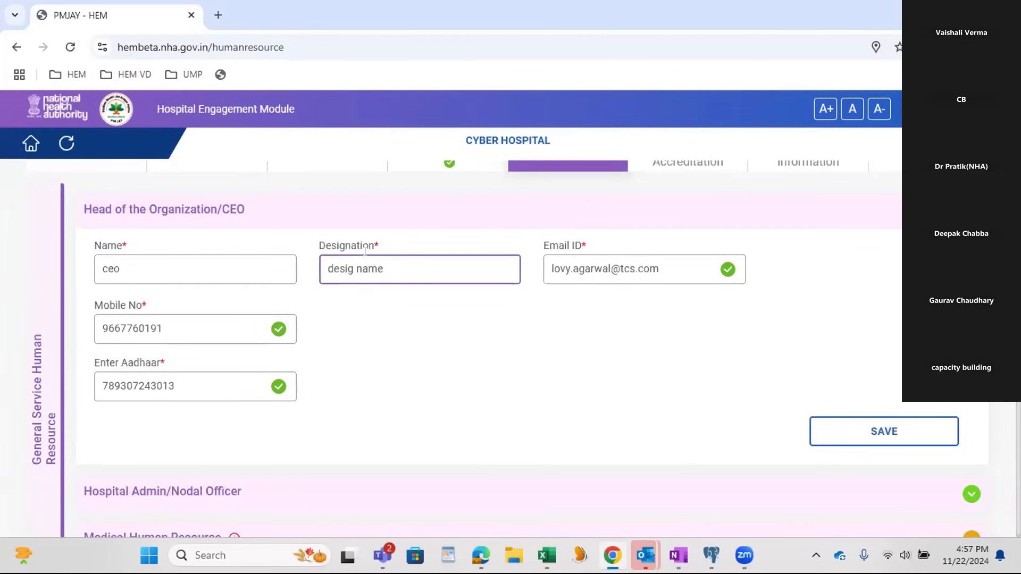
Step: Expand the Hospital Admin/Nodal Officer section and review the prefilled admin details and the additional nodal officer choice
scroll(570, 352, "down", 3)
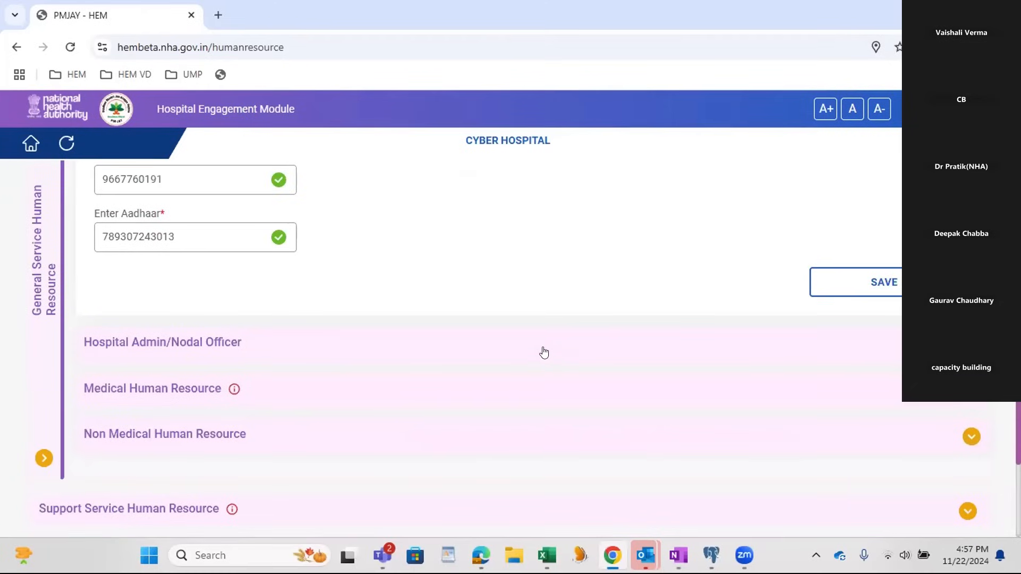
left_click(292, 347)
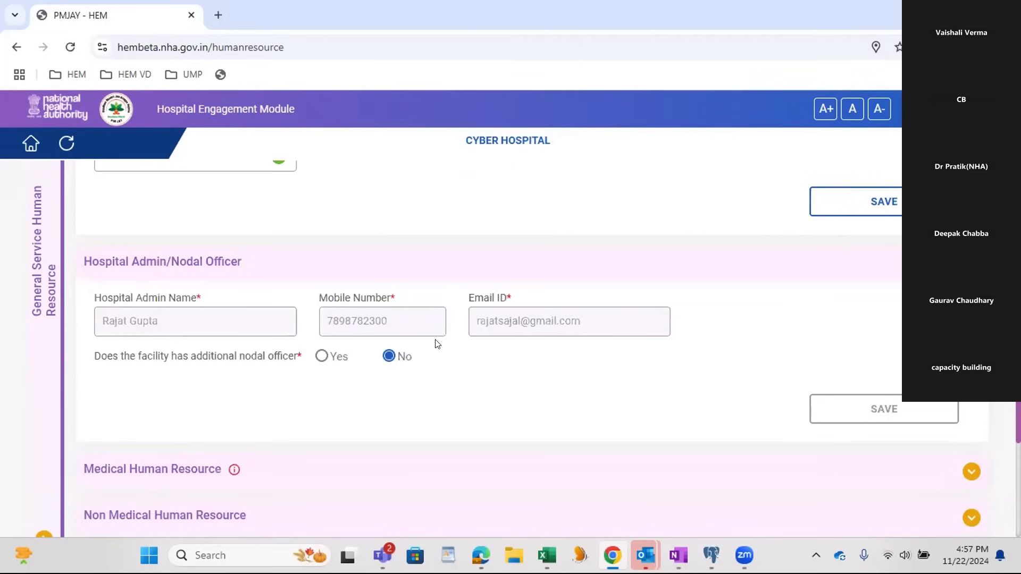
left_click_drag(92, 299, 458, 334)
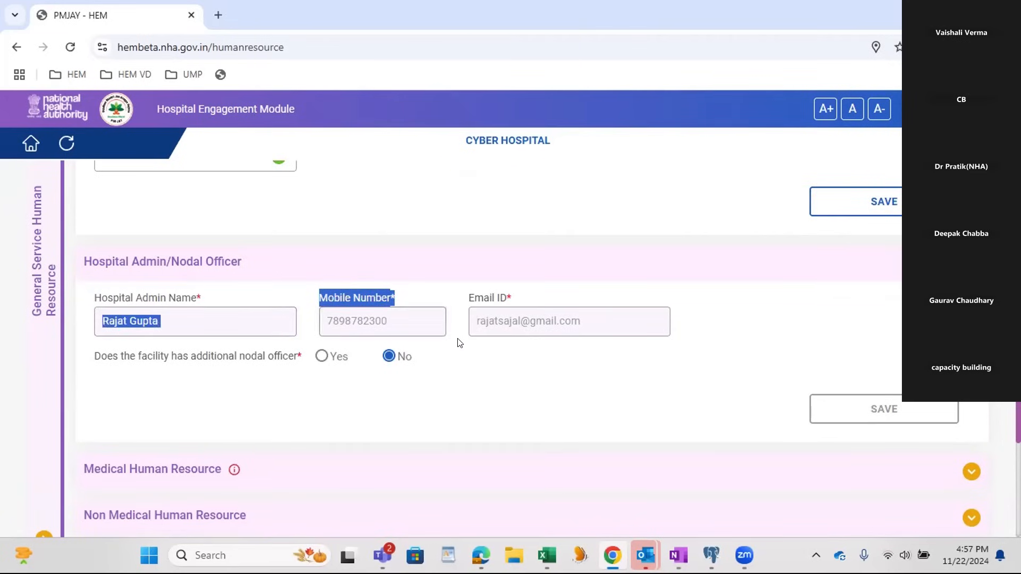
left_click(459, 340)
scroll(468, 365, "down", 1)
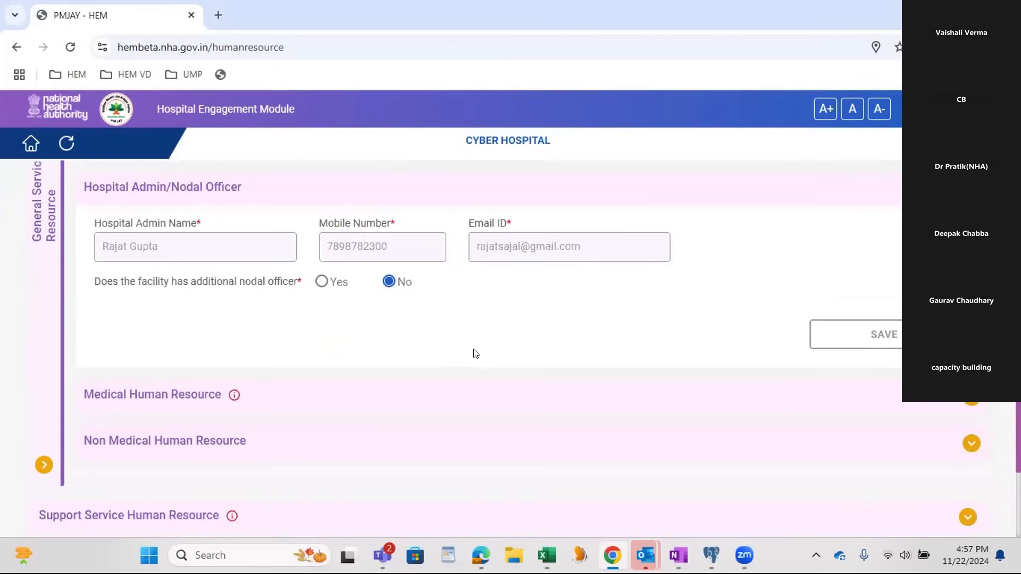
Step: Expand the Medical Human Resource section and check which items are still pending for it
scroll(479, 348, "down", 1)
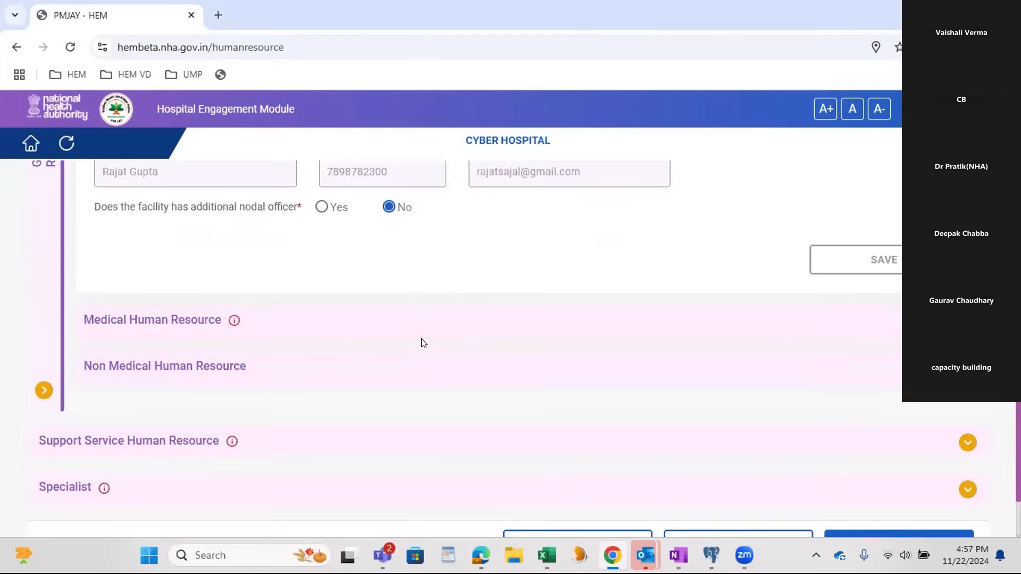
left_click(297, 328)
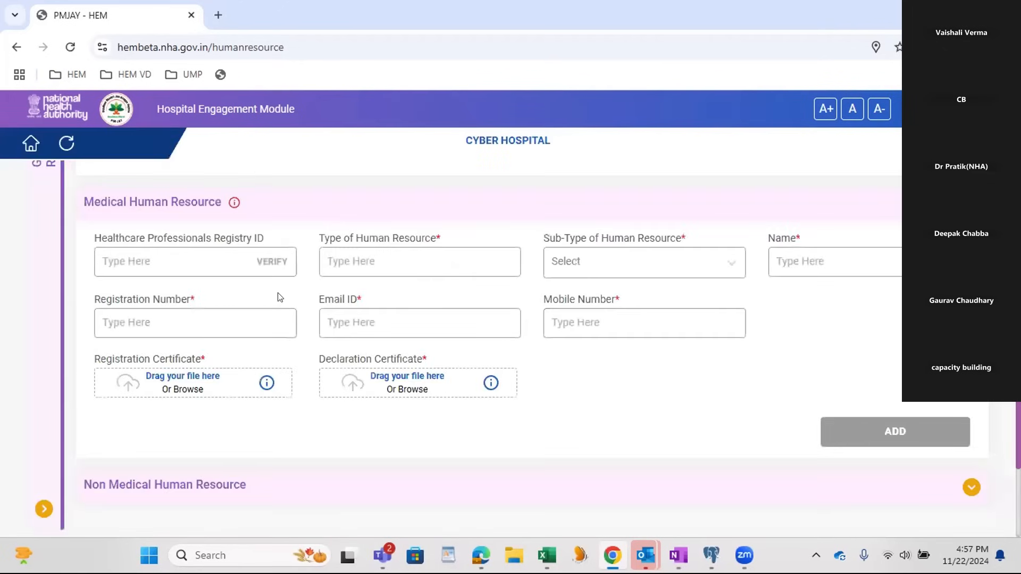
scroll(234, 210, "up", 1)
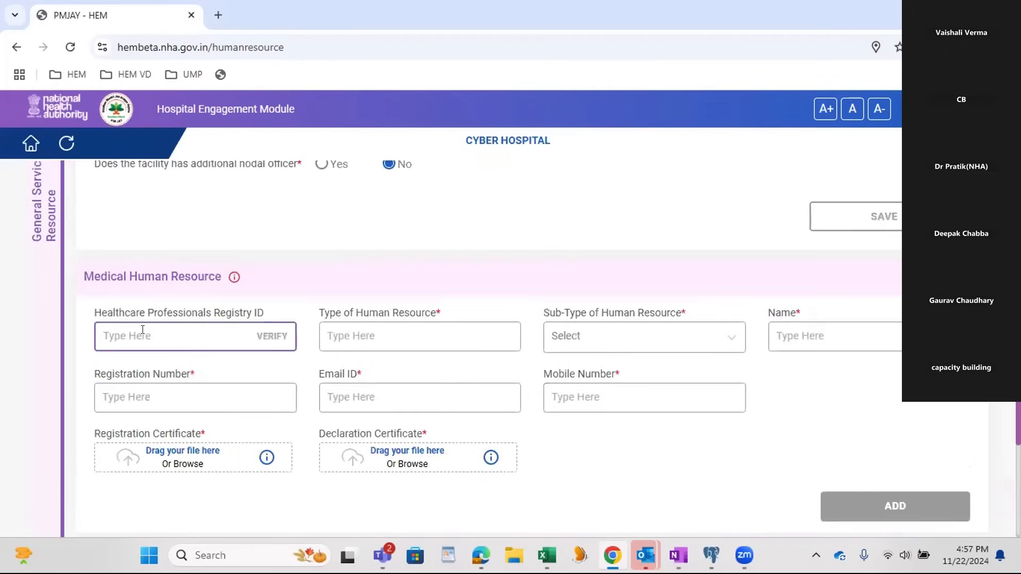
mouse_move(233, 282)
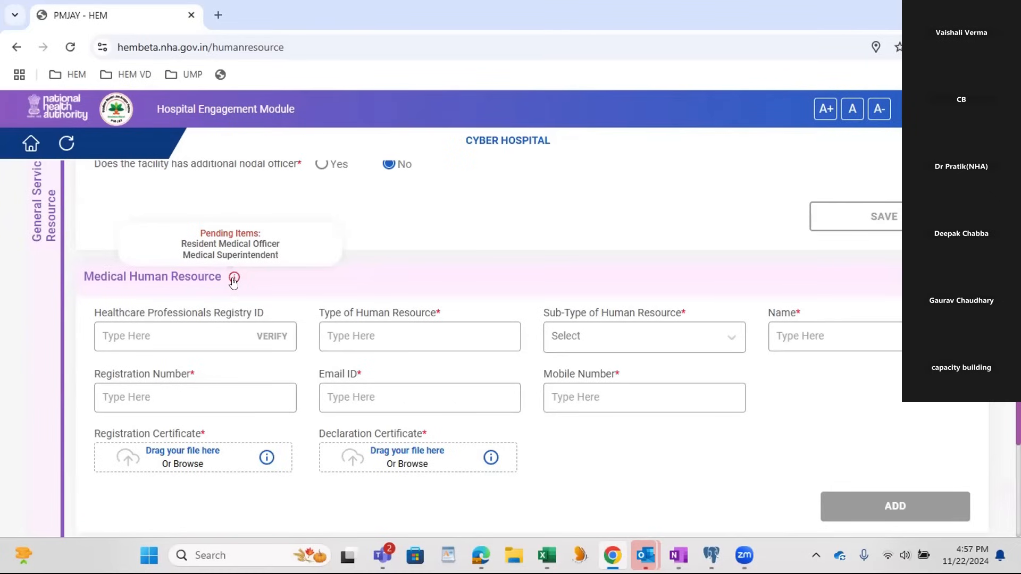
Step: Set the medical staff entry's type of human resource to "officer one" and its sub-type to Medical Superintendent
left_click(331, 334)
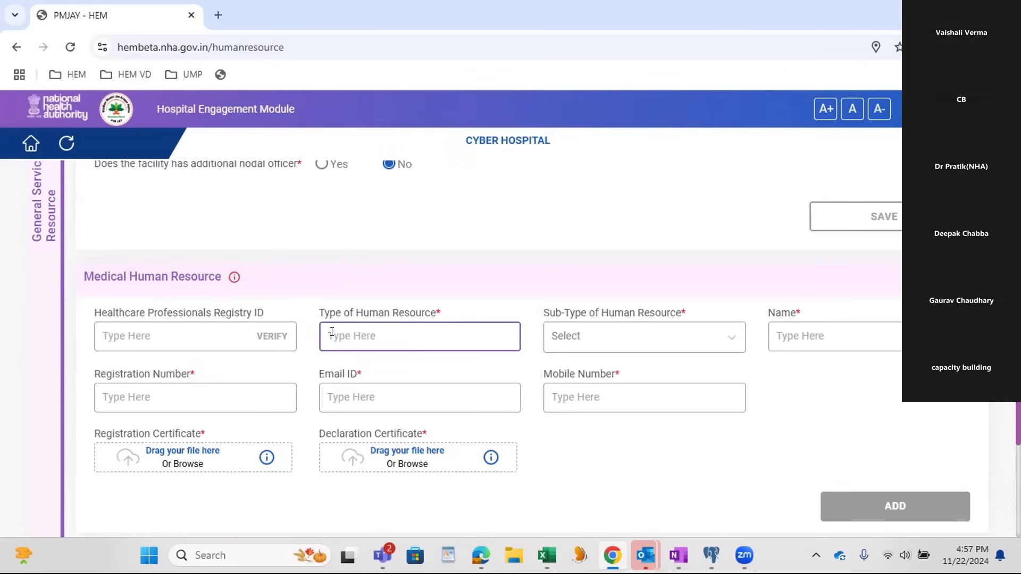
type("officer one")
key("Tab")
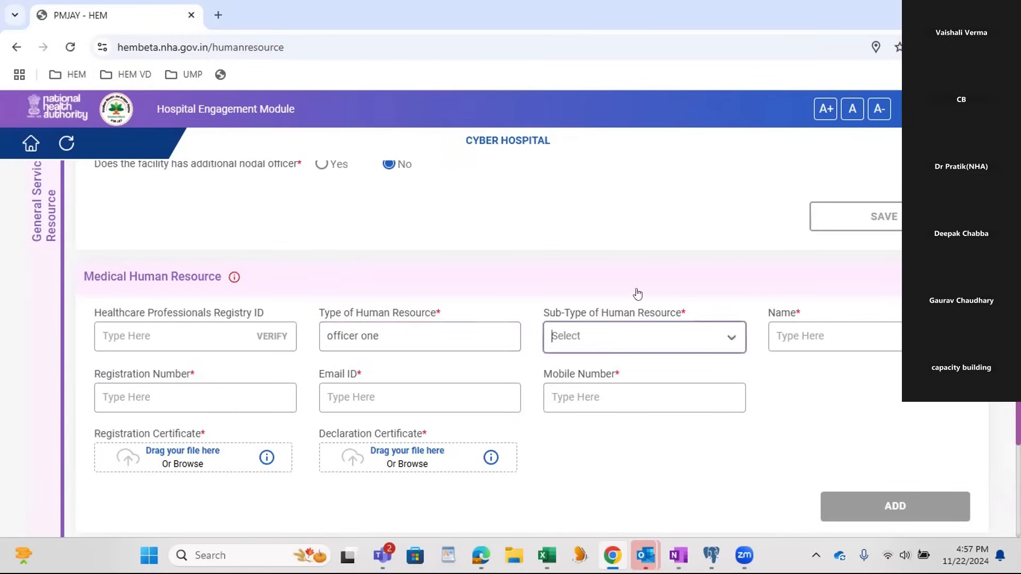
left_click(644, 341)
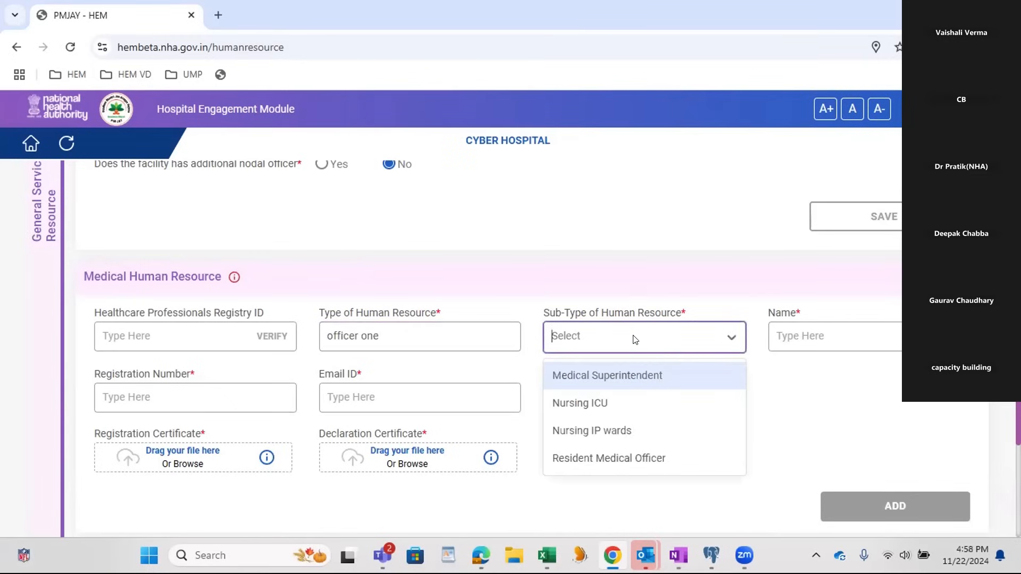
left_click(627, 377)
Step: Enter the medical superintendent's name and registration number
left_click(811, 331)
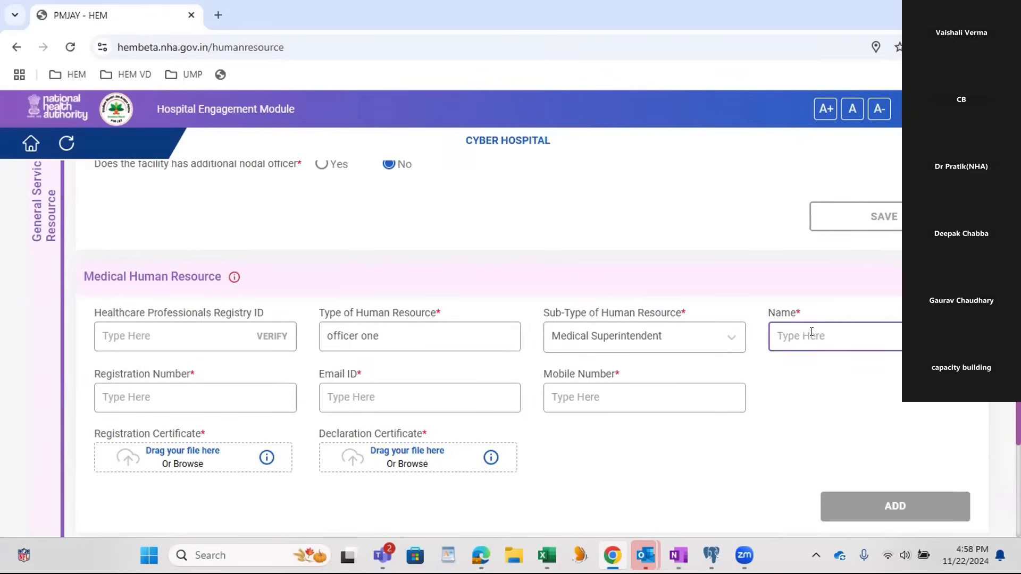
type("Ram")
left_click(149, 396)
type("567575765756")
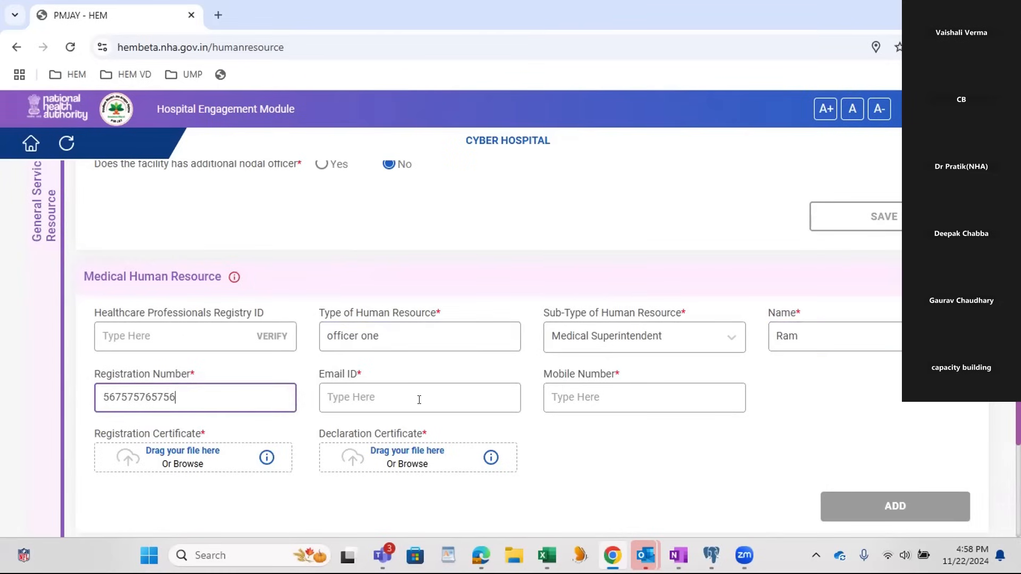
Step: Enter the medical superintendent's email ID and mobile number
left_click(419, 400)
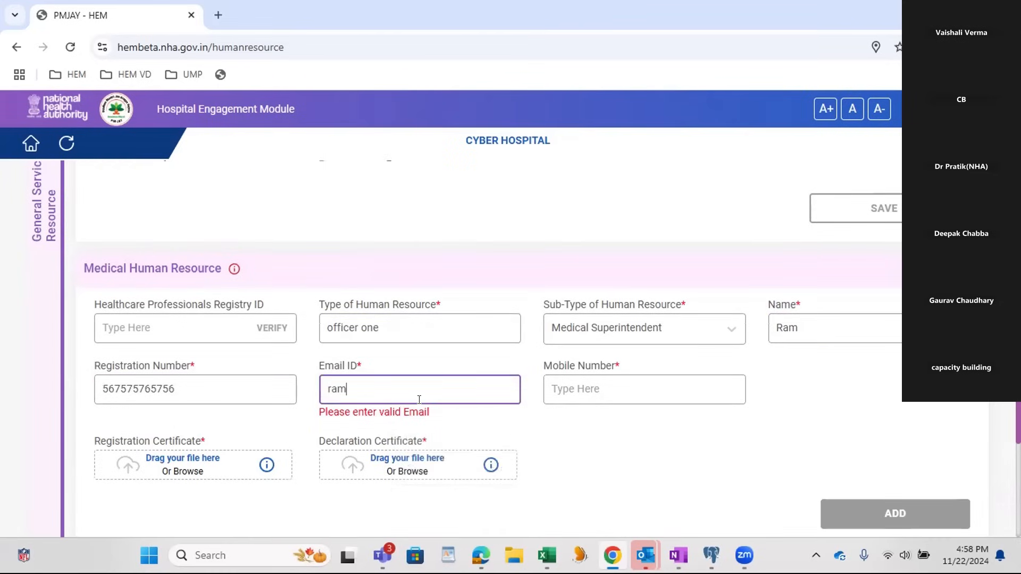
key("Tab")
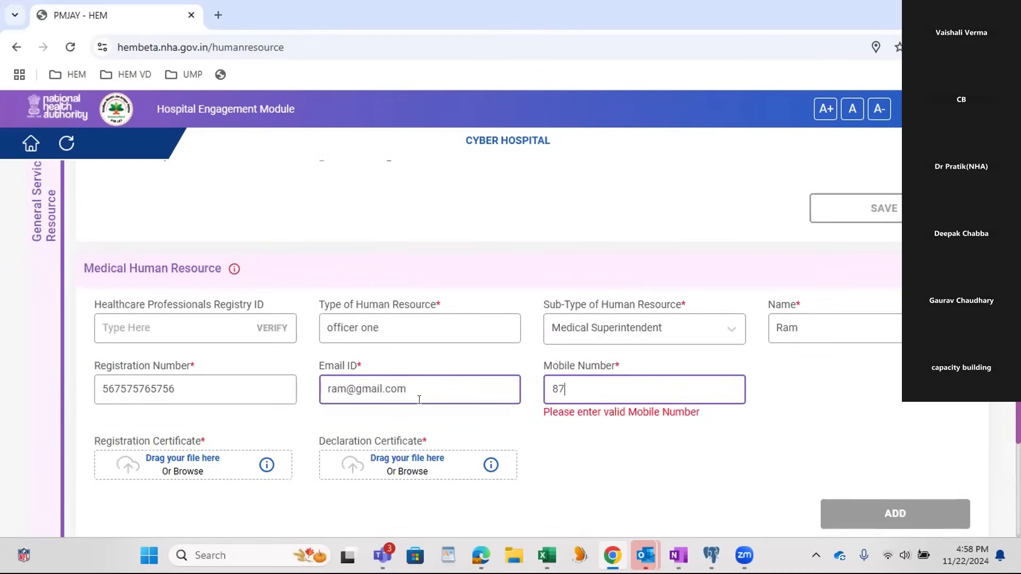
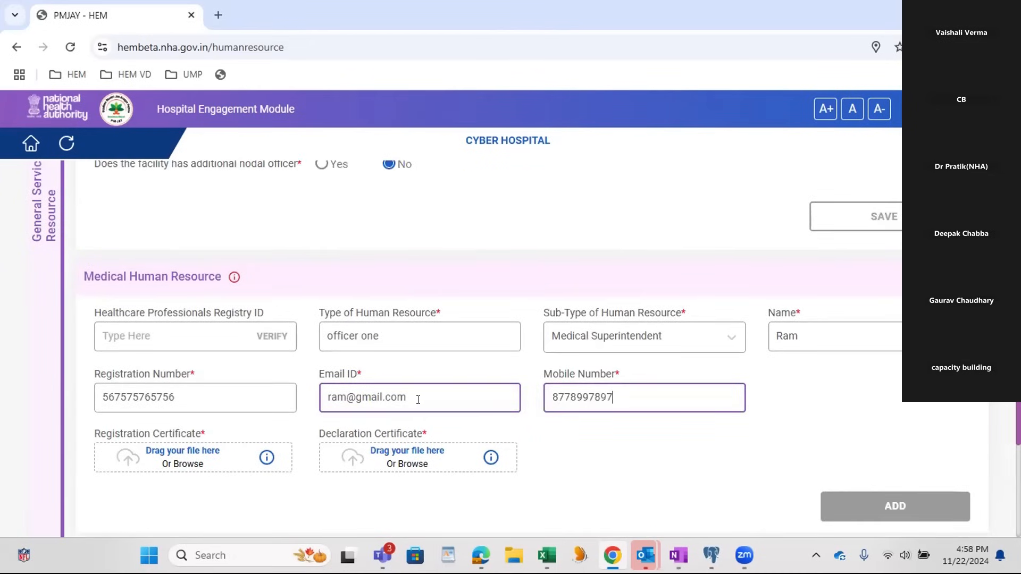
Step: Attach the OHS Assessment Completion Certificate PDF as the medical superintendent's registration and declaration certificates, and add the entry
left_click(126, 464)
scroll(193, 158, "down", 3)
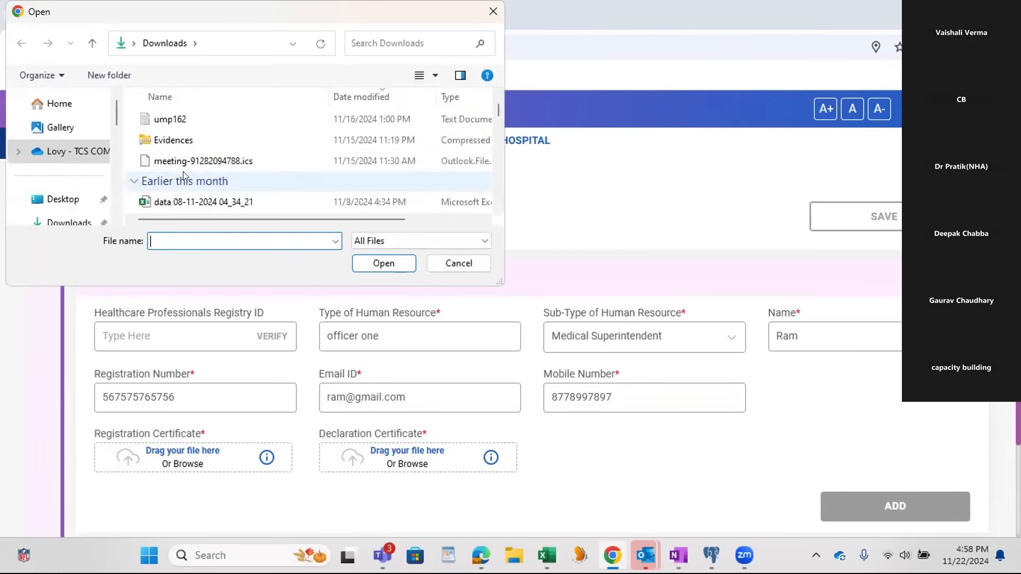
scroll(183, 171, "down", 1)
left_click(213, 201)
left_click(383, 263)
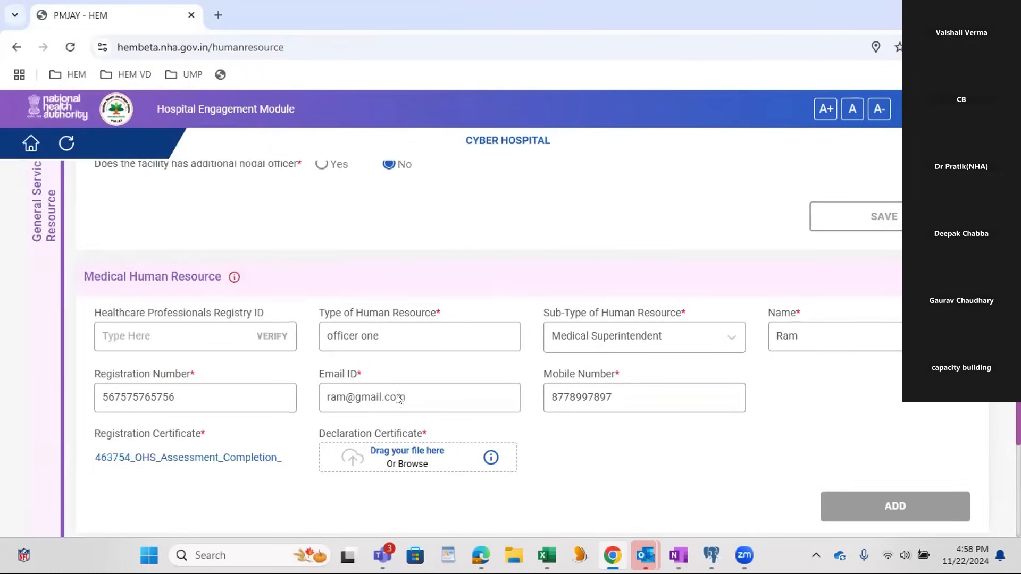
left_click(396, 453)
scroll(233, 176, "down", 5)
left_click(229, 198)
left_click(375, 264)
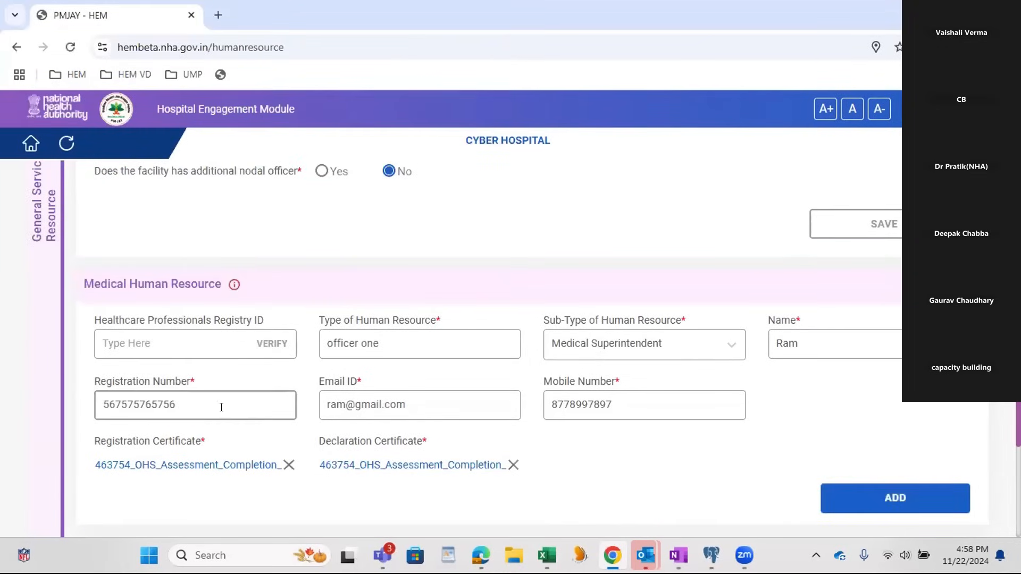
left_click(891, 500)
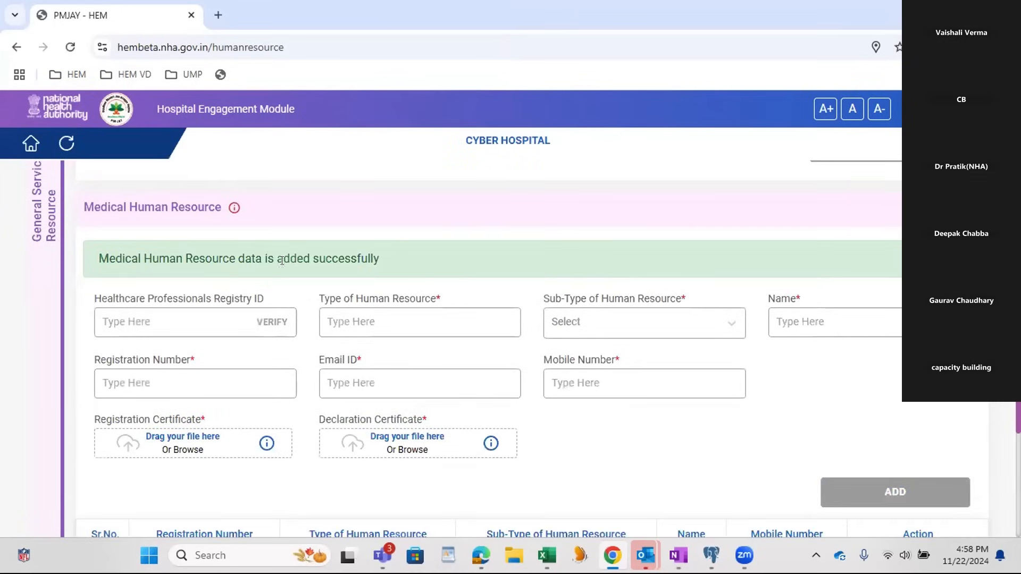
Step: Review the added medical superintendent row and check which Medical Human Resource items are still pending
scroll(563, 315, "down", 3)
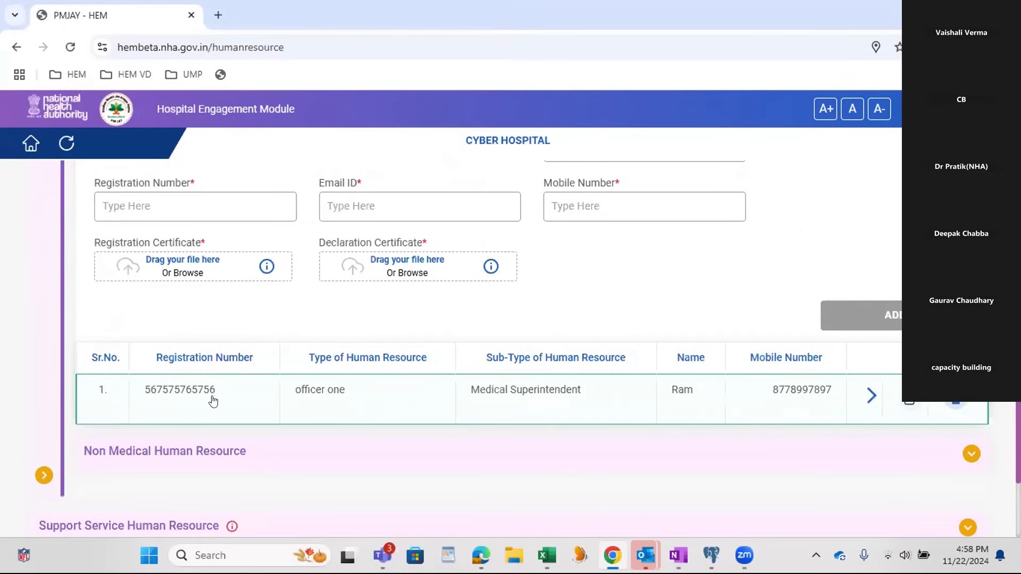
scroll(287, 382, "up", 3)
mouse_move(232, 237)
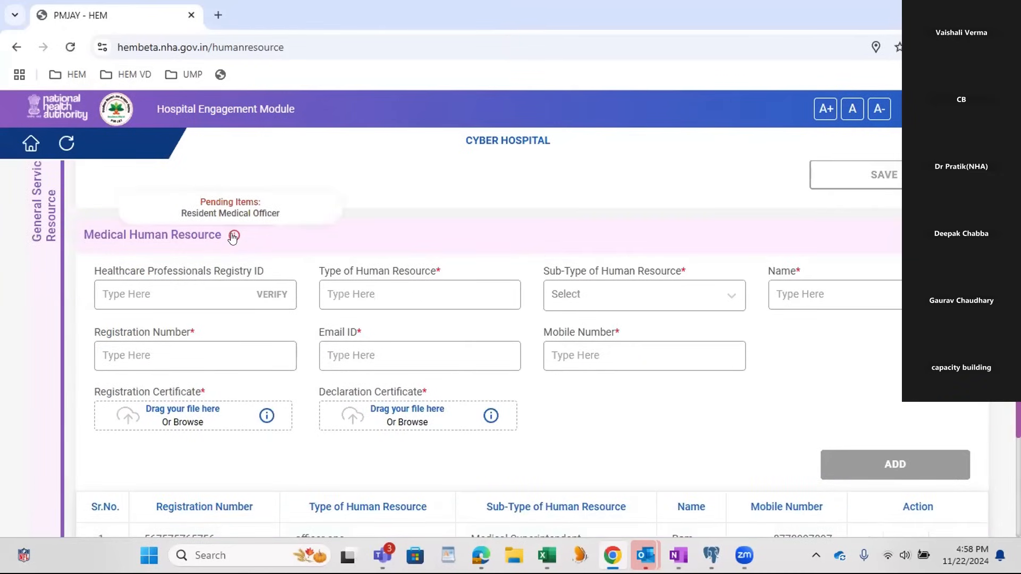
Step: Set the next medical staff entry's type of human resource to "officer two" and its sub-type to Resident Medical Officer
left_click(366, 296)
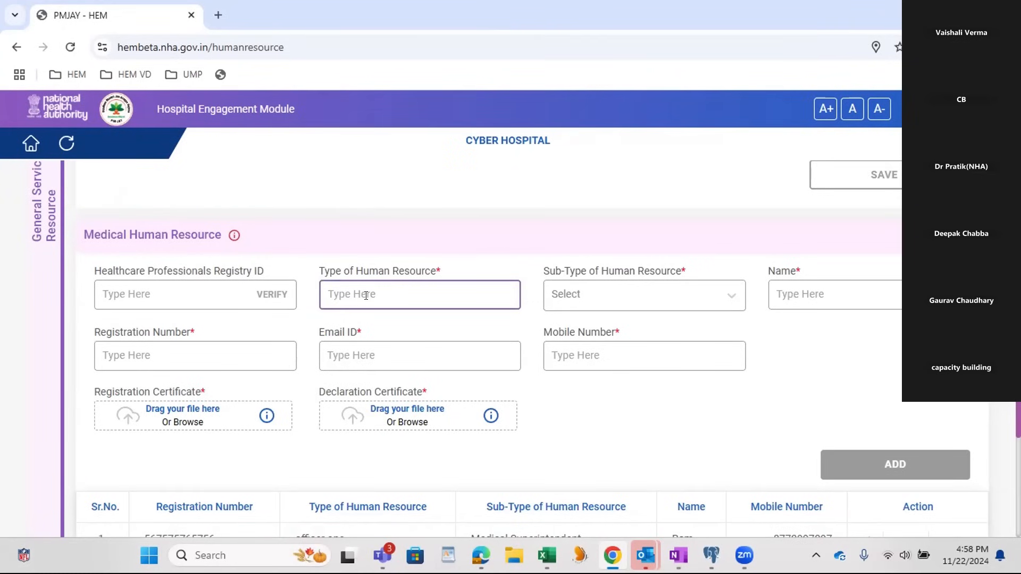
type("officer two")
key("Tab")
left_click(649, 297)
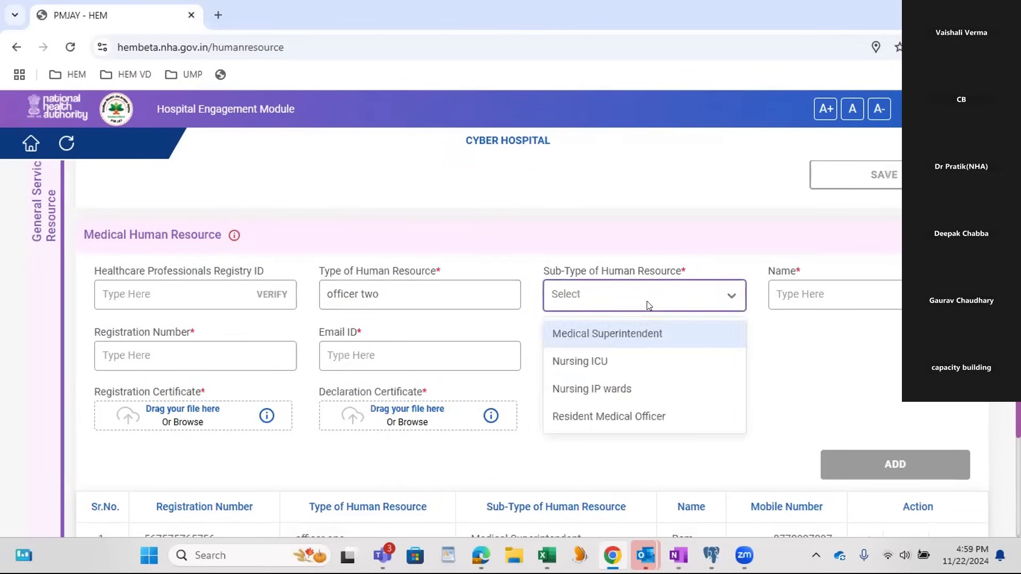
left_click(628, 415)
Step: Enter the resident medical officer's name and registration number
left_click(835, 304)
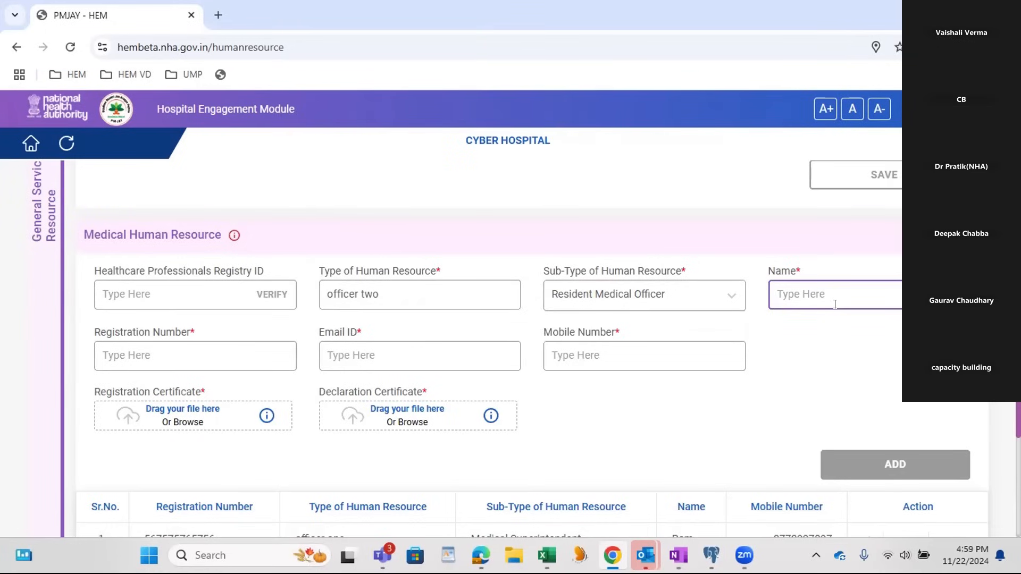
type("offiic")
left_click(232, 365)
type("65757575")
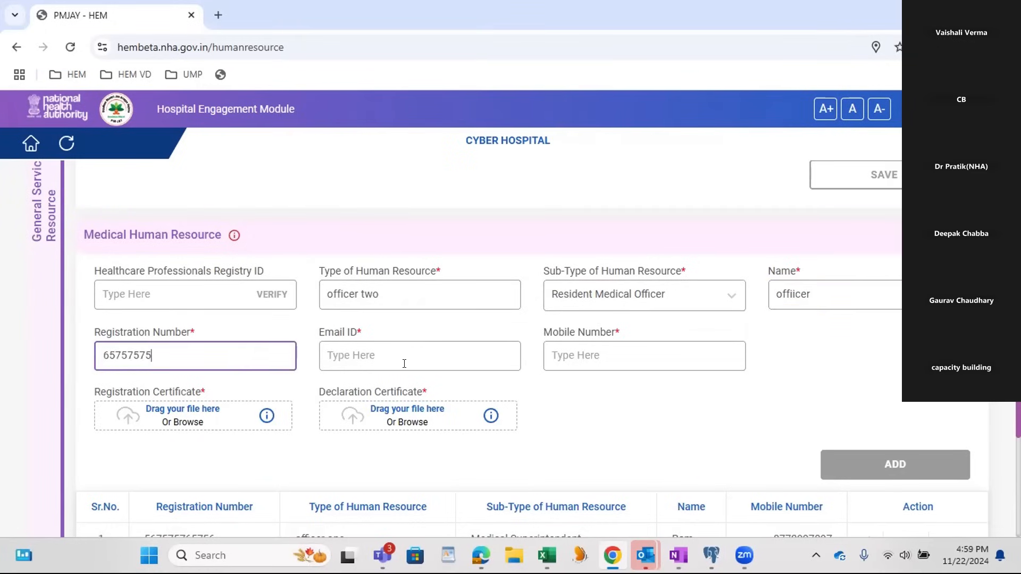
Step: Enter the resident medical officer's email ID and mobile number
left_click(404, 363)
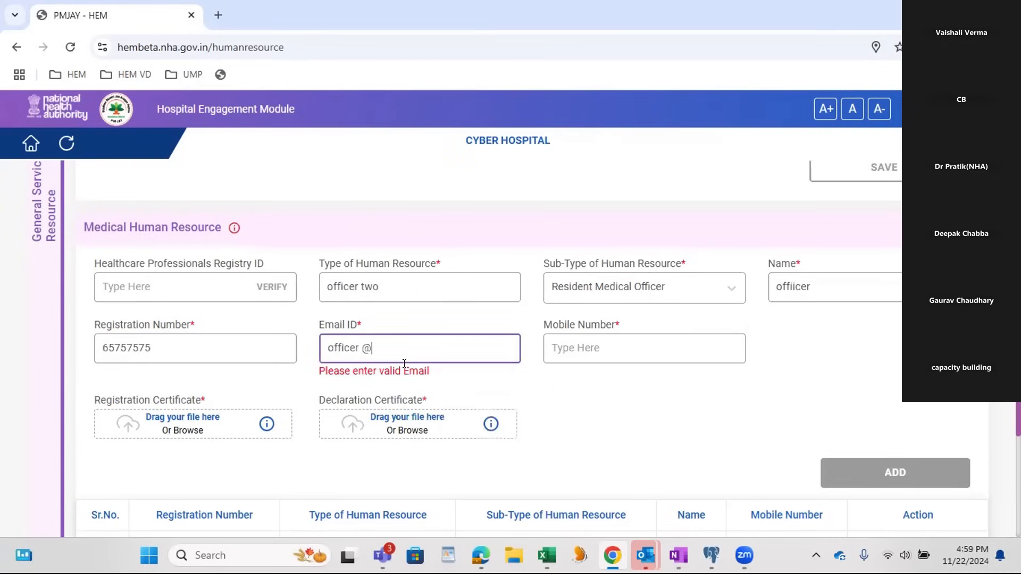
key("Tab")
left_click(405, 364)
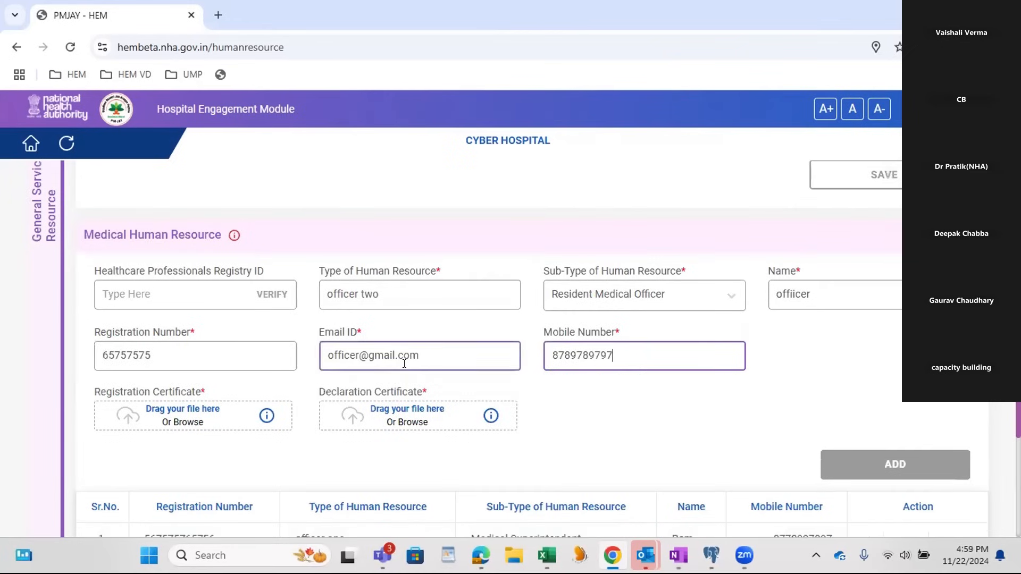
Step: Attach the OHS Assessment Completion Certificate PDF as the resident medical officer's registration and declaration certificates, and add the entry
left_click(223, 418)
scroll(230, 195, "down", 10)
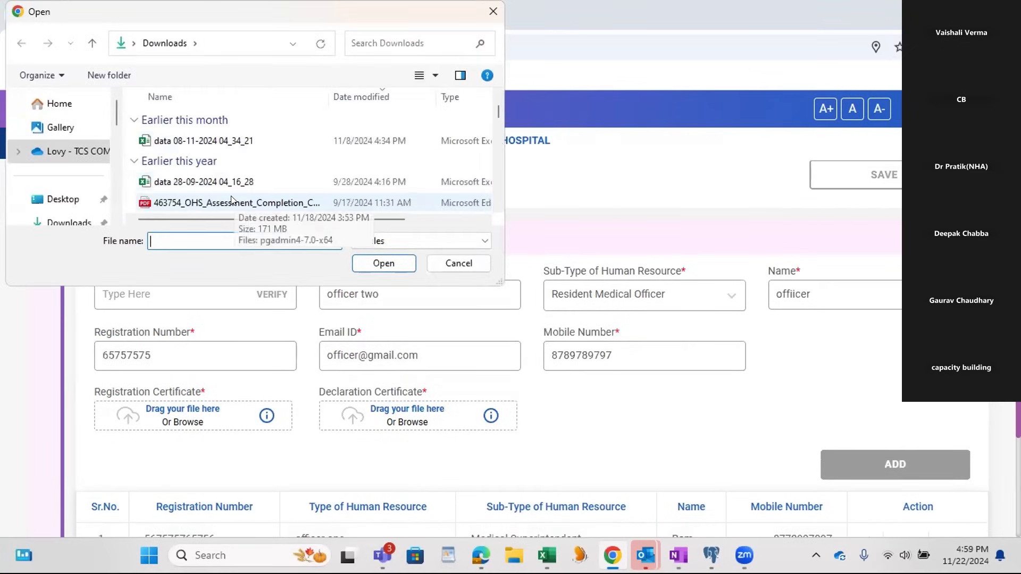
left_click(231, 203)
key("Return")
left_click(403, 416)
scroll(208, 201, "down", 1)
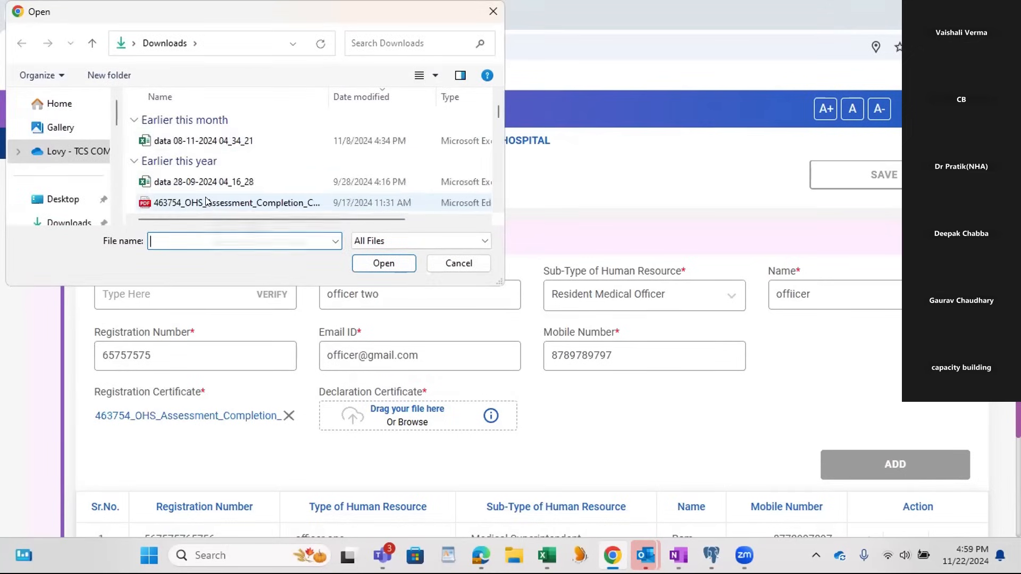
left_click(207, 201)
left_click(384, 264)
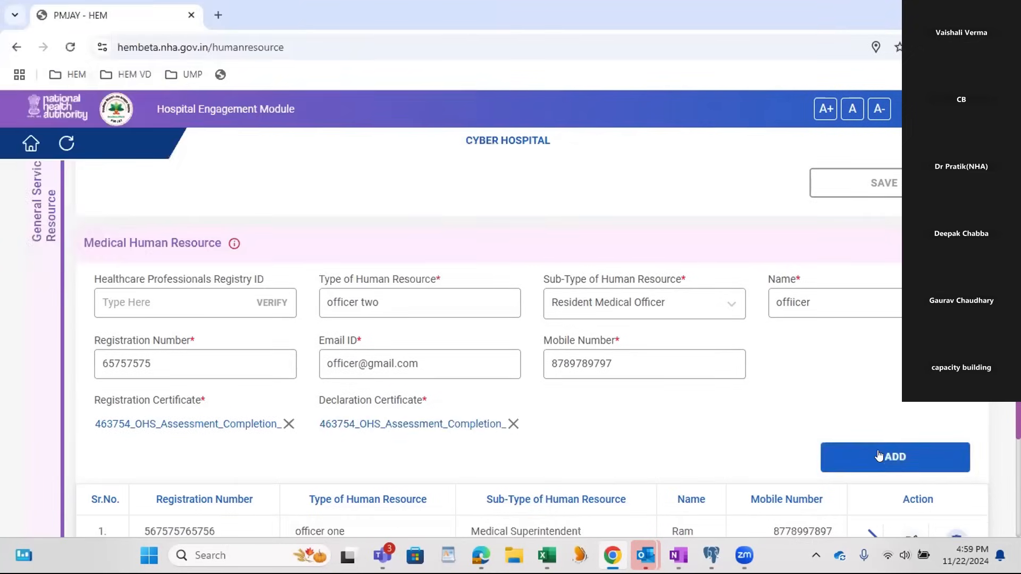
left_click(879, 456)
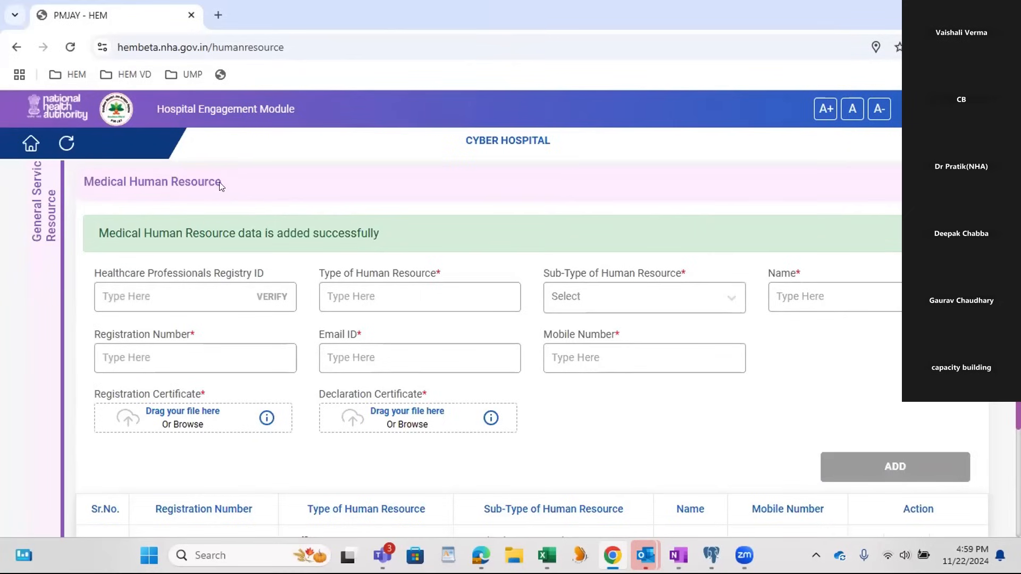
scroll(373, 247, "down", 4)
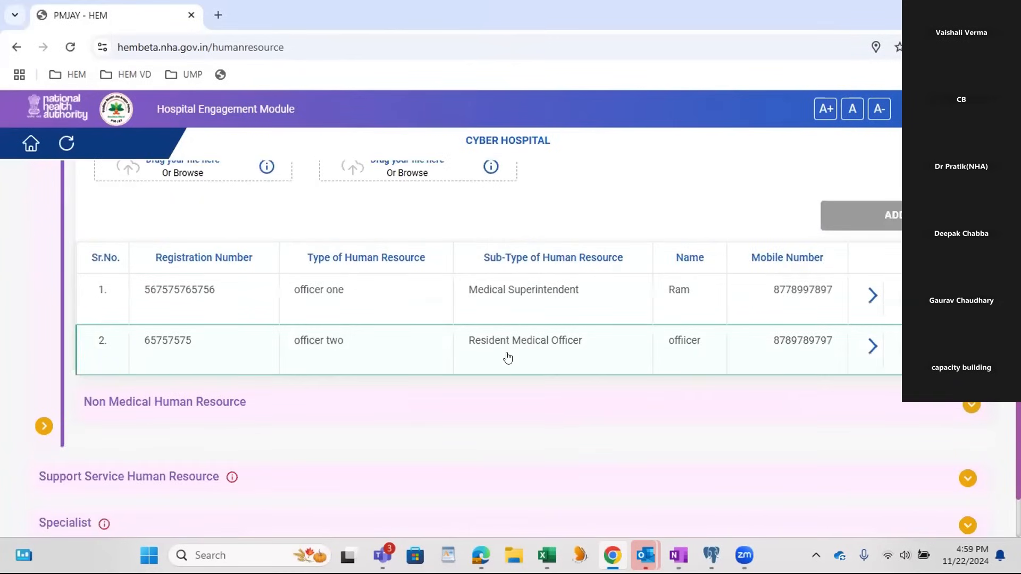
scroll(511, 364, "up", 4)
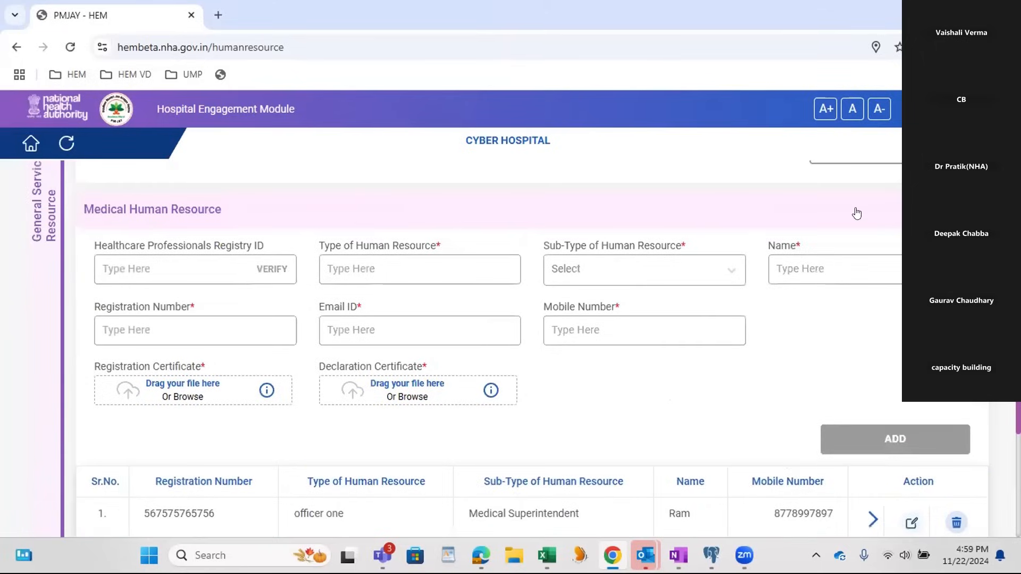
Step: In the Non Medical Human Resource section, set the Medico count to 3 and House Keeping to Inhouse, and save
scroll(663, 271, "down", 4)
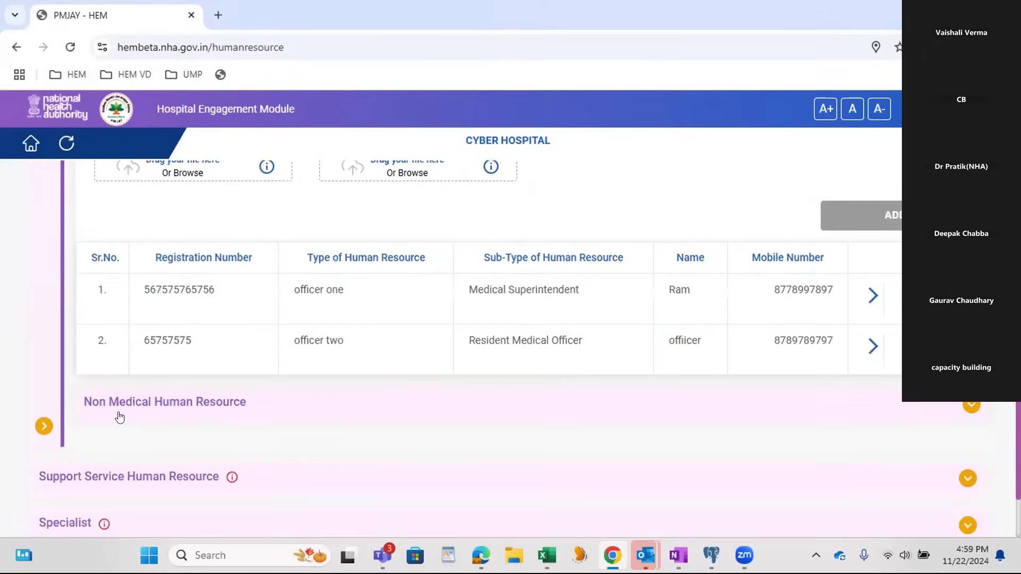
left_click(420, 413)
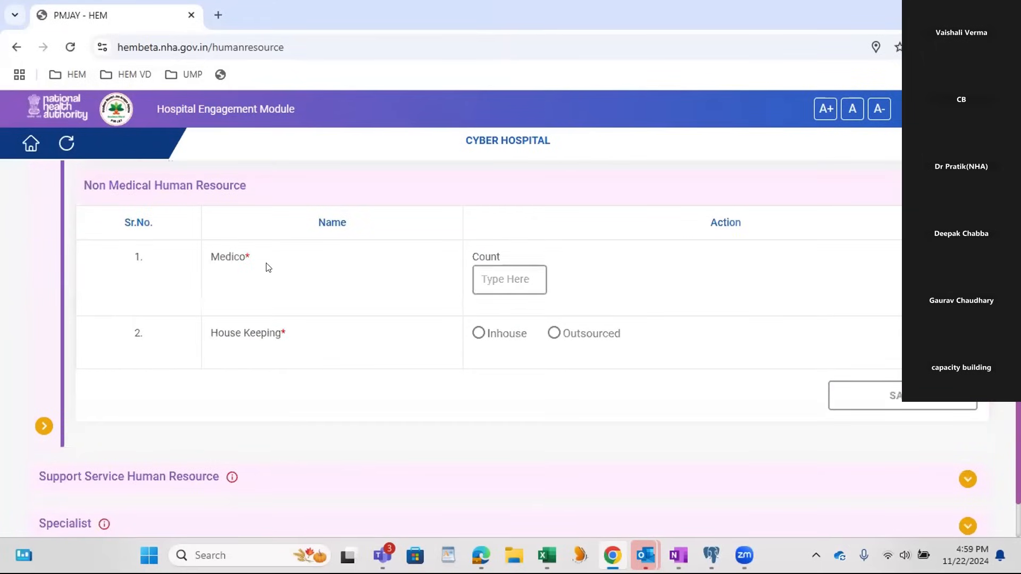
left_click(513, 280)
type("3")
left_click(490, 343)
left_click(868, 400)
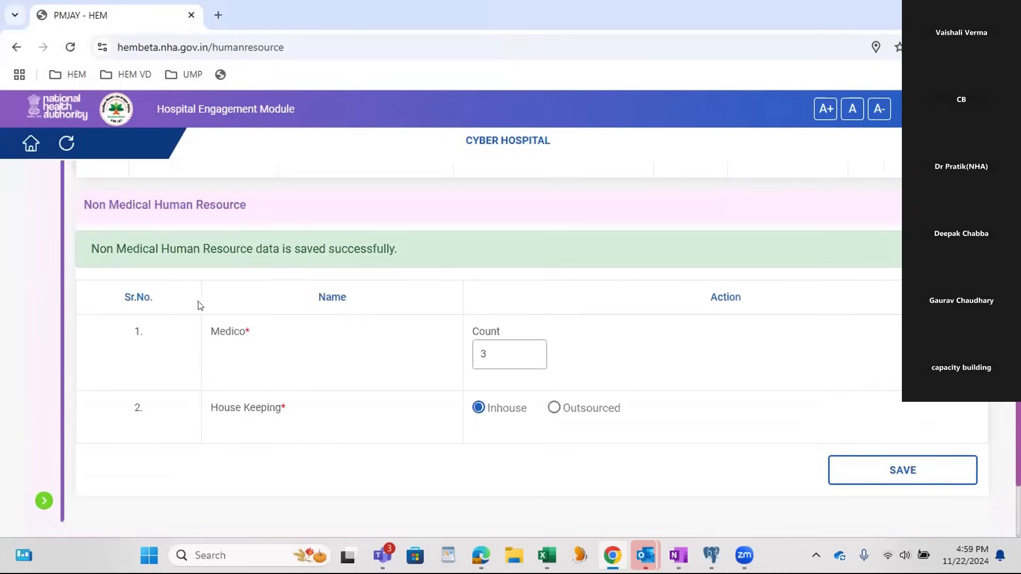
Step: Expand the Support Service Human Resource section and set the new entry's type to "resource one" and sub-type to Microbiology
scroll(590, 327, "down", 4)
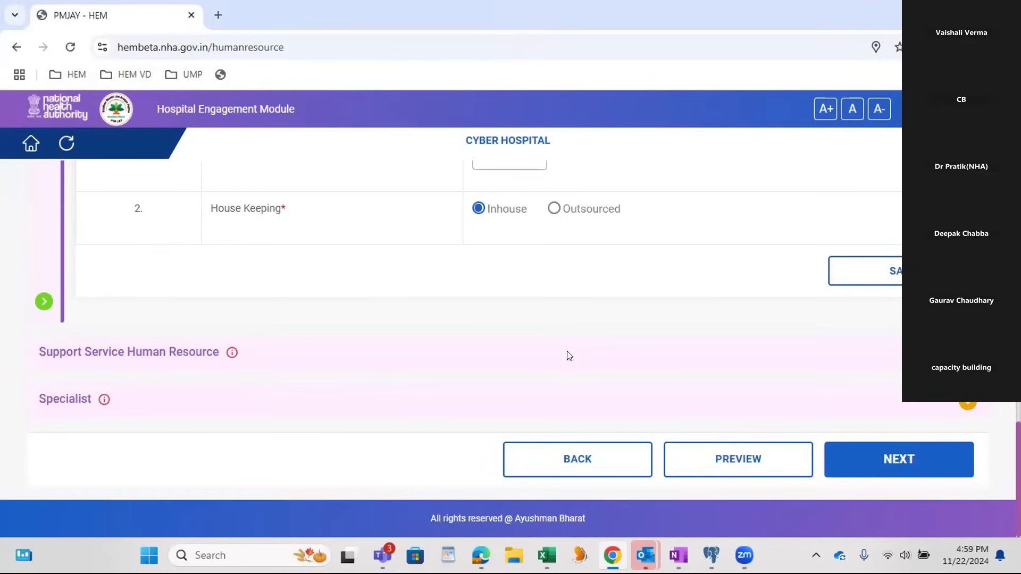
left_click(567, 355)
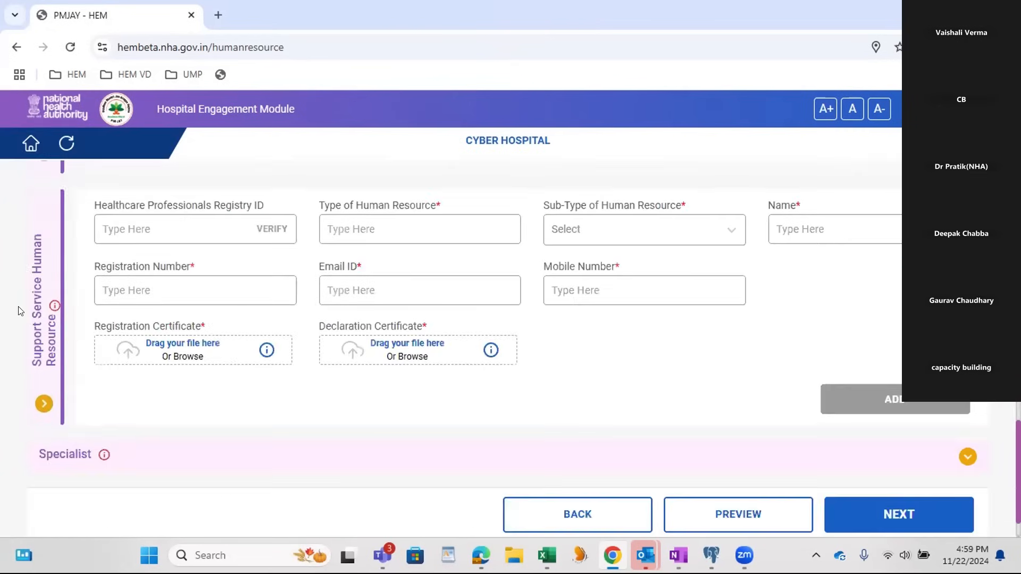
mouse_move(53, 307)
left_click(344, 225)
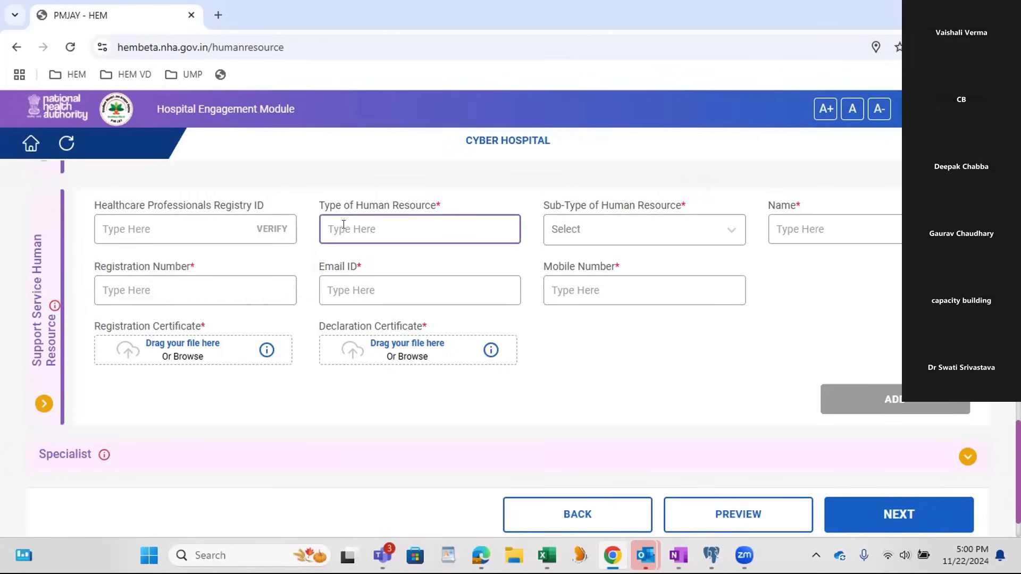
type("resource one")
left_click(601, 240)
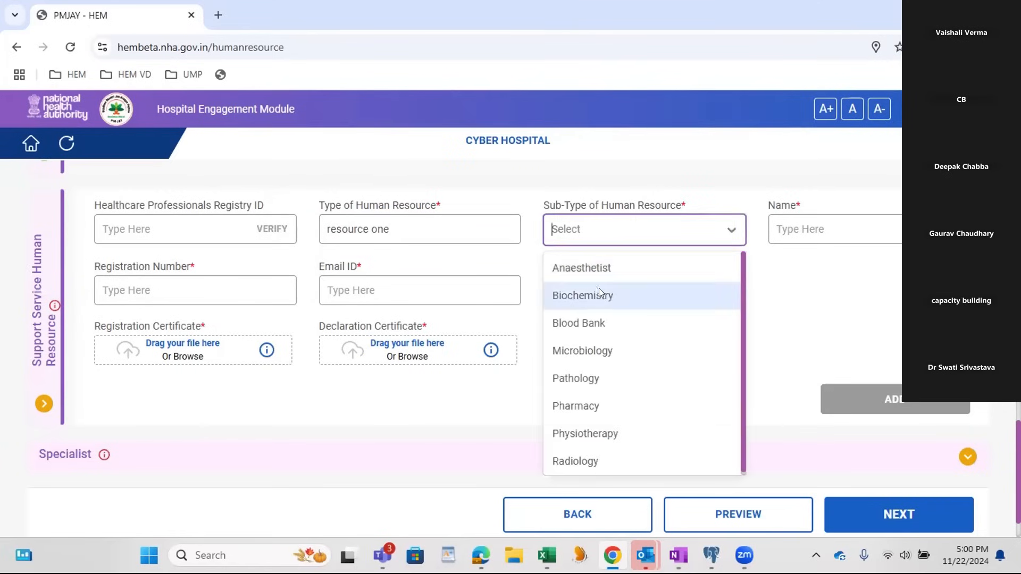
left_click(600, 350)
Step: Enter "name one" as the microbiology resource's name and fill in the registration number
left_click(787, 223)
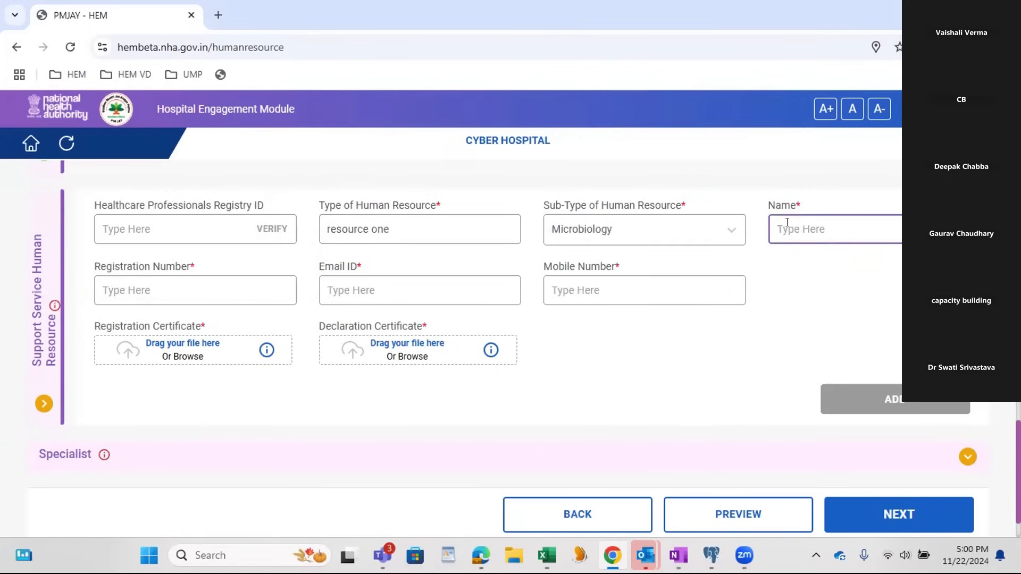
type("name one")
key("Tab")
type("5657")
Step: Fill in the microbiology resource's email ID and mobile number
left_click(399, 294)
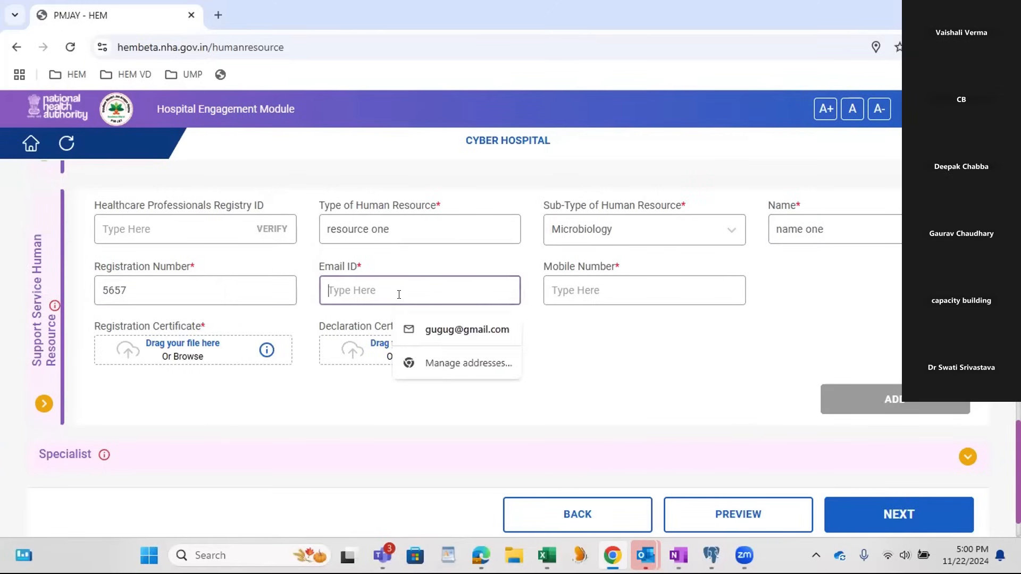
key("Tab")
Step: Attach the OHS Assessment Completion Certificate PDF for registration plus a declaration certificate file, and add the microbiology entry
left_click(186, 340)
scroll(217, 207, "down", 6)
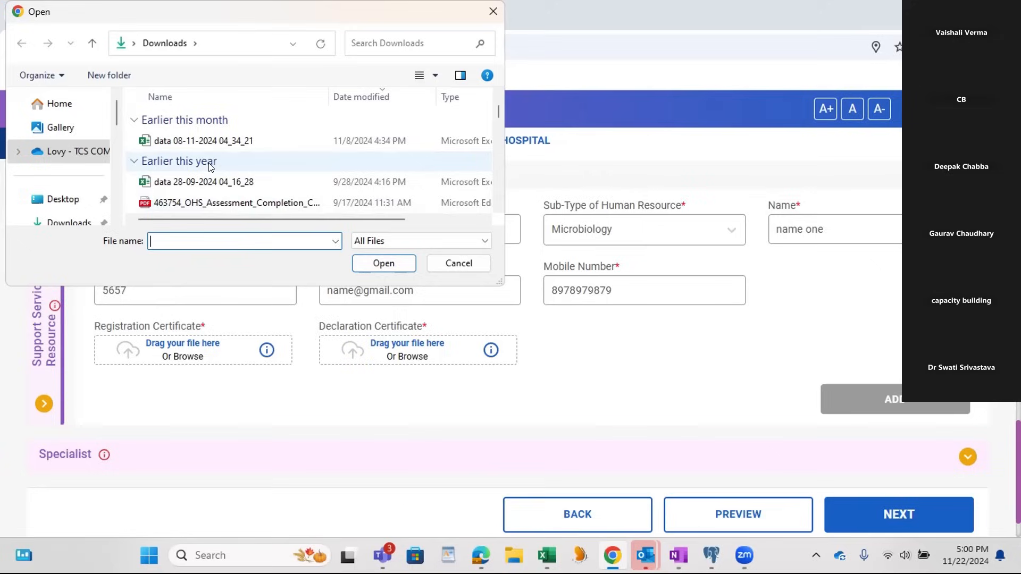
left_click(237, 202)
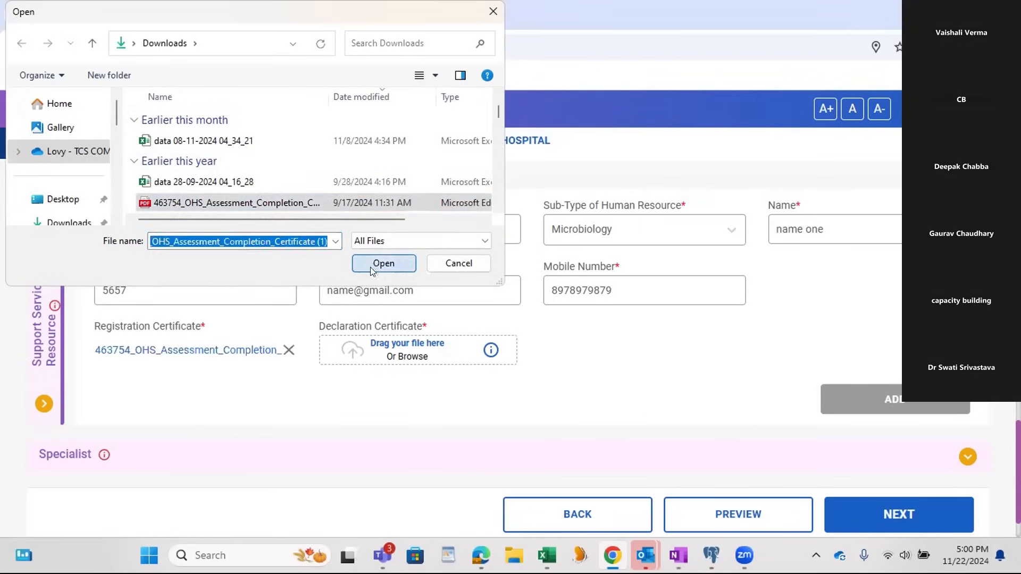
left_click(383, 263)
left_click(378, 355)
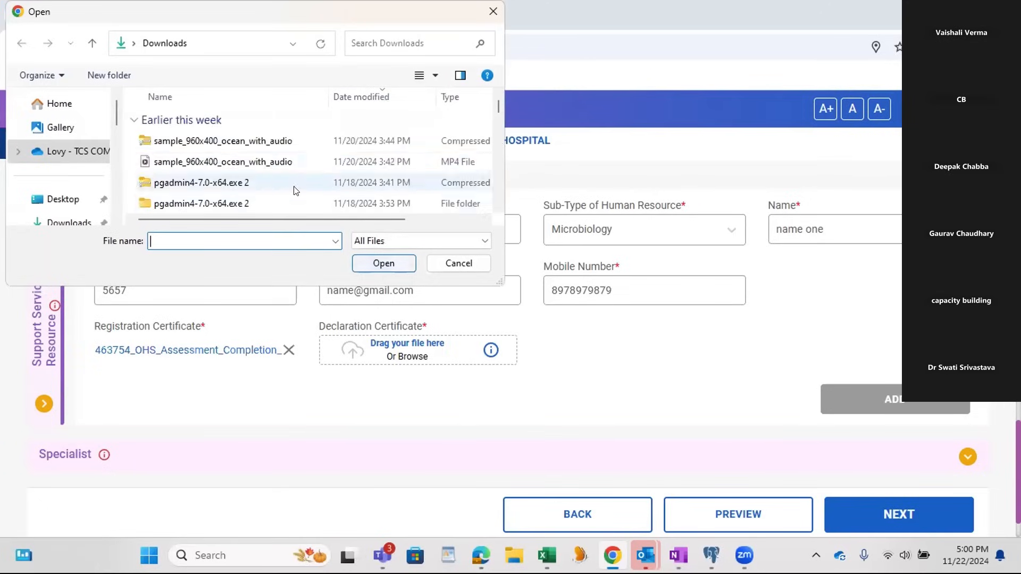
scroll(257, 167, "down", 5)
left_click(266, 161)
left_click(384, 263)
left_click(876, 388)
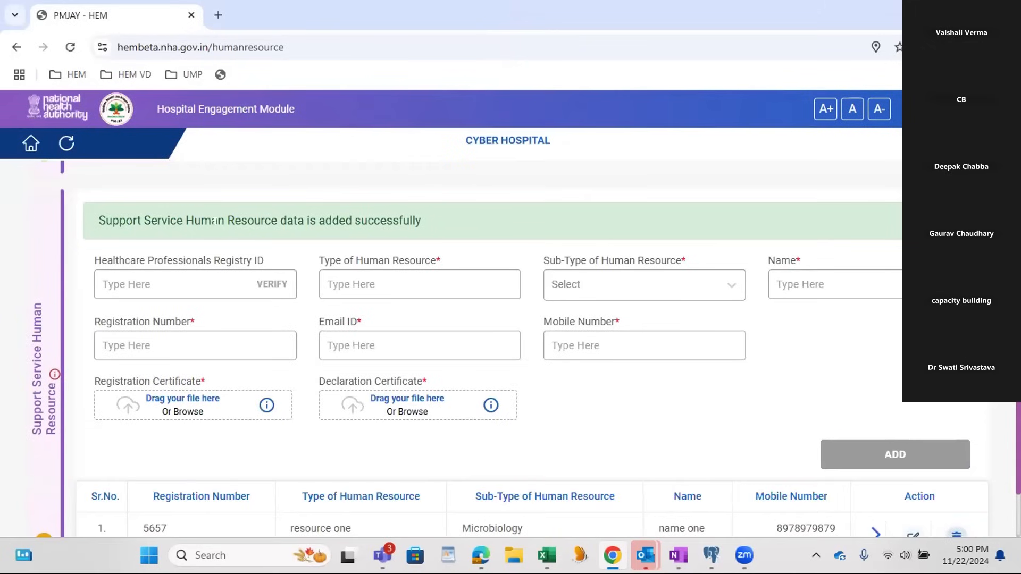
scroll(315, 228, "down", 3)
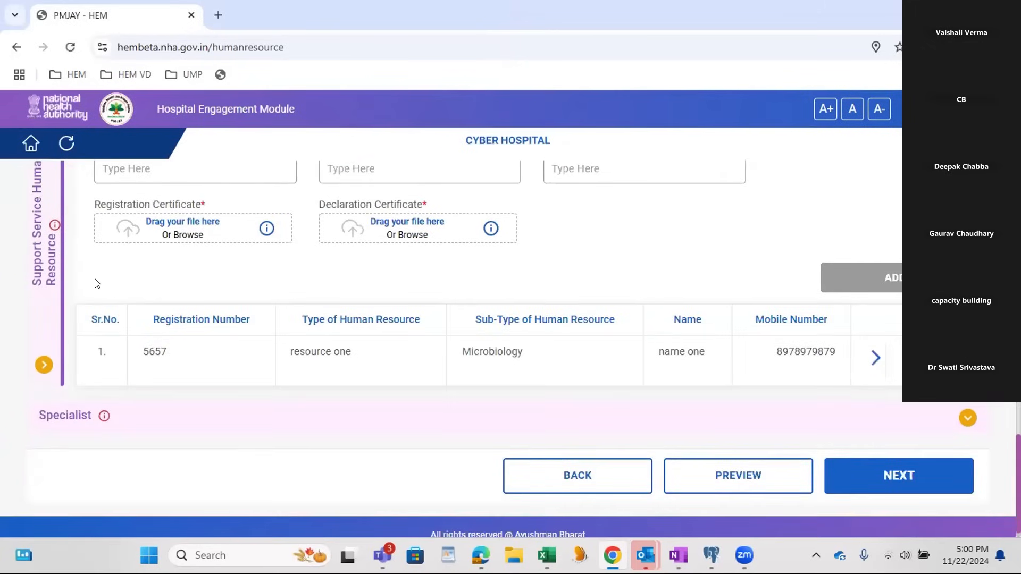
Step: Set the next support service entry's type of human resource to "resoyurce two" and its sub-type to Biochemistry
mouse_move(46, 232)
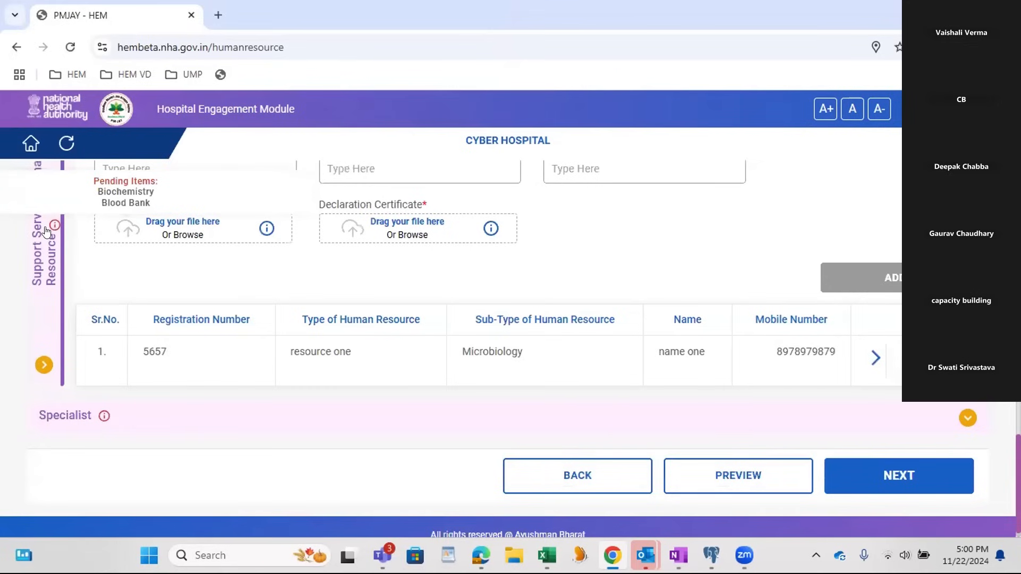
scroll(364, 226, "up", 3)
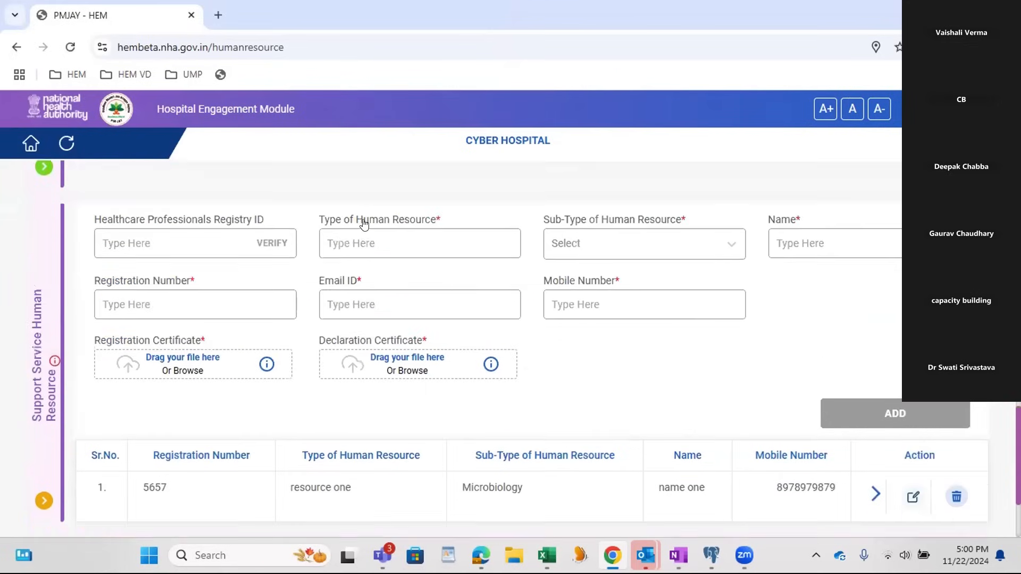
left_click(365, 250)
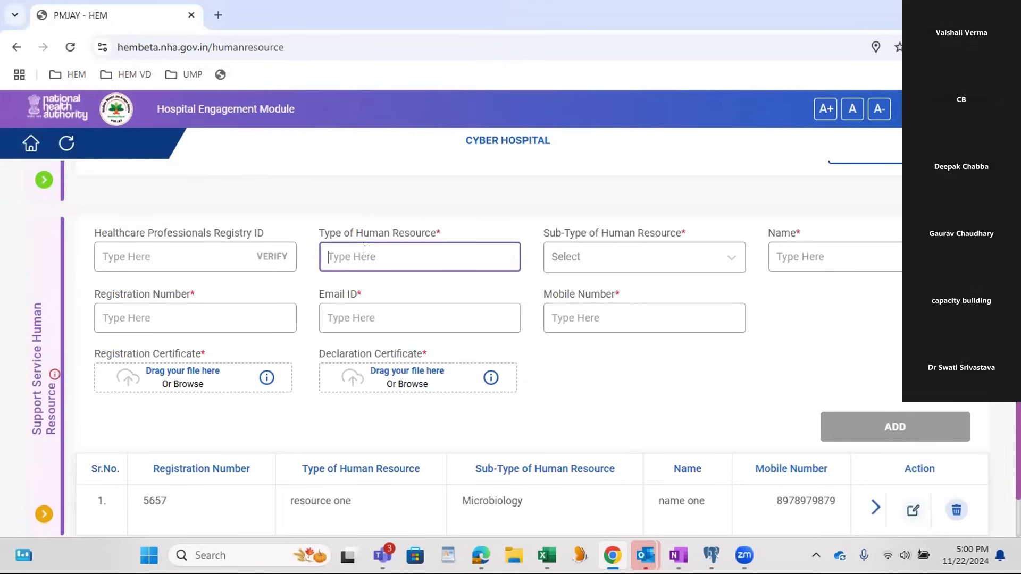
type("re")
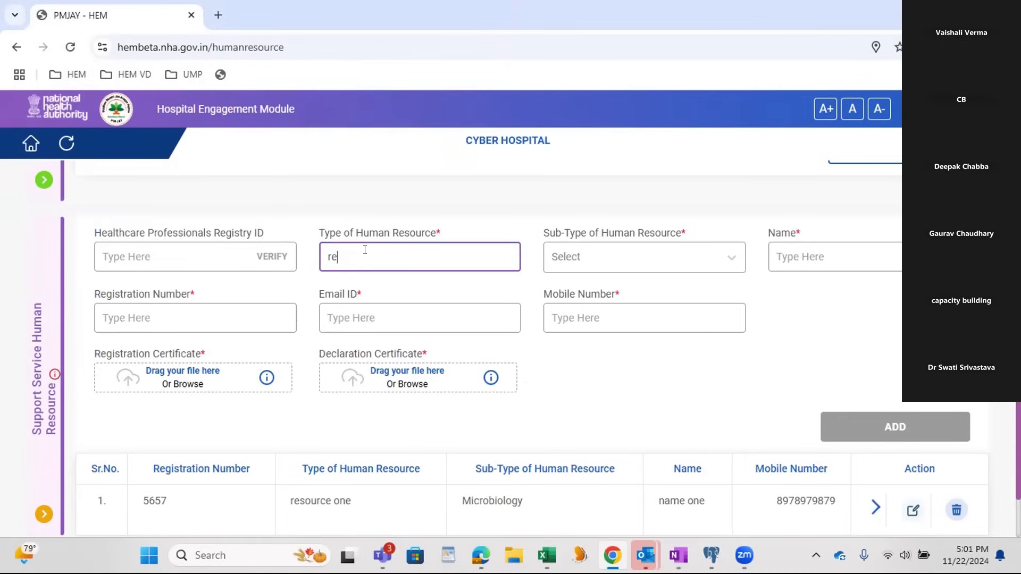
type("soyurce two")
key("Tab")
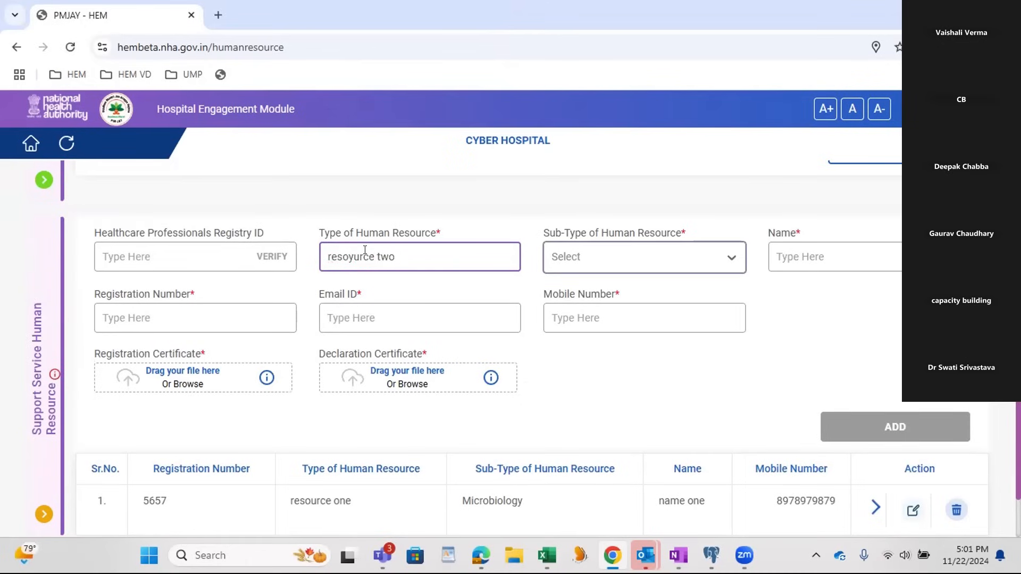
left_click(603, 265)
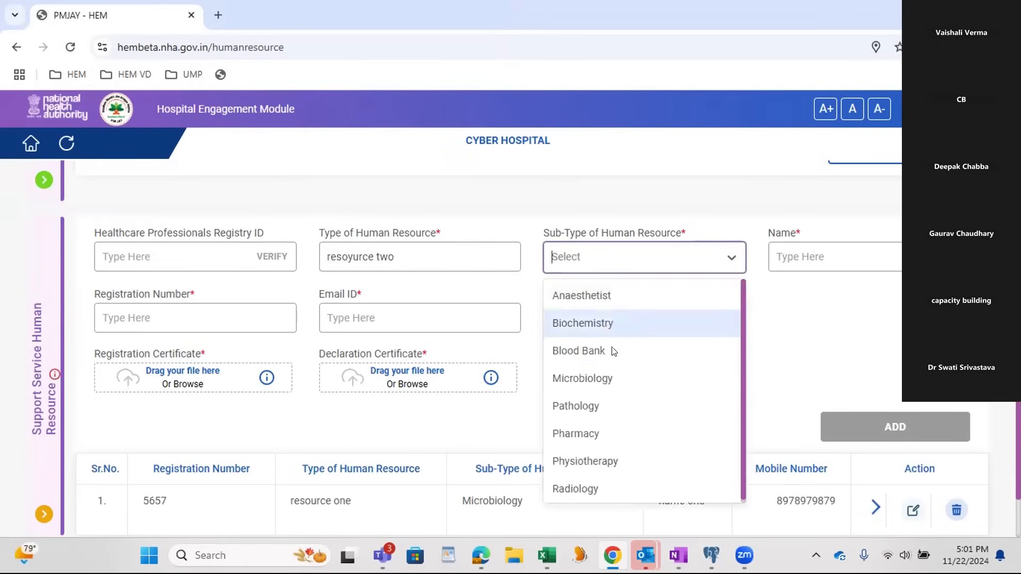
left_click(591, 321)
Step: Enter "officer two" as the biochemistry resource's name and fill in the registration number
left_click(867, 260)
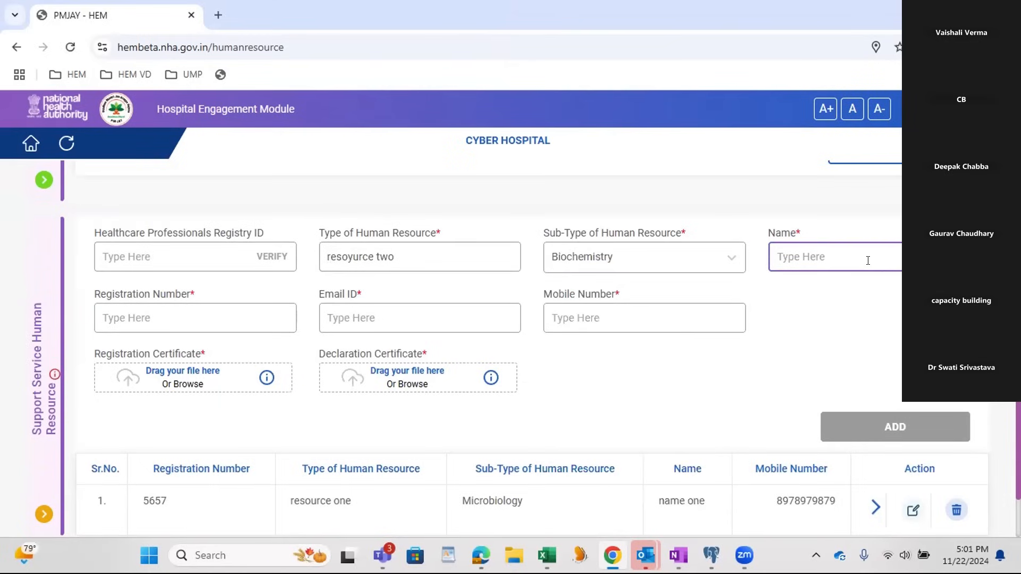
type("of")
key("Tab")
type("65757")
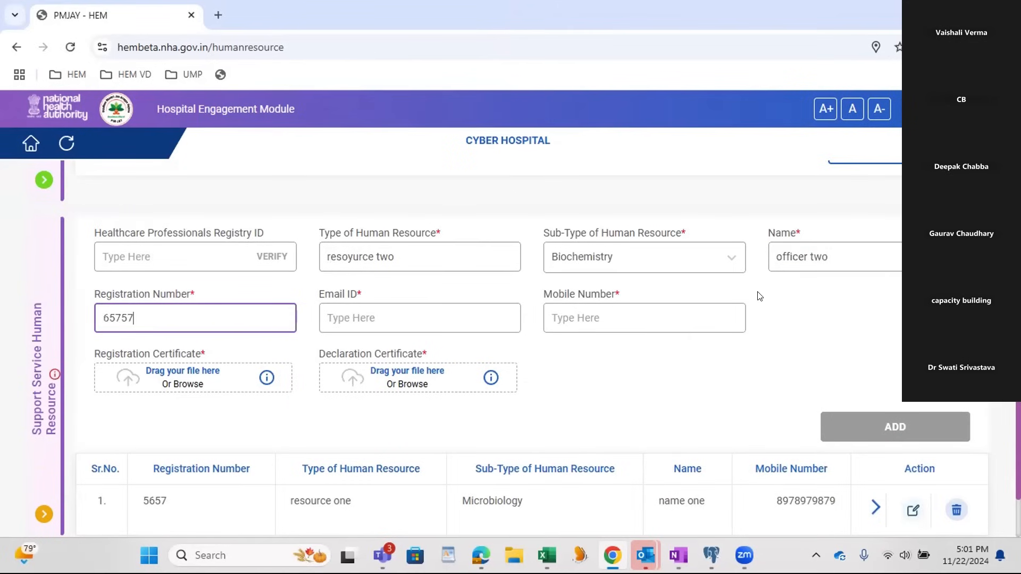
Step: Fill in the biochemistry resource's email ID and mobile number
left_click(466, 310)
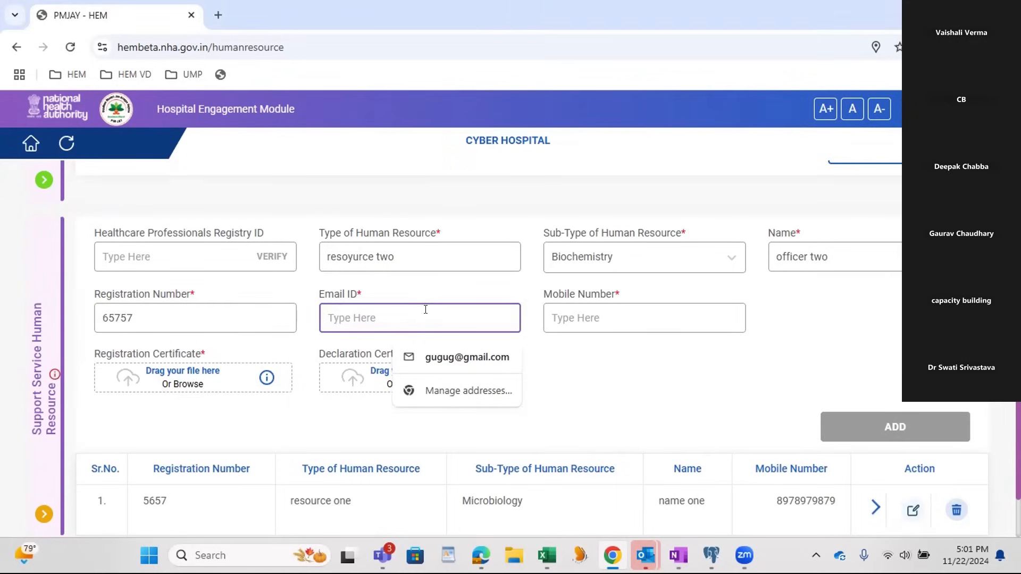
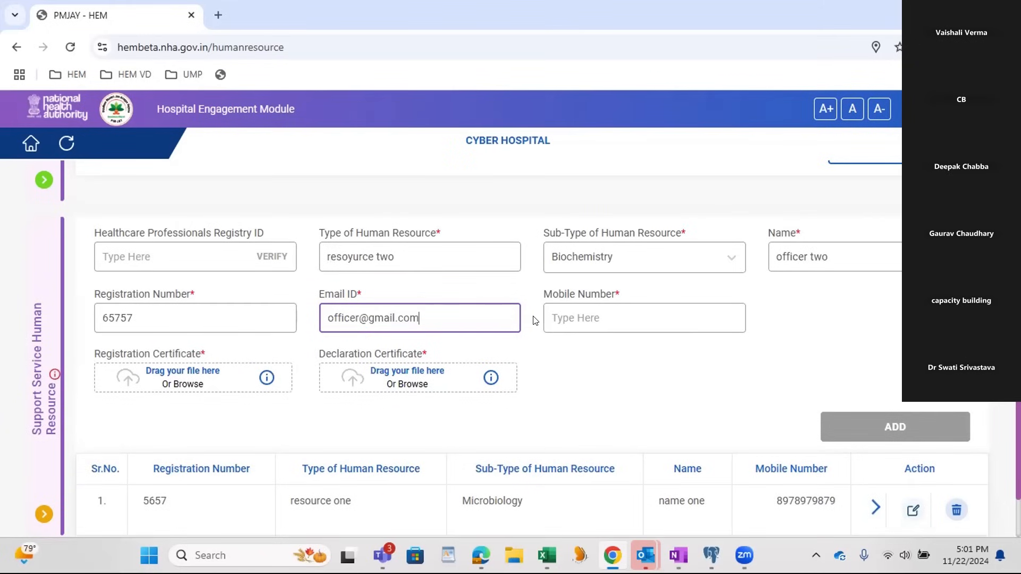
left_click(550, 318)
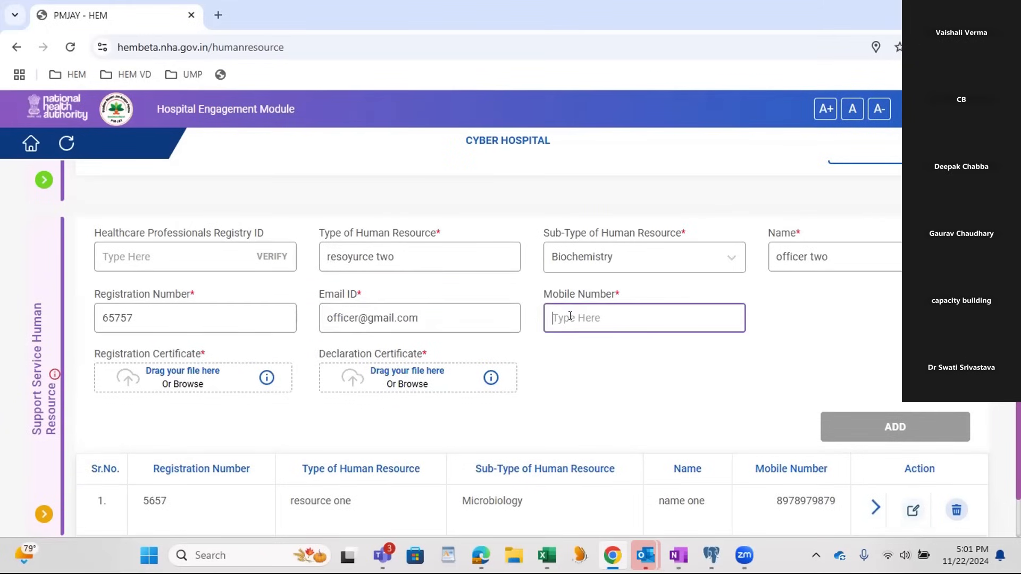
Step: Attach the OHS Assessment Completion PDF for registration and the Anti Bribery and Corruption Training PDF for declaration, and add the biochemistry entry
left_click(160, 380)
scroll(166, 195, "down", 5)
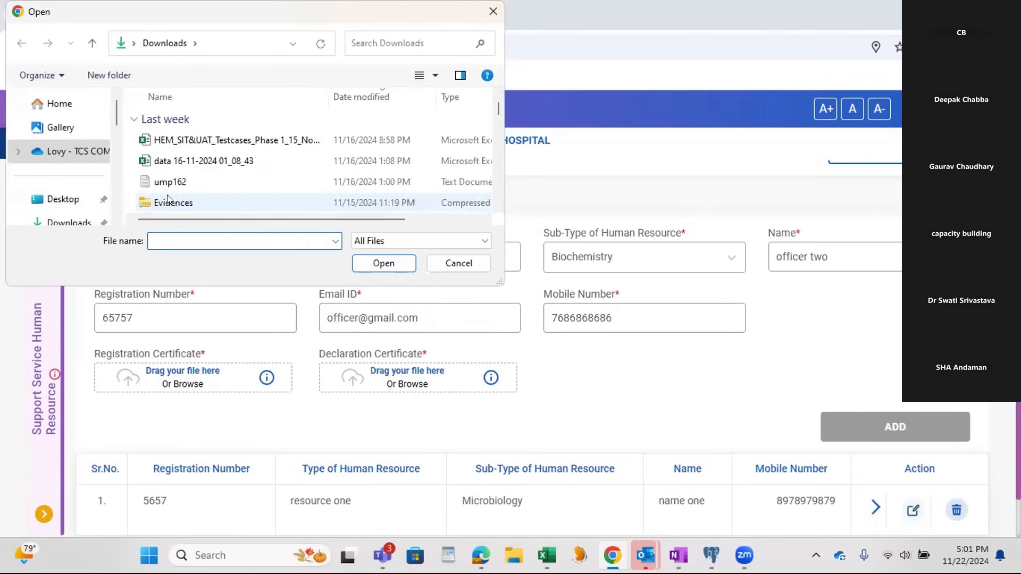
left_click(174, 198)
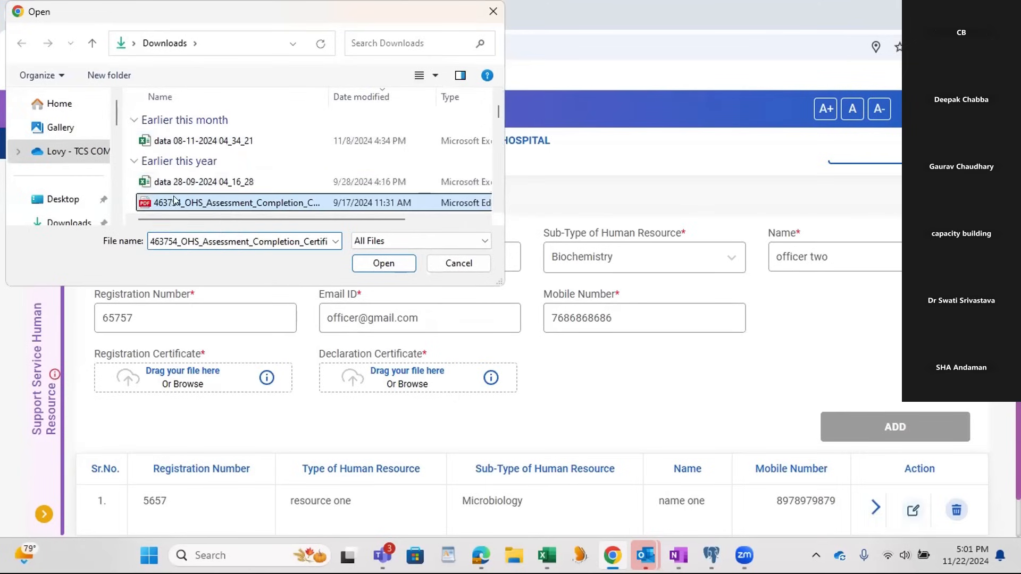
left_click(383, 263)
left_click(421, 382)
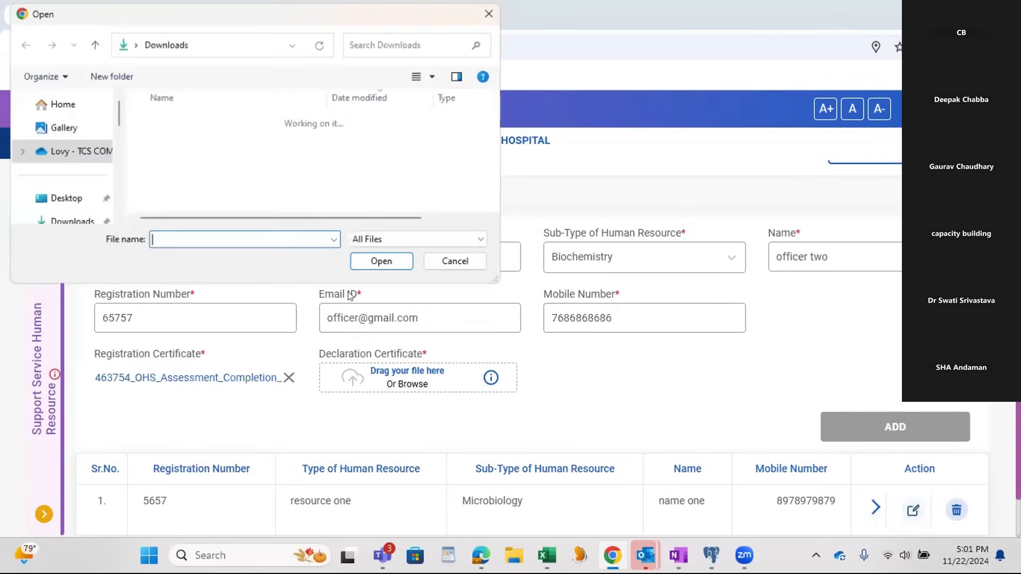
scroll(242, 191, "down", 5)
left_click(233, 159)
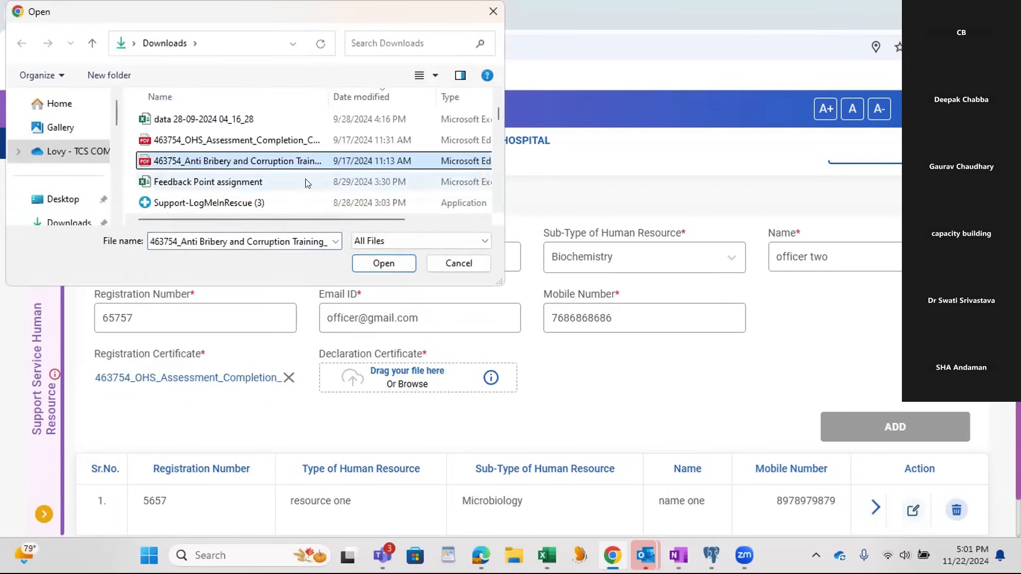
left_click(399, 263)
left_click(894, 414)
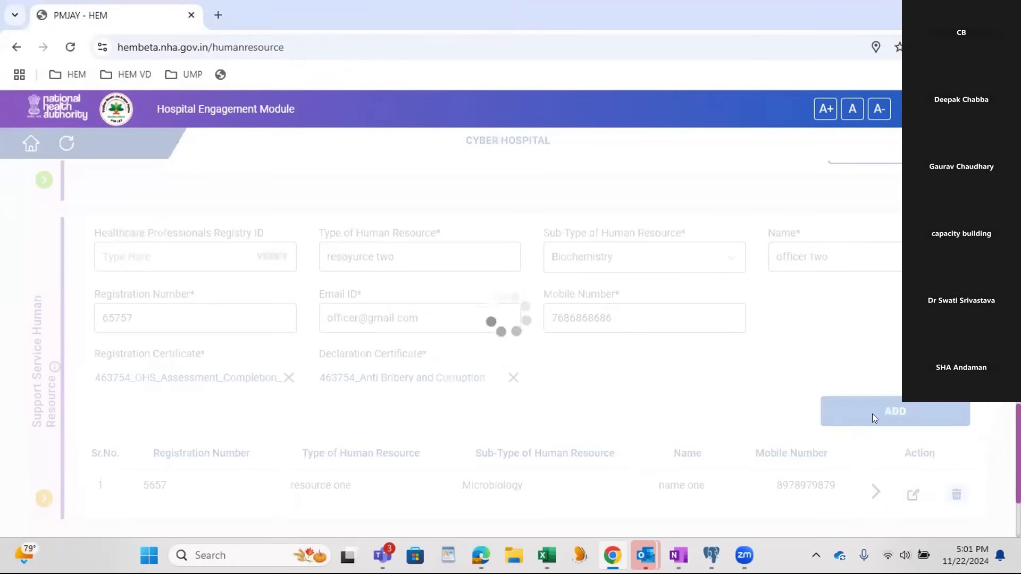
Step: Set the third support service entry's type of human resource to "blood bank" and its sub-type to Blood Bank
scroll(763, 377, "down", 3)
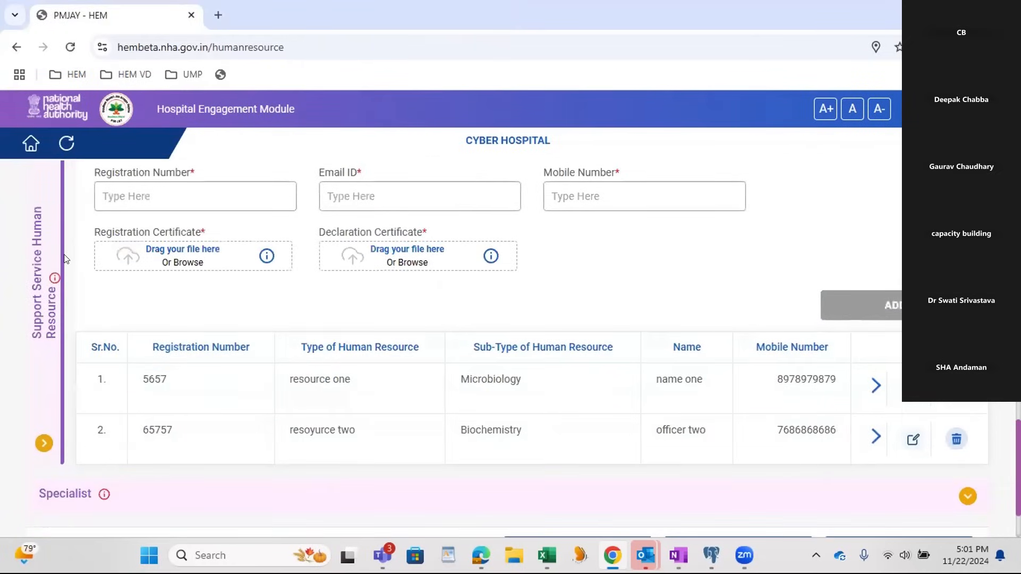
mouse_move(51, 286)
scroll(55, 280, "up", 3)
left_click(381, 283)
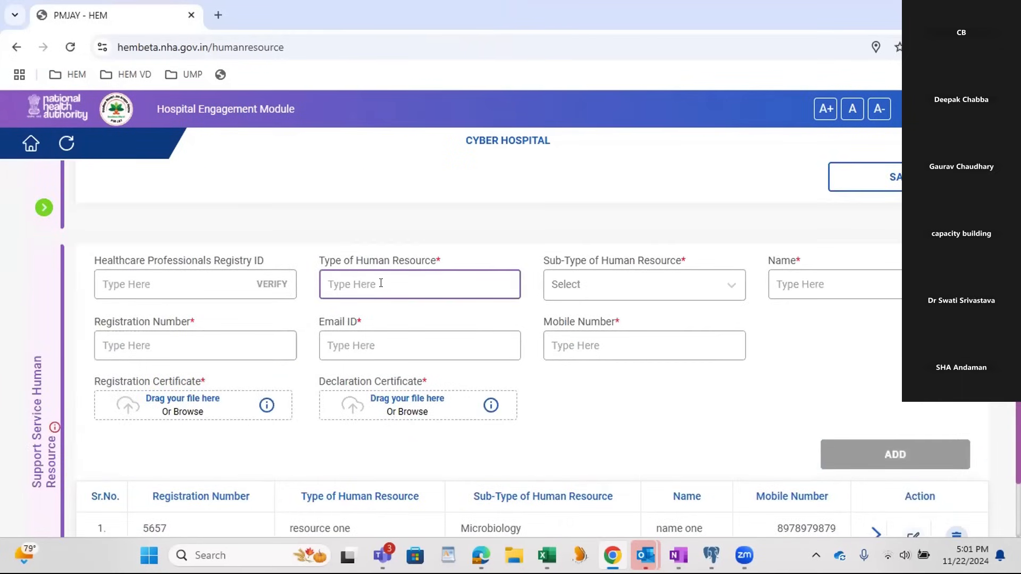
type("blood bank")
key("Tab")
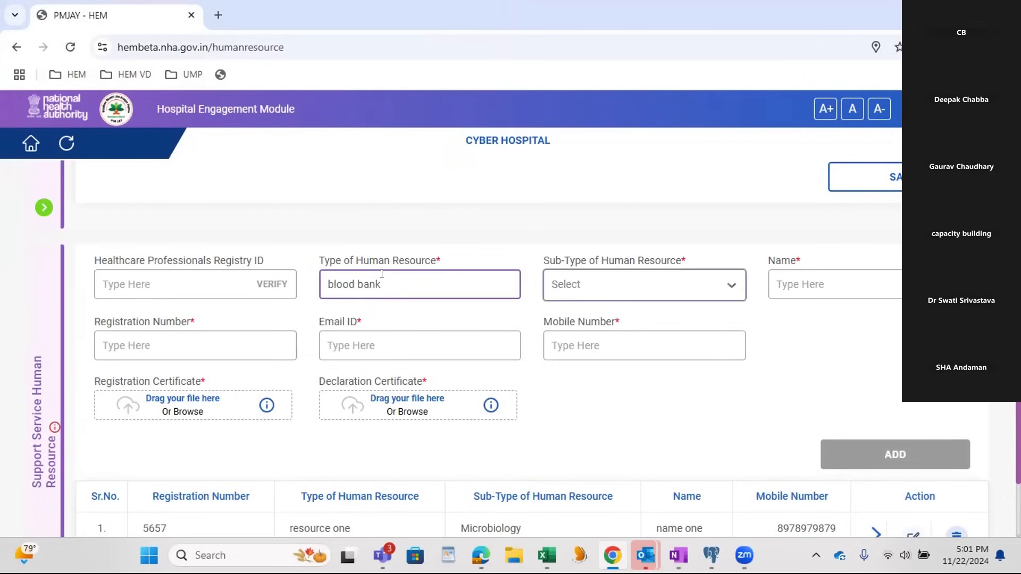
type("nk")
left_click(672, 277)
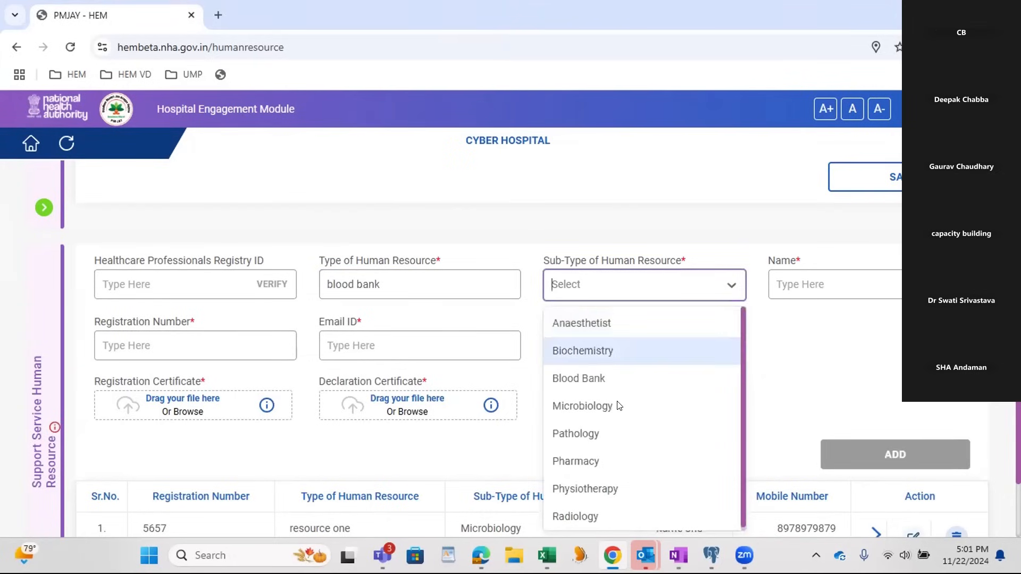
left_click(590, 381)
Step: Enter "ifficer two" as the blood bank resource's name and fill in the registration number
left_click(795, 285)
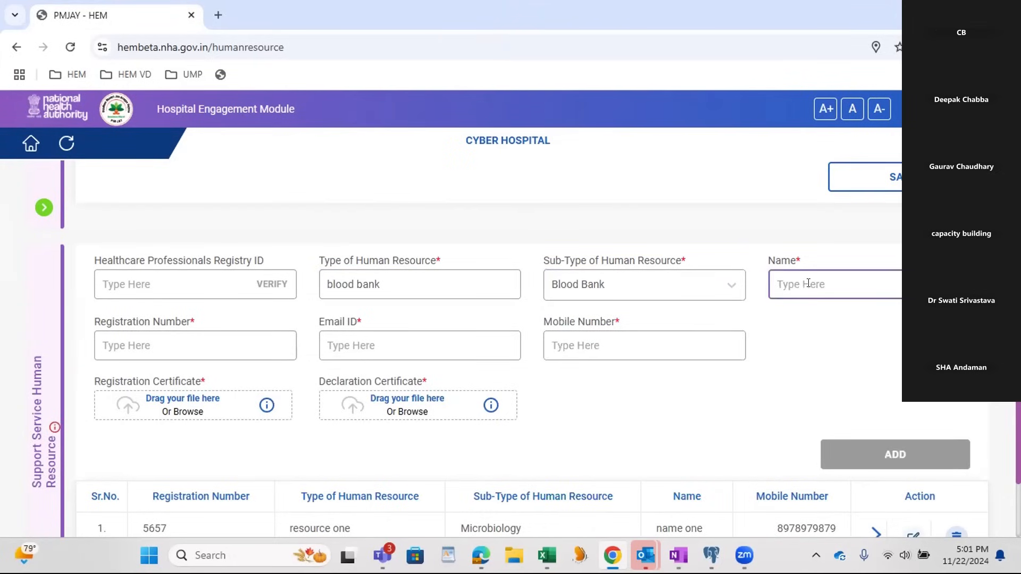
type("ifficer two")
left_click(287, 340)
type("6575757")
Step: Fill in the blood bank resource's email ID and mobile number
left_click(413, 352)
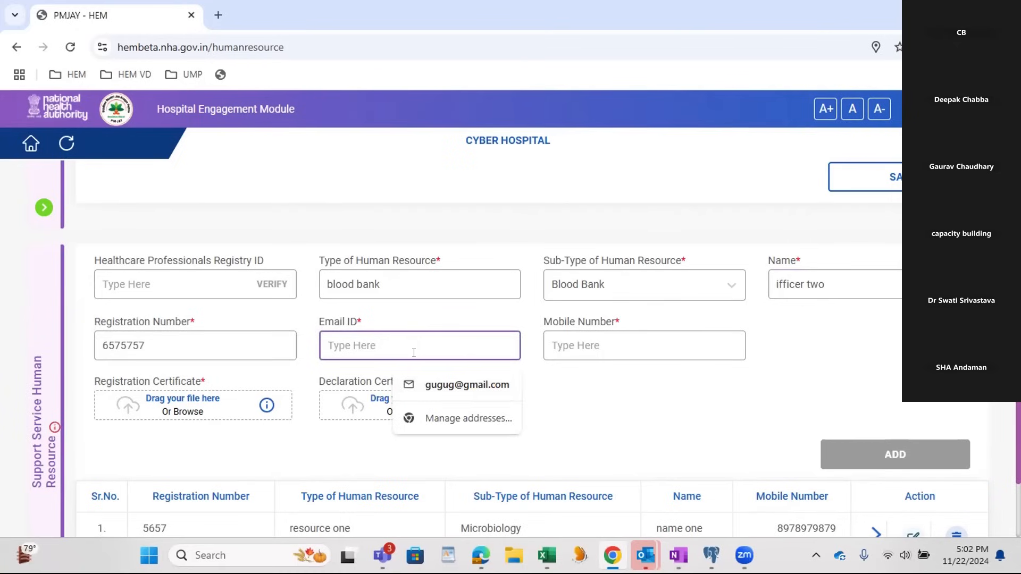
key("Tab")
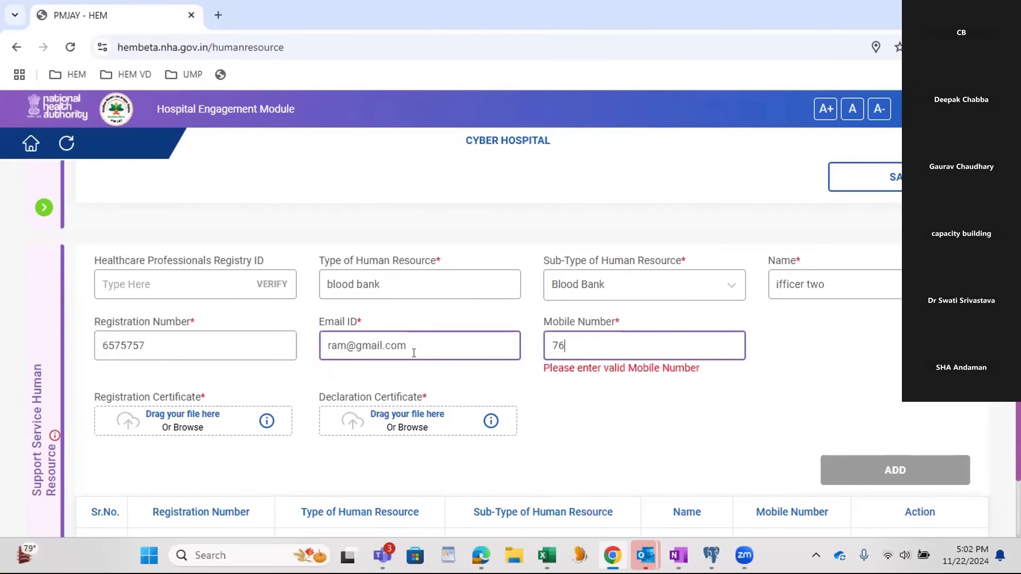
Step: Attach the OHS Assessment Completion PDF as both registration and declaration certificate, and add the blood bank entry
left_click(173, 385)
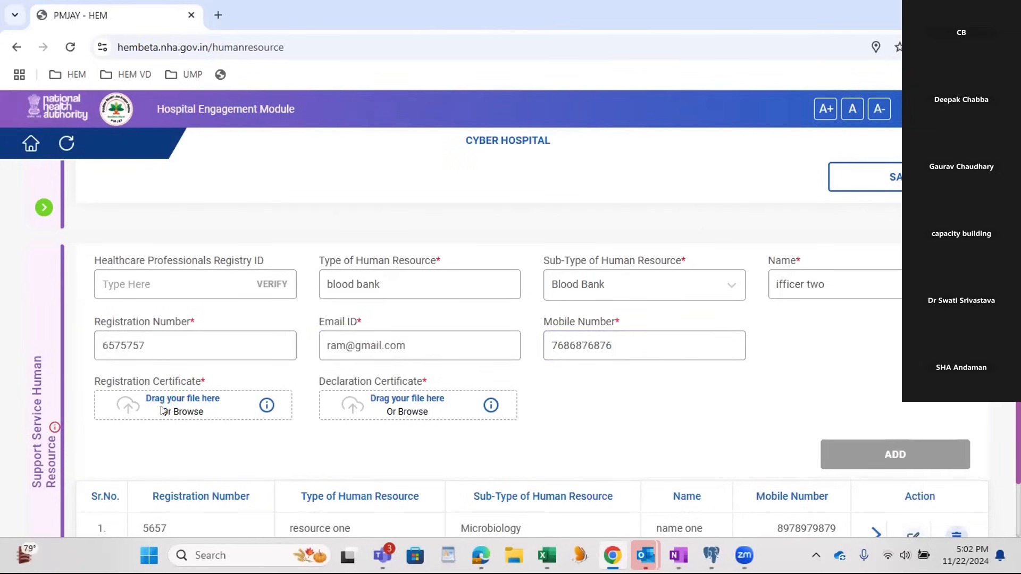
scroll(188, 207, "down", 6)
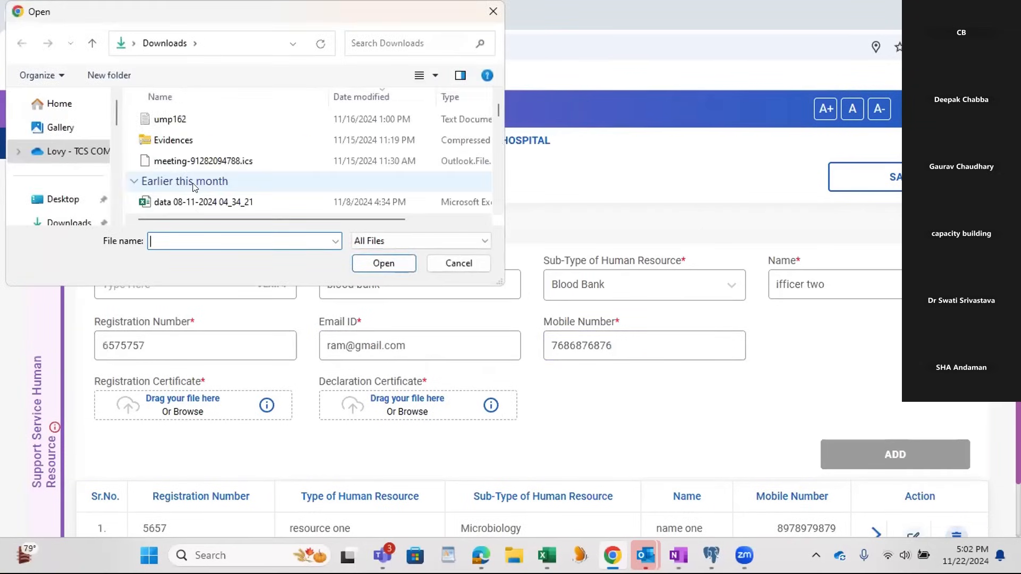
left_click(187, 203)
left_click(383, 263)
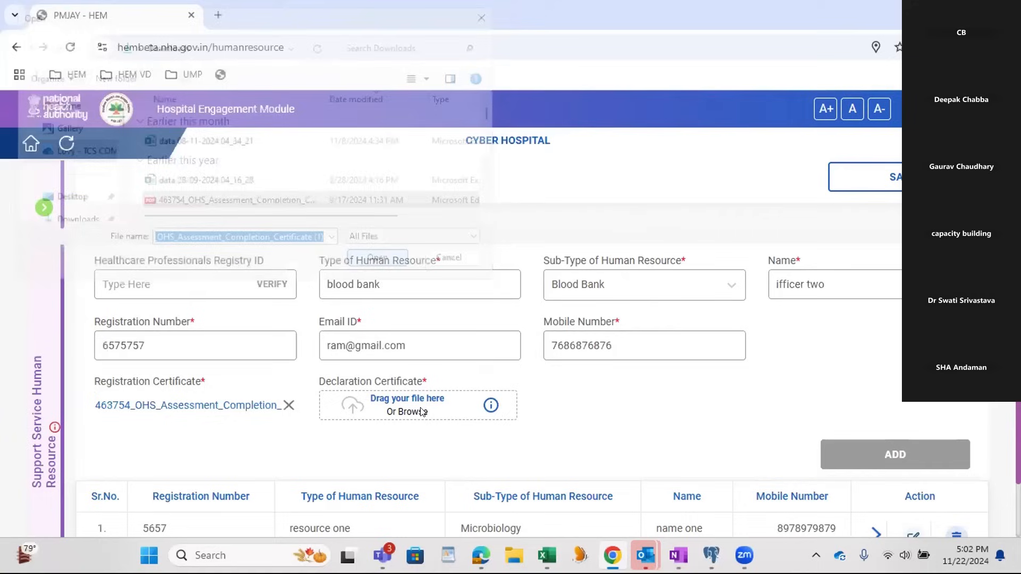
left_click(419, 411)
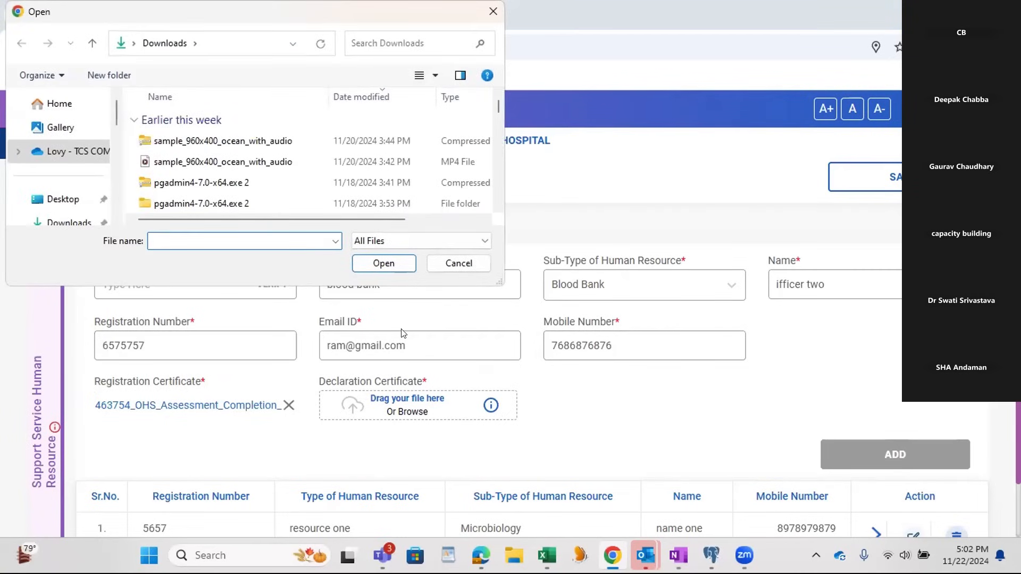
scroll(211, 186, "down", 5)
left_click(211, 203)
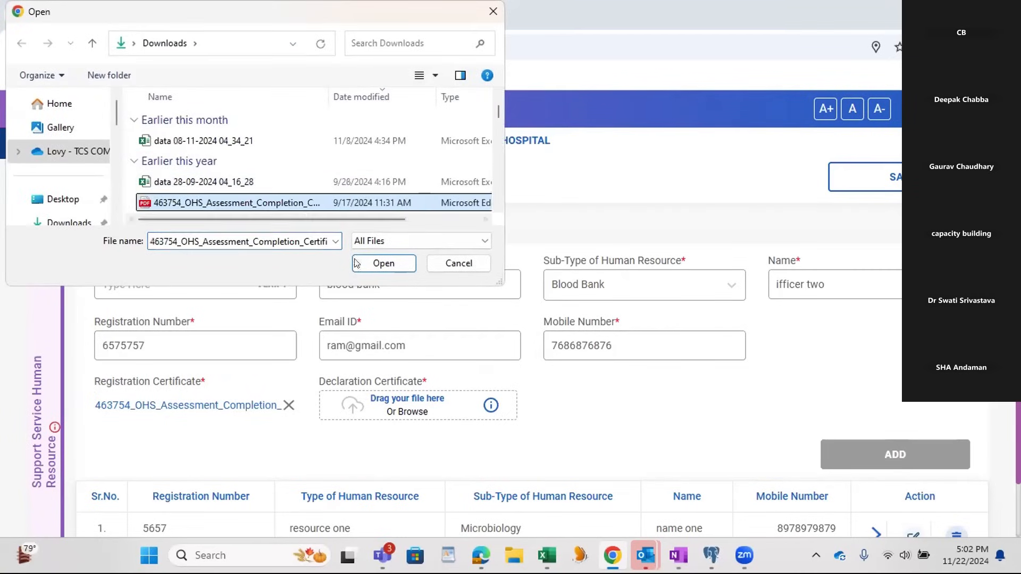
left_click(365, 264)
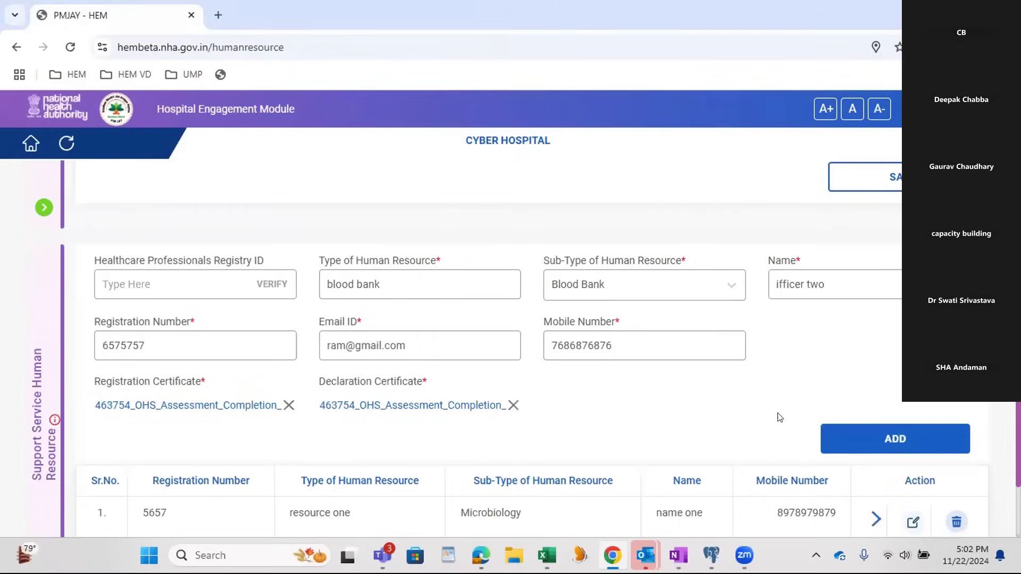
left_click(871, 434)
Step: Review the support service entries and the Specialist section's pending items, and expand the Specialist section
scroll(843, 415, "down", 4)
scroll(833, 419, "down", 2)
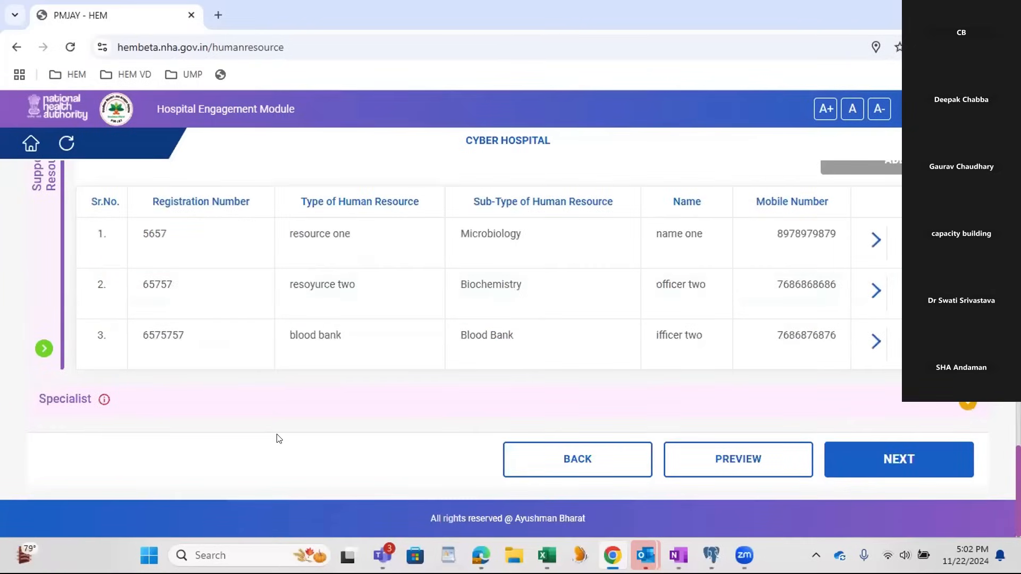
scroll(387, 346, "up", 1)
scroll(387, 346, "up", 1)
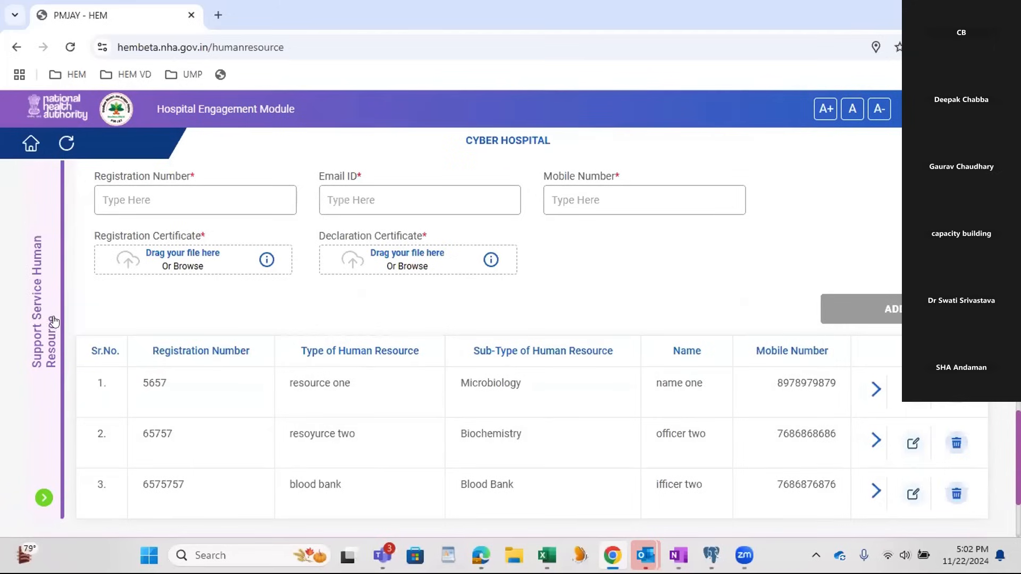
scroll(54, 310, "down", 2)
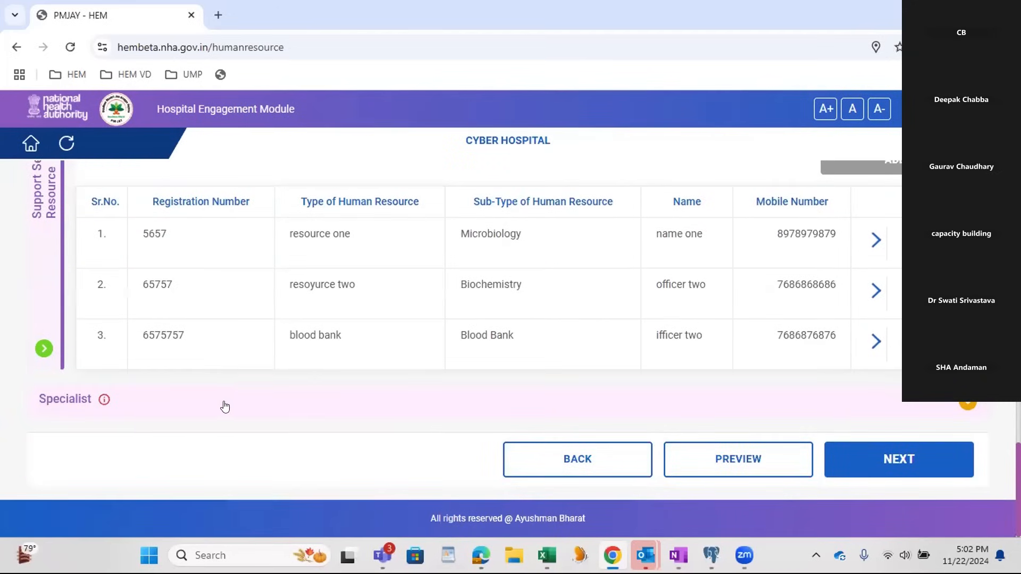
mouse_move(104, 402)
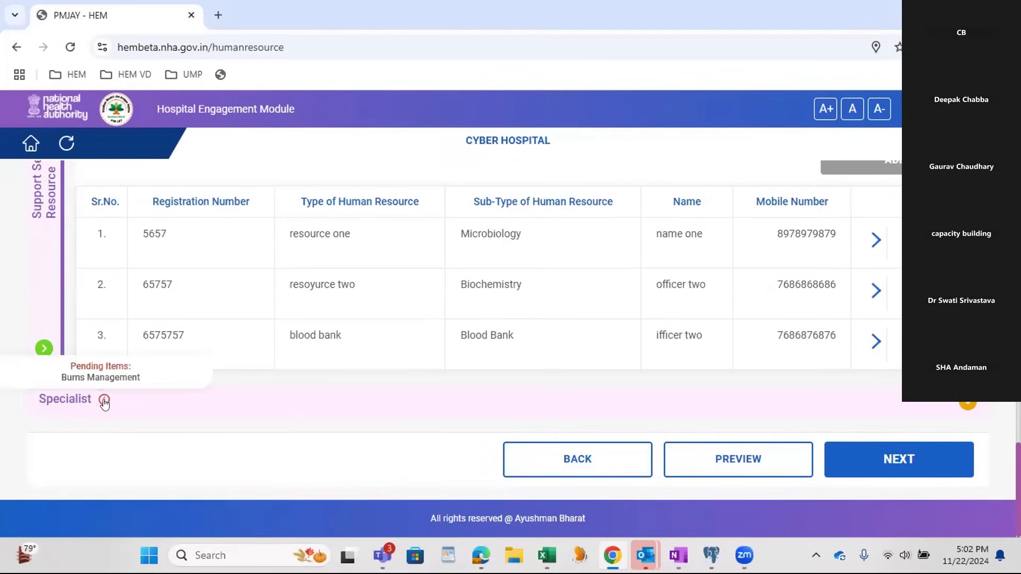
left_click(150, 406)
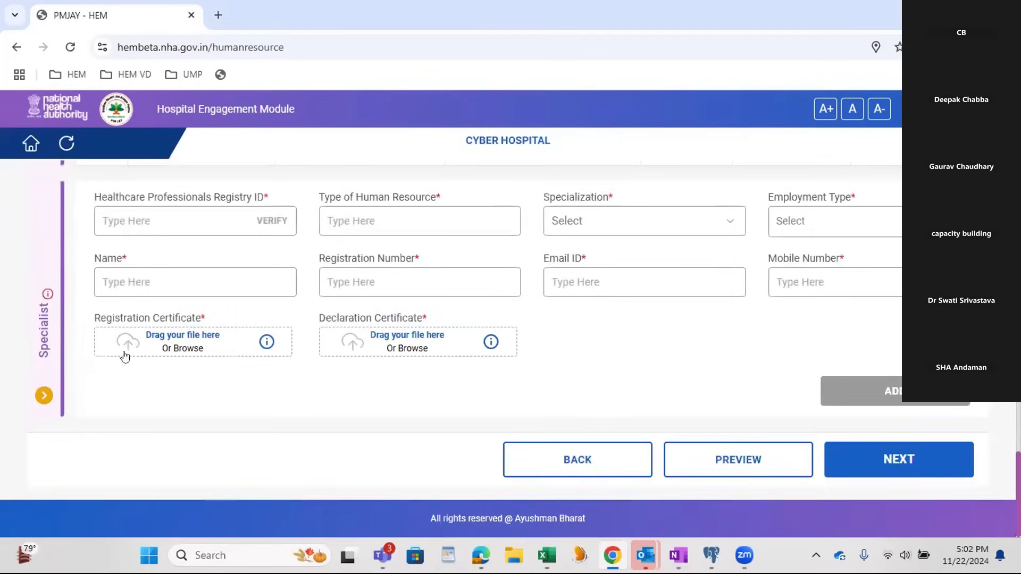
Step: Copy the last Healthcare Professionals Registry ID from the HFR notes page in OneNote and enter it in the Specialist form
scroll(69, 335, "up", 1)
mouse_move(47, 374)
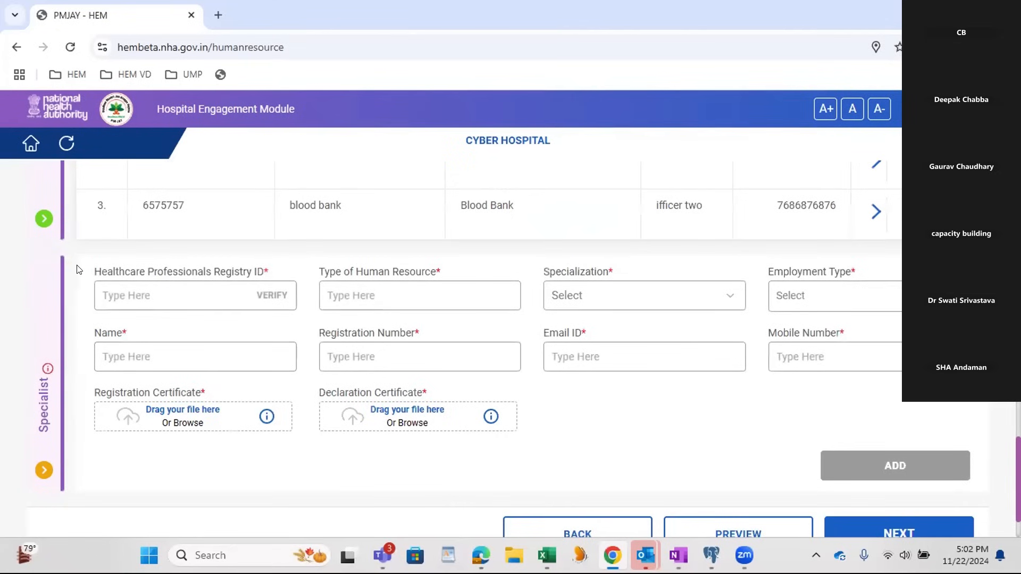
left_click_drag(88, 270, 279, 272)
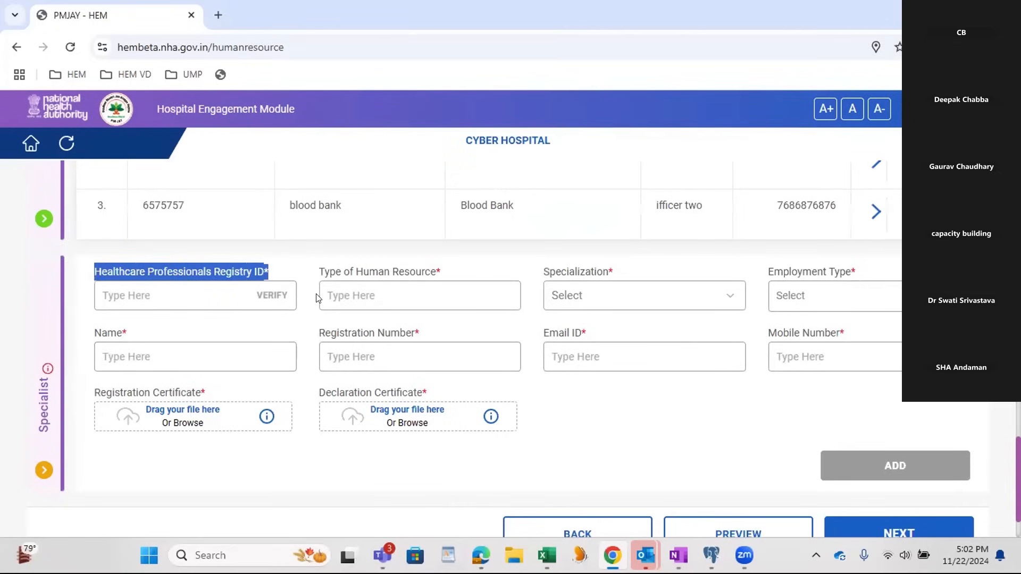
left_click(678, 555)
scroll(544, 368, "up", 3)
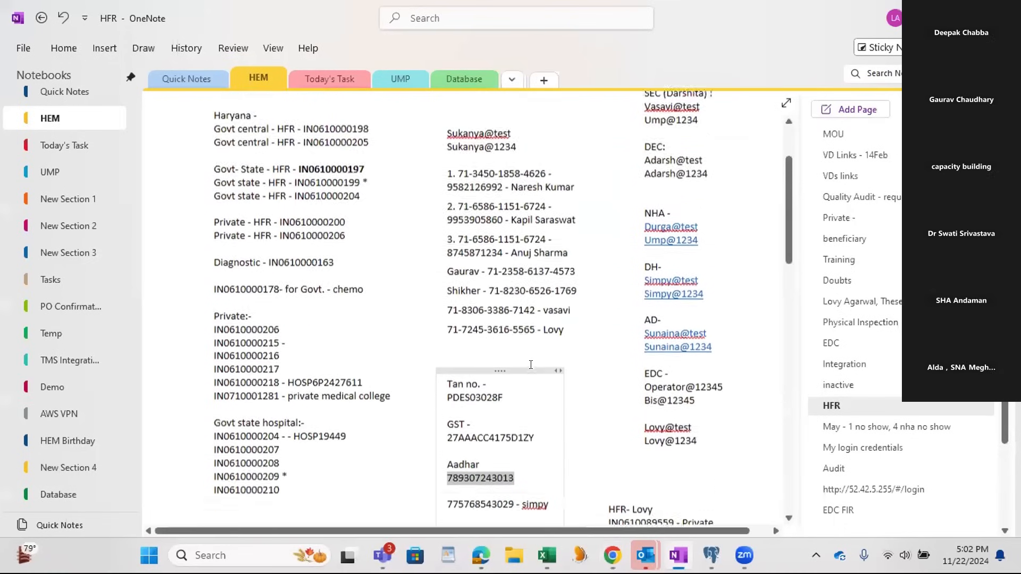
left_click_drag(531, 393, 436, 396)
key("ctrl+c")
key("alt+Tab")
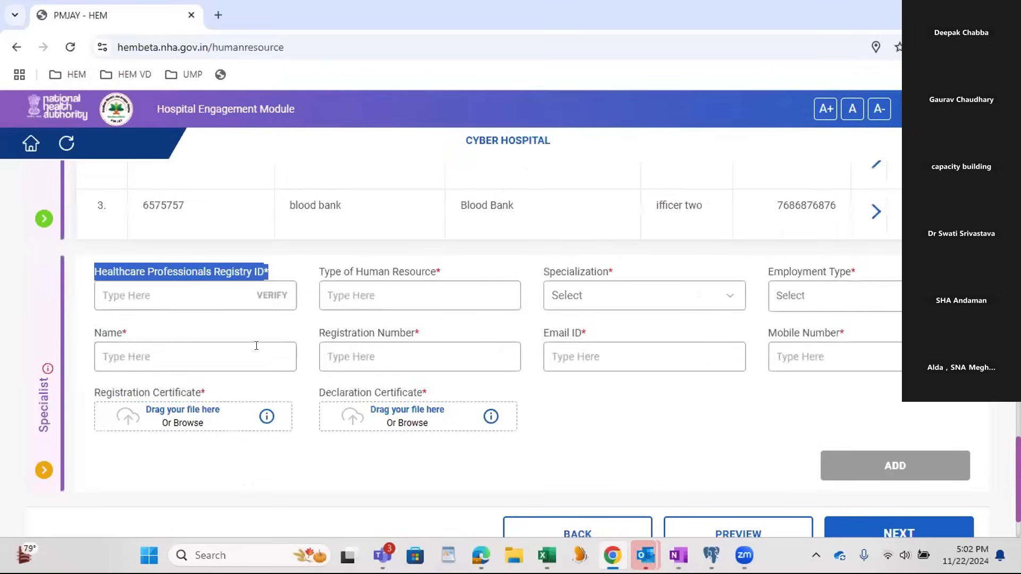
left_click(174, 298)
key("ctrl+v")
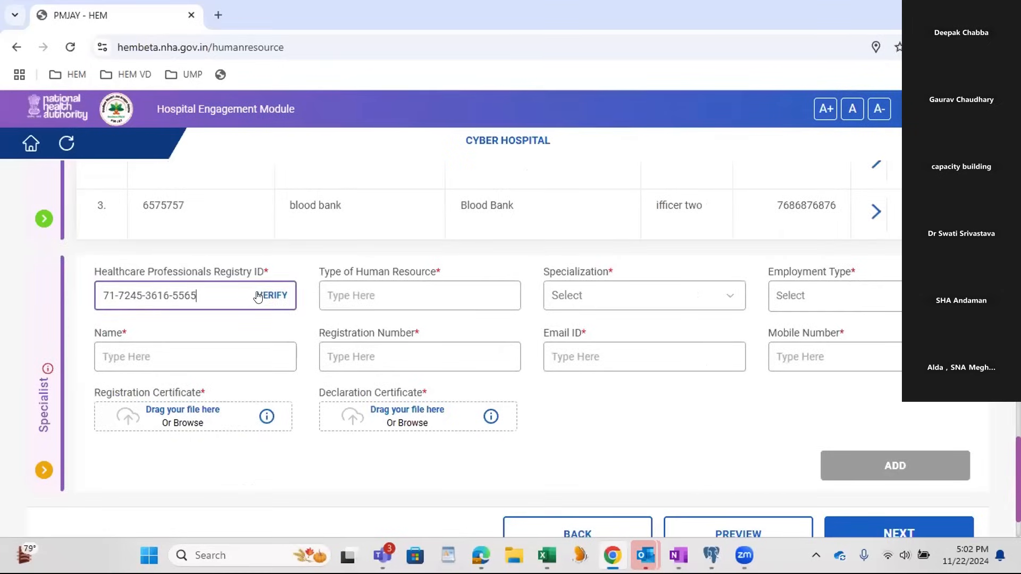
Step: Verify the specialist's registry ID by entering the one-time verification code
left_click(272, 294)
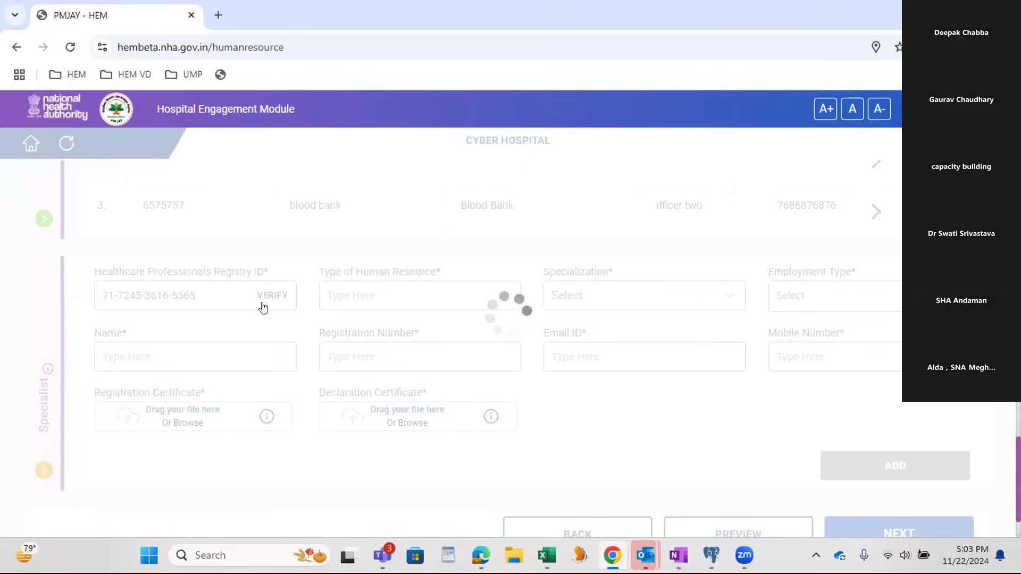
left_click(378, 288)
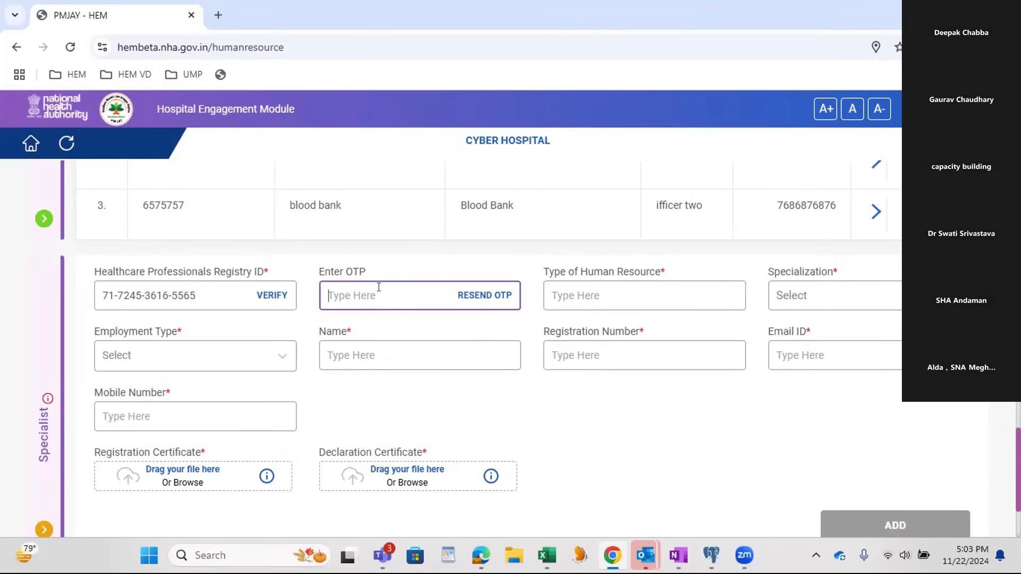
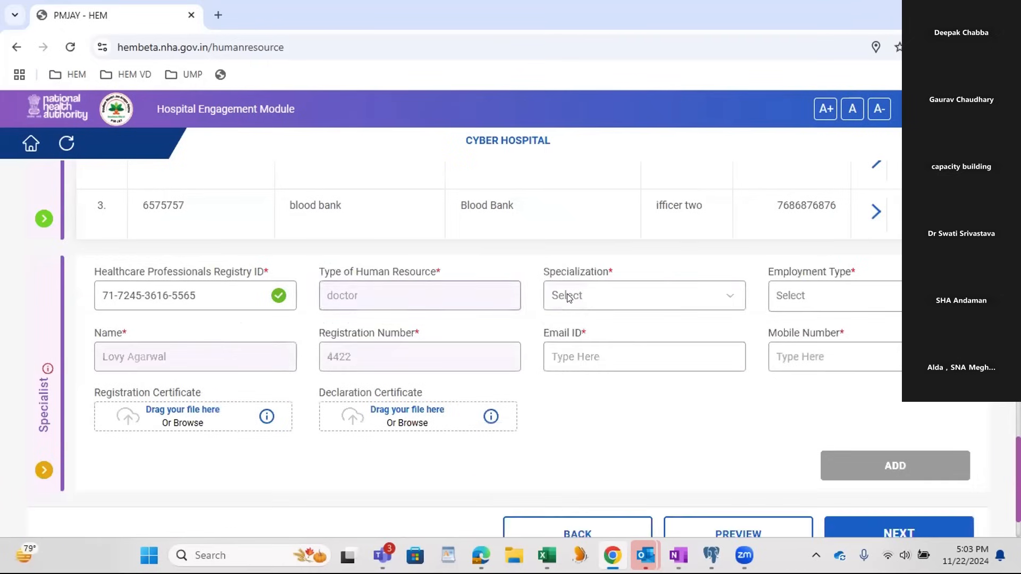
left_click_drag(319, 272, 435, 272)
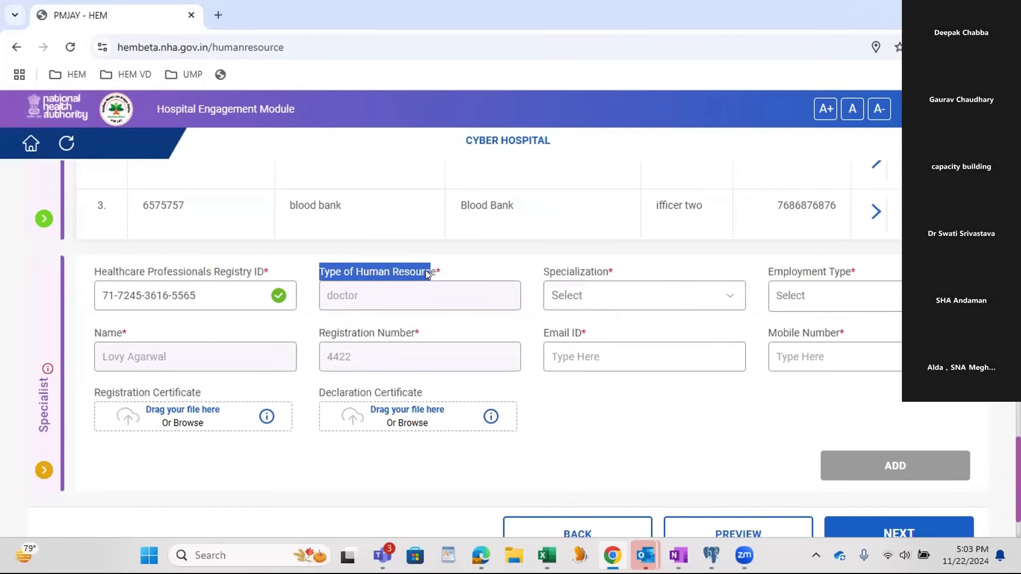
left_click(396, 302)
double_click(395, 301)
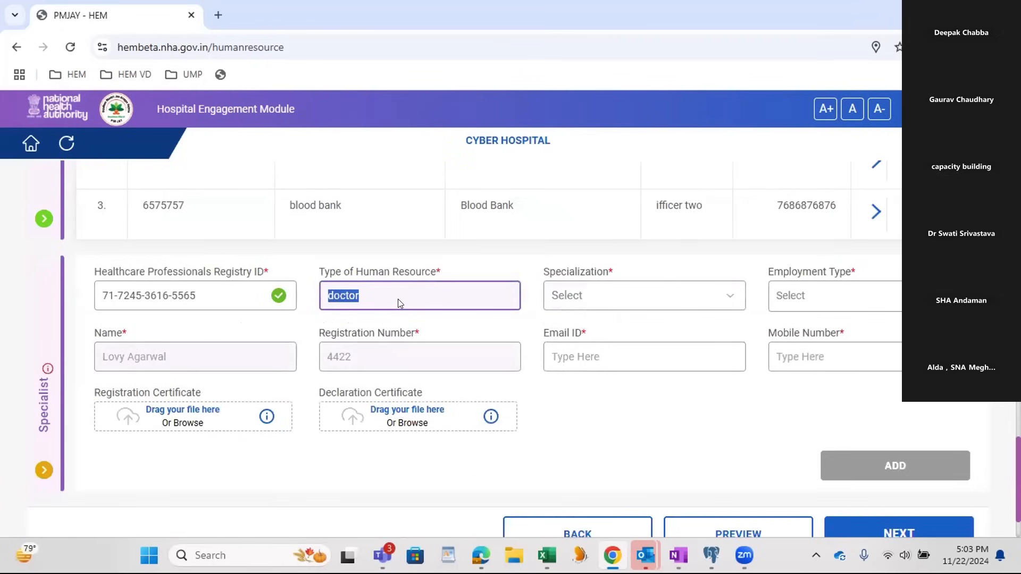
left_click(202, 366)
left_click(355, 359)
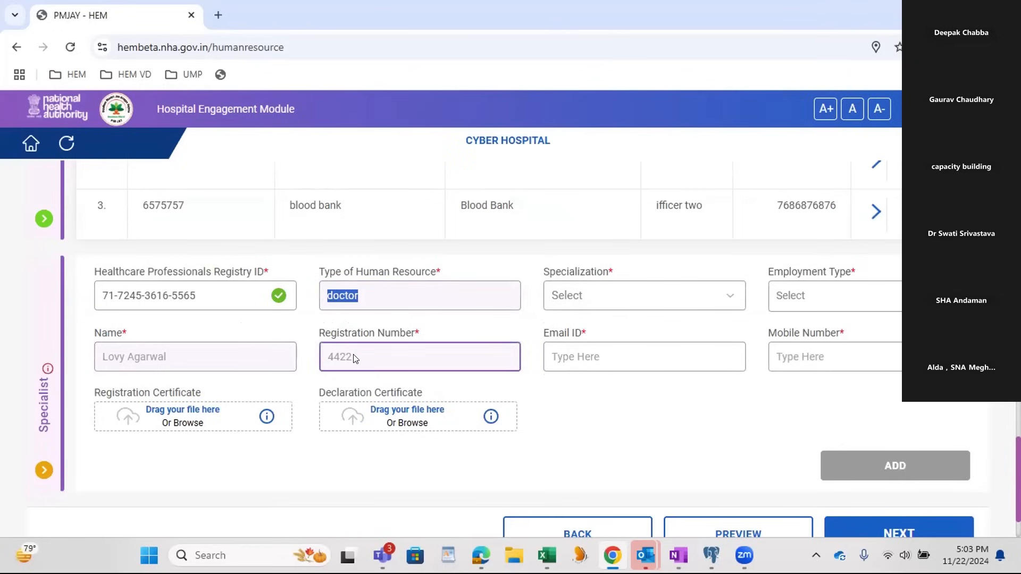
Step: Set the specialist's specialization to Burns Management and the employment type to Visiting Consultant
left_click(606, 296)
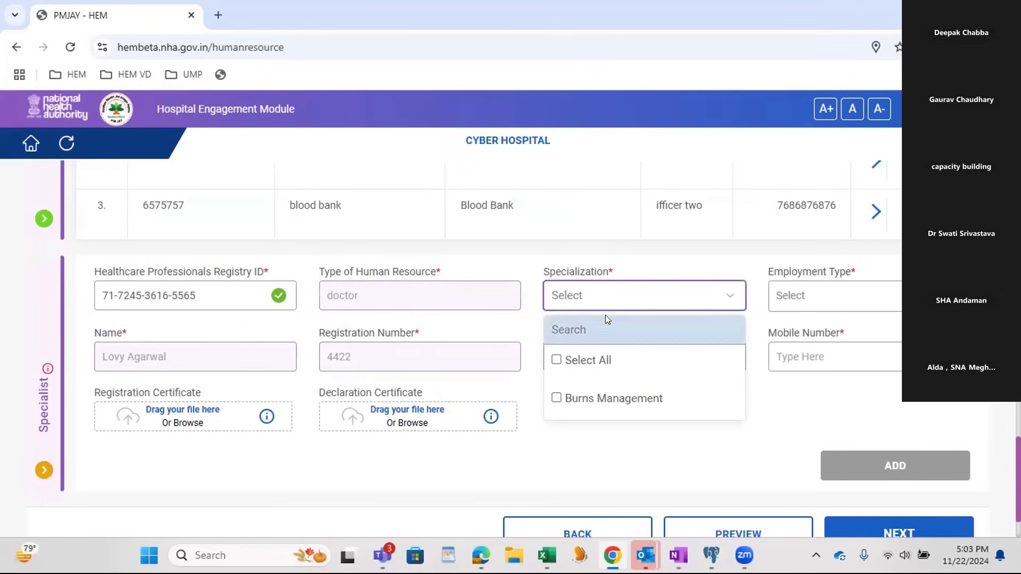
left_click(591, 364)
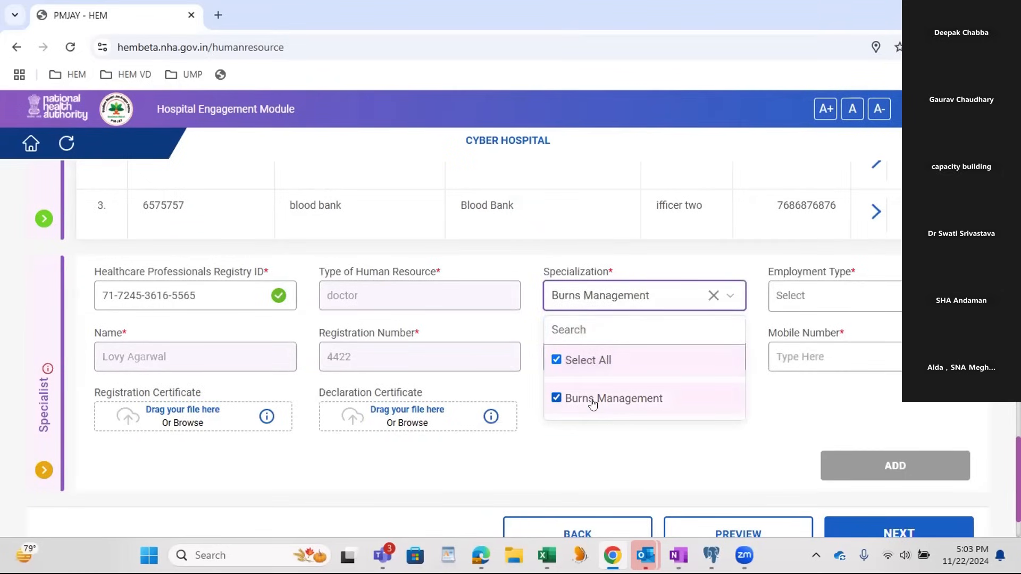
left_click(610, 449)
left_click(861, 299)
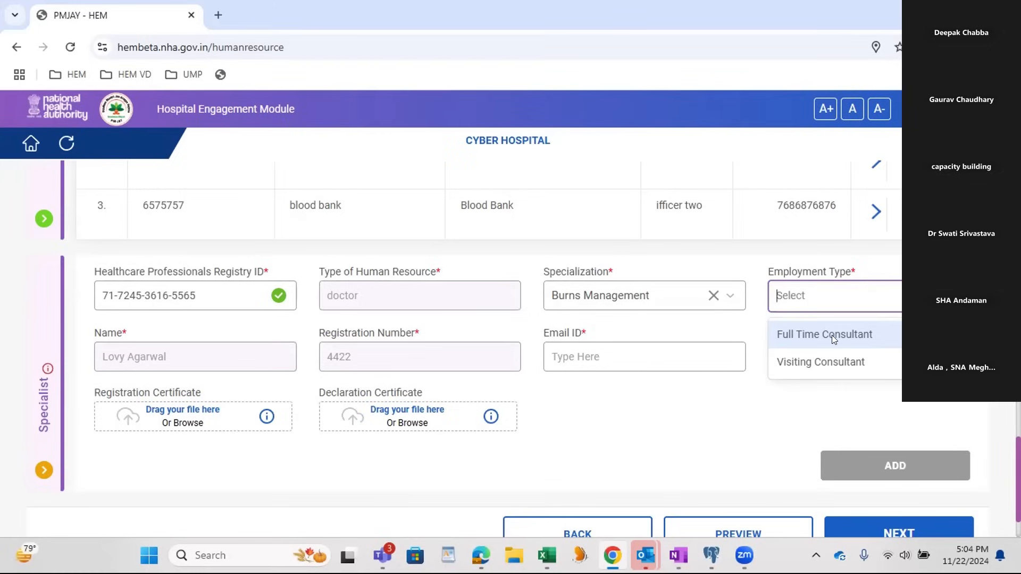
left_click(831, 362)
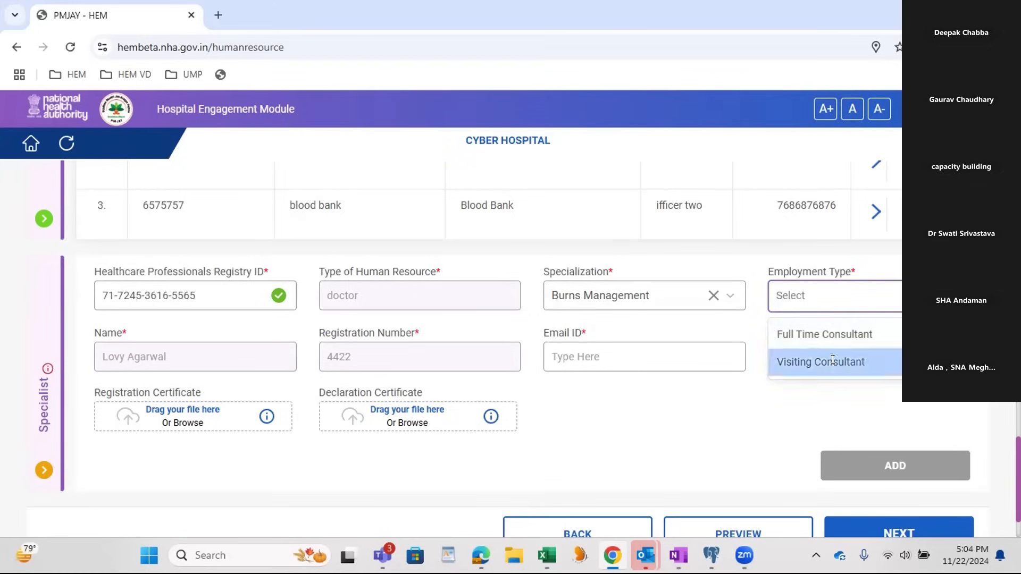
Step: Fill in the specialist's email ID and mobile number
left_click(646, 366)
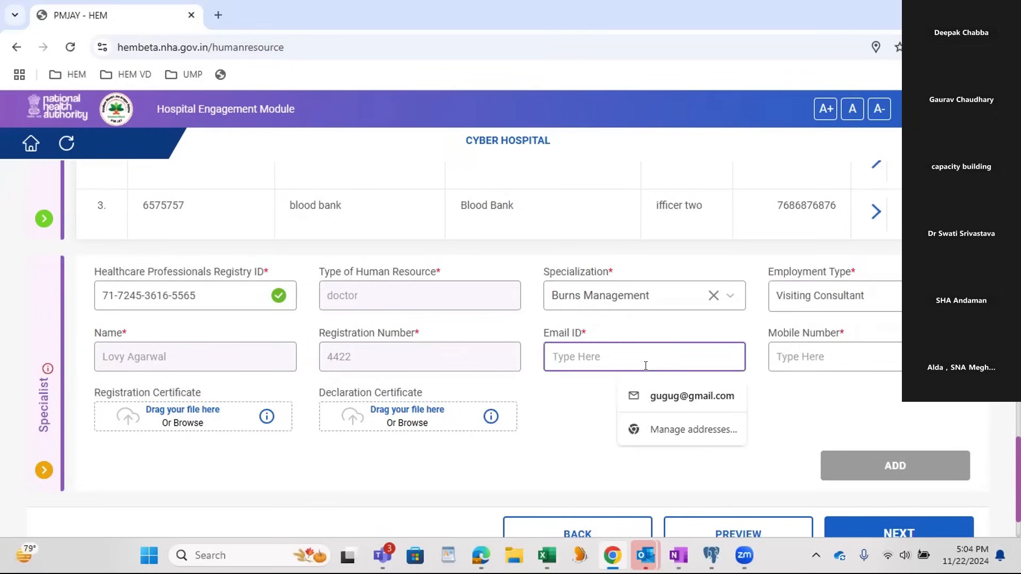
key("Tab")
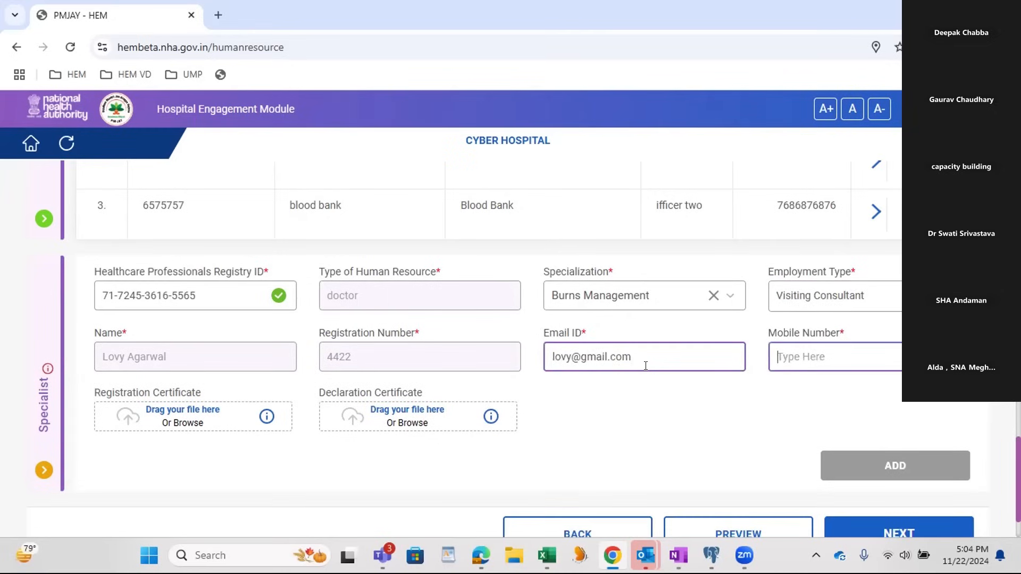
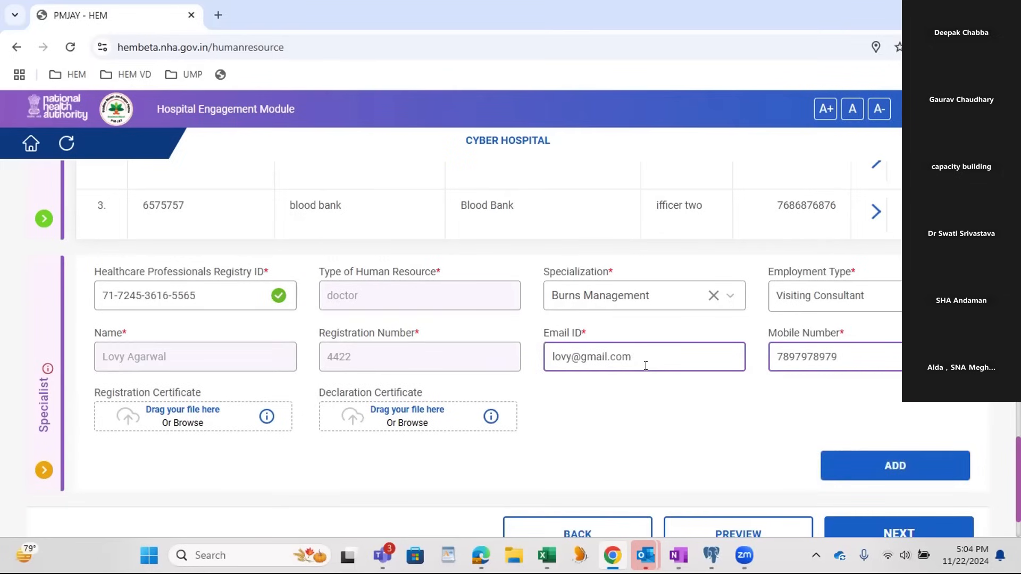
Step: Attach the OHS Assessment Completion PDF as the specialist's registration certificate and declaration certificate
left_click(186, 413)
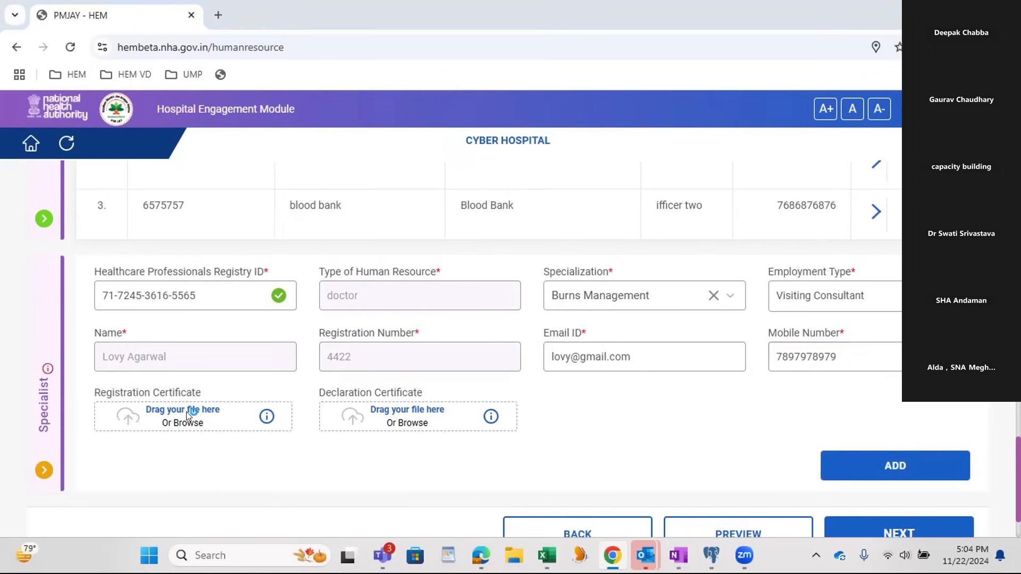
scroll(224, 171, "down", 5)
left_click(197, 202)
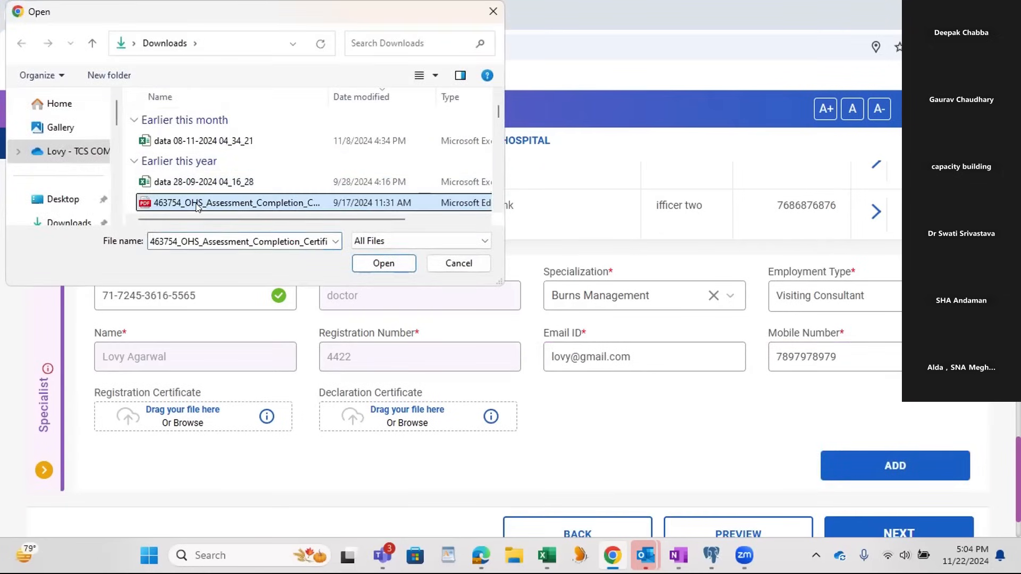
double_click(196, 204)
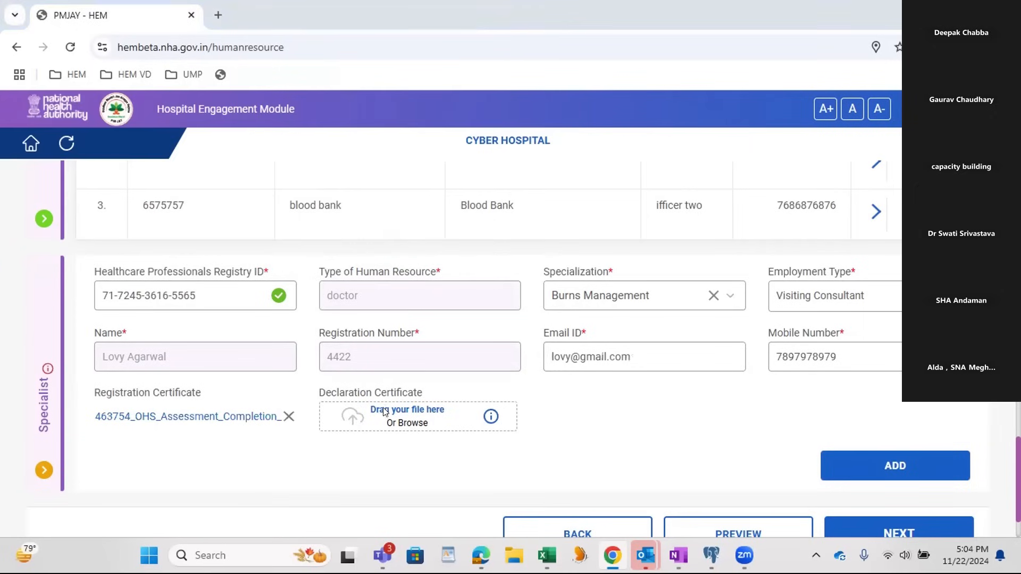
left_click(384, 412)
scroll(281, 195, "down", 3)
left_click(282, 203)
left_click(372, 261)
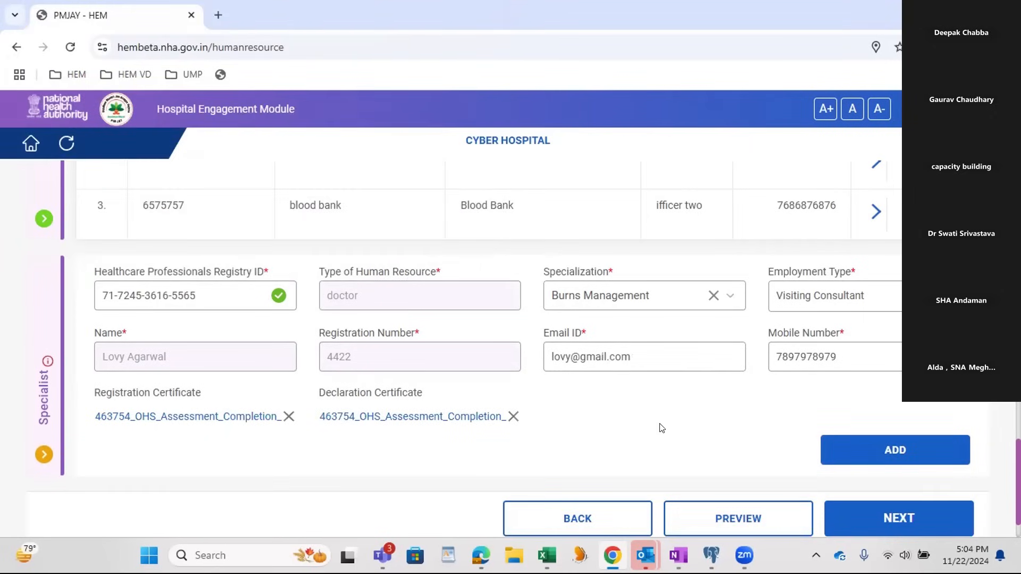
Step: Add the specialist entry despite its existing mapping to another hospital, and proceed to the Quality & Accreditation section
left_click(895, 452)
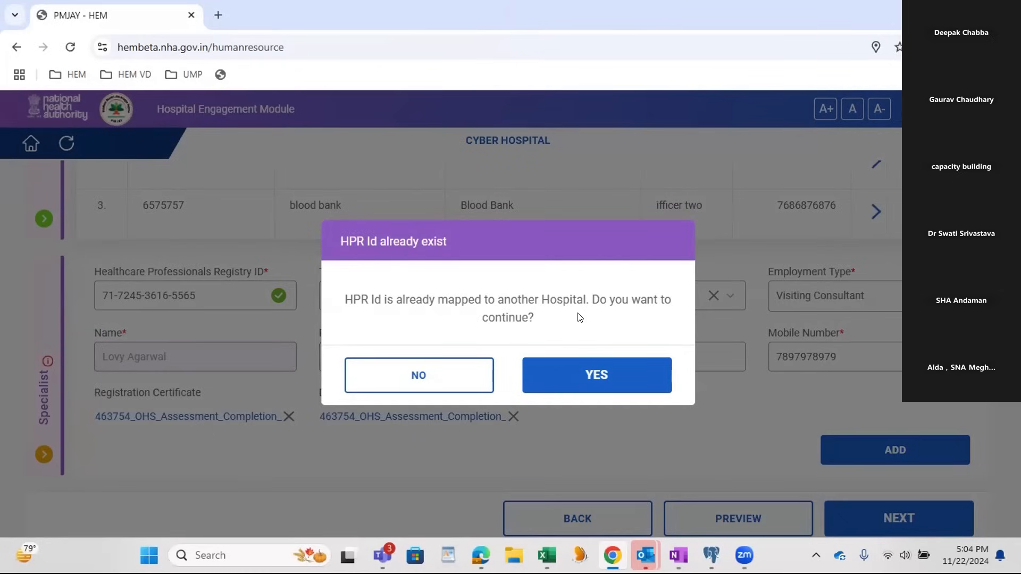
left_click(593, 379)
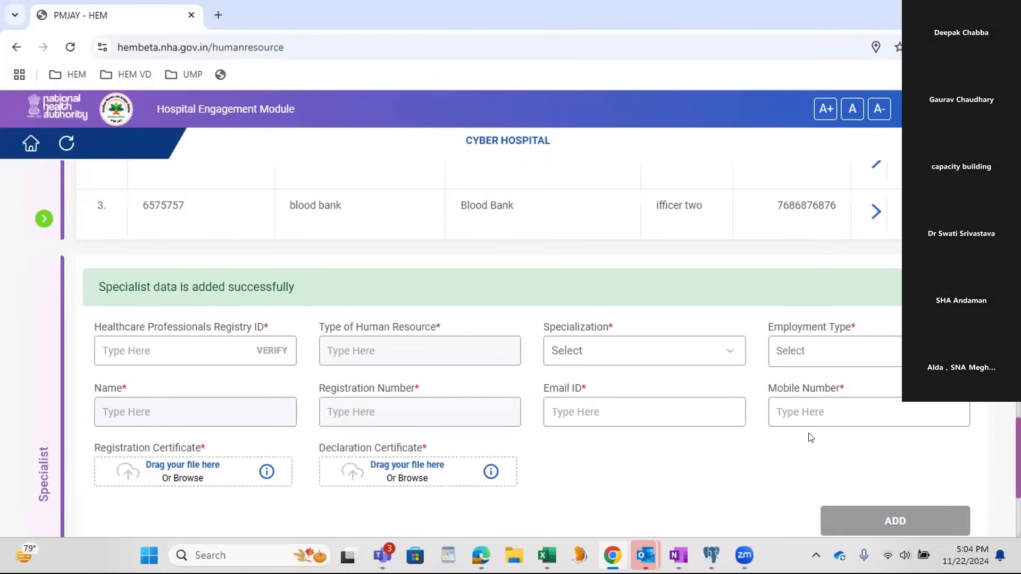
scroll(380, 375, "down", 3)
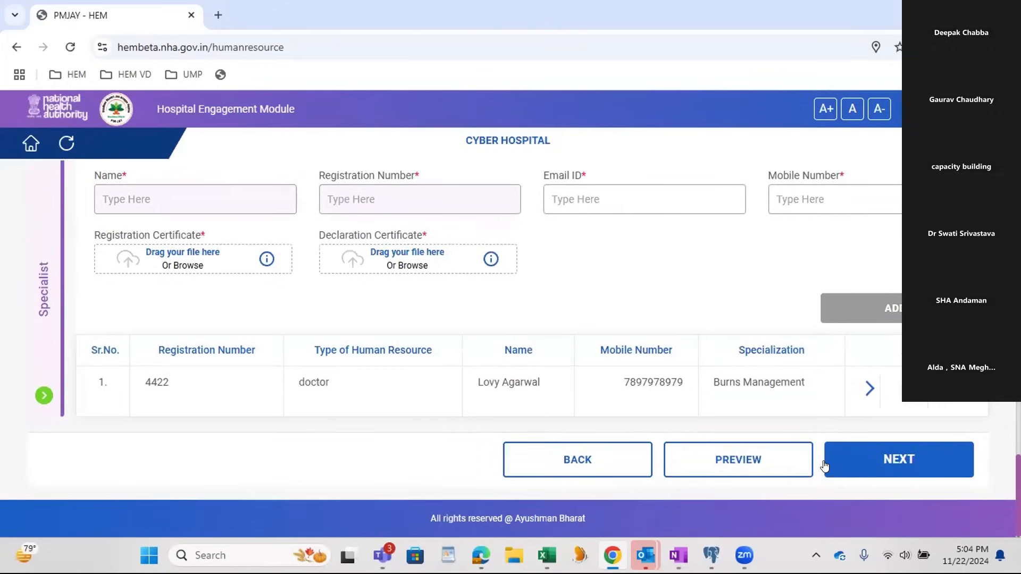
left_click(883, 462)
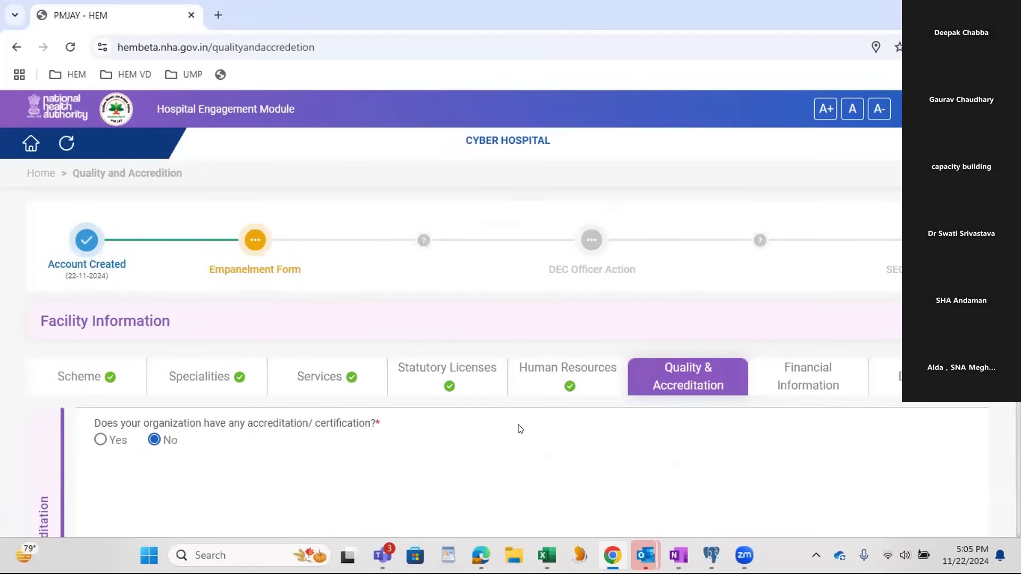
Step: Declare that the organization has an accreditation, choose AB PMJAY Gold Certification as the board, and enter certificate number 56
scroll(520, 429, "down", 3)
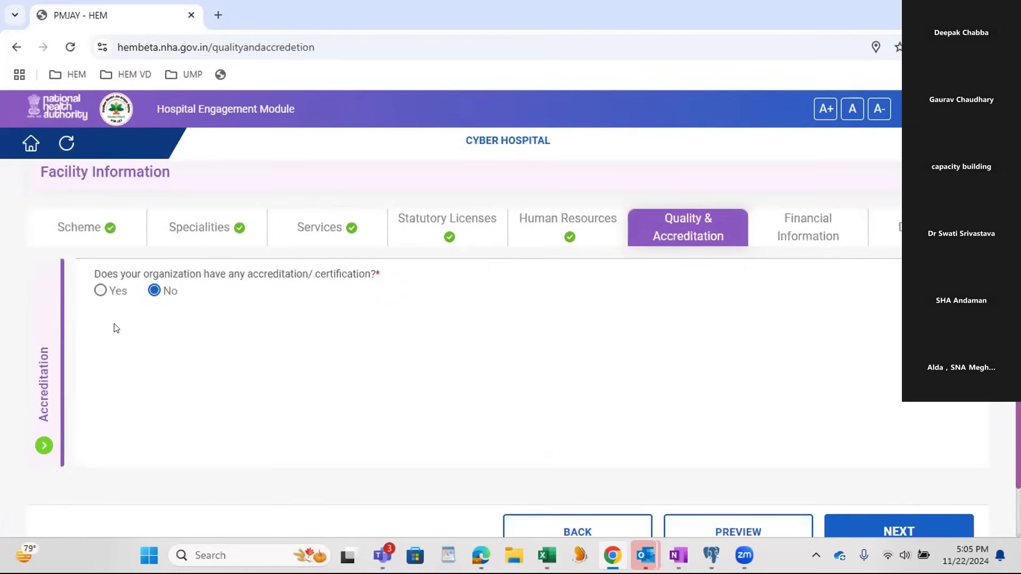
left_click(100, 290)
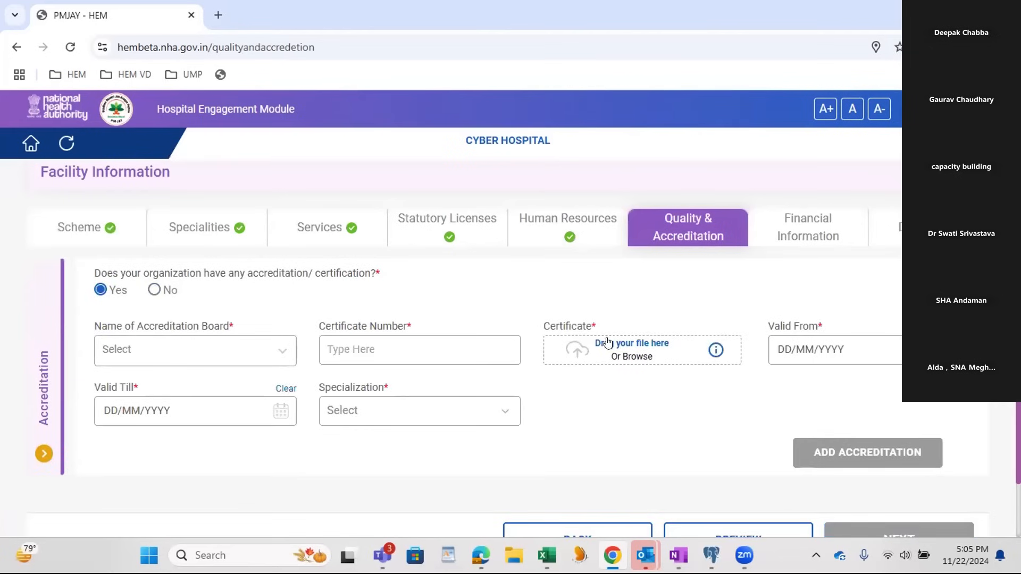
left_click(183, 346)
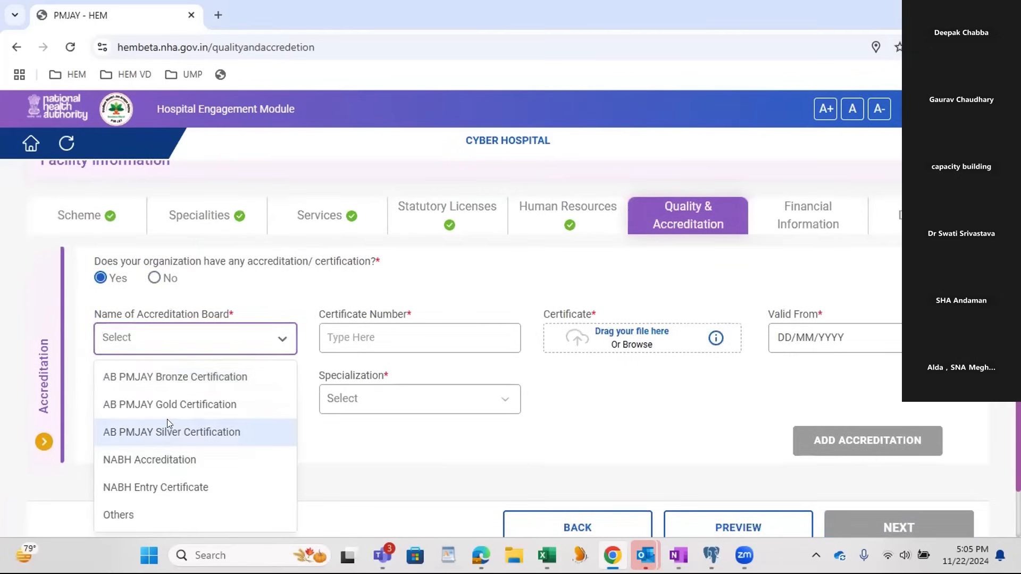
left_click(166, 405)
left_click(334, 336)
type("56")
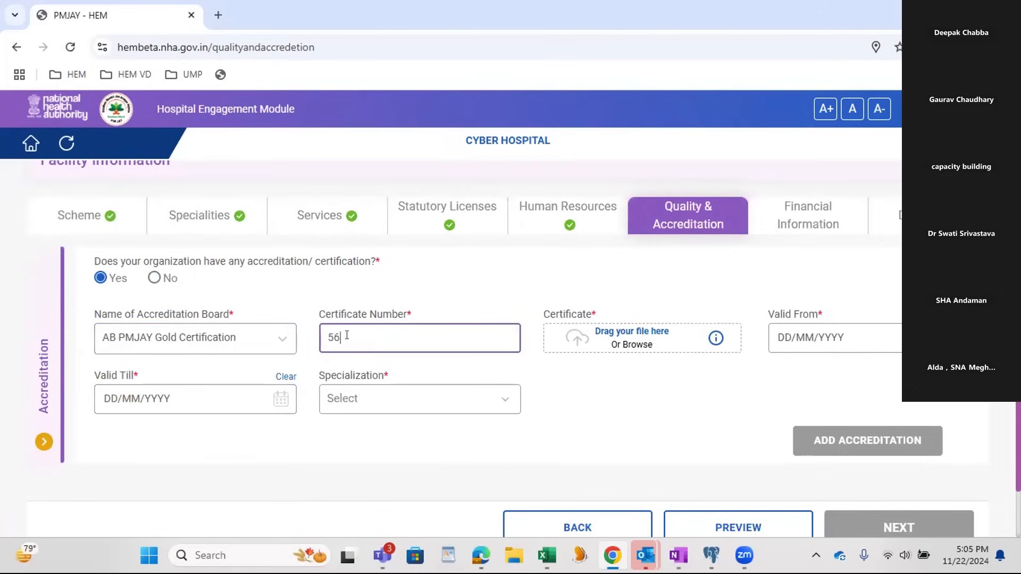
Step: Attach the OHS Assessment Completion PDF as the accreditation certificate
left_click(616, 330)
scroll(171, 216, "down", 10)
left_click(234, 203)
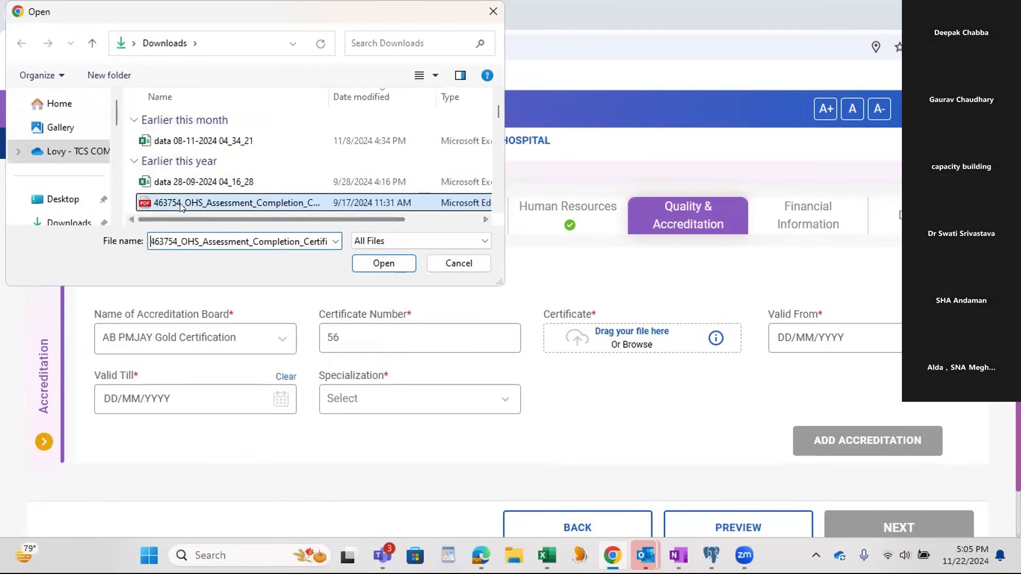
left_click(383, 263)
Step: Set the accreditation's validity from 11/11/2024 till 29/11/2024
left_click(784, 340)
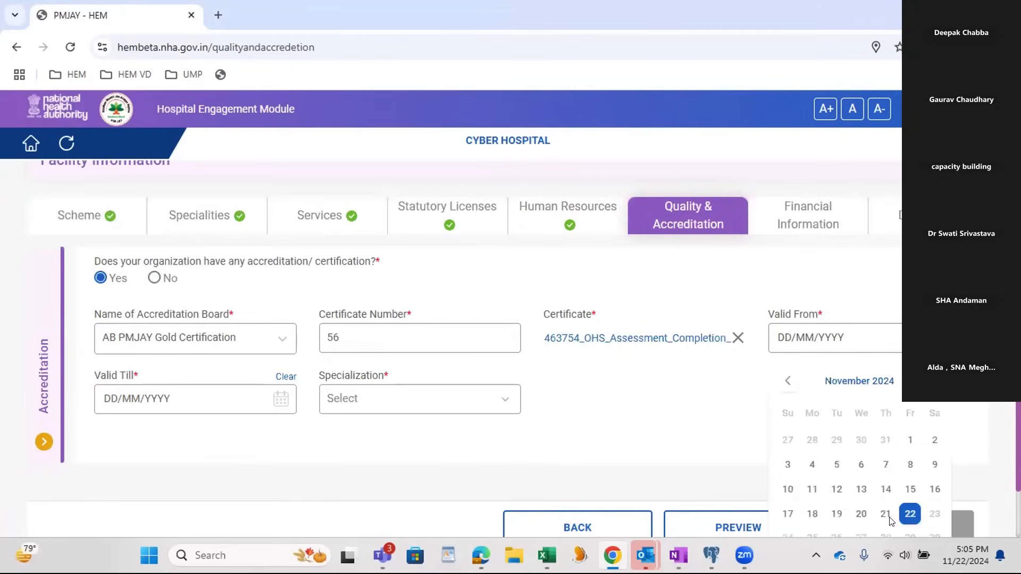
left_click(809, 488)
left_click(118, 405)
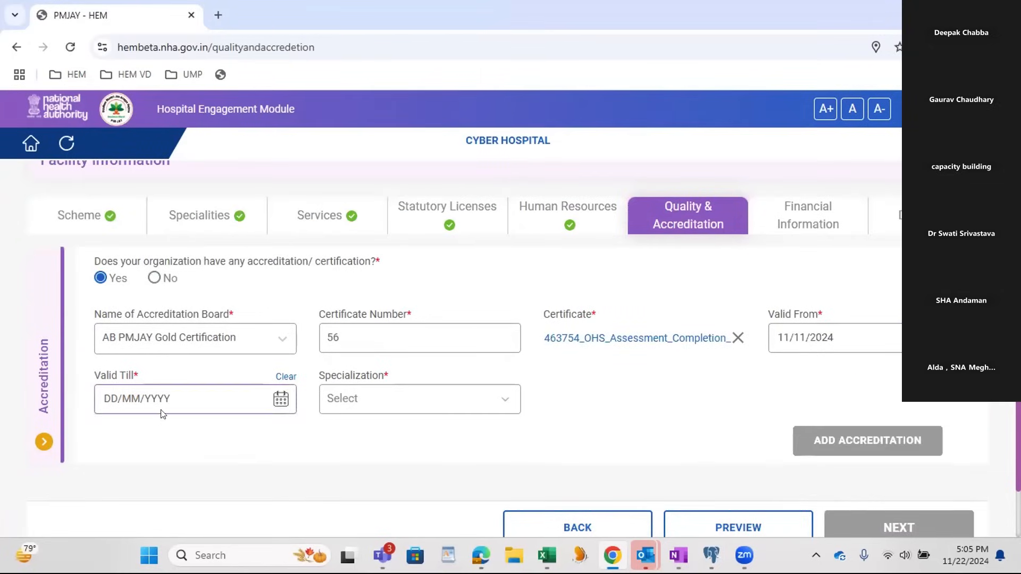
scroll(241, 471, "down", 2)
left_click(236, 518)
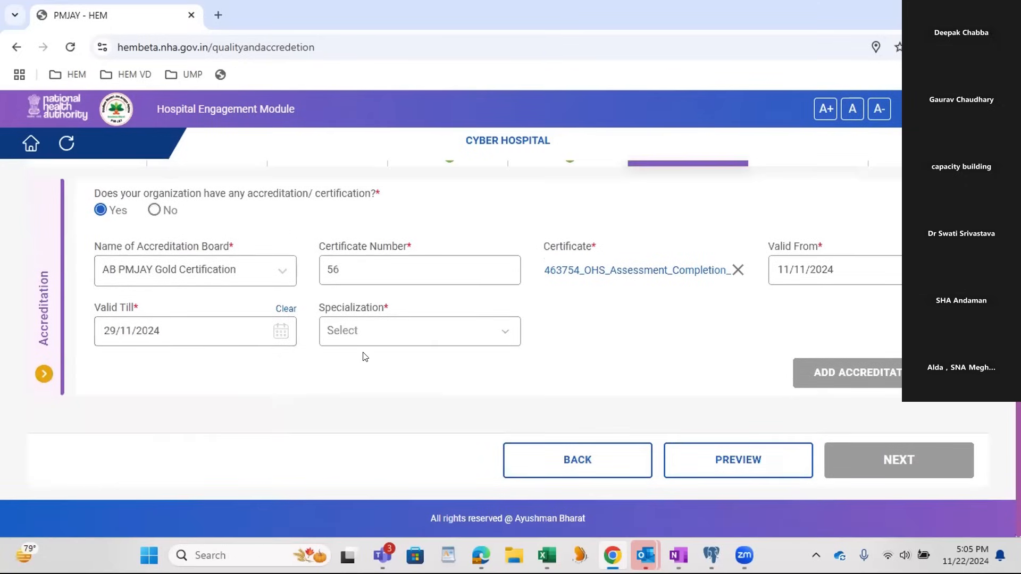
Step: Select all specializations, covering Burns Management, for the accreditation and add the accreditation entry
left_click(376, 330)
left_click(356, 396)
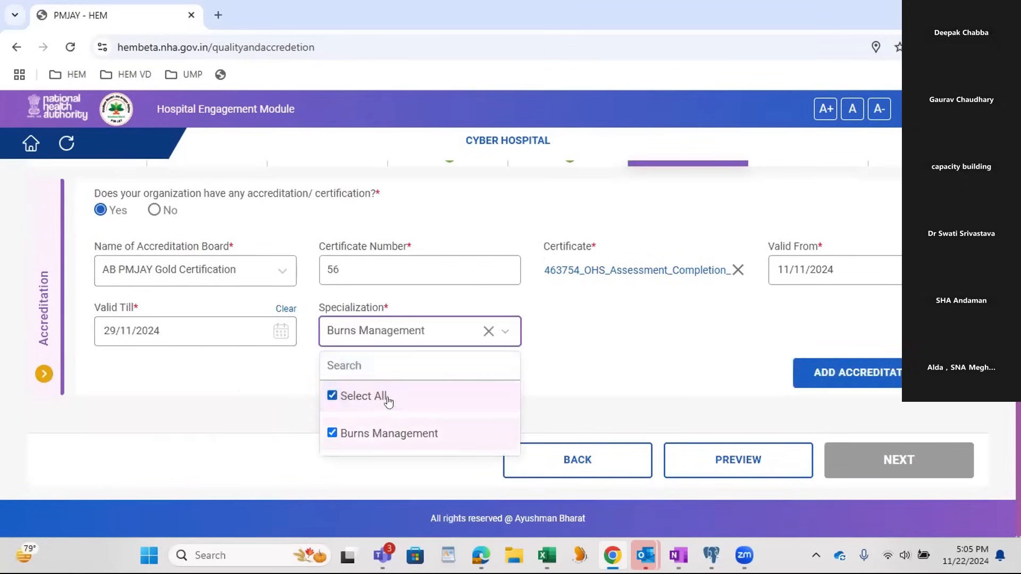
left_click(589, 343)
left_click(846, 374)
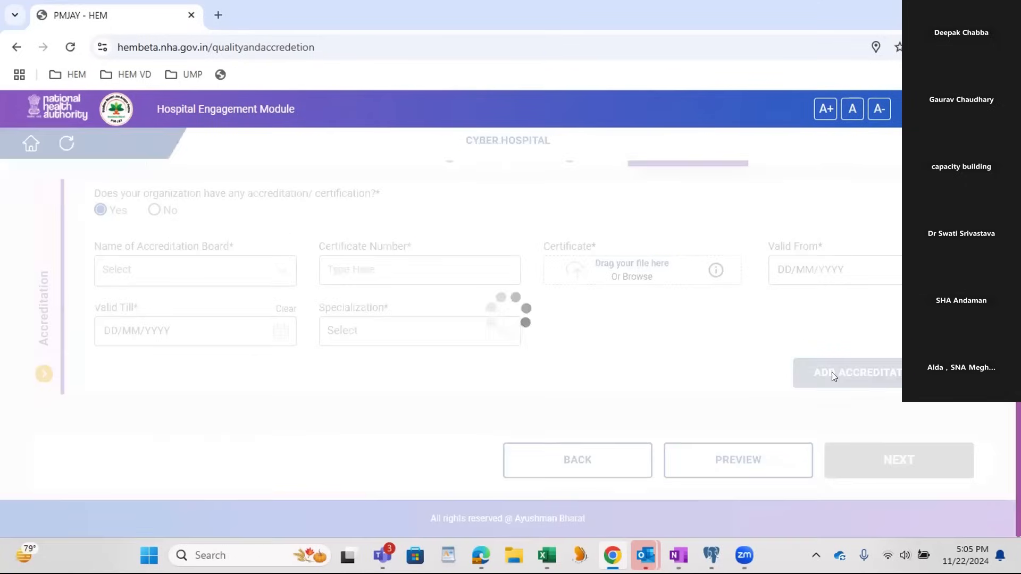
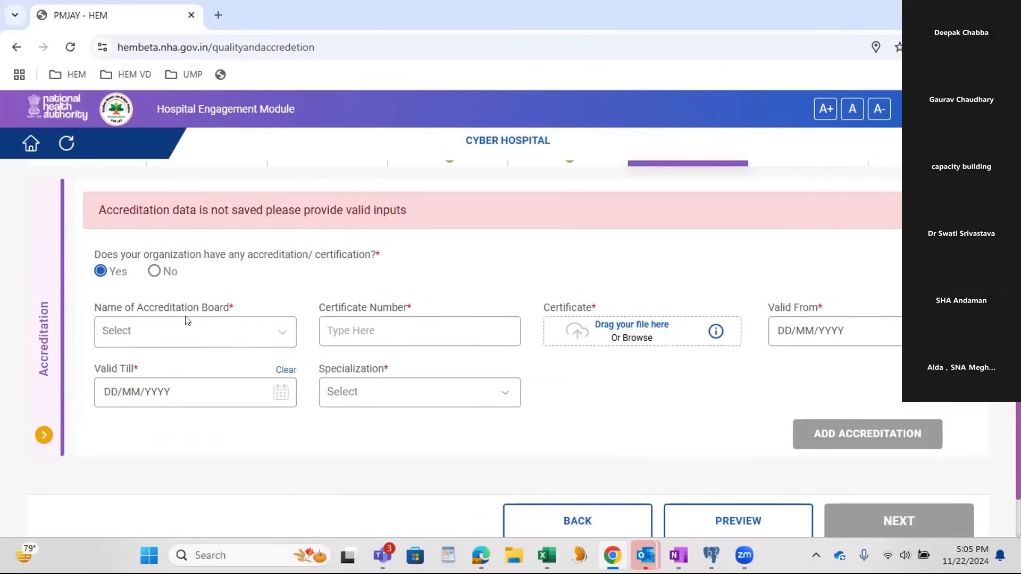
left_click(164, 330)
left_click(304, 294)
left_click(175, 342)
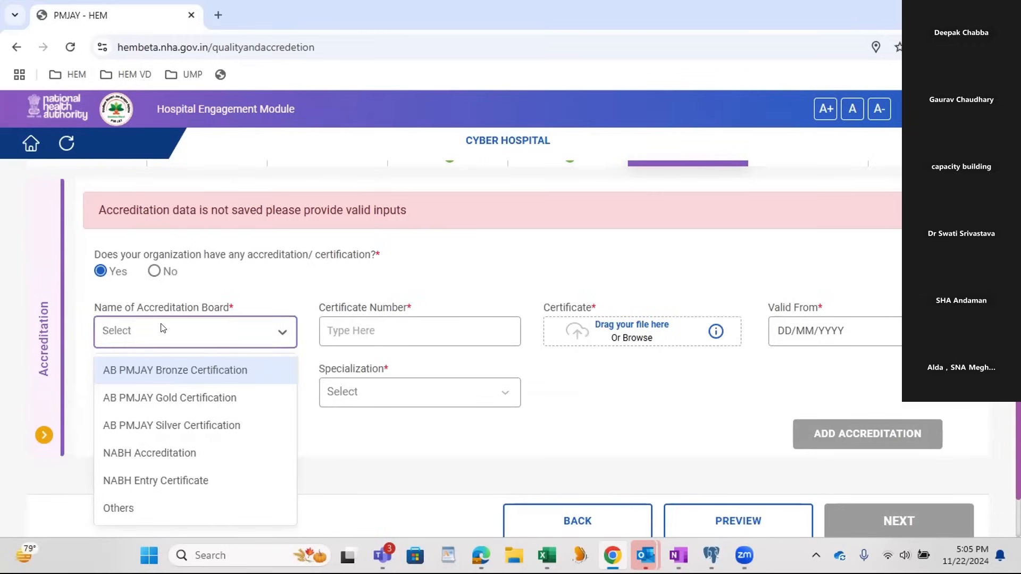
left_click(217, 280)
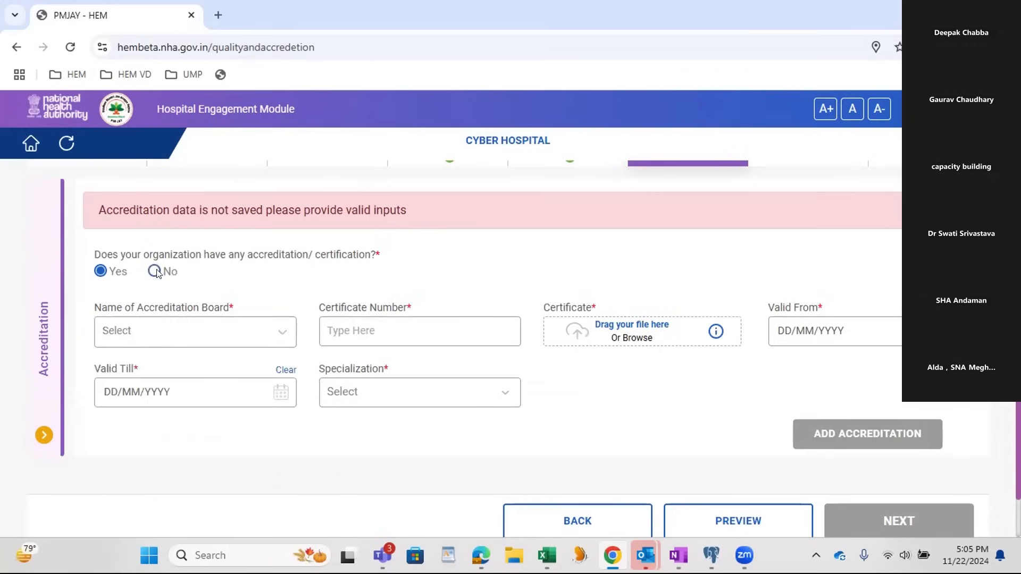
Step: Declare that the organization has no accreditation or certification and proceed to the Financial Information section
left_click(154, 271)
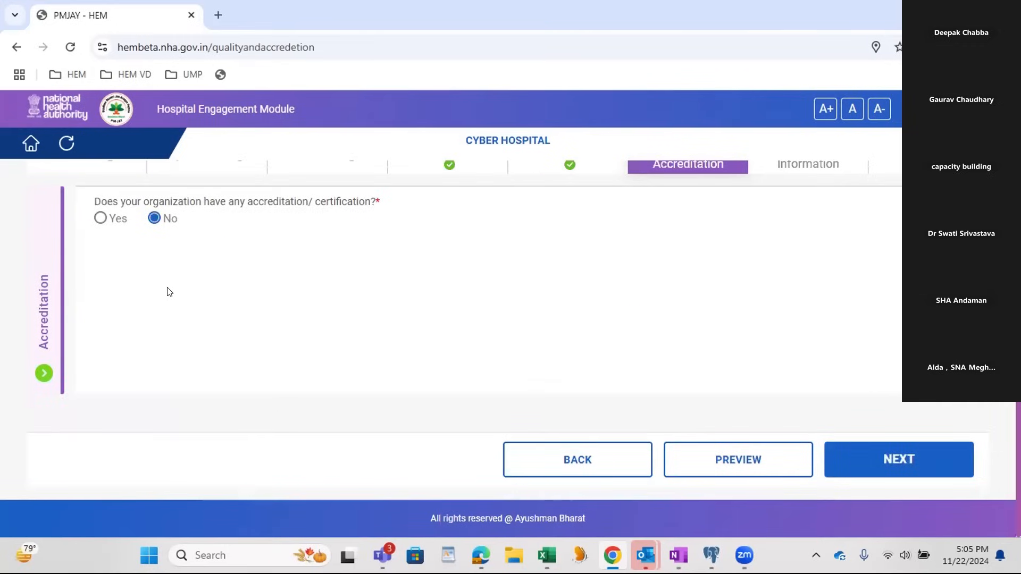
scroll(170, 298, "up", 2)
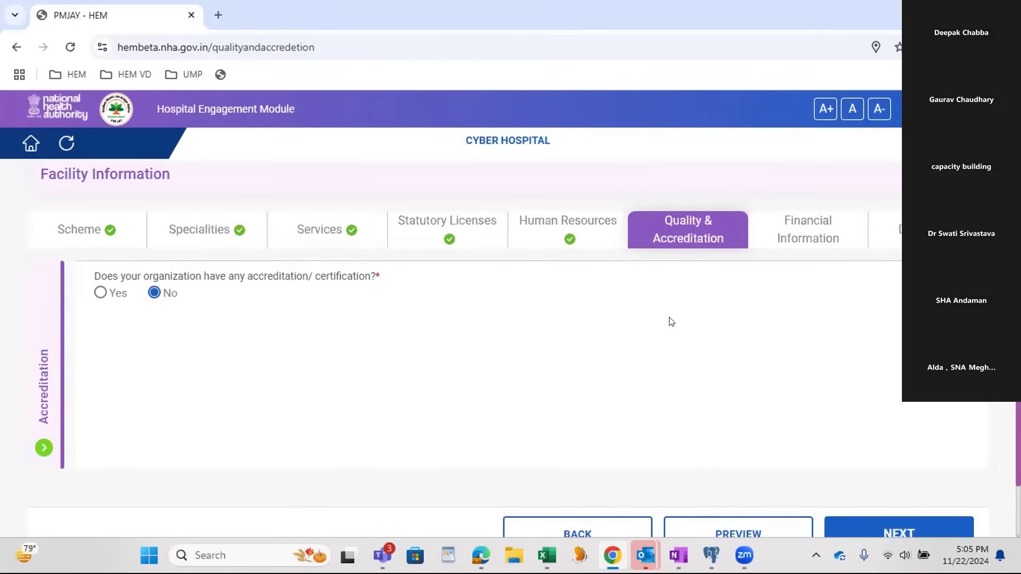
scroll(689, 334, "down", 2)
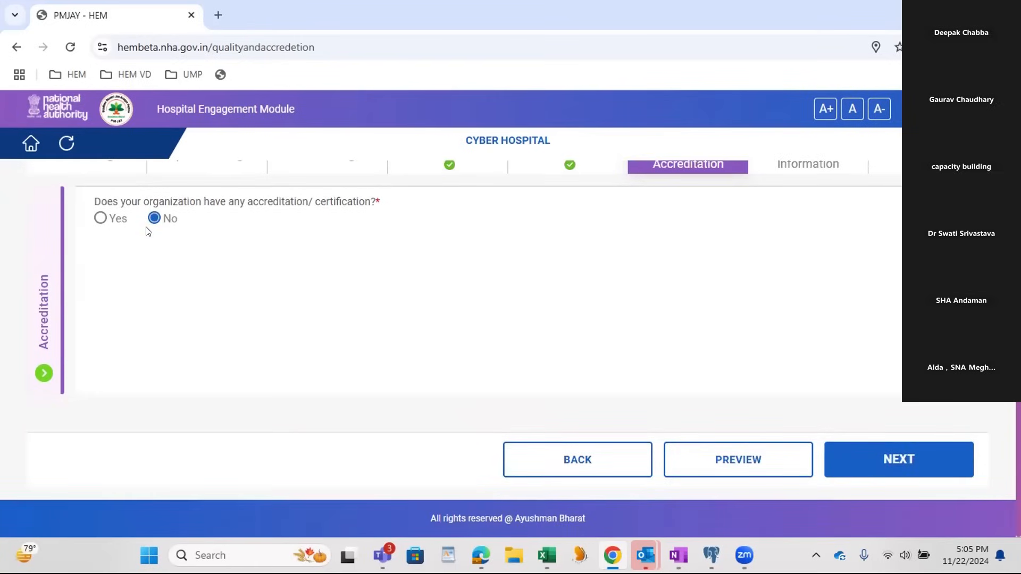
left_click(902, 460)
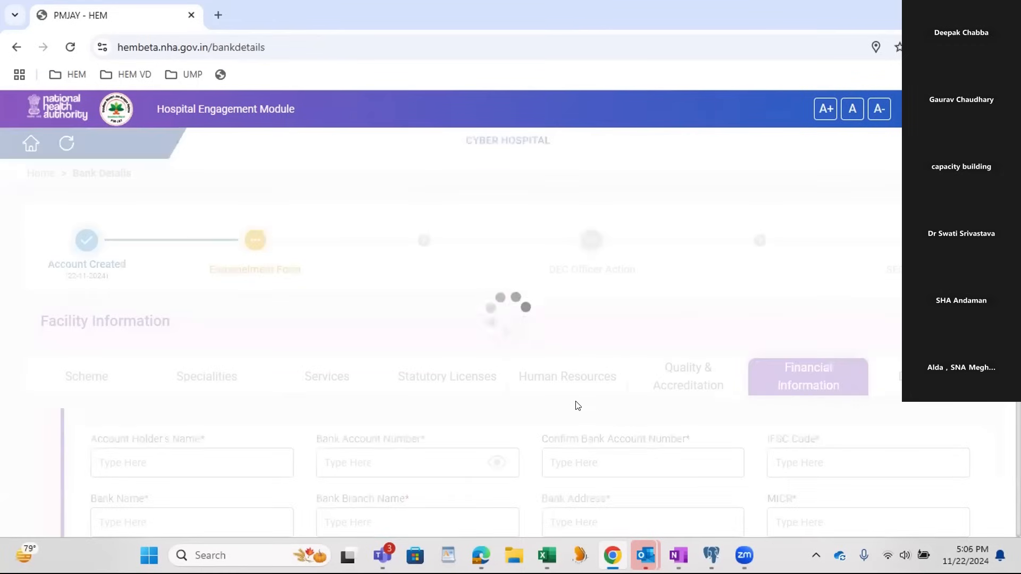
Step: Enter the account holder's name and the bank account number, including its confirmation, in the bank details
scroll(578, 405, "down", 2)
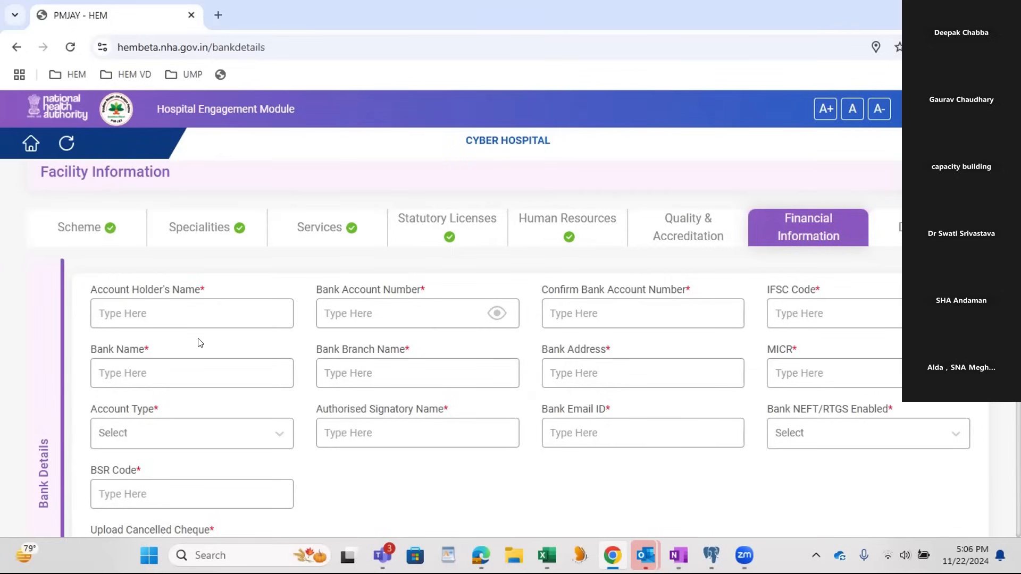
left_click(197, 305)
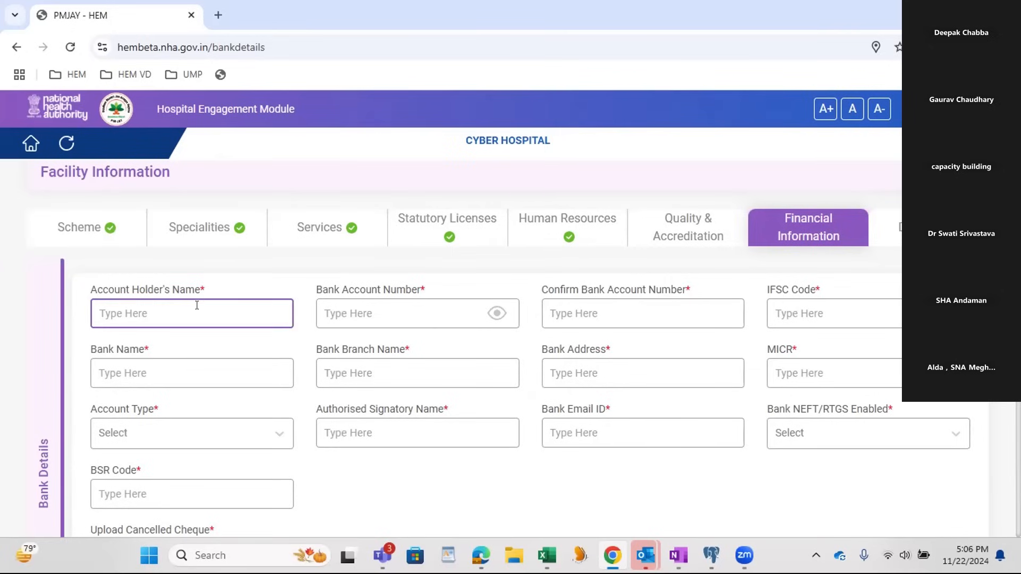
key("Tab")
type("••")
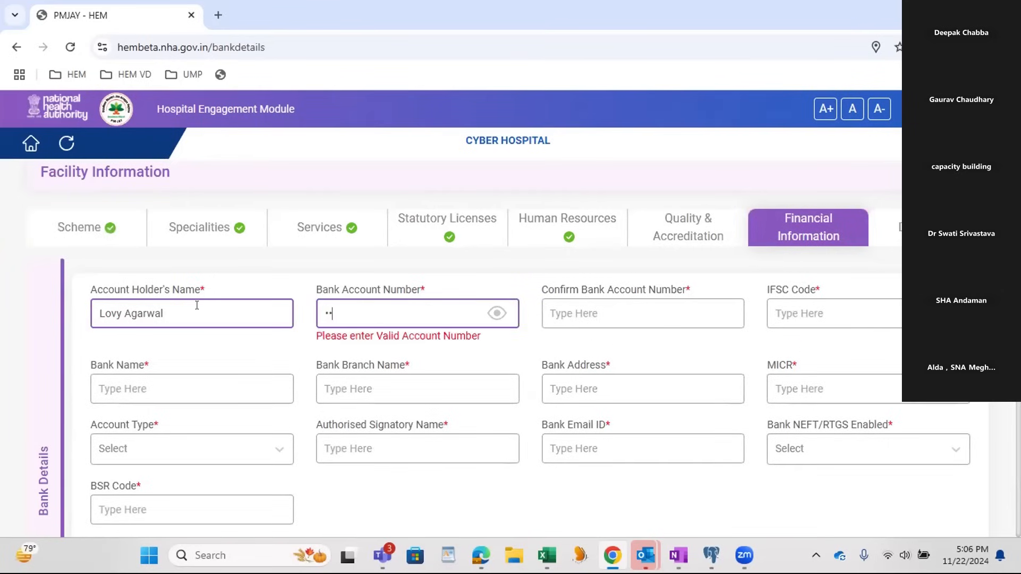
type("••••••")
key("Tab")
type("12345678")
key("Tab")
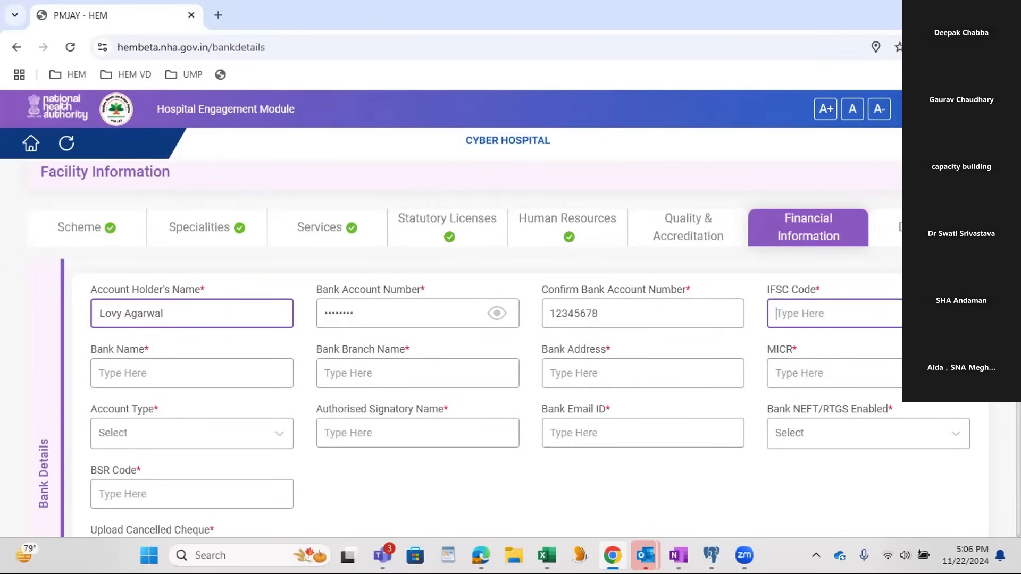
Step: Fill in the bank's IFSC code as HDFC0001234
type("HDFC000")
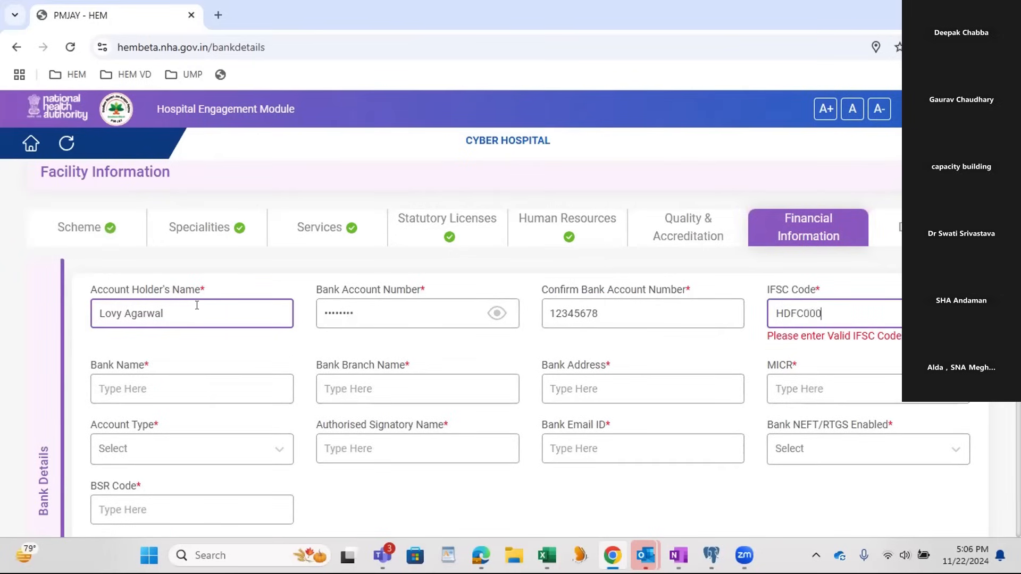
type("1234")
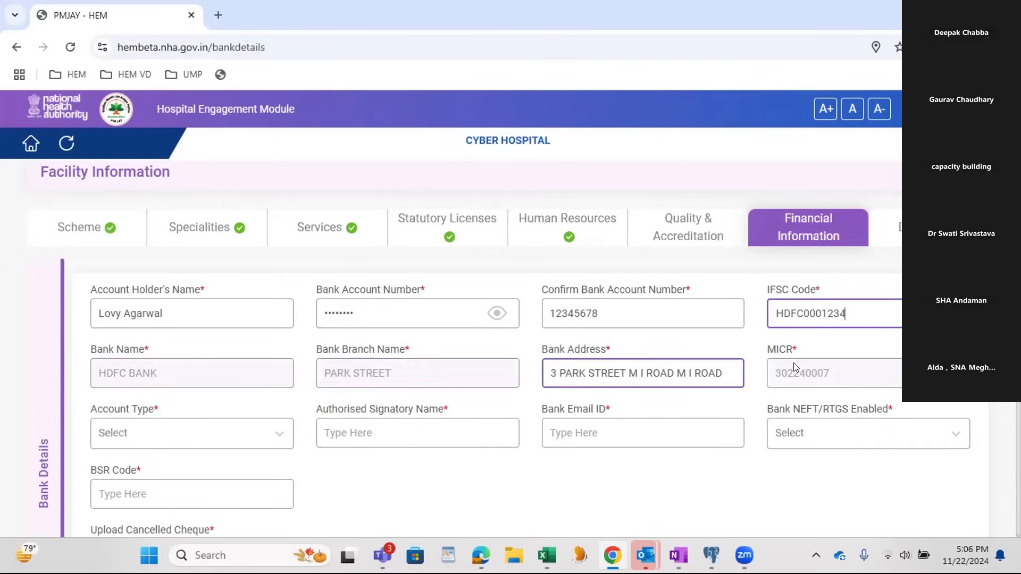
Step: Set the account type to Current and enter the authorised signatory's name
scroll(857, 369, "down", 3)
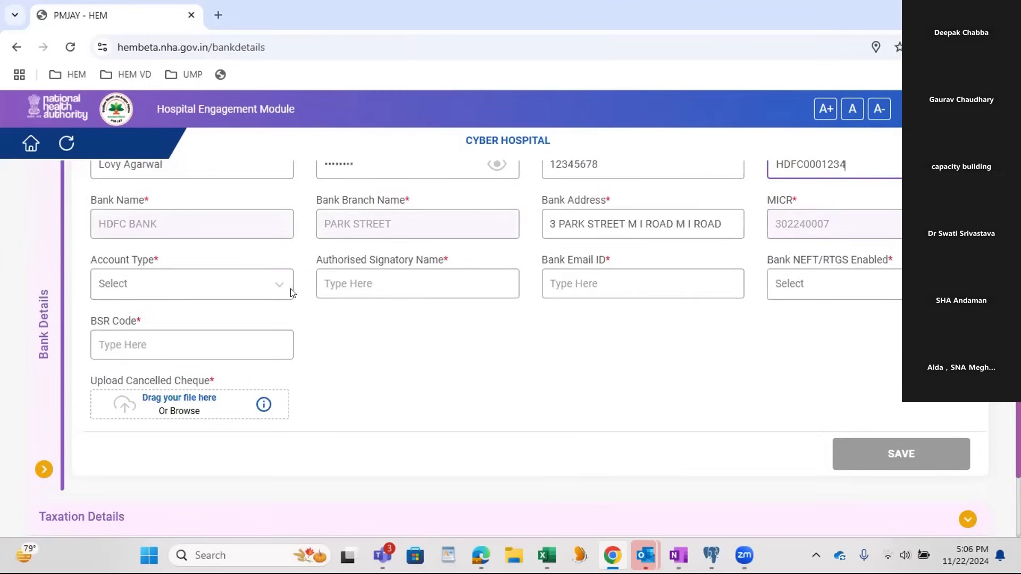
left_click(228, 292)
left_click(205, 333)
left_click(428, 283)
type("g")
left_click_drag(379, 284, 281, 292)
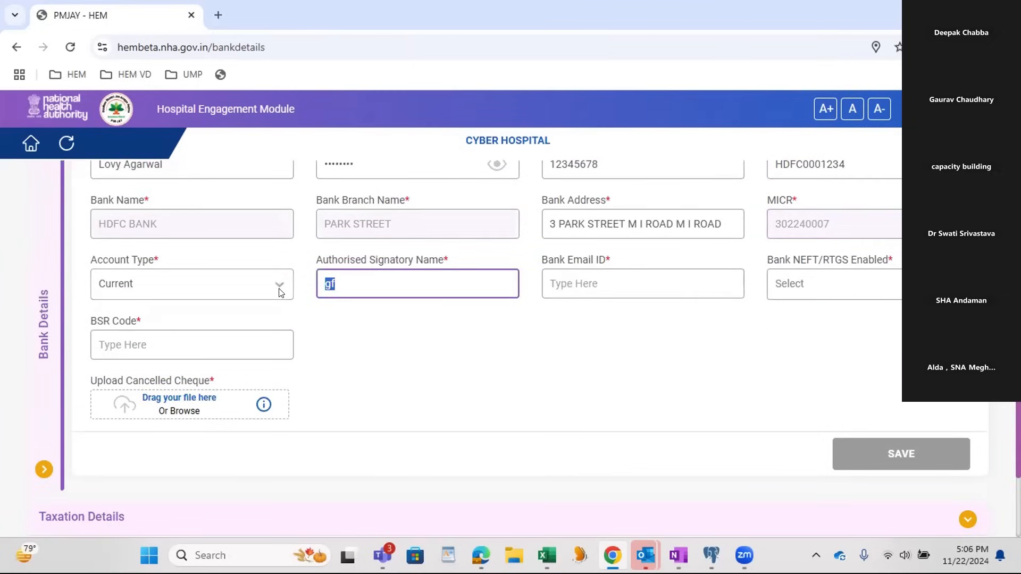
type("lovy")
key("Tab")
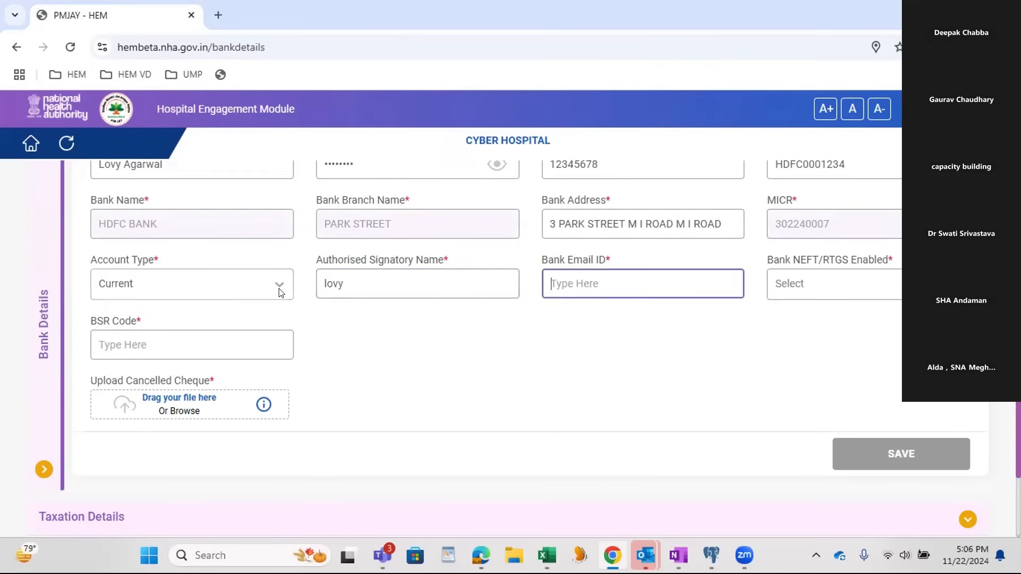
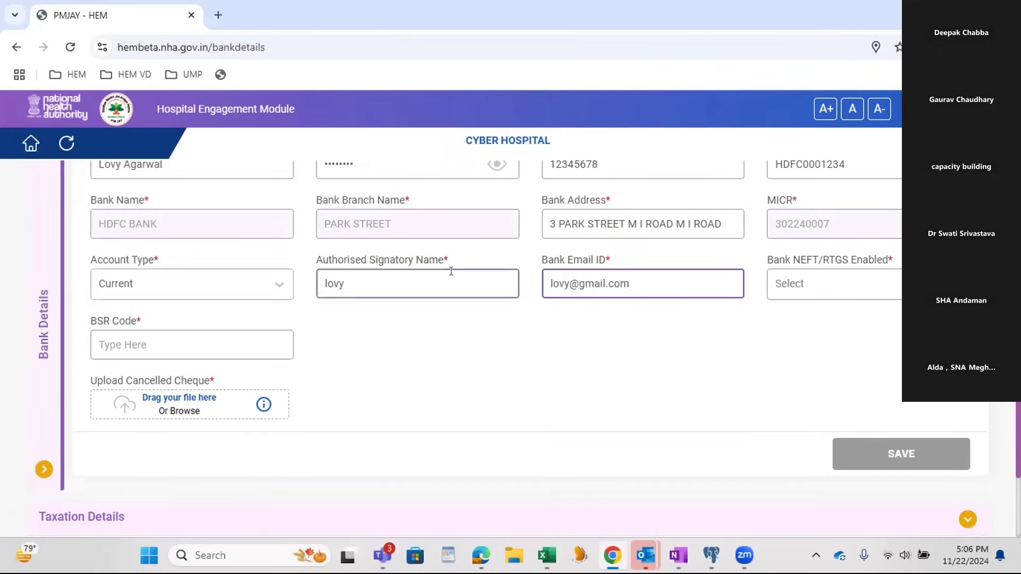
Step: Set Bank NEFT/RTGS Enabled to Yes and enter BSR code 4465675
left_click(828, 283)
left_click(819, 326)
left_click(161, 343)
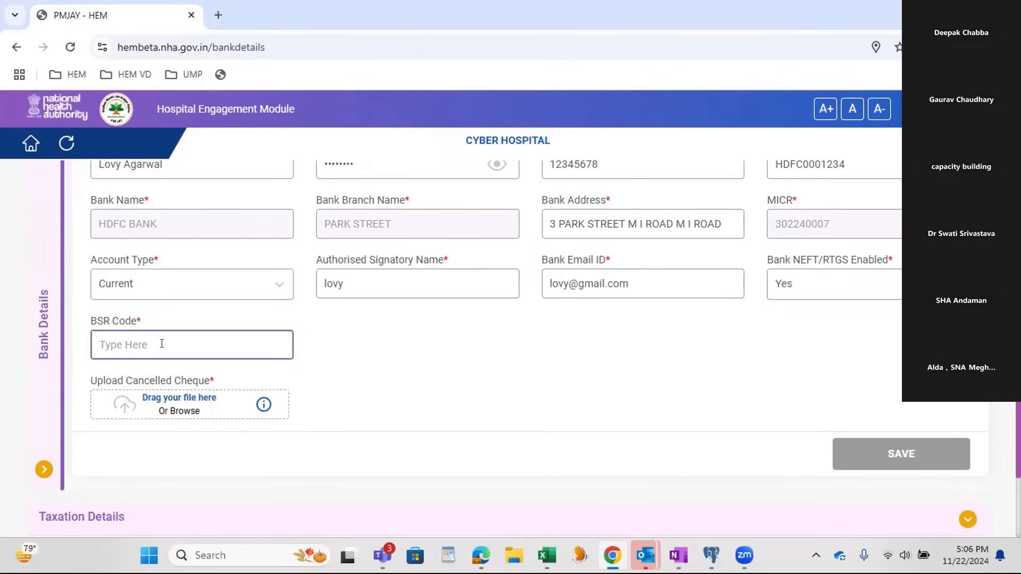
type("4465675")
Step: Attach the OHS Assessment Completion PDF from Downloads as the cancelled cheque and save the bank details
left_click(170, 411)
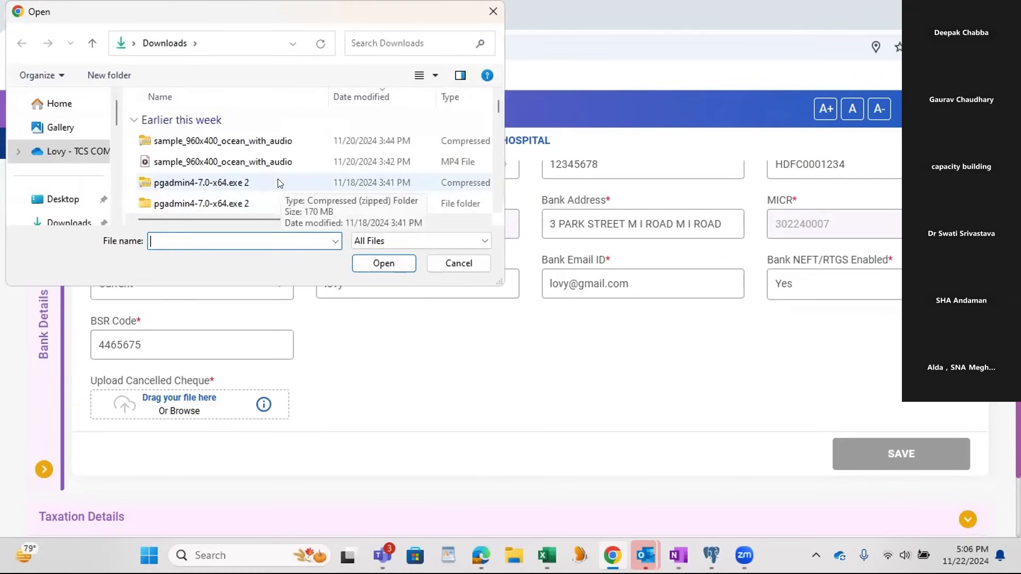
scroll(276, 189, "down", 6)
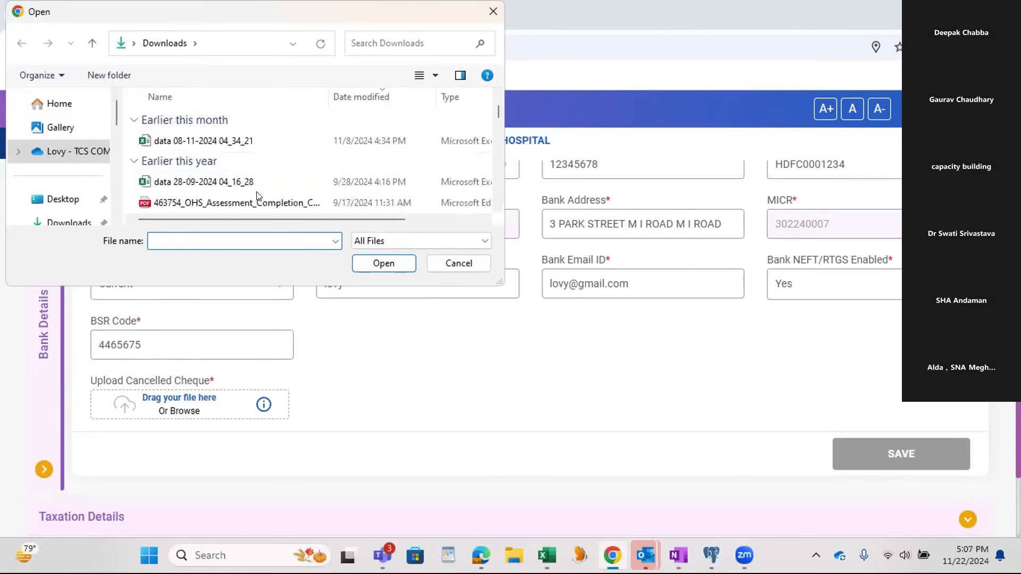
left_click(287, 202)
left_click(376, 263)
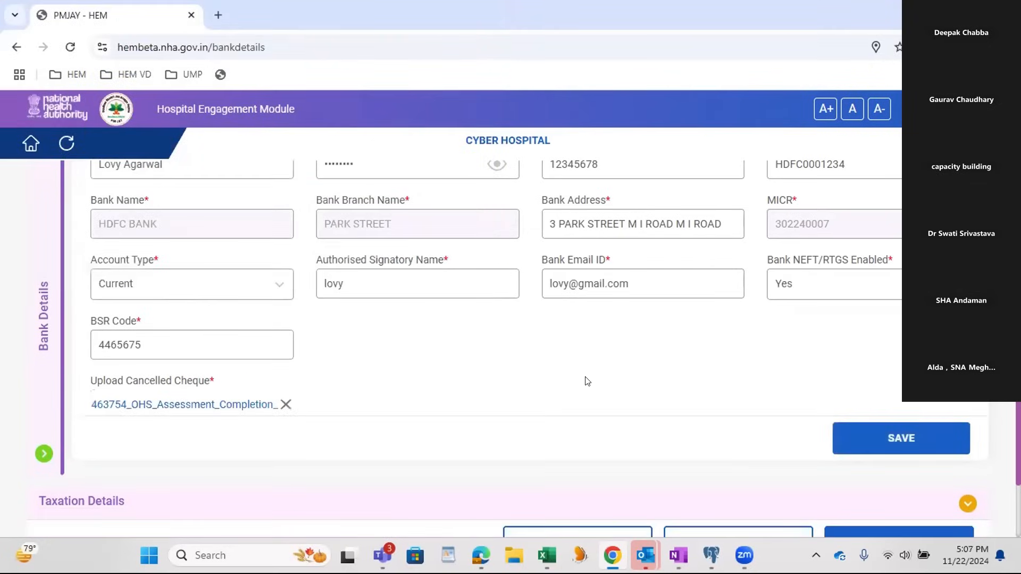
left_click(879, 440)
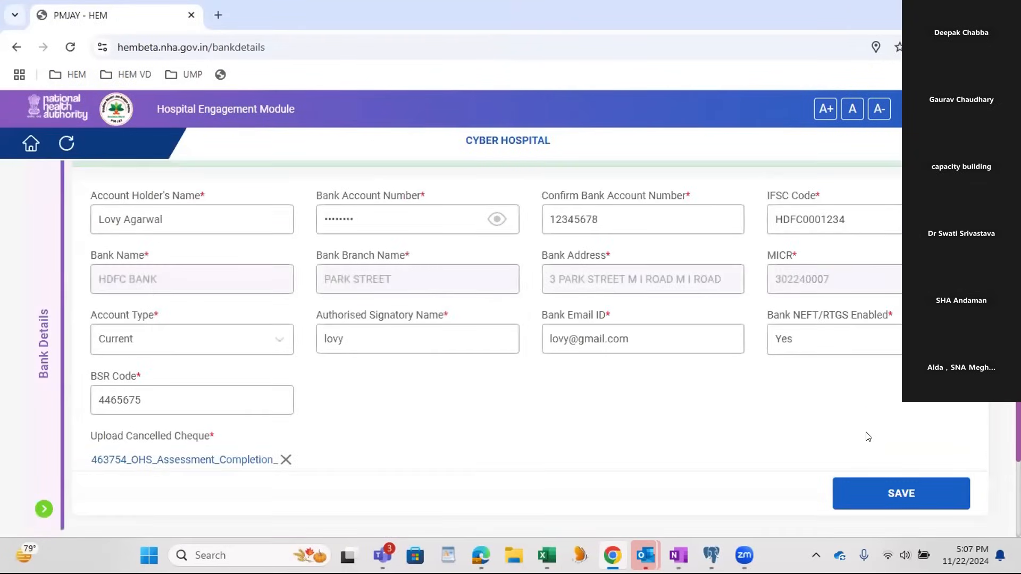
Step: Open the Taxation Details and enter the PAN number and the name on the PAN card
scroll(867, 437, "down", 1)
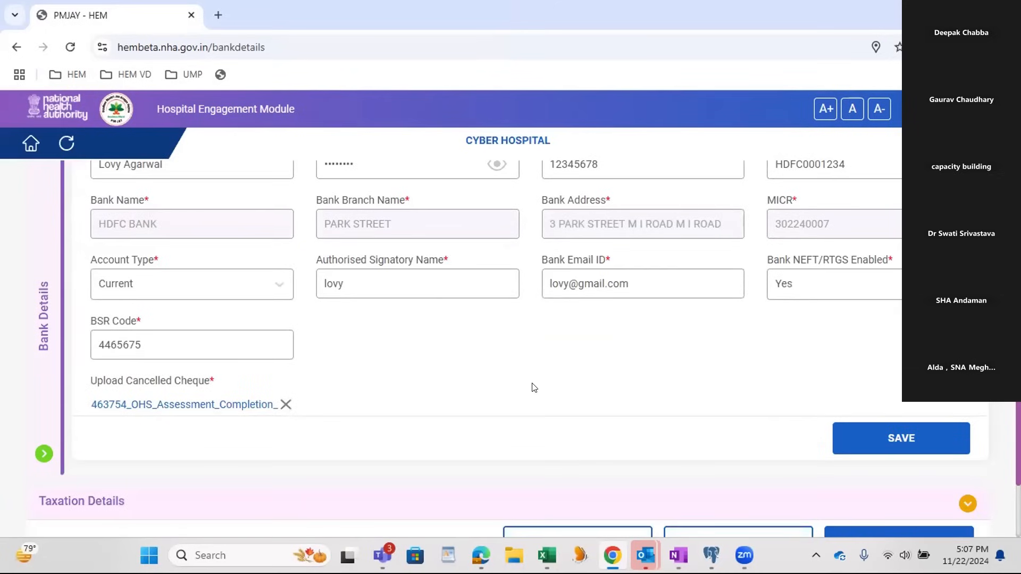
scroll(531, 385, "down", 2)
left_click(381, 413)
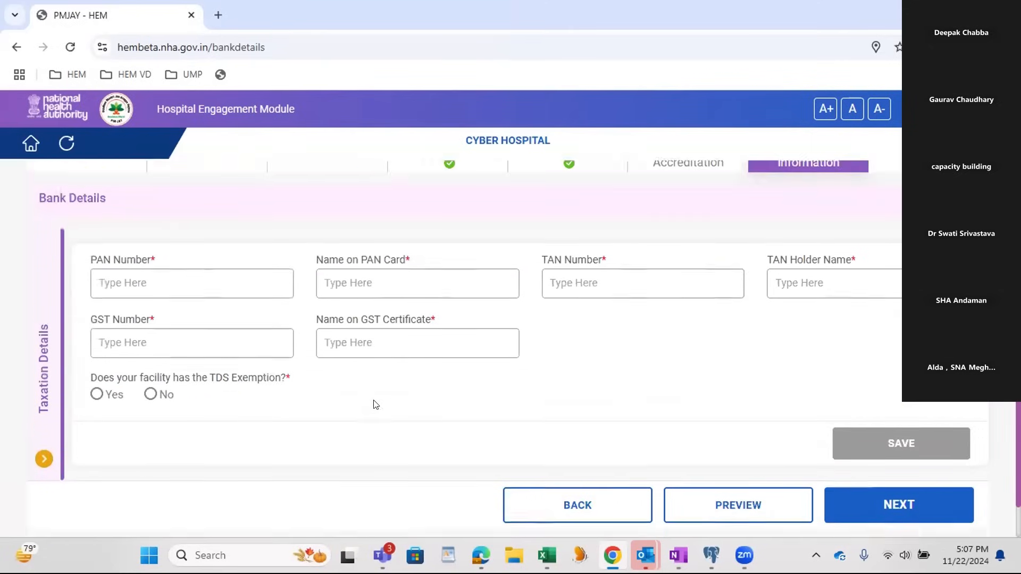
left_click(162, 297)
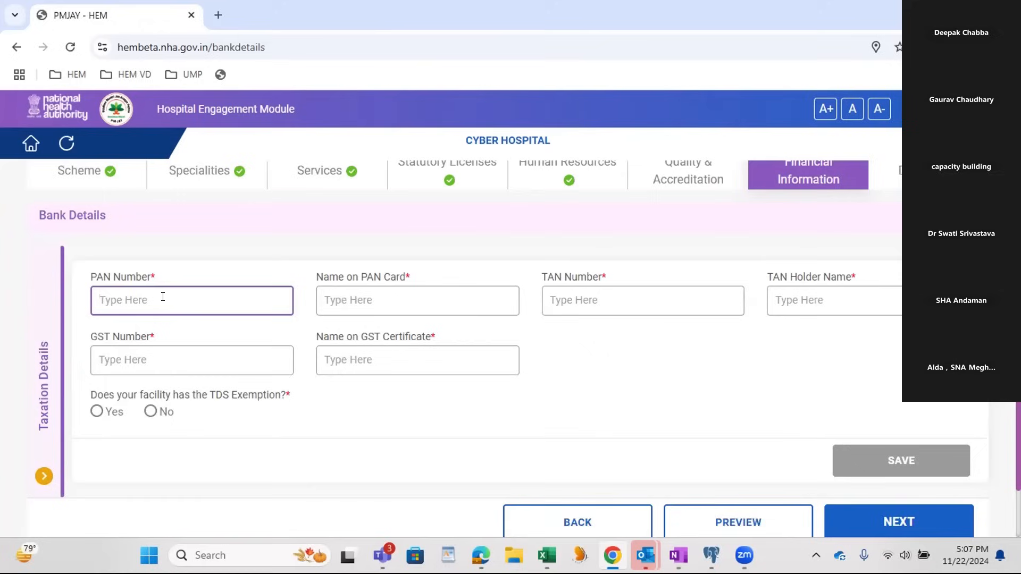
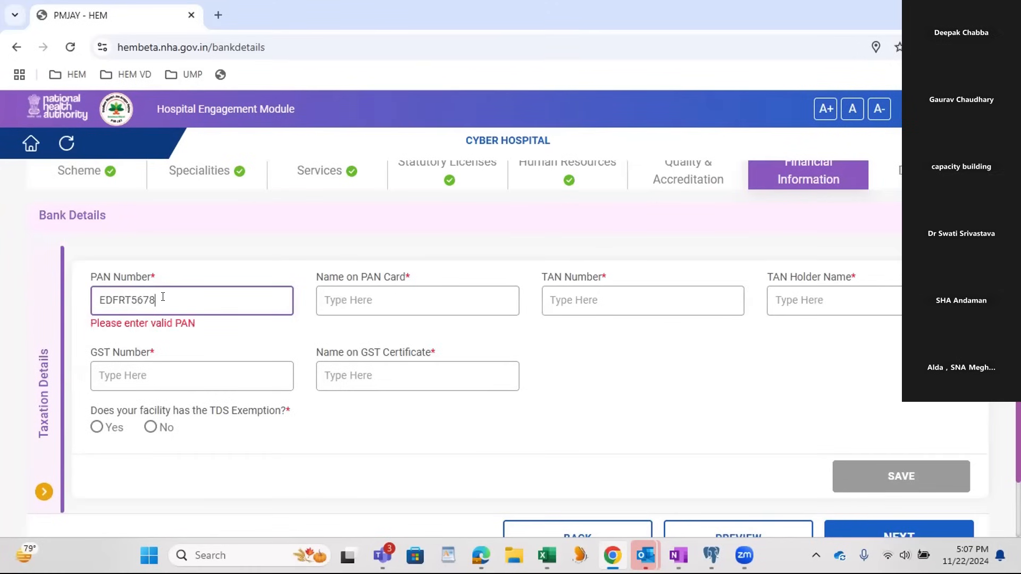
key("Tab")
type("Lo")
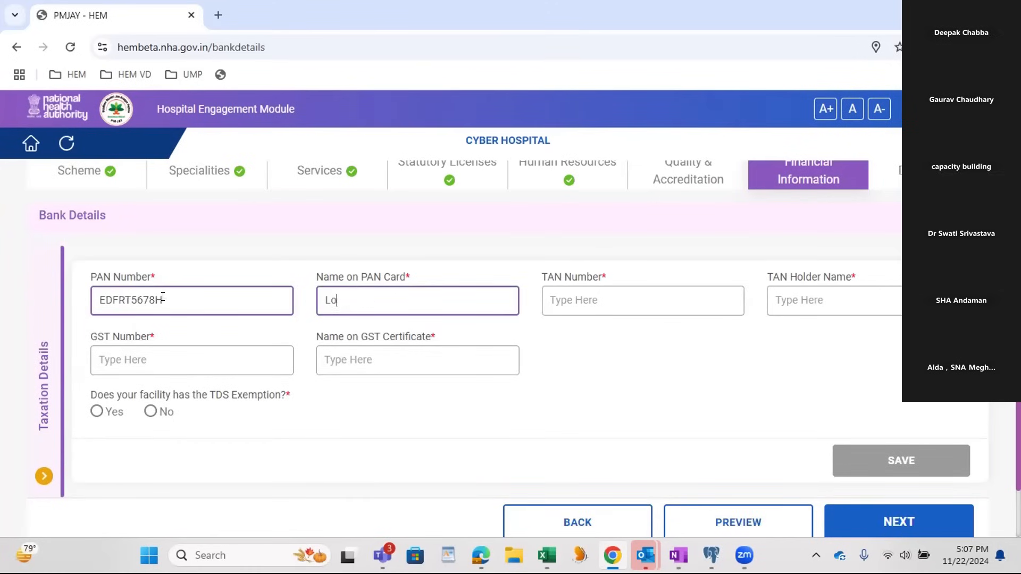
key("Tab")
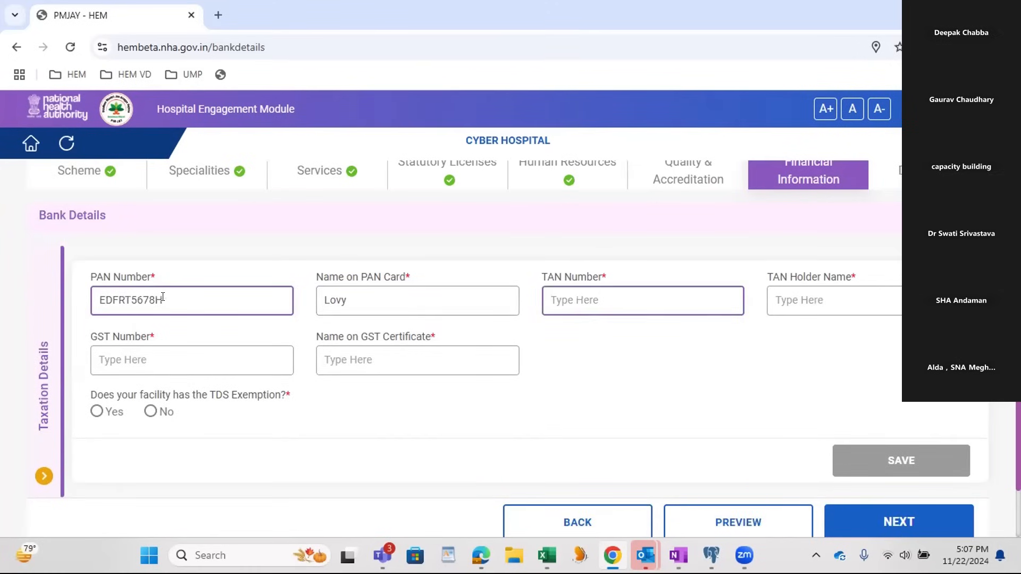
Step: Copy the TAN number from the HFR page in OneNote into the browser form and enter xyz as the TAN holder name
key("alt+Tab")
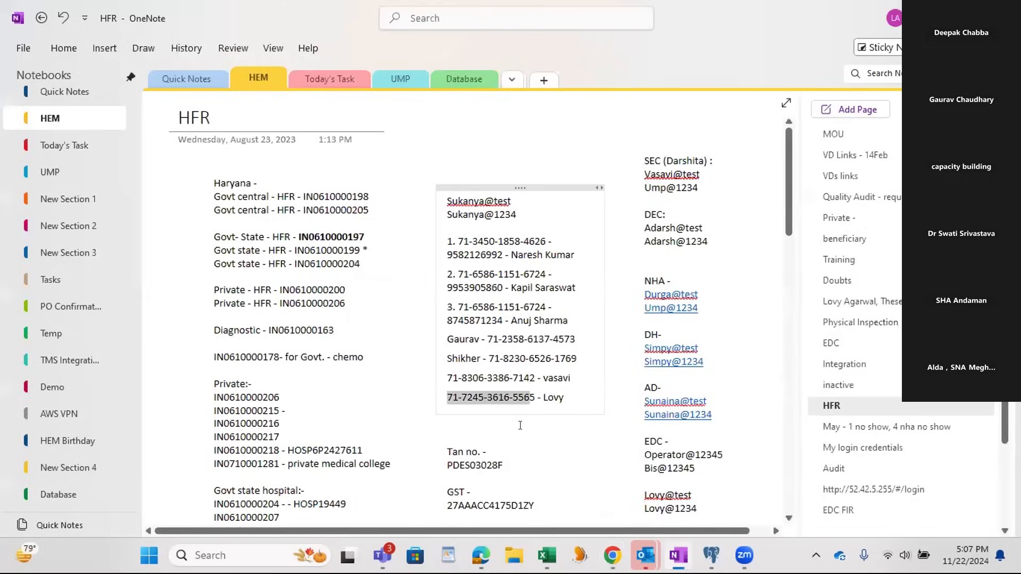
double_click(493, 465)
key("ctrl+c")
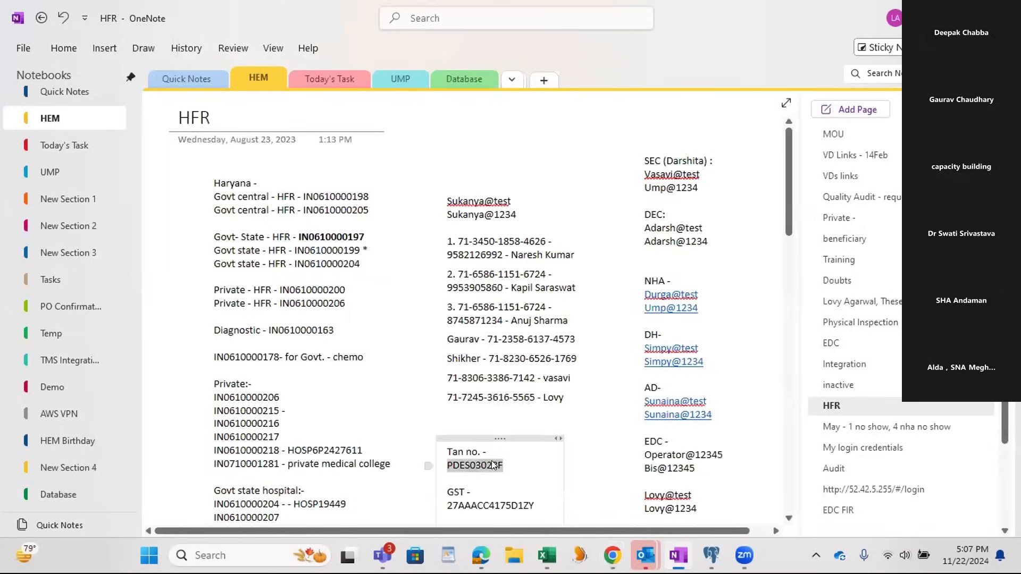
key("alt+Tab")
key("ctrl+v")
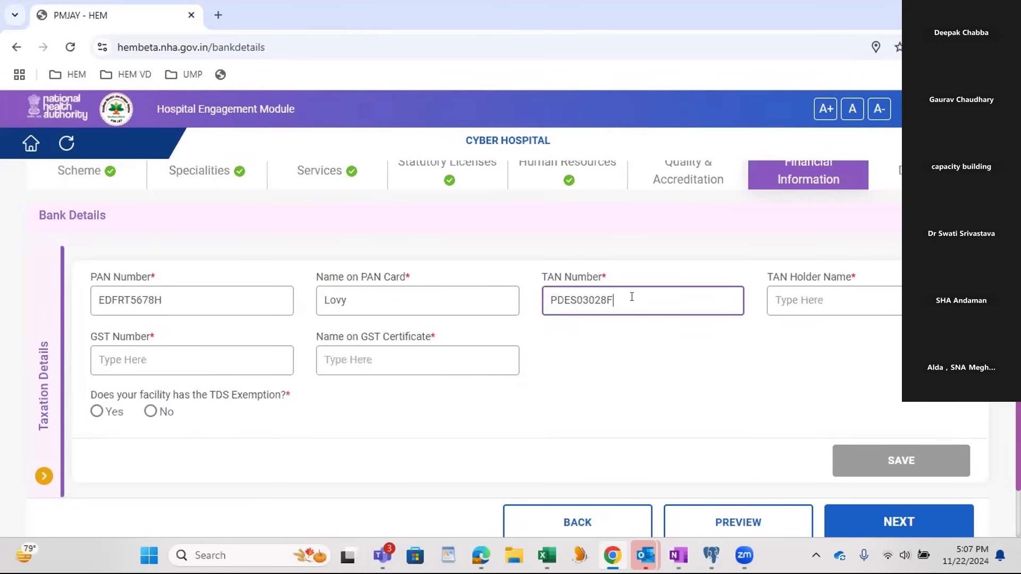
left_click(788, 297)
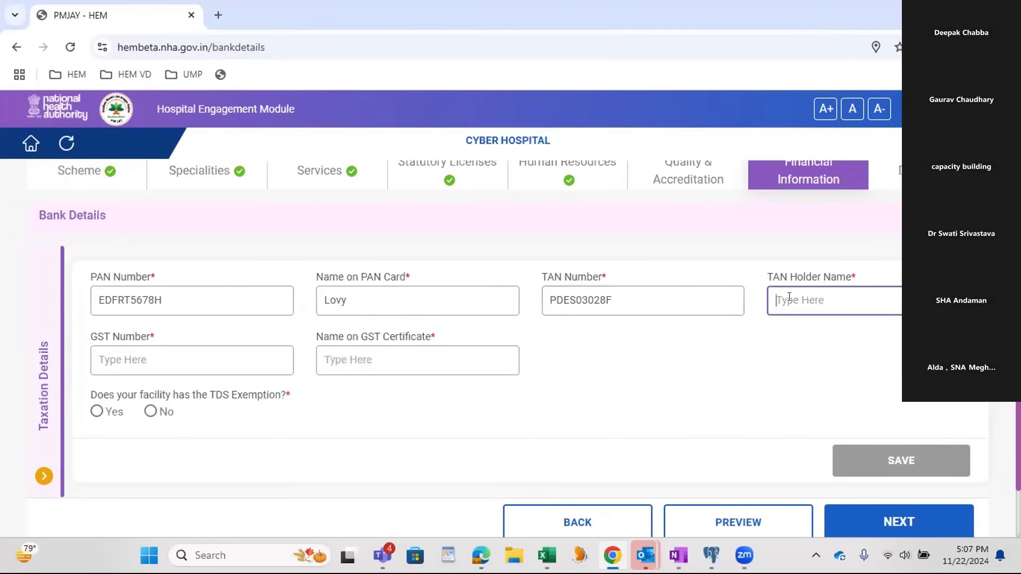
type("xyz")
key("Tab")
Step: Copy the GST number from the HFR page in OneNote into the GST Number field of the browser form
key("alt+Tab")
scroll(450, 354, "down", 2)
scroll(450, 354, "down", 1)
double_click(456, 339)
key("ctrl+c")
key("alt+Tab")
key("ctrl+v")
Step: Enter "gst name" as the name on the GST certificate and declare that the facility has the TDS exemption
left_click(357, 359)
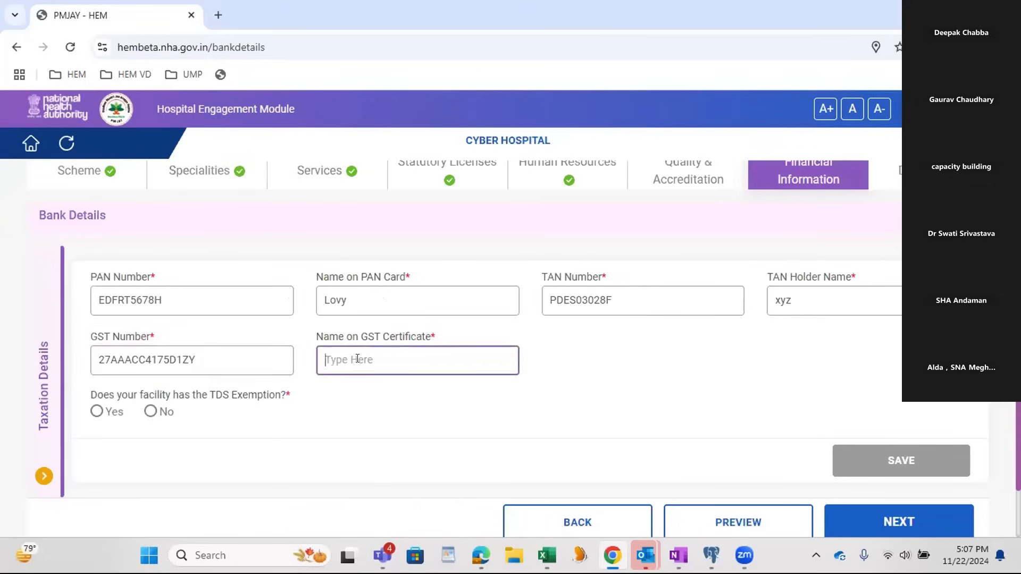
type("gst name")
scroll(218, 408, "down", 2)
left_click(151, 336)
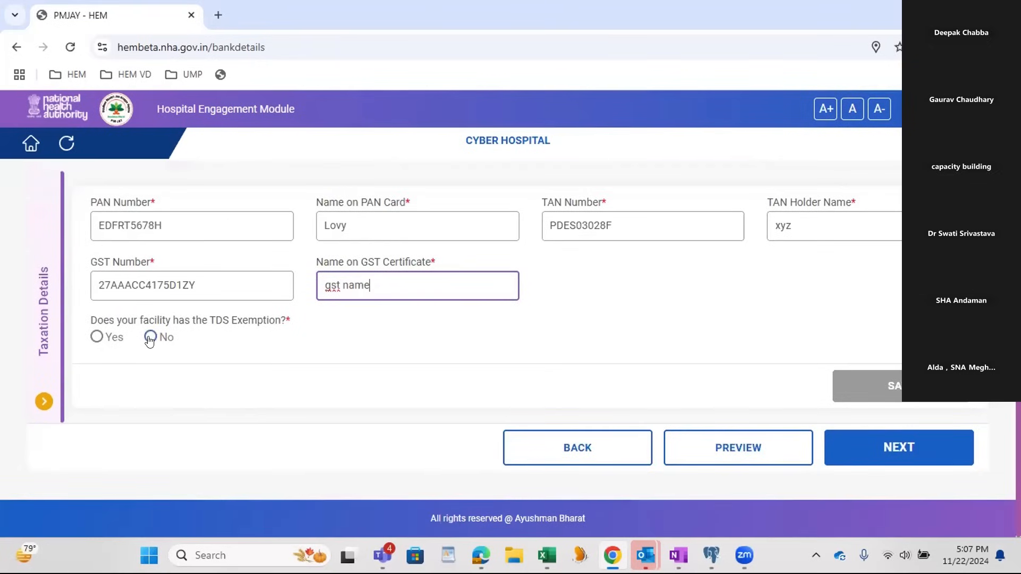
left_click(96, 338)
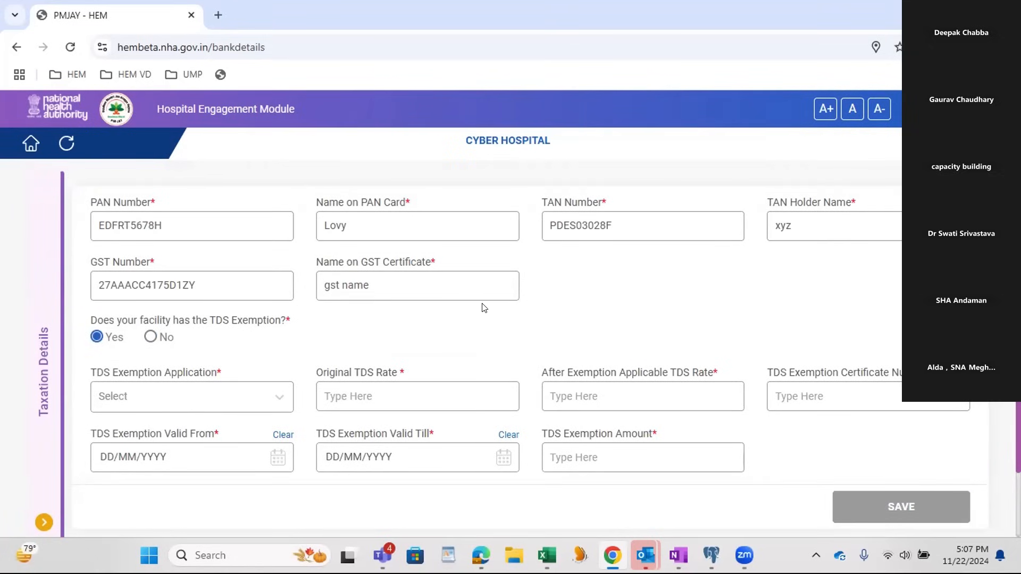
Step: Choose 17(2) B Form as the TDS exemption application, set the original and after-exemption rates to 5, and enter certificate number 56
scroll(372, 297, "down", 2)
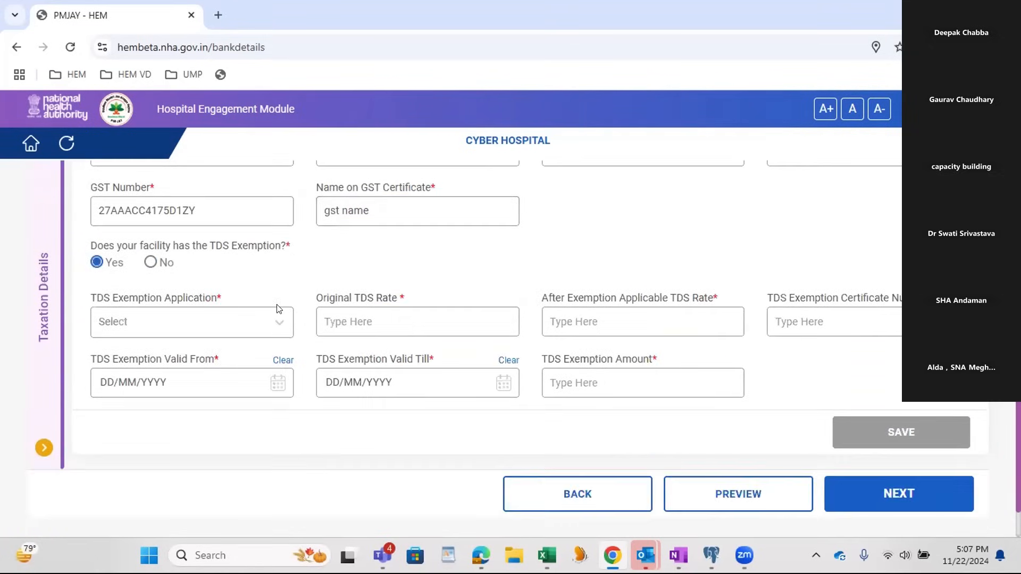
left_click(230, 321)
left_click(181, 361)
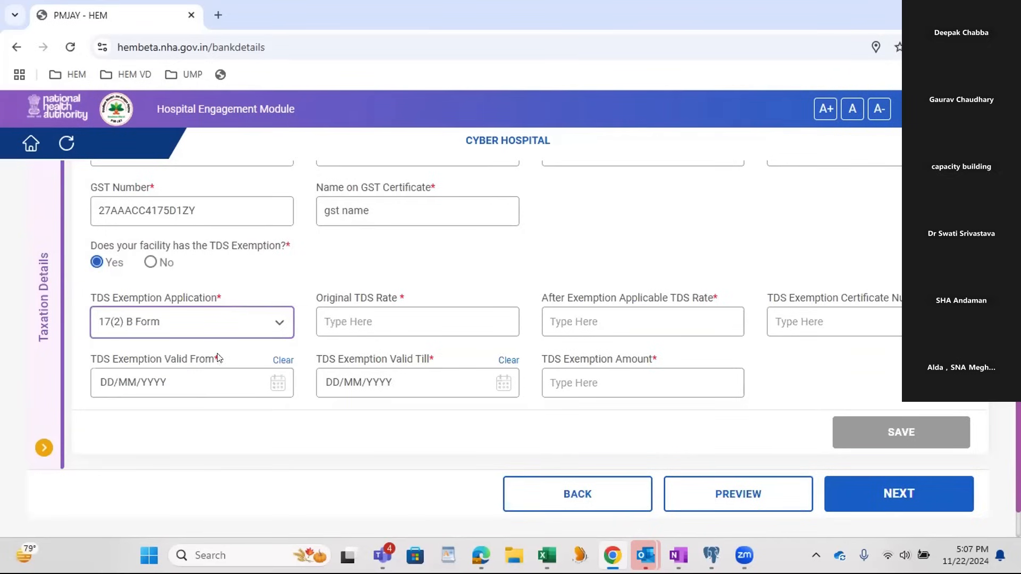
left_click(339, 315)
type("5")
left_click(640, 316)
type("5")
left_click(774, 316)
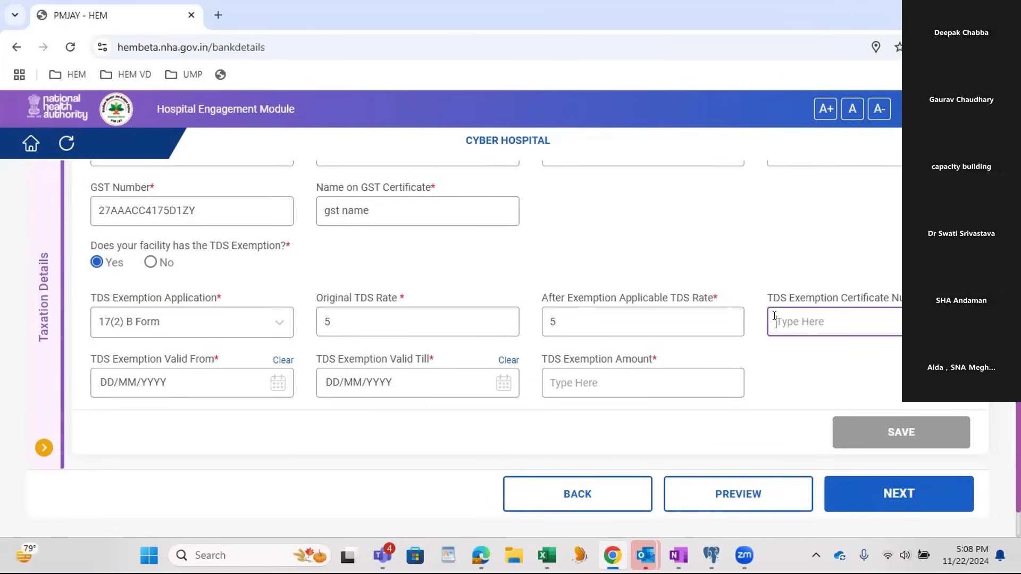
type("56")
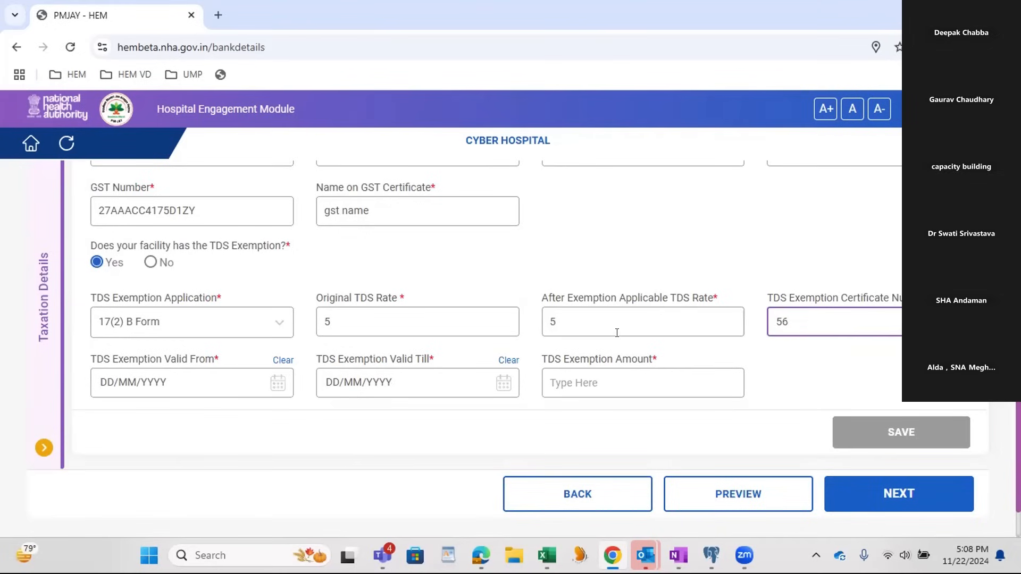
Step: Set the TDS exemption validity from 06/11/2024 till 29/11/2024, enter an exemption amount of 5, and save the taxation details
left_click(160, 384)
left_click(183, 510)
left_click(408, 395)
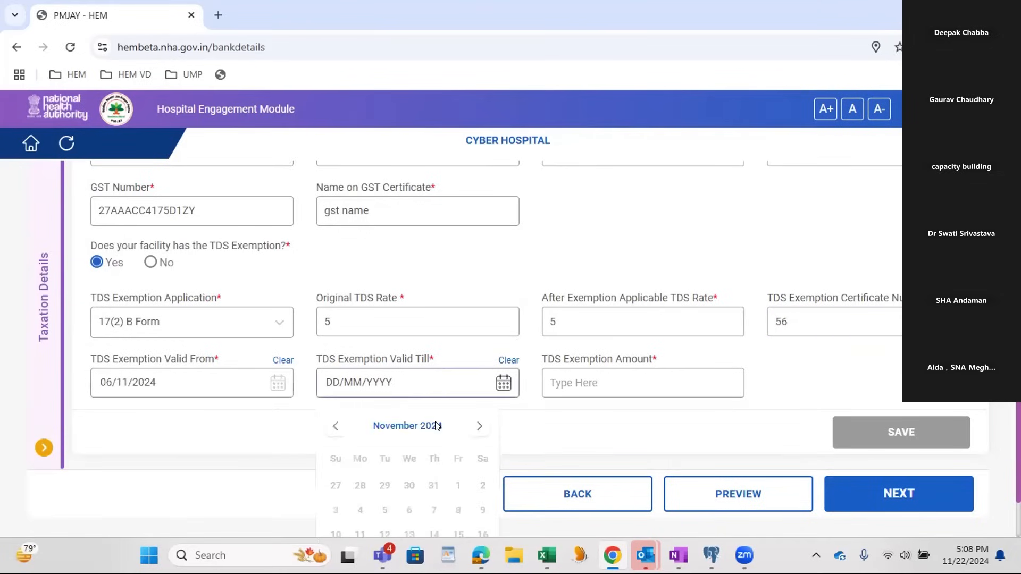
scroll(466, 497, "down", 1)
left_click(454, 516)
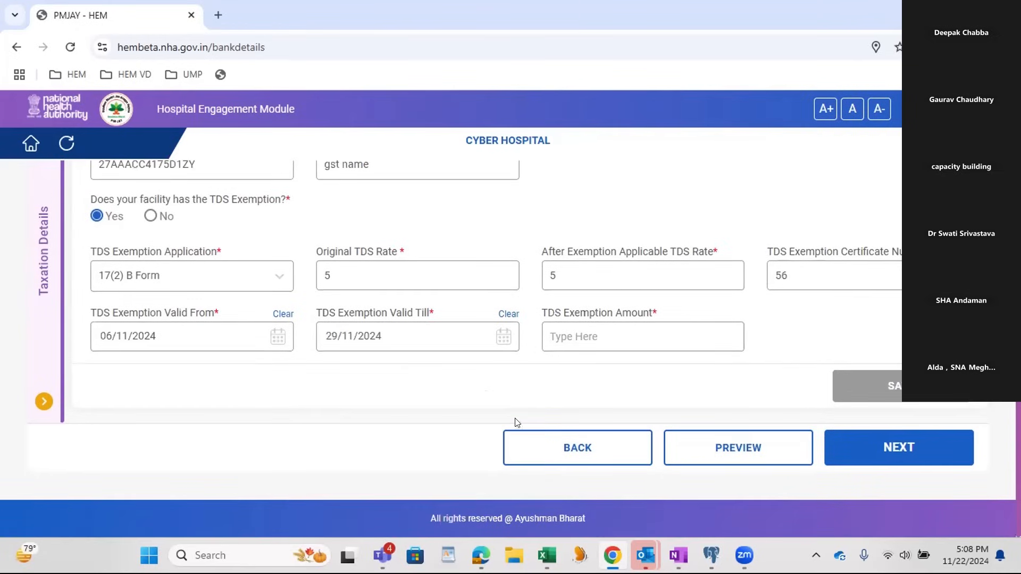
left_click(608, 328)
type("5")
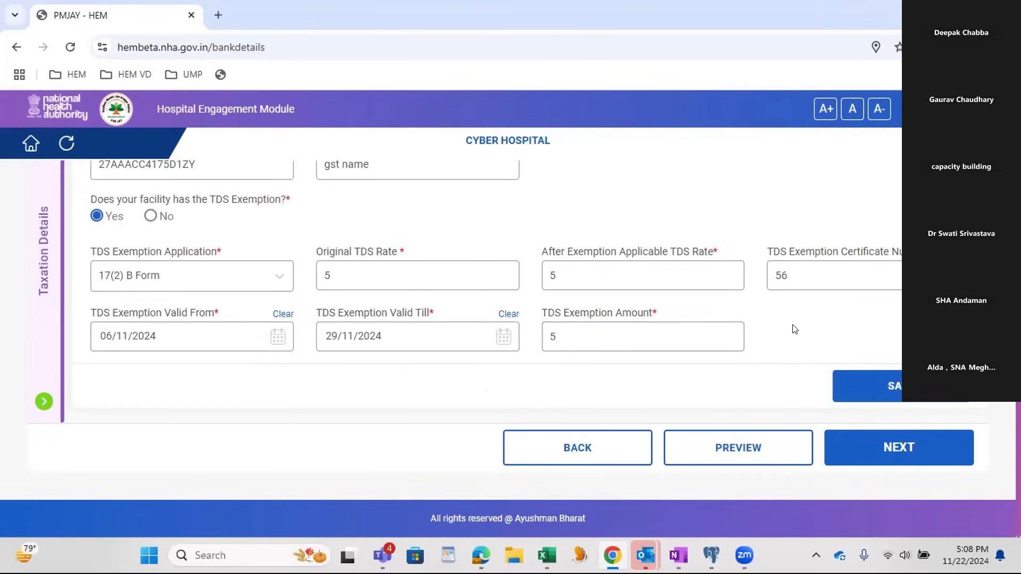
left_click(866, 389)
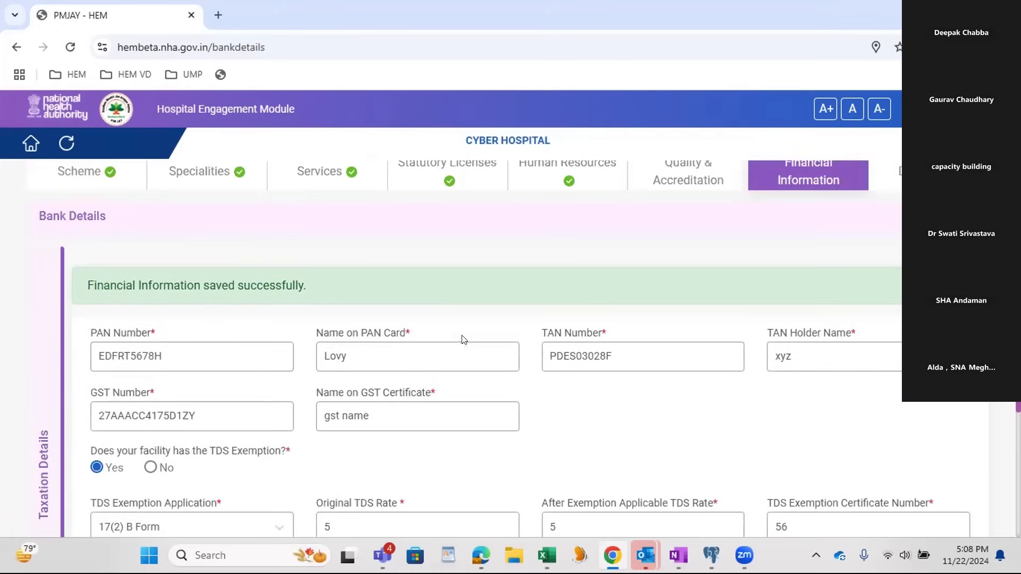
Step: Proceed from Financial Information to the Documents section and bring its list of required documents into view
scroll(691, 361, "down", 4)
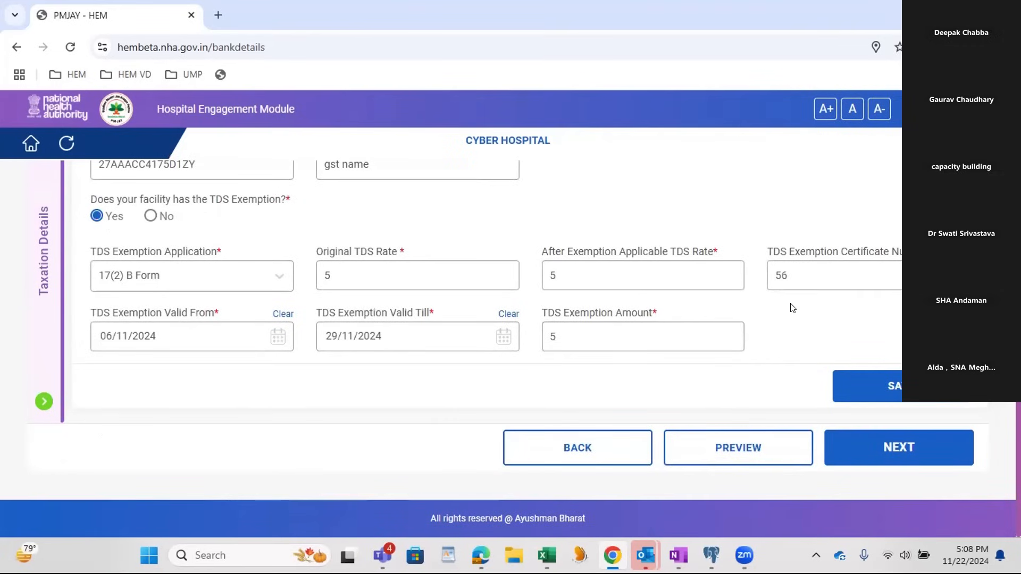
left_click(865, 452)
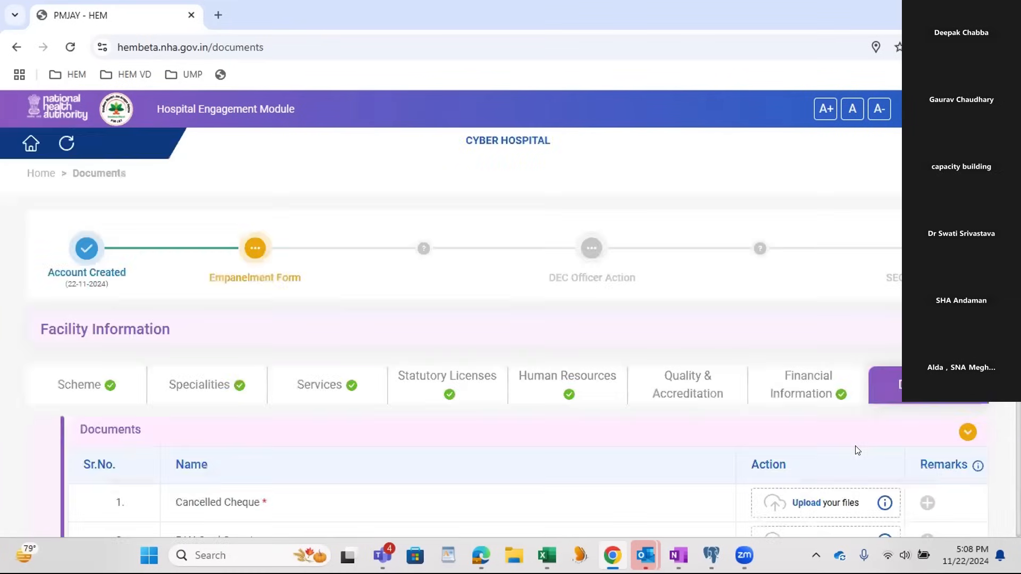
scroll(627, 398, "down", 3)
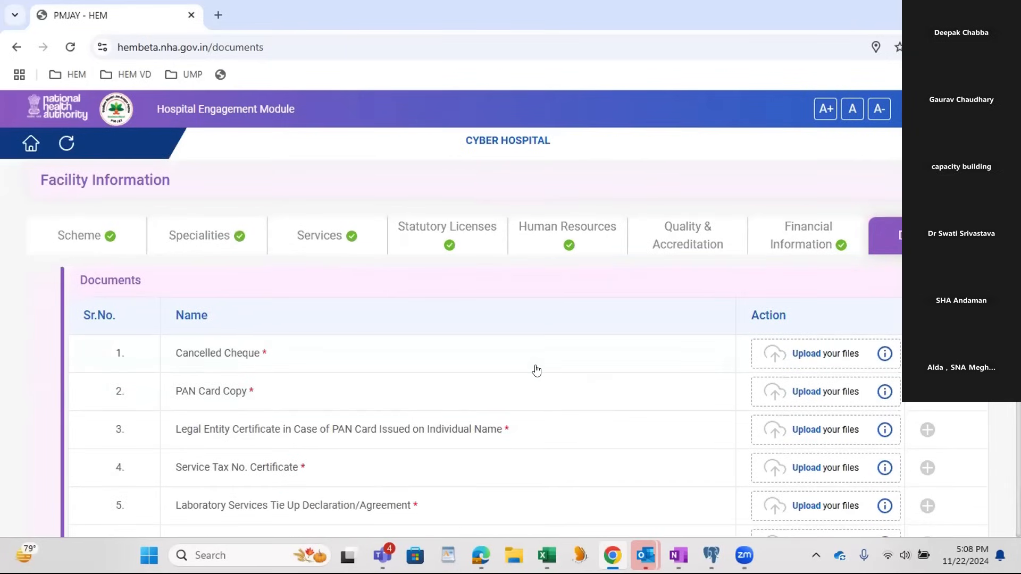
scroll(536, 371, "down", 2)
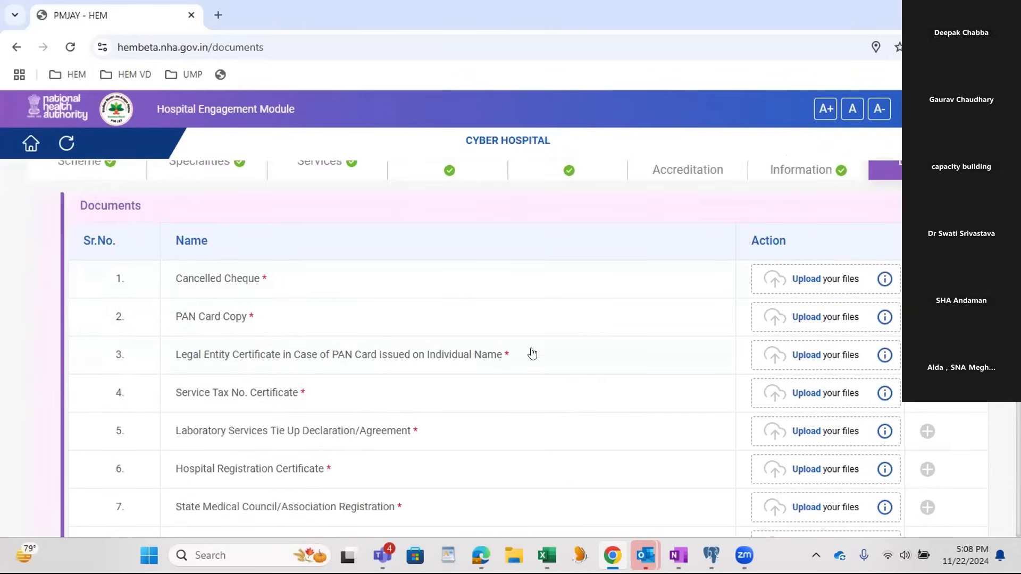
Step: Upload the OHS Assessment Completion Certificate PDF from Downloads for documents 1 to 6, Cancelled Cheque through Hospital Registration Certificate
left_click(773, 281)
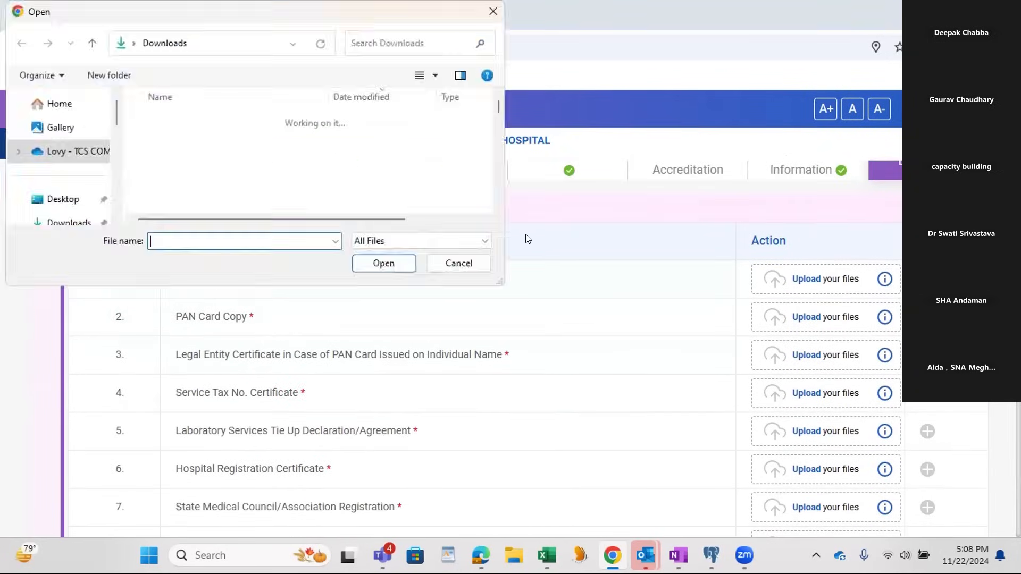
scroll(269, 201, "down", 10)
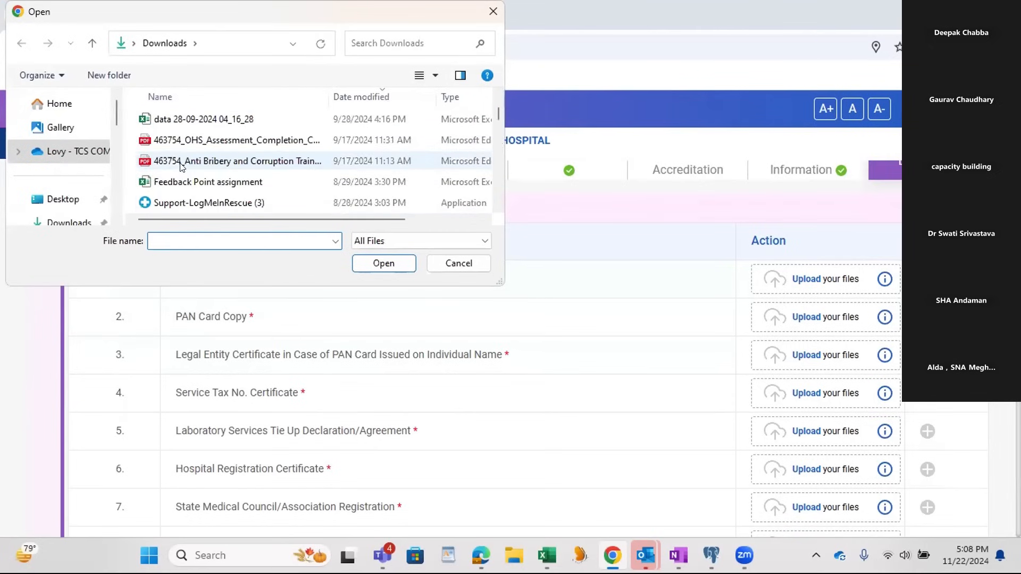
left_click_drag(175, 139, 798, 279)
left_click_drag(266, 140, 760, 308)
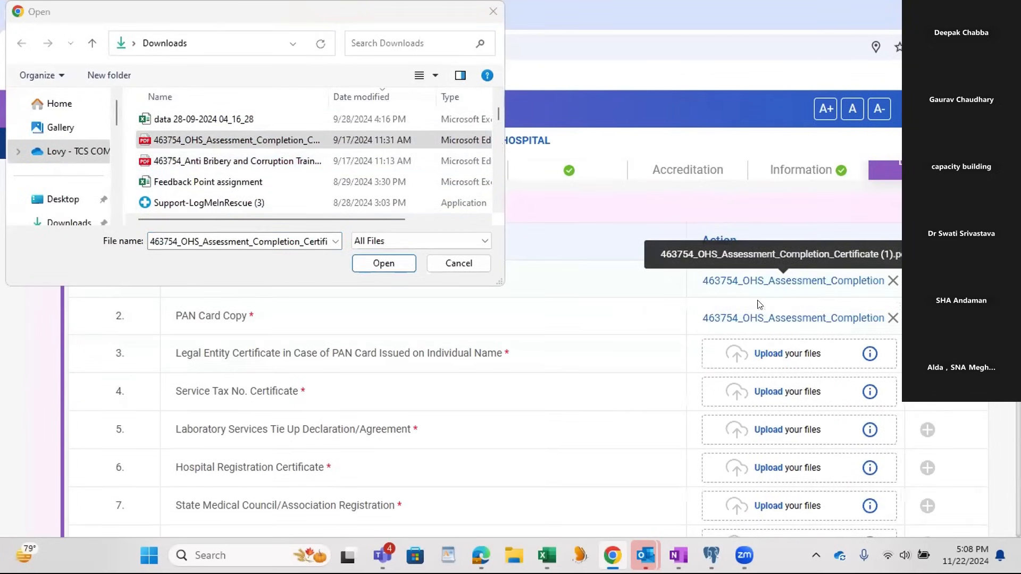
left_click_drag(265, 141, 759, 399)
left_click_drag(266, 140, 770, 426)
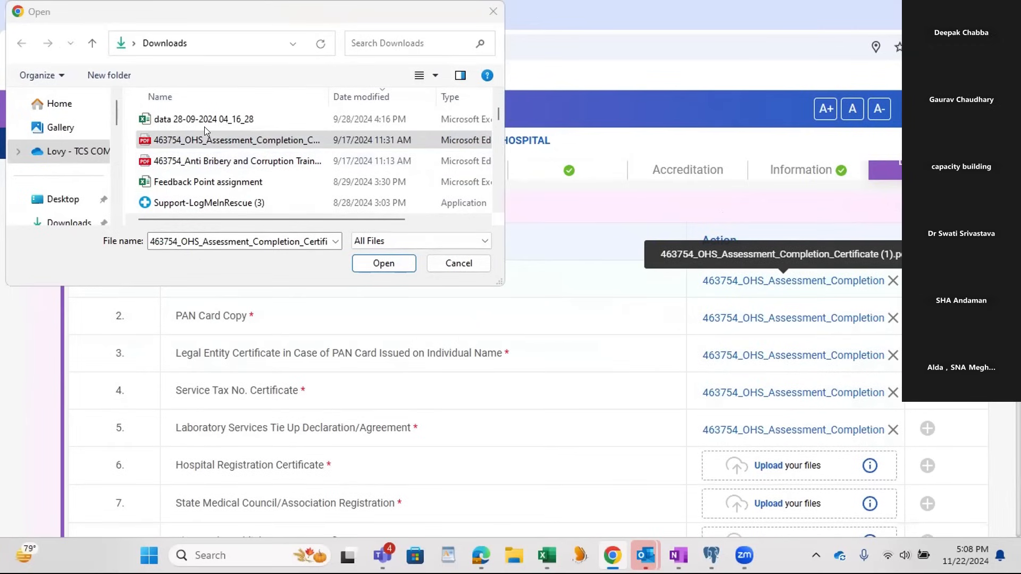
left_click_drag(205, 139, 757, 456)
Step: Upload the OHS Assessment Completion Certificate PDF for documents 7 to 12, State Medical Council/Association Registration through FSSAI License
scroll(550, 311, "down", 3)
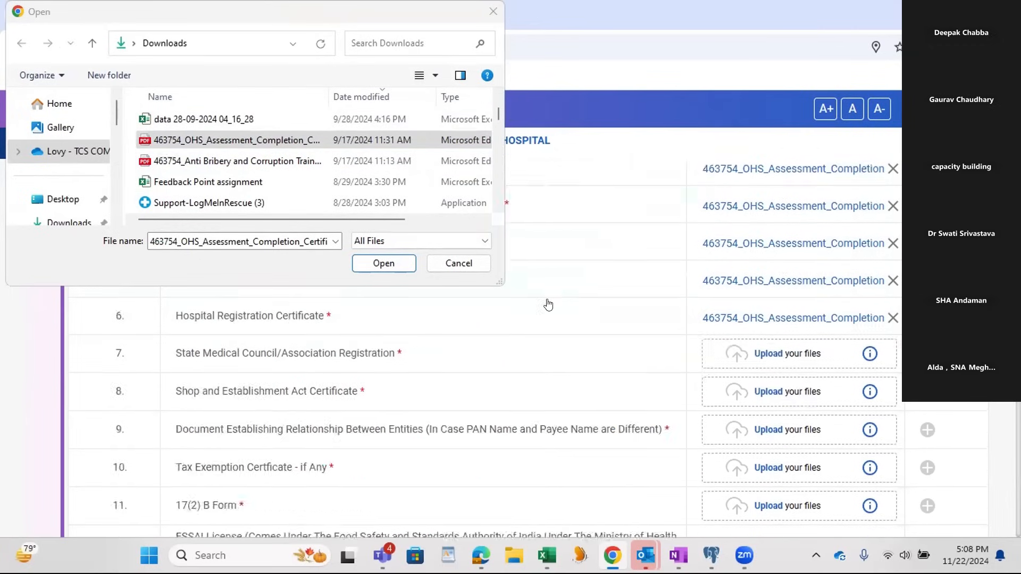
left_click_drag(212, 139, 766, 391)
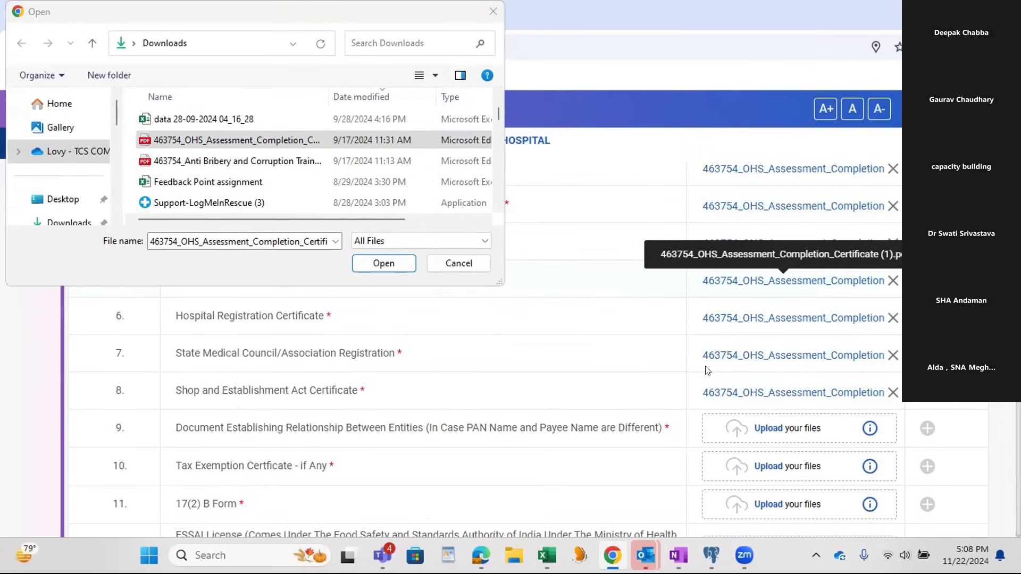
left_click_drag(267, 154, 782, 428)
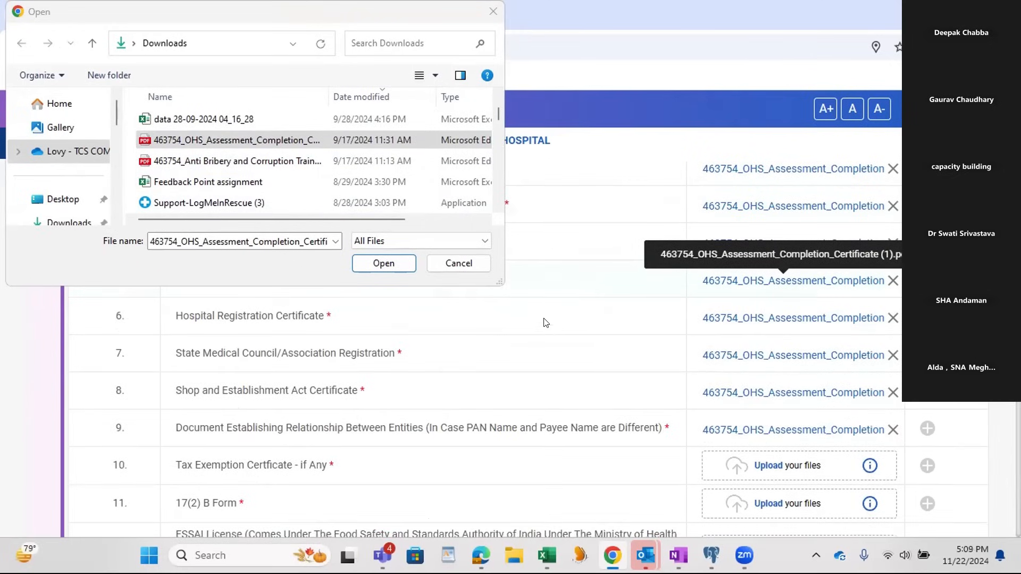
scroll(541, 317, "down", 1)
left_click_drag(261, 141, 787, 428)
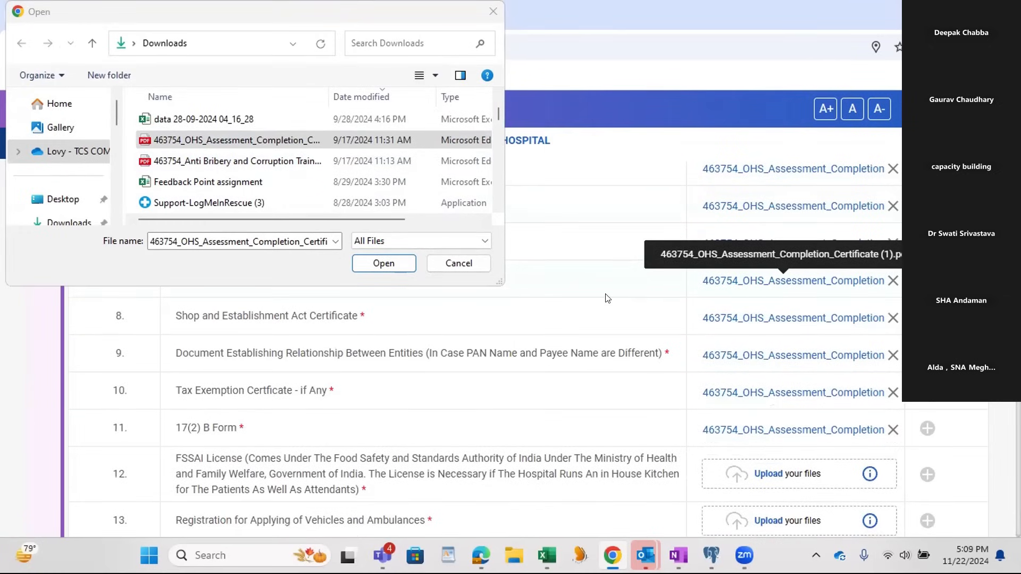
left_click_drag(313, 142, 787, 470)
Step: Find the OHS Assessment Completion PDF dated 10/16/2023 and upload it for documents 13 to 17, vehicle and ambulance registration through TLD Badge certificate
scroll(433, 305, "down", 3)
left_click_drag(254, 150, 771, 355)
left_click_drag(391, 219, 239, 202)
left_click(254, 117)
scroll(247, 154, "up", 10)
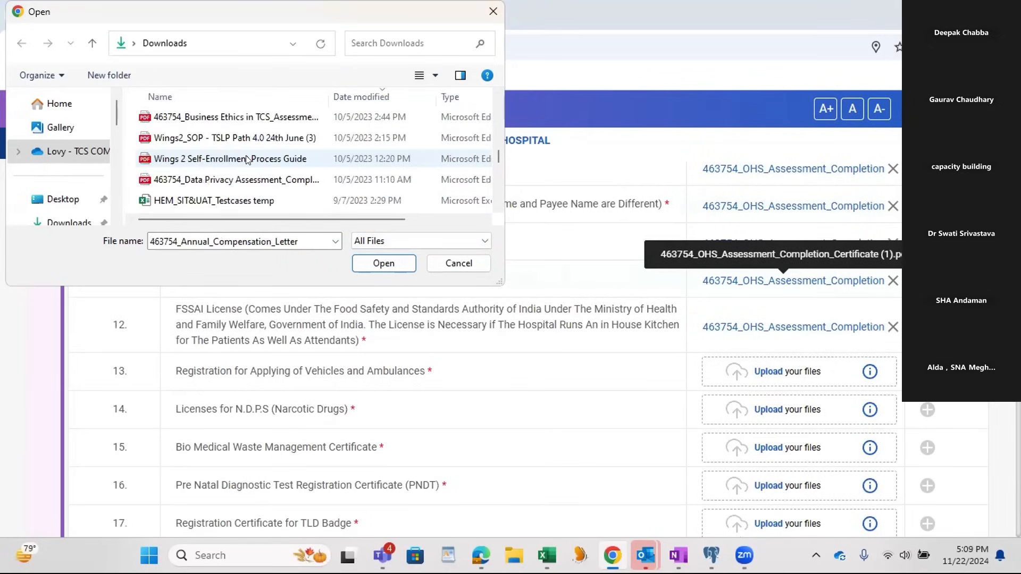
scroll(245, 156, "down", 2)
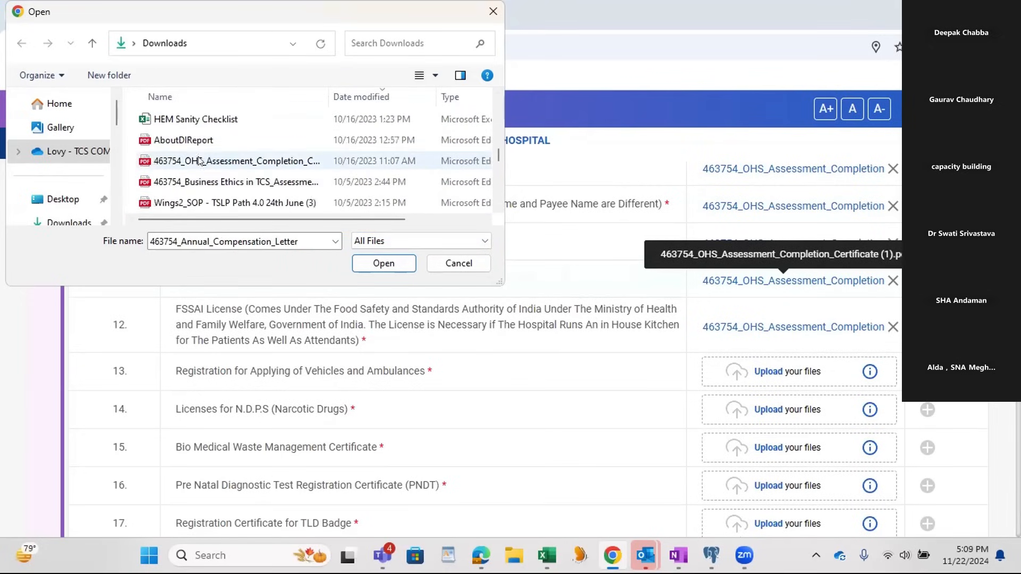
left_click_drag(183, 161, 781, 368)
left_click_drag(282, 161, 775, 412)
left_click_drag(281, 162, 781, 483)
left_click_drag(282, 161, 782, 522)
Step: Upload the OHS Assessment Completion PDF for Cath Lab Installation and Consultant List with Speciality, and try it for Original Hospital Photos
scroll(585, 372, "down", 4)
left_click_drag(266, 161, 719, 369)
left_click_drag(236, 160, 761, 410)
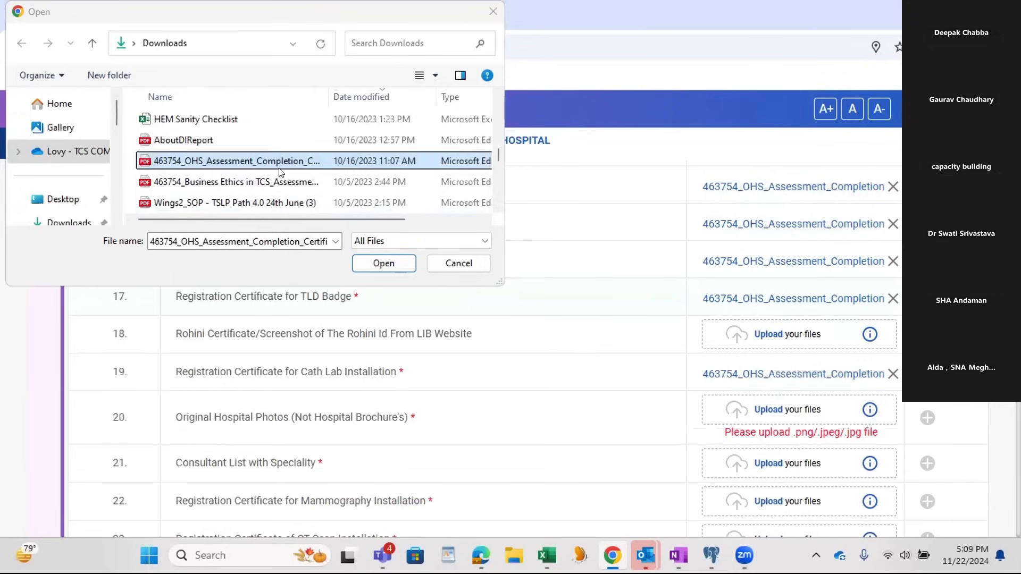
left_click_drag(269, 166, 766, 462)
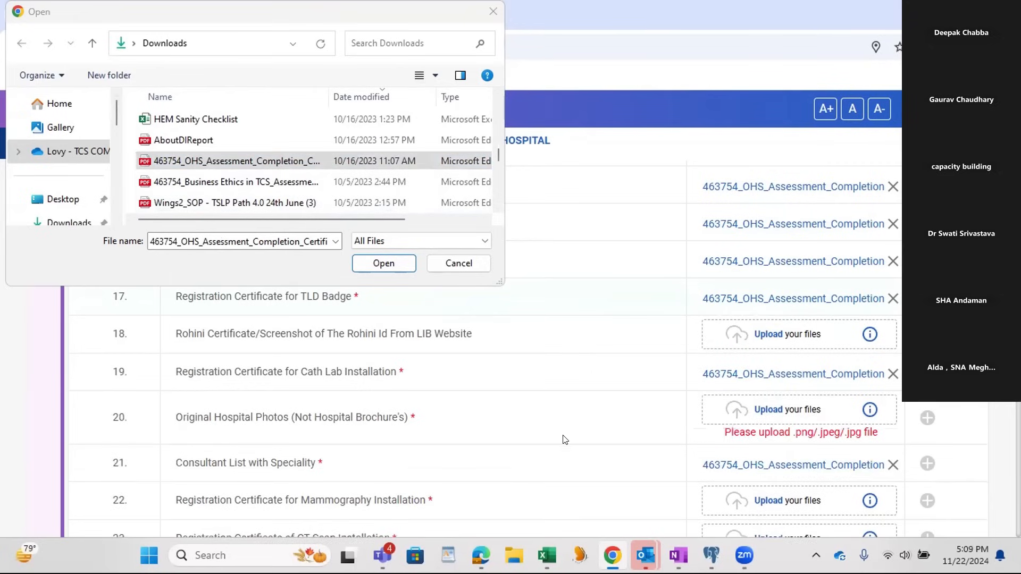
Step: Find the PNG file named image in Downloads and upload it for document 20, Original Hospital Photos
scroll(511, 424, "down", 1)
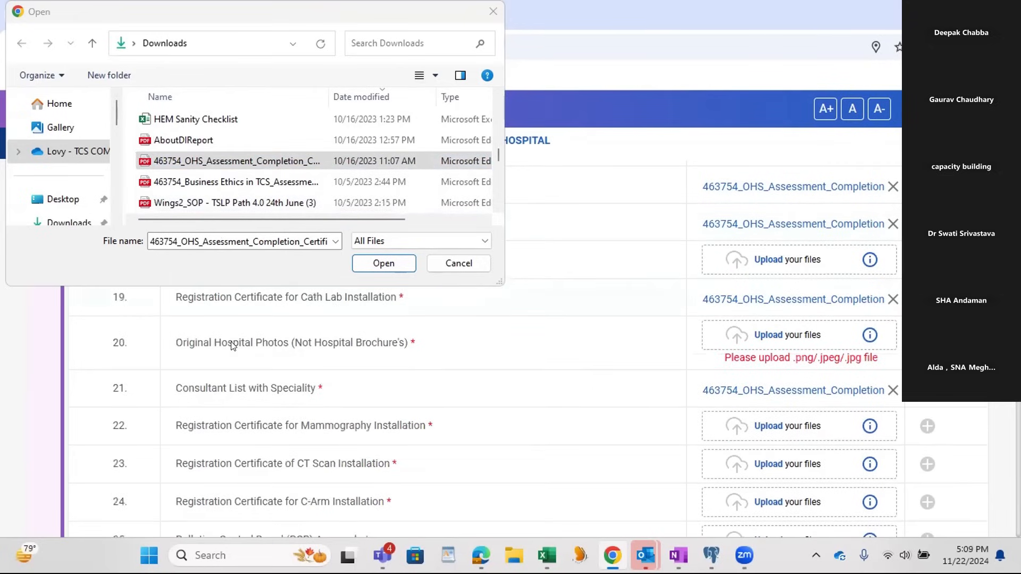
left_click(247, 162)
scroll(242, 163, "down", 5)
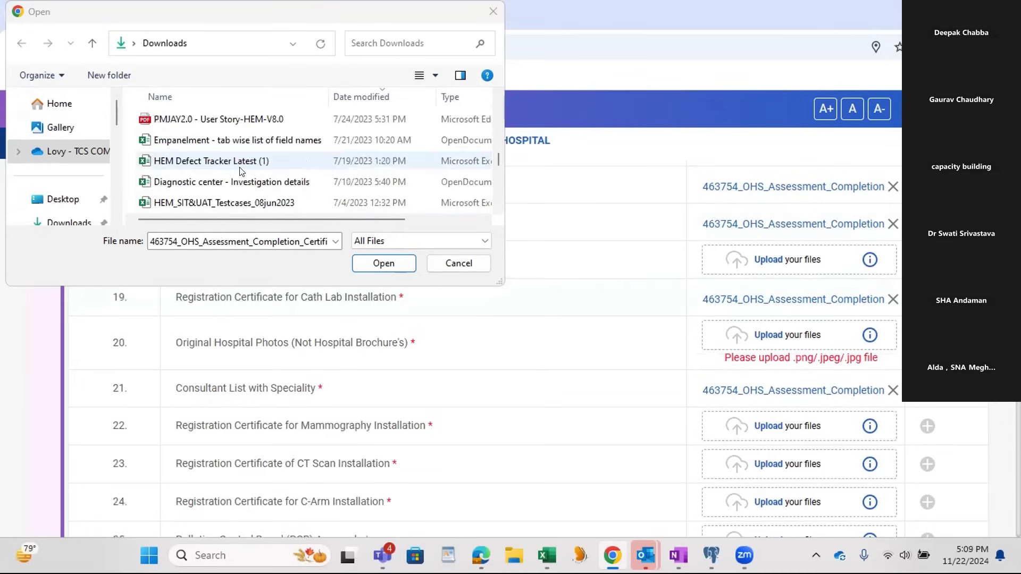
scroll(240, 170, "down", 3)
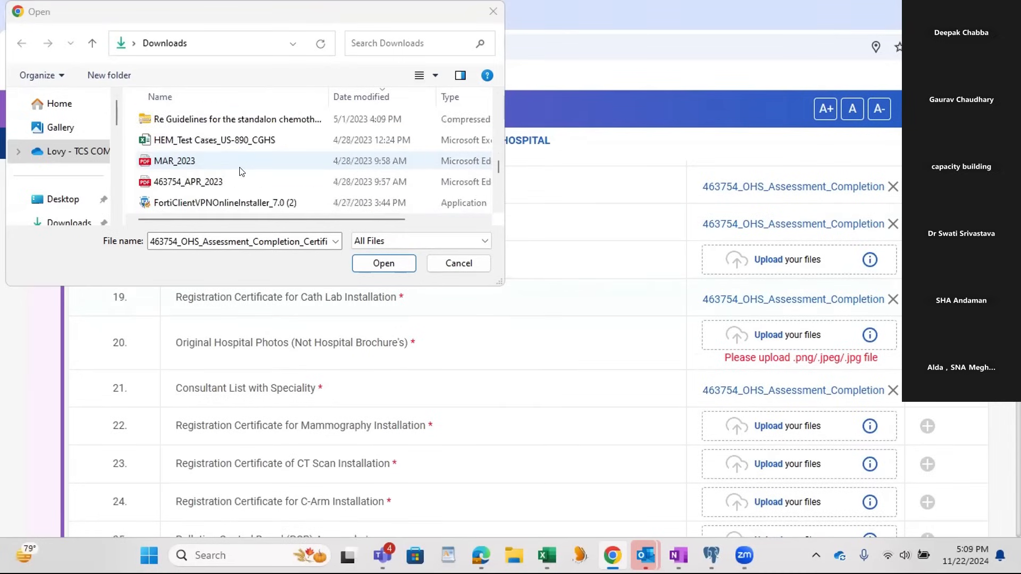
scroll(240, 170, "down", 8)
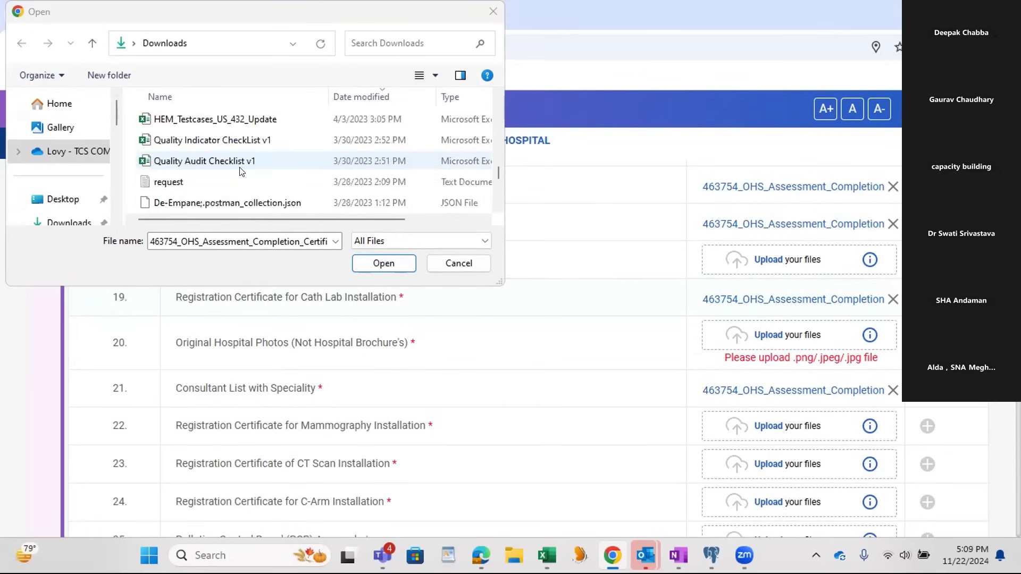
scroll(240, 170, "down", 1)
scroll(240, 170, "up", 2)
scroll(240, 171, "down", 5)
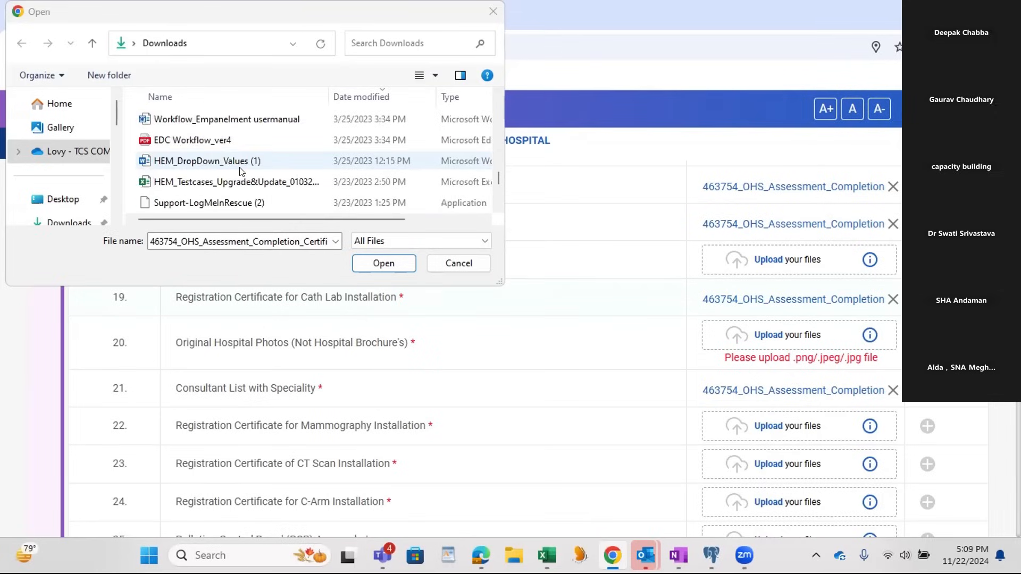
left_click(210, 202)
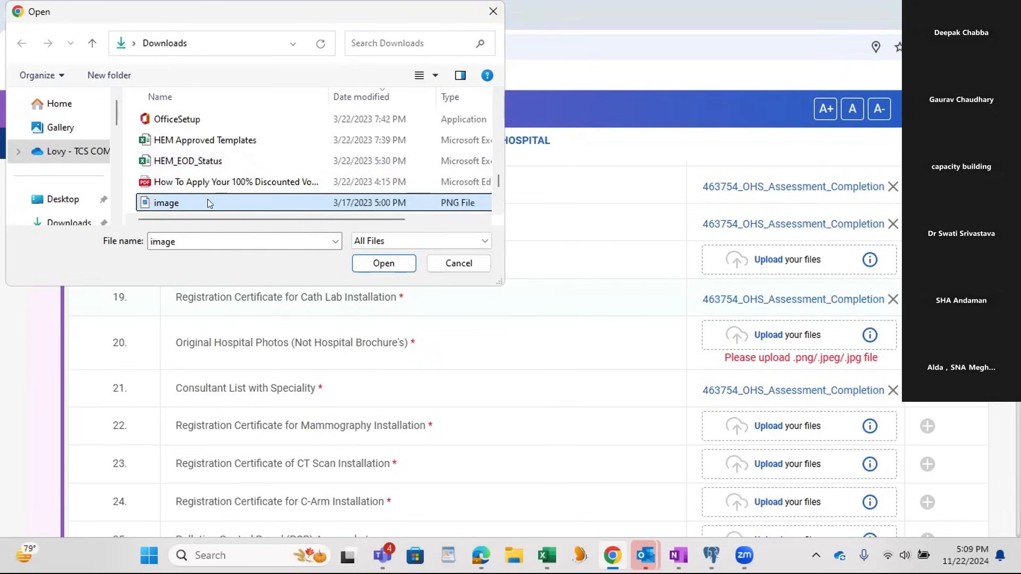
left_click_drag(160, 208, 789, 340)
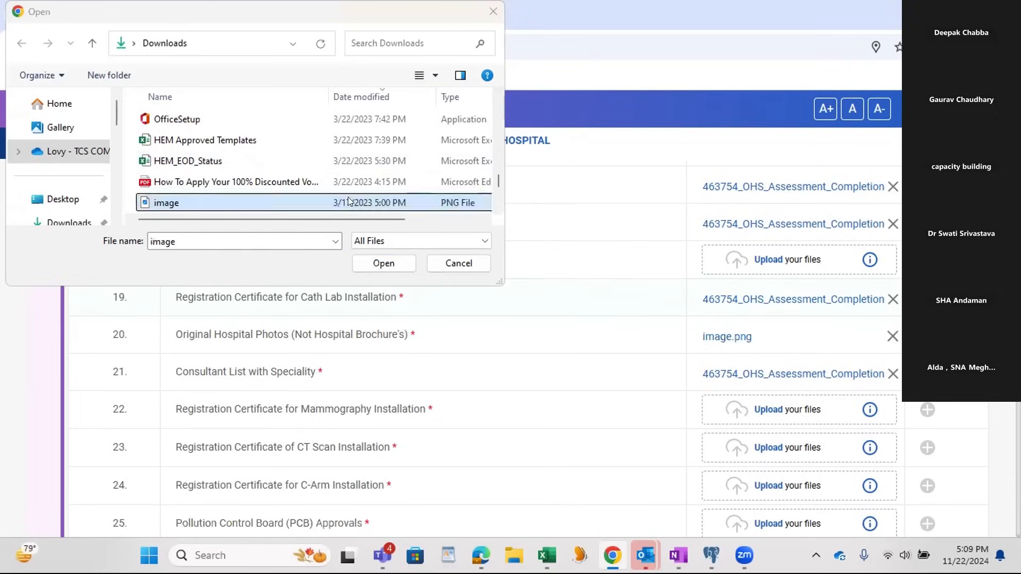
Step: Upload the How To Apply Your 100% Discounted Voucher PDF for documents 22 to 26, Mammography Installation through Blood Bank License
scroll(232, 165, "down", 1)
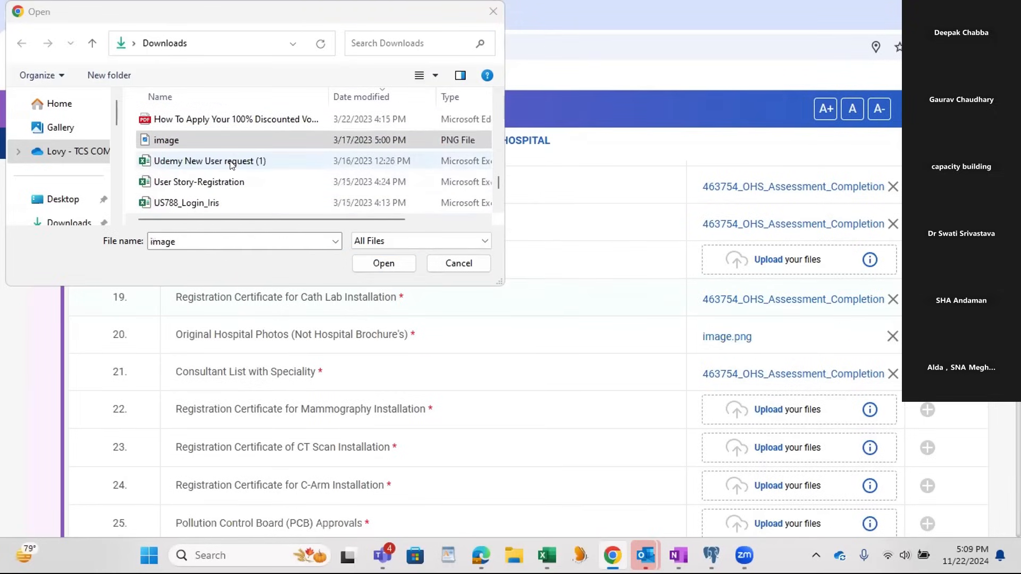
left_click(221, 124)
left_click_drag(229, 127, 787, 409)
scroll(469, 317, "down", 1)
left_click_drag(187, 122, 767, 367)
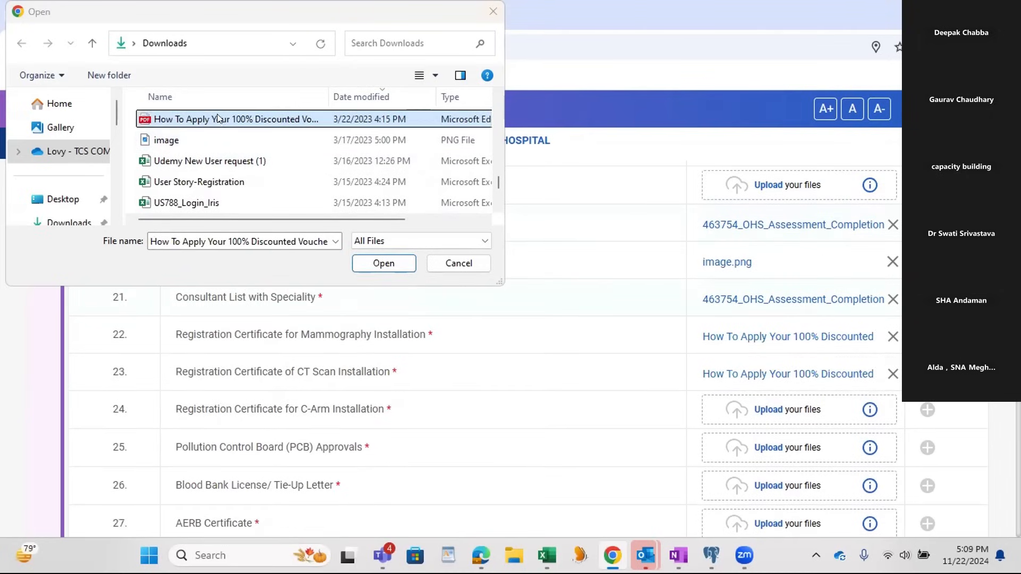
left_click_drag(647, 332, 768, 409)
left_click_drag(268, 121, 739, 447)
left_click_drag(268, 122, 747, 484)
Step: Upload the How To Apply Your 100% Discounted Voucher PDF for documents 27 to 30, AERB Certificate through FDA Pharmacy License
scroll(534, 351, "down", 4)
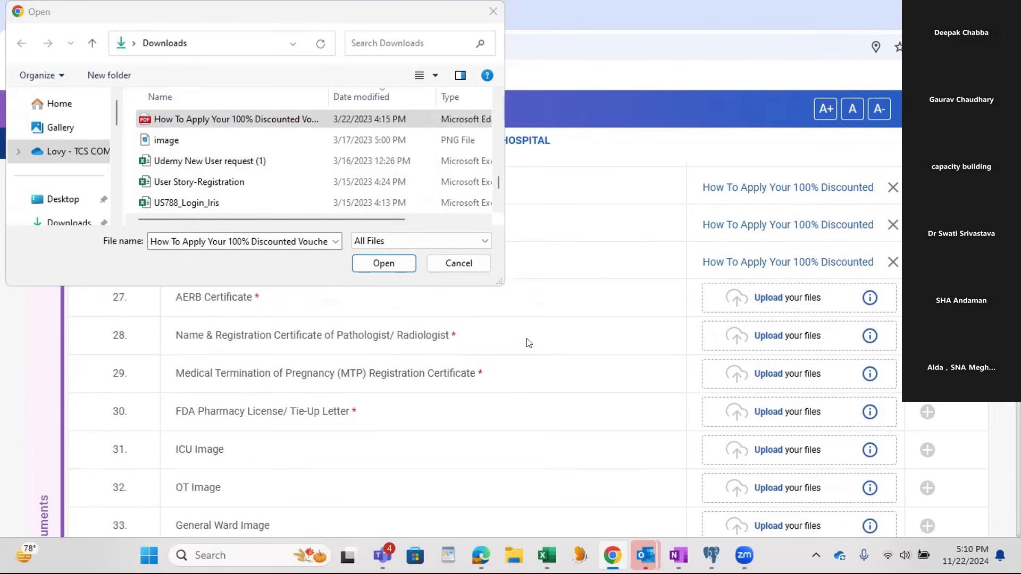
left_click_drag(234, 120, 769, 335)
left_click_drag(306, 122, 794, 378)
left_click_drag(250, 123, 791, 411)
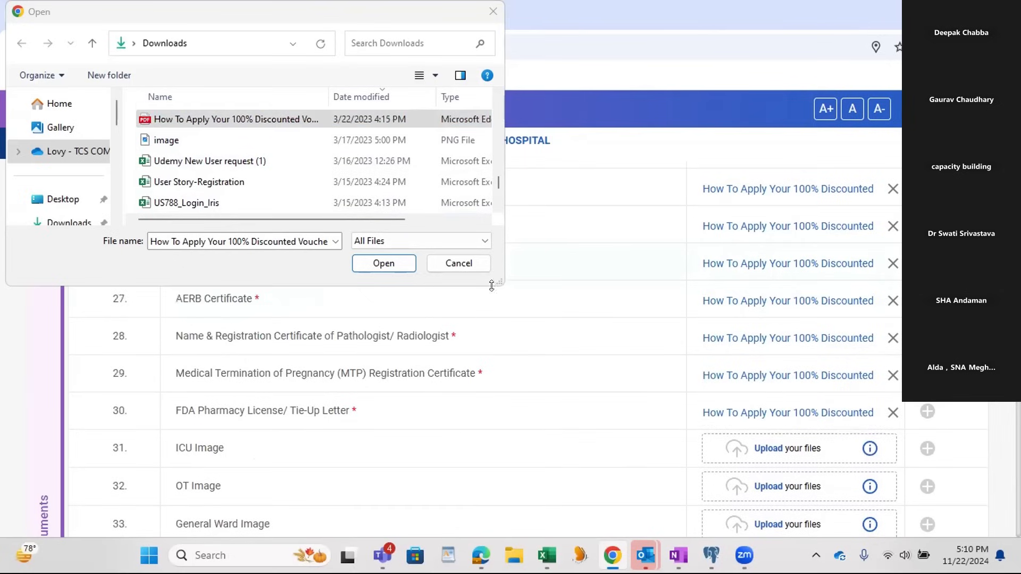
Step: Cancel the open file selection, check the uploaded documents in the list, and try to save the Documents section
left_click(468, 266)
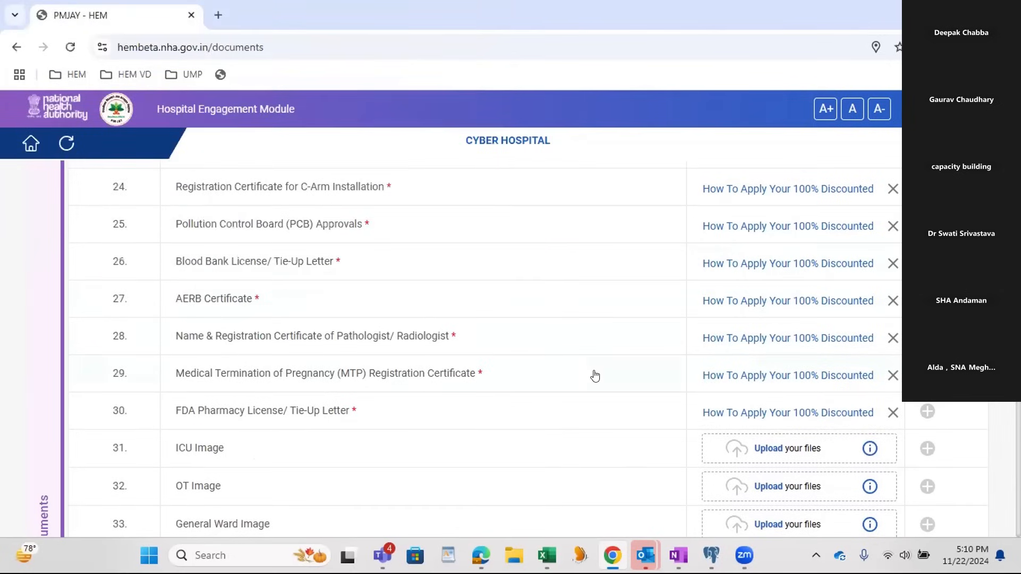
scroll(387, 392, "up", 6)
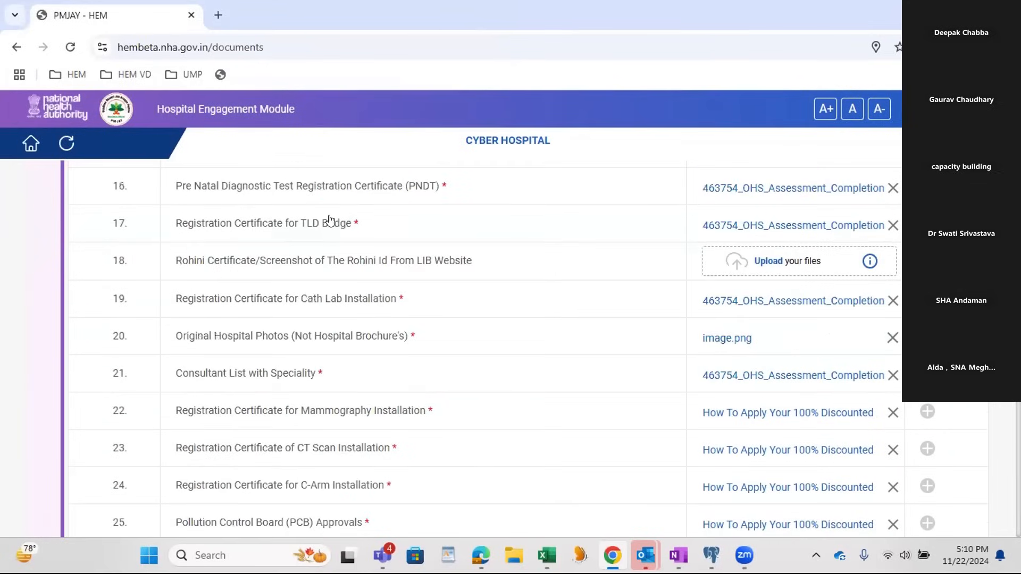
scroll(369, 352, "up", 3)
scroll(370, 353, "down", 7)
scroll(369, 352, "down", 20)
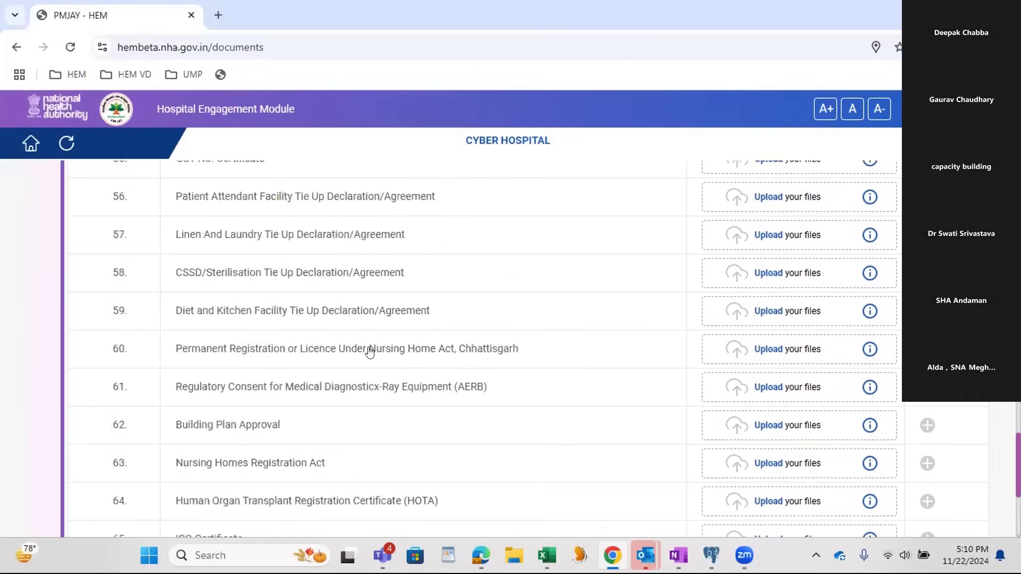
scroll(370, 352, "down", 5)
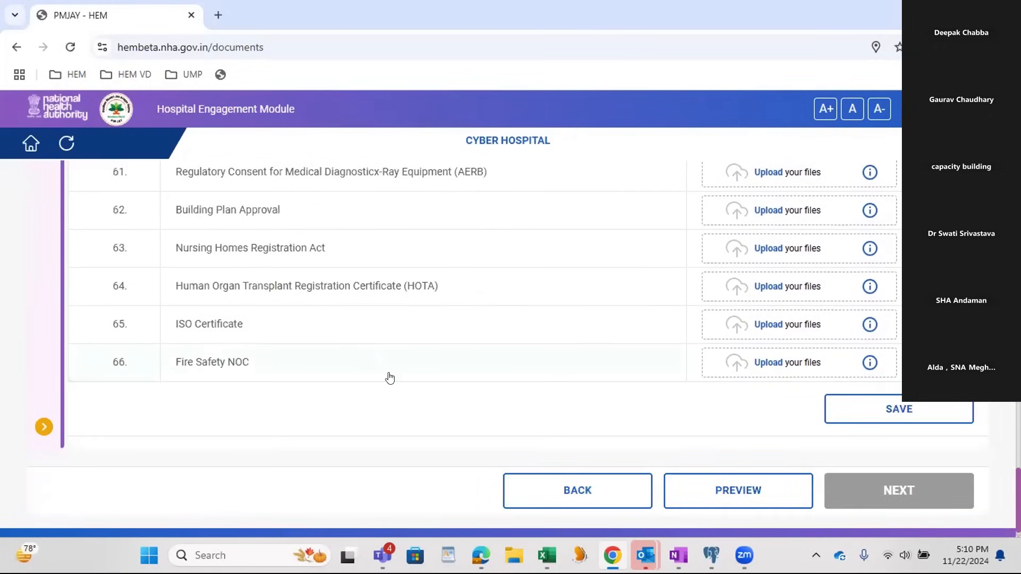
left_click(876, 419)
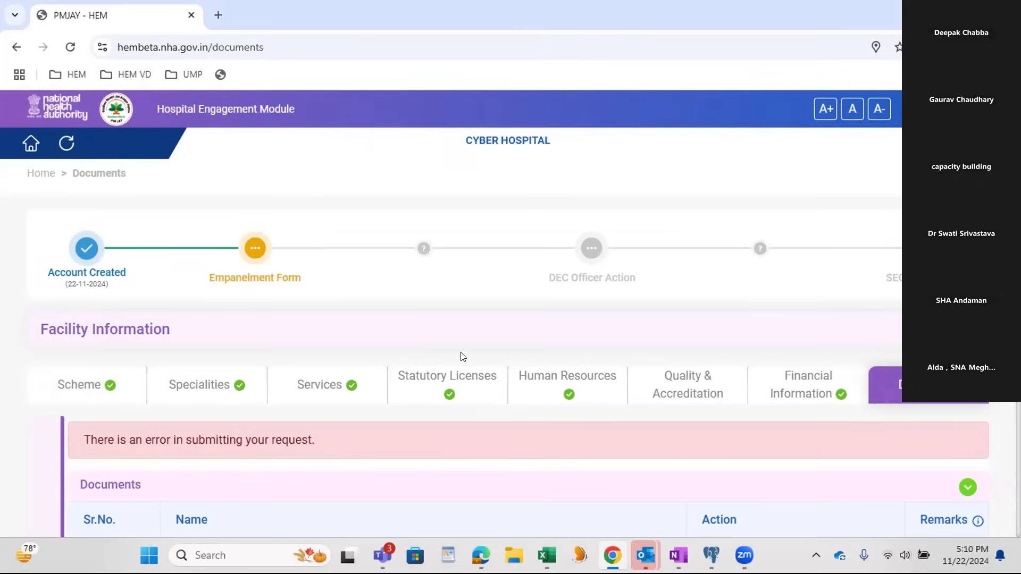
Step: Upload the OHS Assessment Completion PDF from Downloads for document 18, Rohini Certificate
scroll(472, 355, "down", 10)
scroll(733, 349, "down", 5)
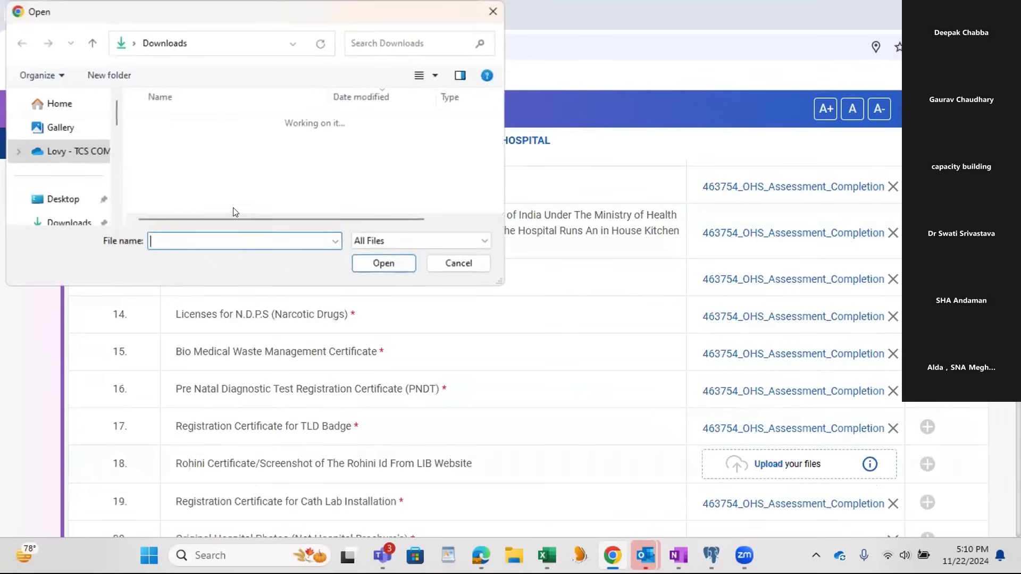
scroll(219, 185, "down", 4)
double_click(208, 203)
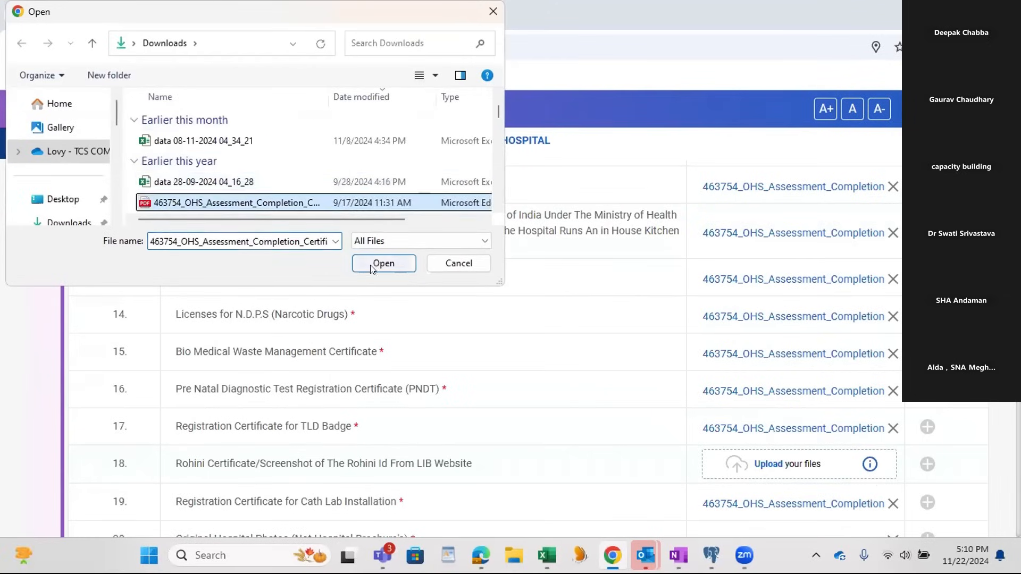
Step: Replace image.png with the JPG file maxok from Downloads for document 20, Original Hospital Photos
scroll(734, 388, "down", 4)
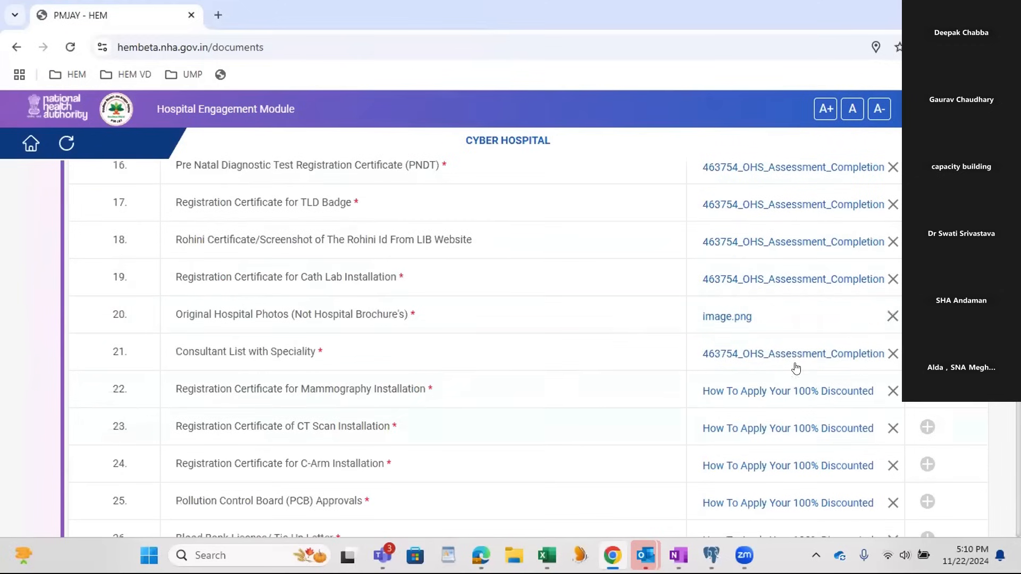
left_click(890, 317)
left_click(734, 330)
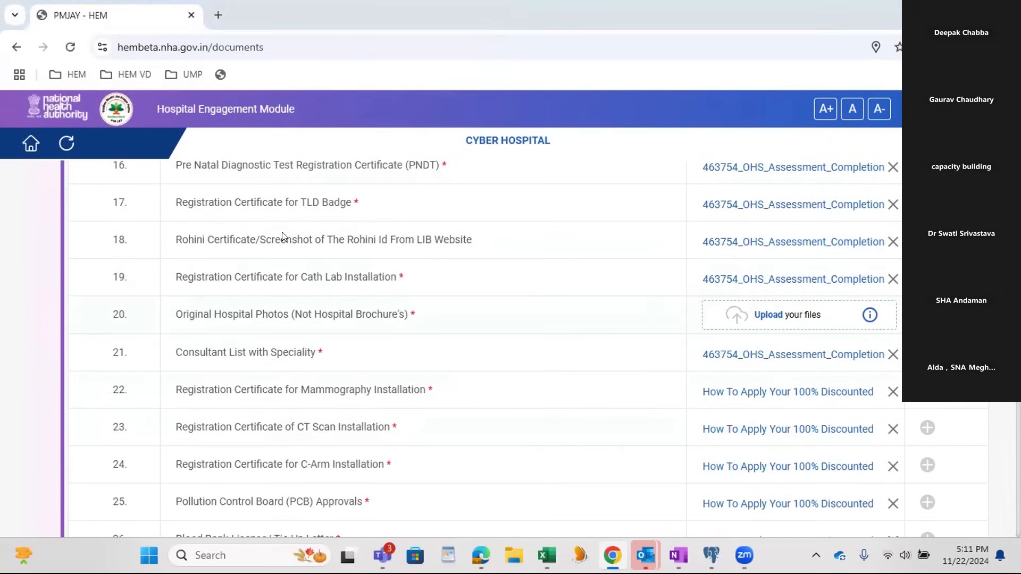
scroll(232, 180, "down", 4)
scroll(233, 179, "down", 12)
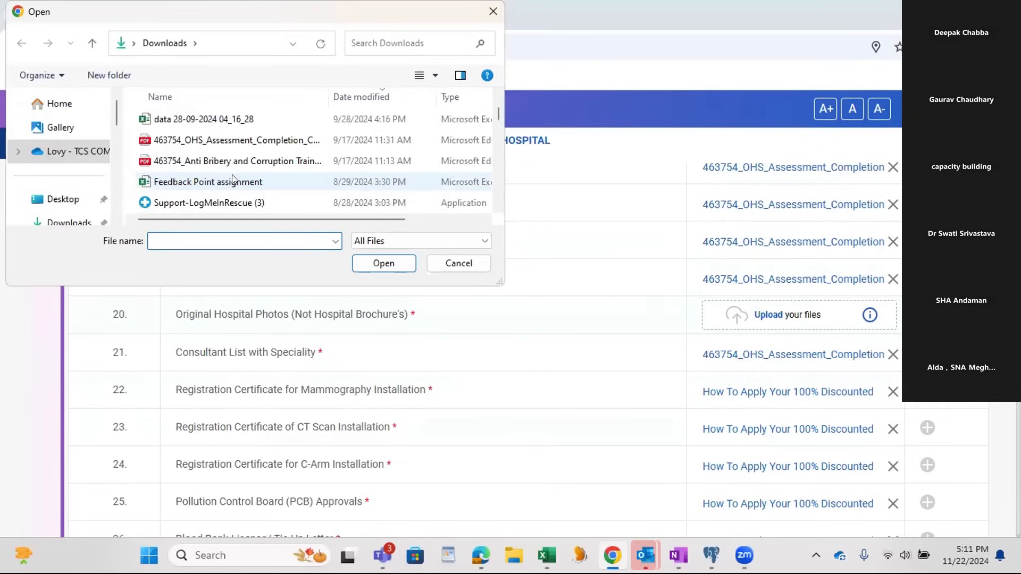
scroll(232, 174, "down", 1)
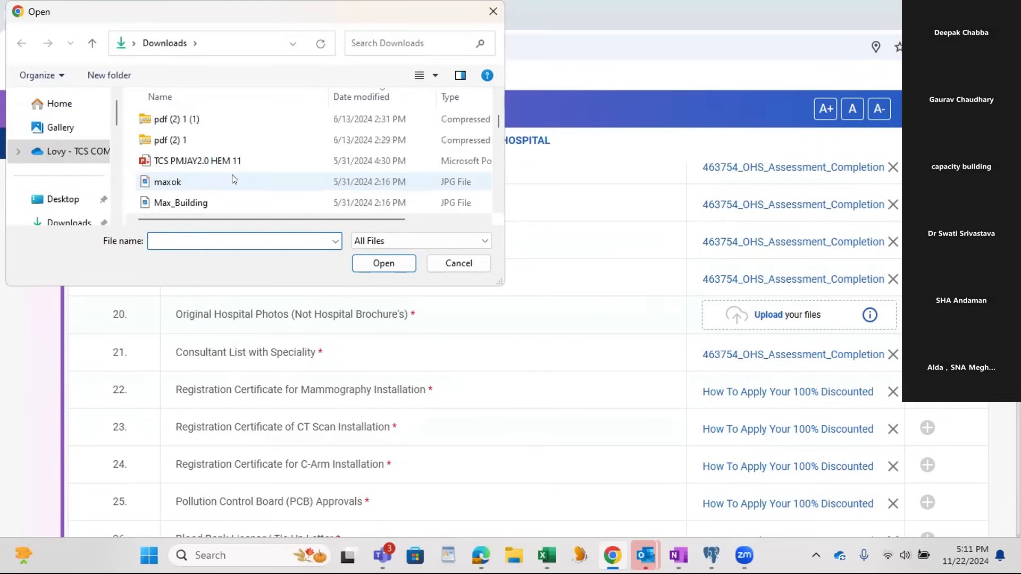
double_click(231, 176)
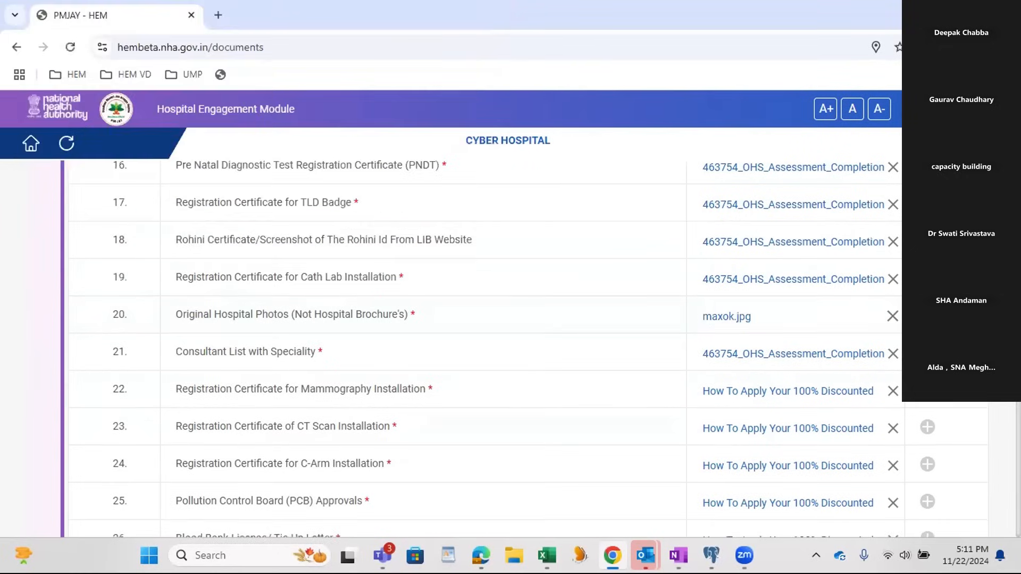
Step: Try again to save the Documents section with the Rohini Certificate file and the replaced hospital photo
scroll(528, 348, "down", 9)
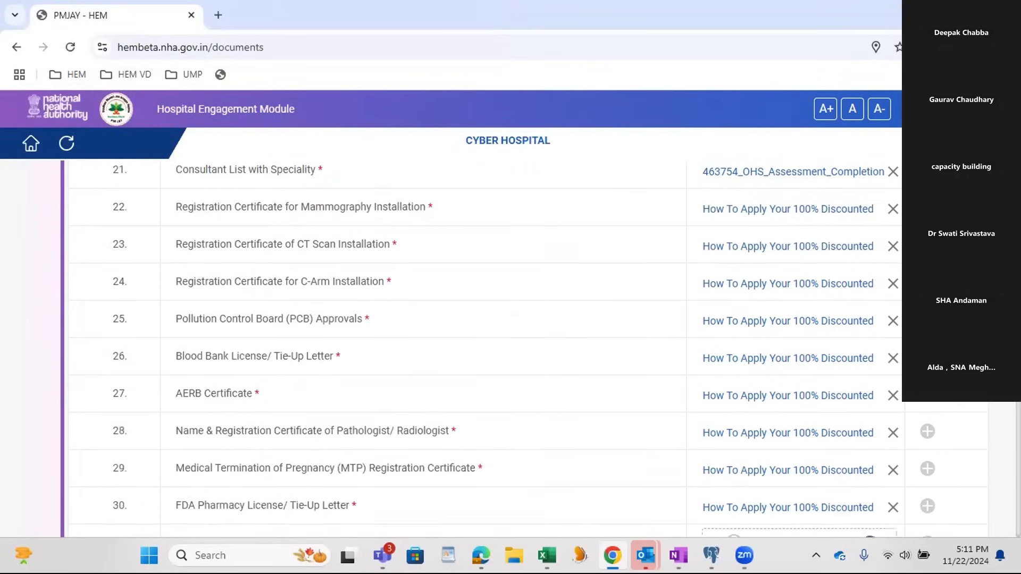
scroll(528, 349, "down", 18)
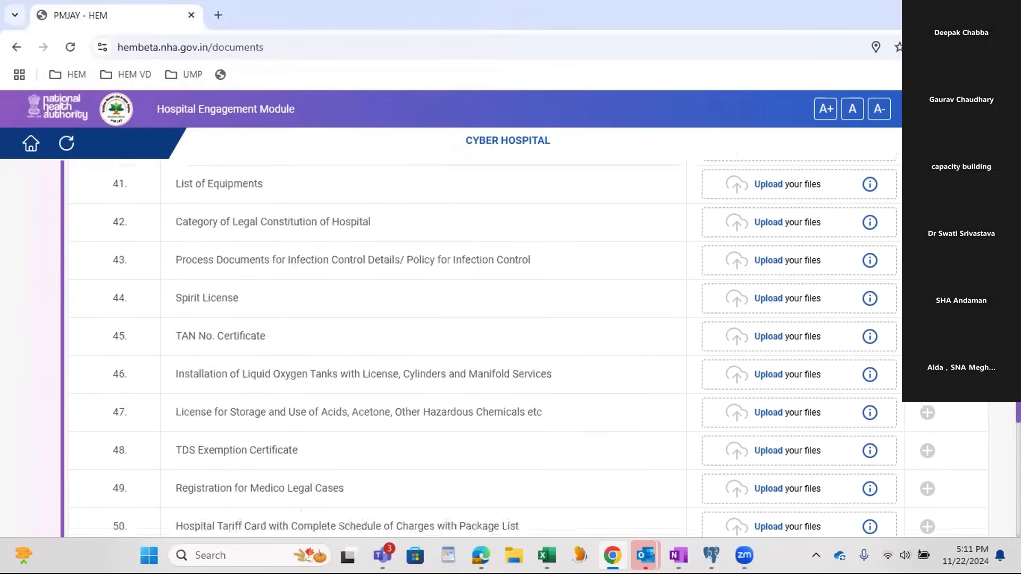
scroll(528, 348, "down", 6)
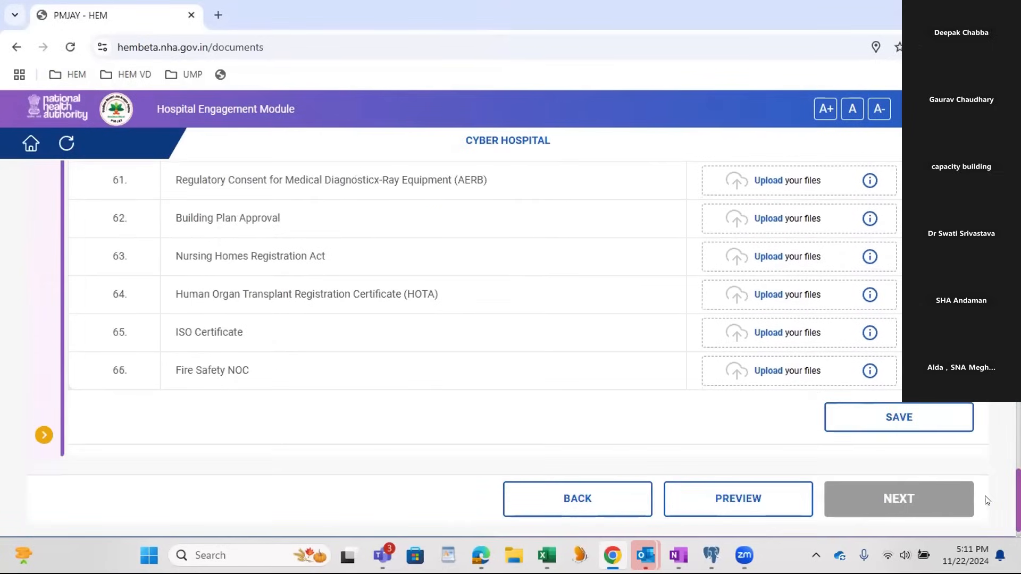
left_click(872, 426)
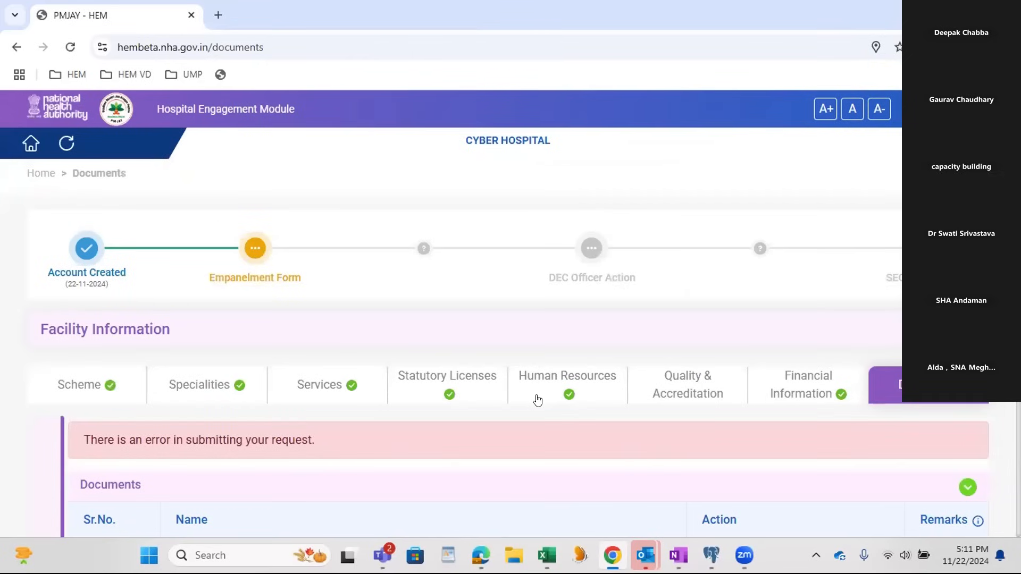
Step: Check the Documents list from Cancelled Cheque through Fire Safety NOC for mandatory files that are missing
scroll(523, 394, "down", 5)
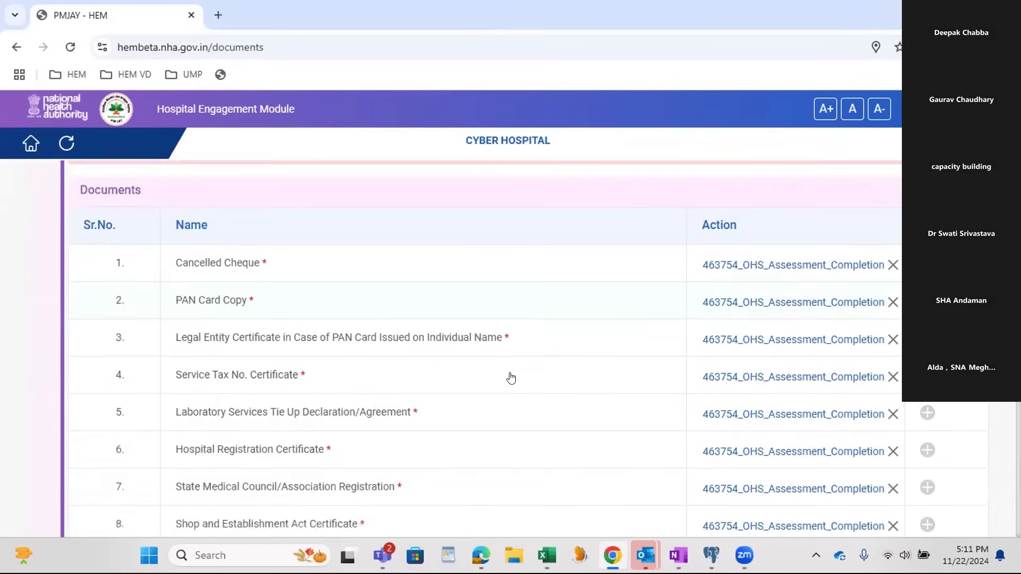
scroll(511, 377, "down", 3)
scroll(510, 377, "down", 4)
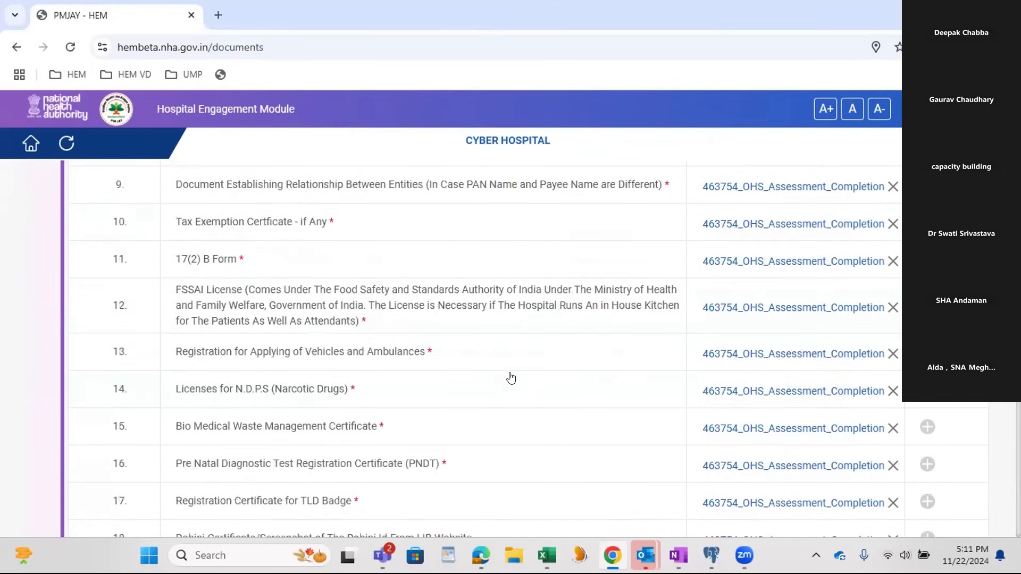
scroll(510, 377, "down", 5)
scroll(510, 378, "down", 5)
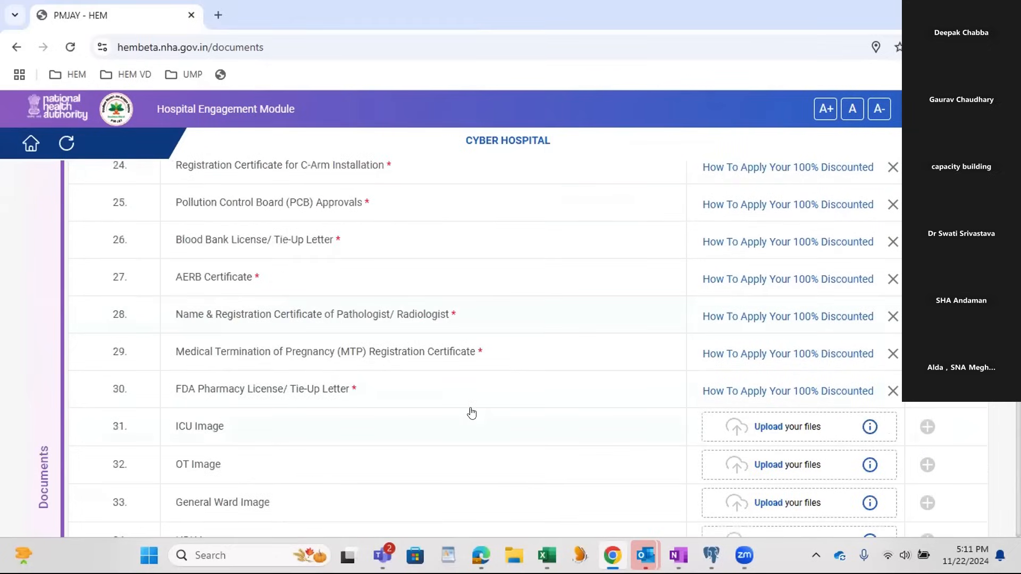
scroll(416, 375, "down", 5)
scroll(416, 376, "down", 8)
scroll(416, 376, "down", 8)
scroll(417, 376, "down", 3)
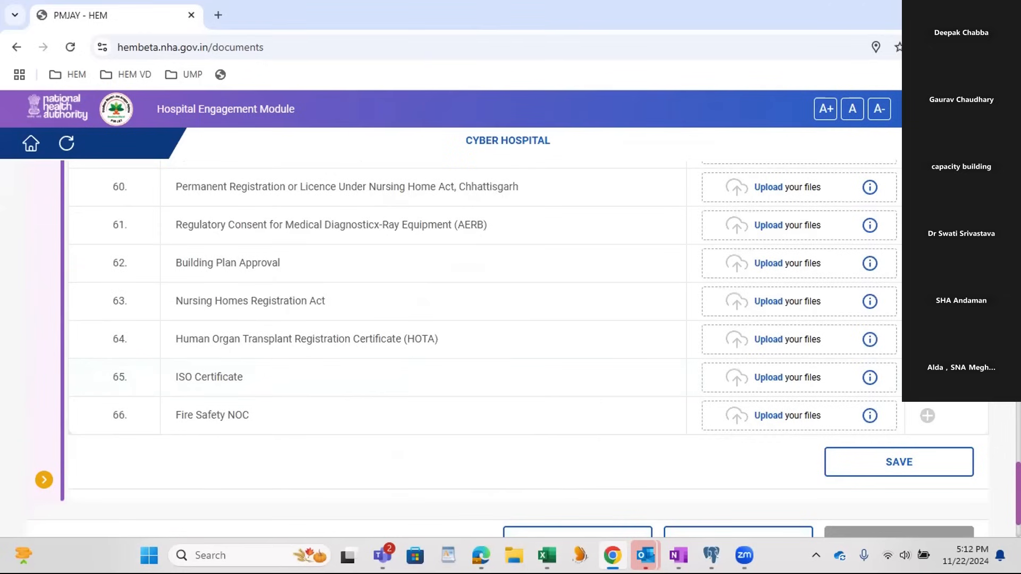
scroll(510, 345, "up", 20)
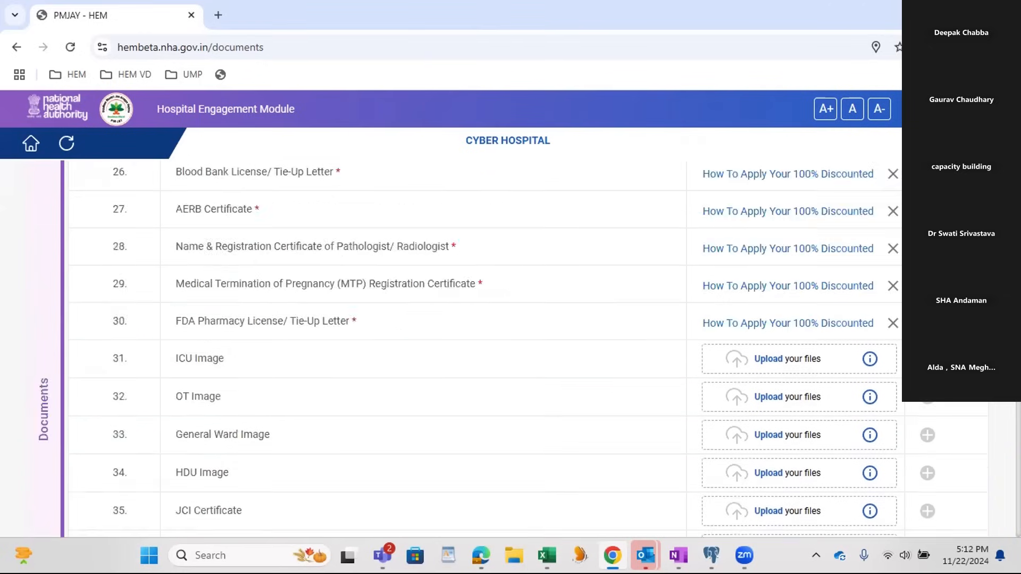
scroll(510, 346, "up", 3)
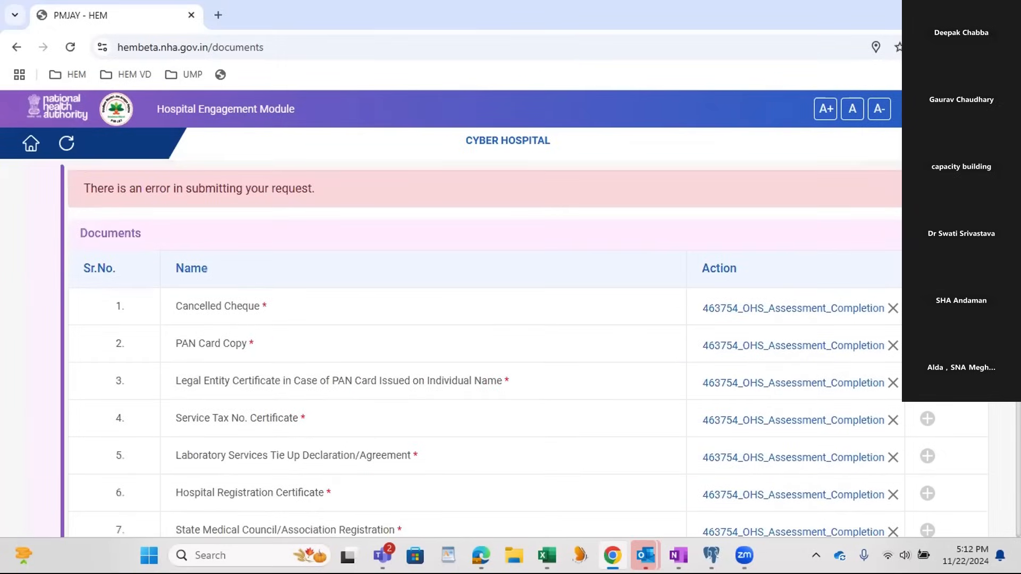
scroll(510, 346, "down", 1)
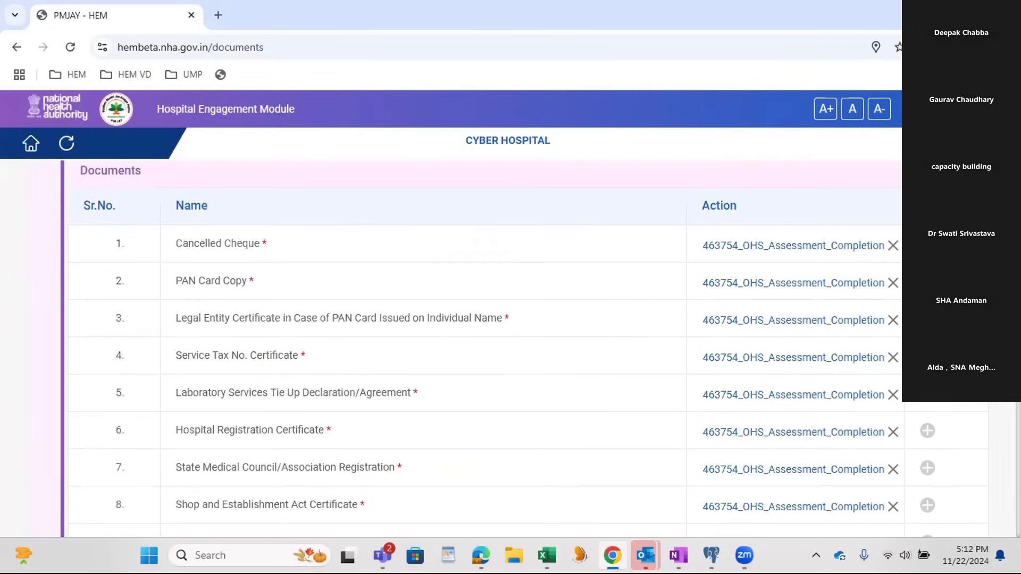
scroll(510, 345, "down", 1)
scroll(512, 400, "down", 1)
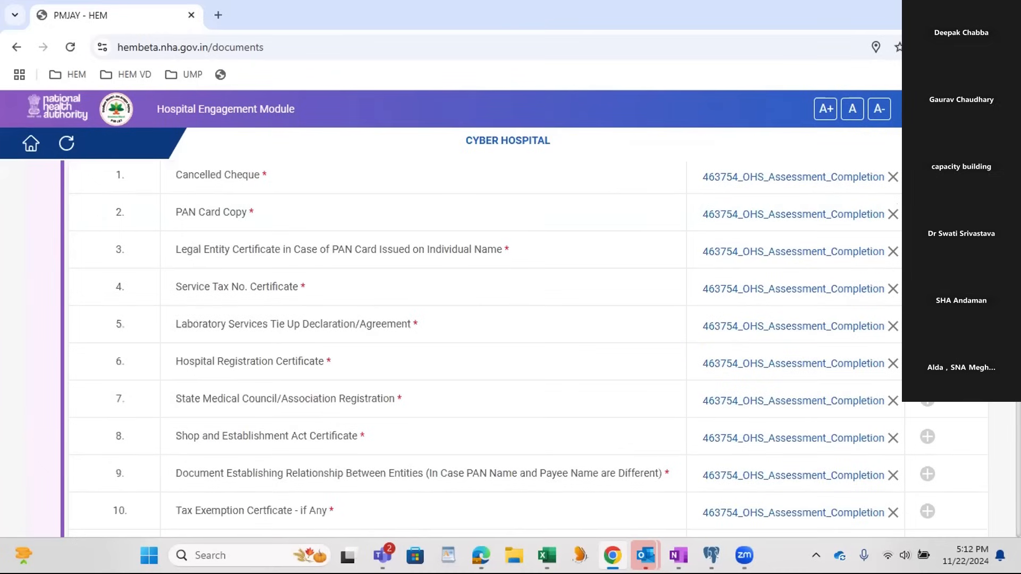
scroll(513, 401, "down", 4)
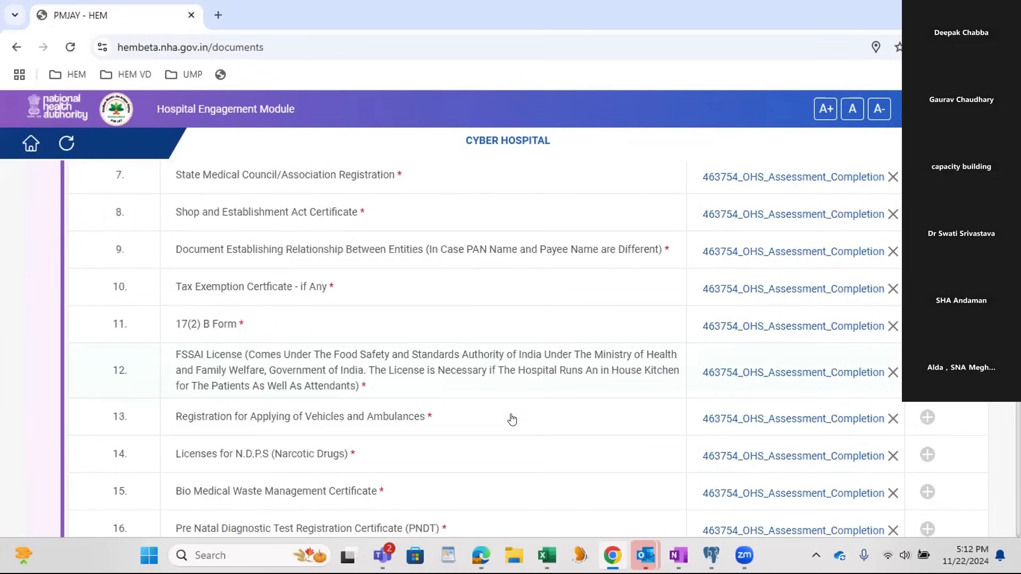
scroll(511, 420, "down", 12)
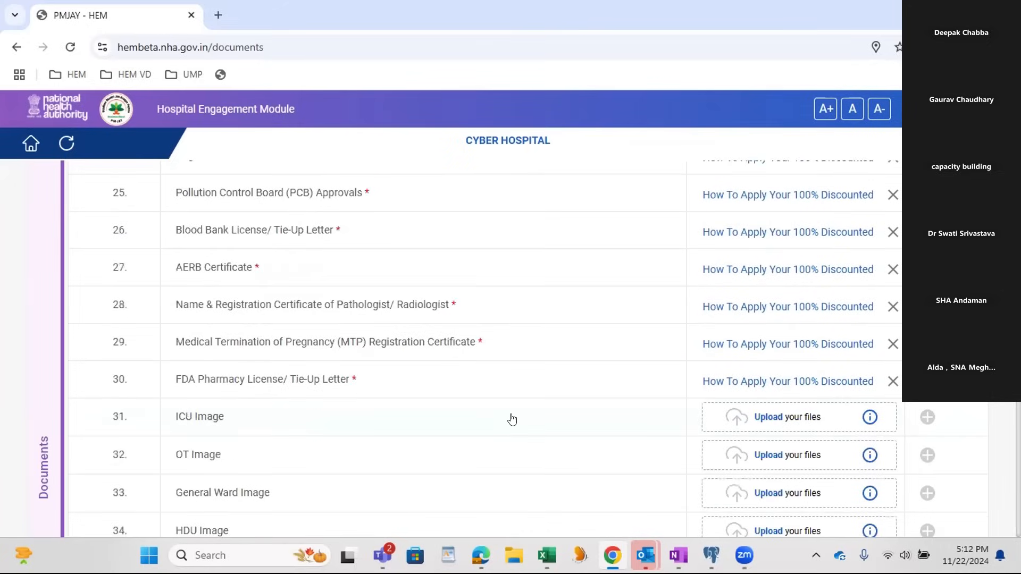
scroll(512, 419, "down", 3)
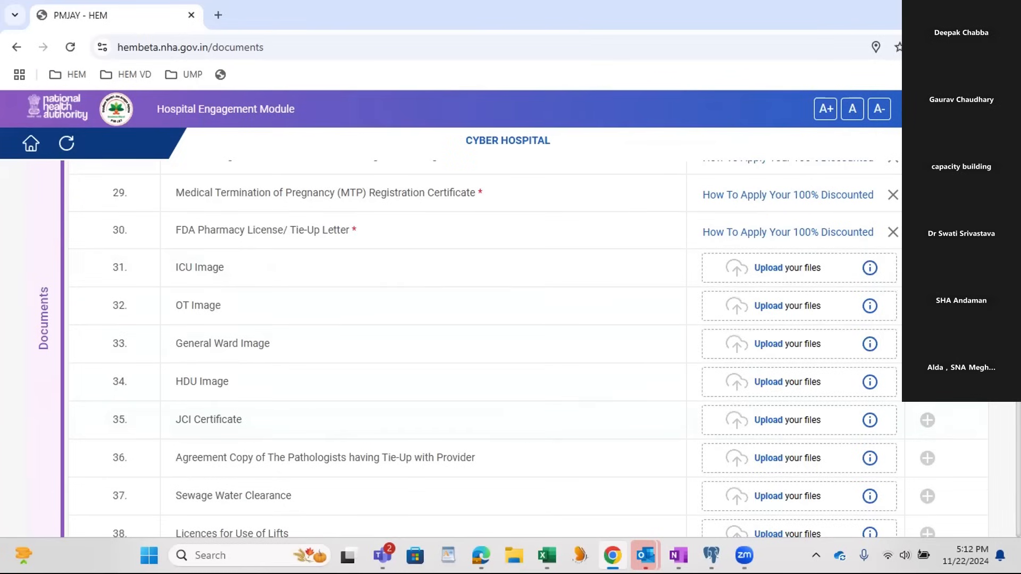
scroll(478, 345, "down", 20)
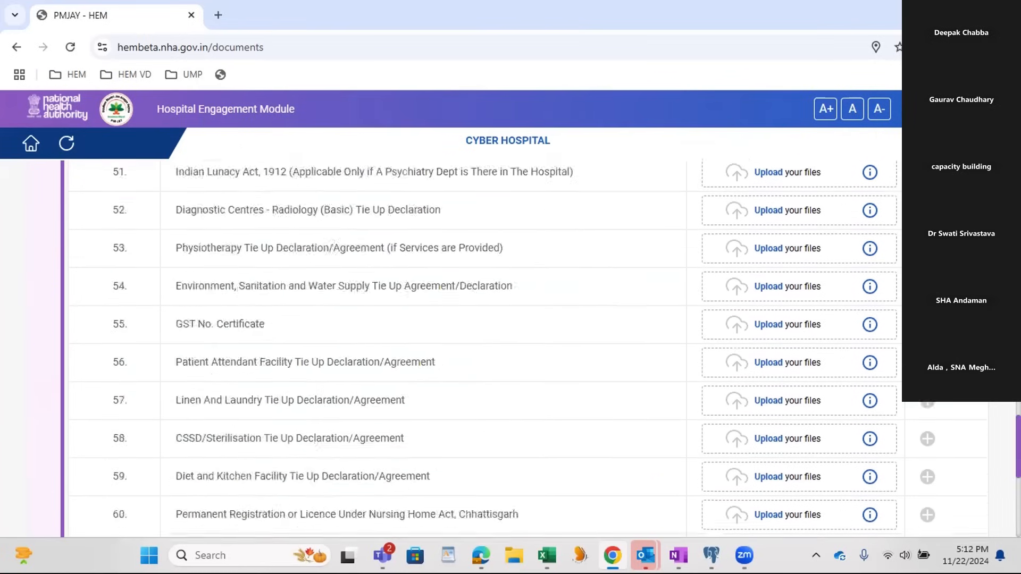
Step: Refresh the Documents page and answer Yes in Quality & Accreditation to the organization having an accreditation or certification
left_click_drag(1018, 500, 1018, 128)
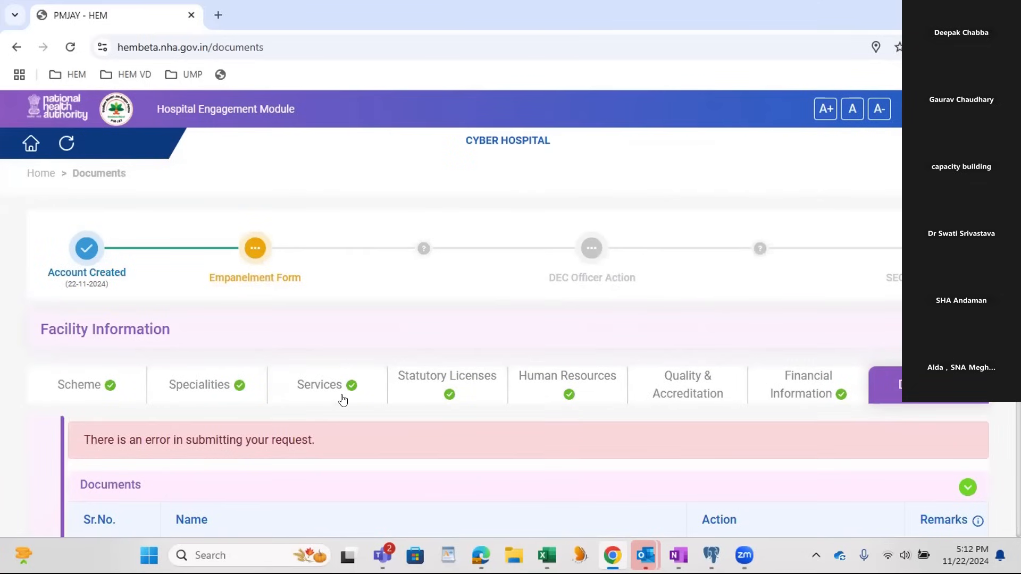
left_click(65, 150)
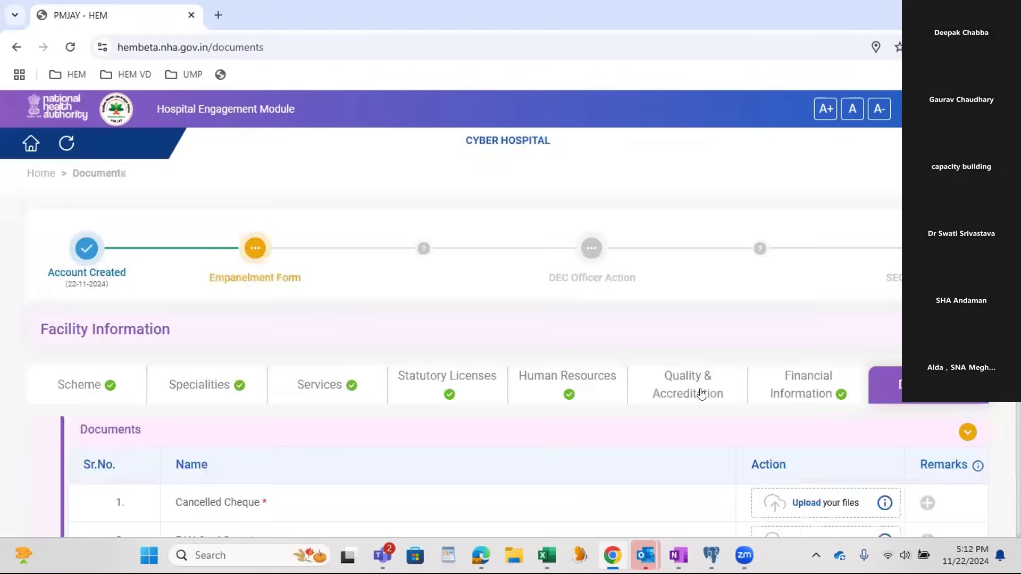
left_click(700, 393)
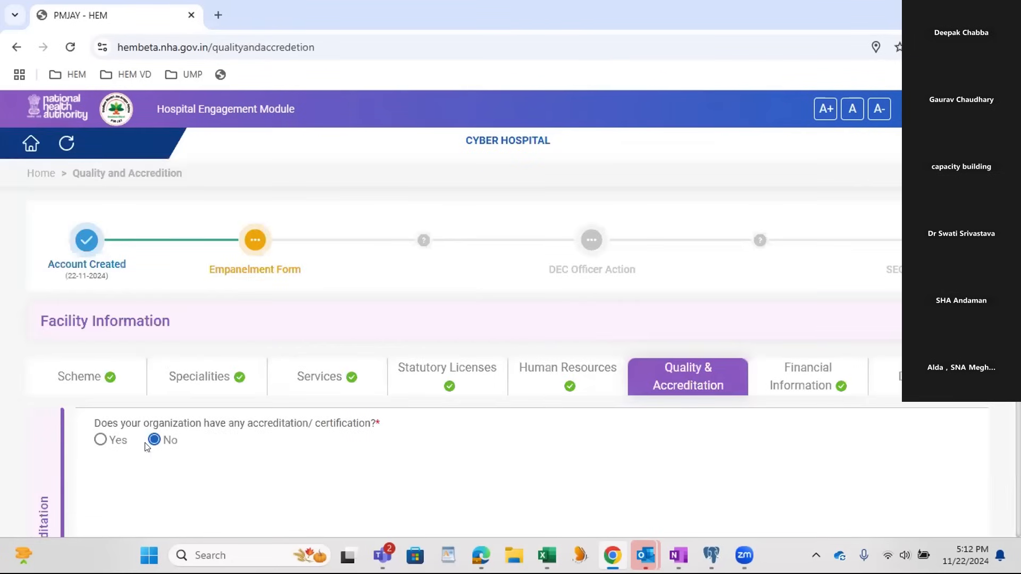
left_click(101, 440)
scroll(351, 500, "down", 3)
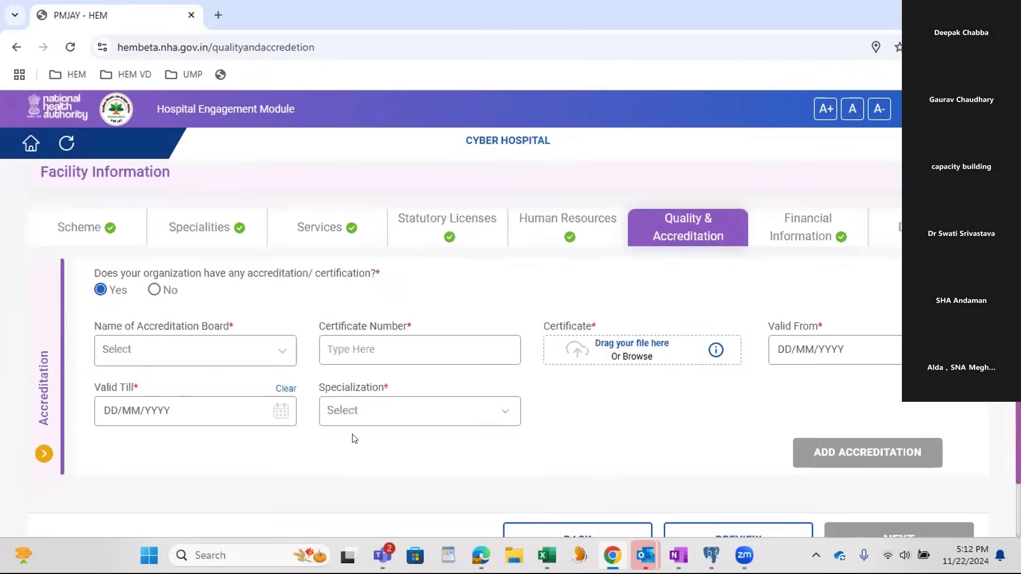
Step: Enter AB PMJAY Gold Certification with certificate number 4 and attach the OHS Assessment Completion Certificate PDF from Downloads
left_click(216, 353)
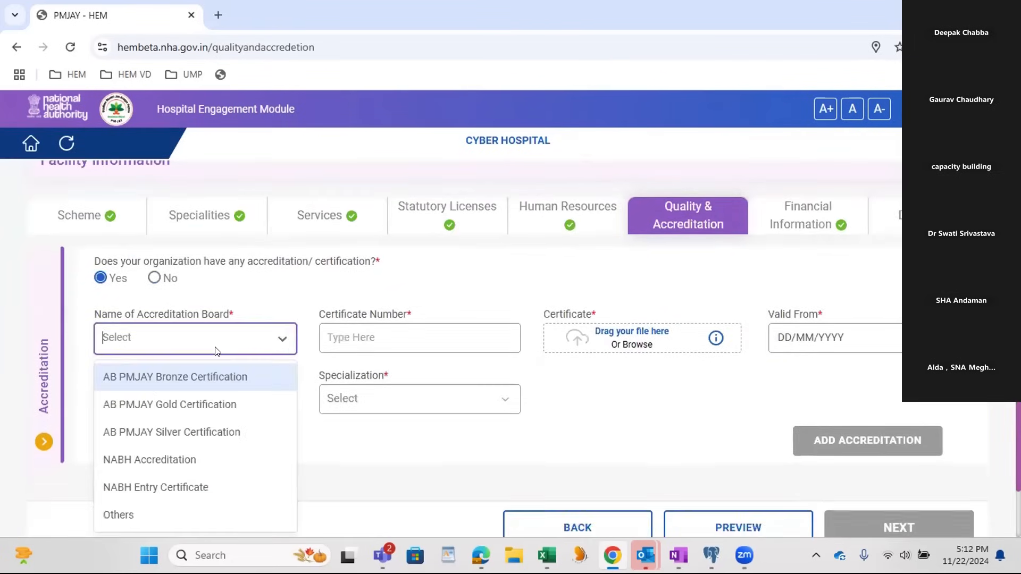
left_click(199, 407)
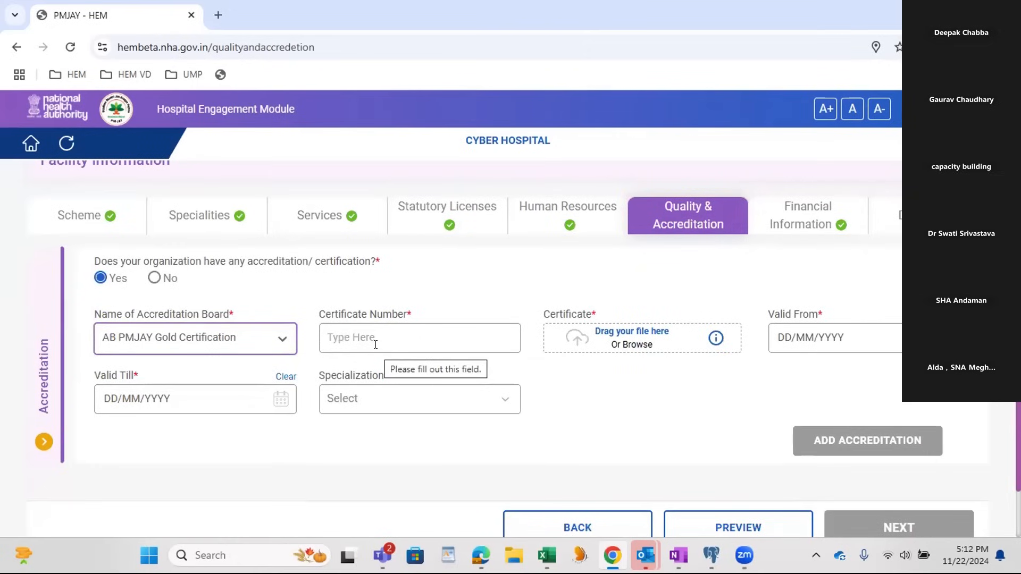
type("4")
left_click(611, 344)
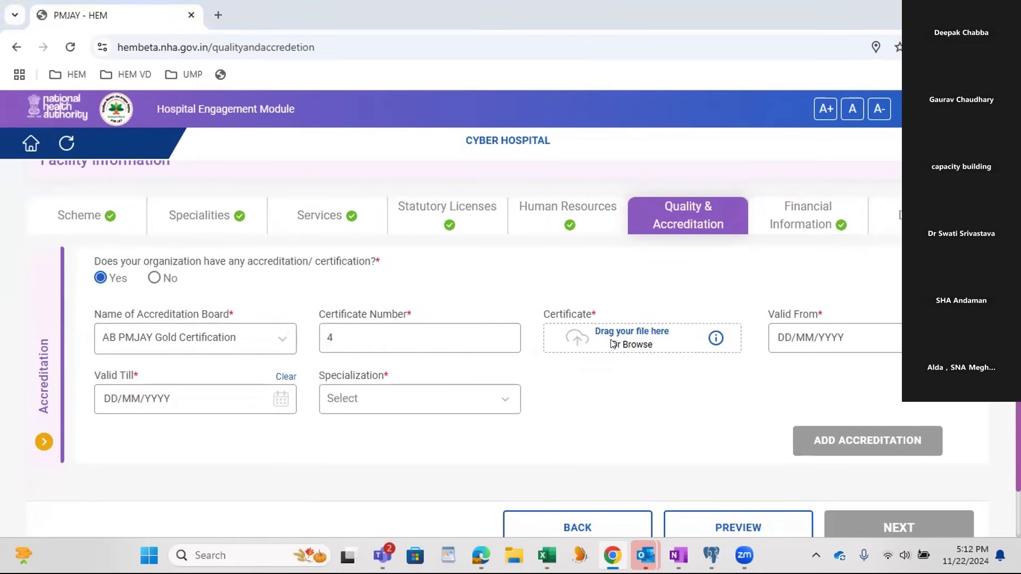
scroll(191, 203, "down", 3)
scroll(193, 203, "down", 1)
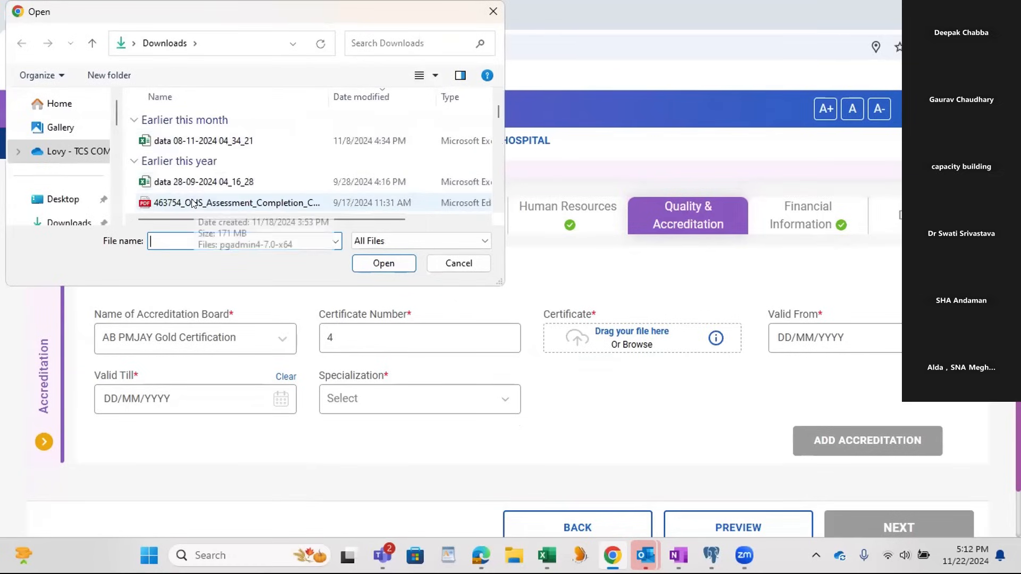
left_click(213, 202)
left_click(383, 263)
Step: Set the accreditation's validity from 05/11/2024 to 23/11/2024 and try to add it with Burns Management as the specialization
left_click(777, 335)
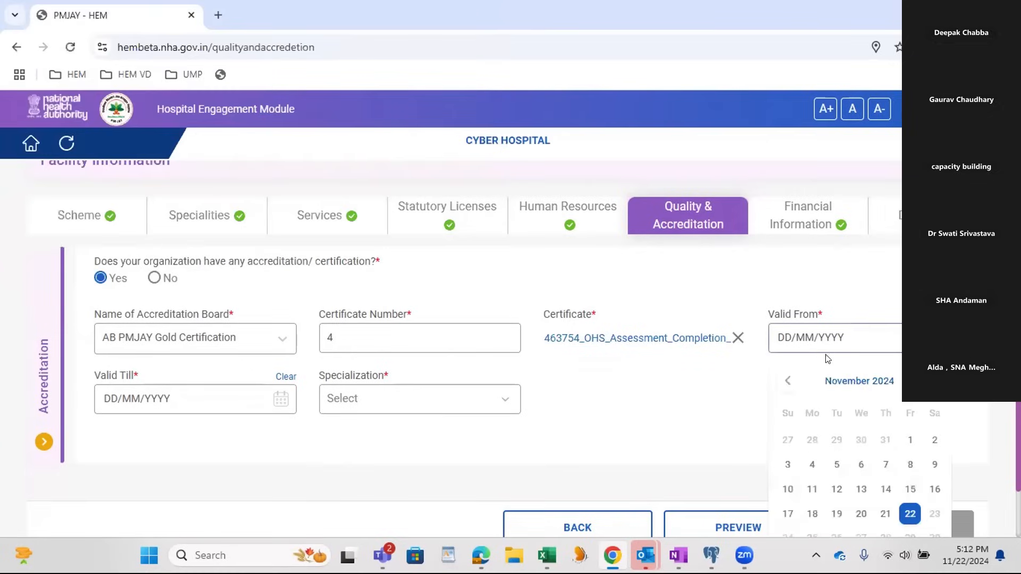
left_click(830, 468)
left_click(213, 405)
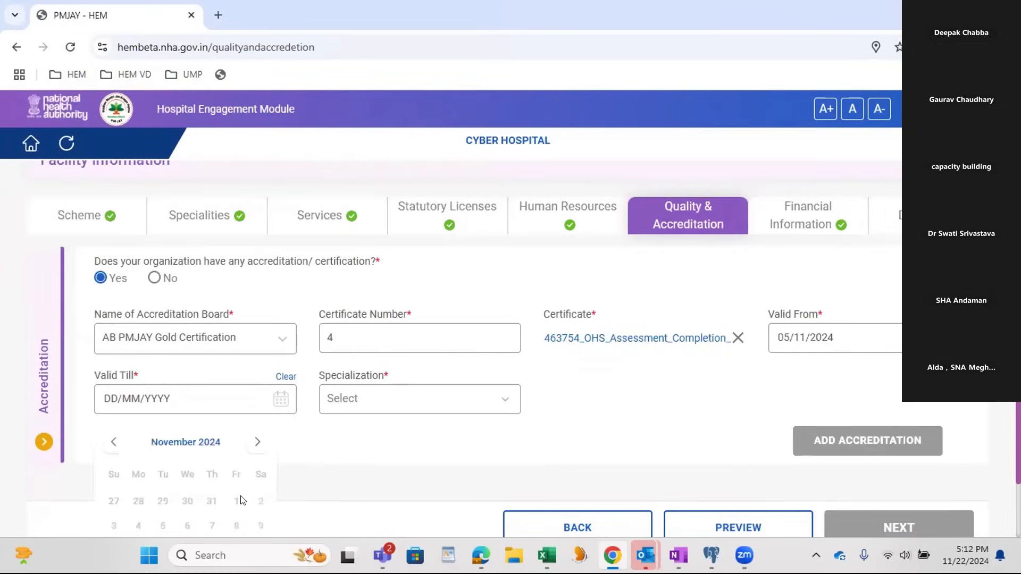
scroll(247, 495, "down", 2)
left_click(261, 492)
left_click(386, 329)
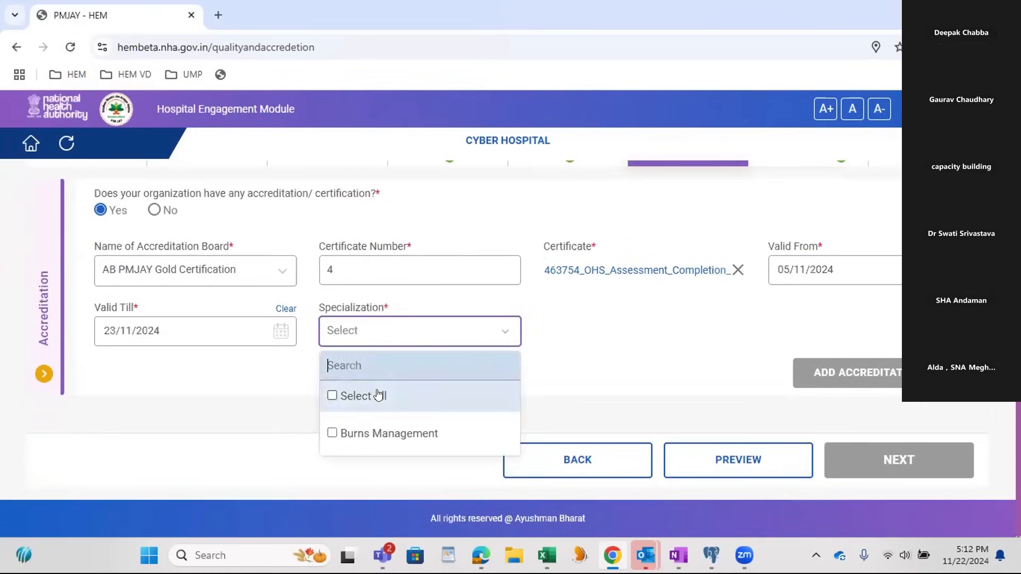
left_click(350, 431)
left_click(815, 372)
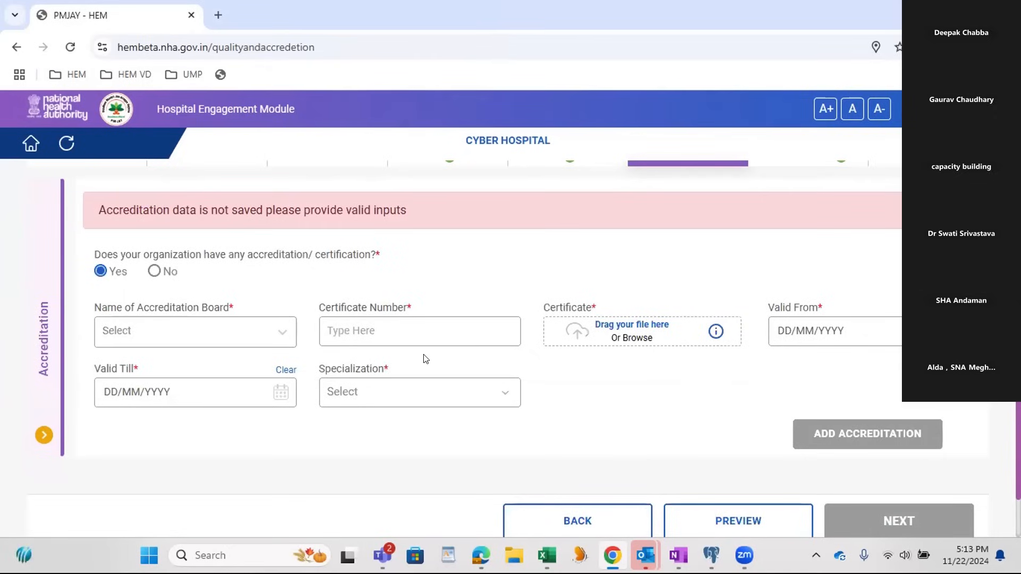
Step: Answer No to the organization having an accreditation or certification and continue to Financial Information
left_click(153, 272)
scroll(780, 345, "up", 2)
scroll(780, 345, "down", 2)
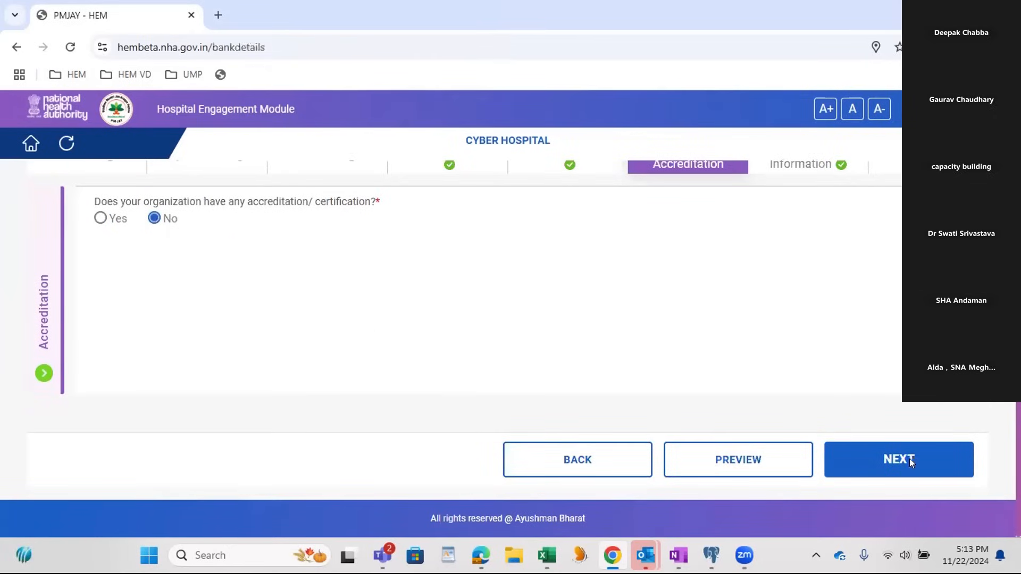
left_click(913, 459)
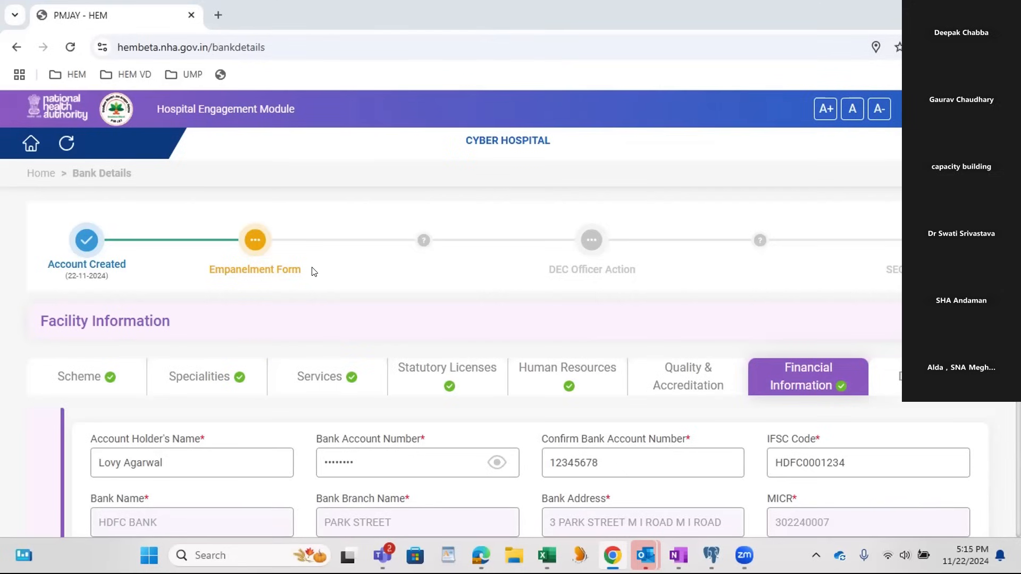
Step: Keep the filled-in bank details in Financial Information and continue to the Documents section
scroll(591, 457, "down", 4)
scroll(606, 456, "down", 3)
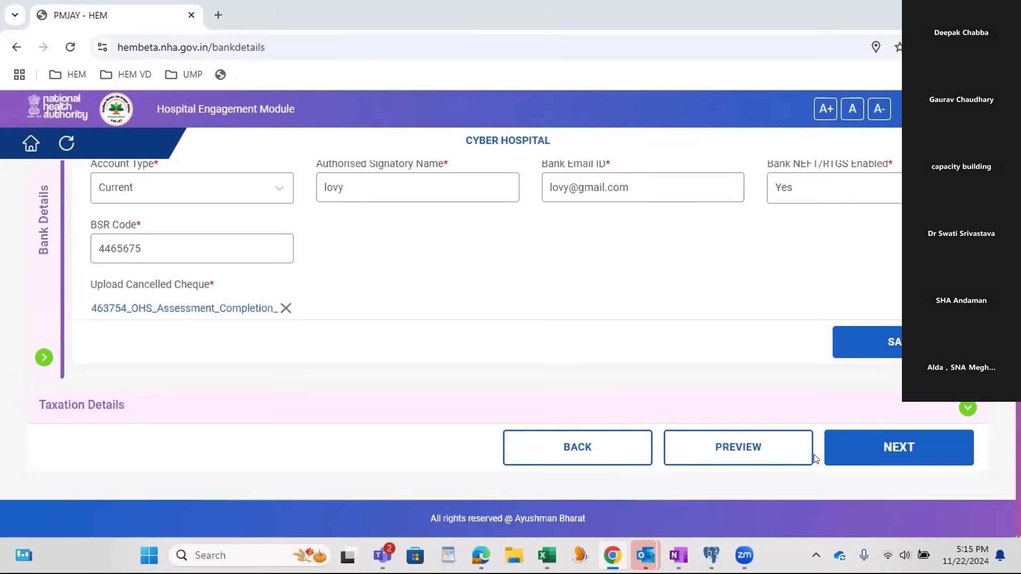
left_click(904, 446)
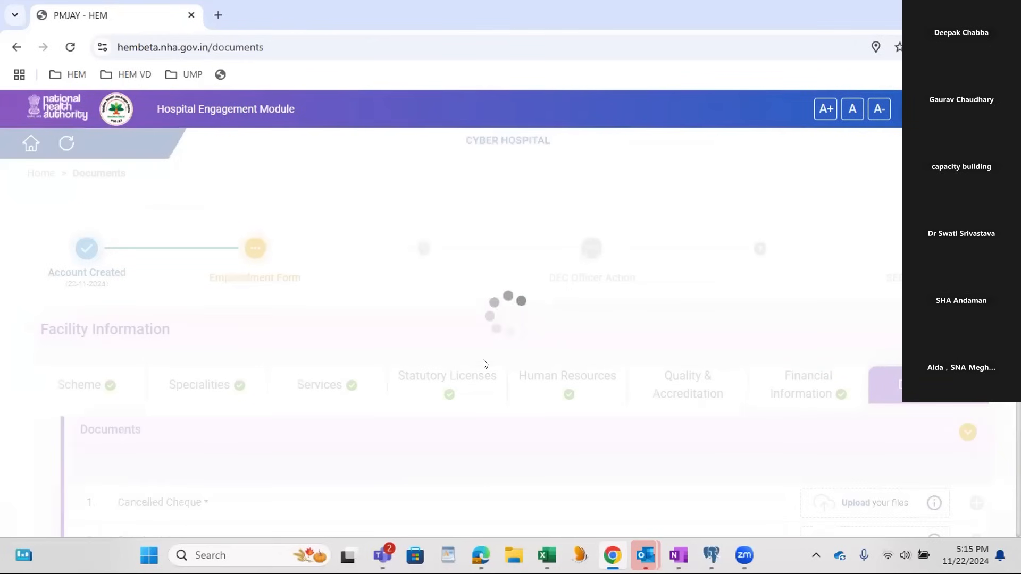
scroll(540, 399, "down", 3)
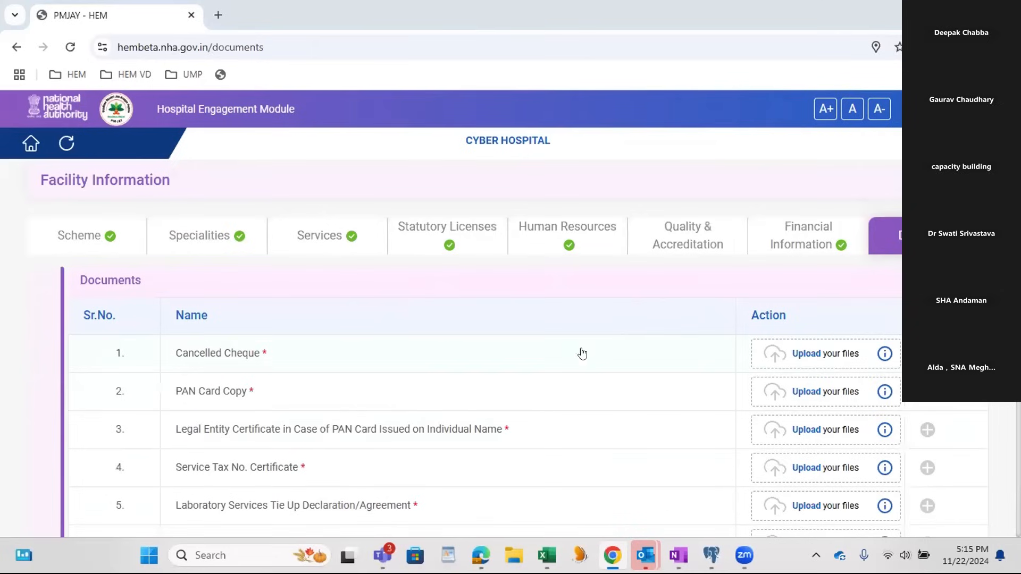
Step: Switch to Teams, read the colleague's unread chat message with the shared screenshot, and return to the Documents page in Chrome
mouse_move(675, 553)
mouse_move(382, 555)
key("super+d")
left_click(383, 555)
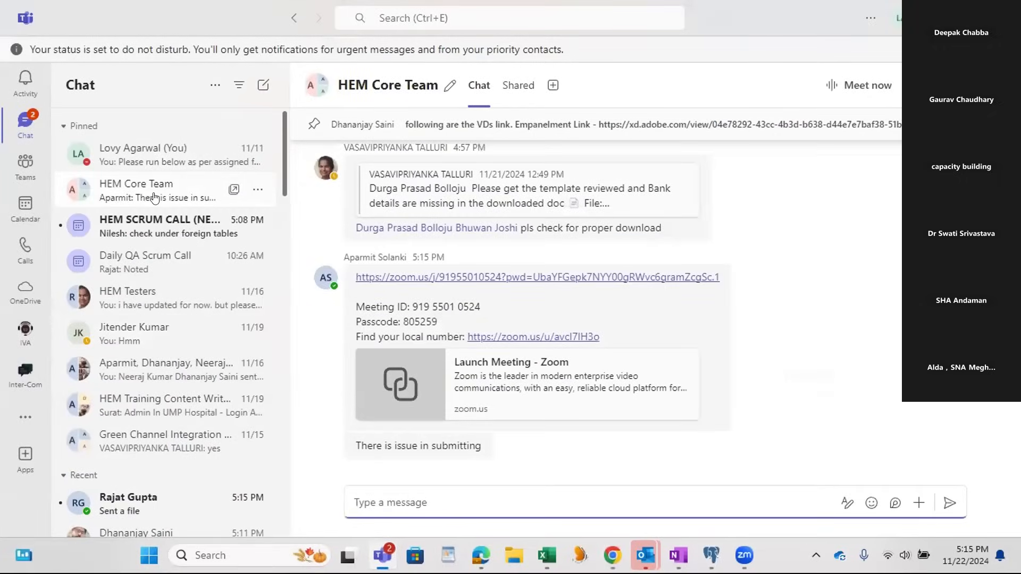
left_click(159, 502)
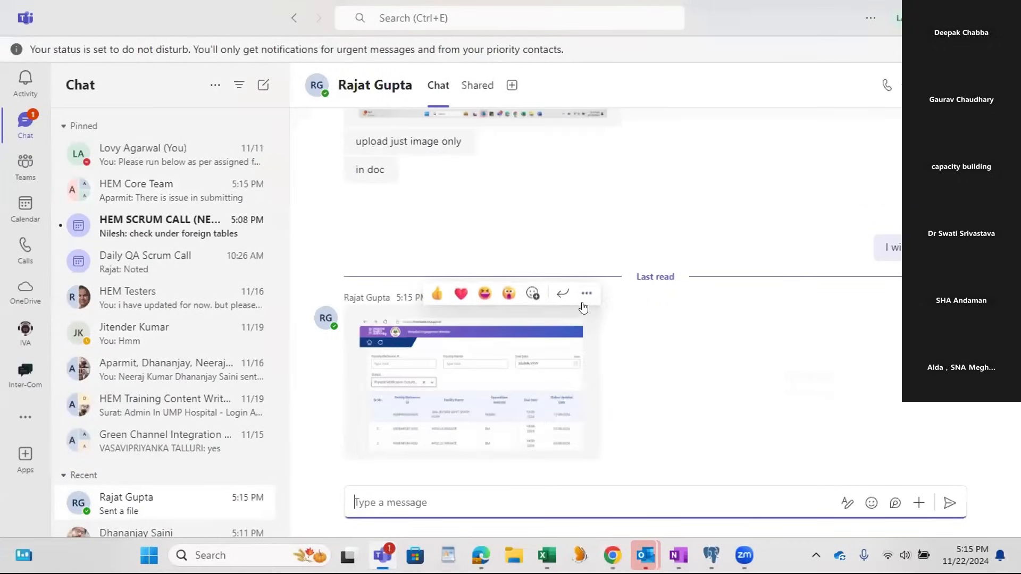
left_click(586, 292)
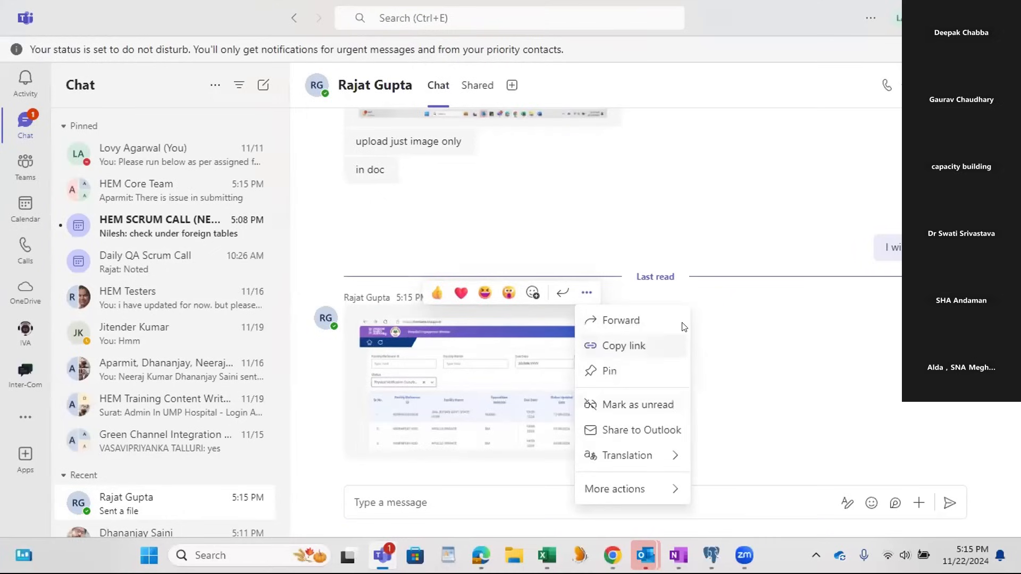
left_click(721, 333)
key("super+d")
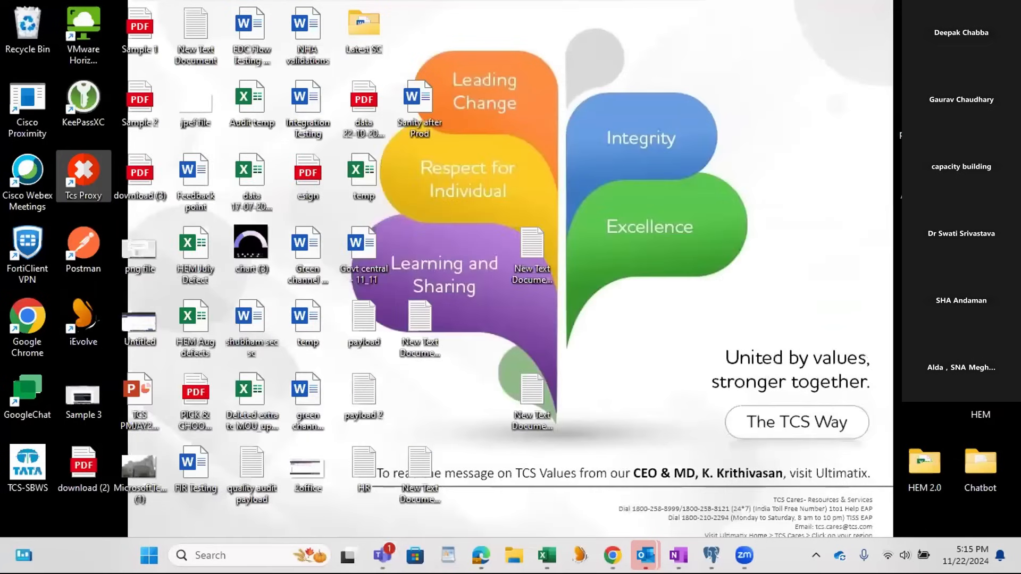
key("alt+Tab")
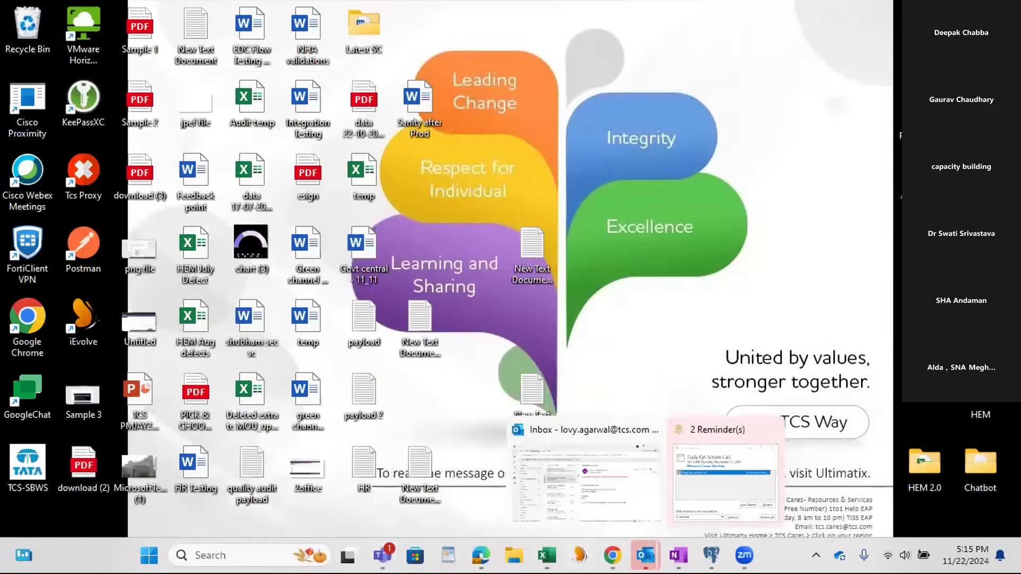
left_click(613, 555)
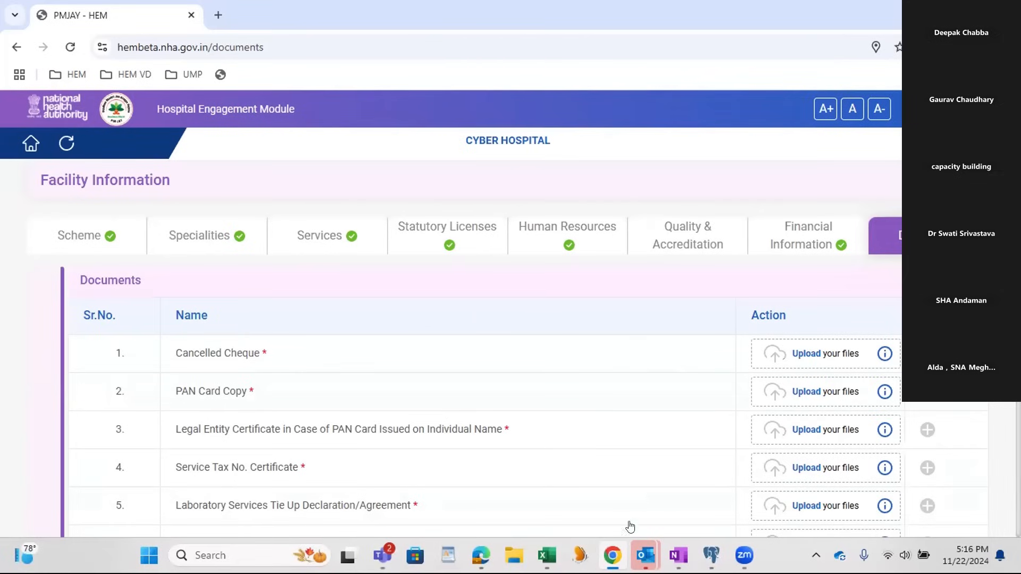
Step: Load the AWS Staging bookmark from the HEM folder in a new Chrome incognito window and allow the site to know the location
mouse_move(605, 548)
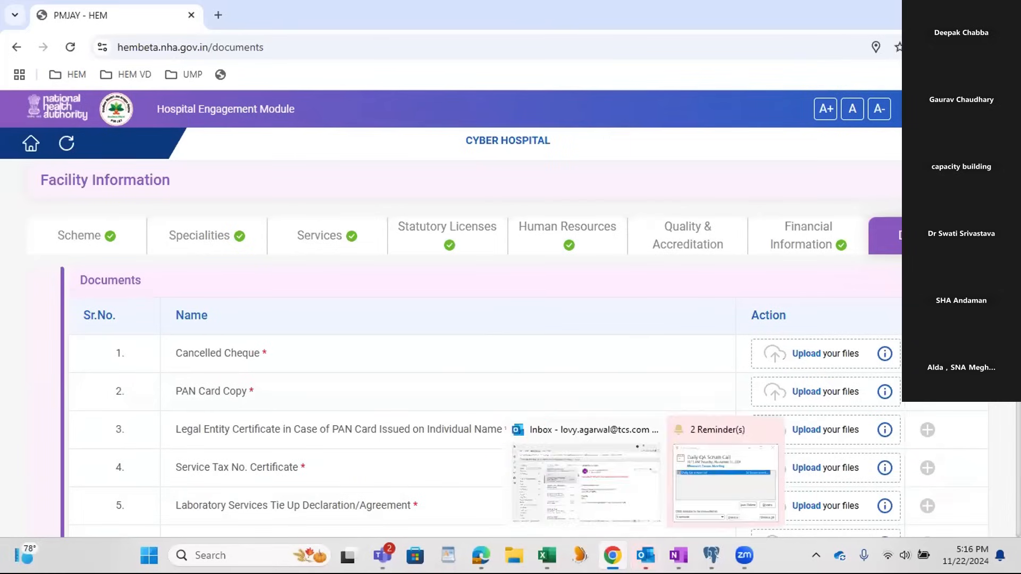
right_click(612, 555)
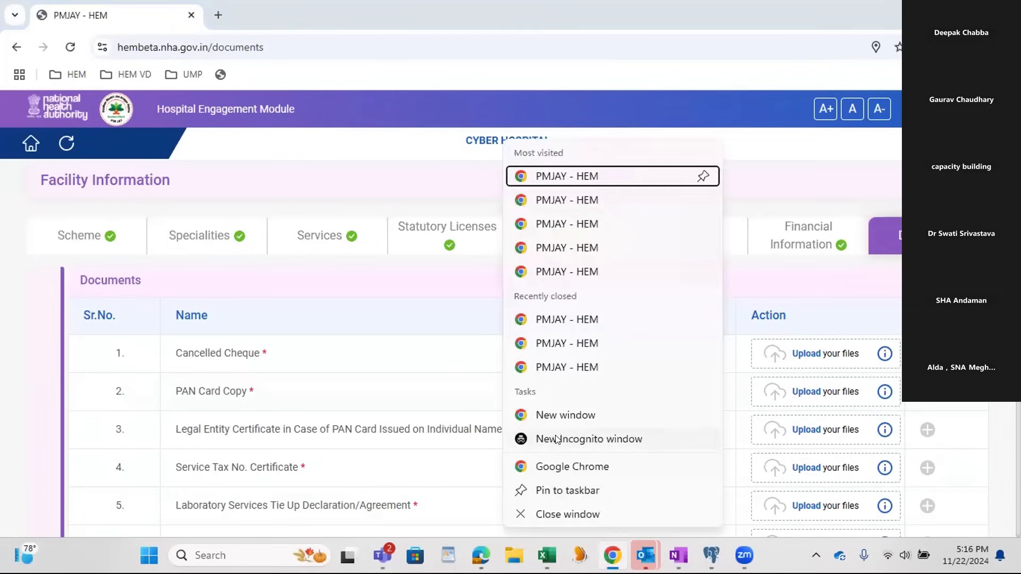
left_click(558, 439)
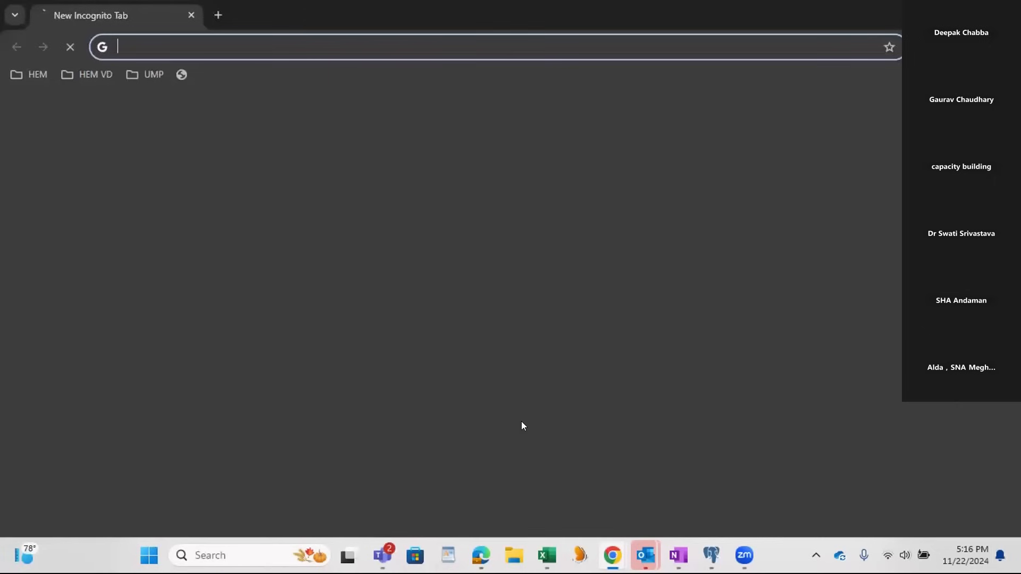
left_click(35, 73)
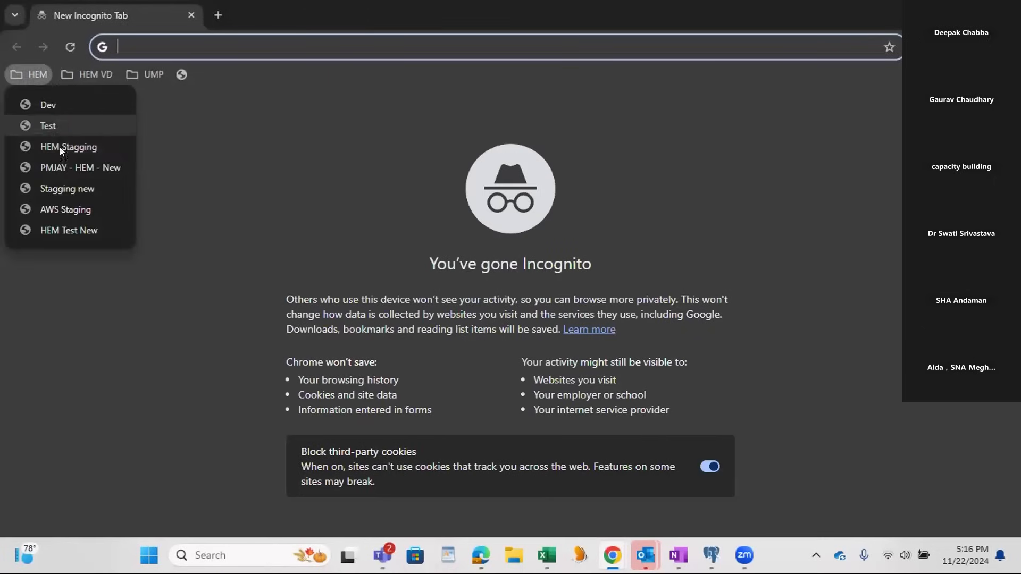
left_click(72, 216)
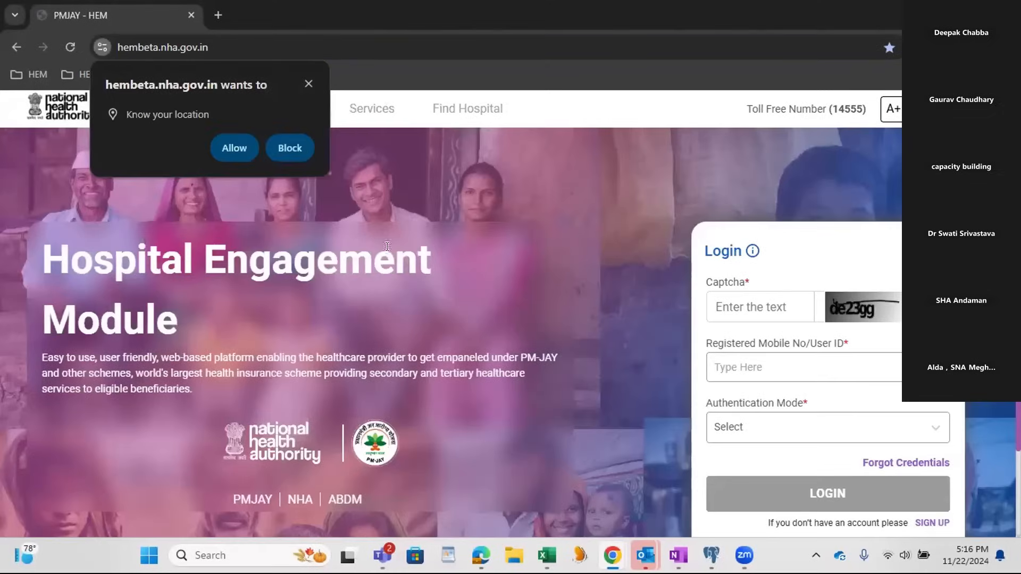
left_click(235, 148)
Step: Return to the CYBER HOSPITAL Documents page and attach the OHS Assessment Completion Certificate PDF to documents 1, Cancelled Cheque, and 2, PAN Card Copy
key("alt+Tab")
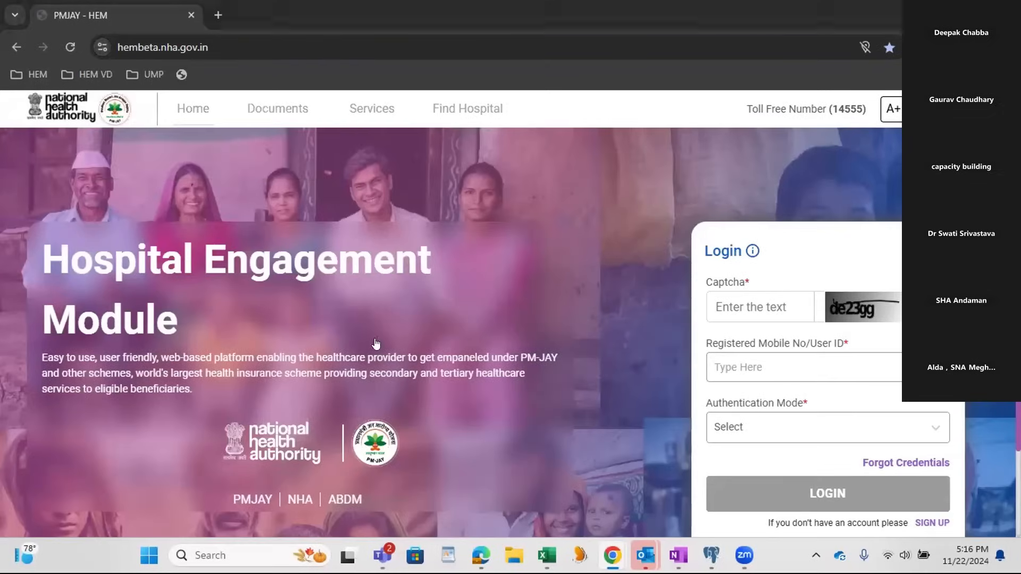
scroll(525, 322, "down", 1)
scroll(525, 323, "down", 1)
scroll(525, 322, "up", 1)
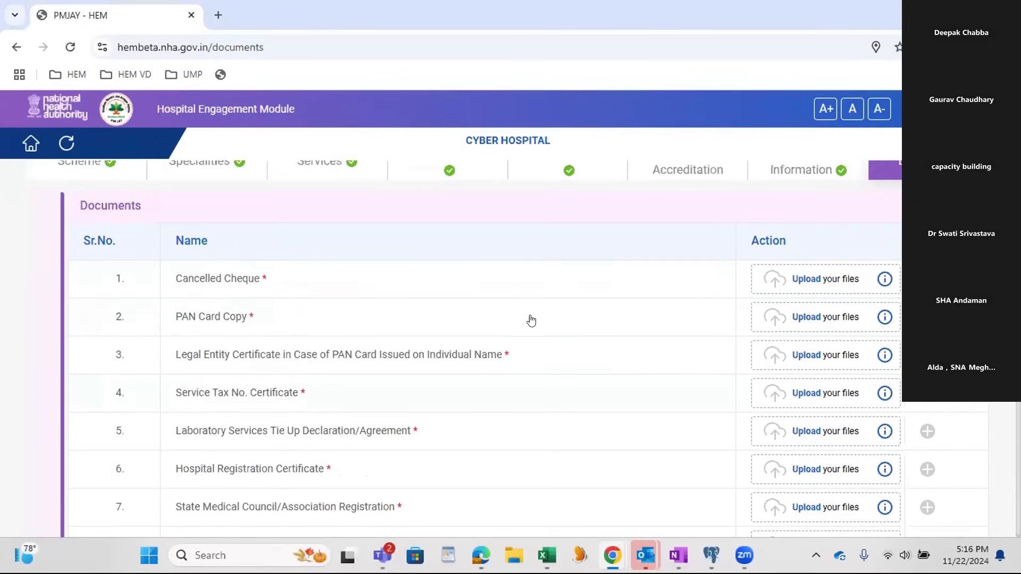
left_click(791, 280)
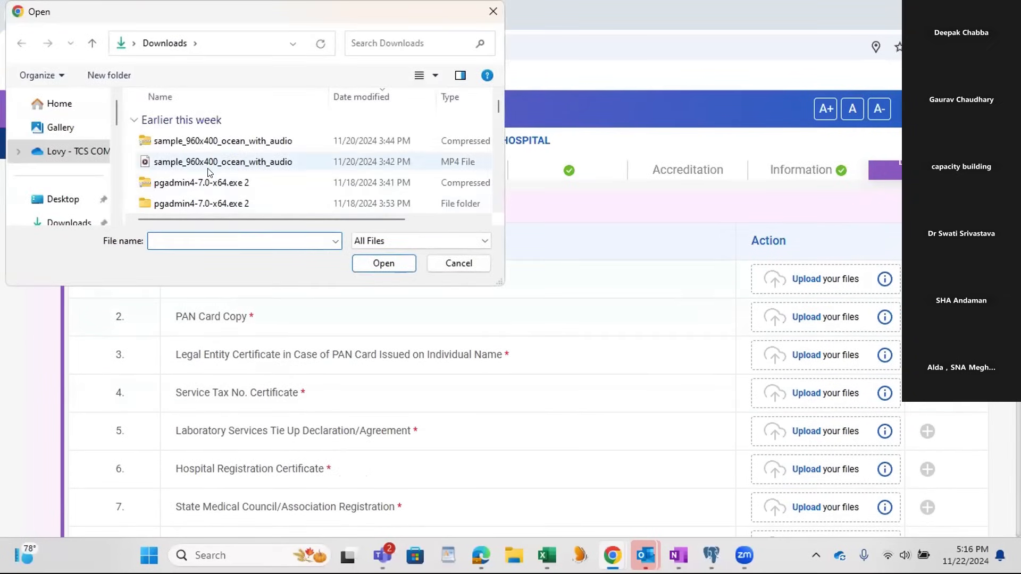
scroll(210, 178, "down", 3)
scroll(210, 196, "down", 1)
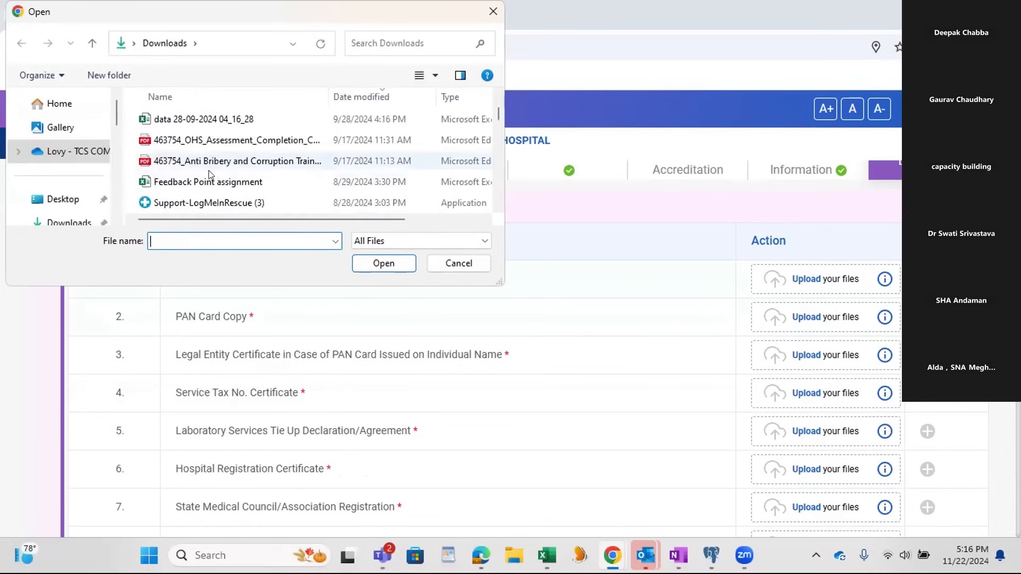
left_click(208, 140)
left_click_drag(223, 140, 787, 273)
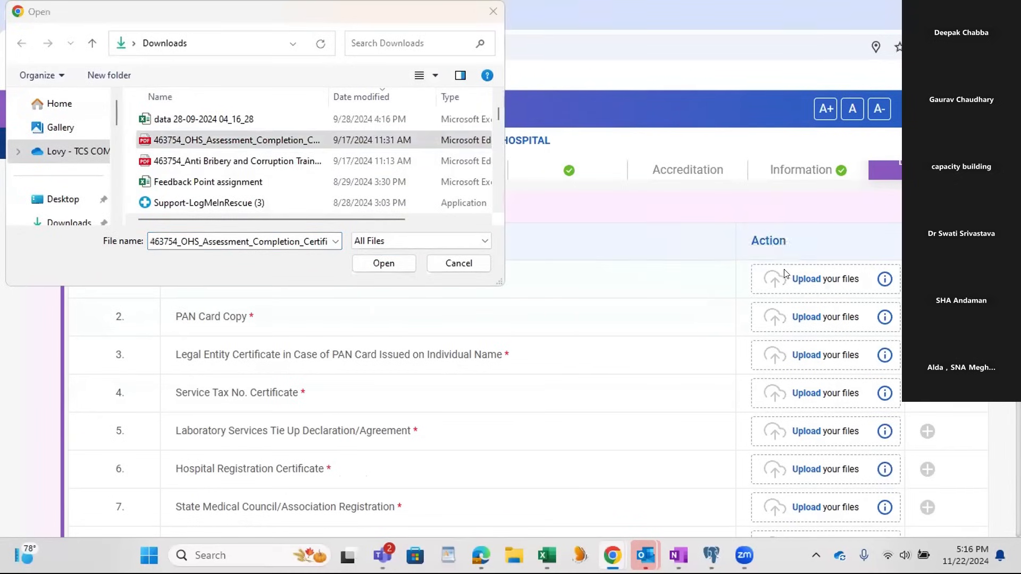
left_click_drag(207, 142, 783, 315)
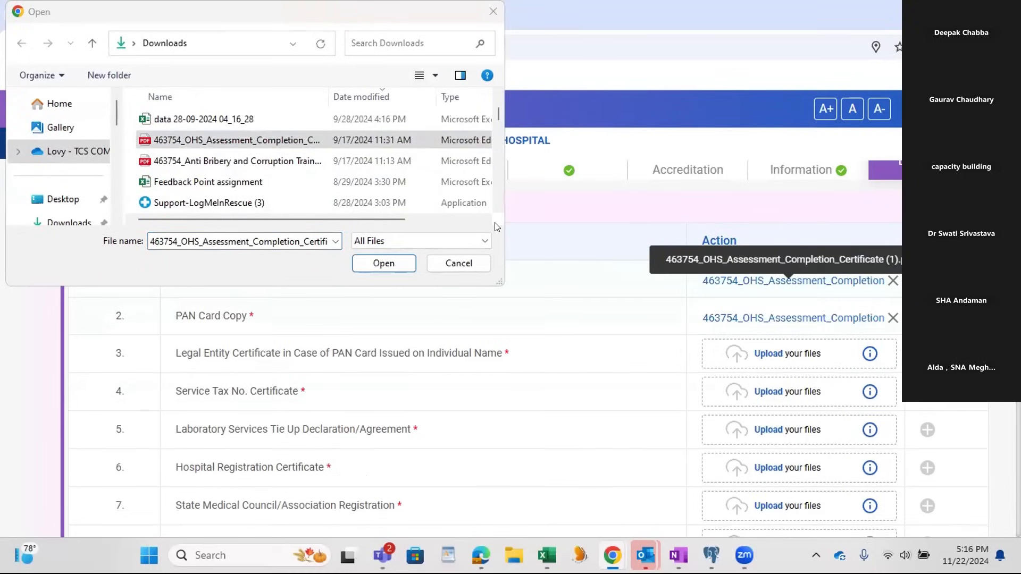
Step: Attach the same OHS Assessment PDF to documents 3 to 9, from Legal Entity Certificate through Document Establishing Relationship Between Entities
left_click_drag(291, 144, 732, 351)
left_click_drag(229, 140, 759, 390)
left_click_drag(260, 147, 790, 433)
left_click_drag(308, 142, 737, 463)
scroll(543, 327, "down", 3)
left_click_drag(274, 140, 727, 368)
left_click_drag(260, 143, 744, 394)
left_click_drag(808, 414, 811, 434)
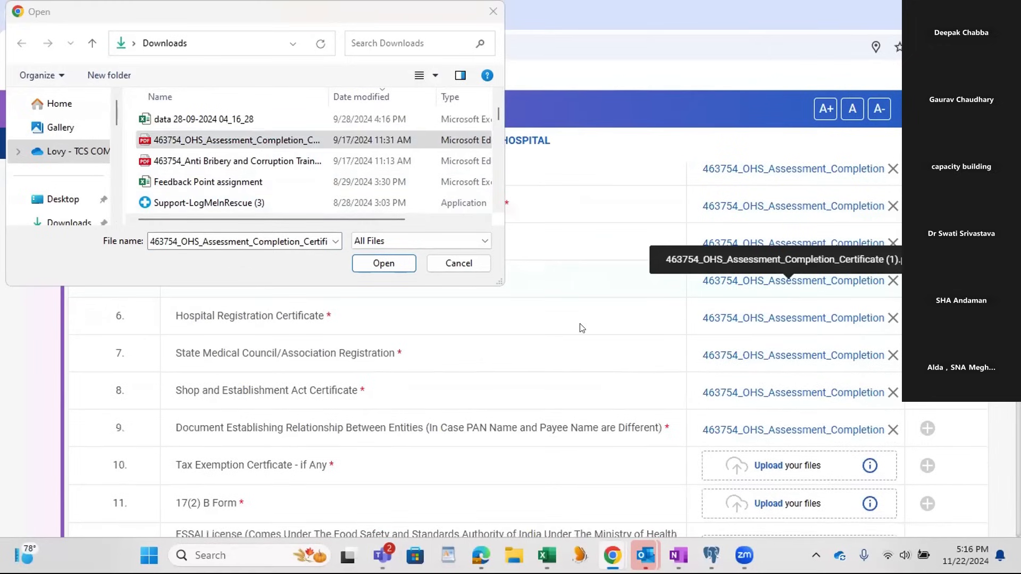
Step: Attach the same OHS Assessment PDF to documents 10 to 14, from Tax Exemption Certificate through Licenses for N.D.P.S (Narcotic Drugs)
left_click_drag(270, 140, 814, 458)
scroll(567, 369, "down", 3)
left_click_drag(175, 149, 741, 348)
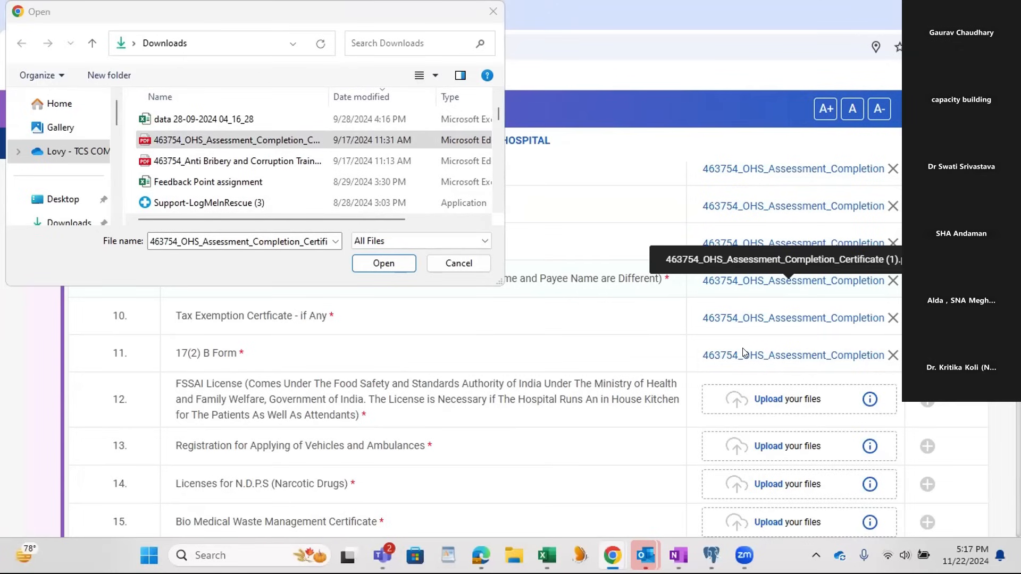
left_click_drag(262, 139, 787, 398)
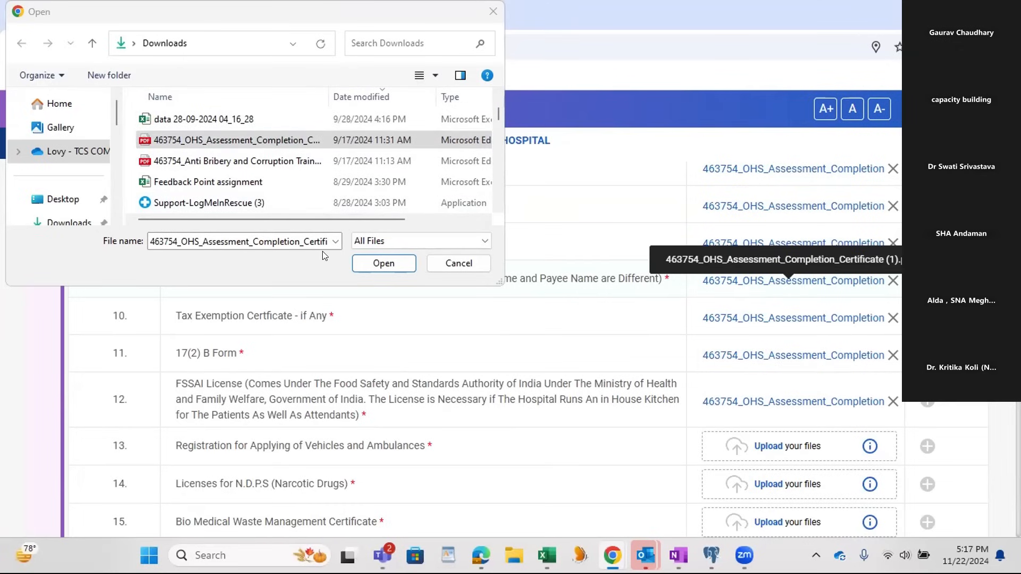
left_click_drag(259, 141, 771, 437)
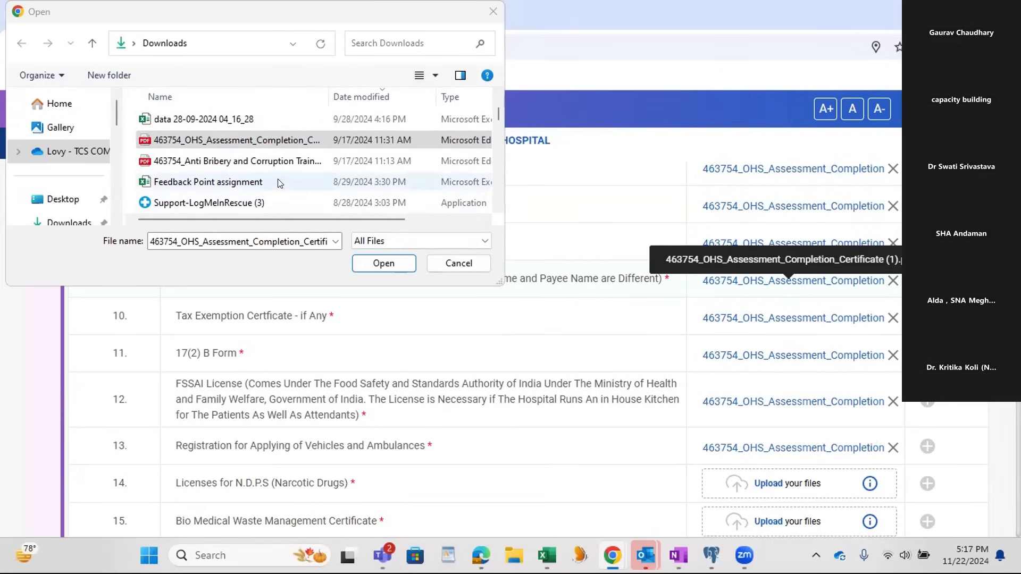
left_click_drag(236, 140, 742, 481)
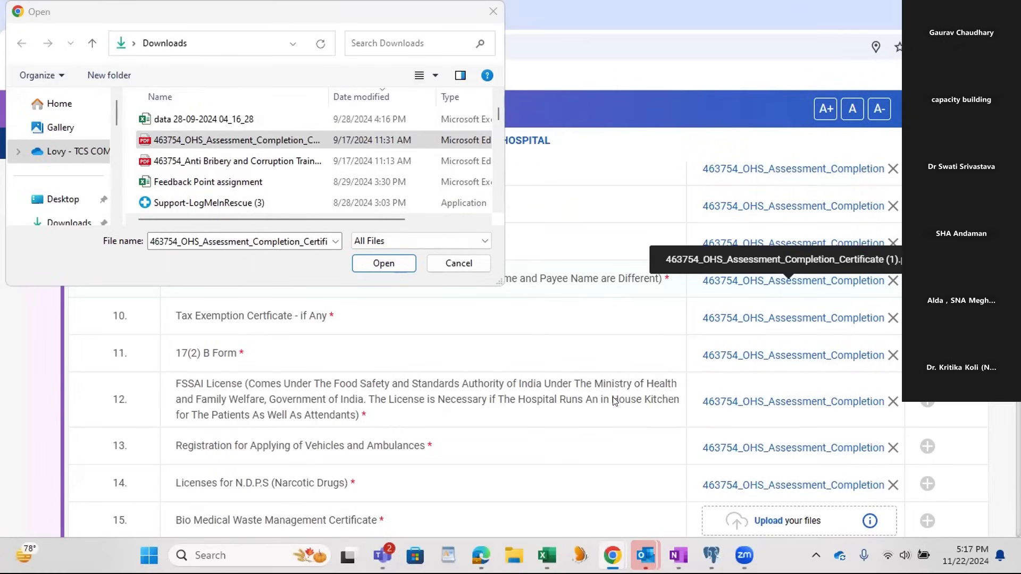
Step: Attach the OHS Assessment Completion Certificate PDF to documents 15 to 17 and to document 19, Registration Certificate for Cath Lab Installation
scroll(614, 401, "down", 4)
left_click_drag(211, 141, 760, 293)
left_click_drag(164, 139, 759, 325)
left_click_drag(209, 130, 759, 368)
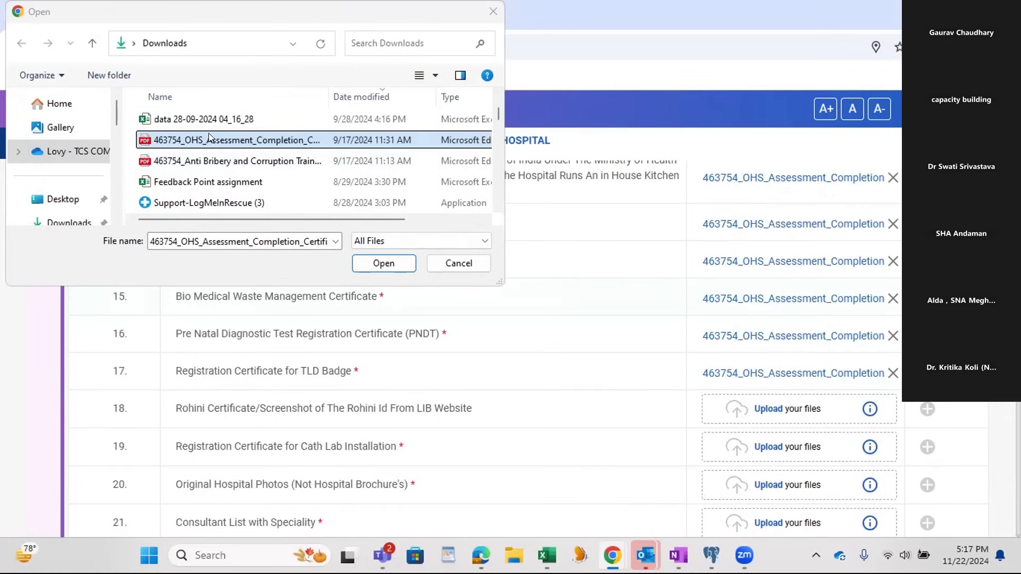
left_click_drag(212, 146, 783, 451)
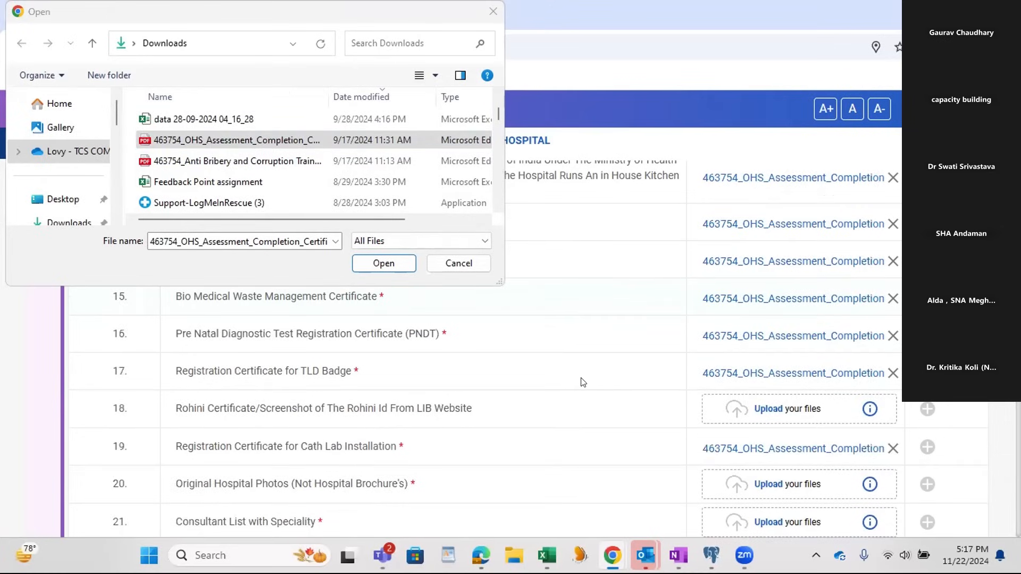
Step: Try to attach the OHS Assessment PDF to document 20, Original Hospital Photos, and attach it to documents 21 to 23
scroll(531, 376, "down", 2)
left_click_drag(297, 140, 774, 412)
left_click_drag(242, 140, 777, 462)
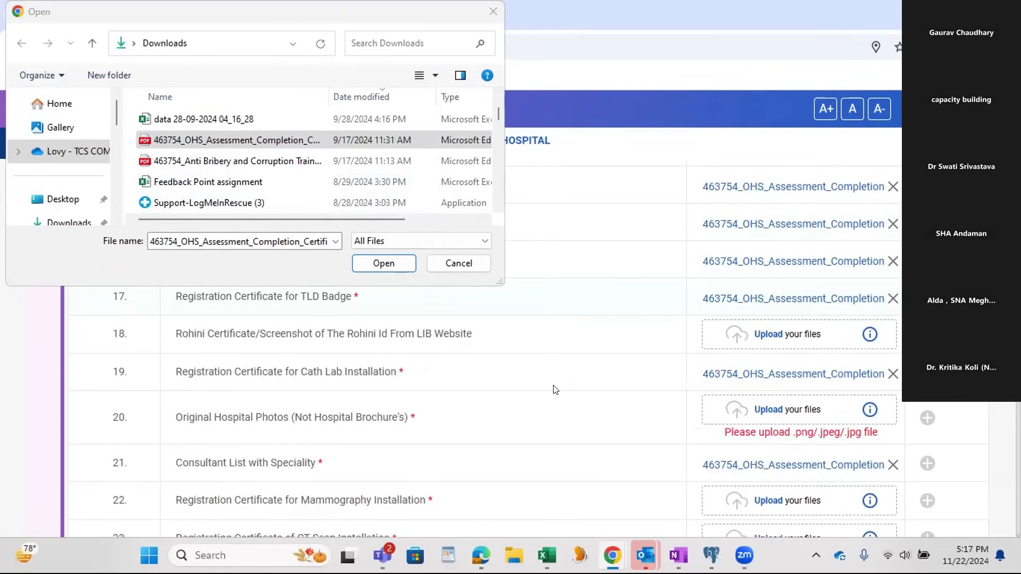
scroll(550, 385, "down", 3)
left_click_drag(255, 140, 781, 425)
left_click_drag(319, 141, 791, 457)
Step: Attach the same OHS Assessment PDF to documents 24 to 30, from Registration Certificate for C-Arm Installation through FDA Pharmacy License/Tie-Up Letter
scroll(588, 417, "down", 1)
left_click_drag(268, 140, 785, 425)
left_click_drag(282, 141, 784, 458)
left_click_drag(319, 141, 799, 476)
scroll(528, 411, "down", 1)
scroll(528, 410, "down", 1)
left_click_drag(266, 141, 701, 435)
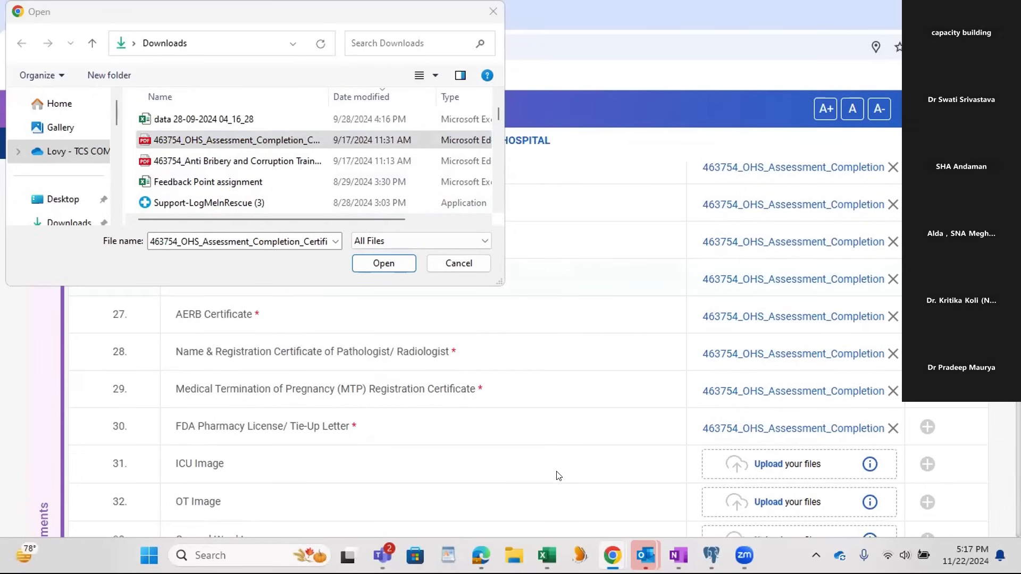
Step: Attach the OHS Assessment PDF to document 18, Rohini Certificate, and the Max_Building JPG from Downloads to document 20, Original Hospital Photos
scroll(557, 476, "up", 6)
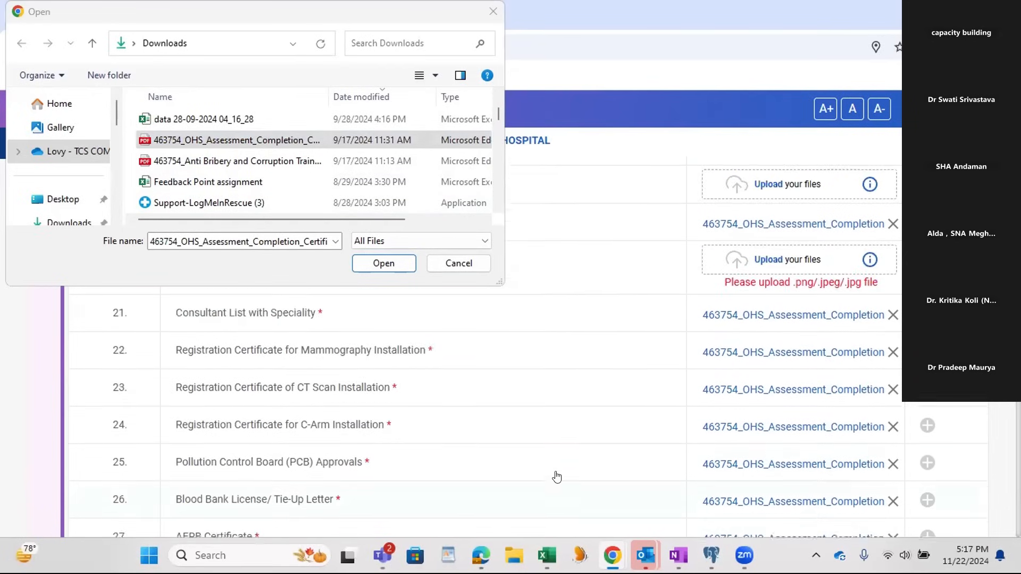
scroll(566, 390, "up", 3)
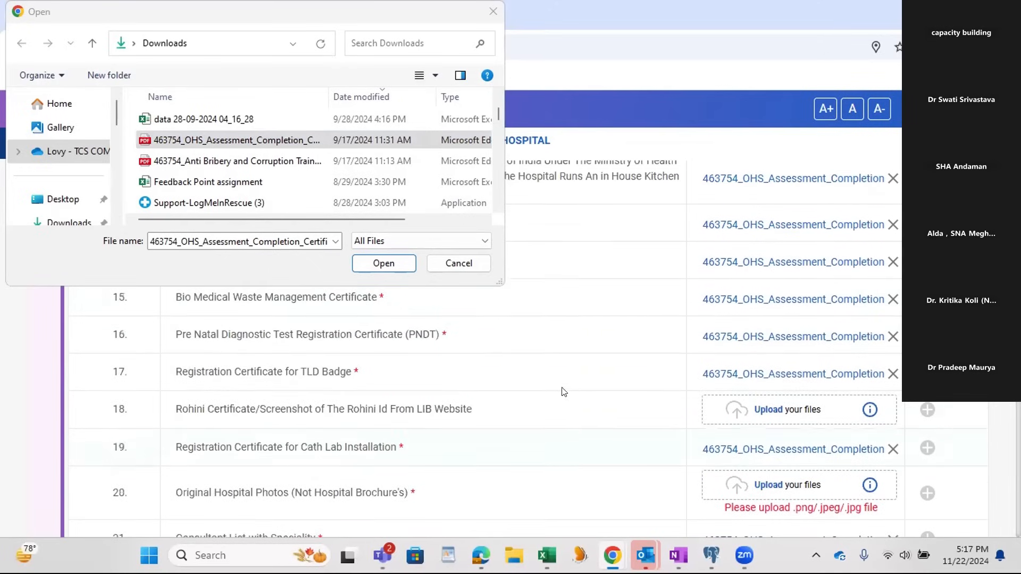
left_click_drag(192, 148, 745, 409)
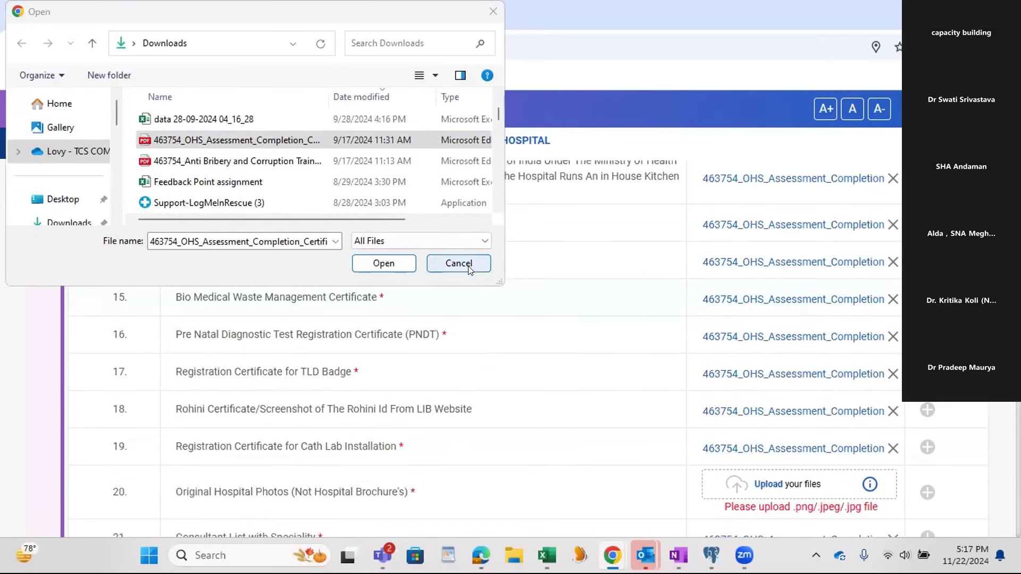
scroll(276, 182, "down", 10)
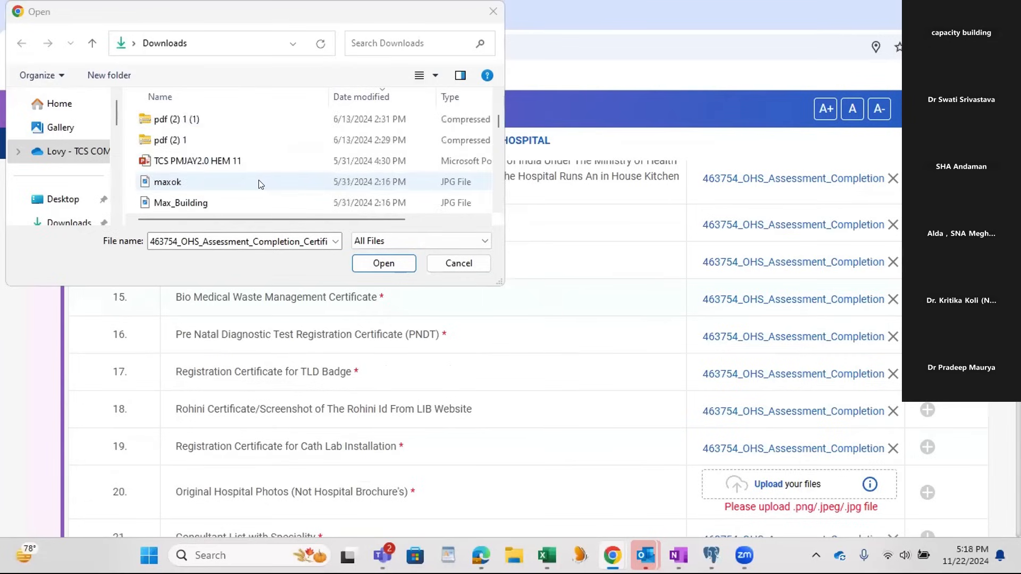
left_click_drag(186, 140, 771, 479)
scroll(542, 383, "down", 4)
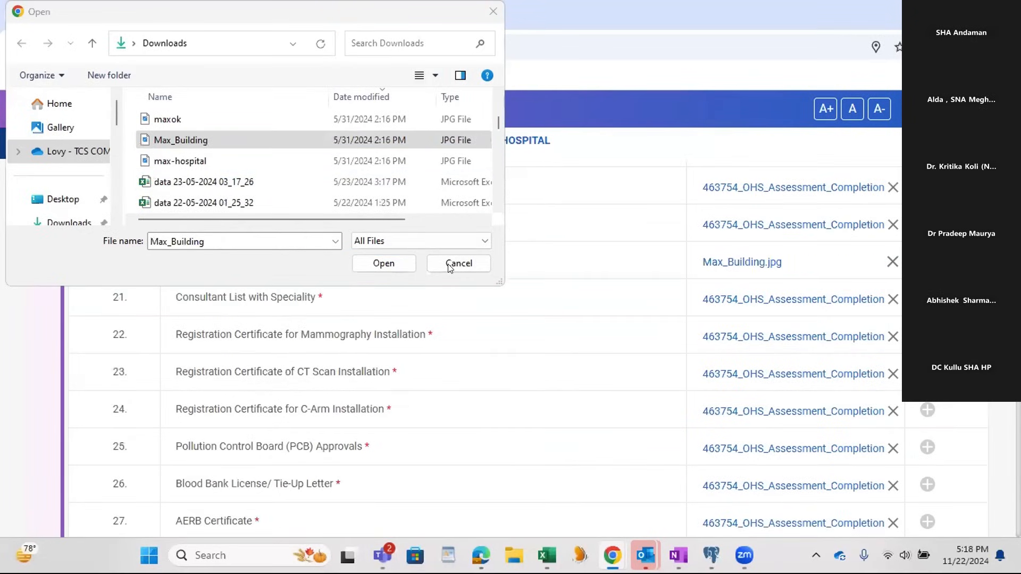
key("Escape")
Step: Check the uploaded documents list through to its end and proceed to the Final Preview of the empanelment form
scroll(611, 353, "down", 15)
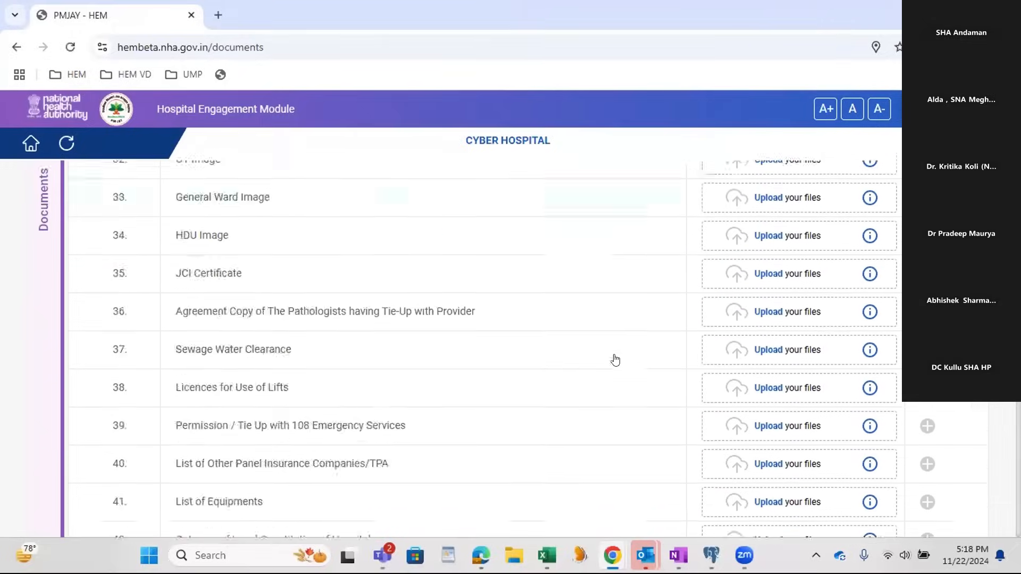
scroll(798, 477, "down", 15)
left_click(864, 384)
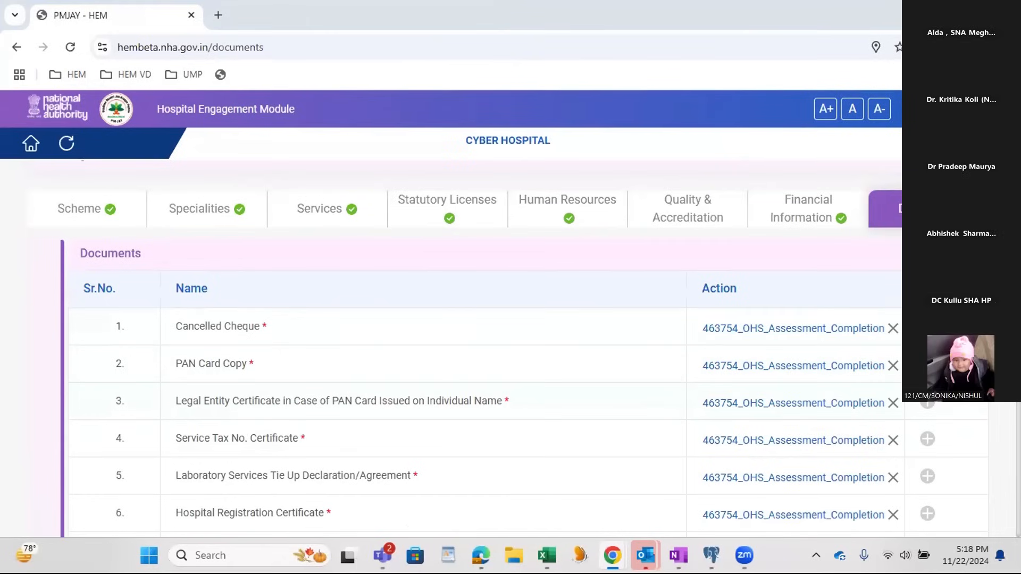
scroll(478, 346, "down", 20)
scroll(478, 346, "up", 13)
scroll(478, 346, "up", 1)
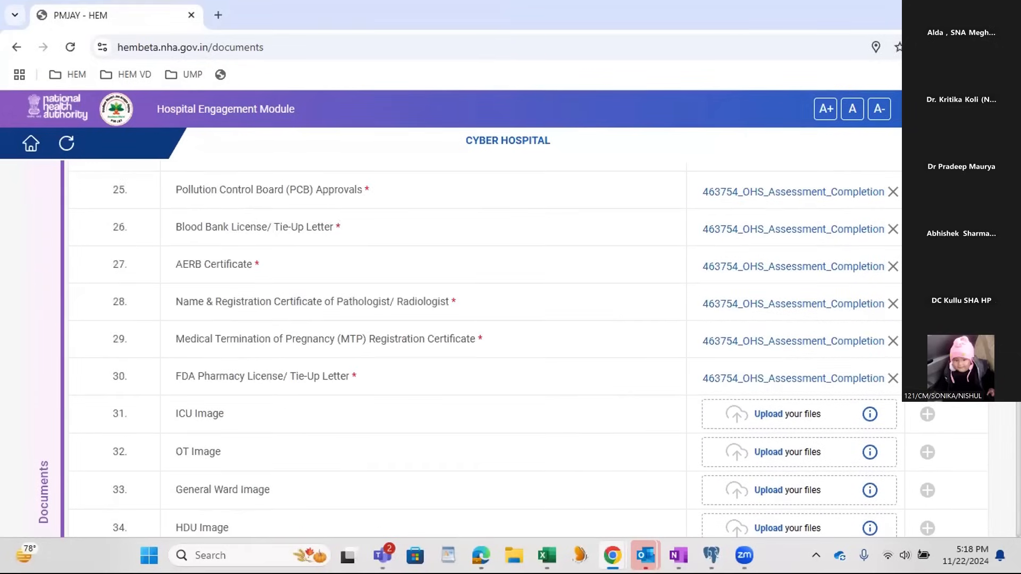
scroll(479, 346, "up", 6)
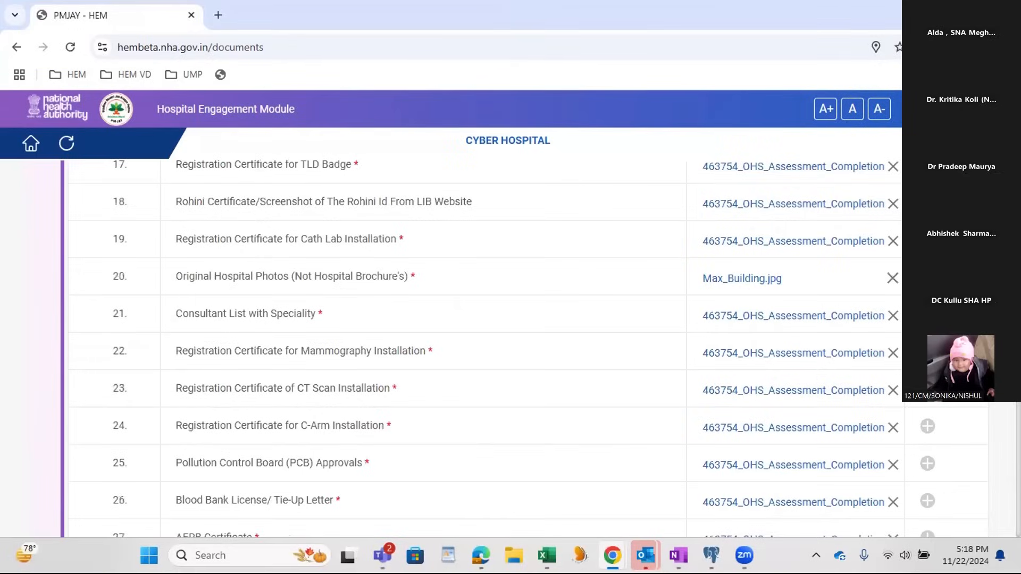
scroll(479, 345, "down", 20)
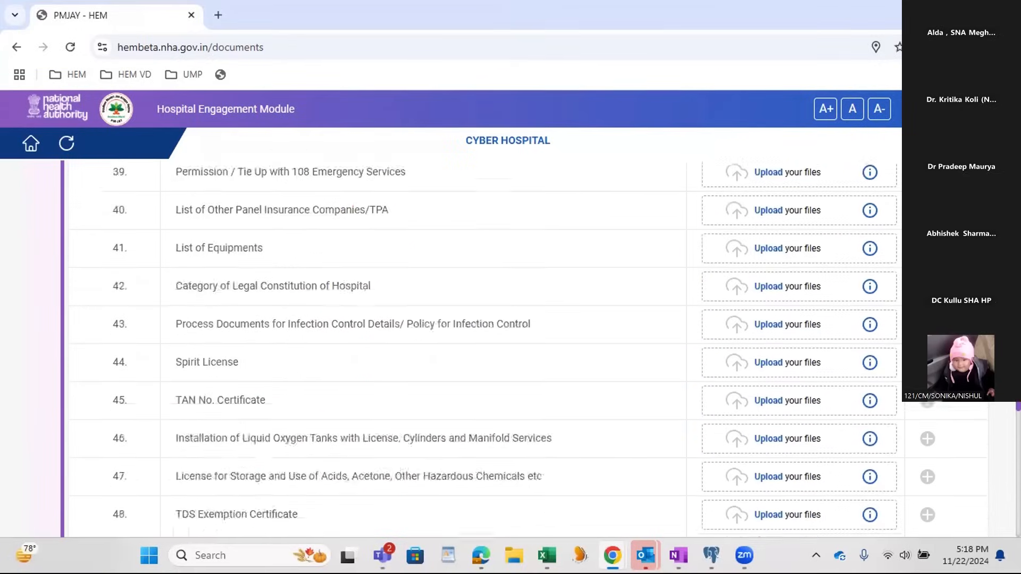
scroll(478, 346, "down", 1)
scroll(497, 475, "down", 3)
left_click(884, 471)
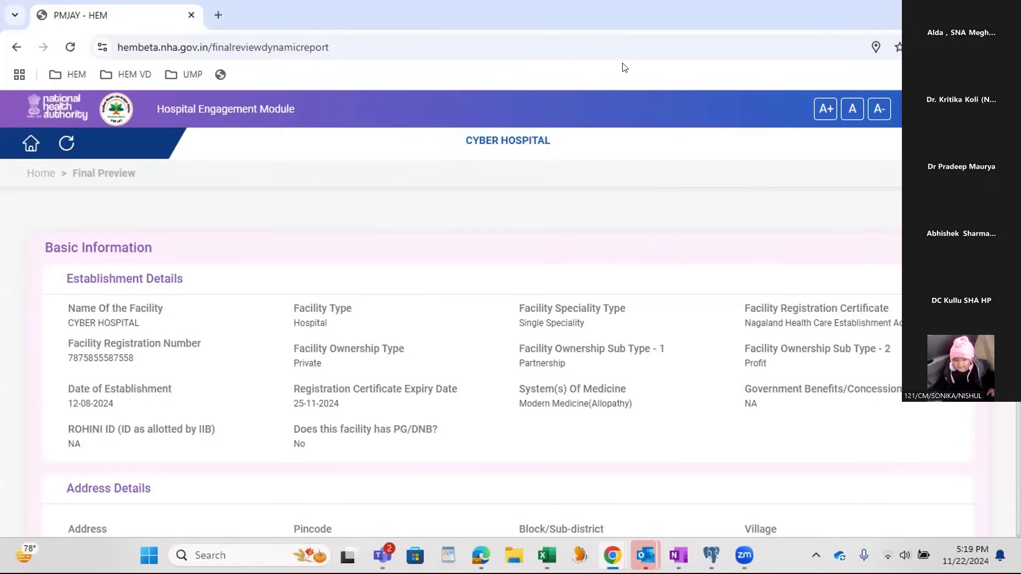
Step: Review the Final Preview from Establishment Details through services, licenses, human resources, accreditation and financial information to Documents
scroll(468, 391, "down", 7)
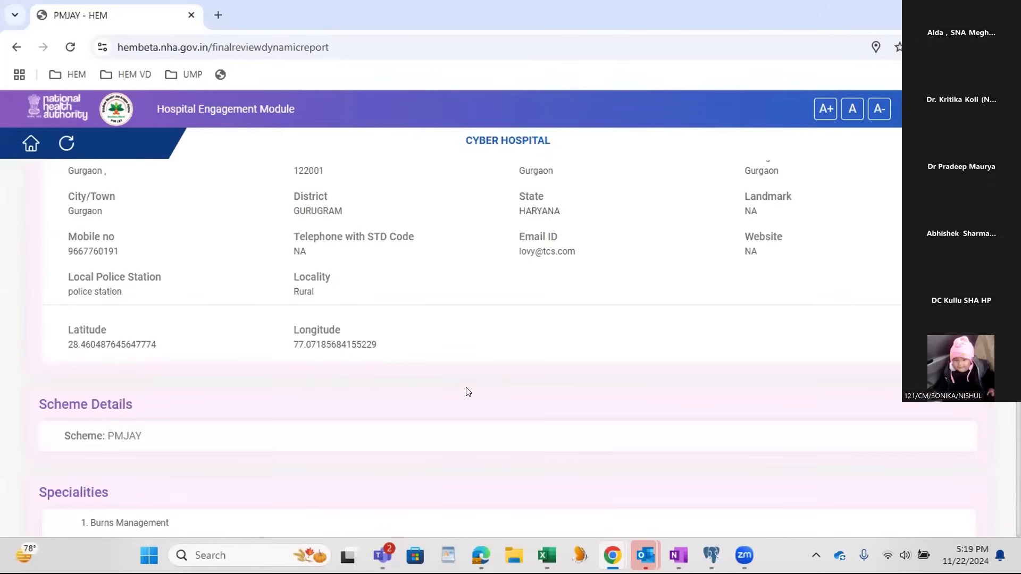
scroll(468, 391, "down", 3)
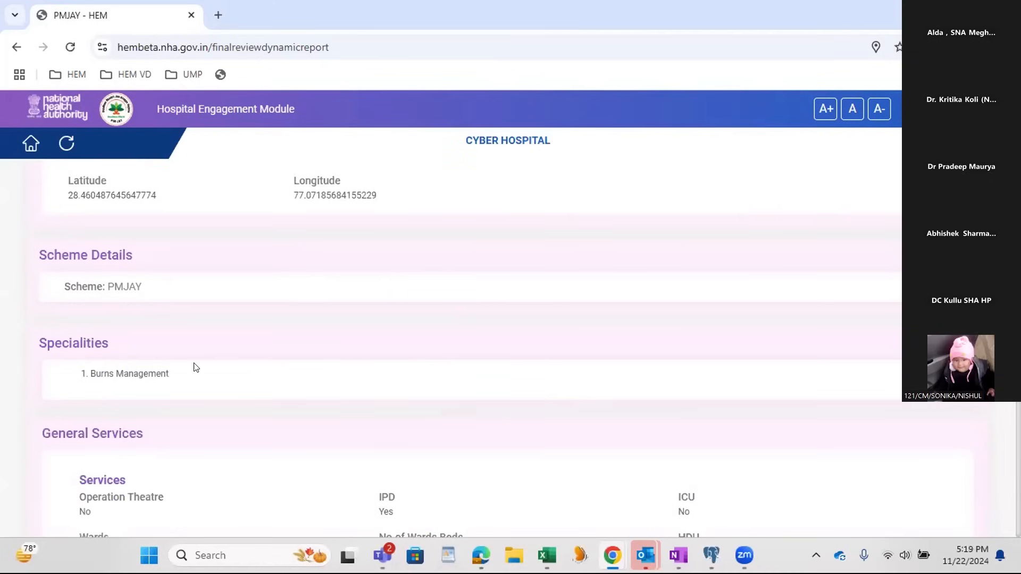
scroll(173, 377, "down", 4)
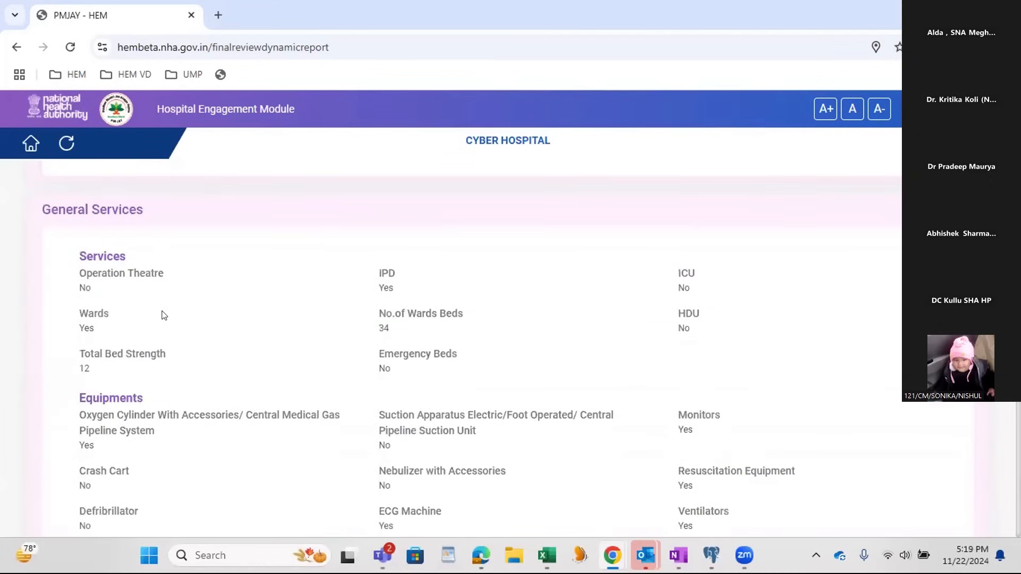
scroll(219, 348, "down", 8)
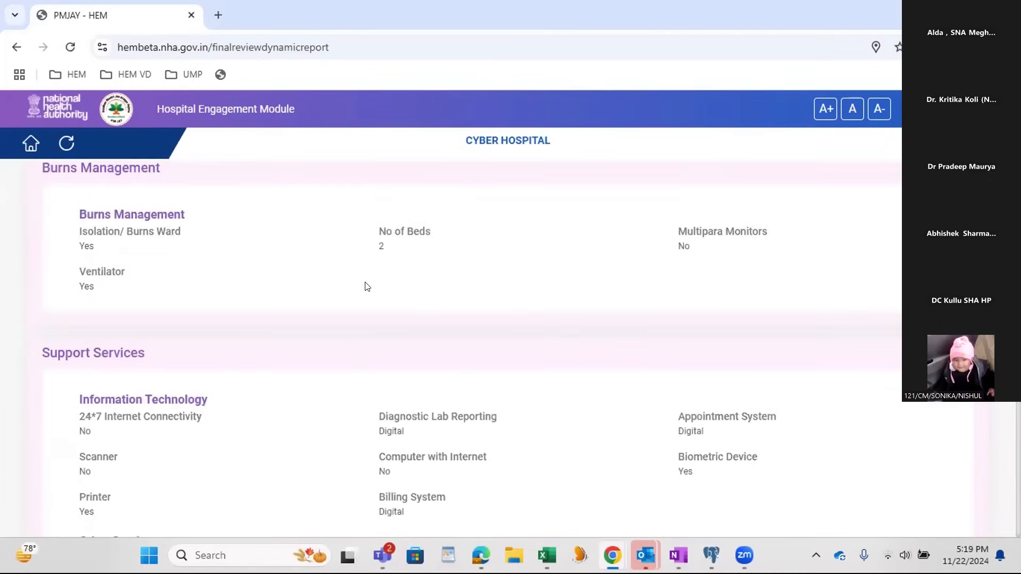
scroll(366, 287, "down", 2)
scroll(391, 305, "down", 14)
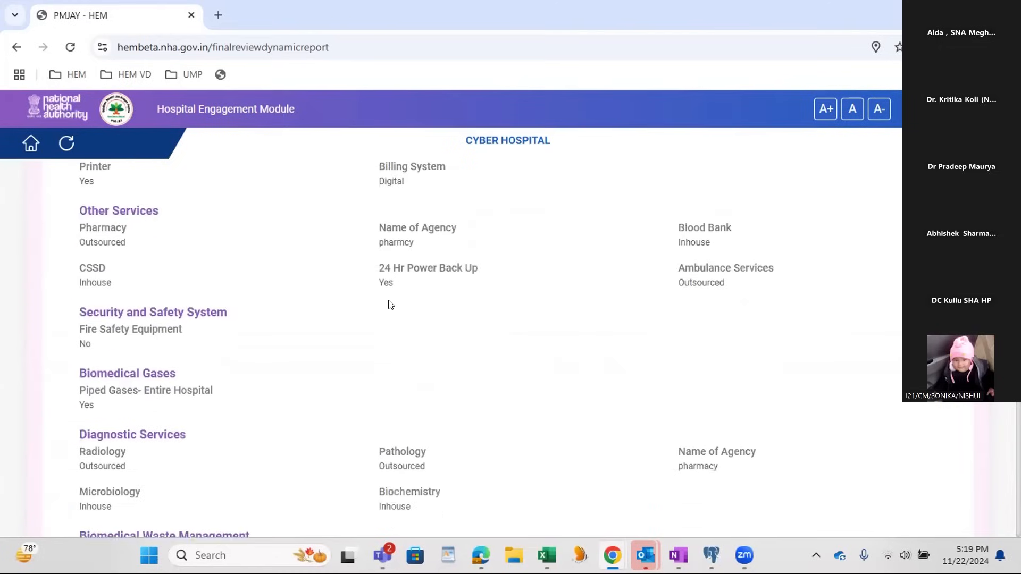
scroll(686, 353, "down", 11)
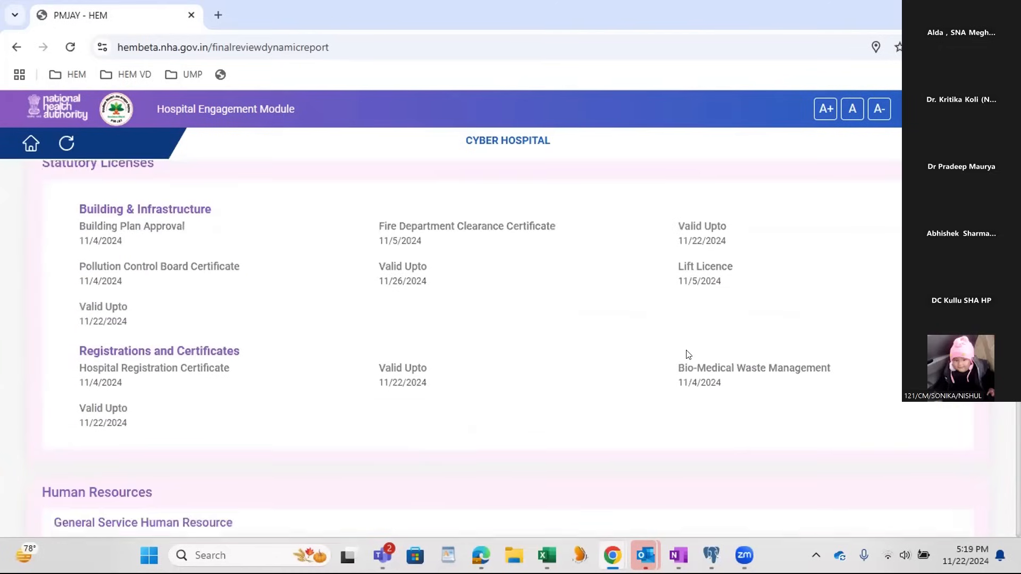
scroll(686, 353, "down", 7)
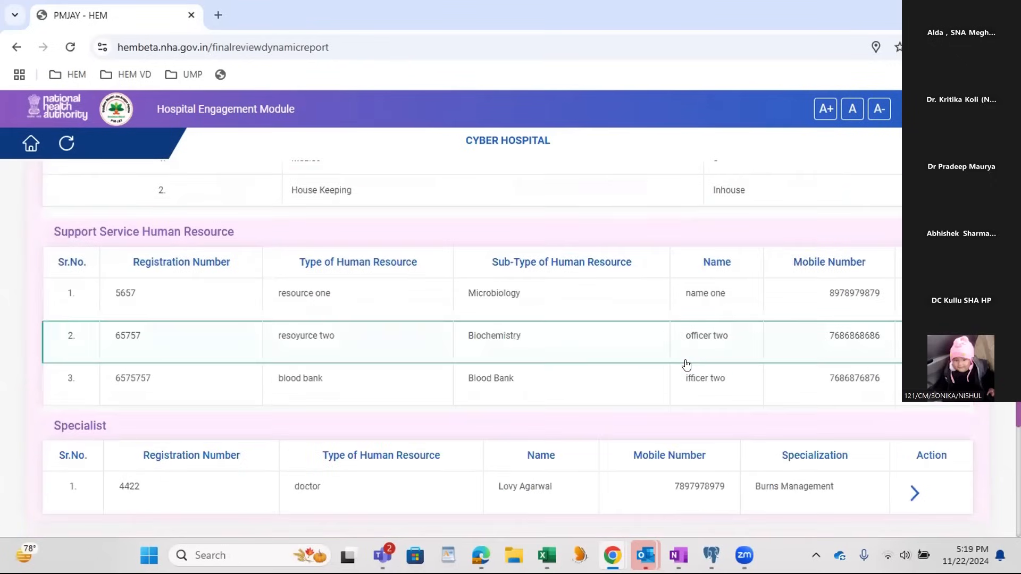
scroll(686, 364, "down", 4)
scroll(685, 365, "down", 4)
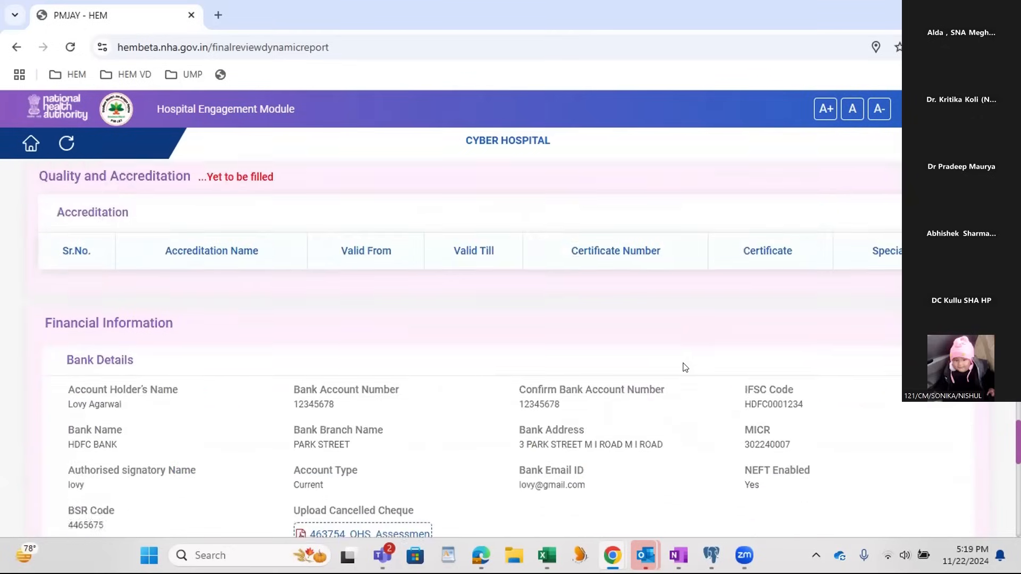
scroll(518, 376, "down", 11)
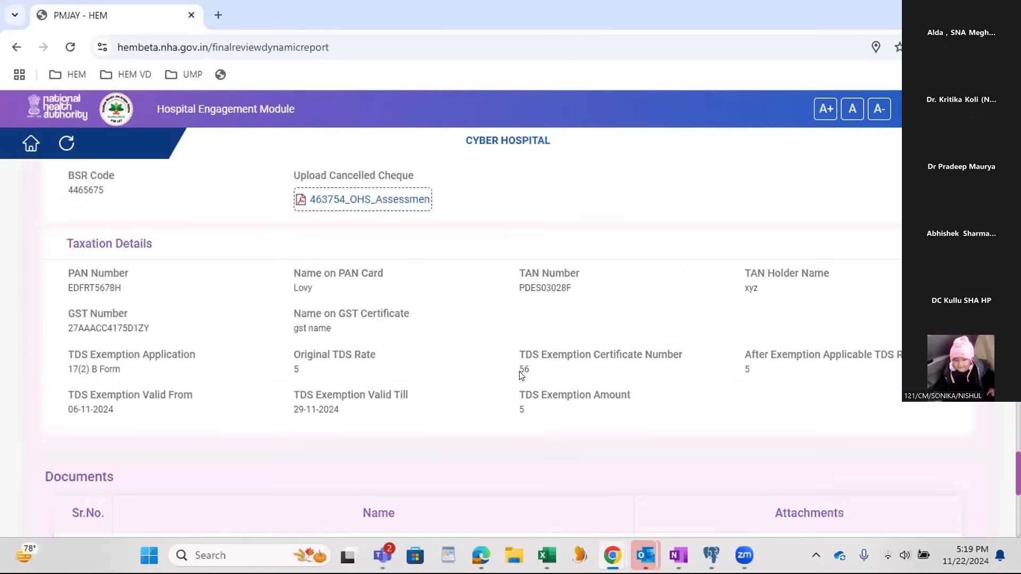
scroll(511, 375, "down", 2)
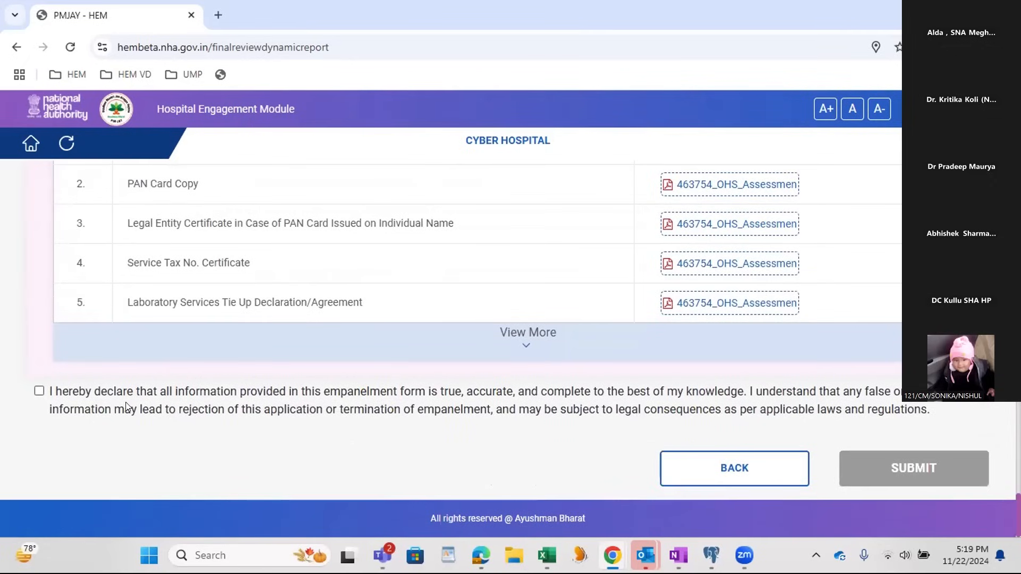
Step: Accept the declaration that all information in the empanelment form is true and start the eSign process
left_click(37, 391)
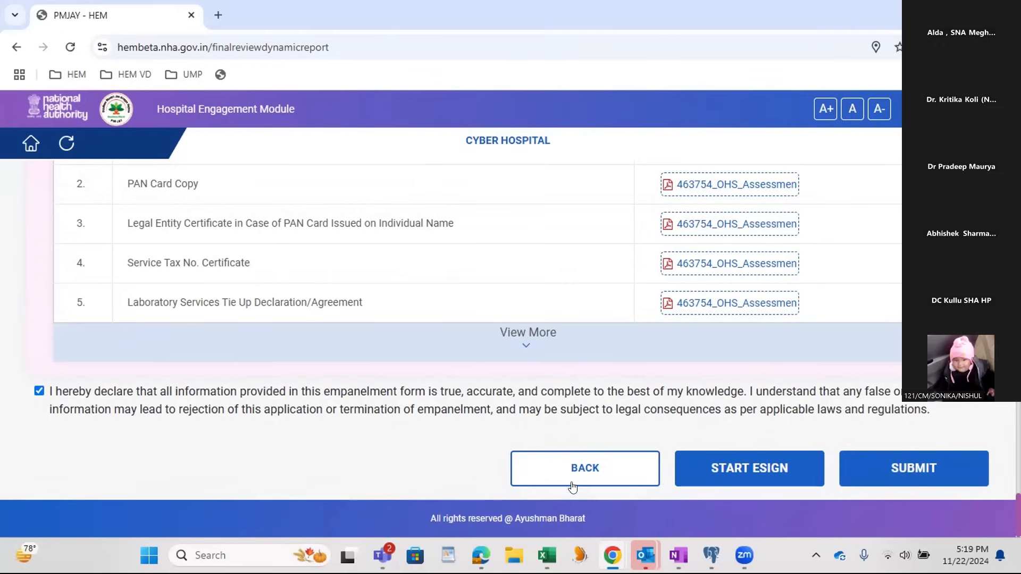
left_click(761, 475)
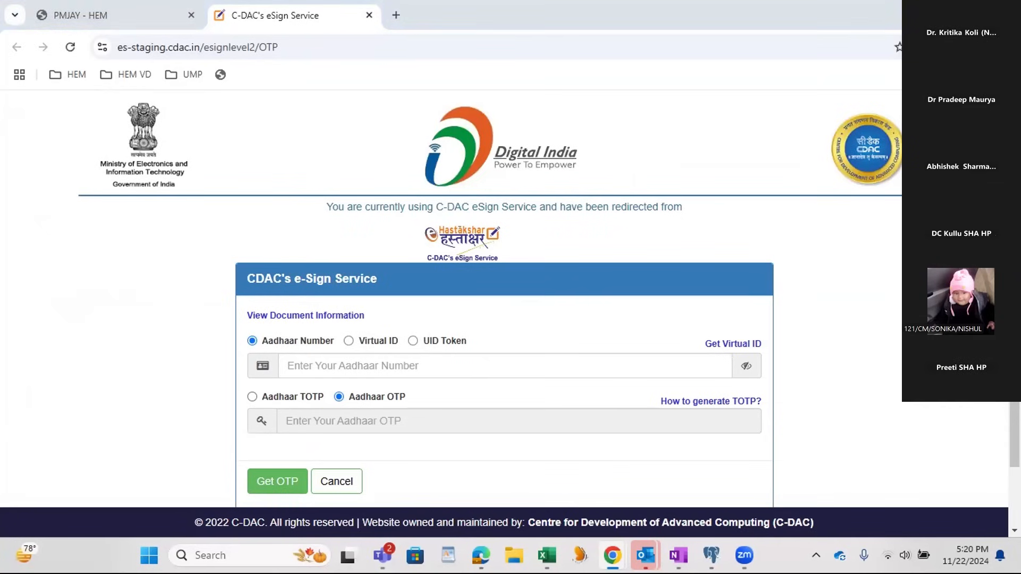
left_click(933, 13)
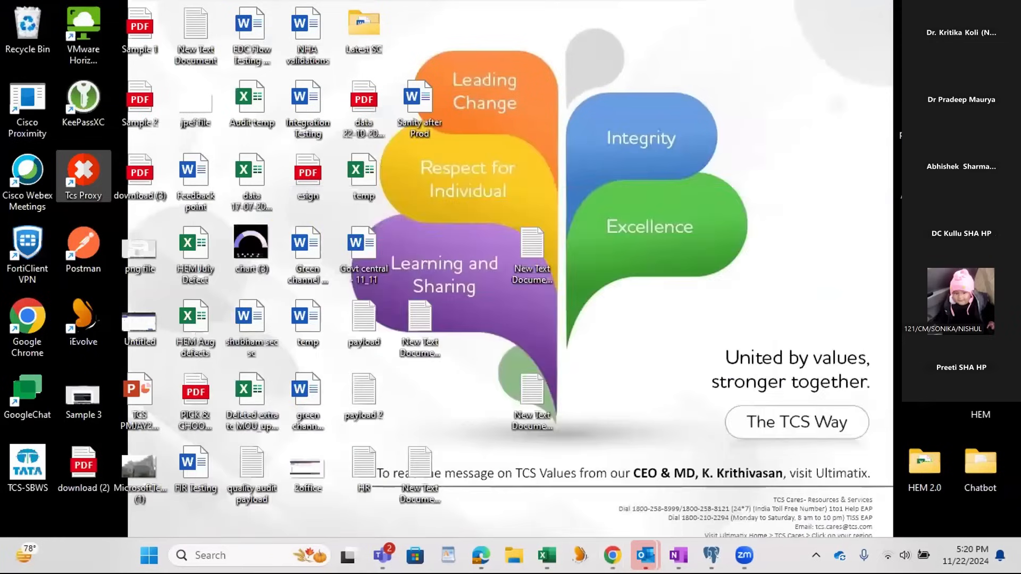
left_click(693, 483)
left_click(612, 556)
left_click(531, 481)
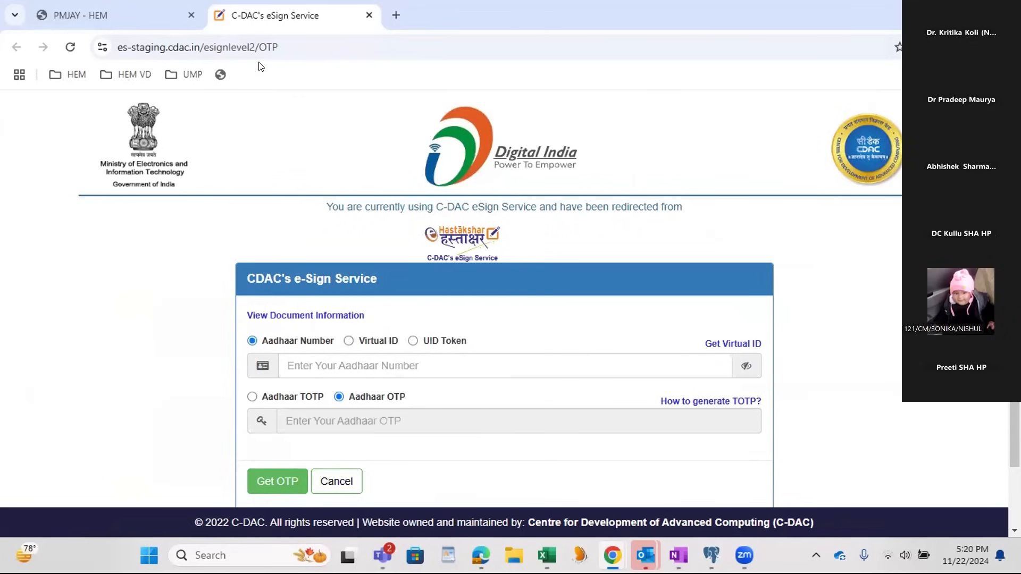
Step: Return to the PMJAY - HEM Final Preview page and submit the empanelment request for CYBER HOSPITAL
left_click(15, 15)
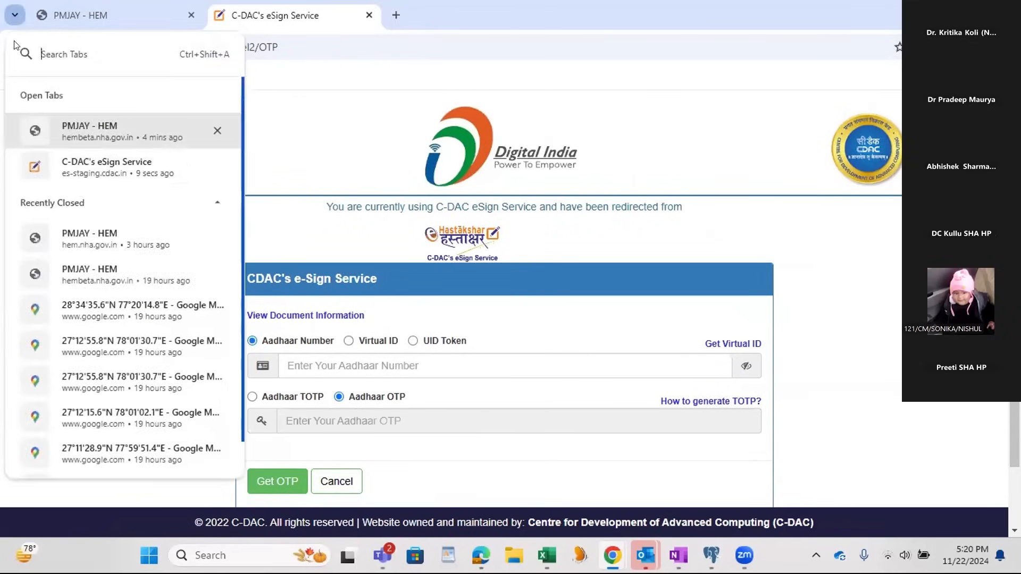
left_click(106, 130)
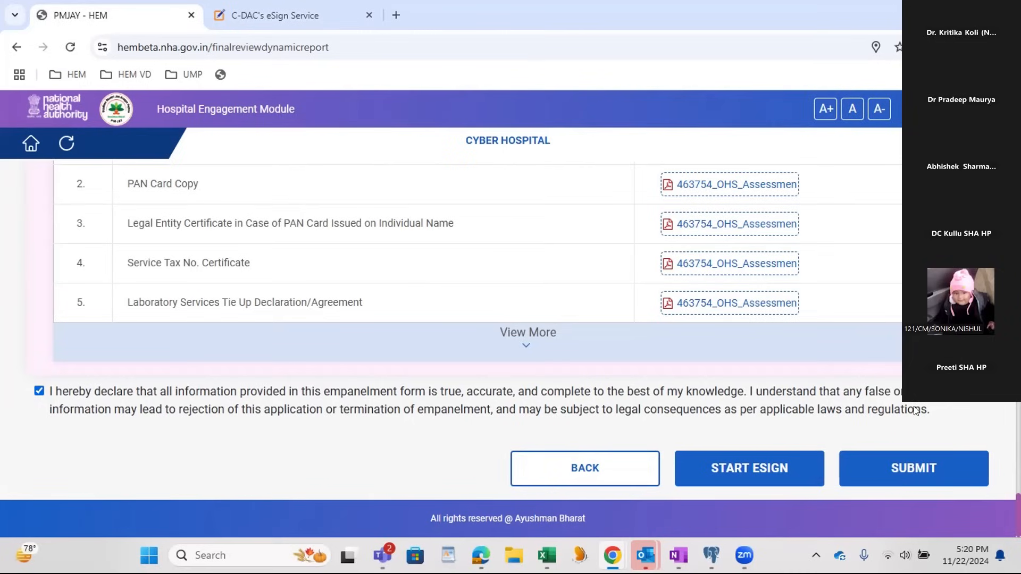
left_click(904, 479)
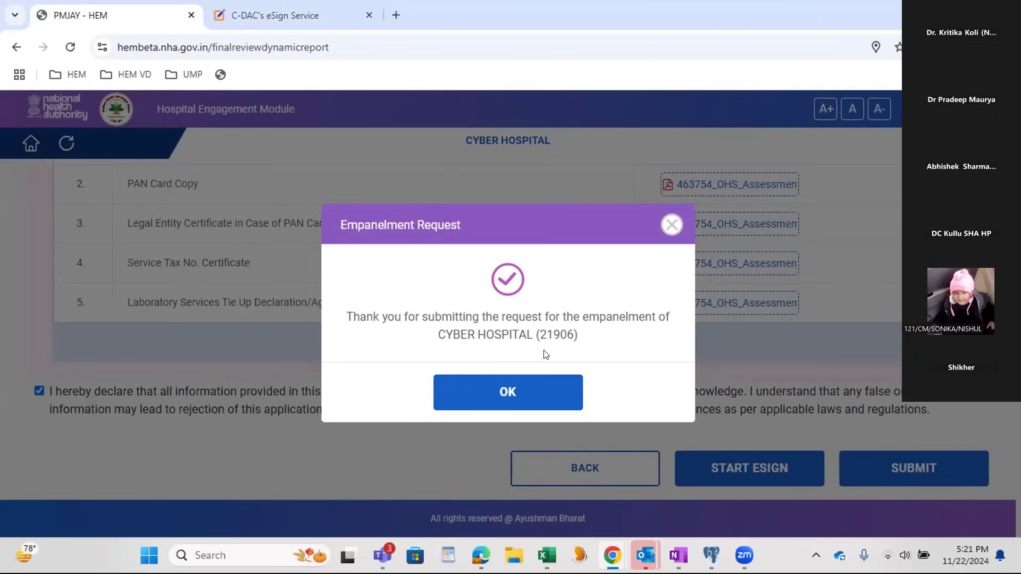
Step: Switch to the other Chrome window showing the Hospital Engagement Module login and reload the page
mouse_move(606, 547)
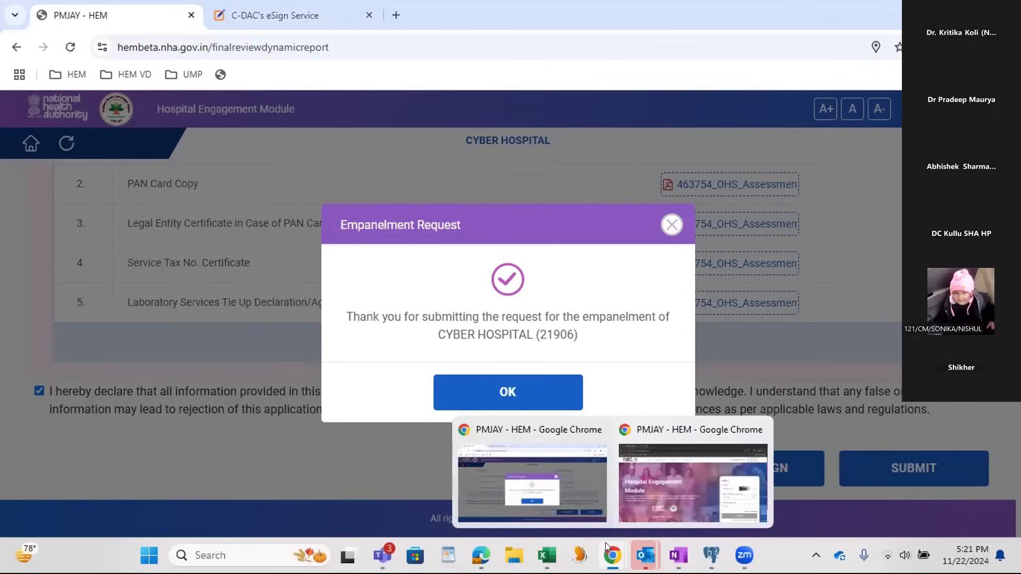
left_click(638, 502)
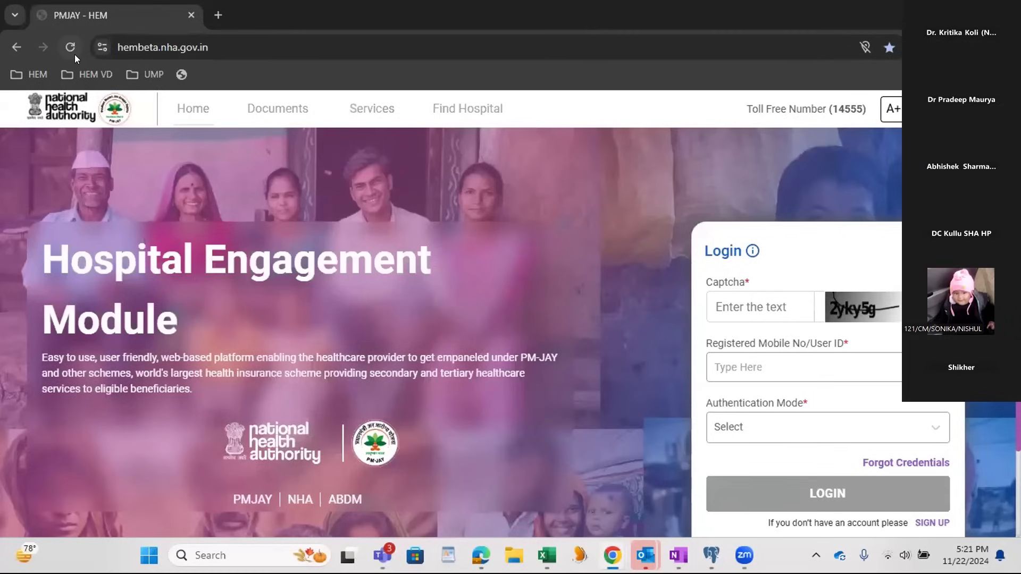
left_click(71, 47)
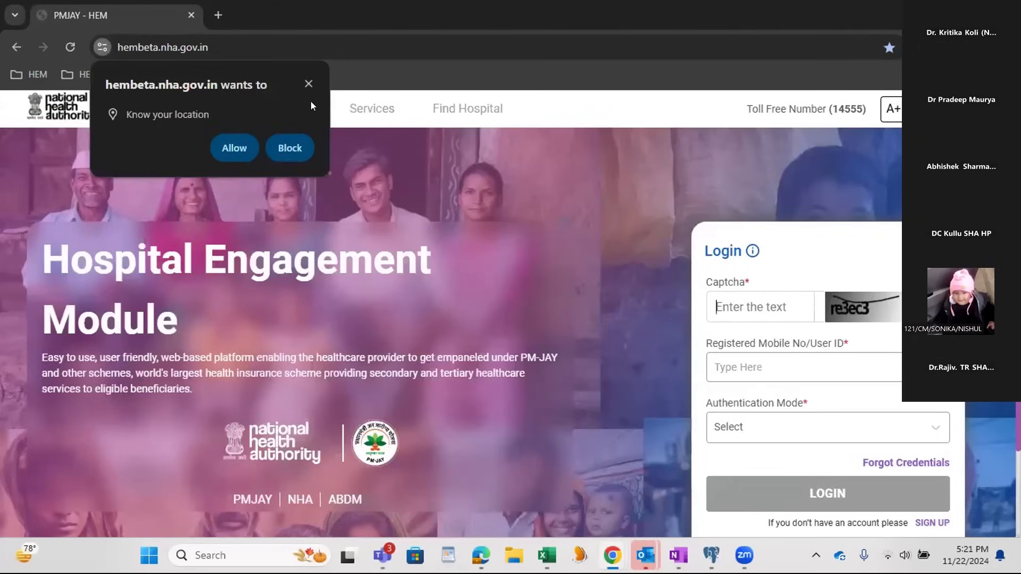
Step: Allow the site to know the location and enter the login captcha
left_click(222, 148)
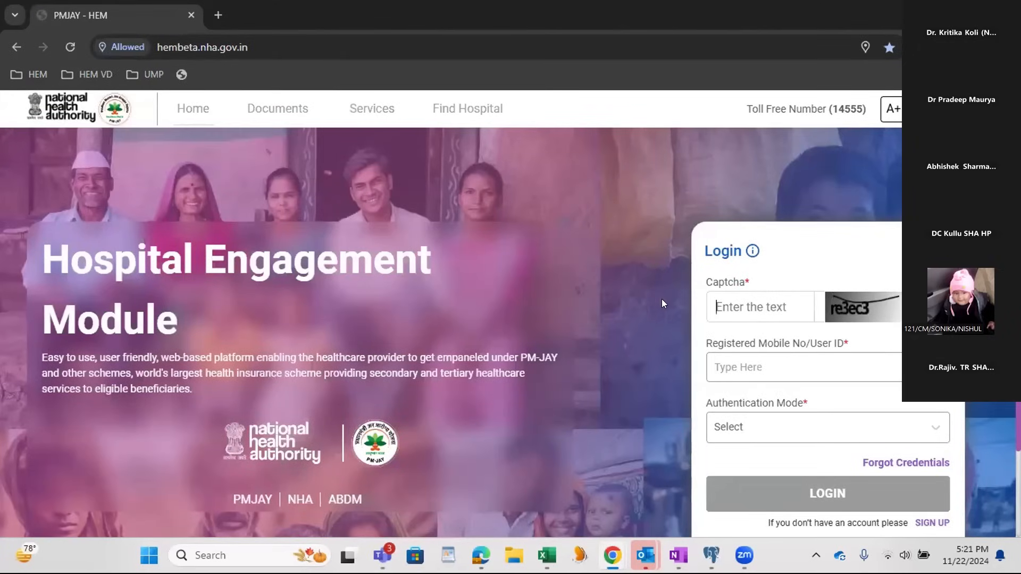
type("re3ec3")
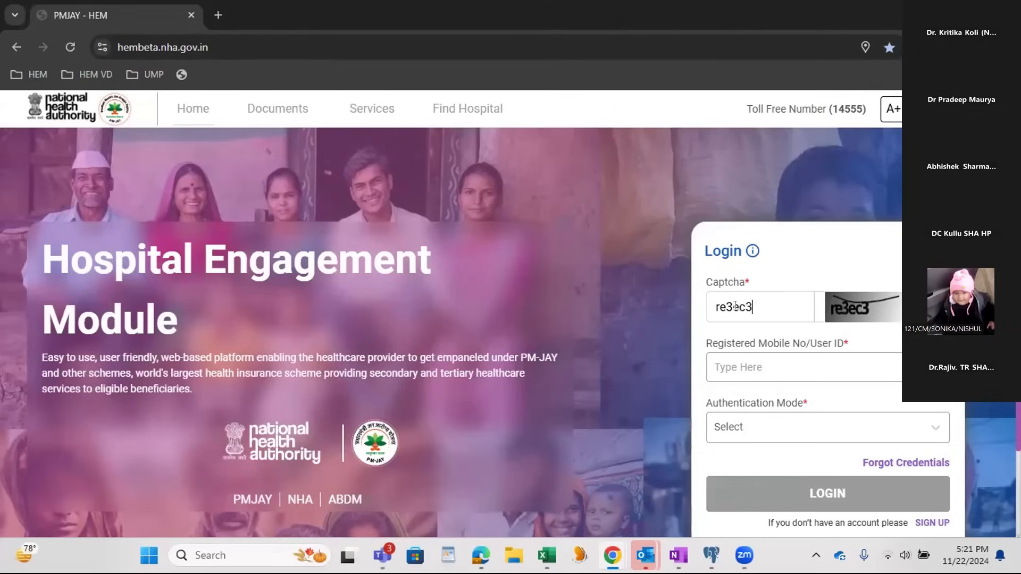
key("Tab")
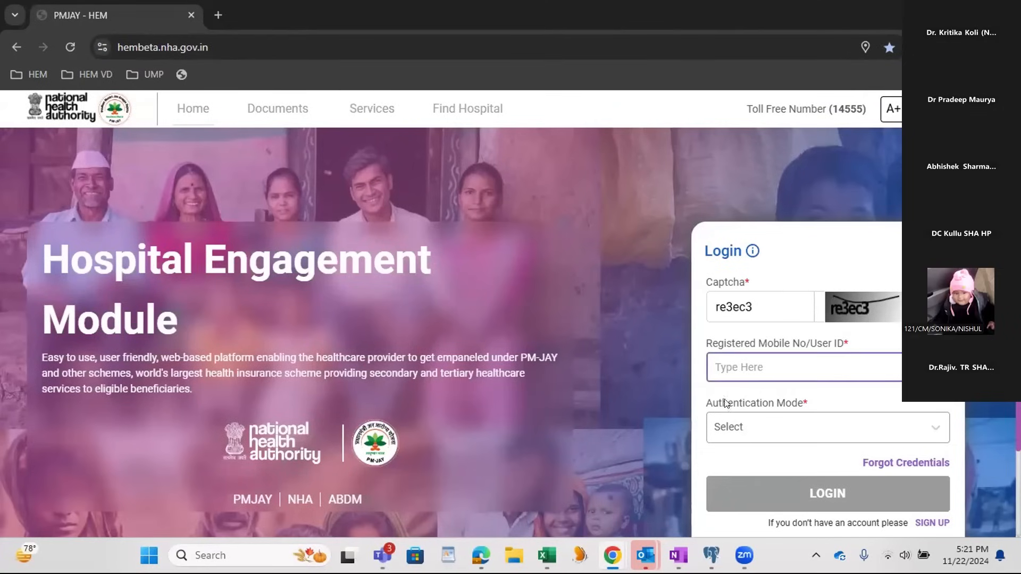
Step: Copy the DEC Officer user ID from the My login credentials page in OneNote into the Registered Mobile No/User ID field
key("alt+Tab")
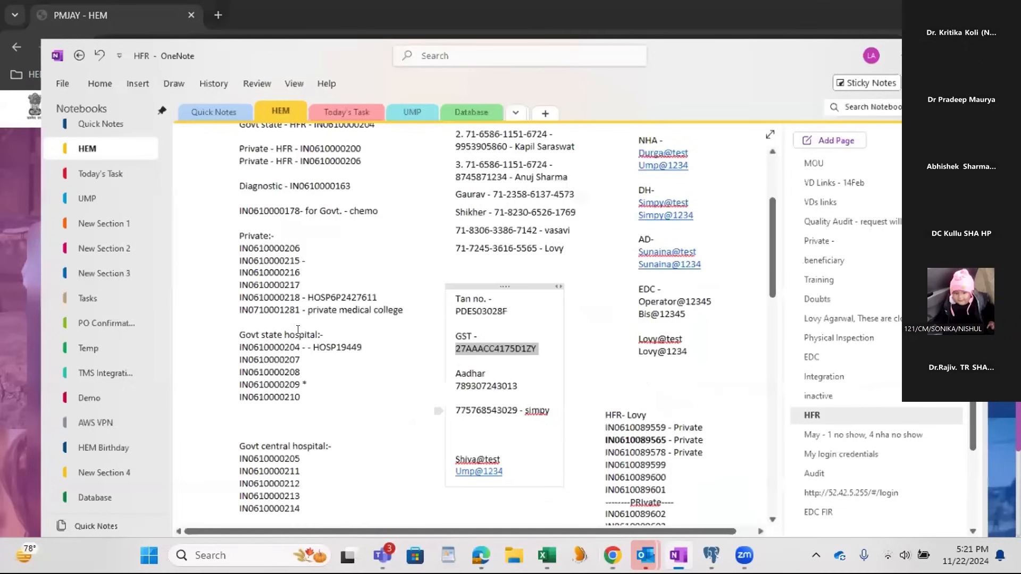
scroll(557, 347, "up", 3)
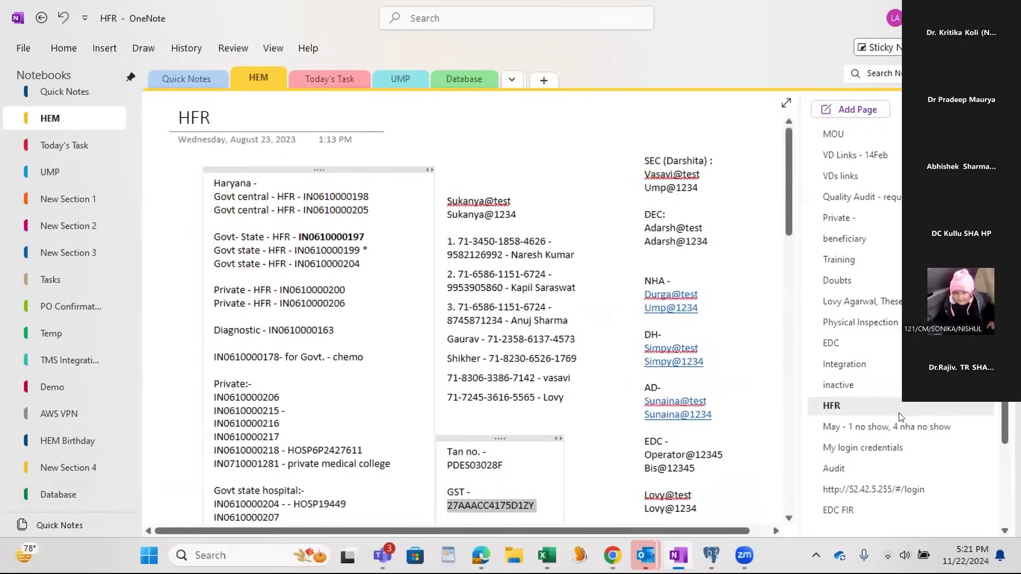
left_click(862, 406)
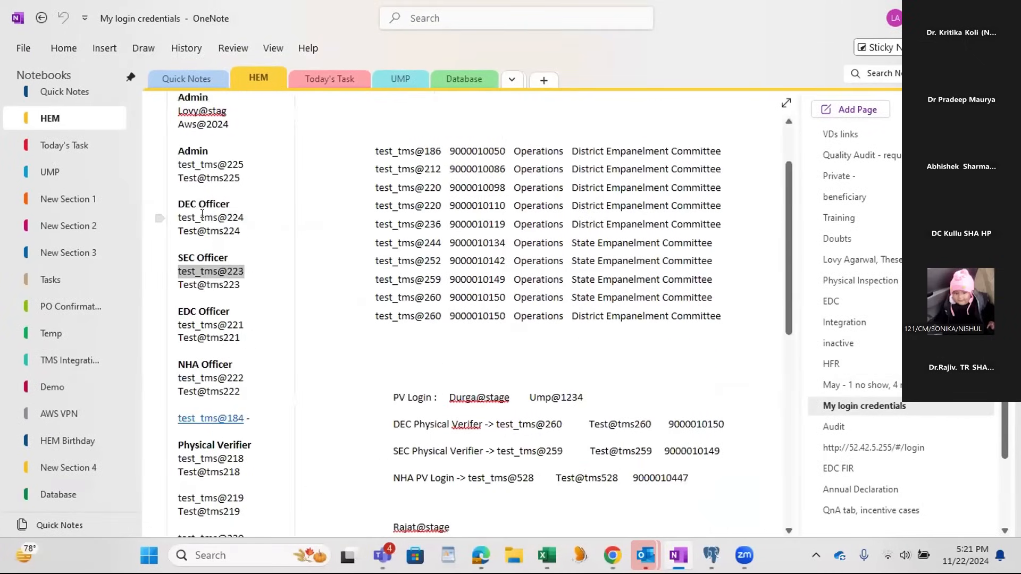
left_click_drag(245, 218, 178, 219)
key("ctrl+c")
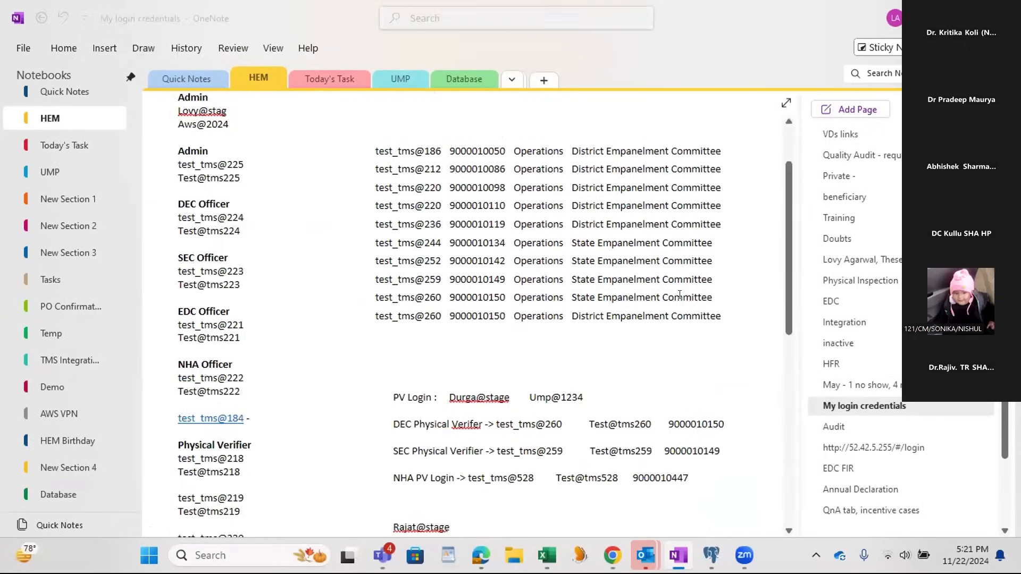
key("alt+Tab")
key("ctrl+v")
key("Tab")
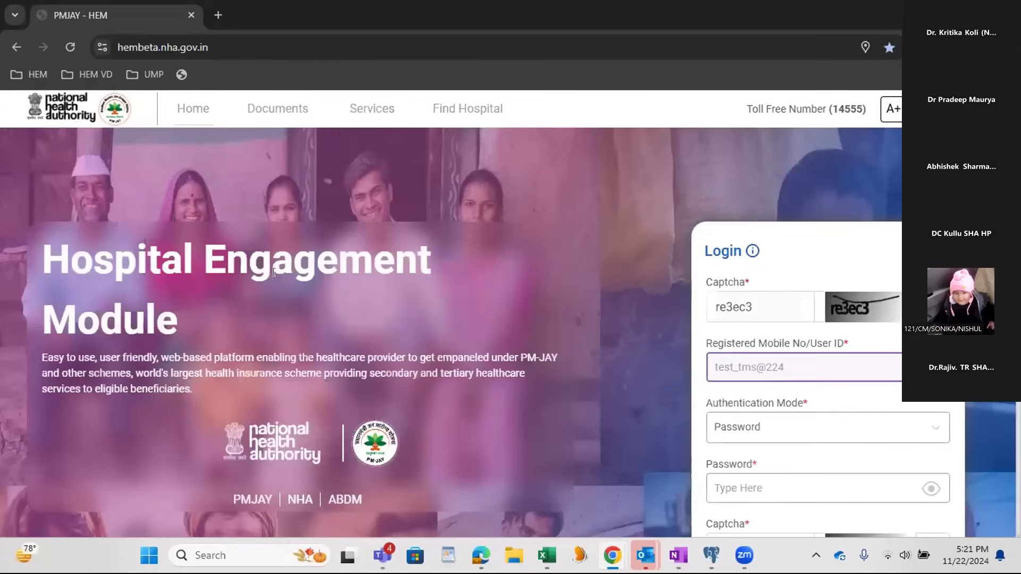
key("alt+Tab")
key("alt+Tab")
left_click(737, 487)
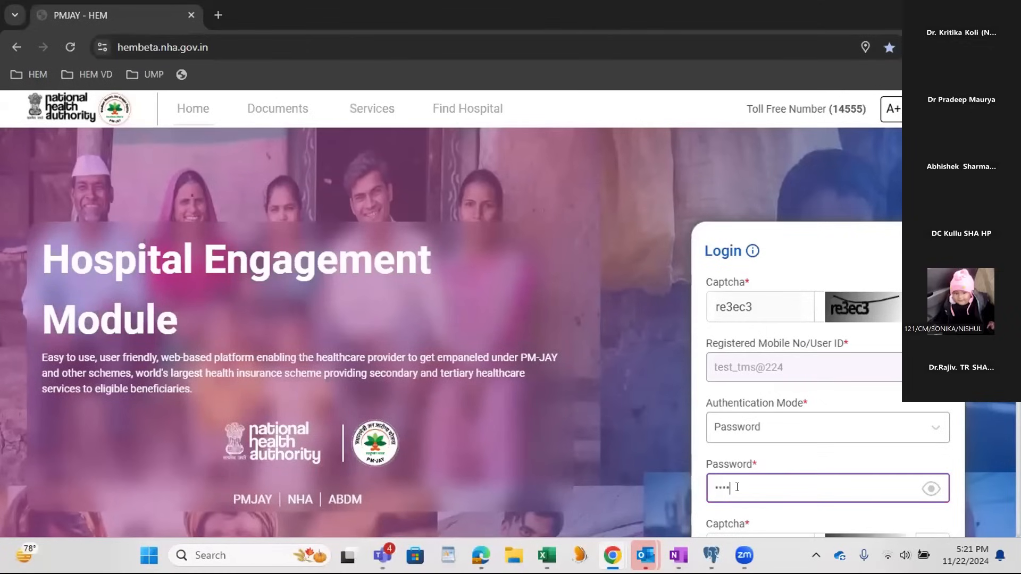
key("Tab")
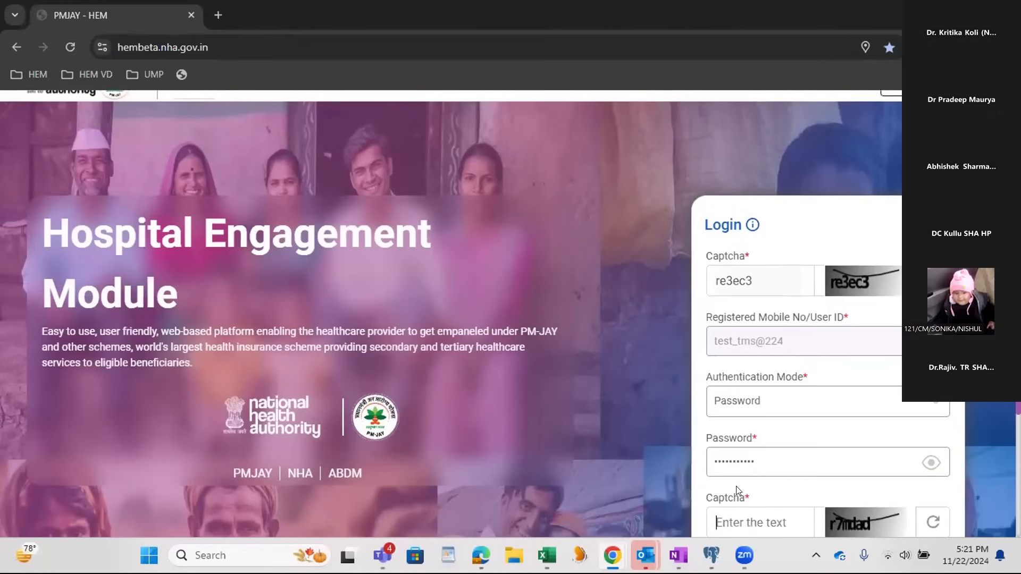
type("r7mdad")
scroll(672, 458, "down", 3)
left_click(794, 445)
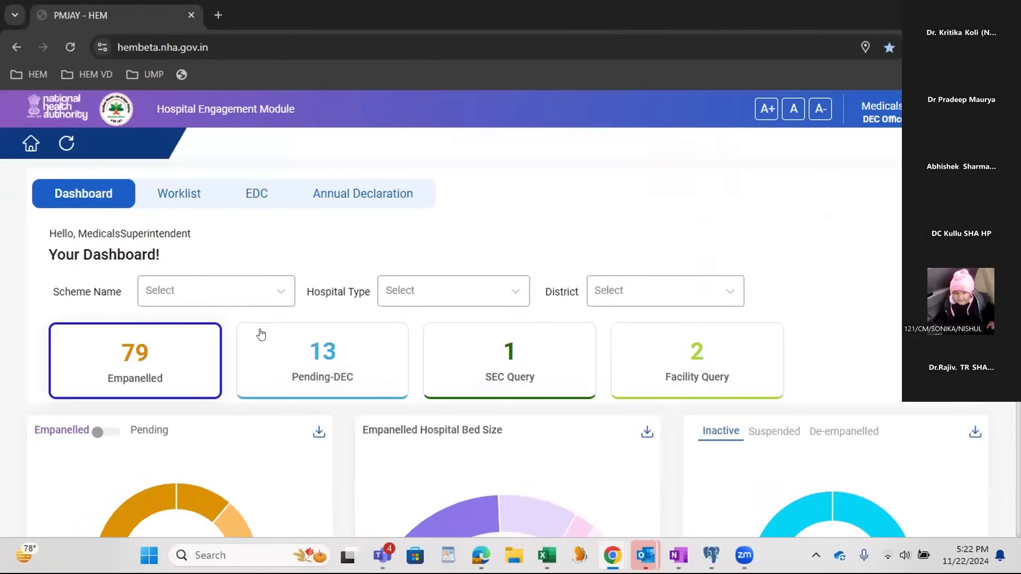
Step: Show the Pending-DEC applications in the Worklist and open the CYBER HOSPITAL application submitted on 27-09-2024
scroll(268, 372, "down", 3)
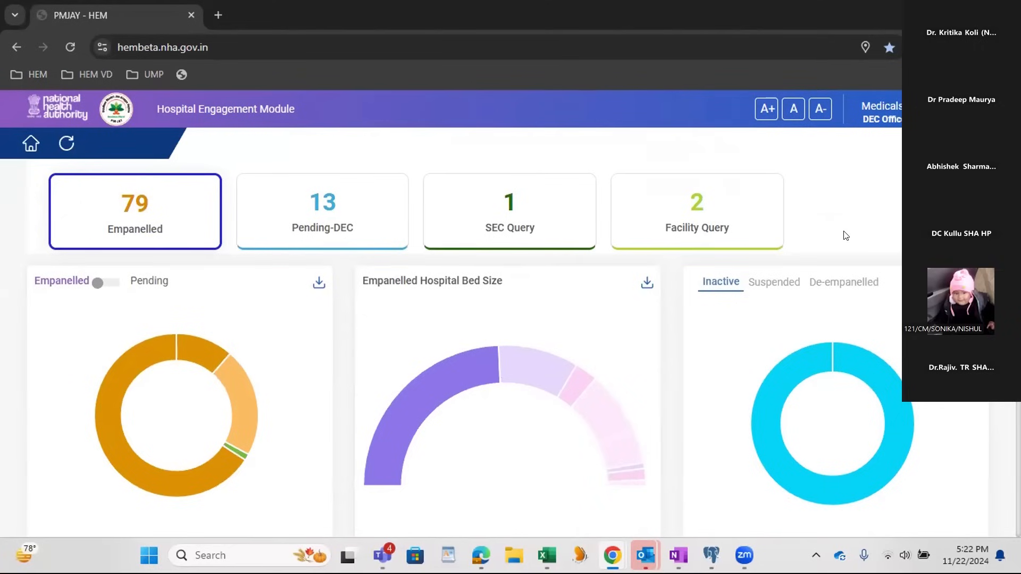
scroll(840, 244, "down", 7)
scroll(838, 257, "down", 9)
scroll(865, 319, "up", 15)
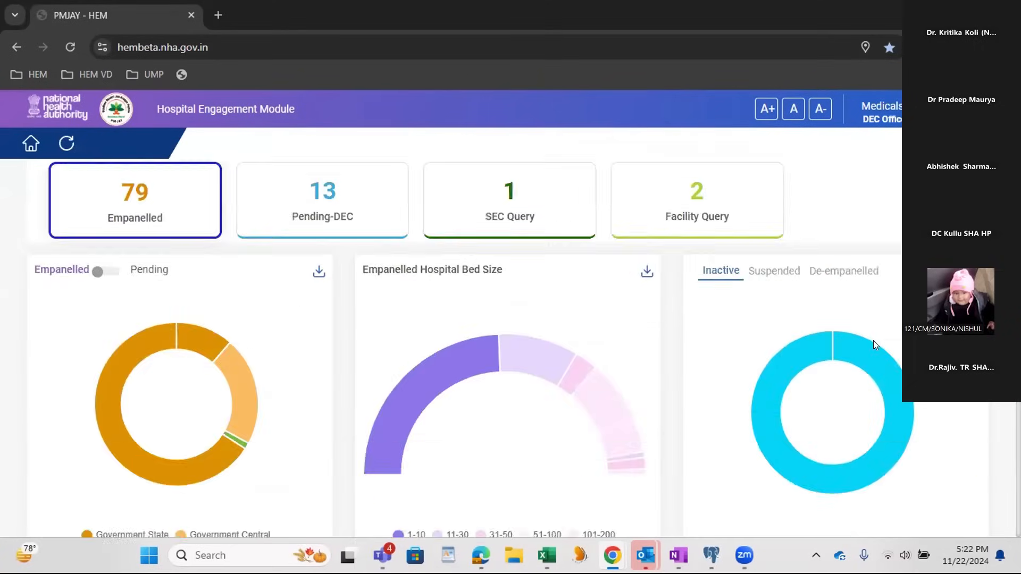
scroll(873, 341, "up", 3)
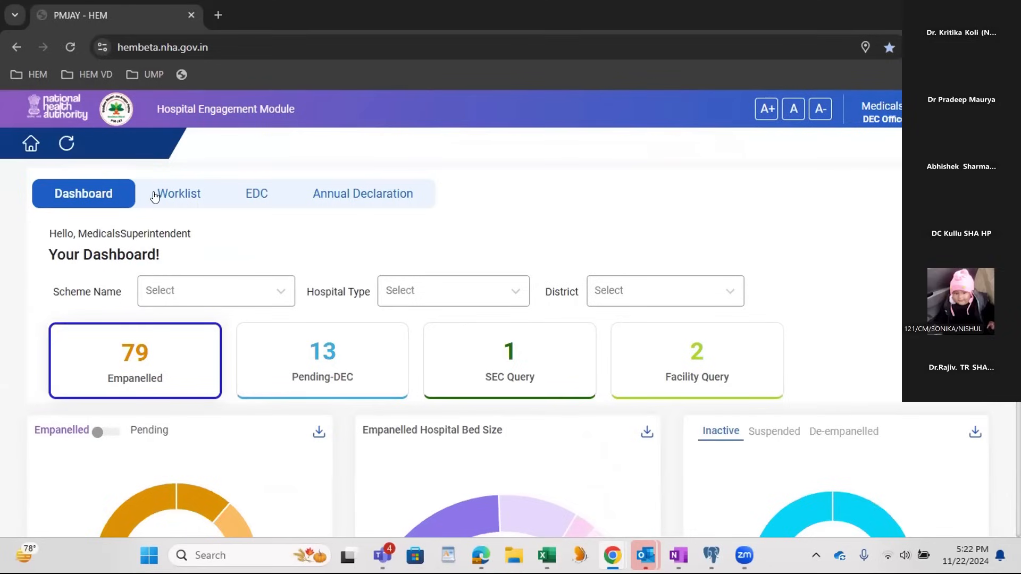
left_click(172, 197)
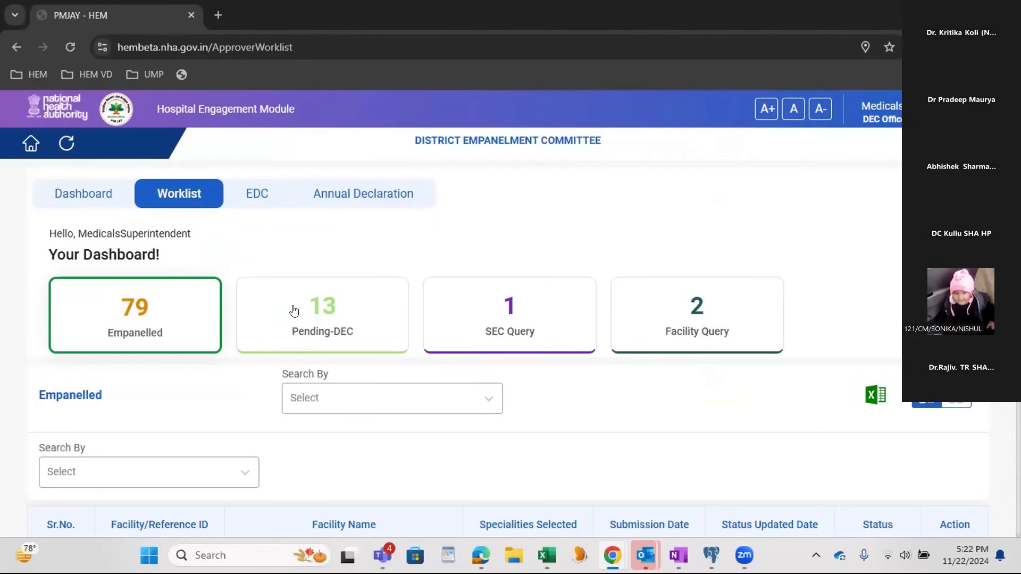
left_click(330, 310)
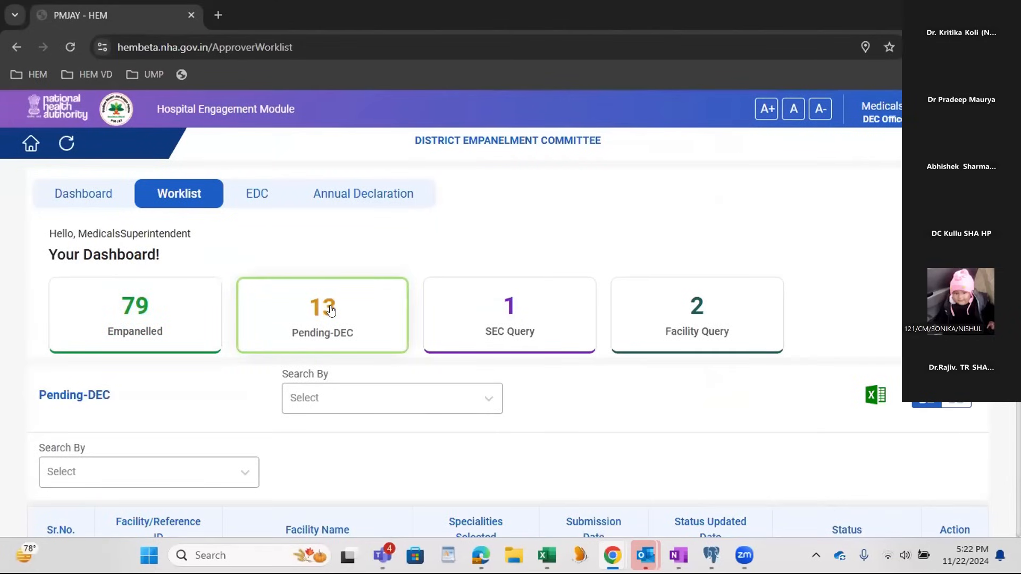
scroll(330, 307, "down", 3)
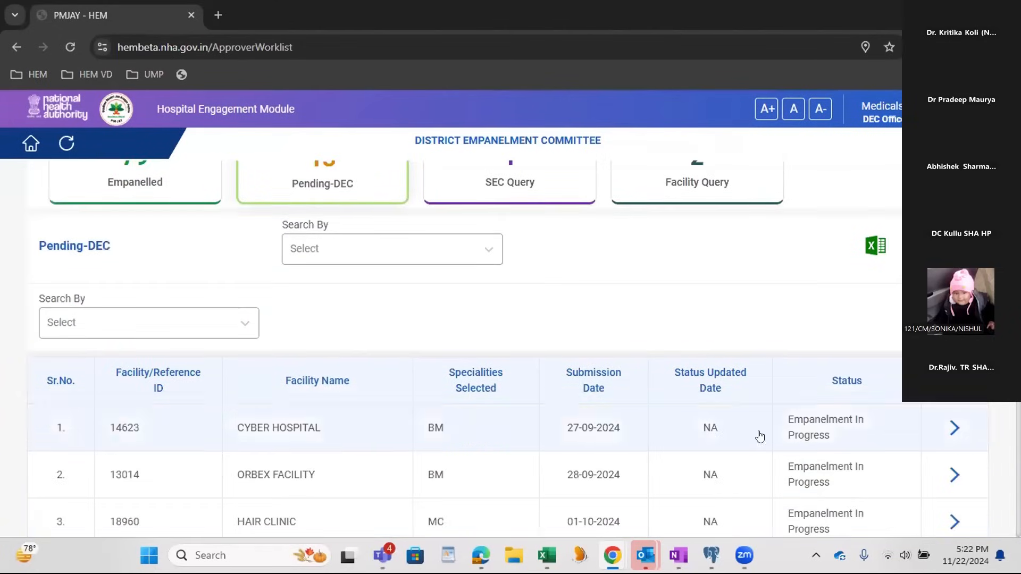
left_click_drag(760, 436, 103, 438)
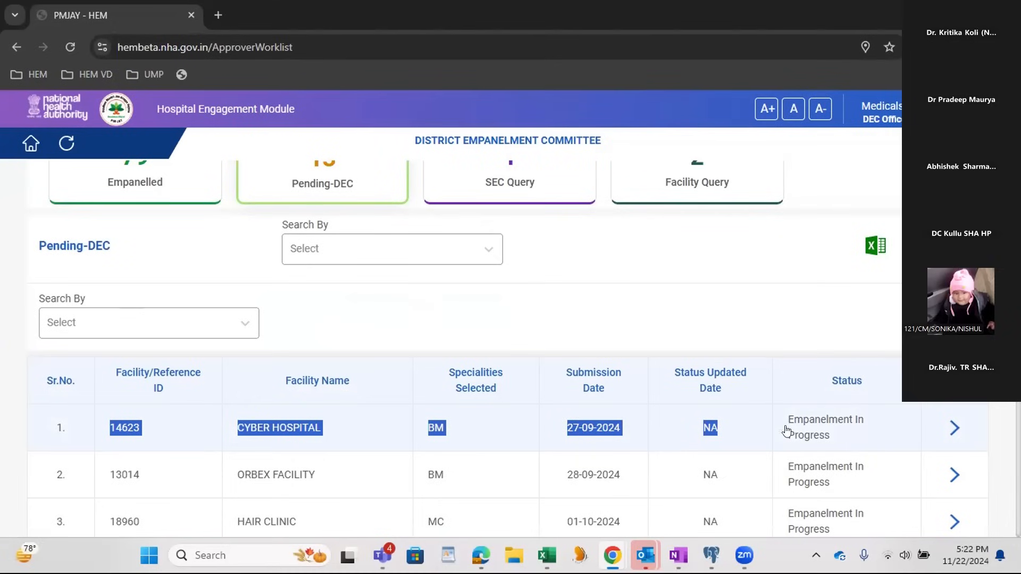
left_click(954, 430)
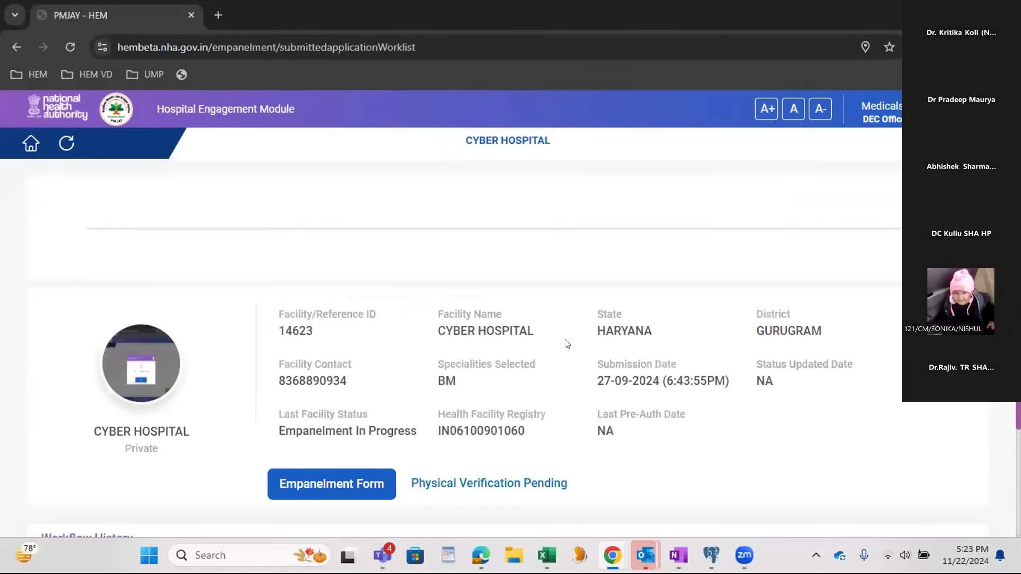
Step: Refresh the CYBER HOSPITAL application and examine its facility details, physical verification status and Workflow History
scroll(566, 344, "down", 3)
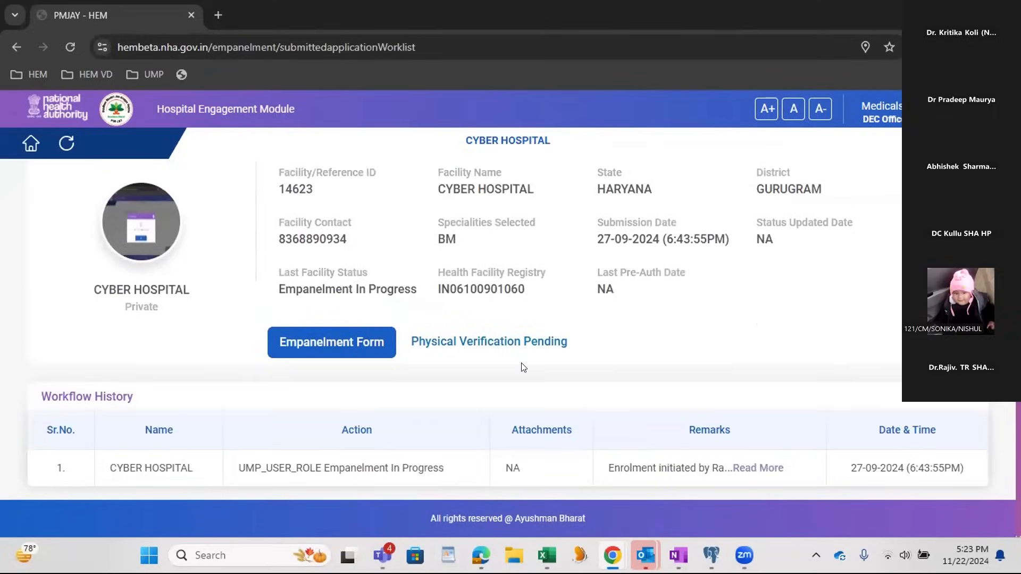
scroll(521, 368, "up", 2)
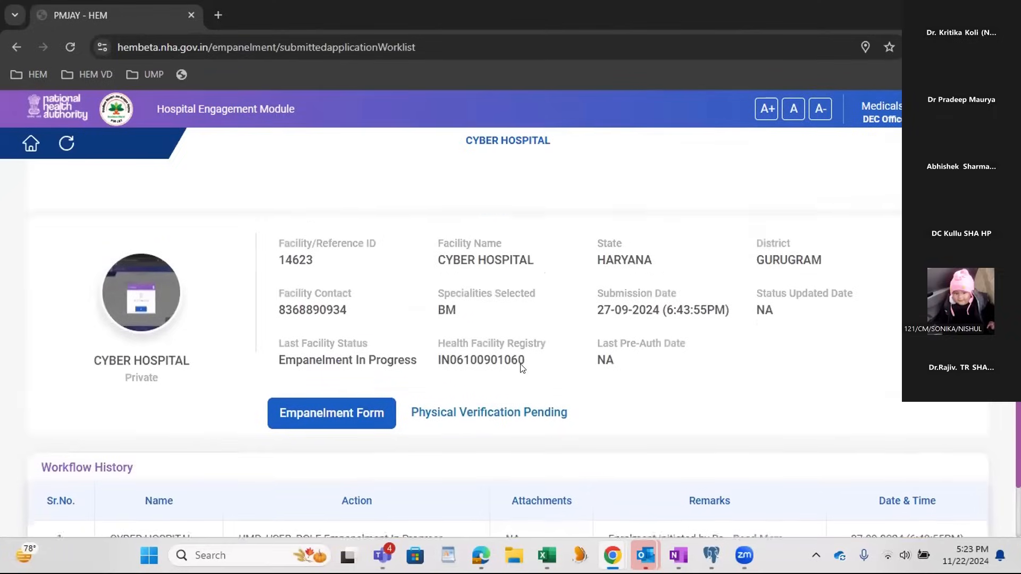
left_click(63, 139)
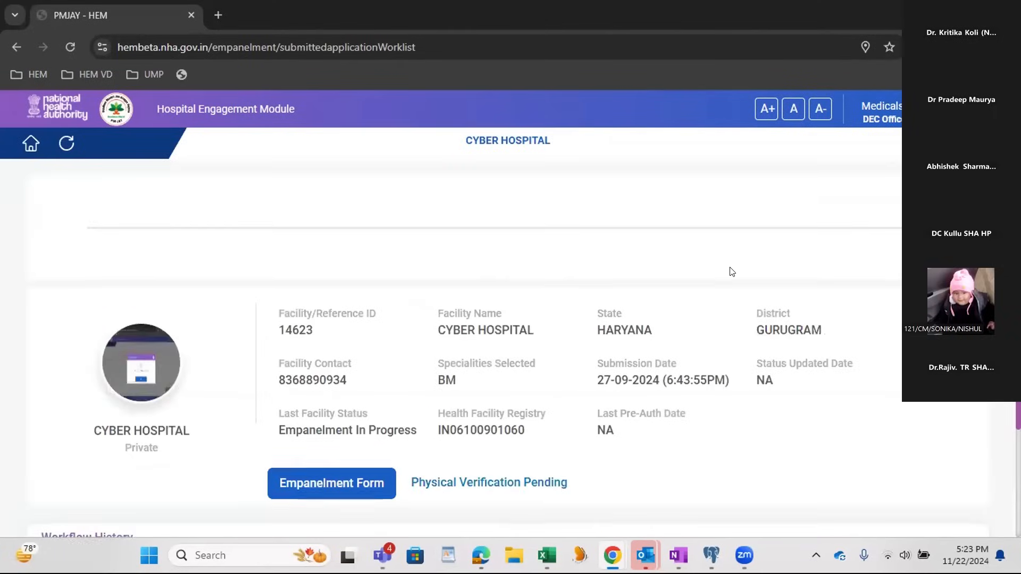
scroll(731, 271, "down", 2)
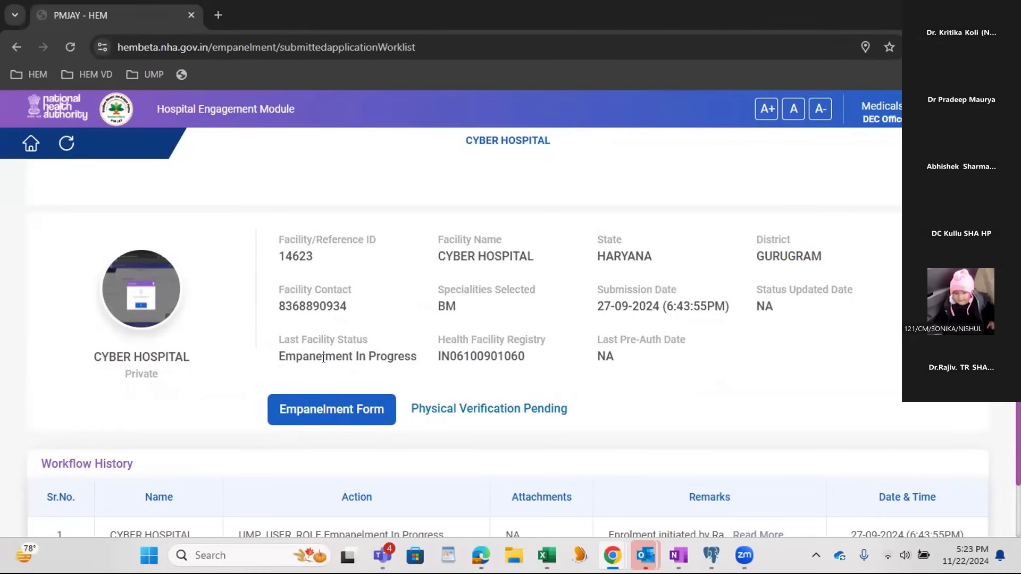
scroll(410, 398, "down", 1)
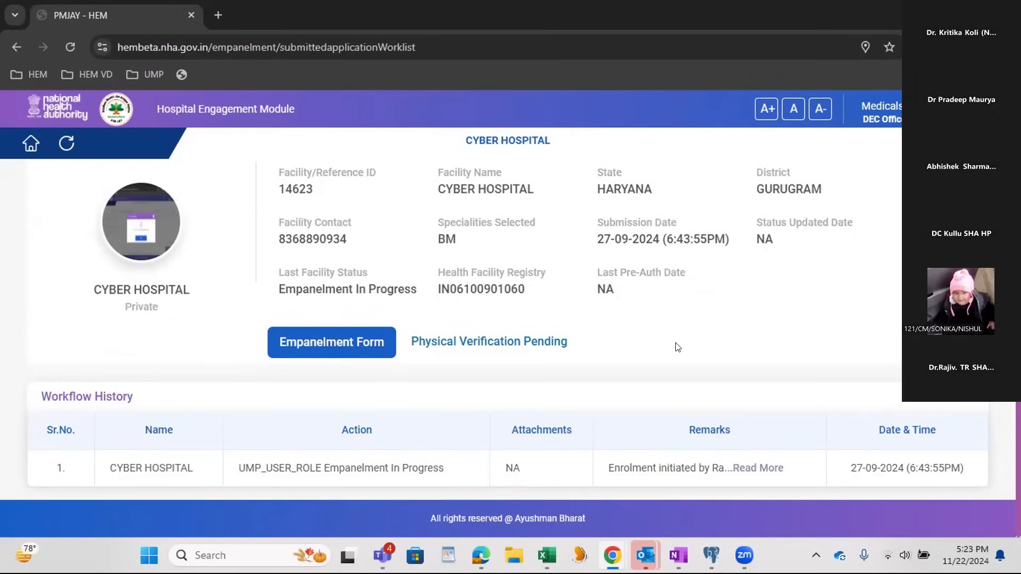
scroll(677, 346, "up", 3)
scroll(678, 346, "down", 3)
Step: Return to the Worklist's Pending-DEC applications and open the CYBER HOSPITAL application submitted on 22-11-2024 from page 2
left_click(31, 150)
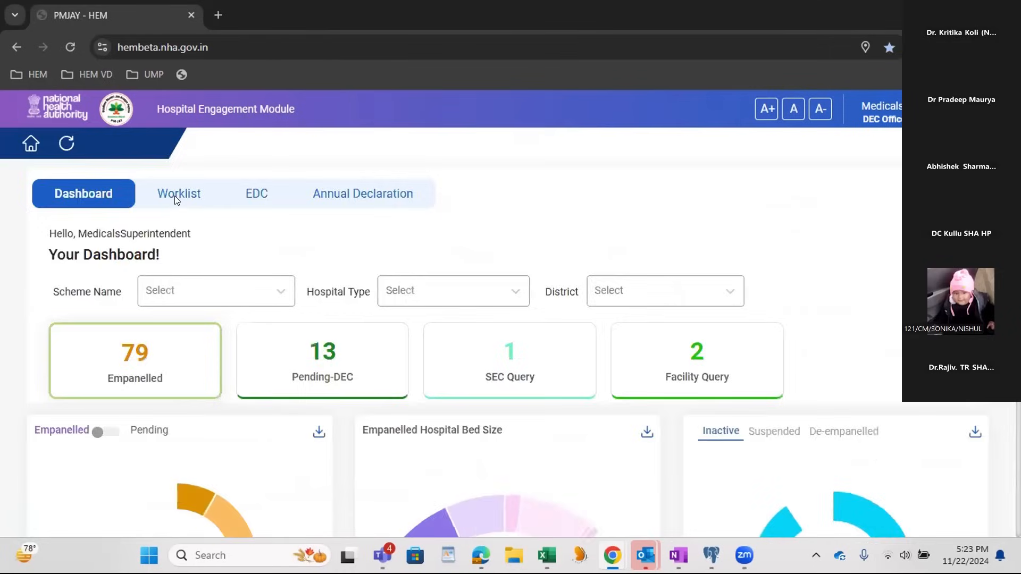
left_click(175, 197)
left_click(322, 331)
scroll(323, 333, "down", 1)
scroll(324, 332, "down", 9)
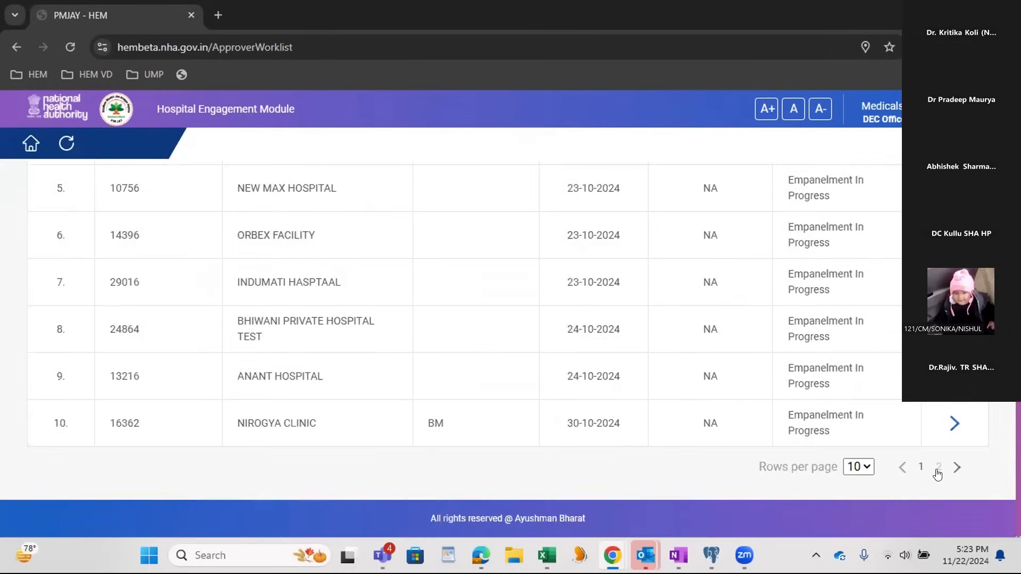
left_click(937, 468)
left_click_drag(335, 427, 109, 428)
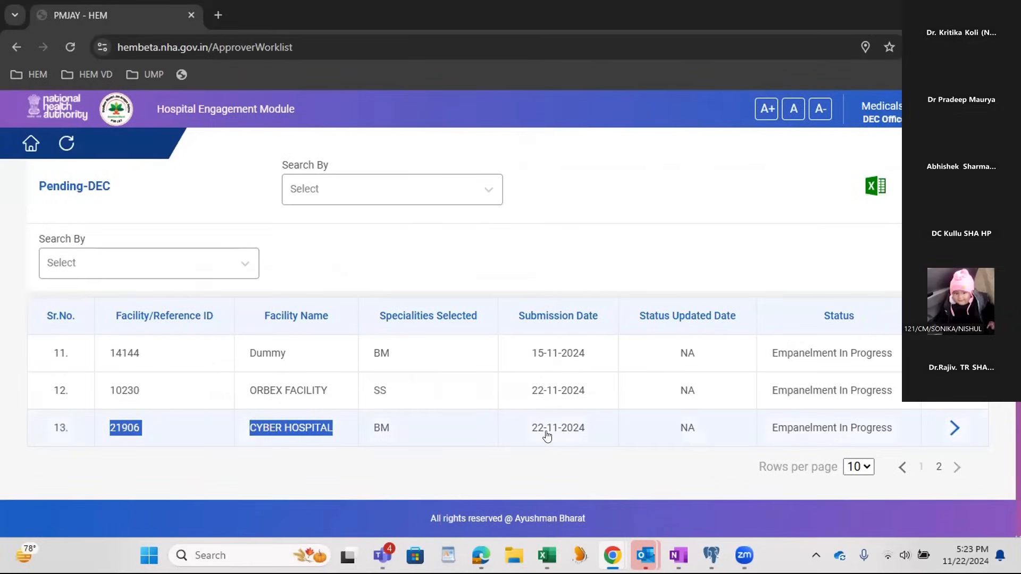
left_click(291, 431)
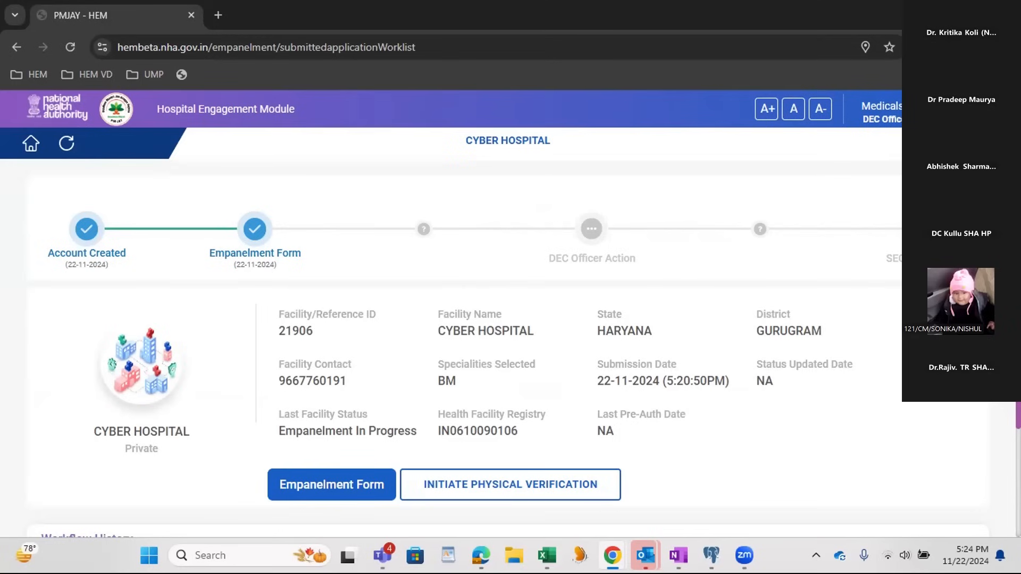
Step: Examine the action recorded in the Workflow History of the CYBER HOSPITAL application
scroll(805, 412, "down", 3)
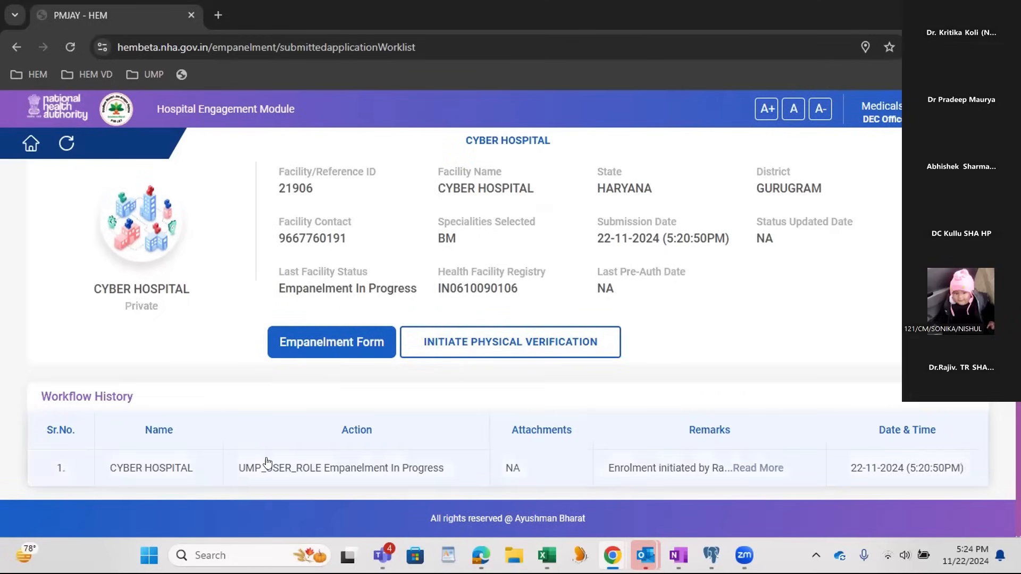
left_click_drag(42, 395, 171, 407)
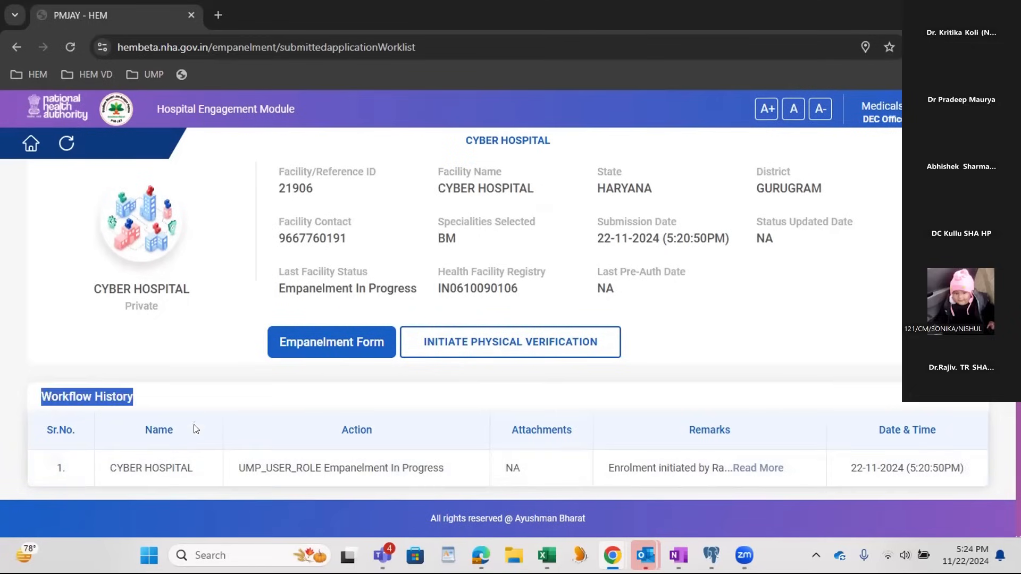
left_click_drag(233, 476, 437, 472)
left_click(451, 470)
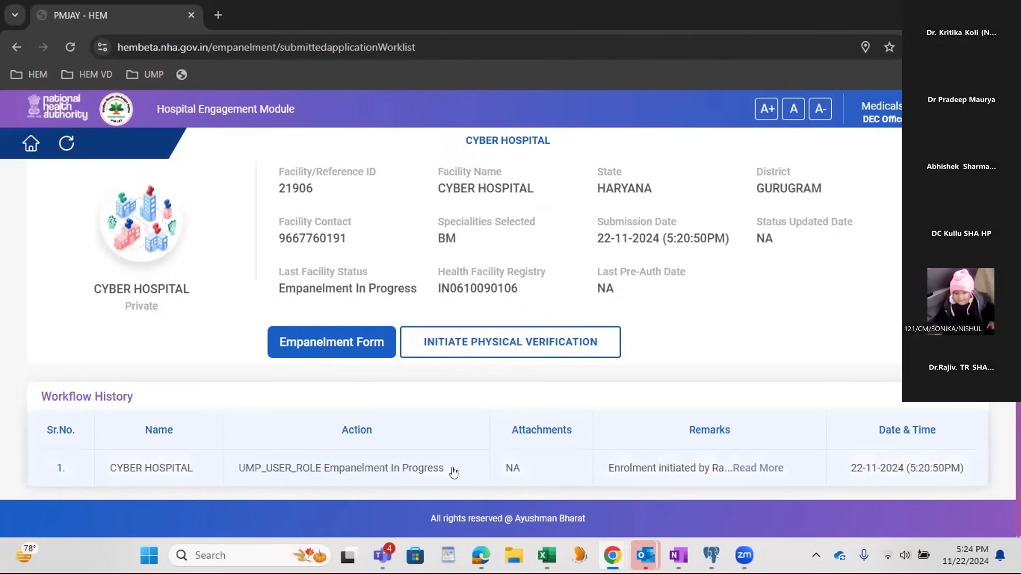
left_click_drag(441, 472, 330, 473)
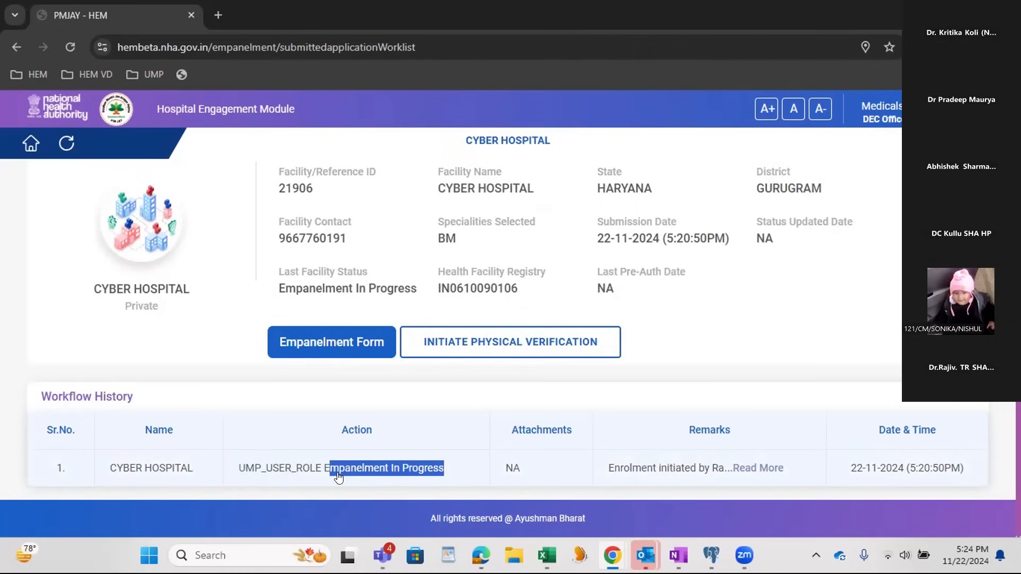
Step: Open CYBER HOSPITAL's submitted Empanelment Form and check its Basic Information section
left_click(354, 343)
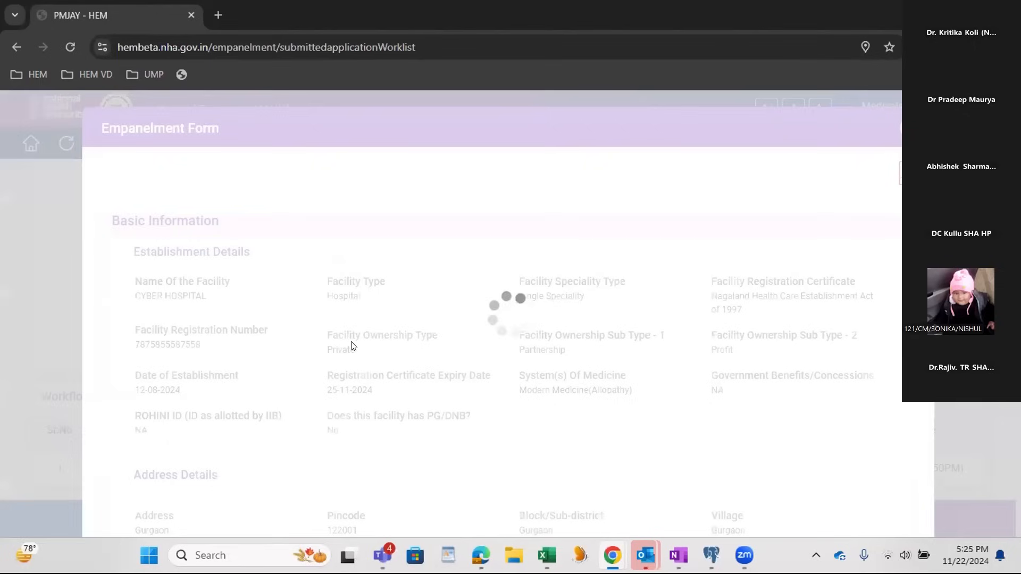
scroll(389, 332, "down", 1)
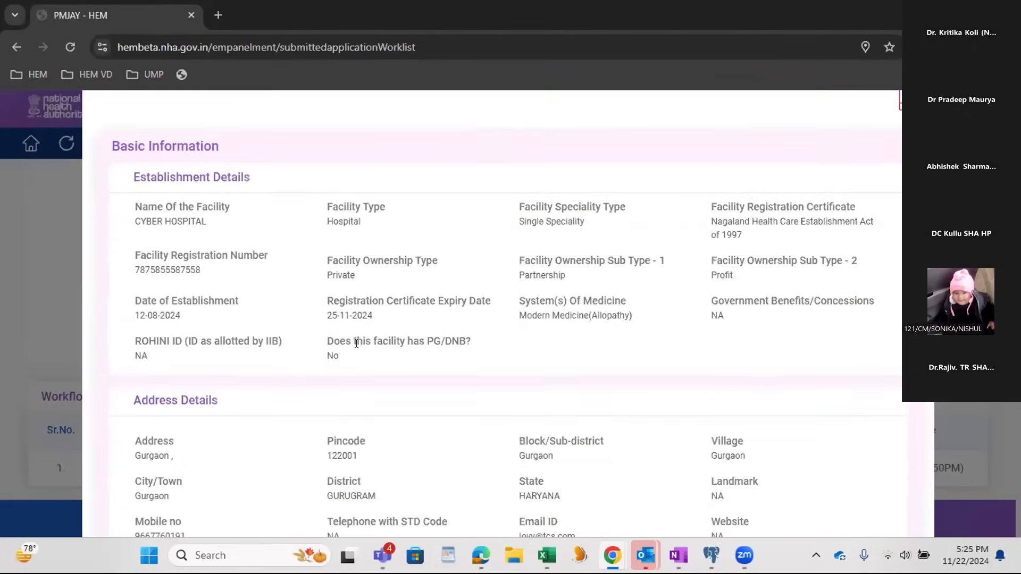
scroll(792, 210, "up", 1)
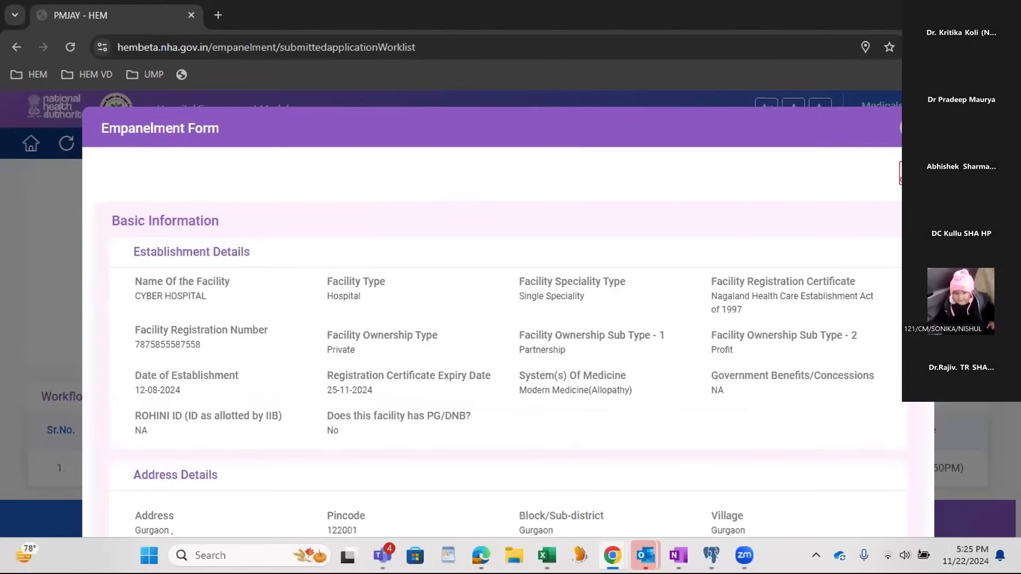
Step: Examine the scheme, specialities and general services in the submitted Empanelment Form and close the form
scroll(704, 249, "down", 5)
scroll(703, 249, "down", 17)
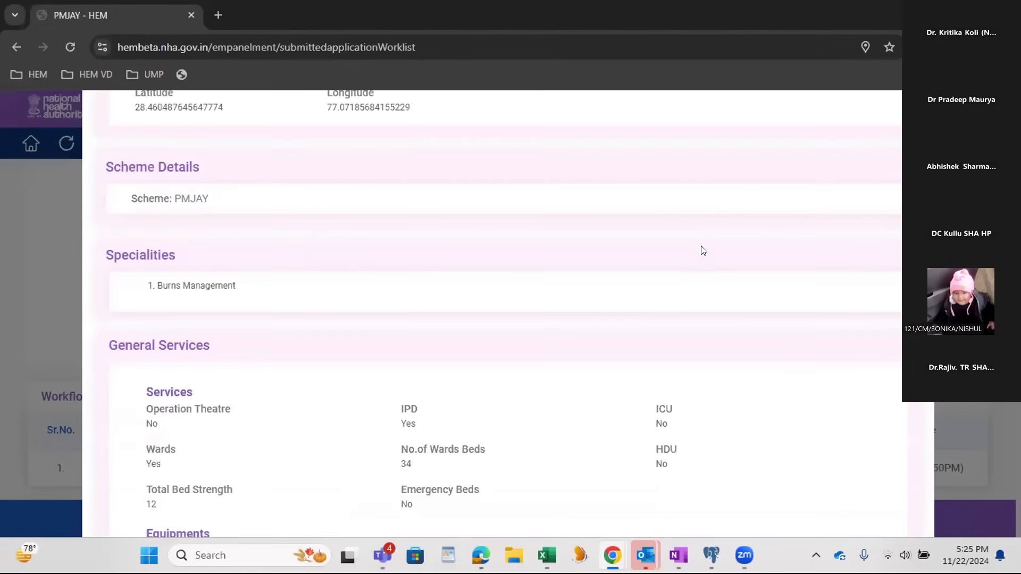
scroll(703, 250, "down", 16)
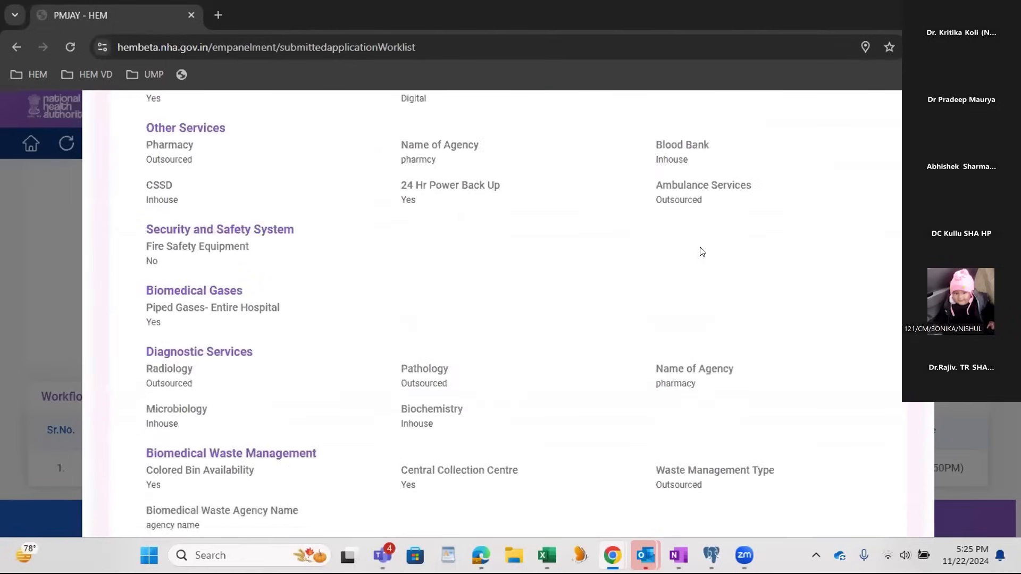
scroll(865, 258, "down", 7)
left_click_drag(915, 301, 998, 406)
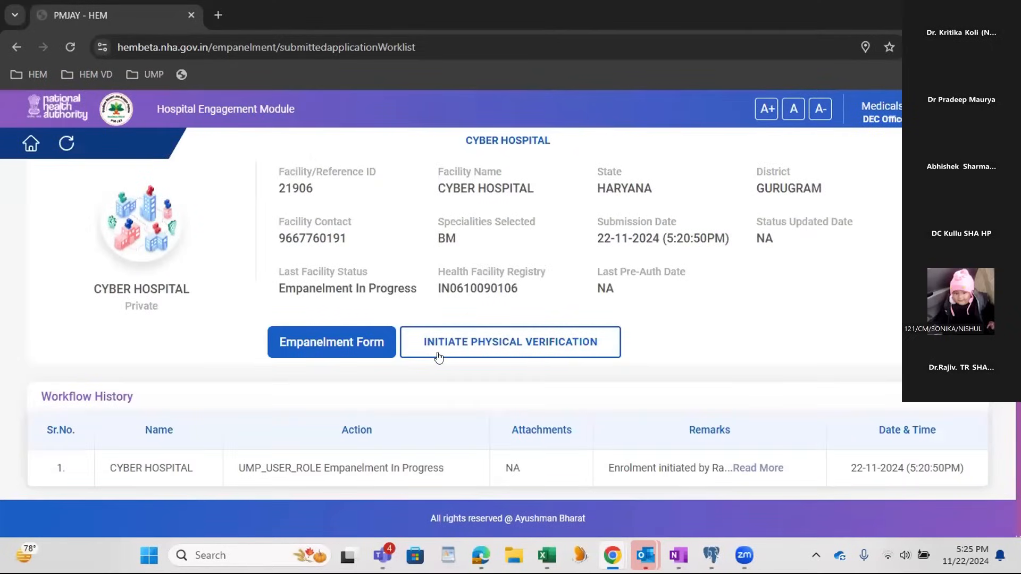
Step: Initiate physical verification for CYBER HOSPITAL with Empanelment TPA as the verification authority and the first listed physical verifier assigned
left_click(474, 352)
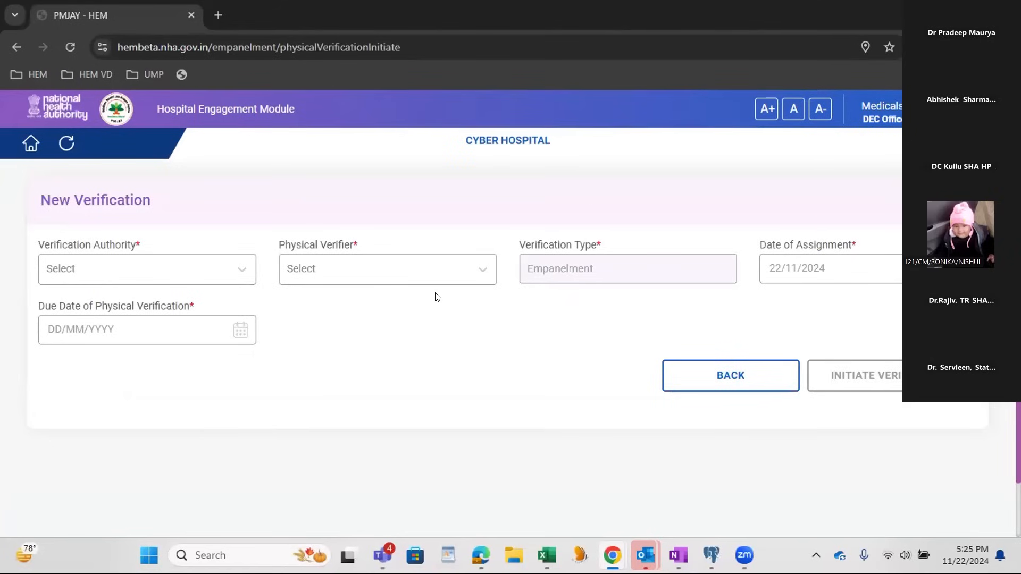
left_click(197, 274)
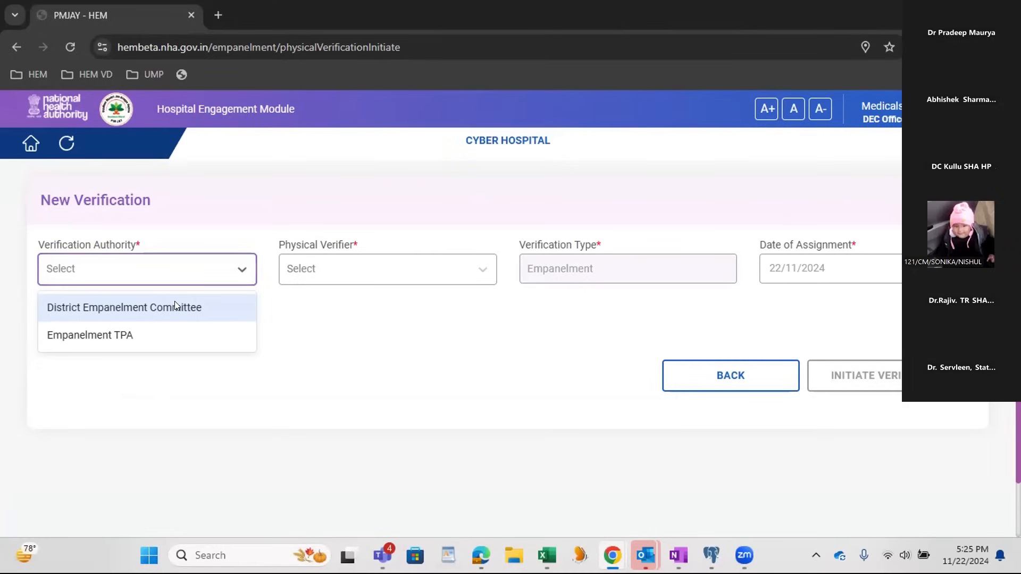
left_click(170, 338)
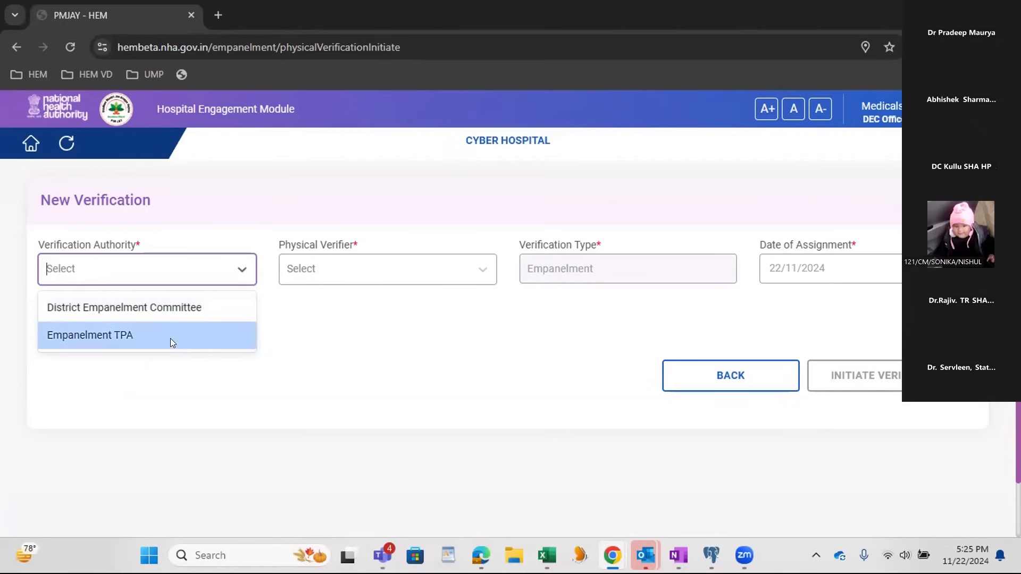
left_click(337, 274)
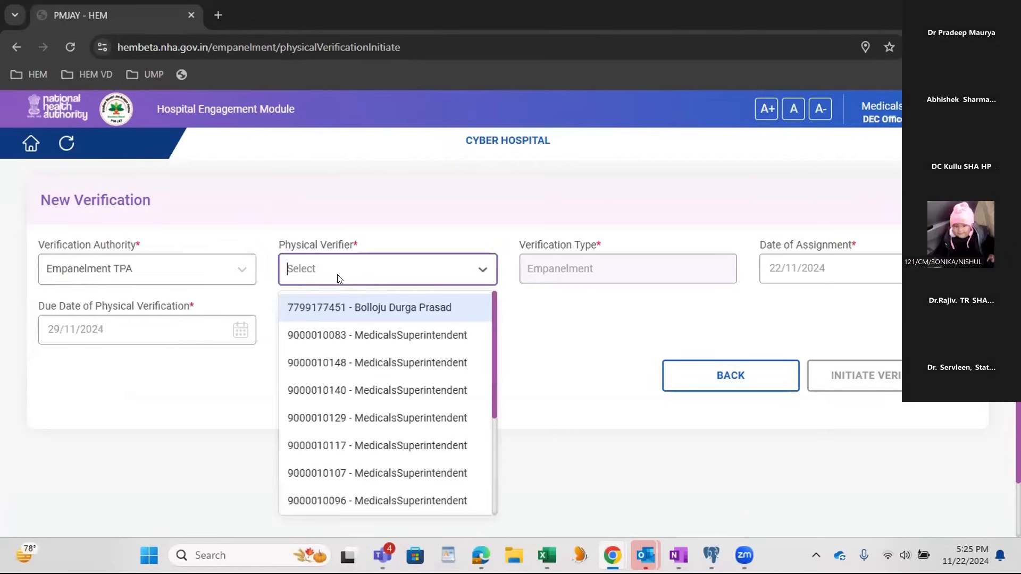
left_click(361, 309)
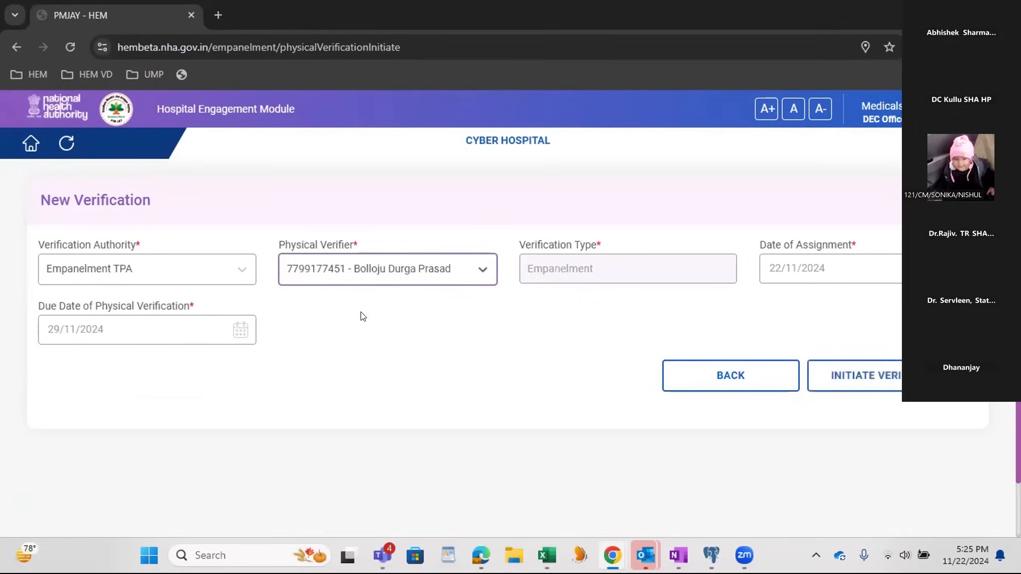
left_click(806, 269)
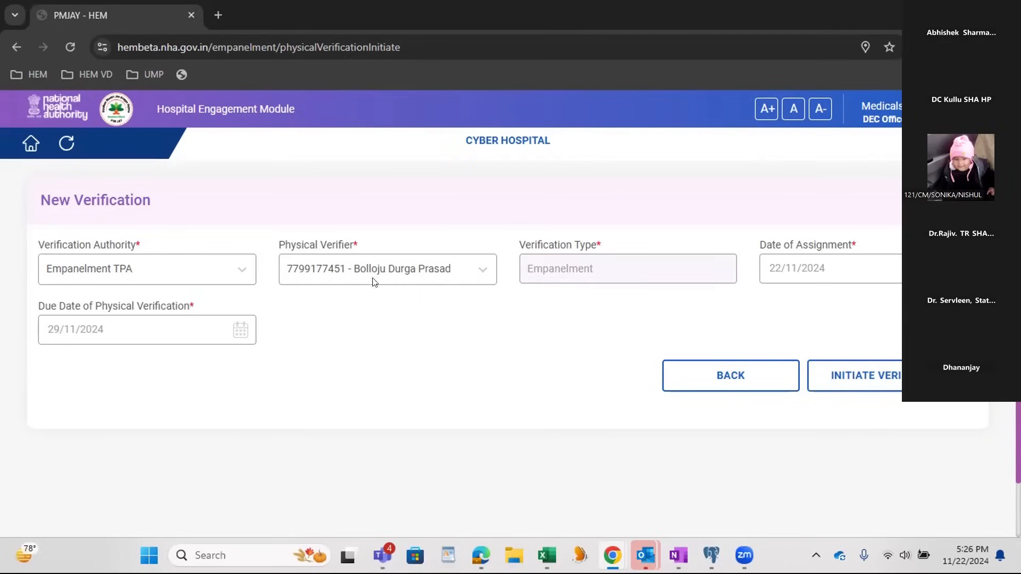
left_click(870, 380)
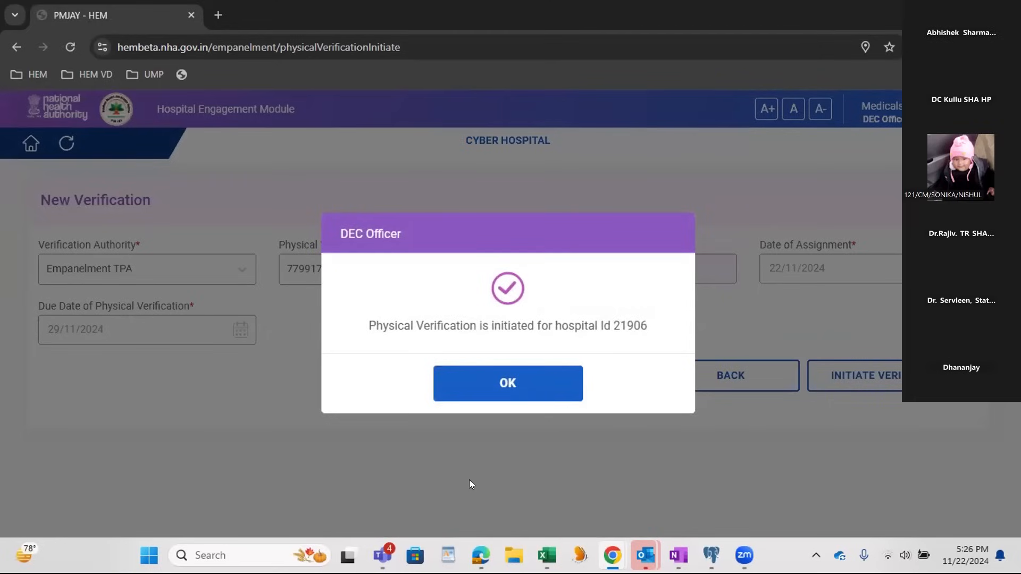
left_click(500, 388)
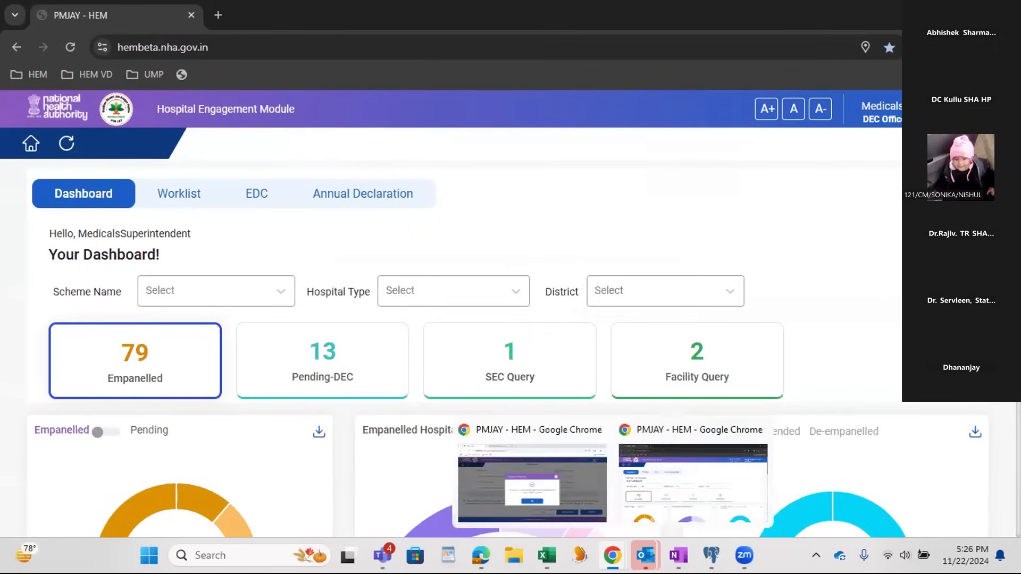
Step: Open a new incognito browser window and load the AWS Staging bookmark from the HEM folder
right_click(612, 555)
left_click(601, 446)
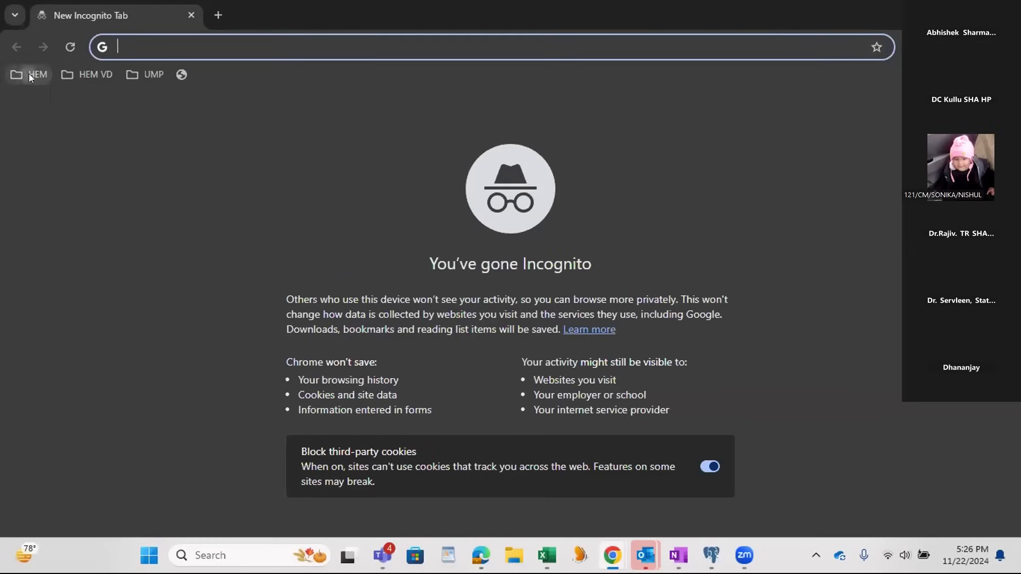
left_click(29, 73)
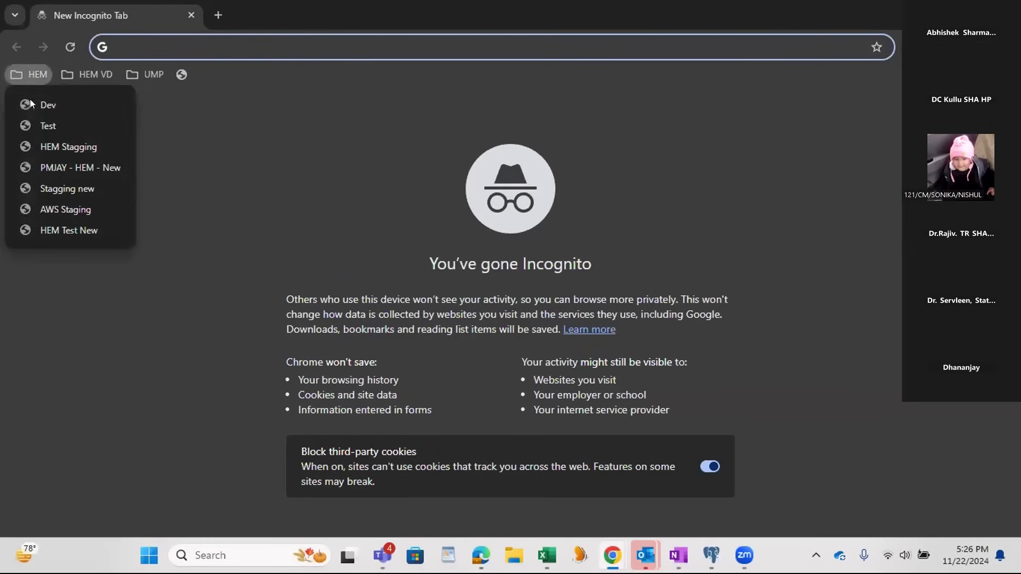
left_click(61, 209)
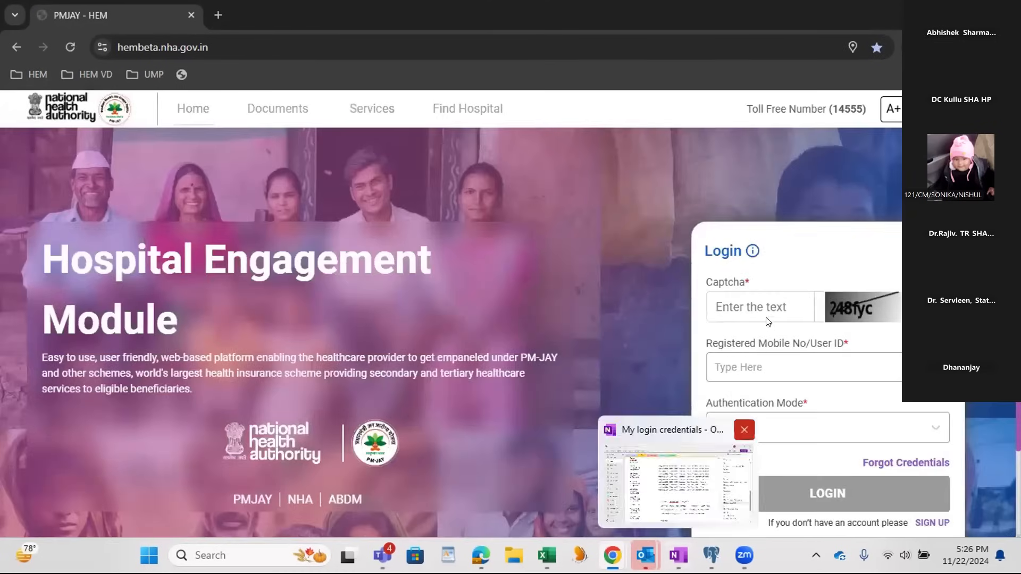
Step: Enter the first captcha shown on the Hospital Engagement Module login form
left_click(764, 305)
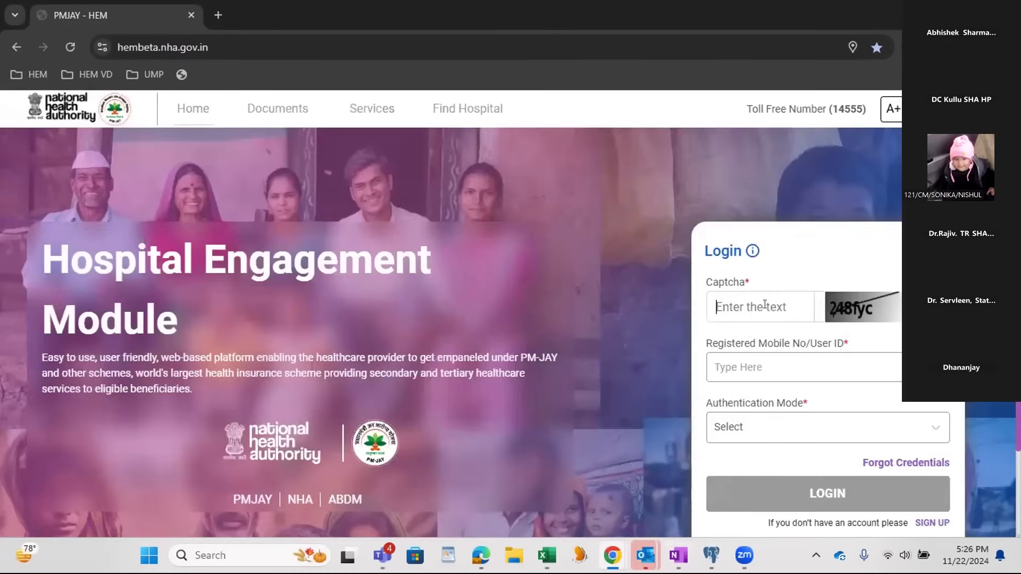
type("248fyc")
key("Tab")
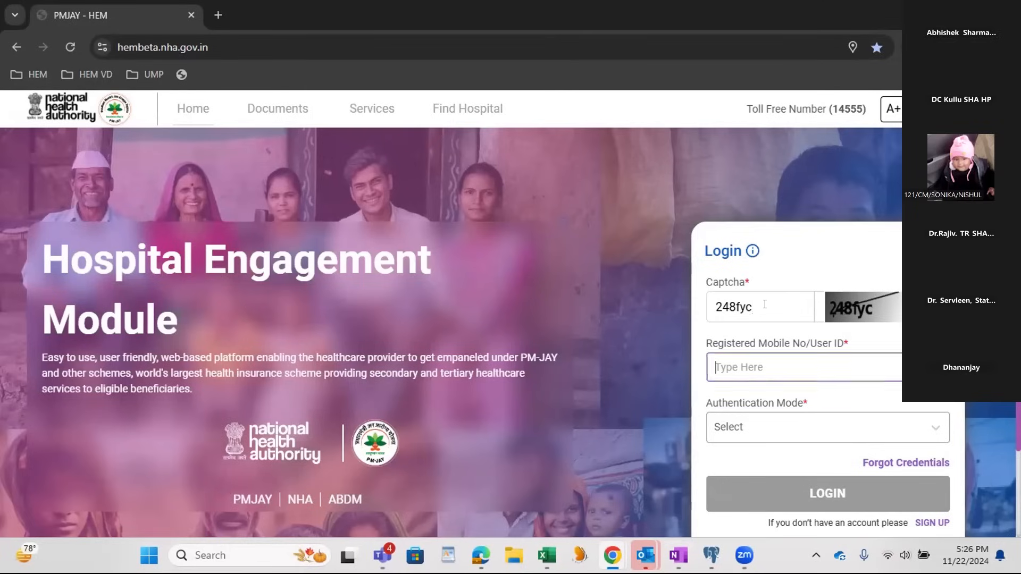
Step: Copy the PV Login user ID from OneNote's My login credentials page into the login form's Registered Mobile No/User ID field
mouse_move(747, 257)
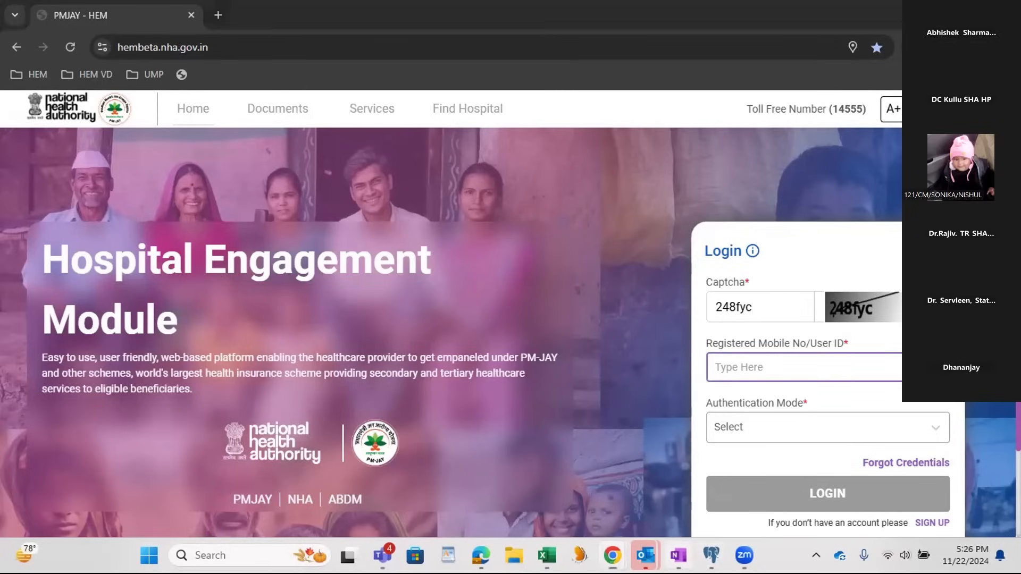
key("alt+Tab")
scroll(460, 356, "down", 2)
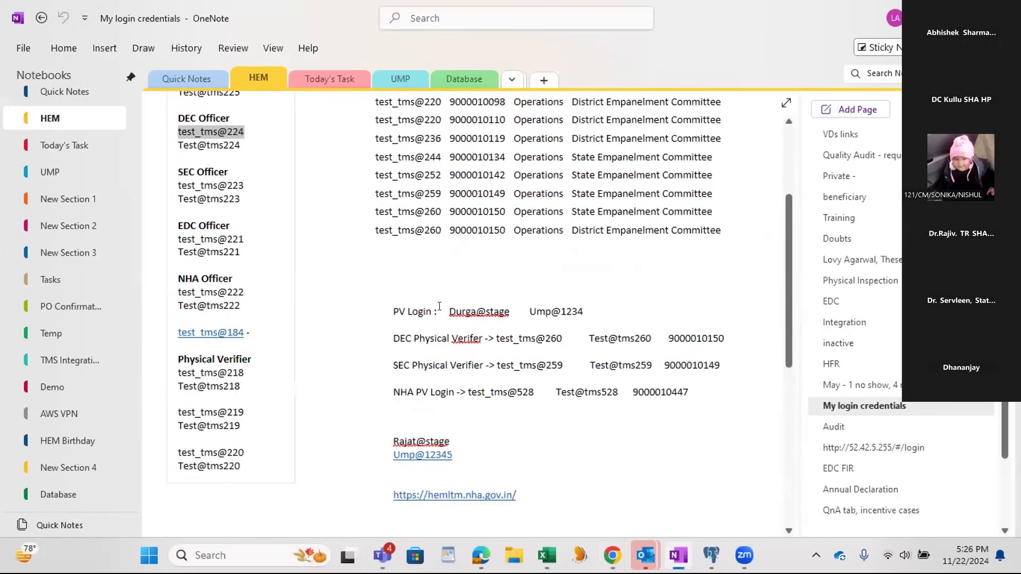
left_click_drag(449, 312, 509, 316)
key("ctrl+c")
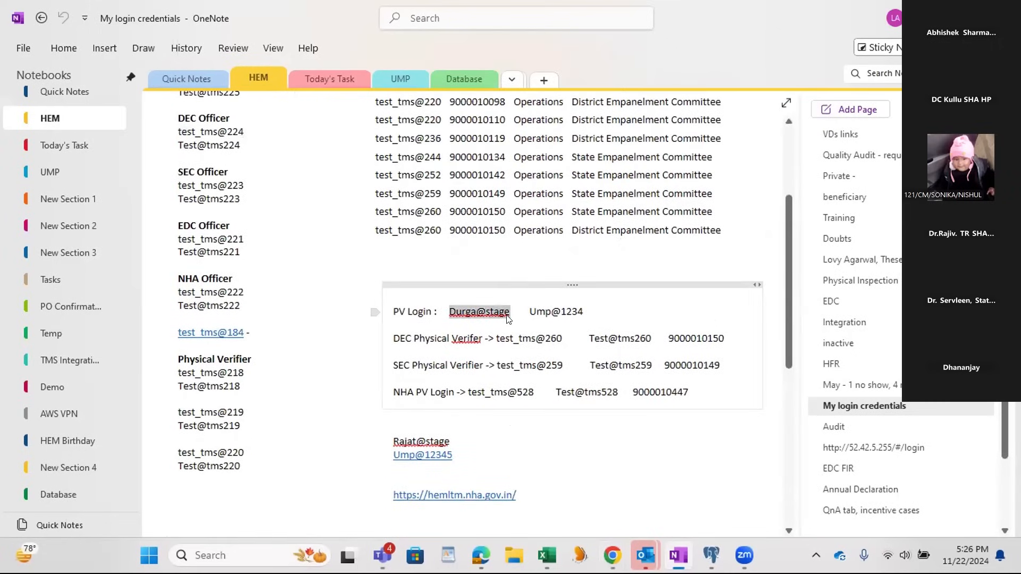
key("alt+Tab")
key("ctrl+v")
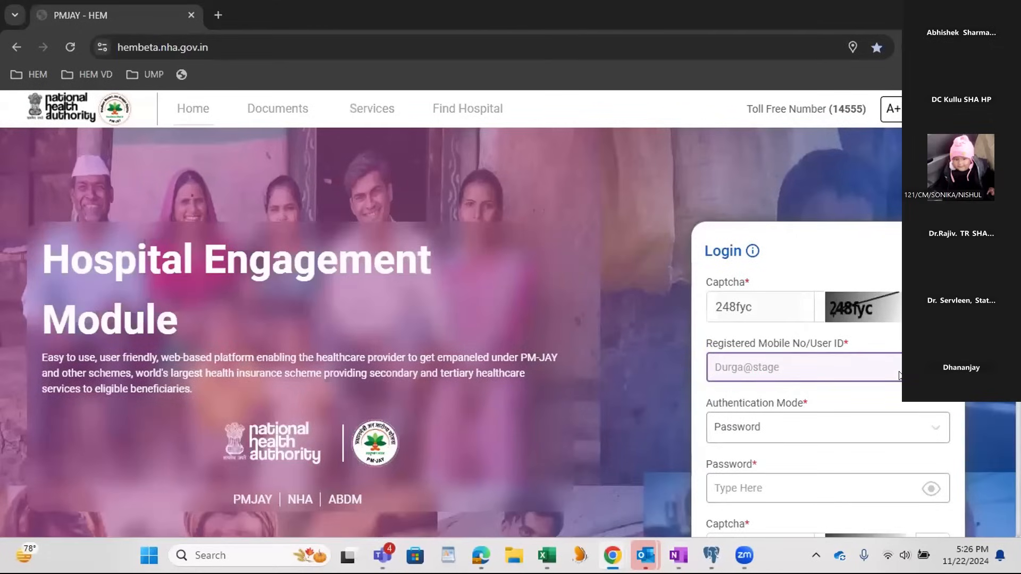
Step: Copy the PV Login password from the OneNote credentials page and enter the second captcha on the login form
key("alt+Tab")
left_click_drag(526, 308, 580, 312)
key("ctrl+c")
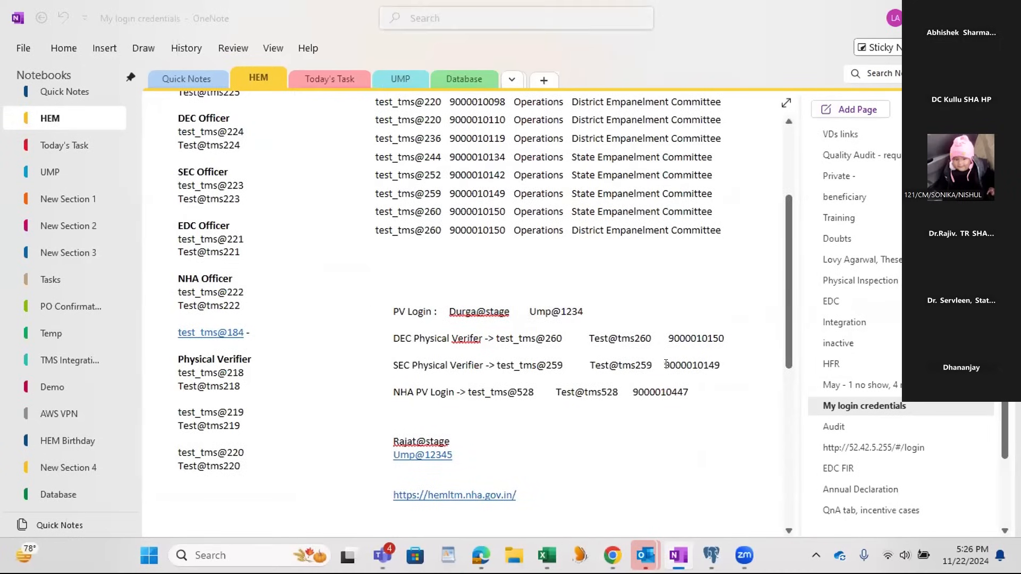
key("alt+Tab")
left_click(774, 340)
left_click(748, 400)
type("8w5r3h")
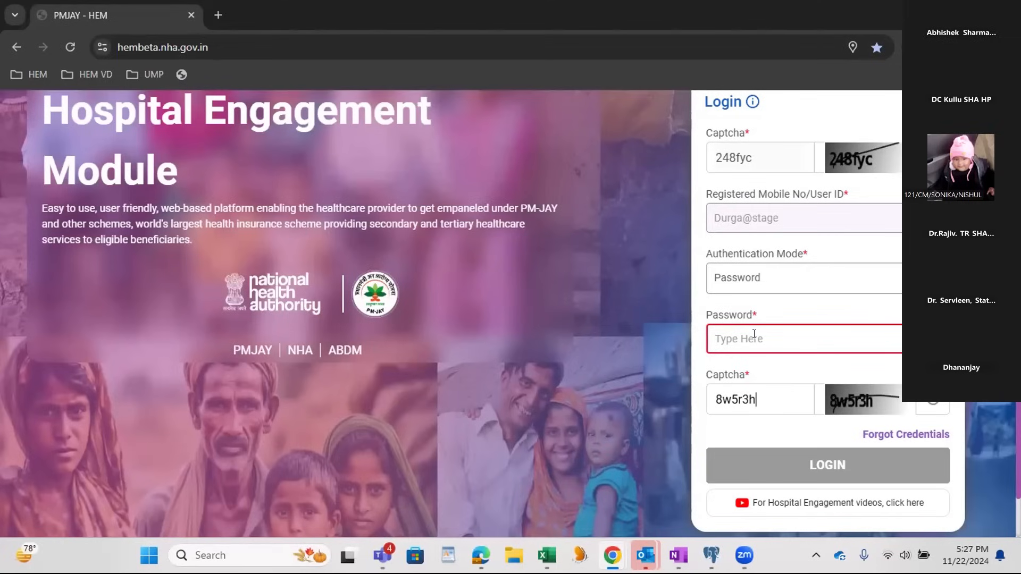
Step: Enter the account password and log in as the physical verifier
left_click(754, 334)
key("alt+Tab")
key("alt+Tab")
type("***")
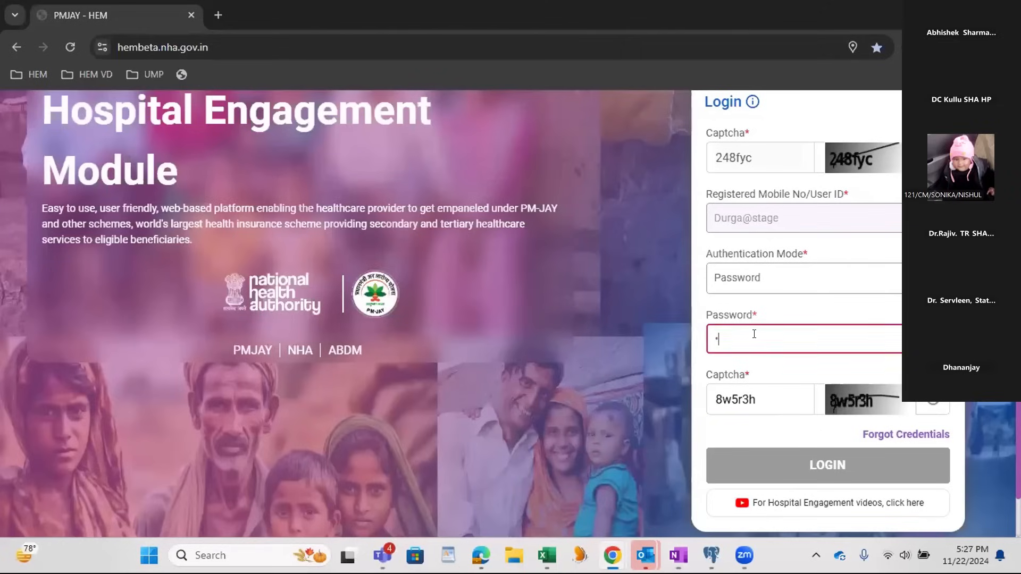
type("*****")
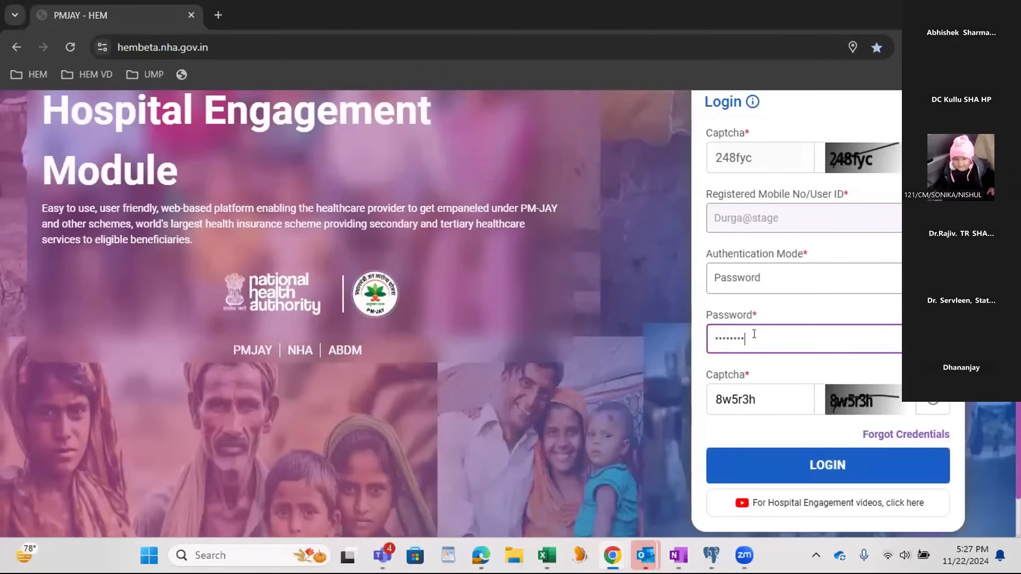
left_click(782, 462)
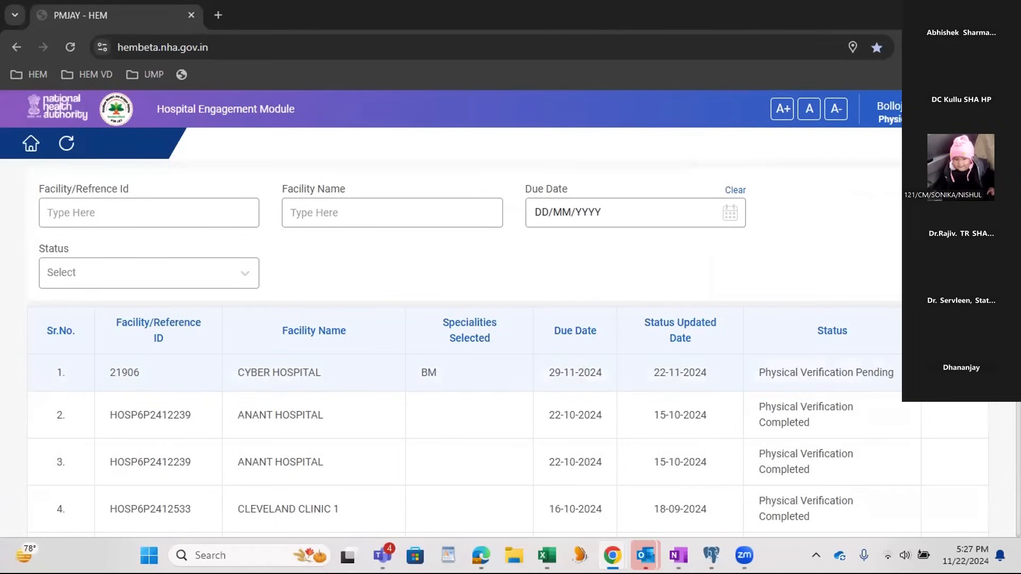
Step: Open CYBER HOSPITAL's pending physical verification and mark its establishment details as Valid in the Physical Verifier section
left_click(954, 373)
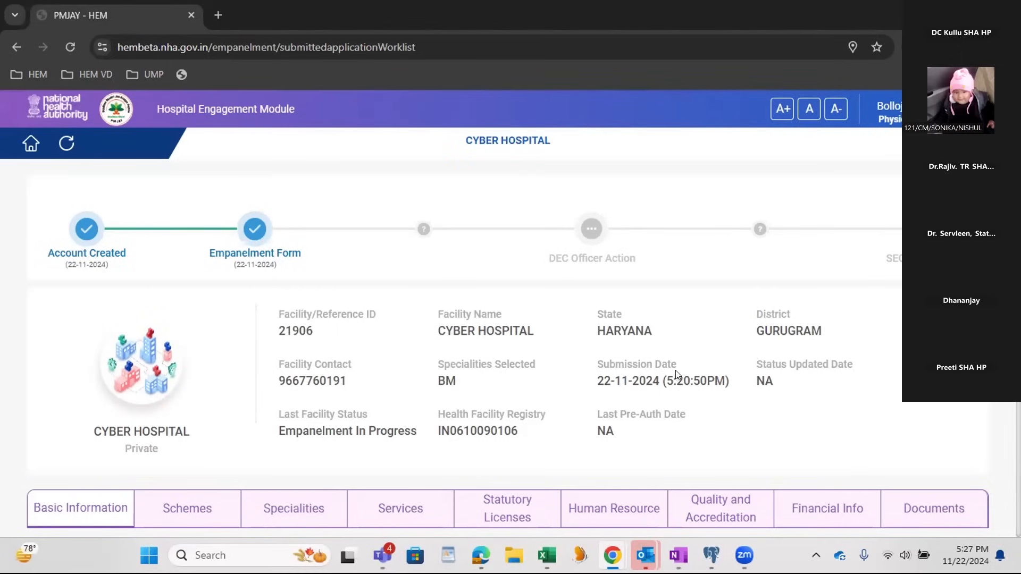
scroll(676, 374, "down", 7)
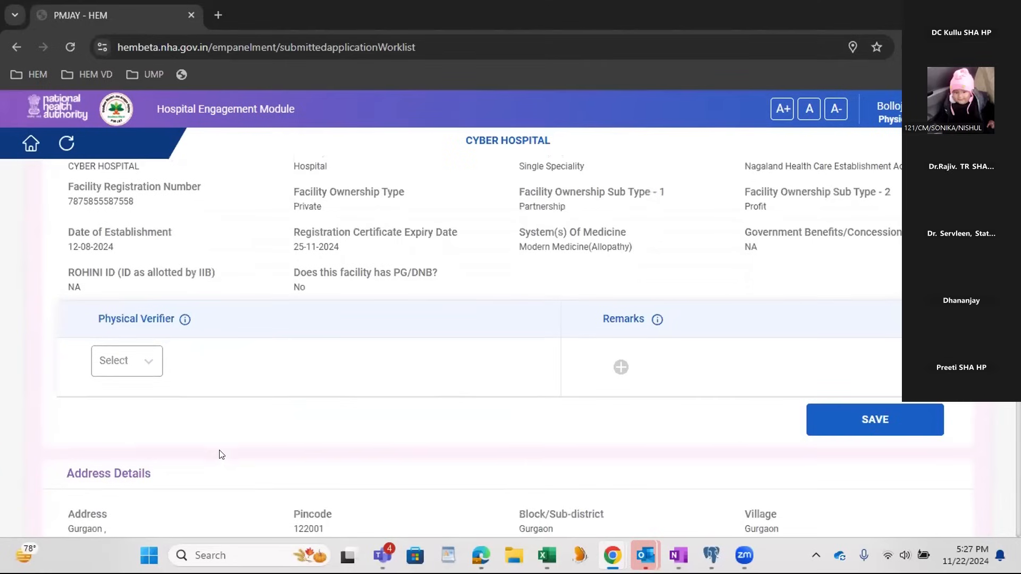
left_click_drag(95, 316, 223, 328)
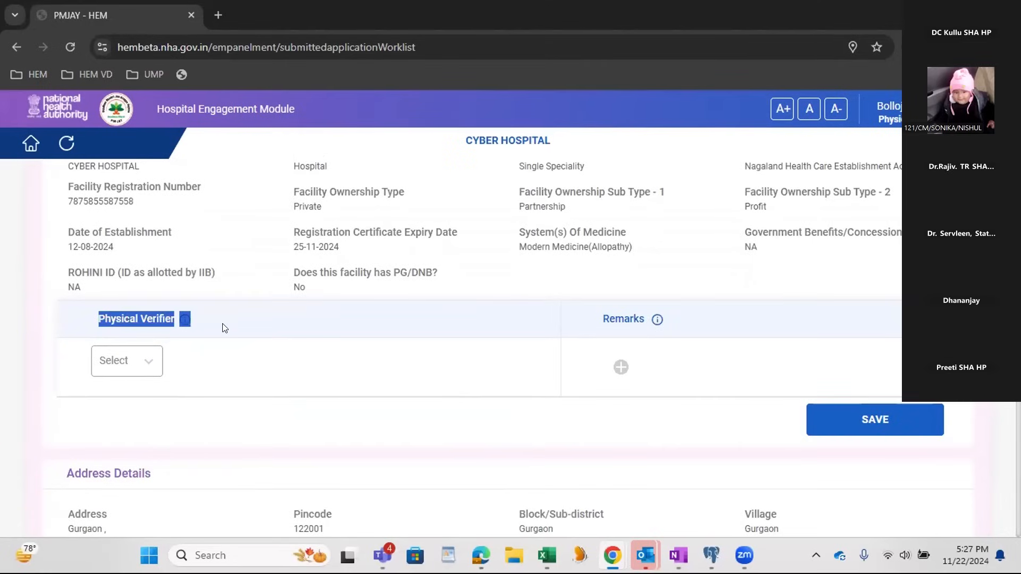
left_click(213, 325)
left_click(128, 364)
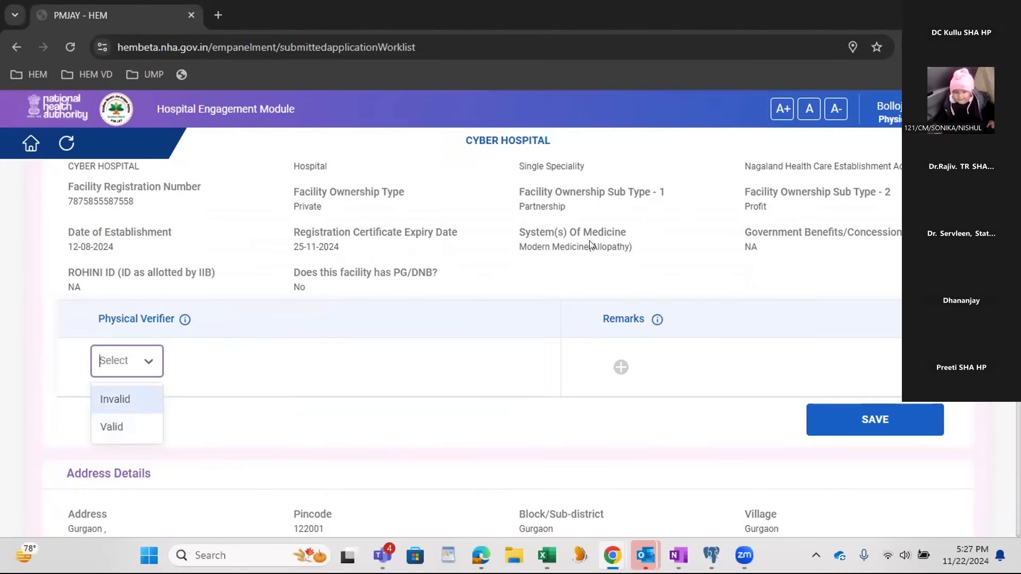
left_click(126, 437)
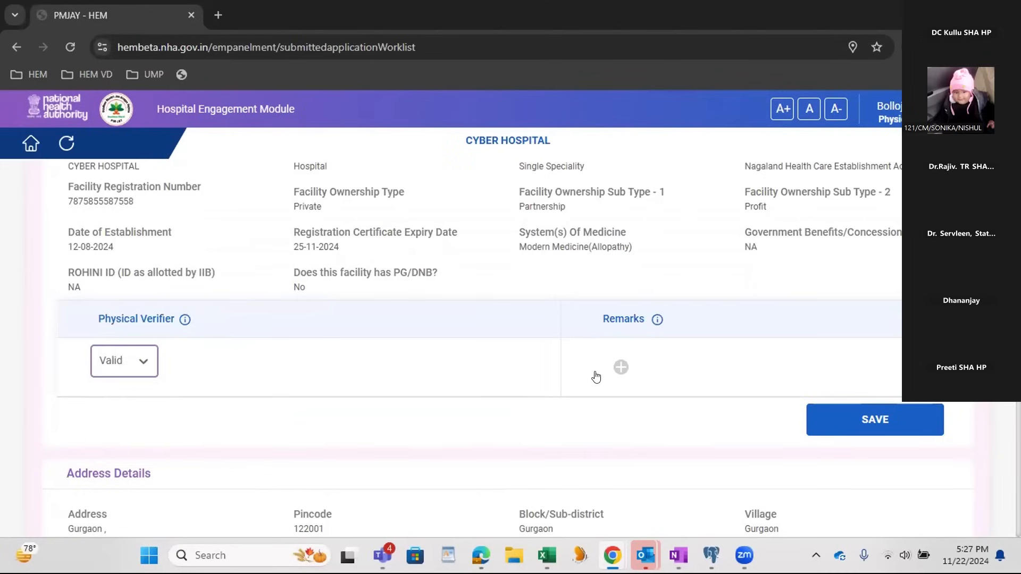
Step: Add the physical verifier remark "ok basic info correct" to the establishment details and send it
left_click(618, 368)
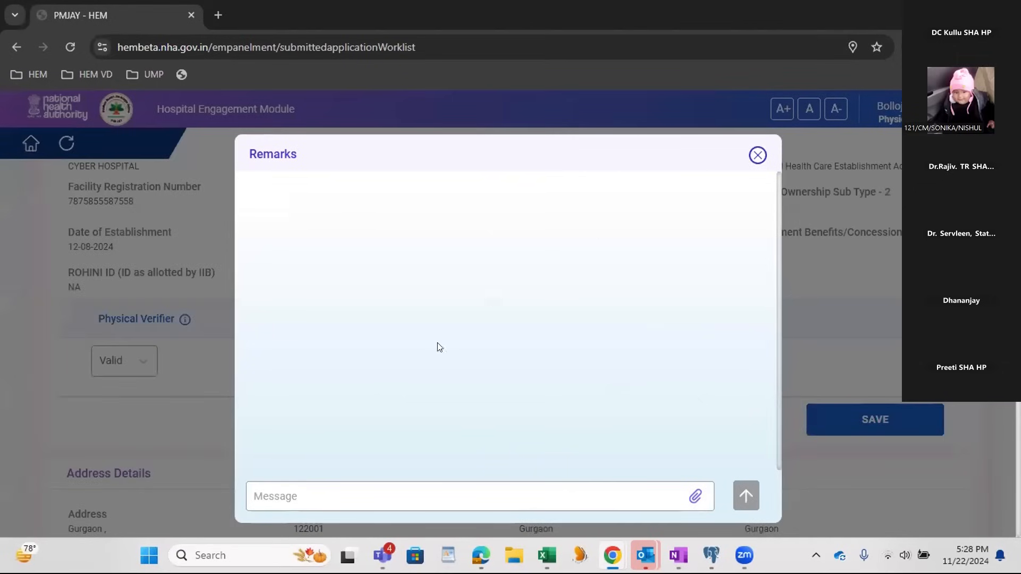
left_click(375, 489)
type("ok ")
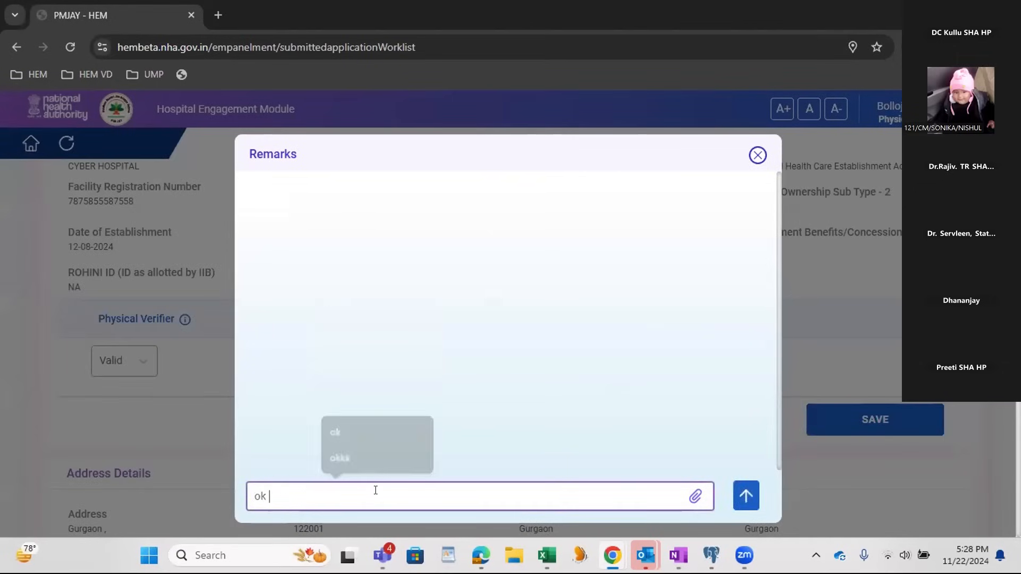
type("basic in")
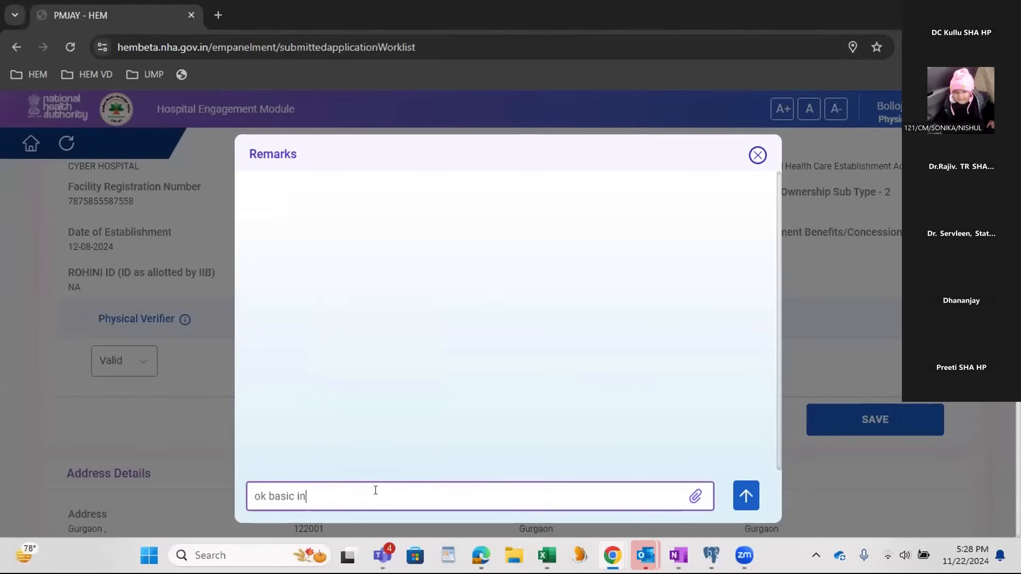
type("fo correct")
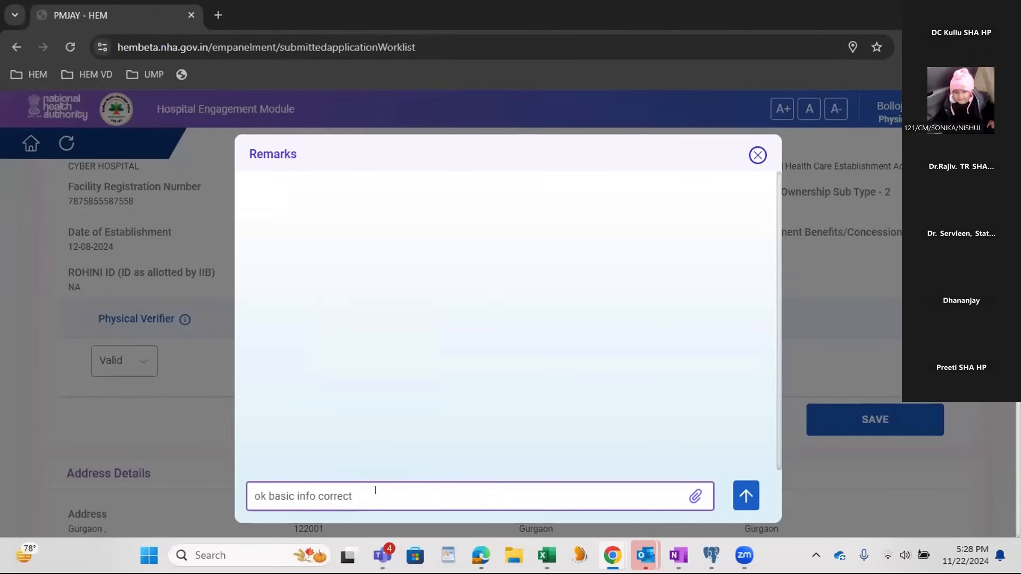
left_click(747, 489)
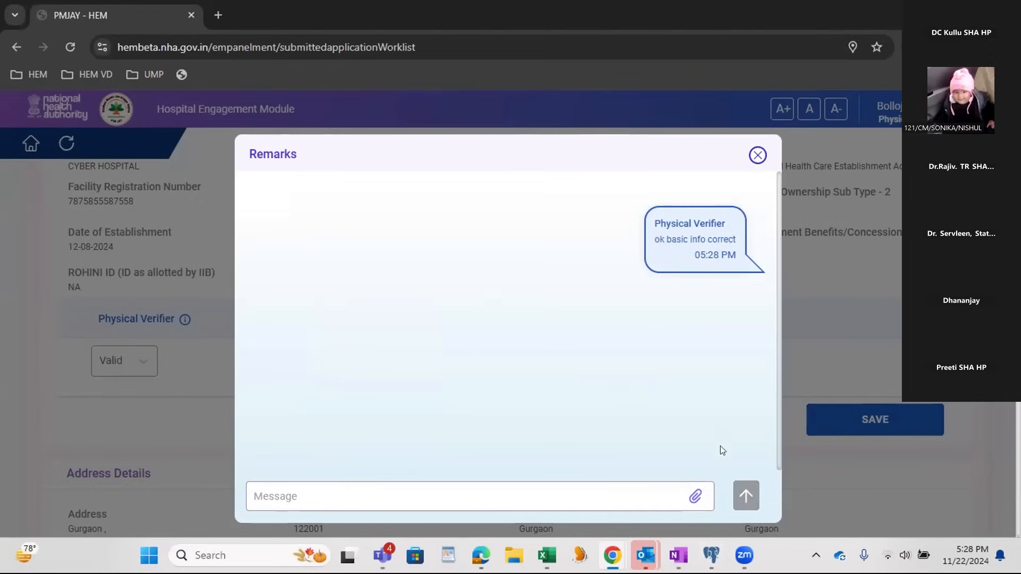
Step: Close the remarks and save the establishment details, and mark the address details as Valid and save them
left_click(759, 155)
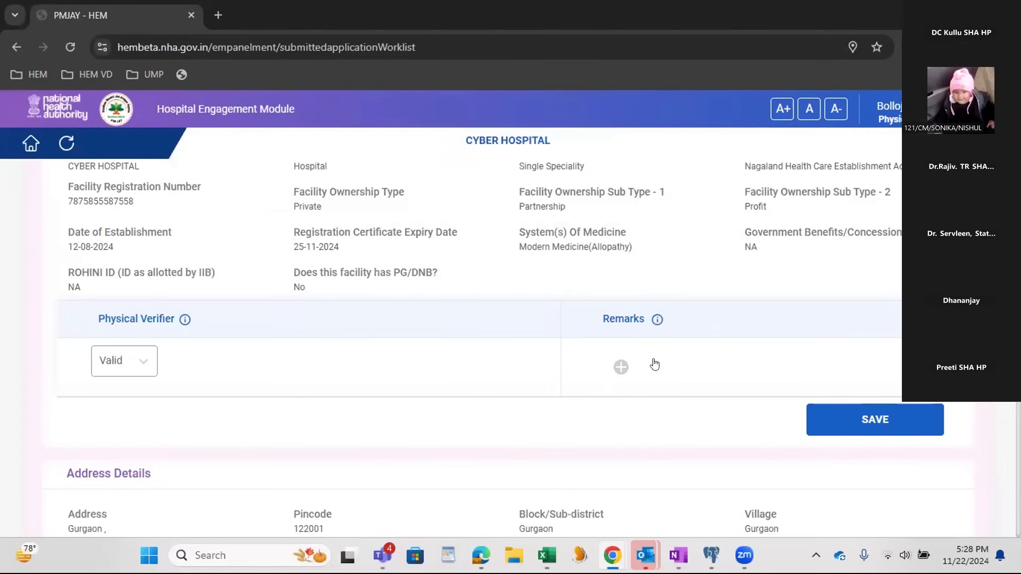
left_click(853, 425)
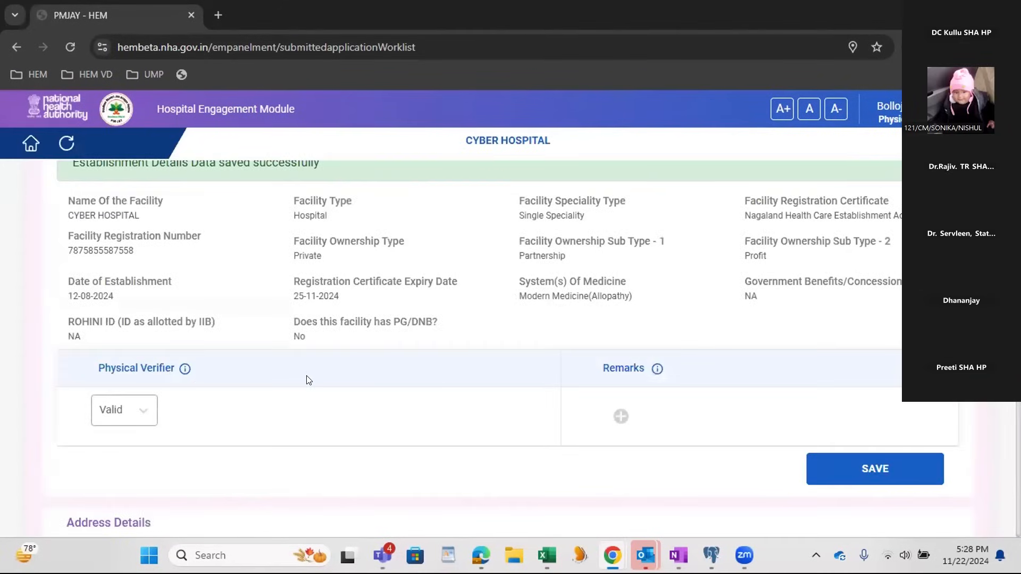
scroll(154, 380, "down", 4)
scroll(113, 339, "down", 5)
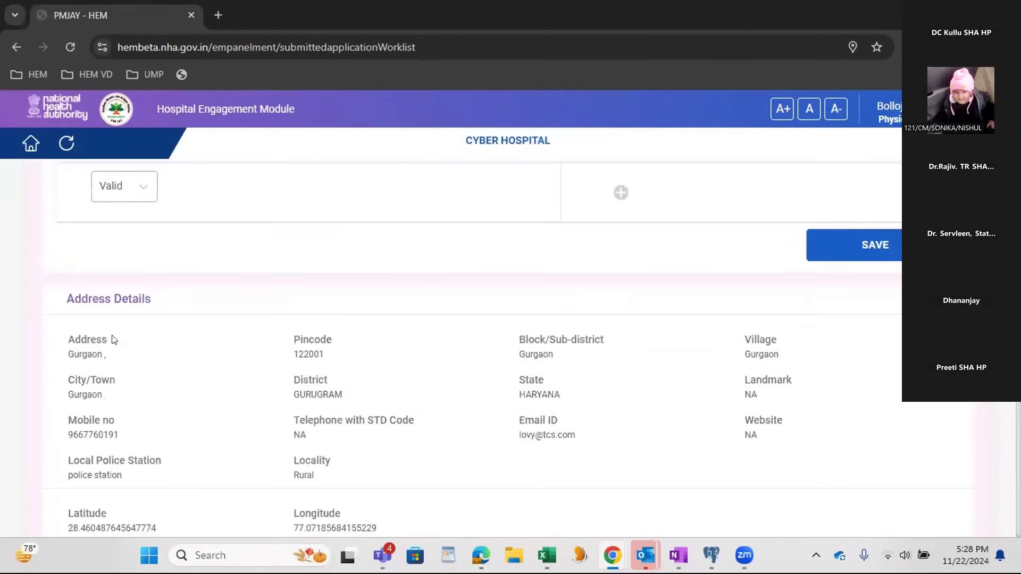
left_click(115, 456)
left_click(124, 518)
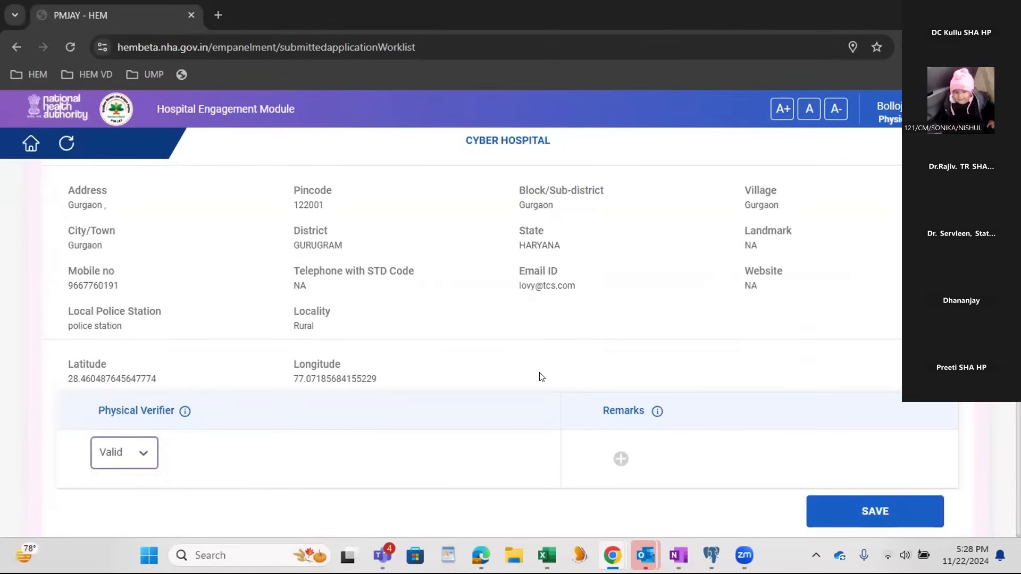
scroll(556, 399, "down", 1)
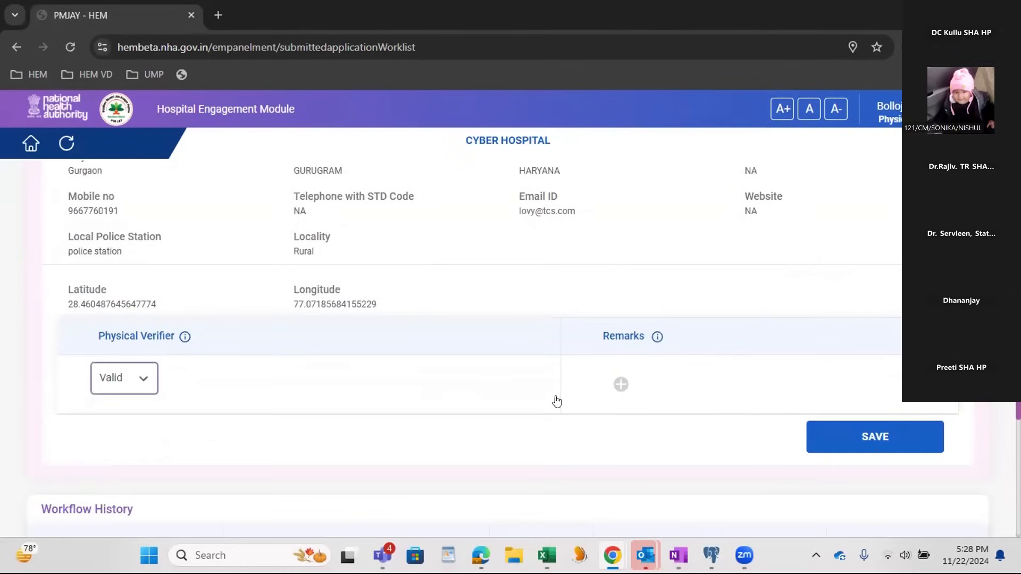
left_click(835, 438)
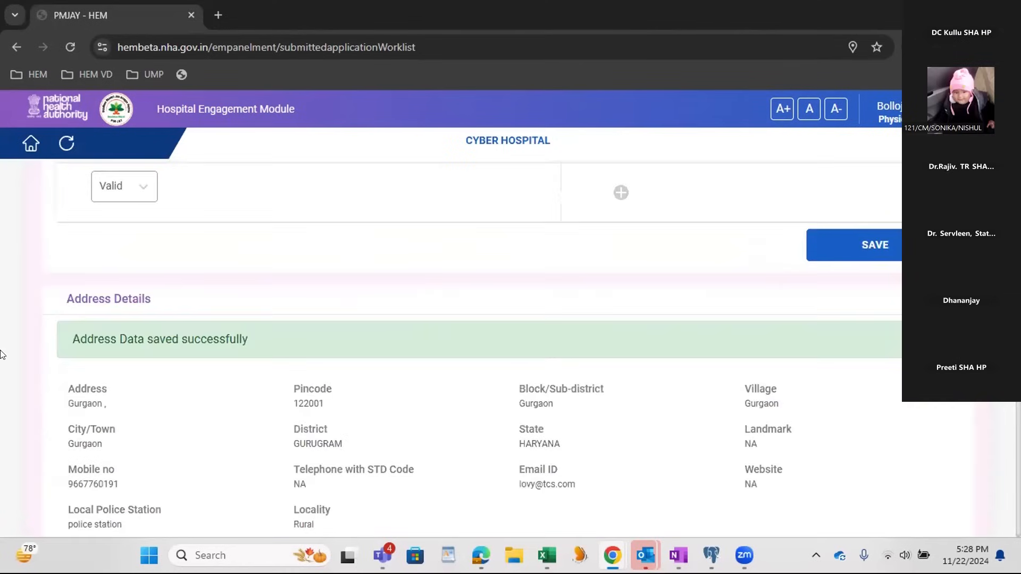
Step: Mark the Burns Management speciality as verifier recommended in CYBER HOSPITAL's specialities
scroll(302, 402, "up", 5)
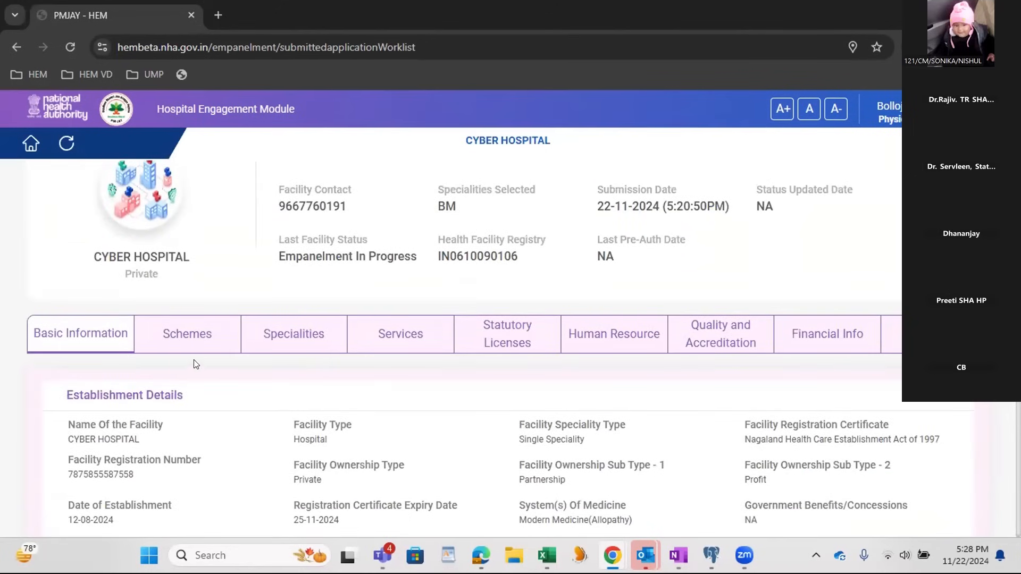
left_click(307, 341)
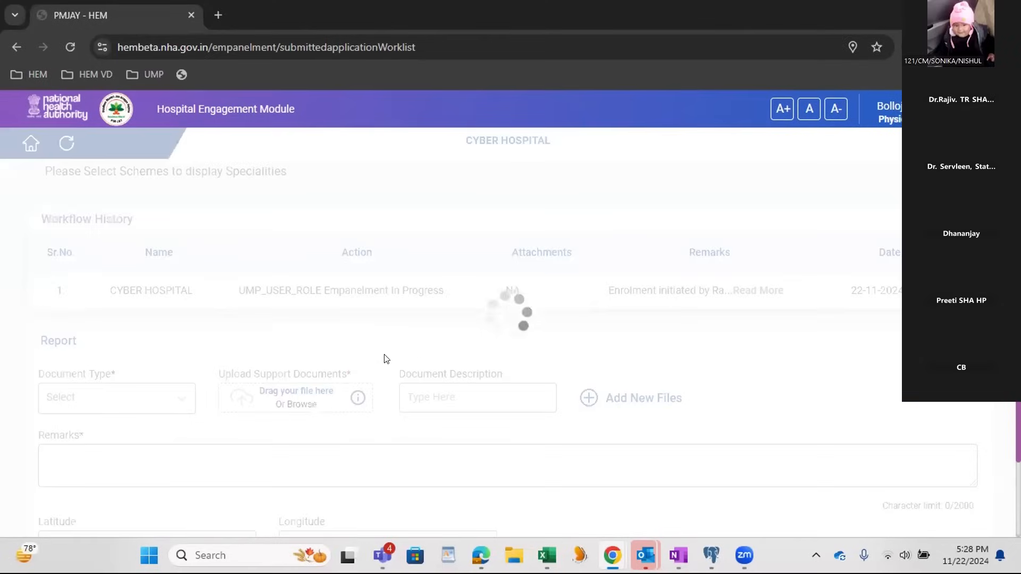
scroll(519, 326, "up", 3)
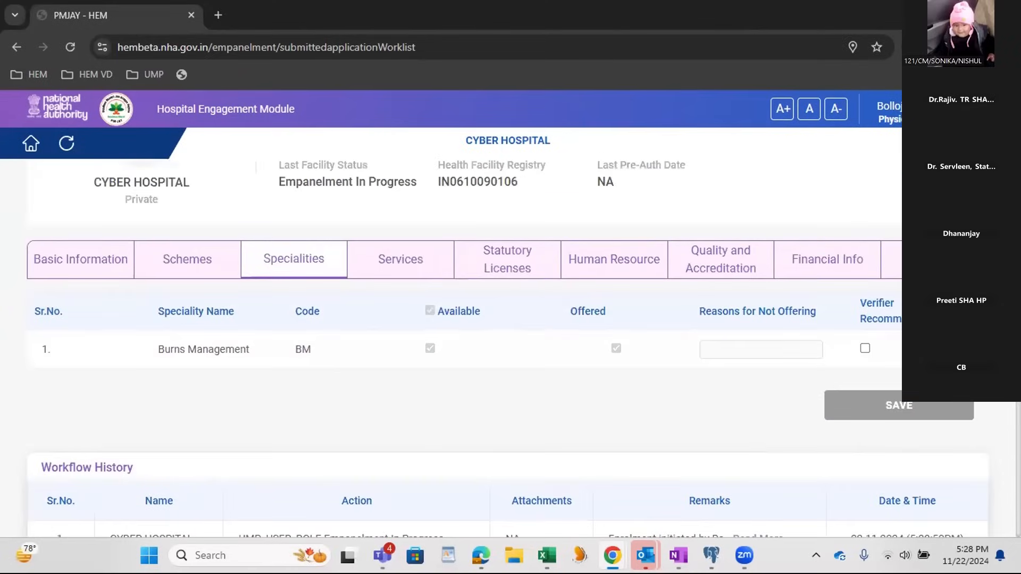
left_click(865, 348)
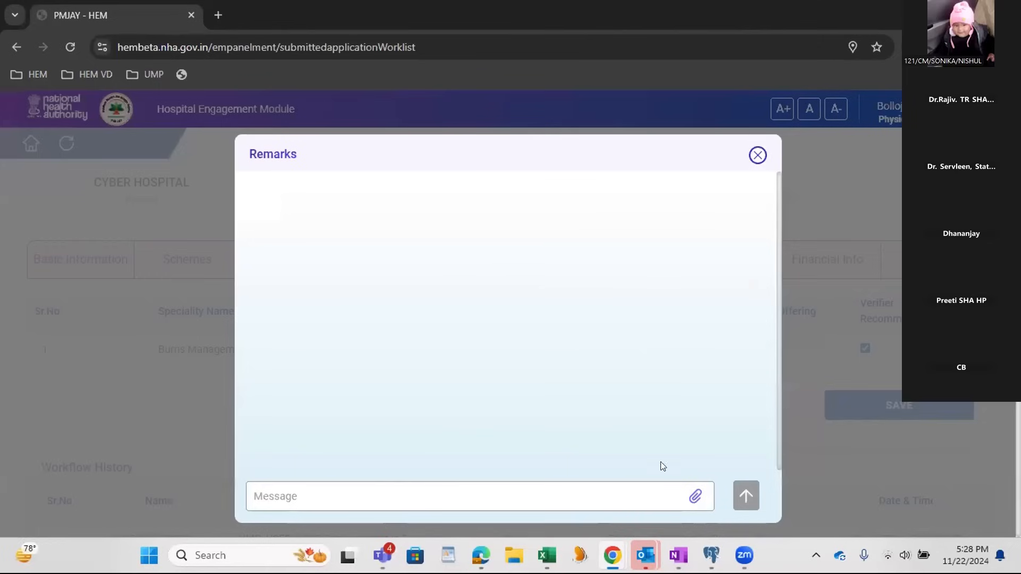
Step: Send the remark "ok specilaities" for the Burns Management speciality and save the specialities
left_click(579, 490)
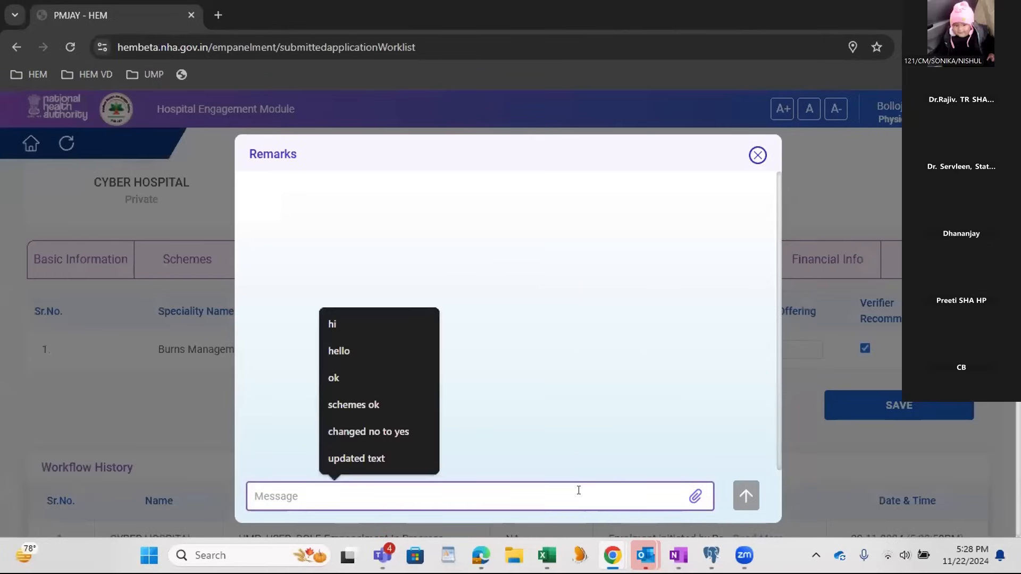
type("ok specilaities")
key("Return")
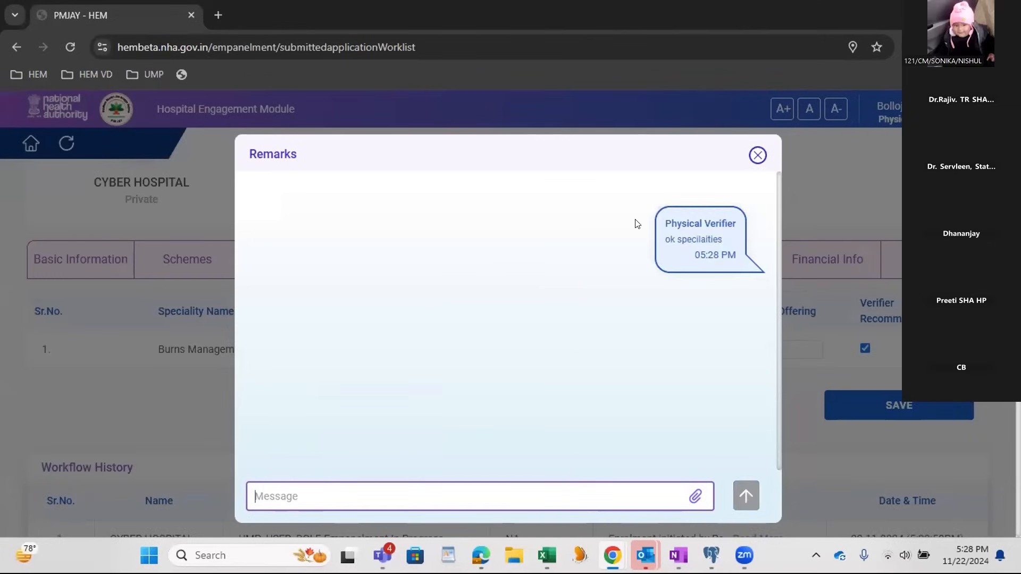
left_click(757, 156)
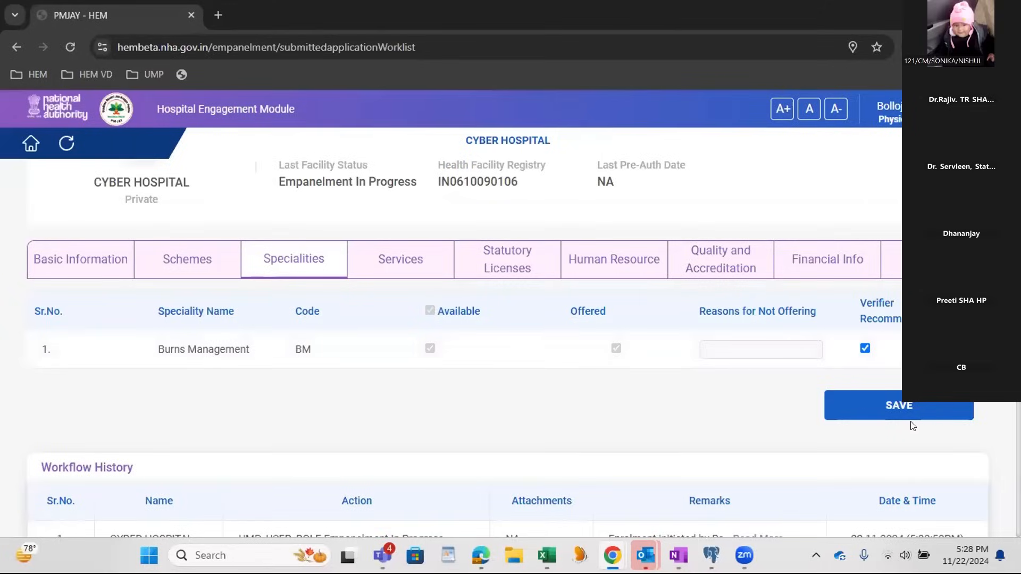
left_click(901, 405)
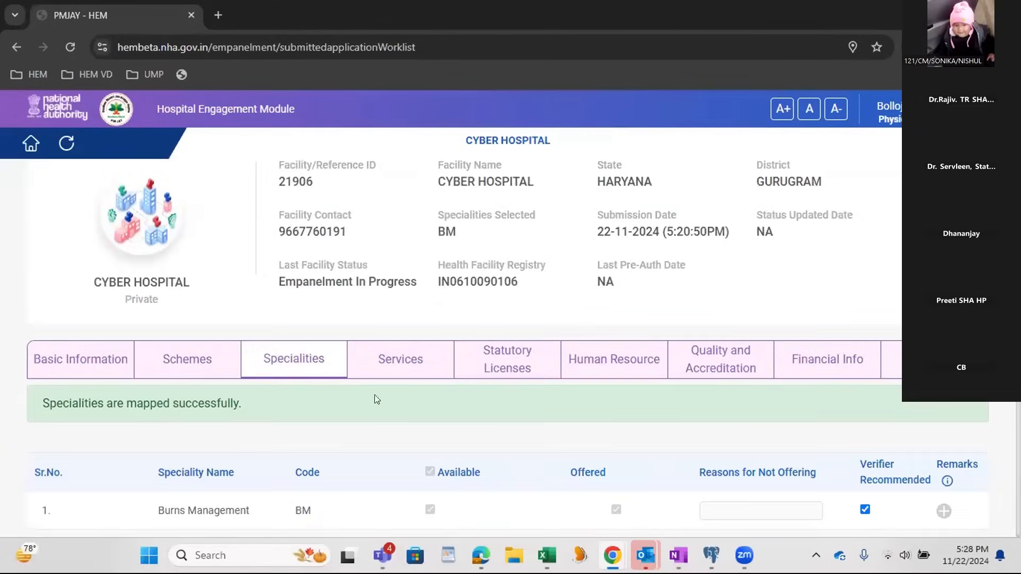
Step: Set the verifier's number of ward beds under IPD to 30 in the hospital's services and save them
left_click(366, 363)
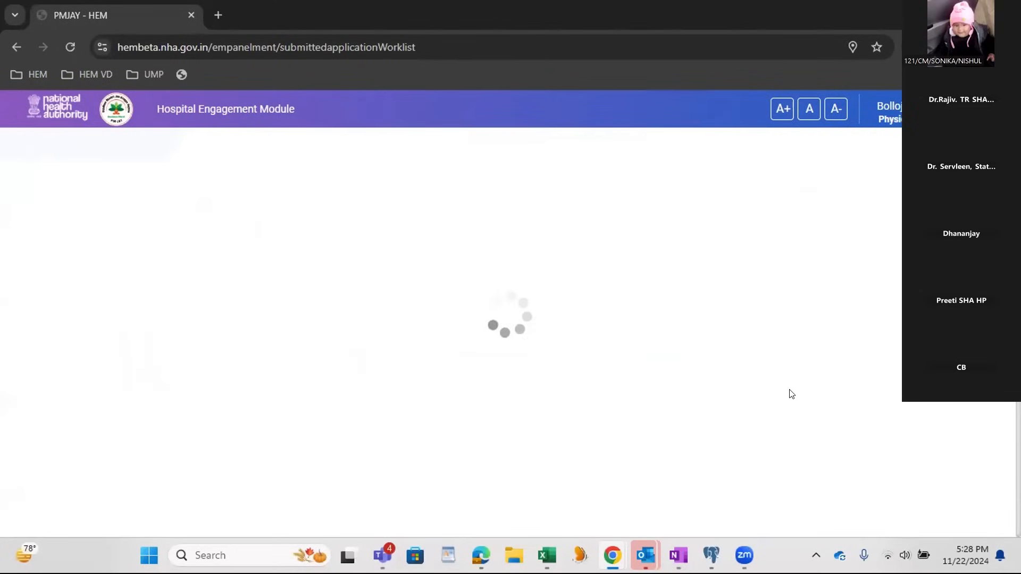
scroll(654, 383, "down", 2)
left_click(644, 406)
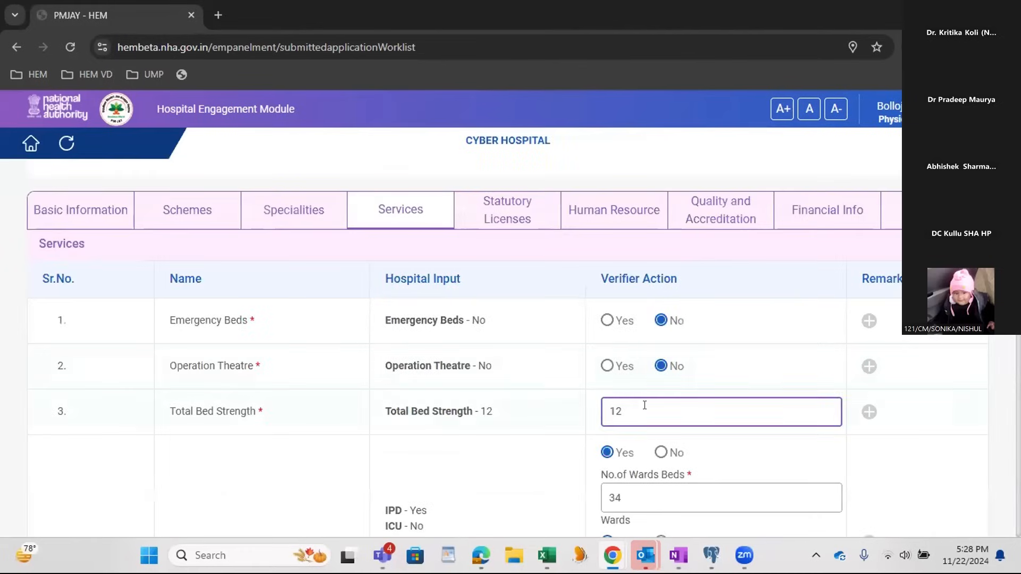
scroll(645, 406, "down", 3)
left_click(641, 346)
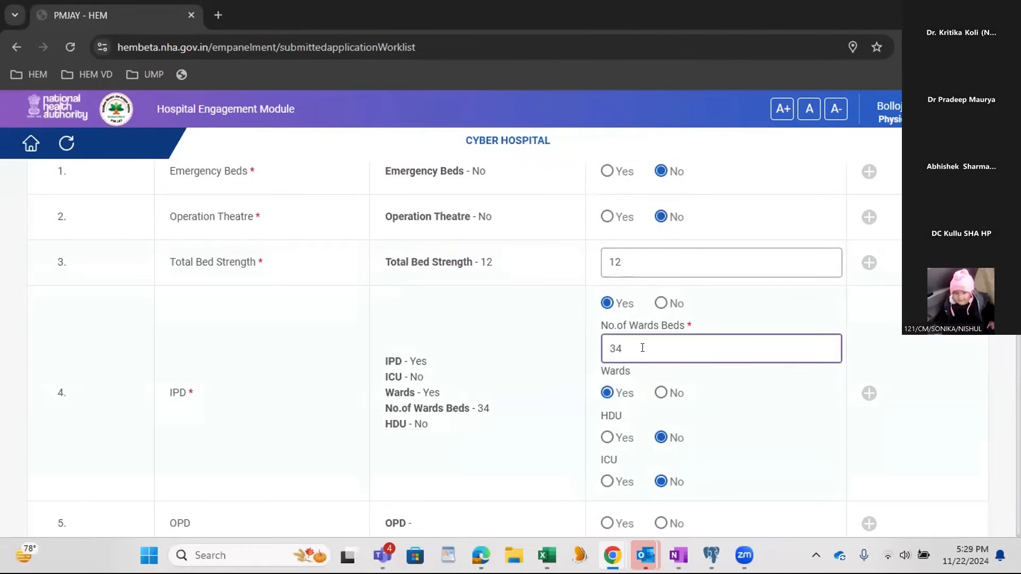
left_click_drag(620, 348, 605, 349)
type("30")
left_click(773, 396)
scroll(785, 423, "down", 3)
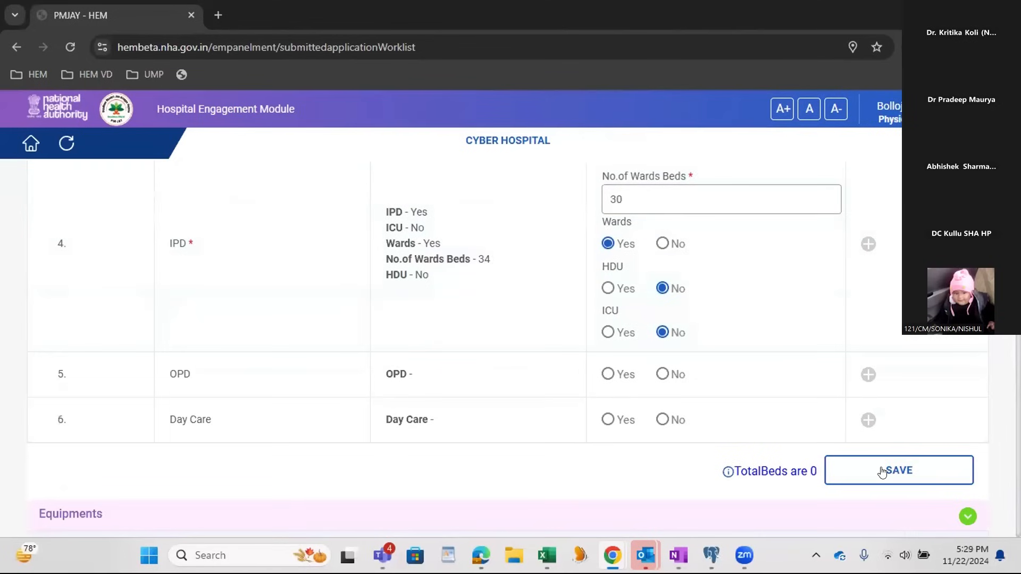
left_click(832, 470)
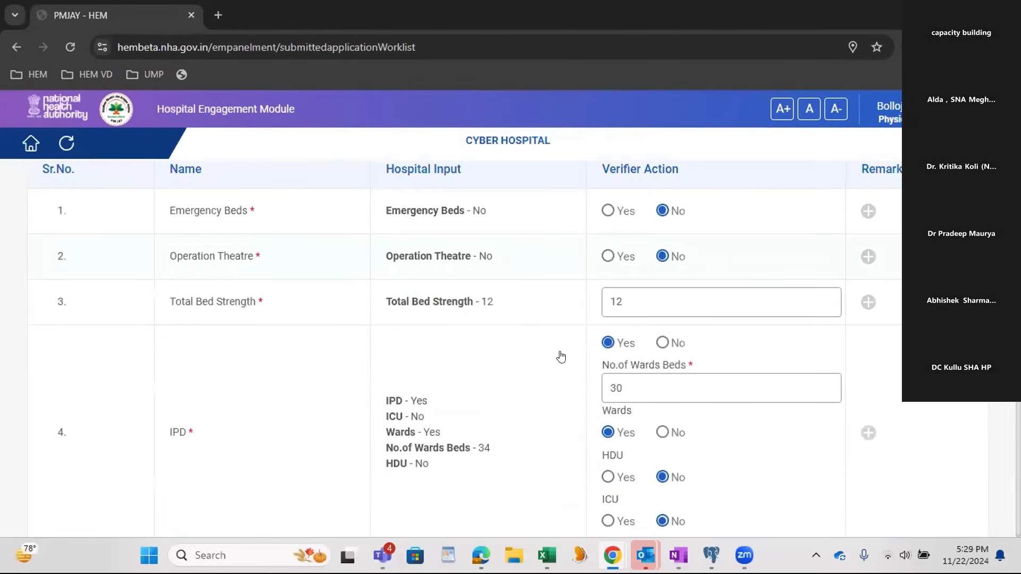
Step: Mark all four Building & Infrastructure statutory licenses, from Building Plan Approval to Lift Licence, as Valid and save them
scroll(560, 356, "up", 3)
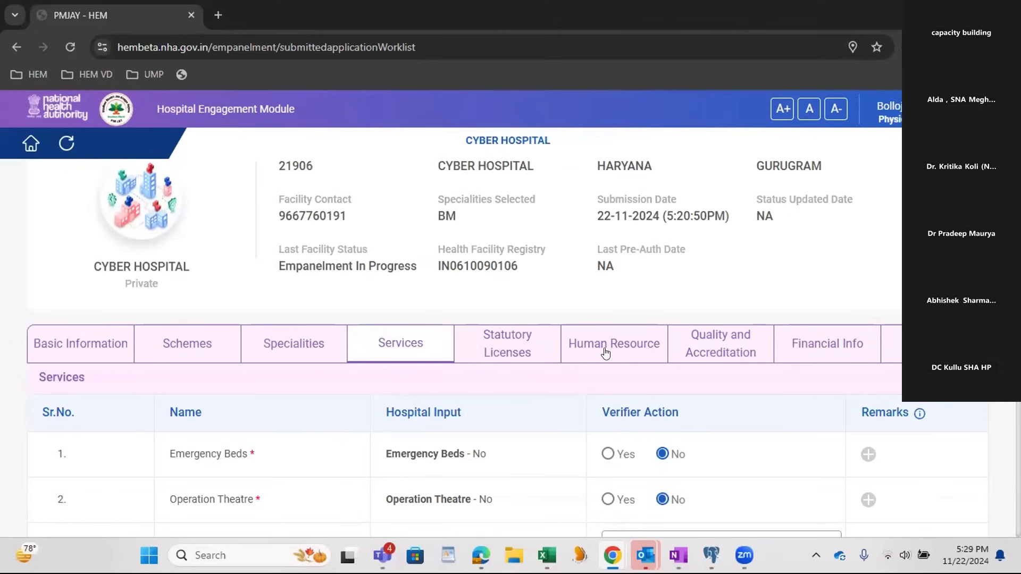
left_click(531, 350)
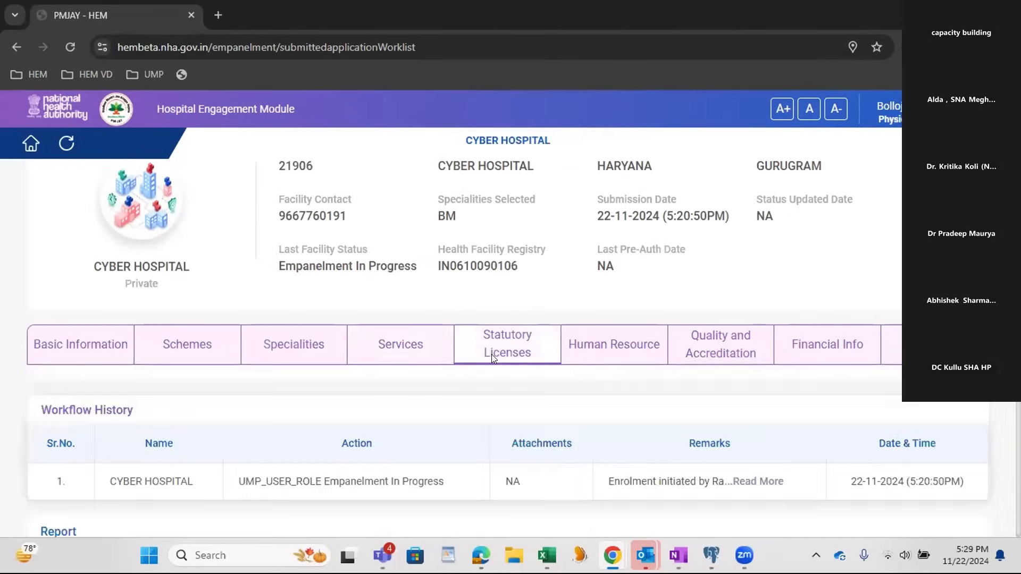
scroll(724, 389, "down", 2)
left_click(795, 378)
left_click(802, 421)
left_click(803, 425)
left_click(790, 458)
left_click(791, 458)
left_click(793, 483)
left_click(793, 492)
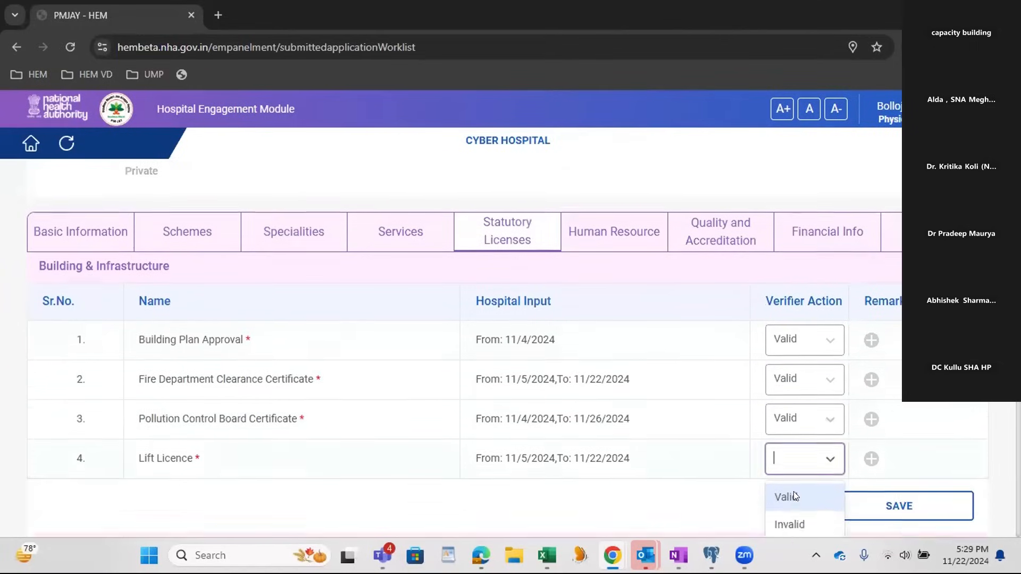
left_click(793, 496)
left_click(882, 505)
Step: Set the document type to Document in the physical verification report
scroll(617, 413, "down", 2)
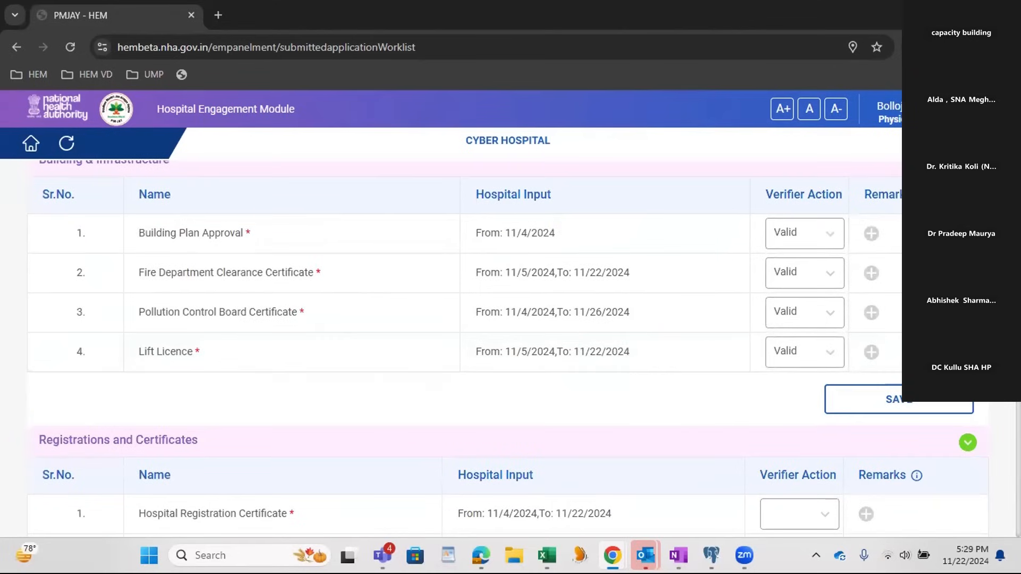
scroll(508, 348, "up", 4)
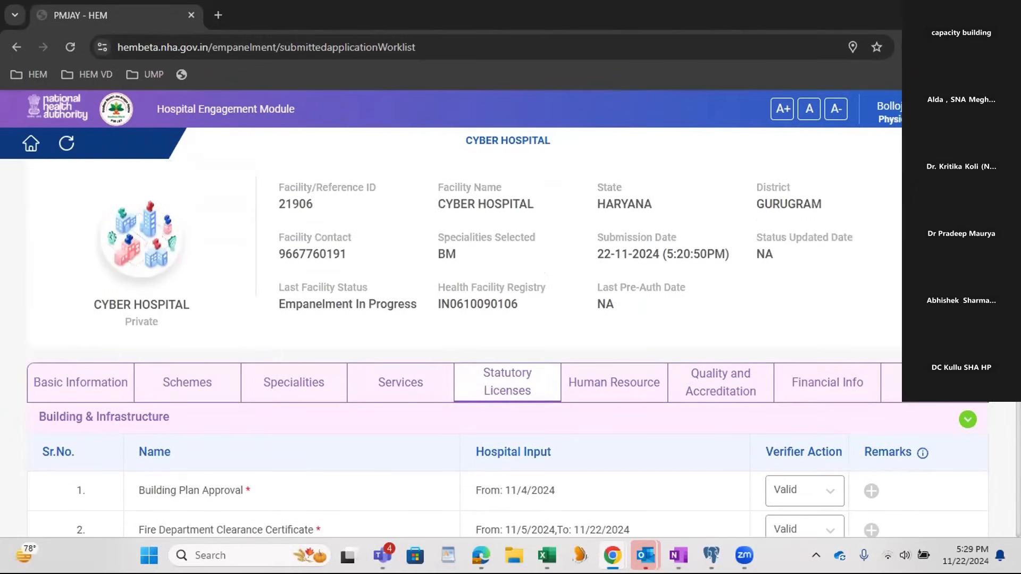
scroll(985, 442, "down", 15)
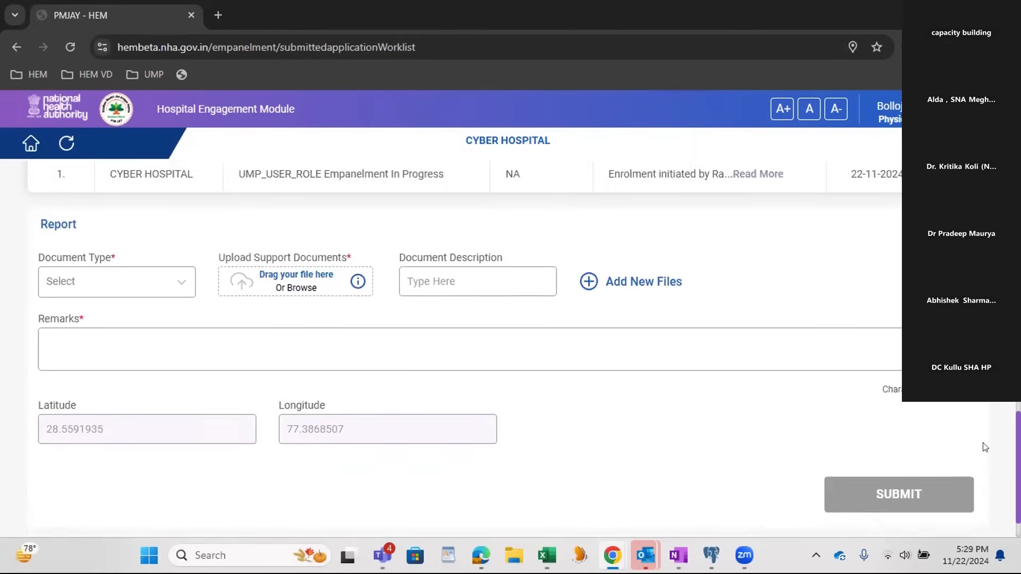
scroll(985, 442, "up", 1)
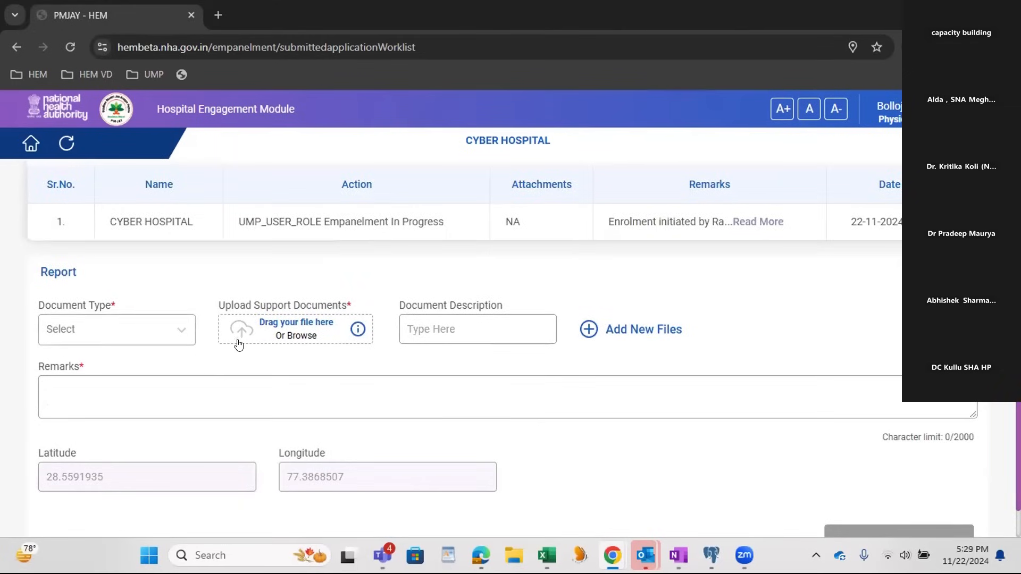
scroll(238, 342, "up", 5)
scroll(237, 342, "down", 7)
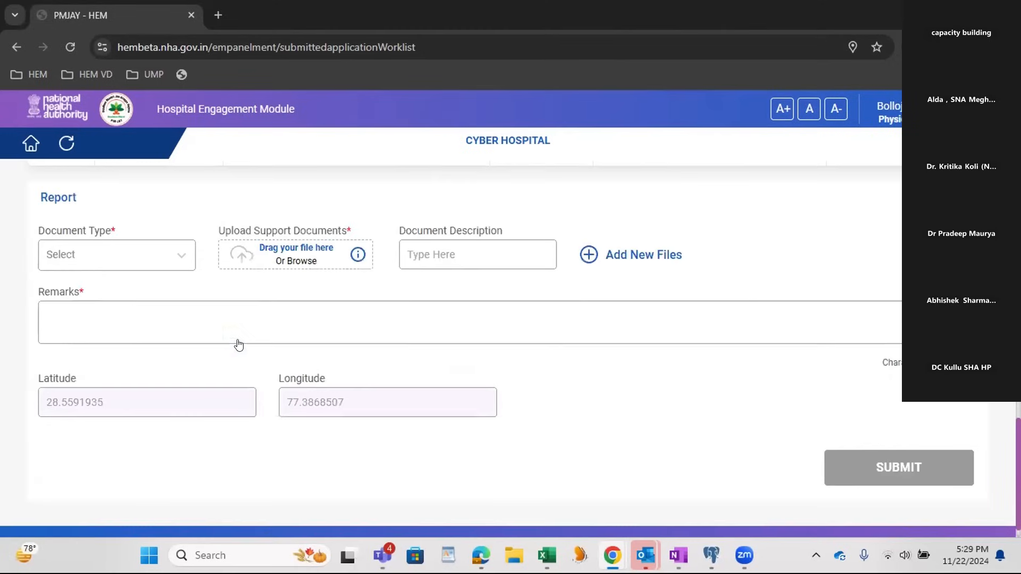
left_click(90, 259)
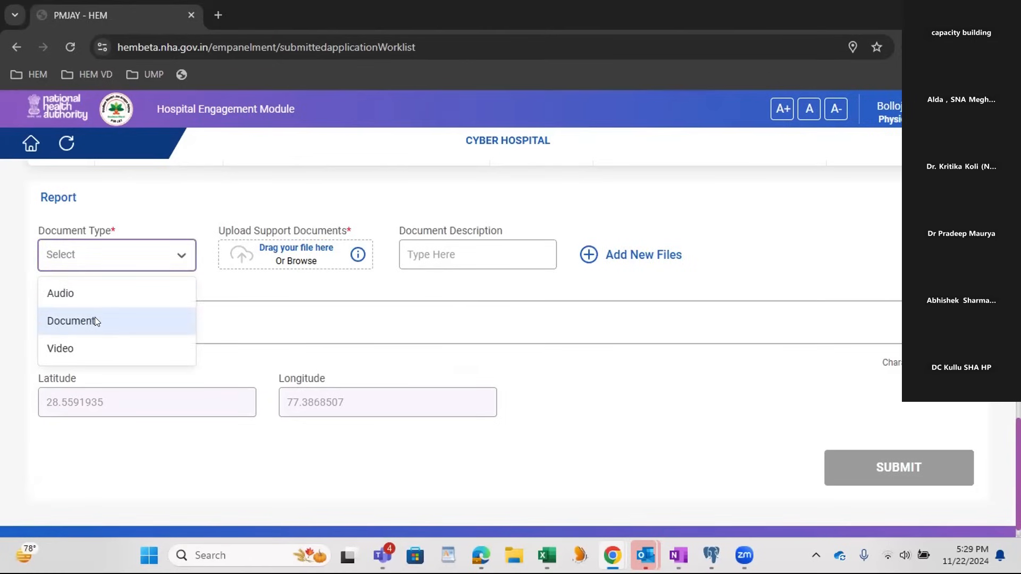
left_click(94, 321)
left_click(115, 251)
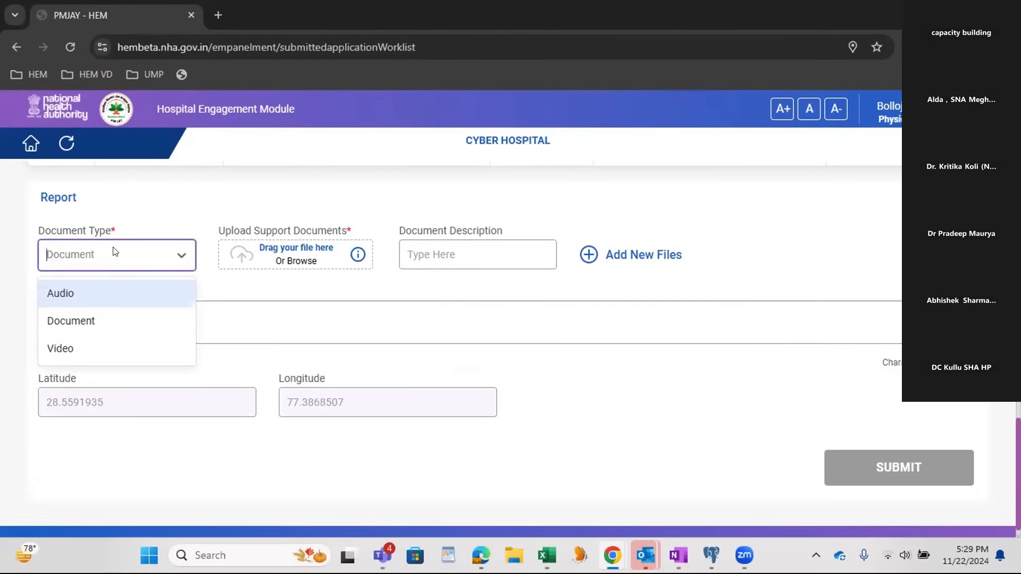
left_click(107, 322)
Step: Upload the OHS Assessment Completion PDF from the Downloads folder as the report's support document
left_click(271, 258)
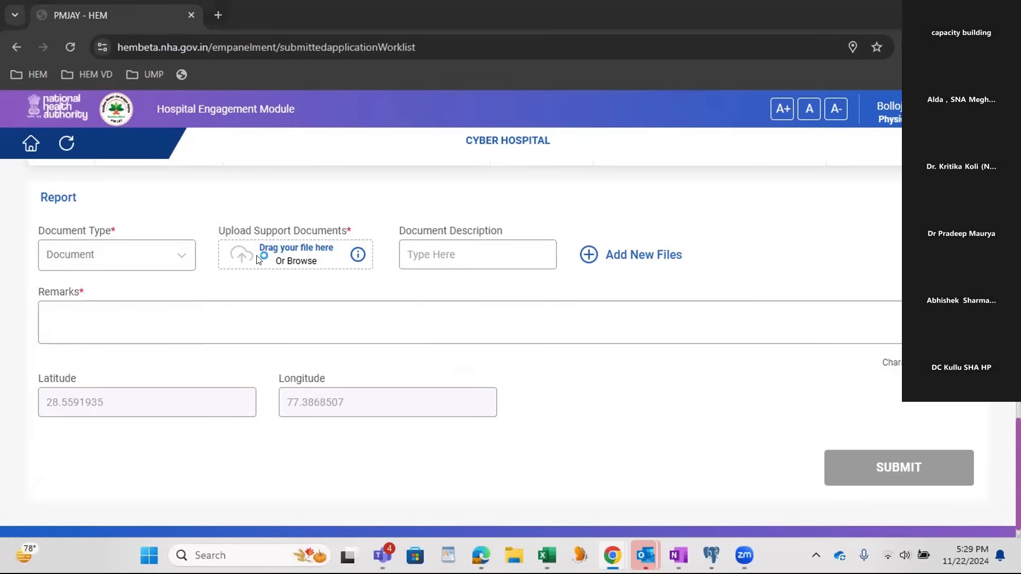
scroll(184, 173, "down", 1)
scroll(185, 173, "down", 2)
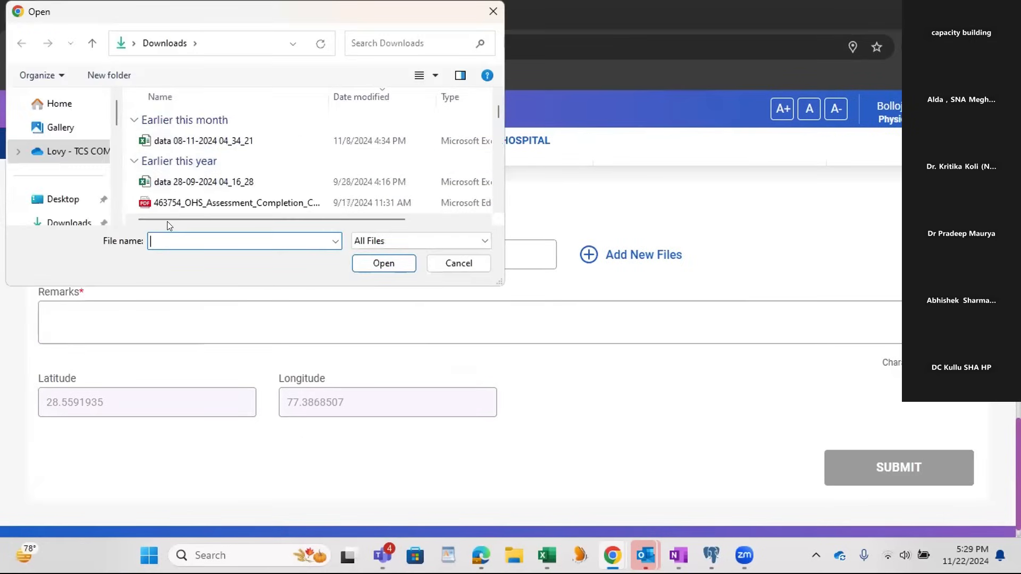
left_click(184, 202)
left_click(383, 263)
Step: Enter the document description "field details" and the report remark "physical verification done"
left_click(450, 252)
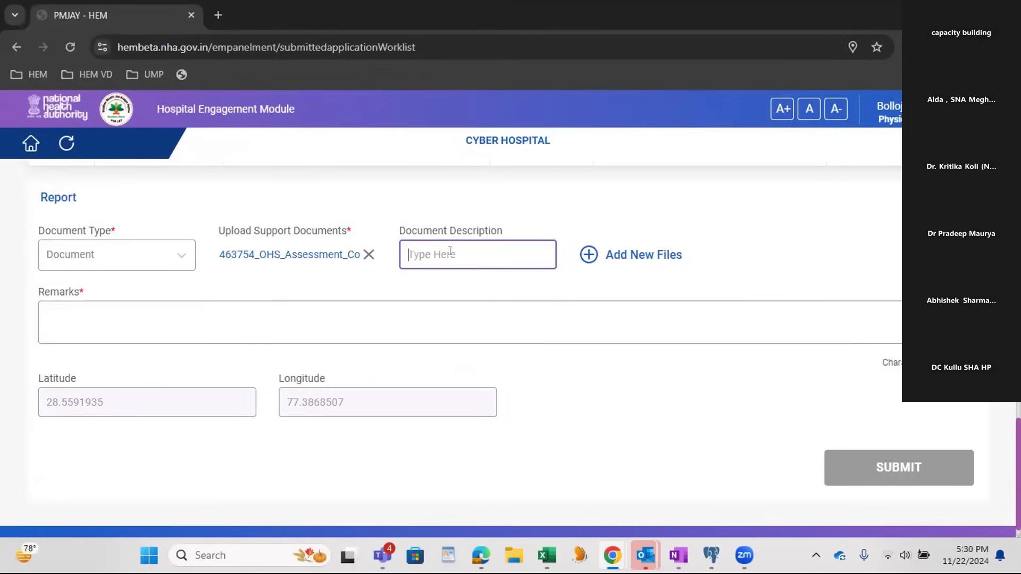
type("field details")
left_click(334, 320)
type("physical ber")
key("BackSpace")
key("BackSpace")
type("verification done")
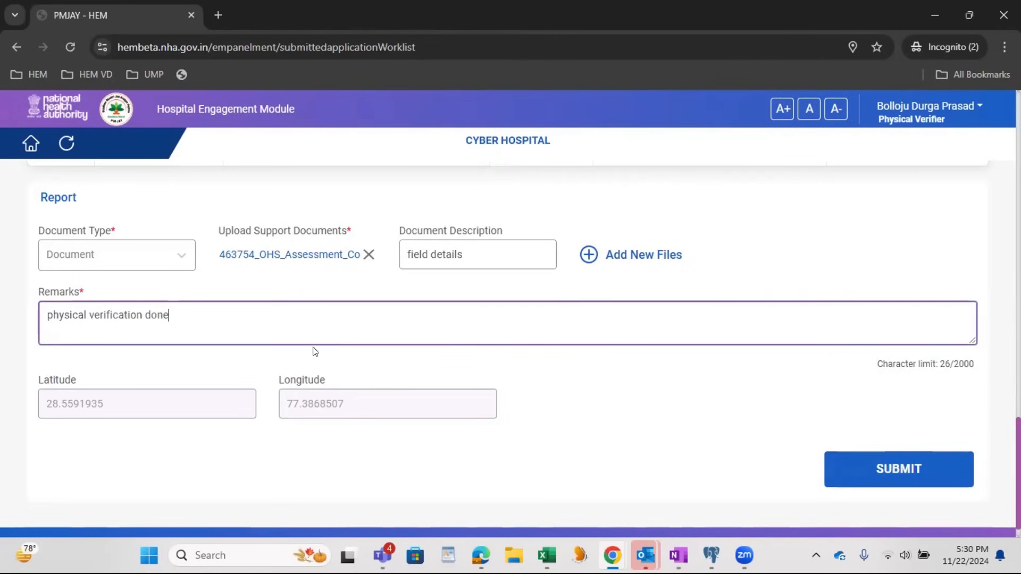
left_click(69, 381)
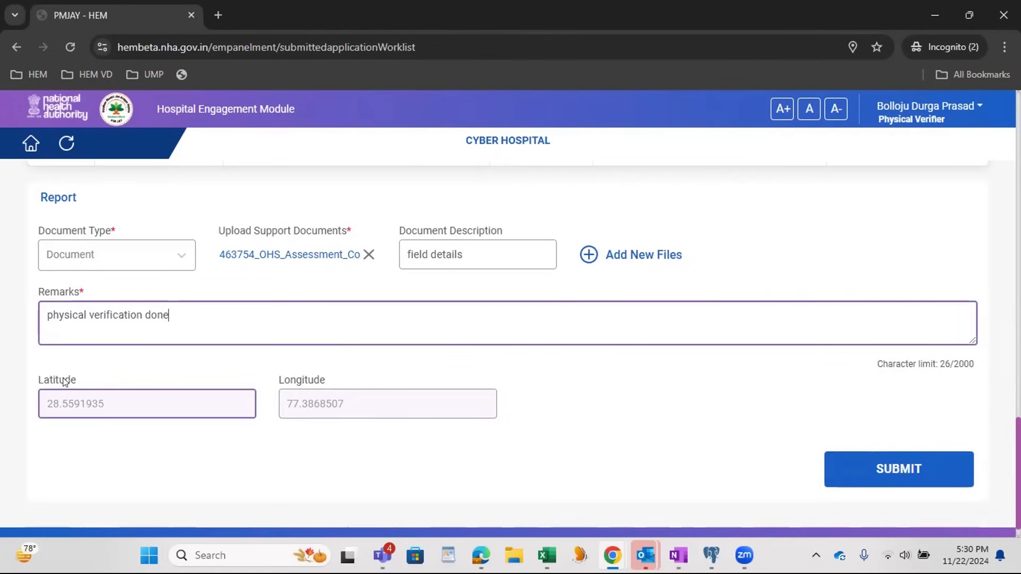
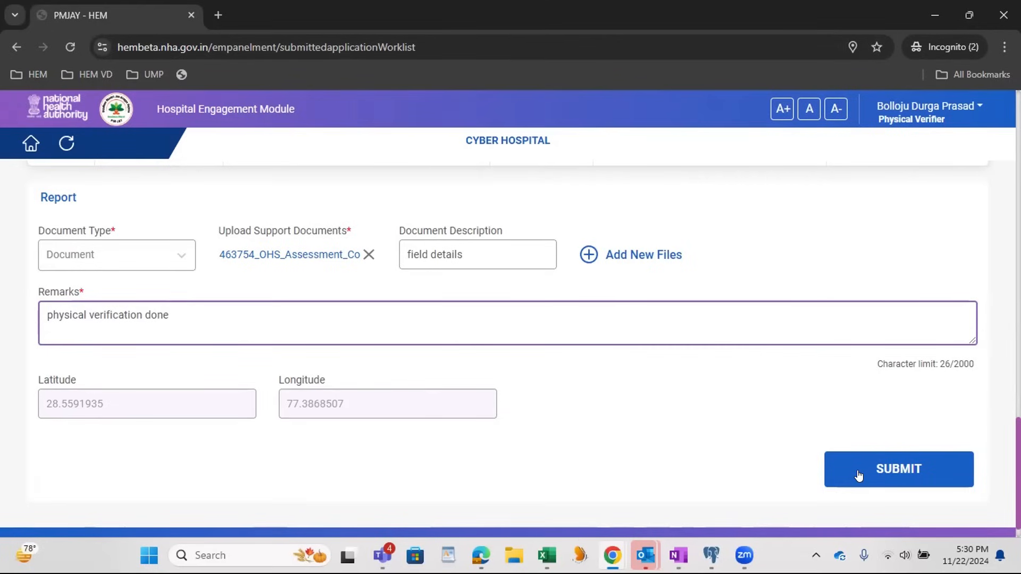
Step: Submit the physical verification report for Cyber Hospital and acknowledge the submission
left_click(858, 475)
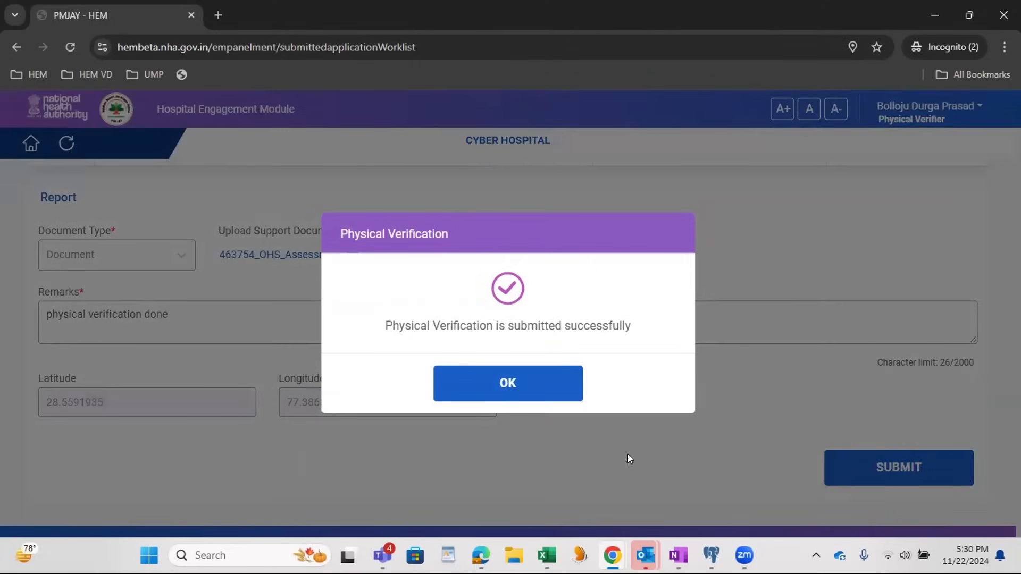
left_click(520, 394)
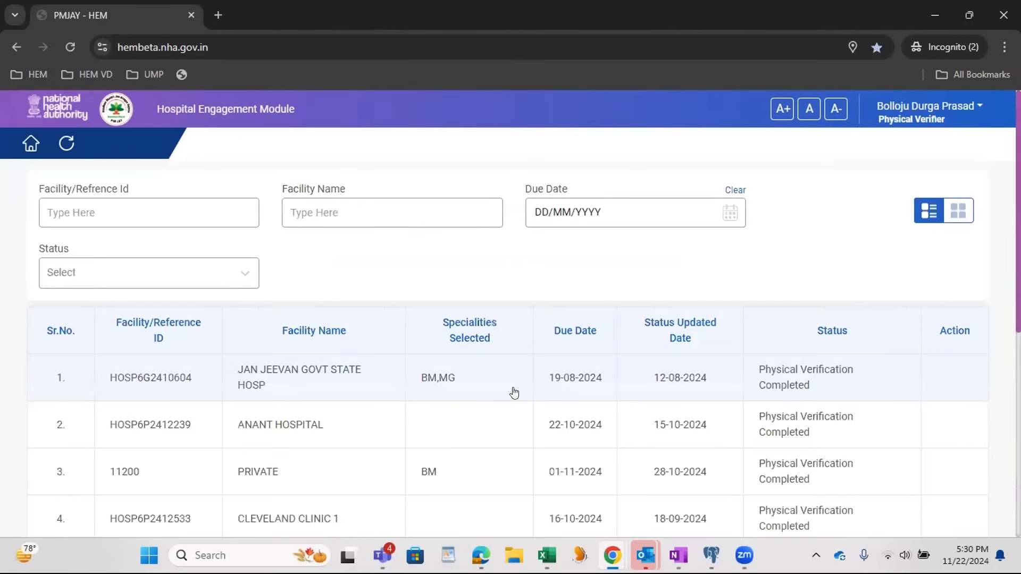
Step: Switch to the DEC Officer's browser window, reload the dashboard and list the Pending-DEC applications in the worklist
mouse_move(612, 555)
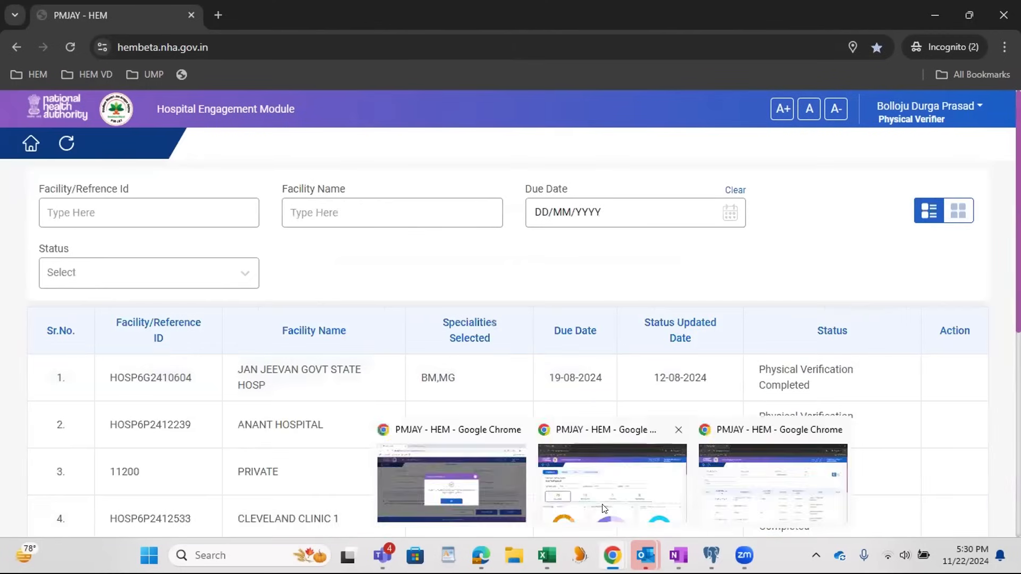
left_click(599, 497)
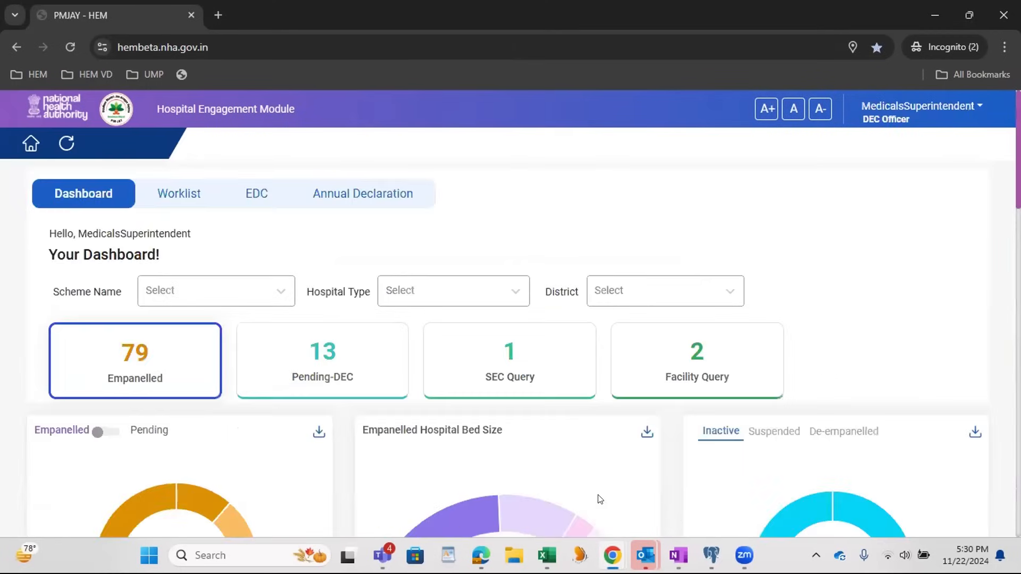
left_click(71, 48)
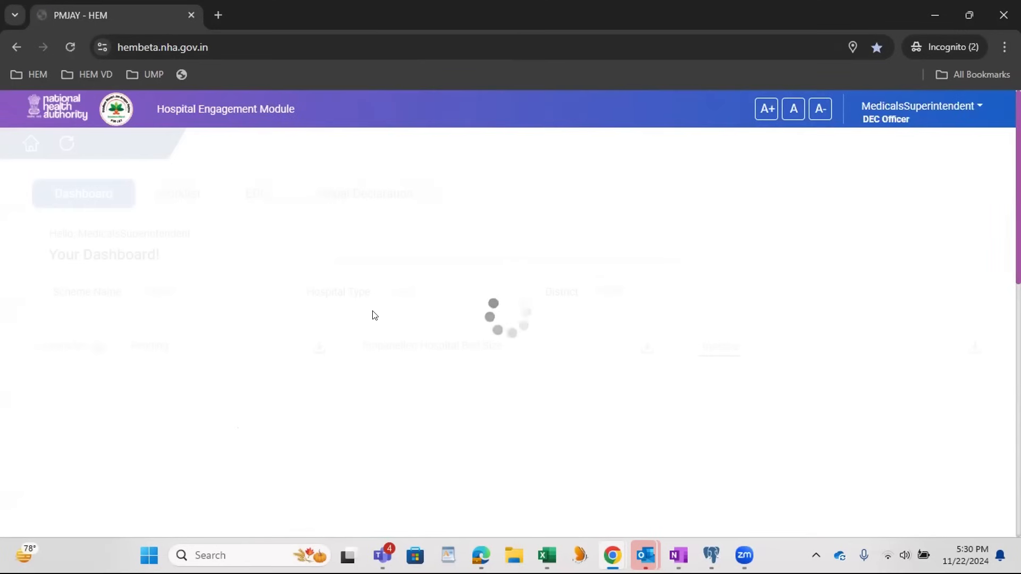
left_click(184, 195)
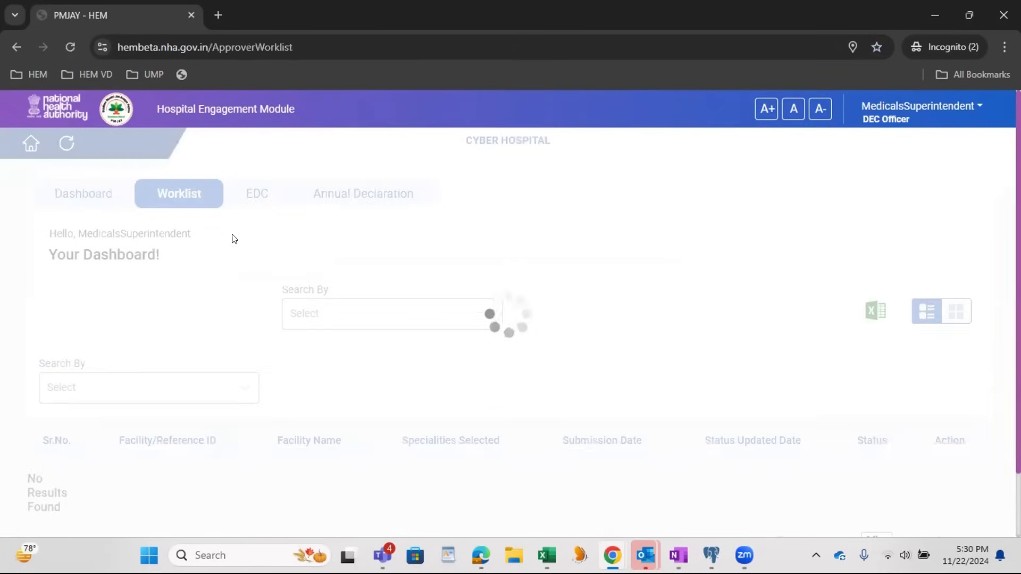
left_click(325, 331)
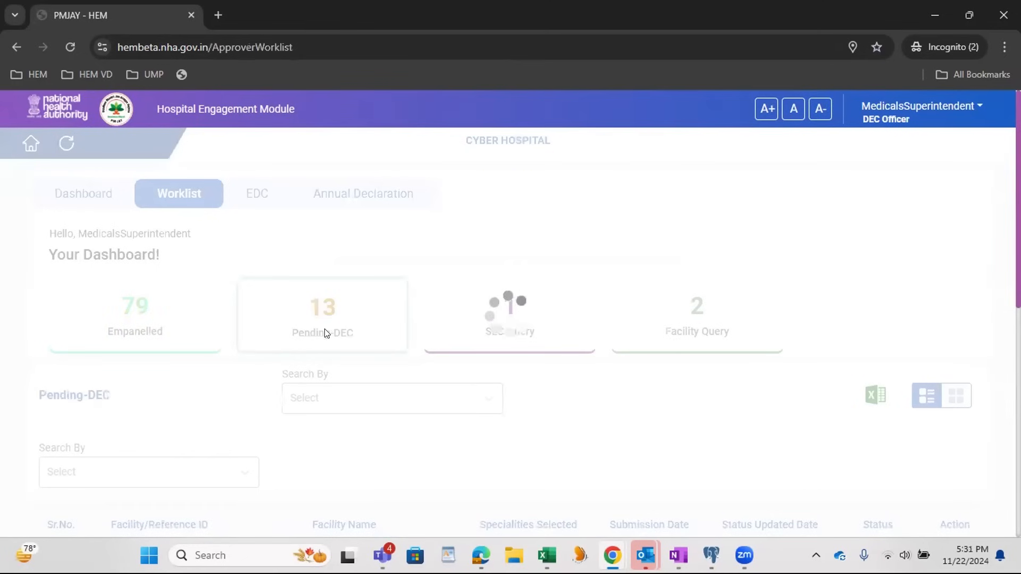
Step: Find the CYBER HOSPITAL application on page 2 of the Pending-DEC worklist and open it
scroll(410, 333, "down", 8)
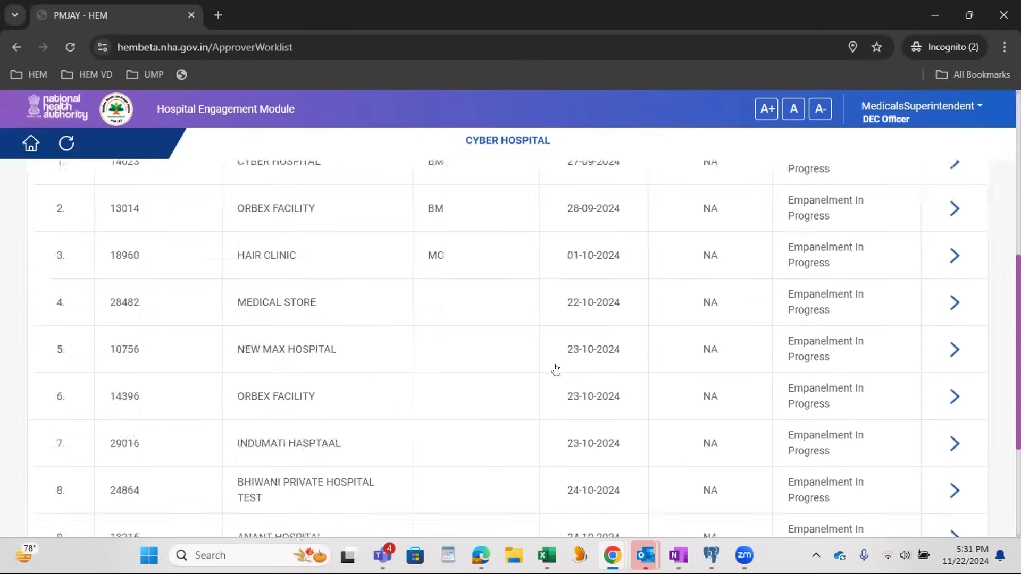
scroll(556, 369, "down", 3)
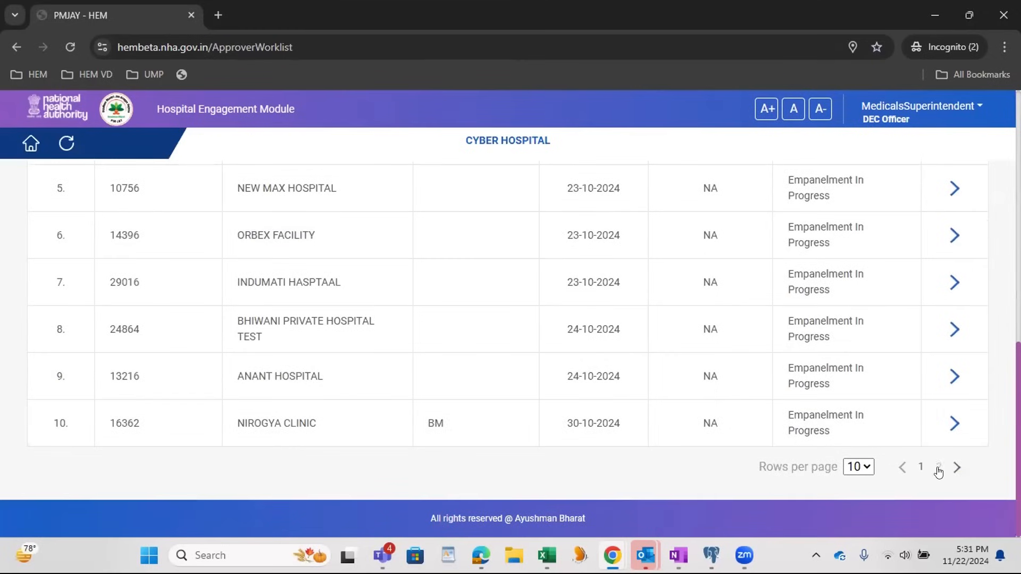
left_click(940, 466)
left_click_drag(102, 426, 305, 438)
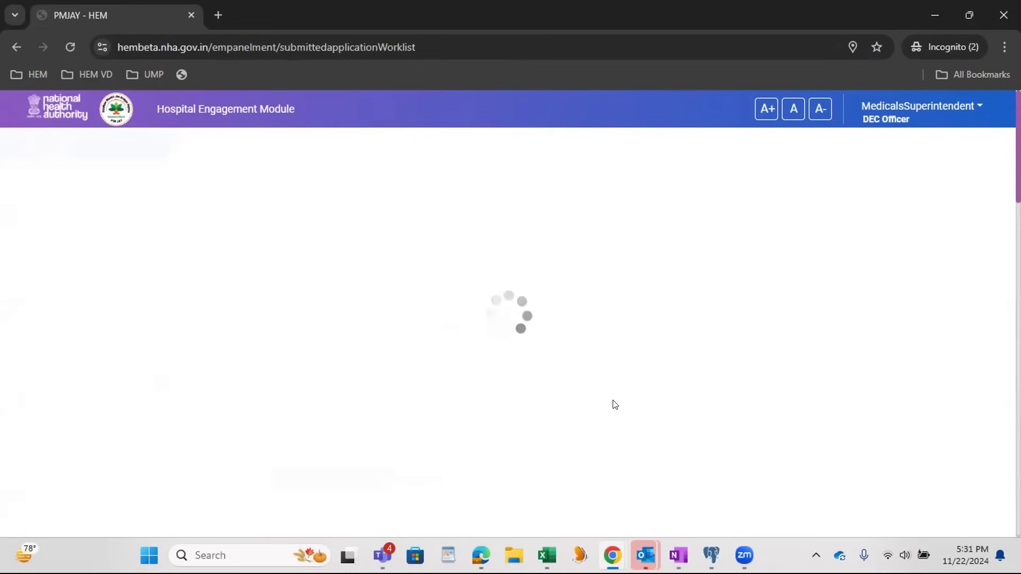
Step: Review the hospital's physical verification status and the Physical Verifier's decision and remark under Establishment Details
scroll(613, 404, "down", 1)
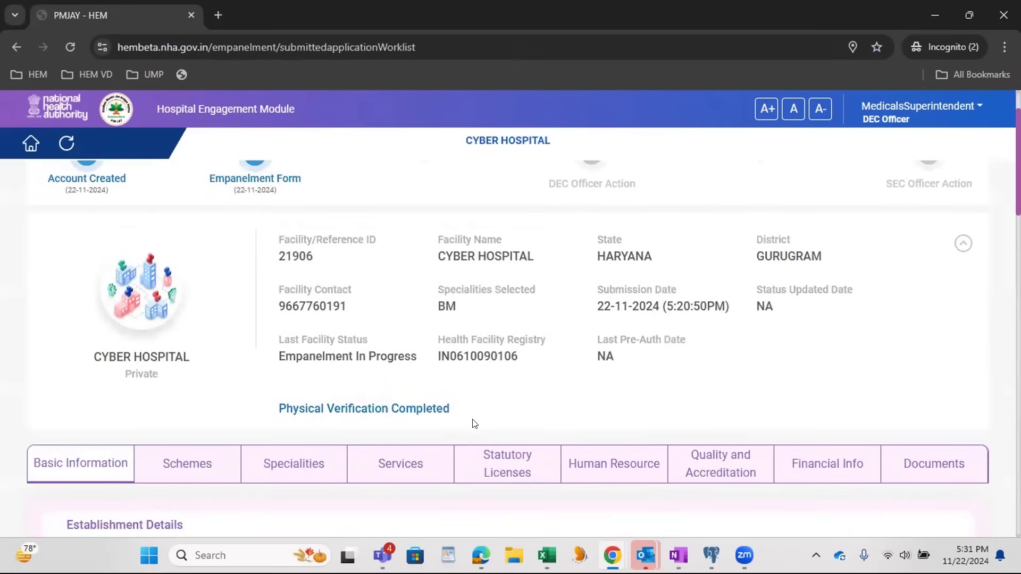
left_click_drag(458, 415, 277, 417)
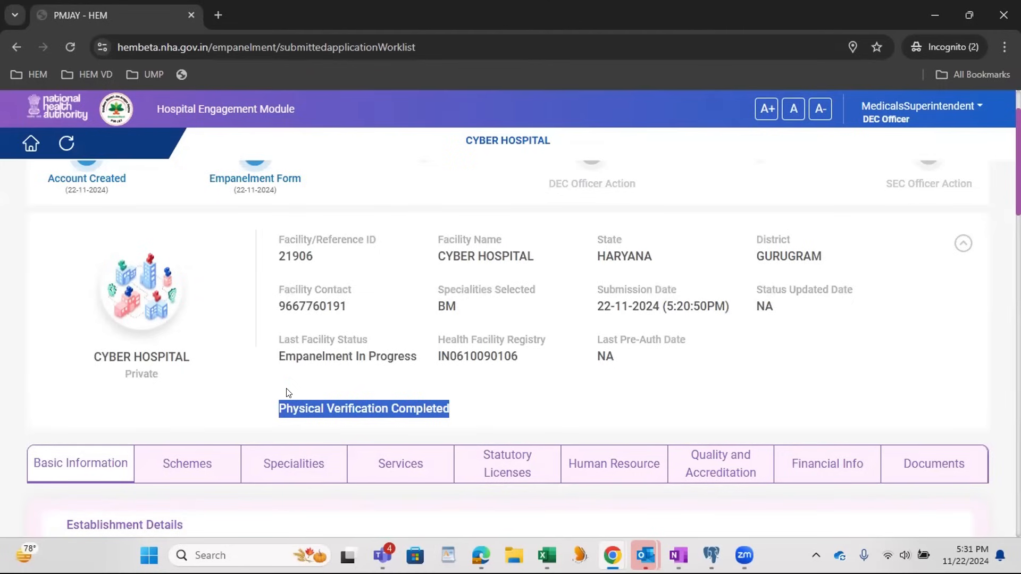
scroll(458, 313, "down", 5)
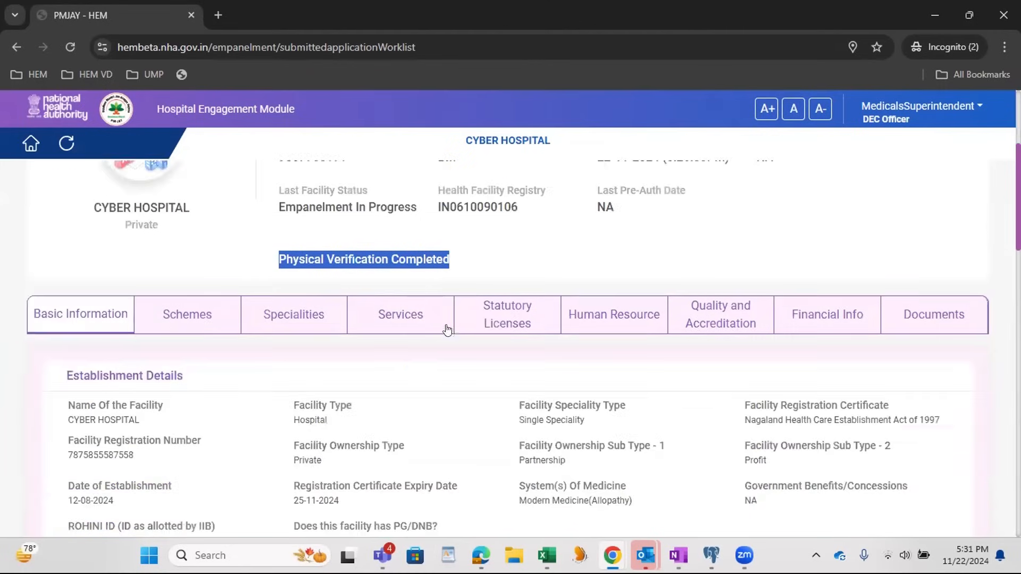
left_click_drag(92, 425, 188, 428)
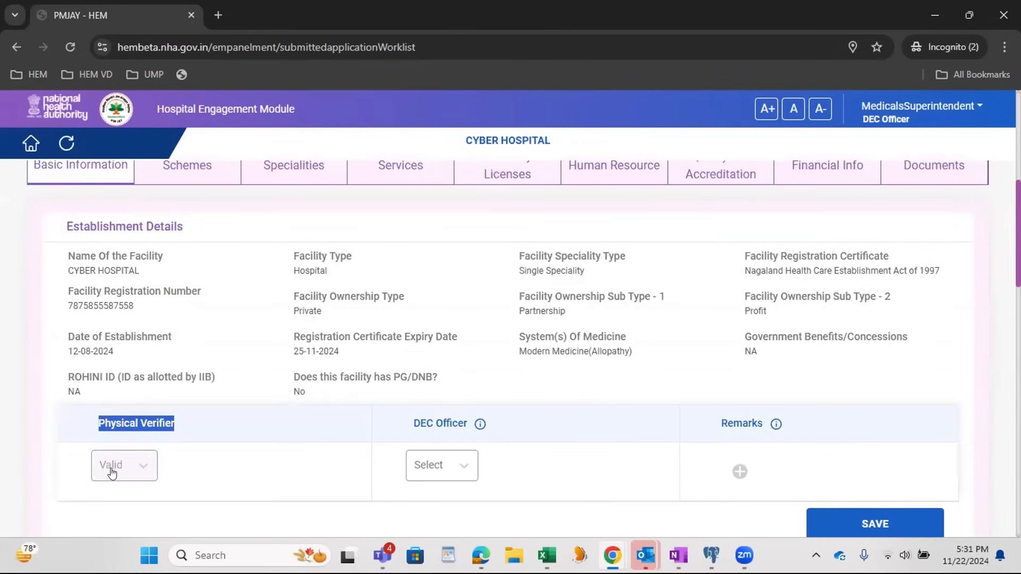
scroll(189, 476, "down", 1)
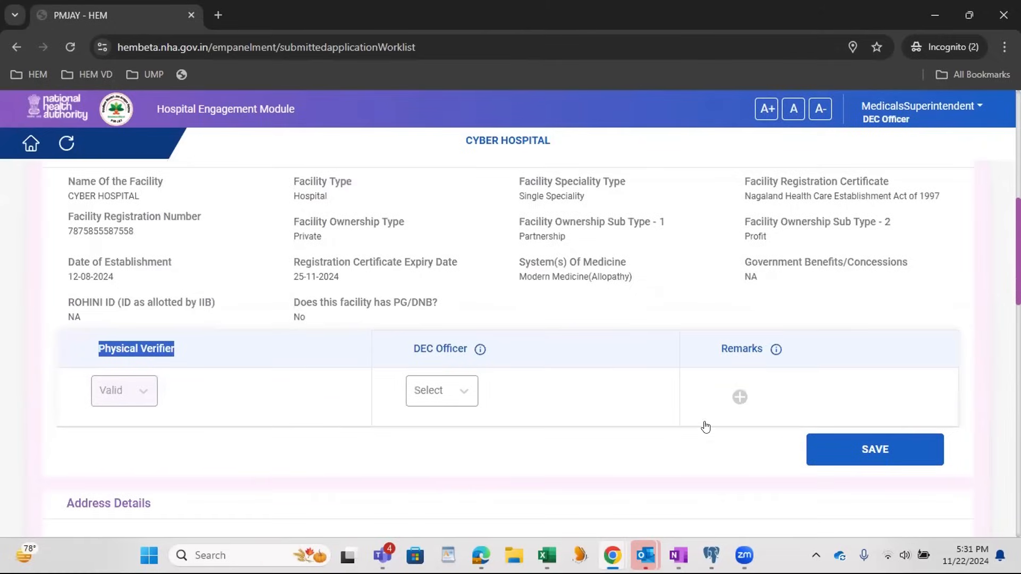
left_click(739, 397)
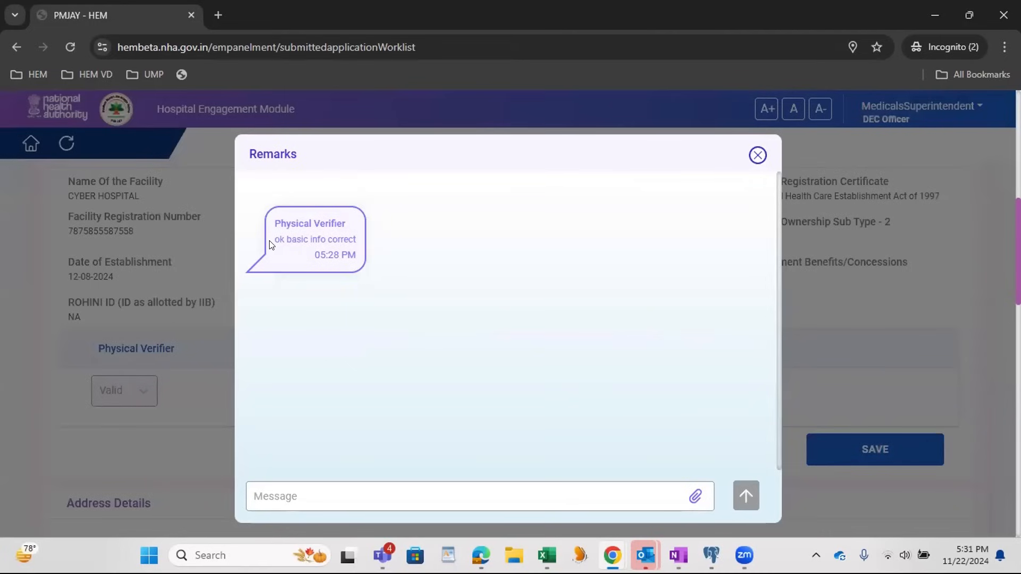
left_click(758, 155)
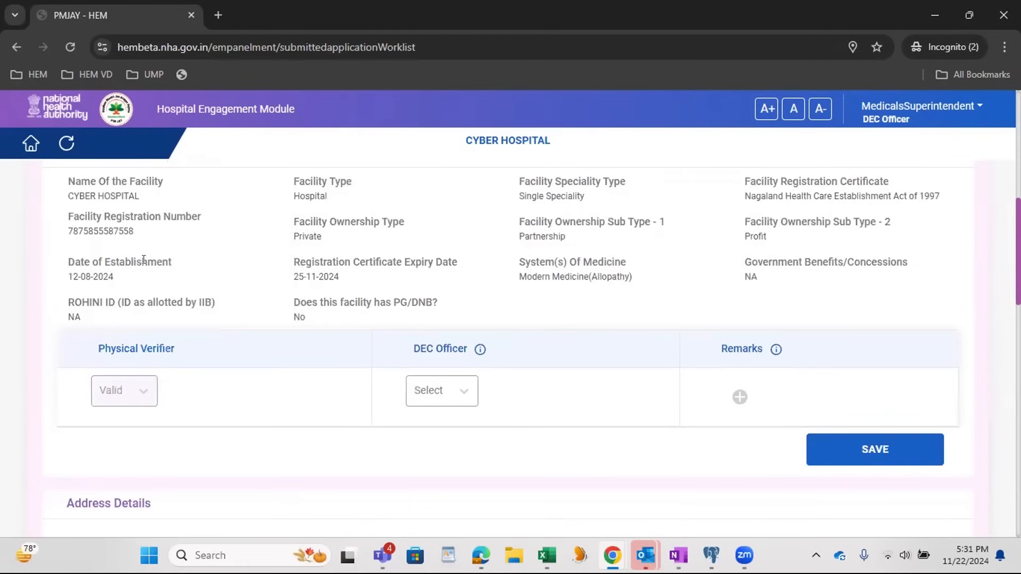
scroll(594, 252, "up", 1)
scroll(593, 253, "up", 1)
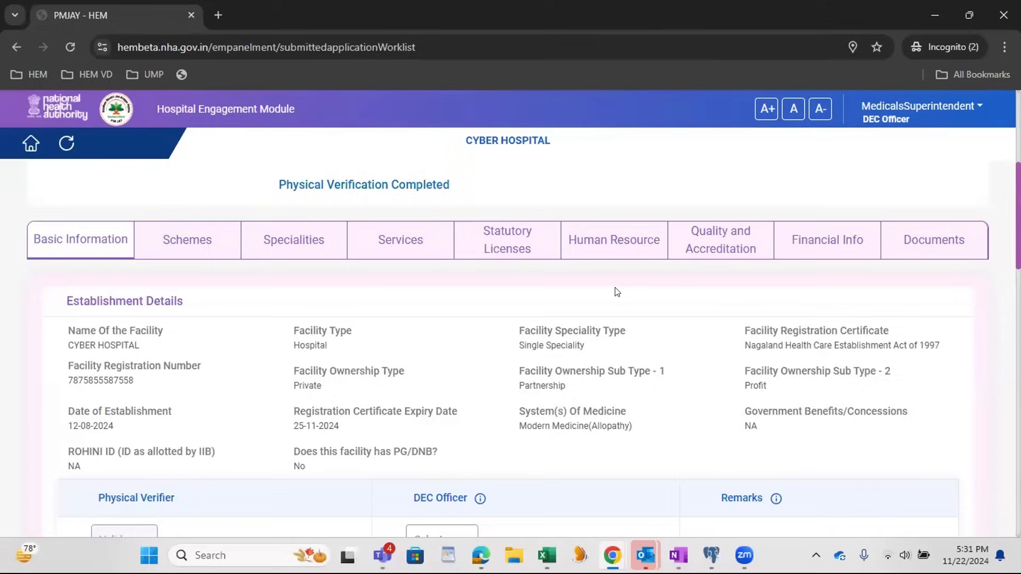
Step: Mark Establishment Details as Valid for the DEC Officer, add the remark "dec user valid" and save the section
scroll(617, 292, "down", 2)
left_click(445, 391)
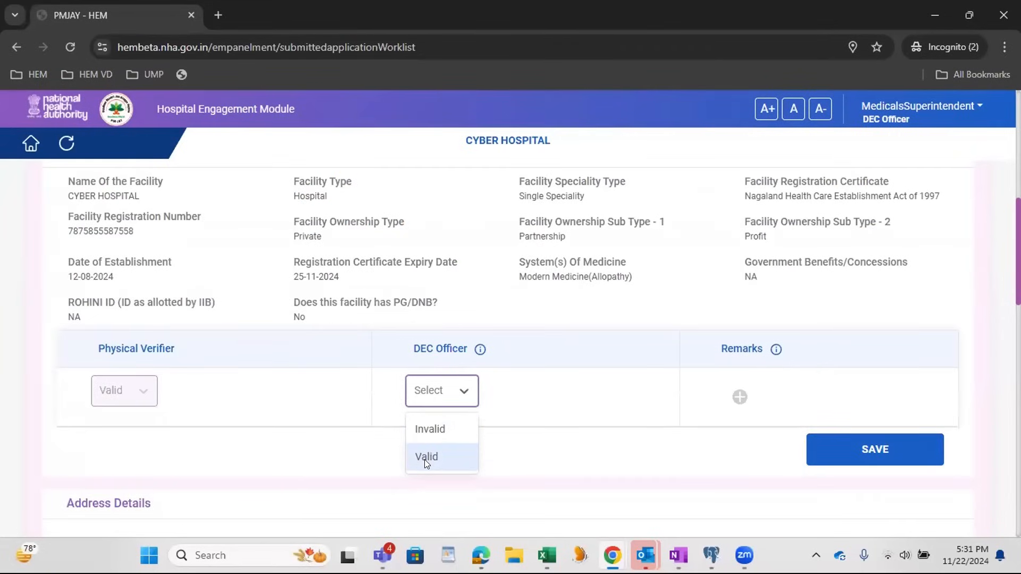
left_click(425, 459)
left_click(739, 396)
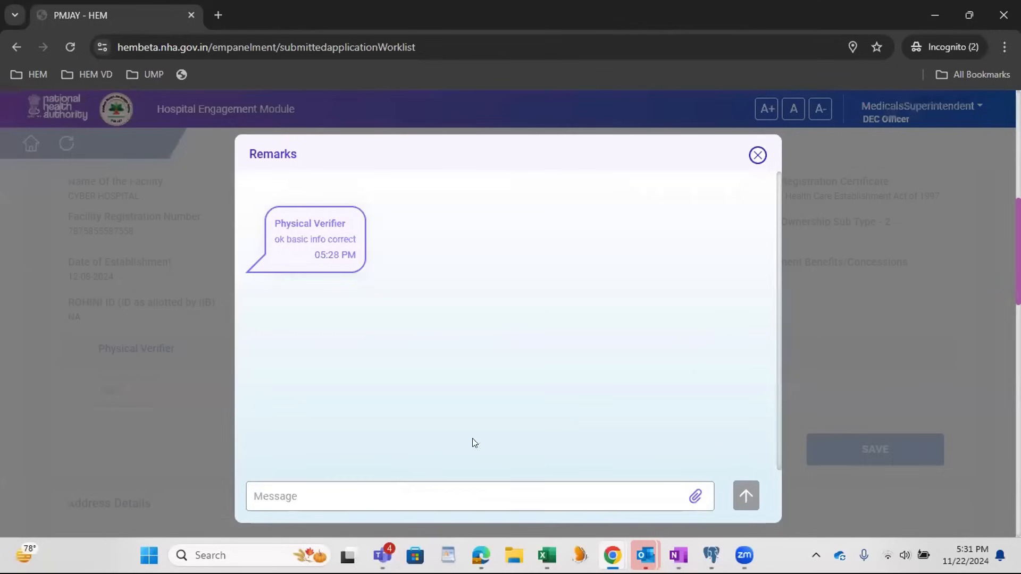
left_click(333, 486)
type("dec ")
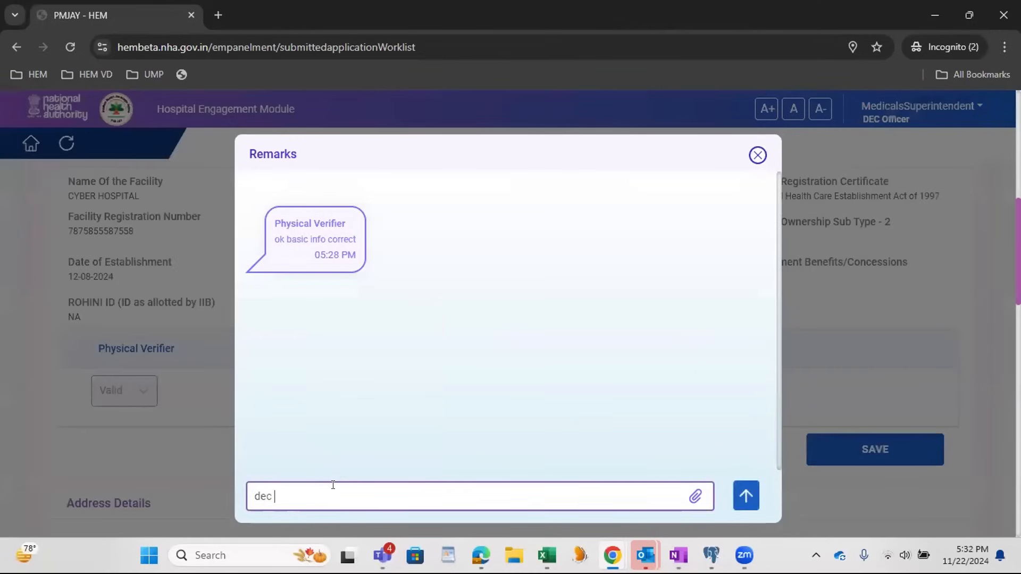
type("user valid")
key("Return")
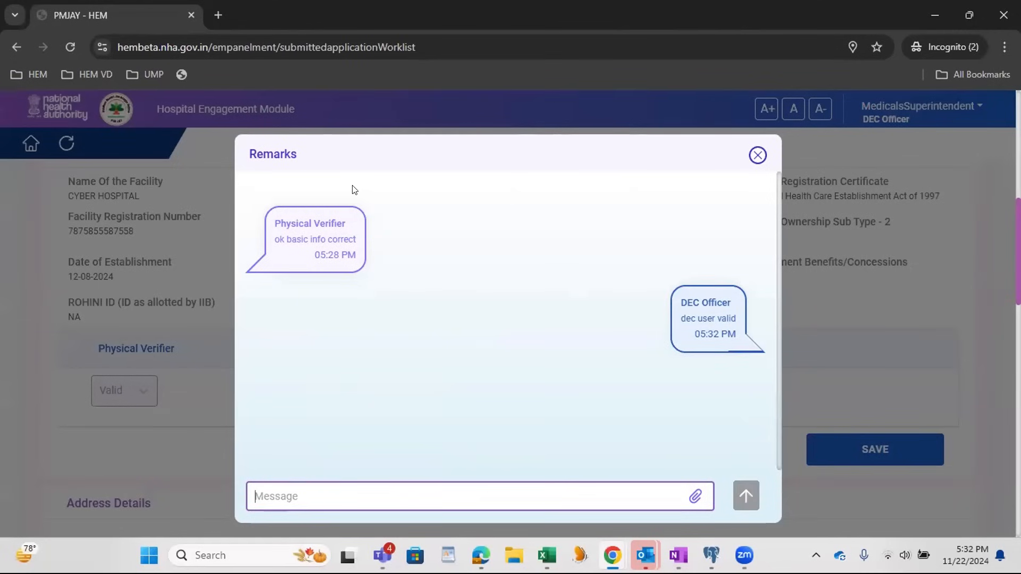
left_click(764, 157)
left_click(836, 455)
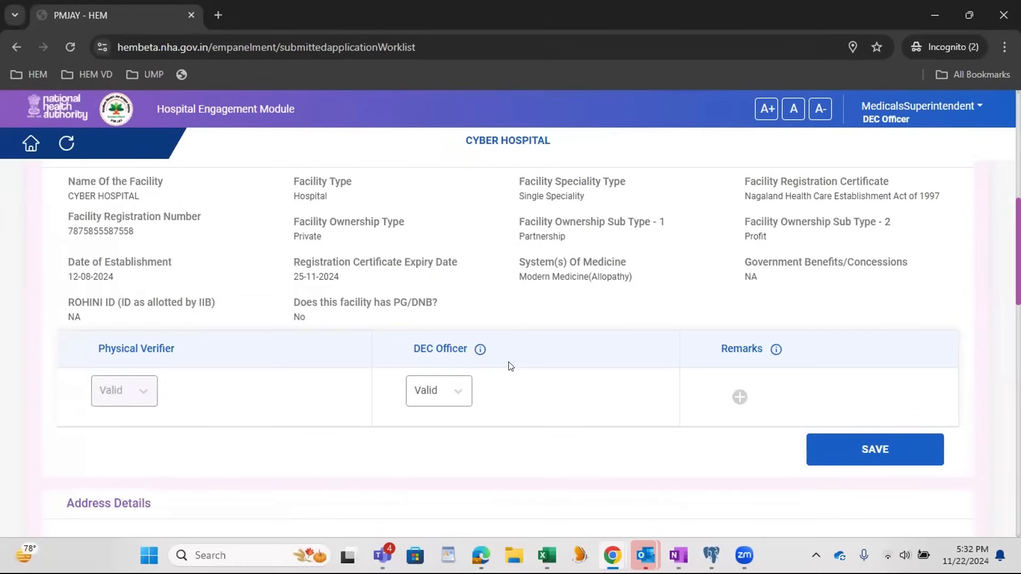
Step: Set the DEC Officer decision for Address Details to Valid and save the section
scroll(509, 365, "down", 7)
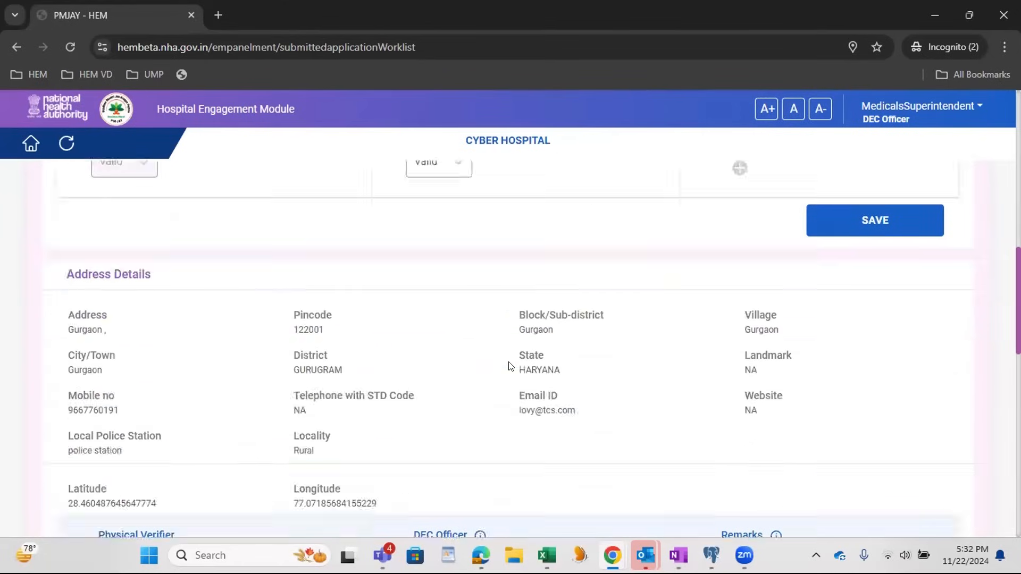
left_click(450, 433)
left_click(436, 500)
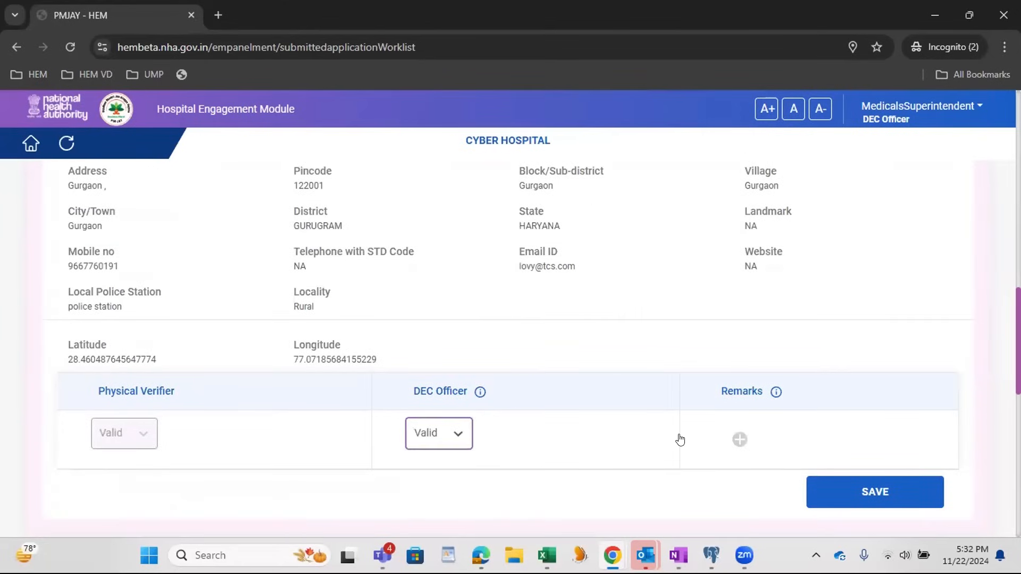
left_click(839, 491)
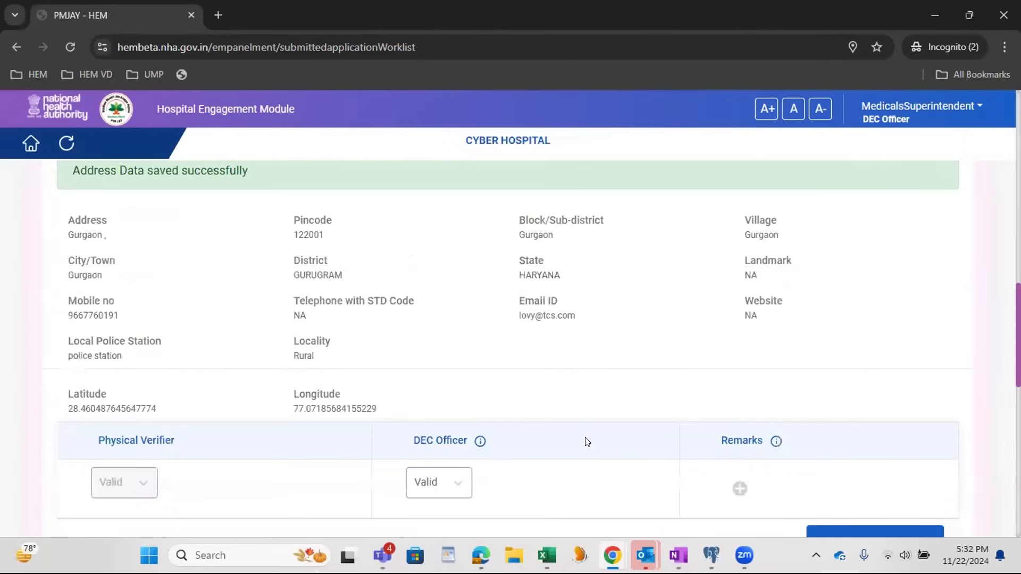
Step: Mark the Burns Management speciality as DEC Recommended with the remark "ok from DEC" and save the specialities
scroll(585, 441, "up", 10)
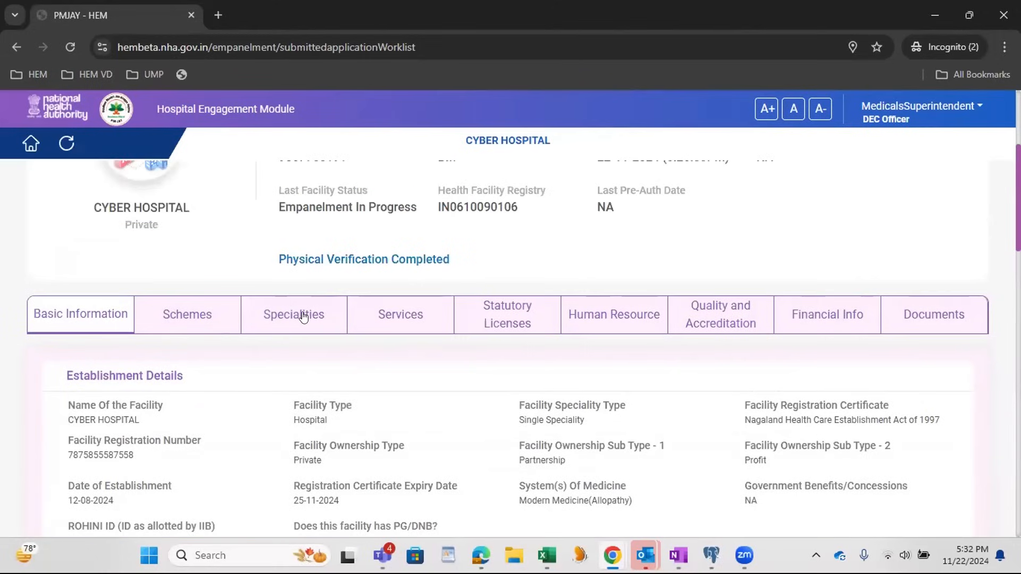
left_click(284, 322)
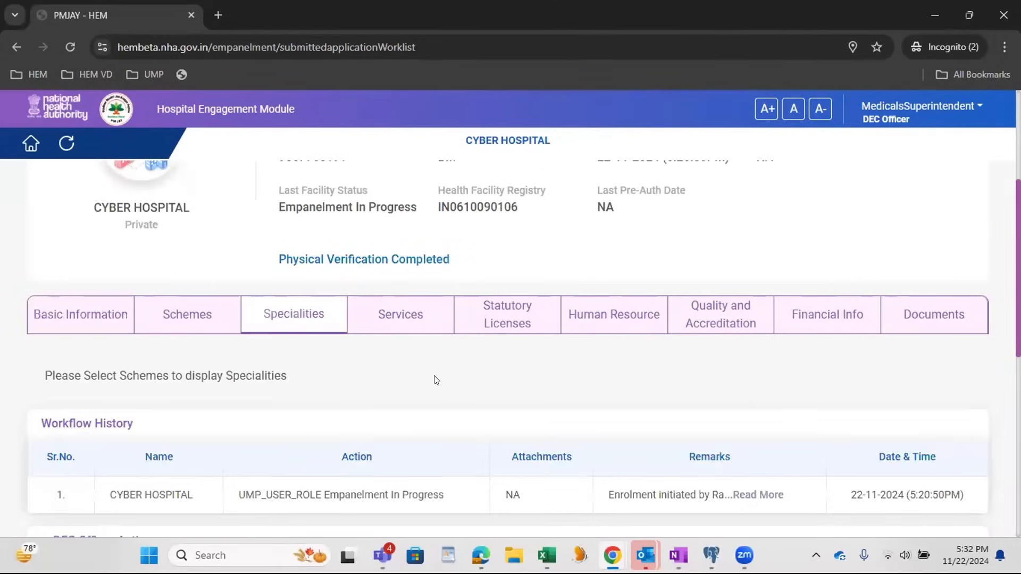
scroll(436, 378, "down", 4)
scroll(440, 378, "up", 2)
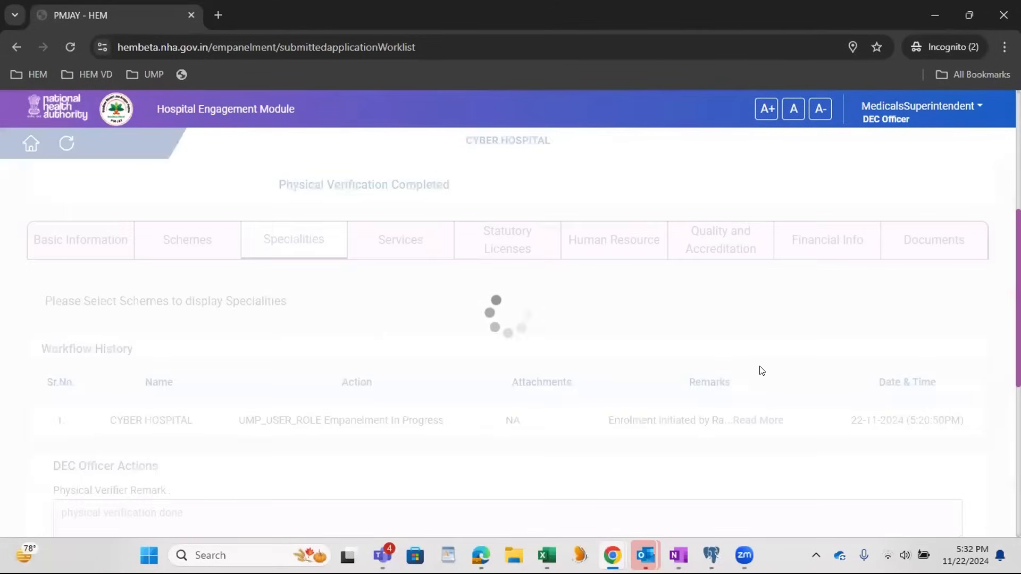
left_click(867, 345)
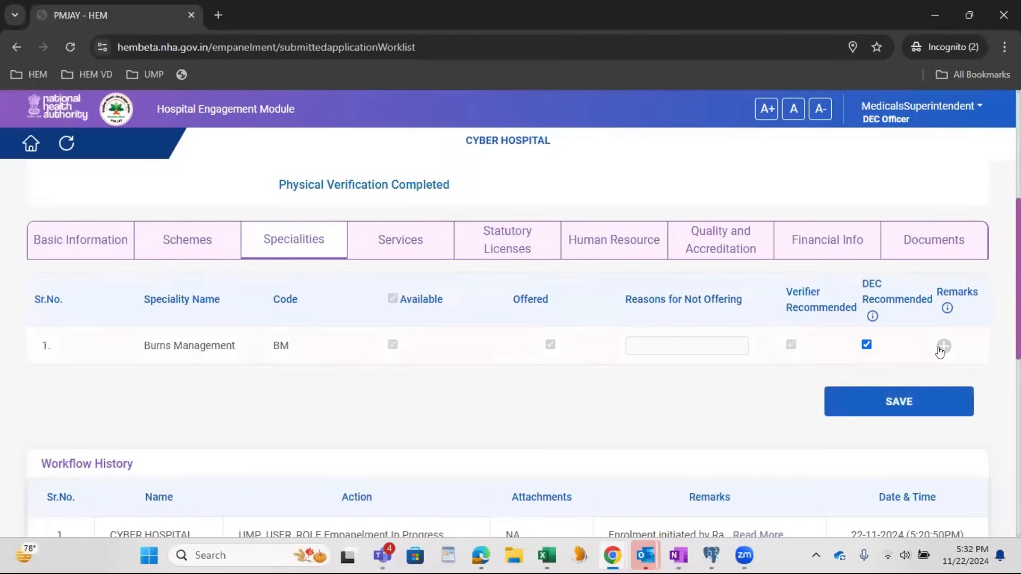
left_click(944, 346)
left_click(416, 490)
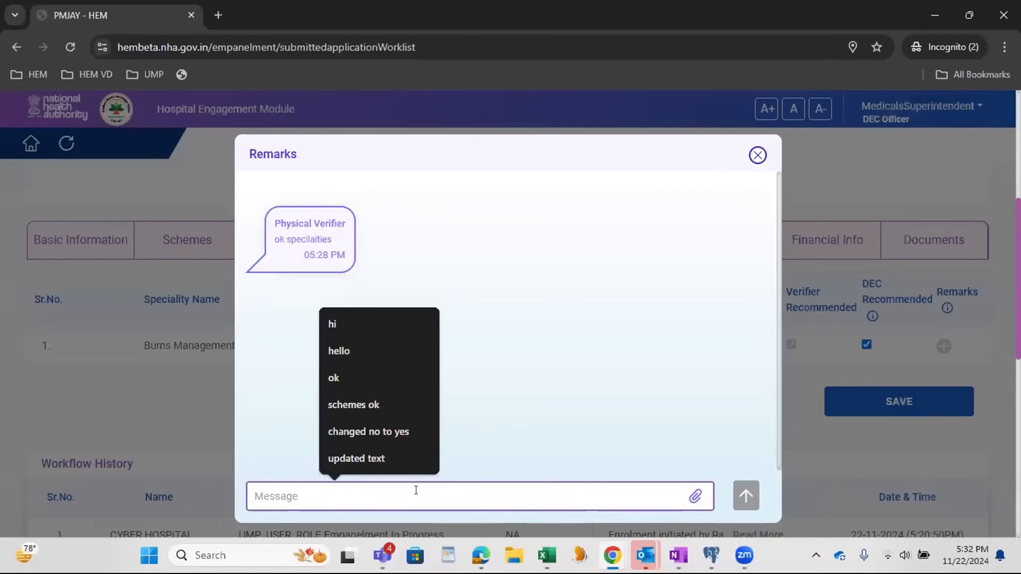
type("ok from")
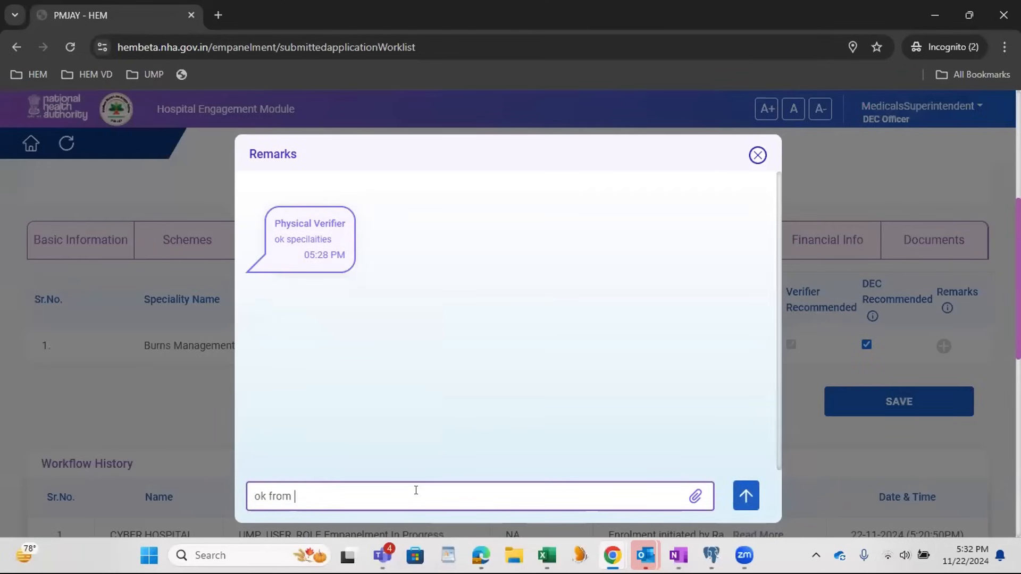
type(" DEC")
key("Return")
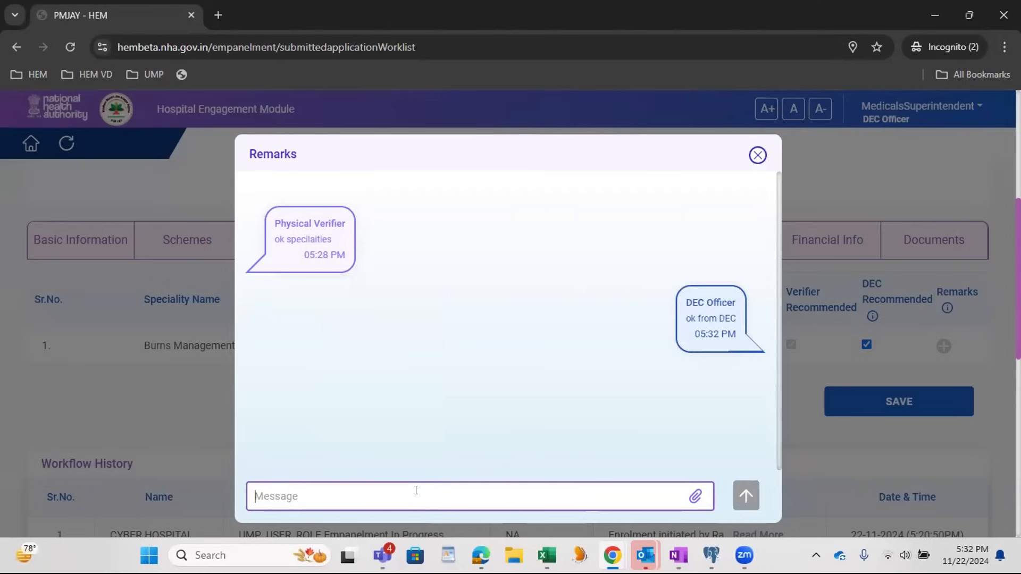
left_click(757, 155)
left_click(862, 412)
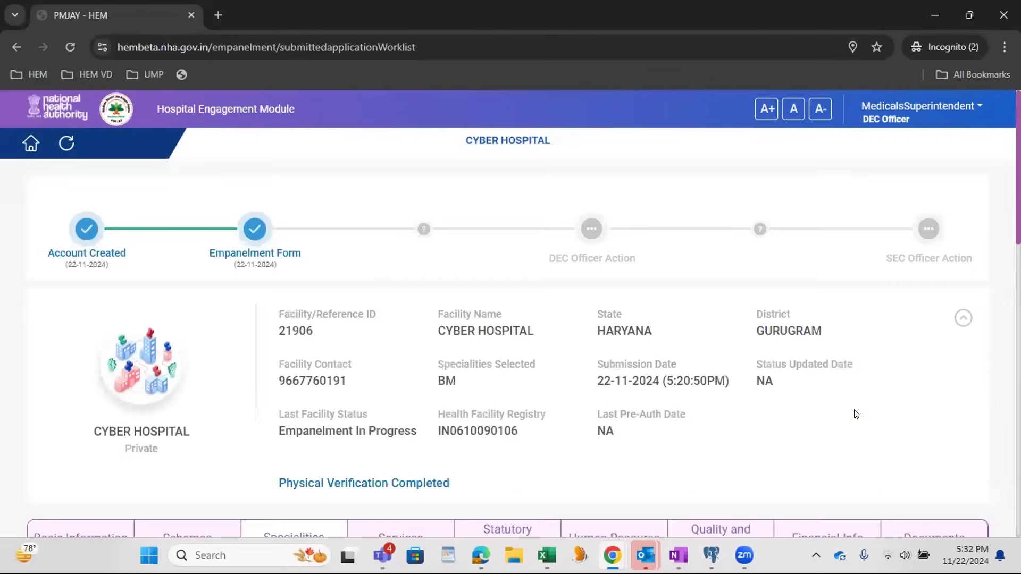
Step: Review the Physical Verifier's remark, uploaded document, document description and location coordinates under DEC Officer Actions
scroll(854, 414, "down", 15)
scroll(855, 412, "up", 1)
scroll(833, 412, "up", 2)
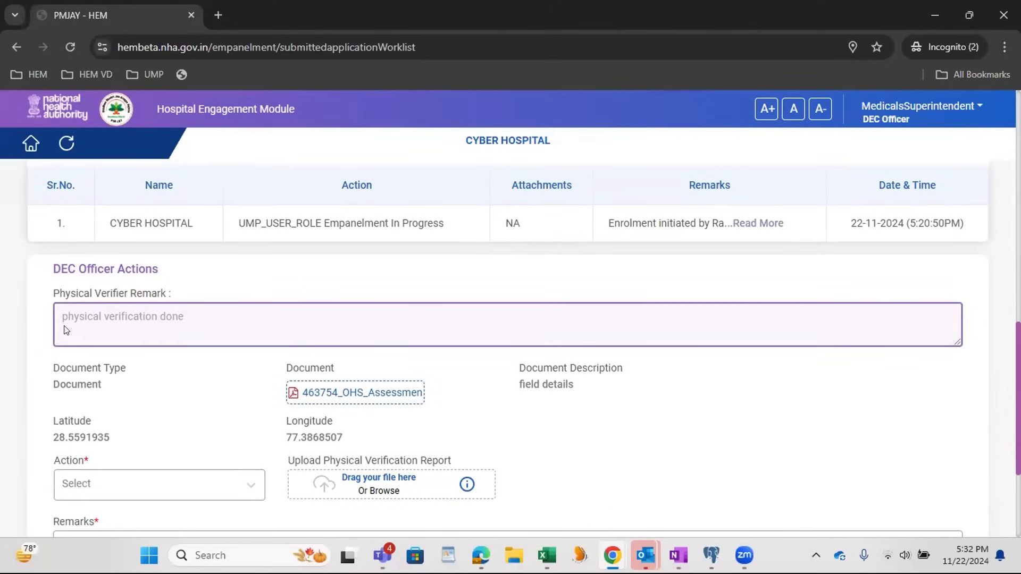
scroll(69, 319, "down", 2)
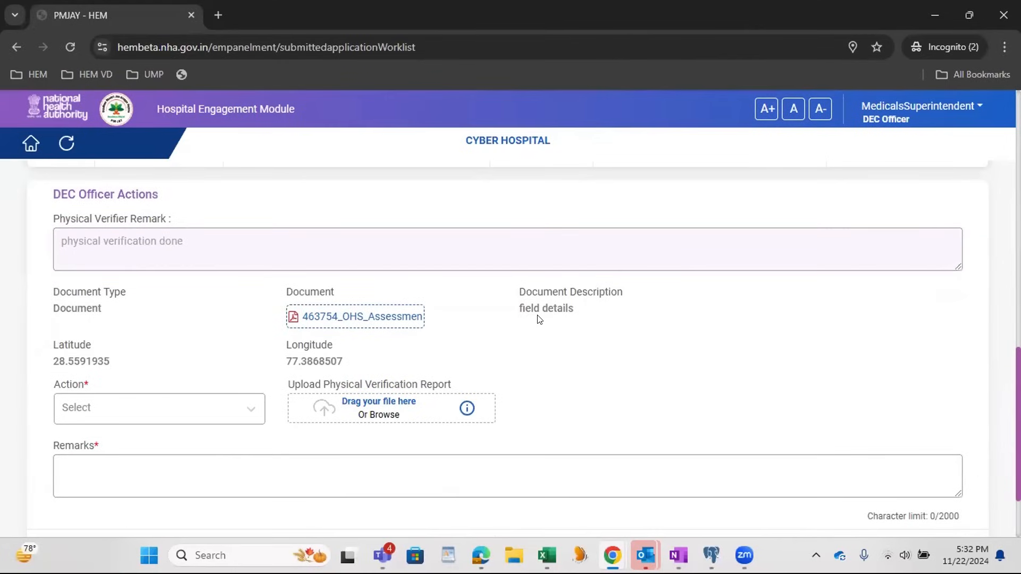
left_click_drag(519, 309, 576, 319)
left_click(198, 68)
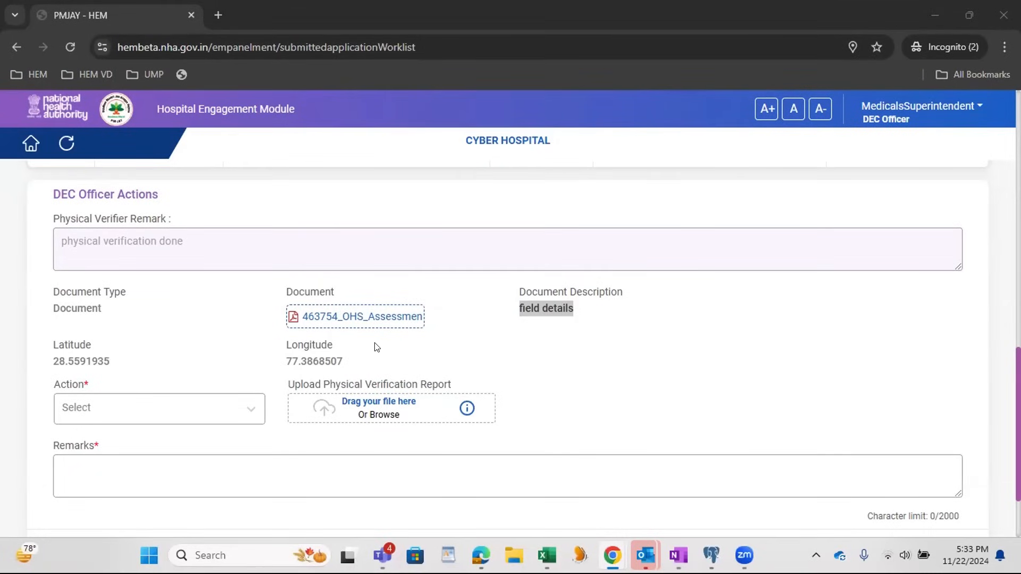
left_click_drag(49, 345, 374, 351)
scroll(374, 351, "down", 3)
Step: Set the DEC Officer action to Empanelment Recommended by DEC with the remark "approving form"
left_click(173, 360)
left_click(159, 339)
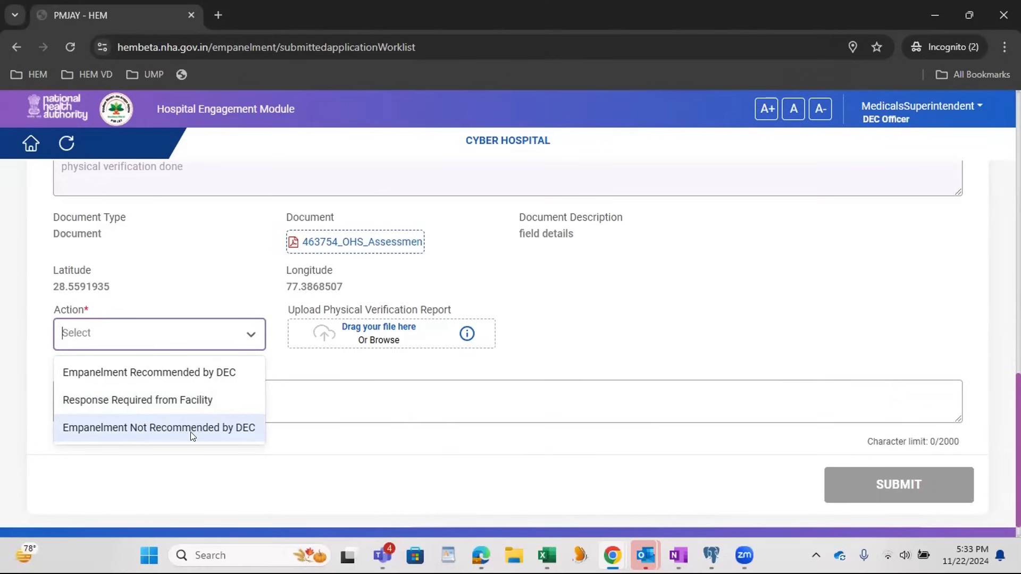
left_click(170, 373)
left_click(178, 393)
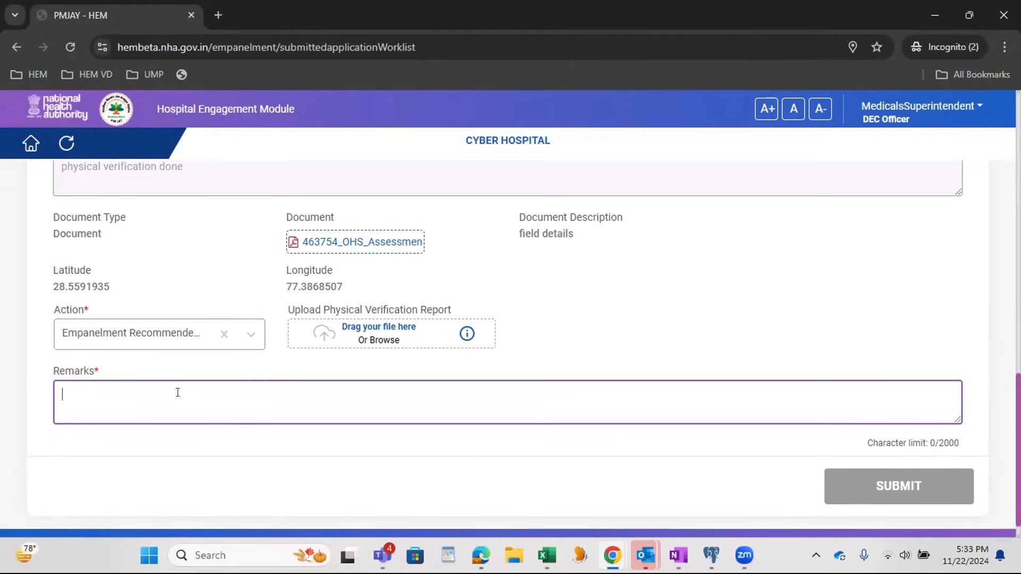
type("approve")
key("BackSpace")
type("ing form")
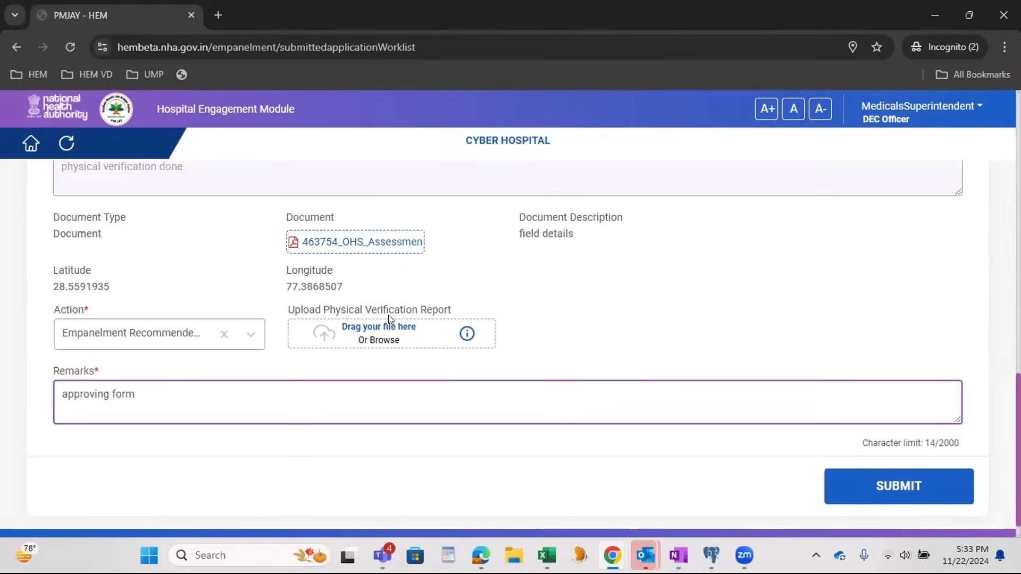
Step: Attach the OHS Assessment Completion PDF from Downloads as the physical verification report and submit the DEC Officer action
left_click(375, 340)
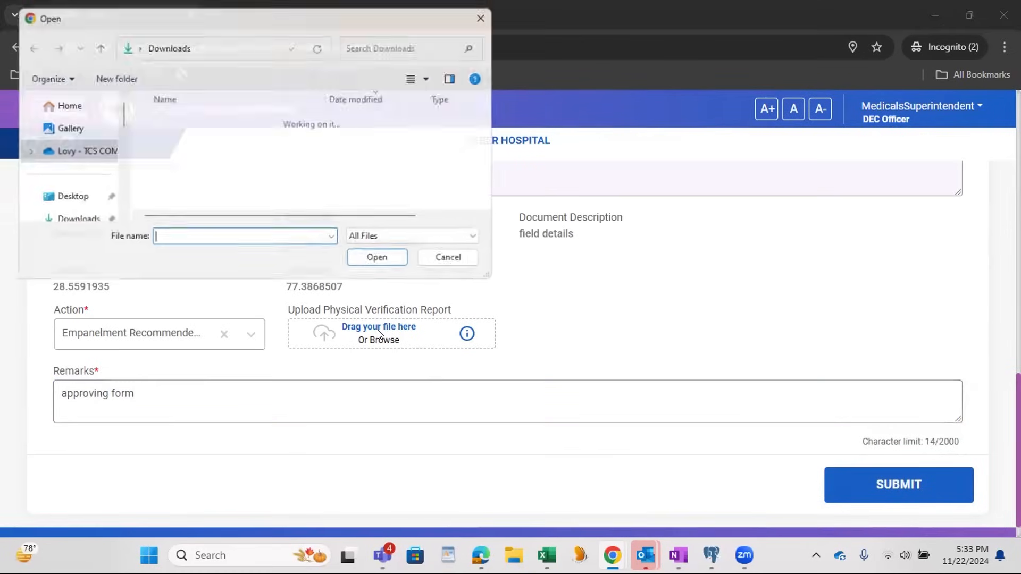
scroll(220, 153, "down", 10)
left_click(234, 202)
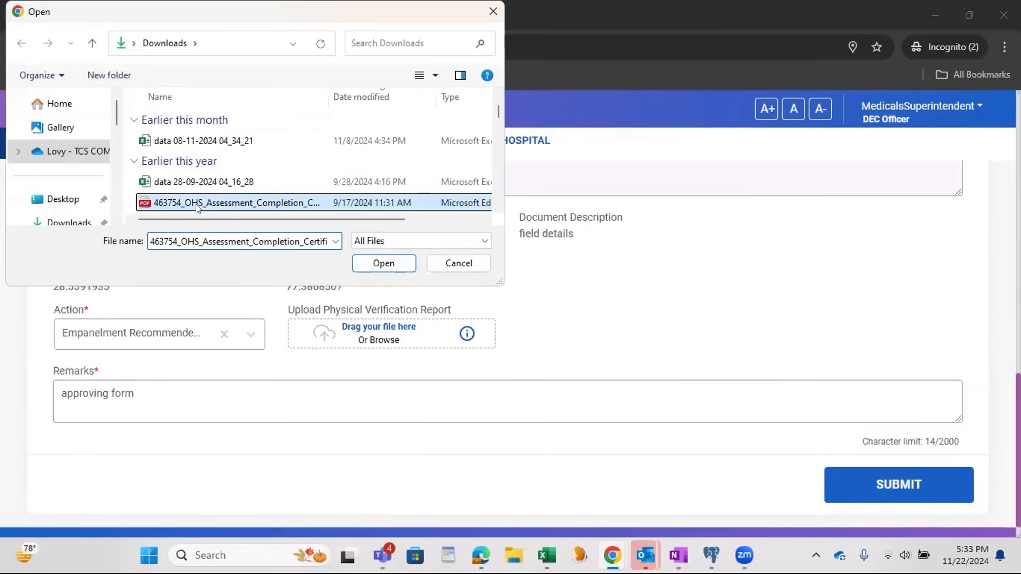
left_click(382, 264)
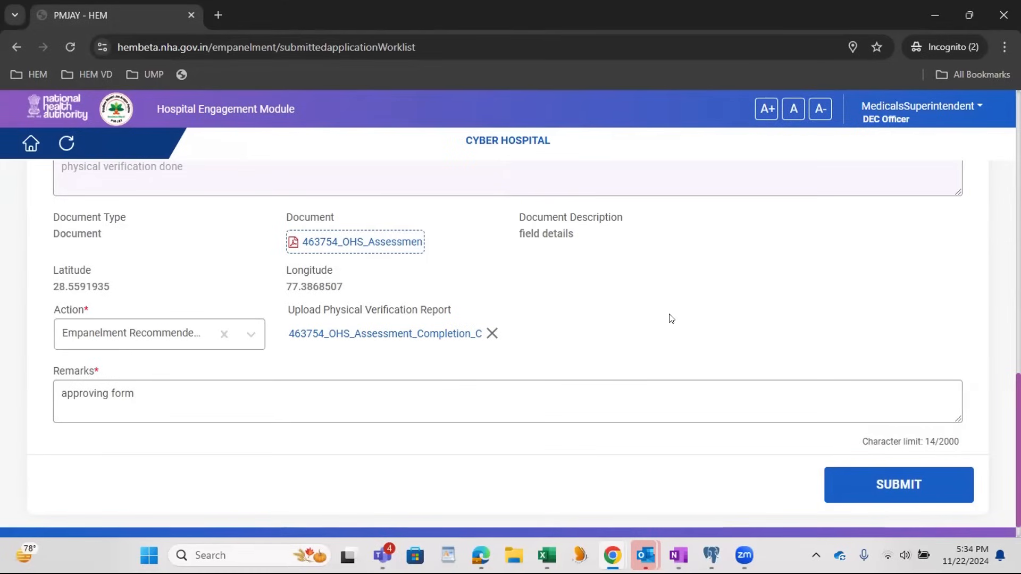
left_click(869, 498)
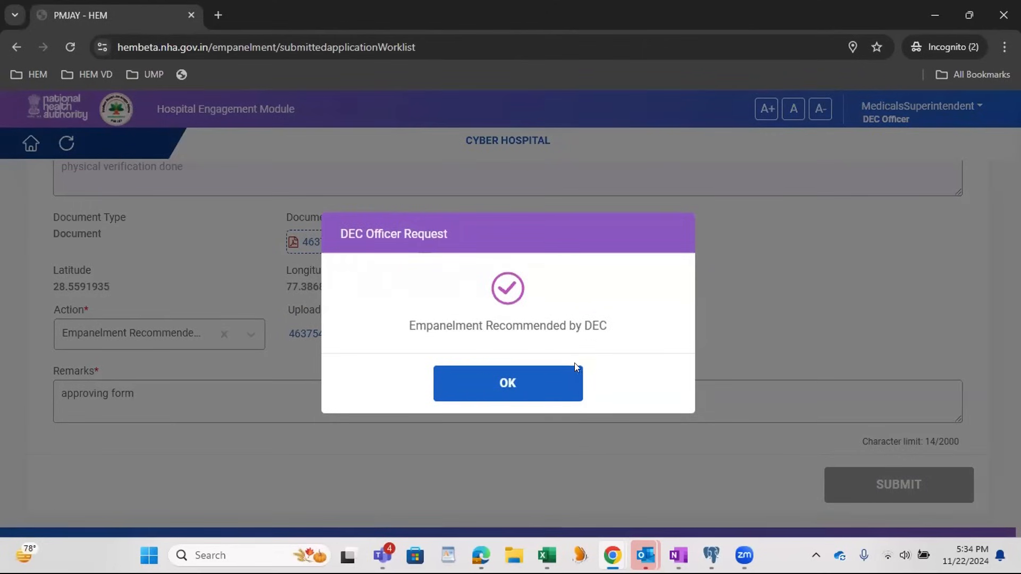
left_click(524, 394)
Step: Open a new incognito window and load the bookmarked AWS Staging site of the Hospital Engagement Module
mouse_move(612, 555)
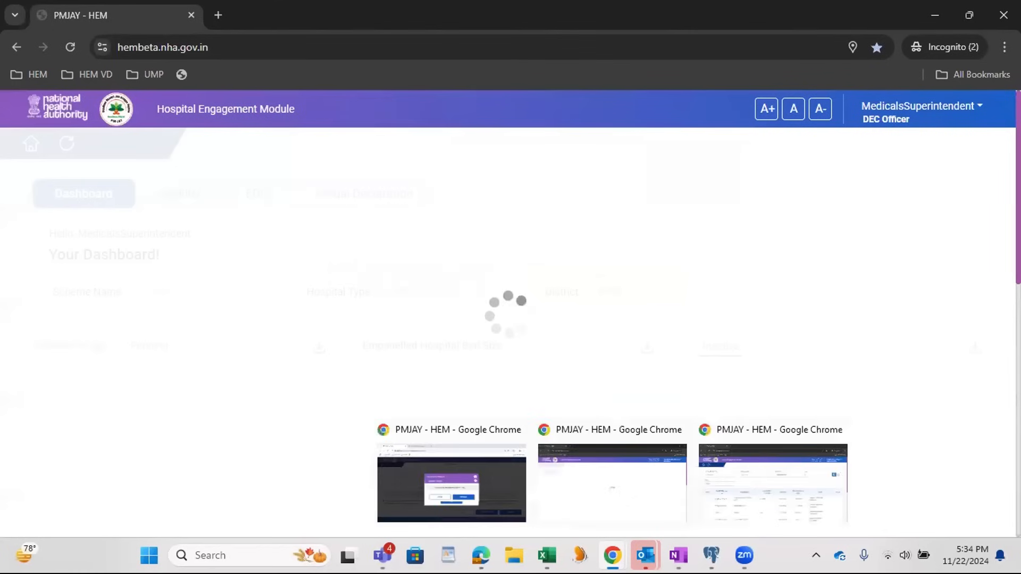
right_click(612, 555)
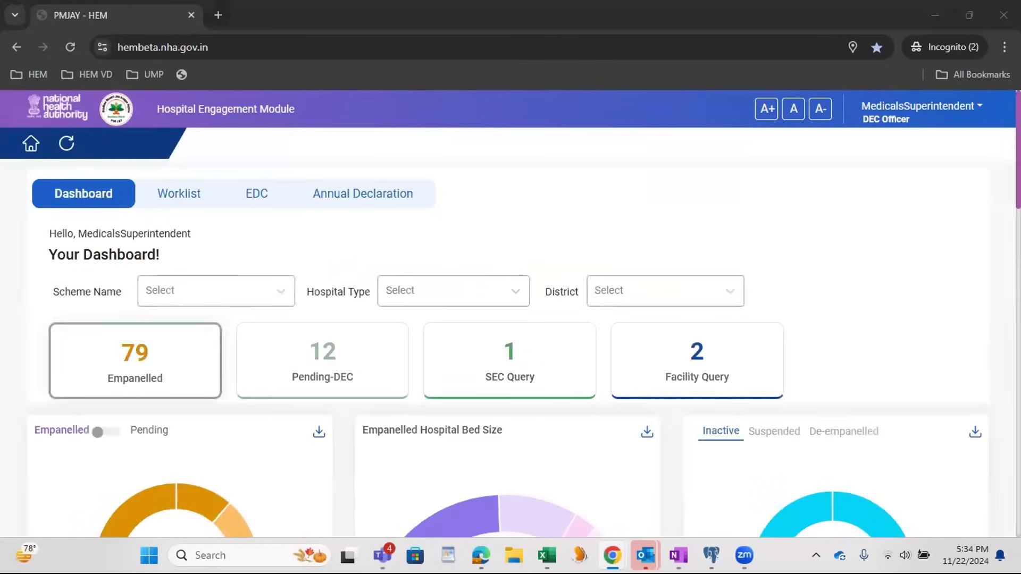
left_click(556, 440)
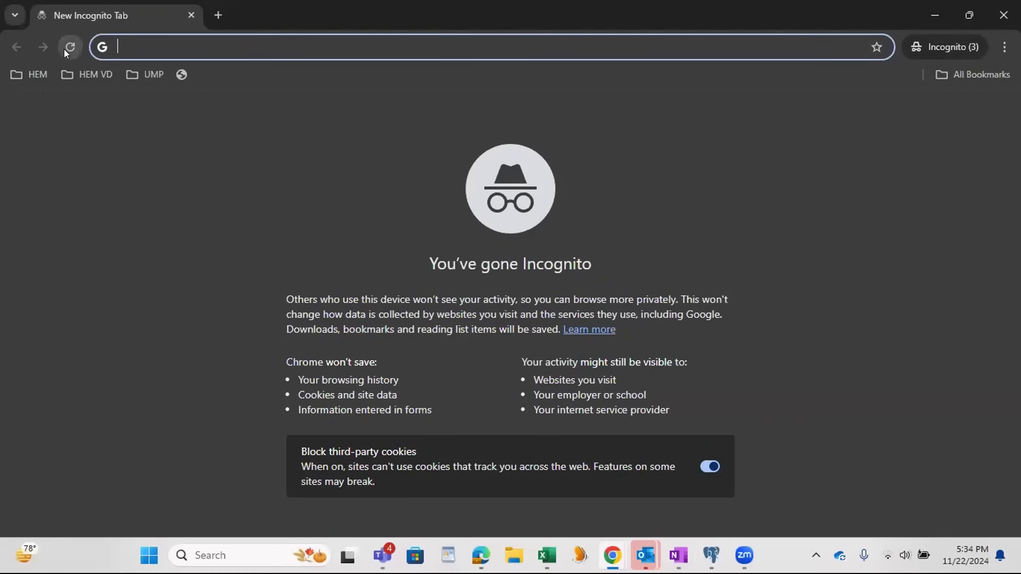
left_click(38, 75)
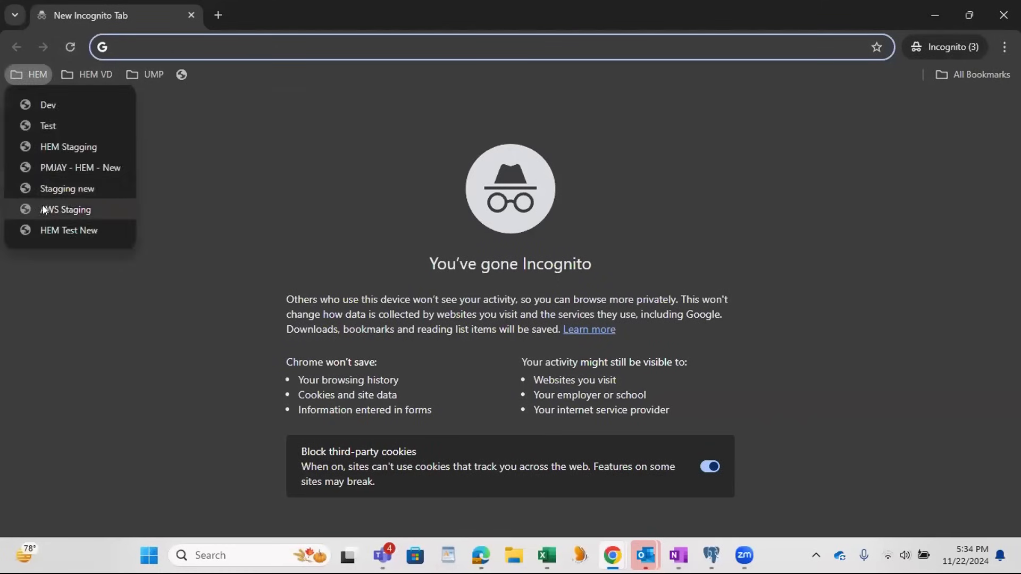
left_click(40, 209)
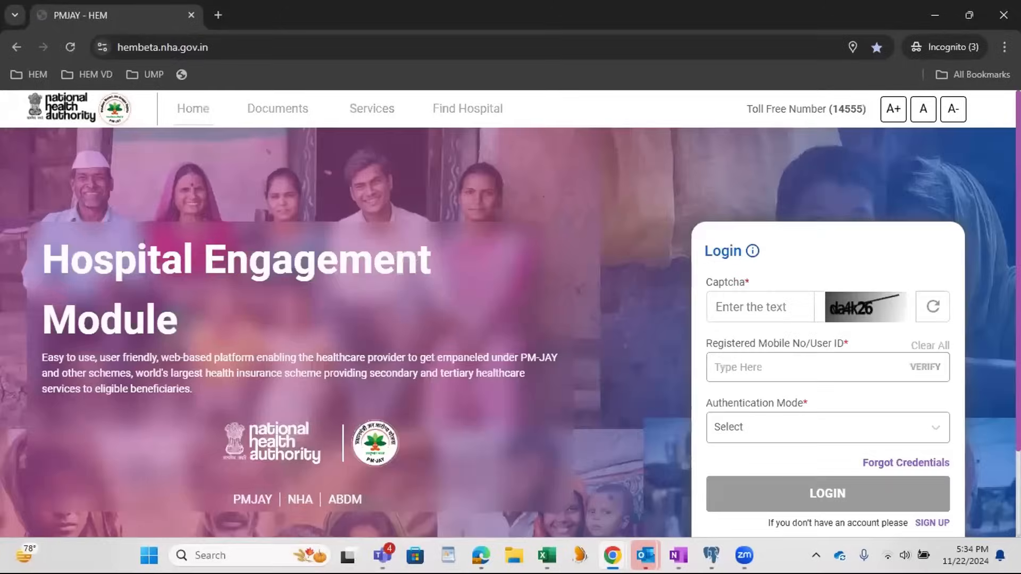
Step: Switch to OneNote, copy the SEC Officer's user ID from the login credentials page and return to the login page
left_click(678, 555)
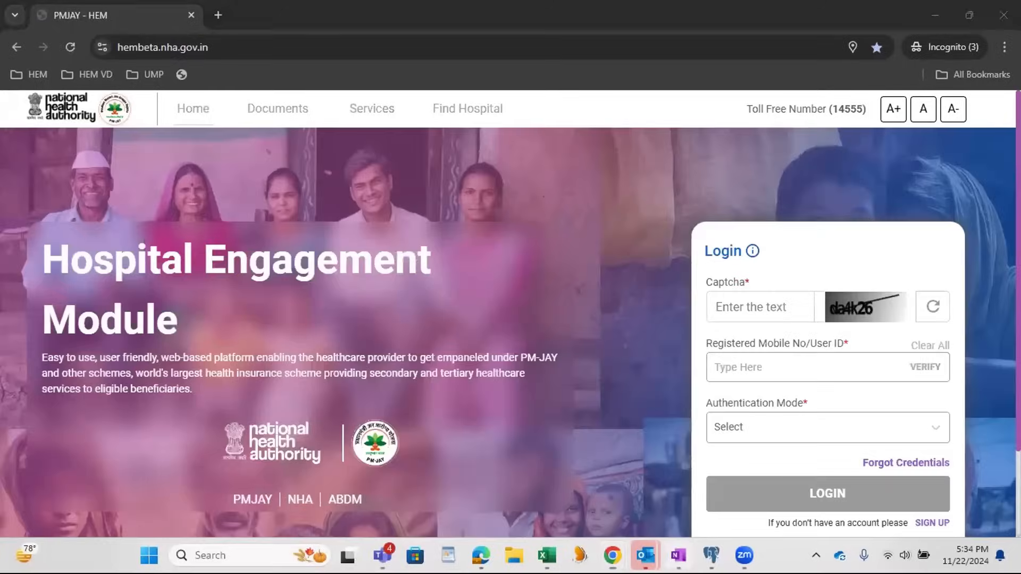
left_click_drag(246, 186, 177, 186)
key("ctrl+c")
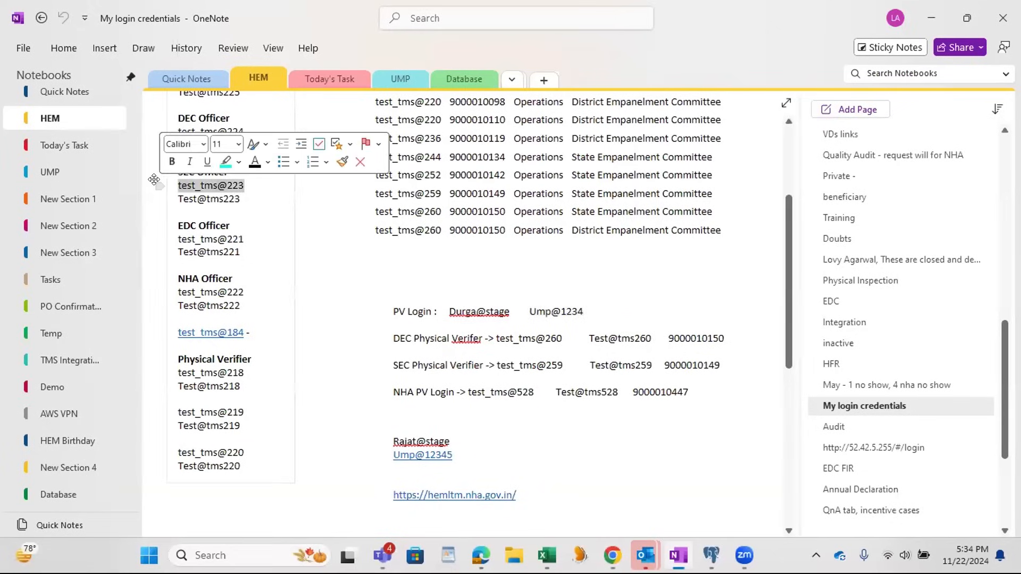
key("alt+Tab")
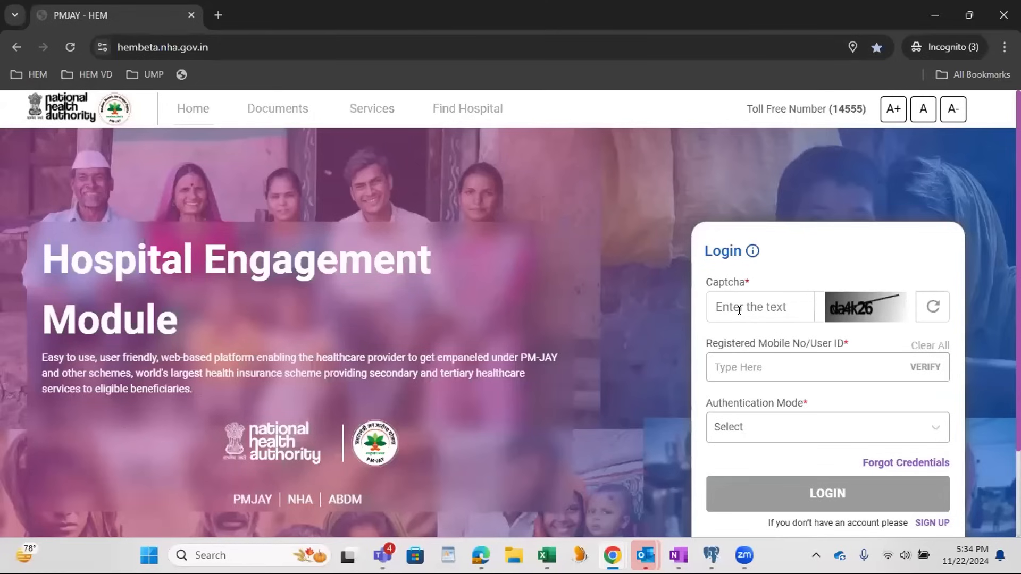
Step: Fill in the captcha and the SEC Officer's user ID on the login form and verify the ID
type("da4k26")
key("Tab")
key("ctrl+v")
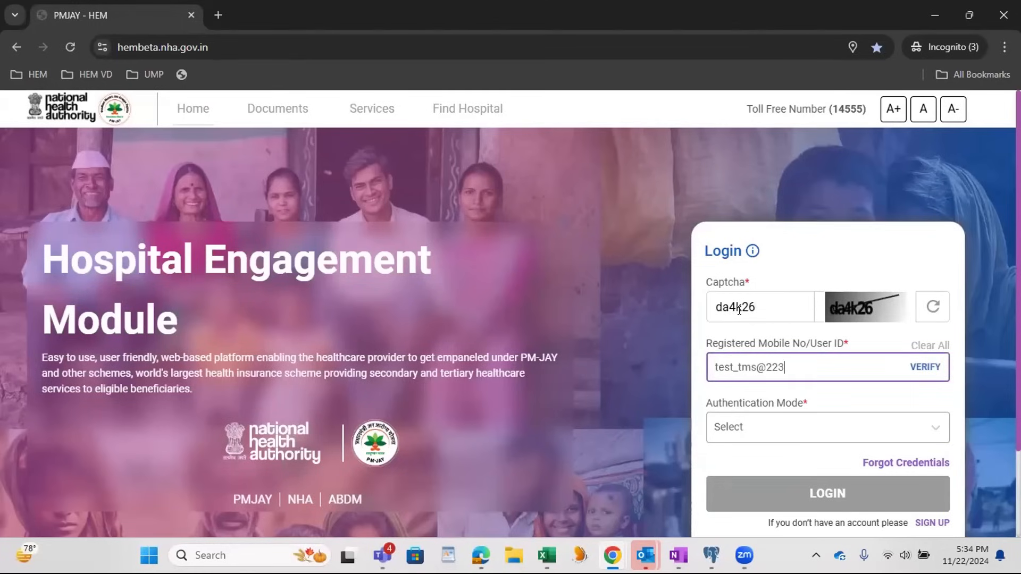
left_click(918, 366)
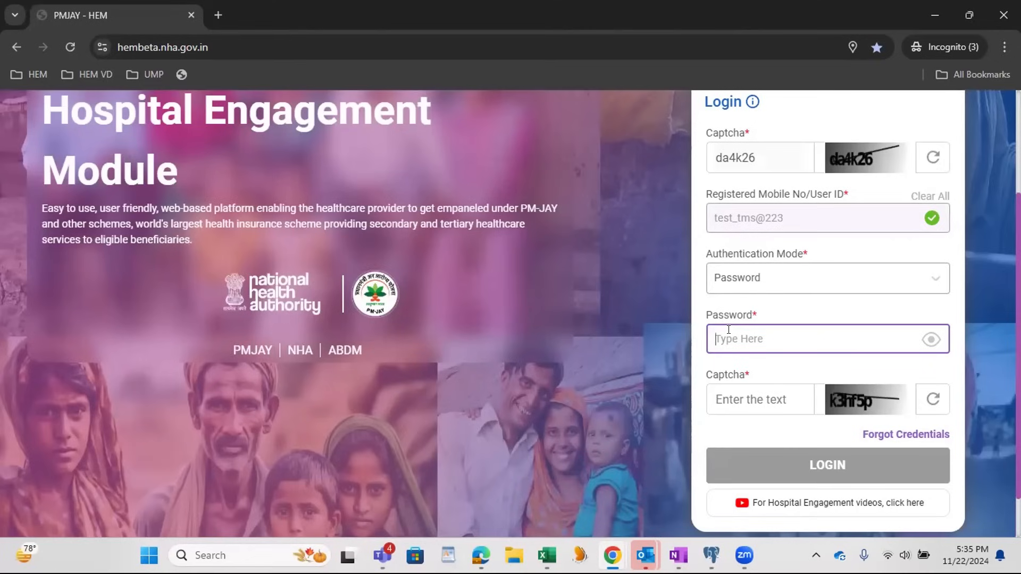
Step: Enter the account password and the second captcha with Password authentication, and log in as SEC Officer
type("***********")
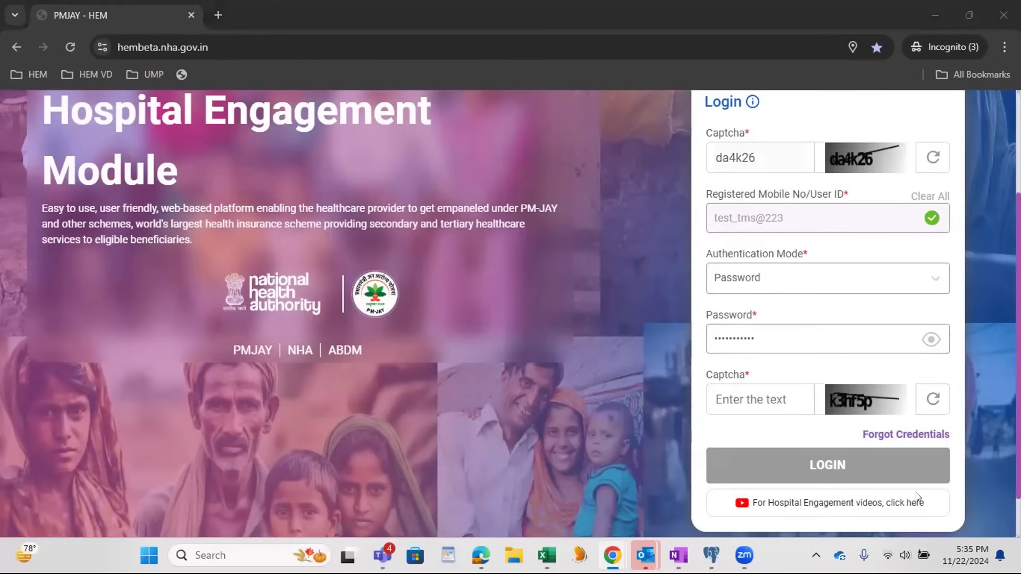
left_click(725, 400)
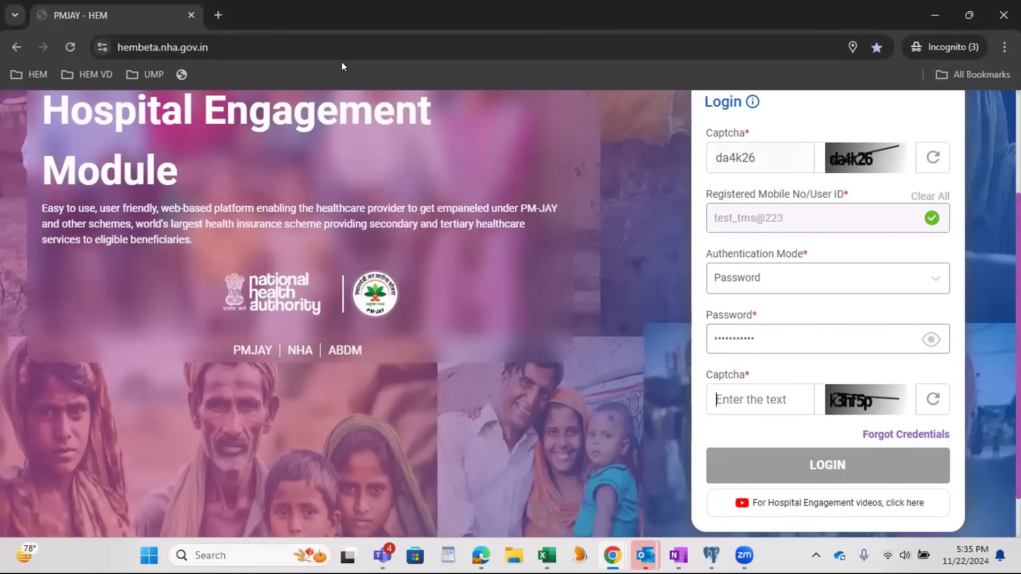
type("k3hf5p")
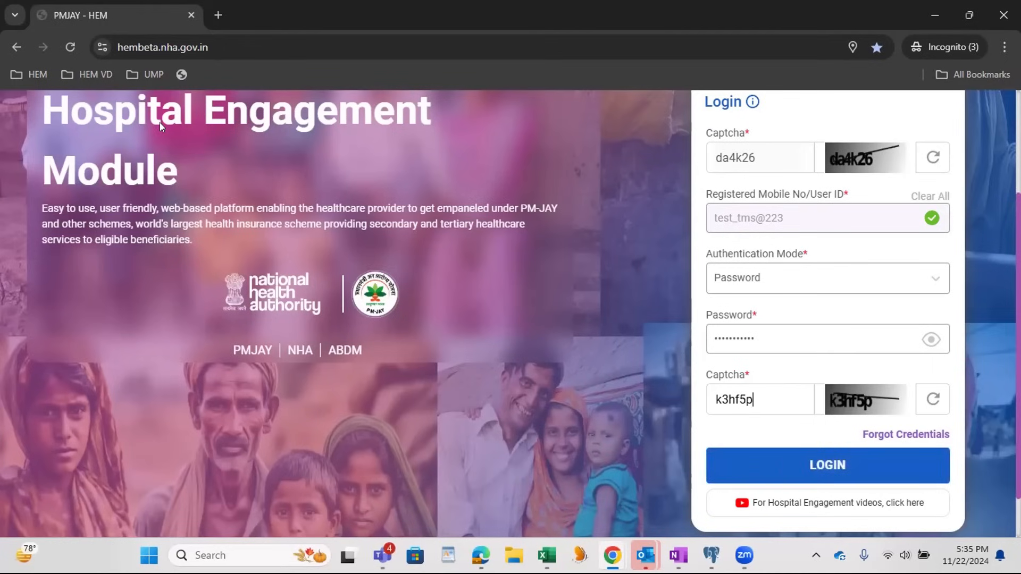
left_click(826, 466)
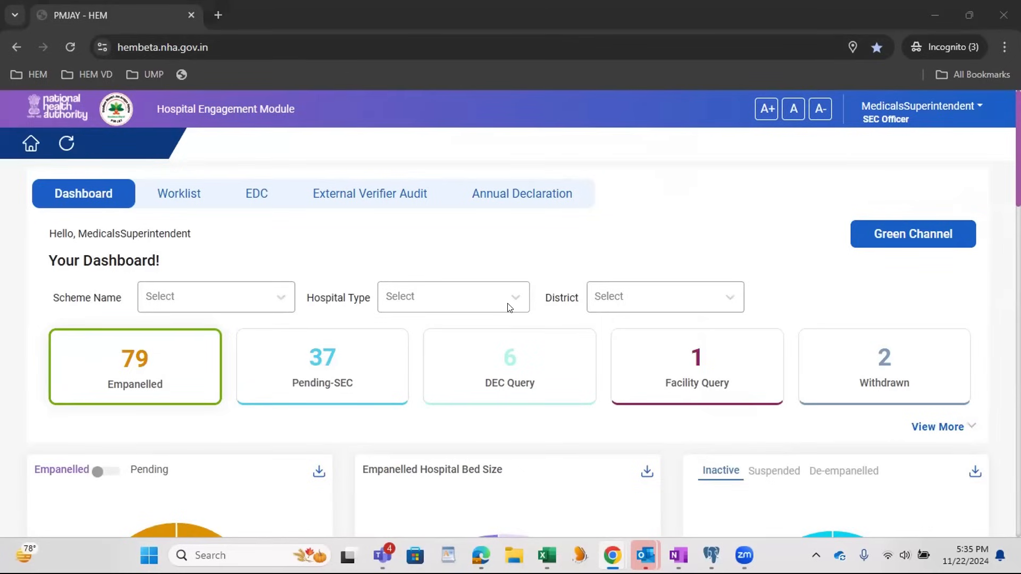
Step: Examine the SEC Officer dashboard's status tiles, filters and charts on empanelled hospitals, bed size, specialities and TATs
scroll(713, 223, "down", 1)
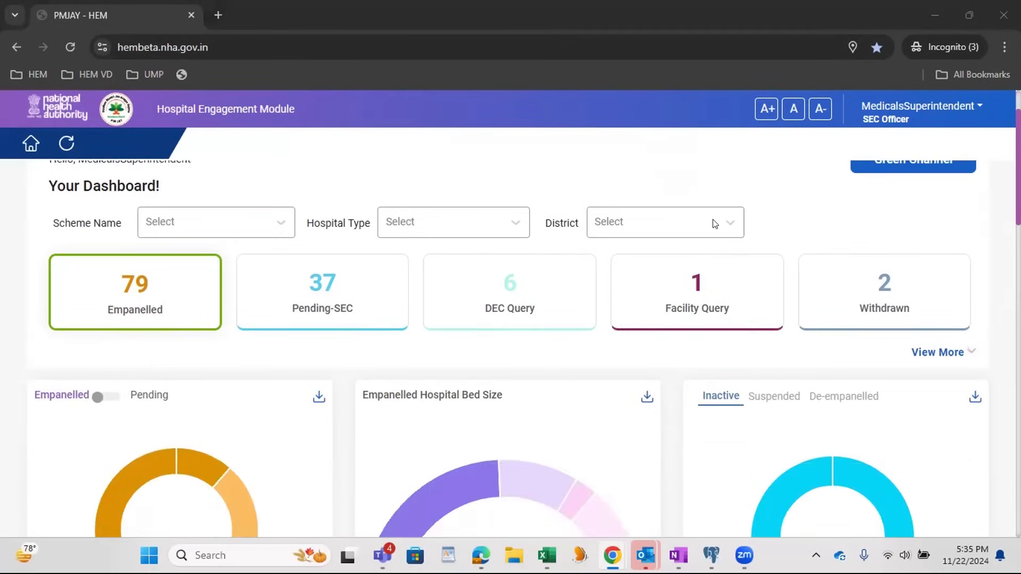
scroll(713, 224, "up", 1)
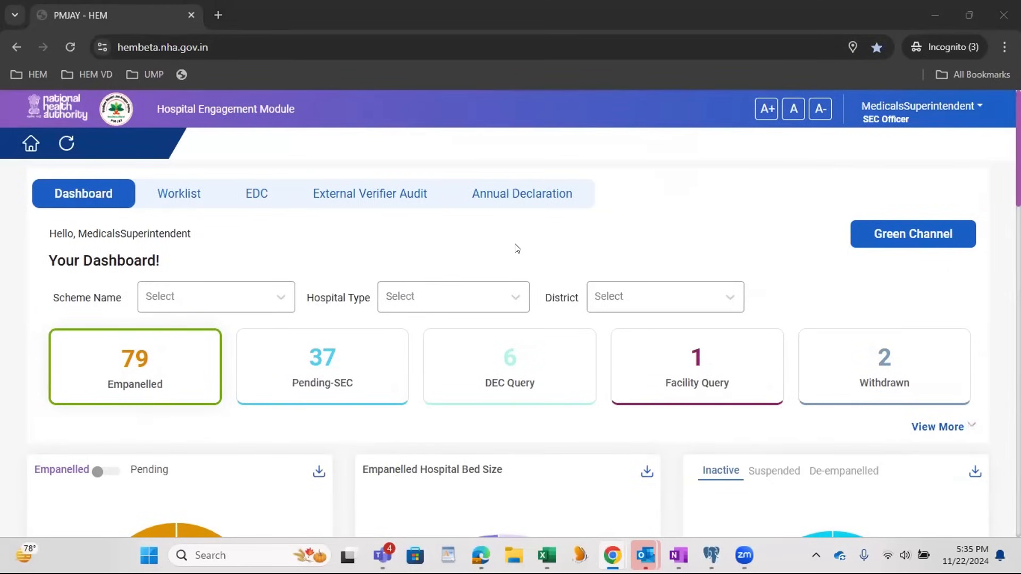
scroll(515, 248, "down", 2)
scroll(515, 248, "down", 2)
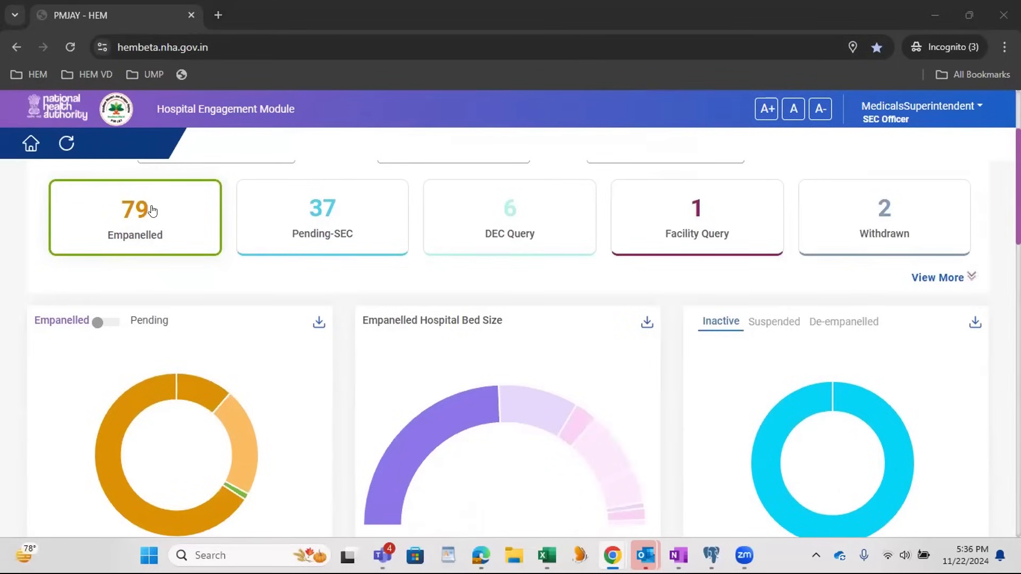
scroll(154, 221, "up", 2)
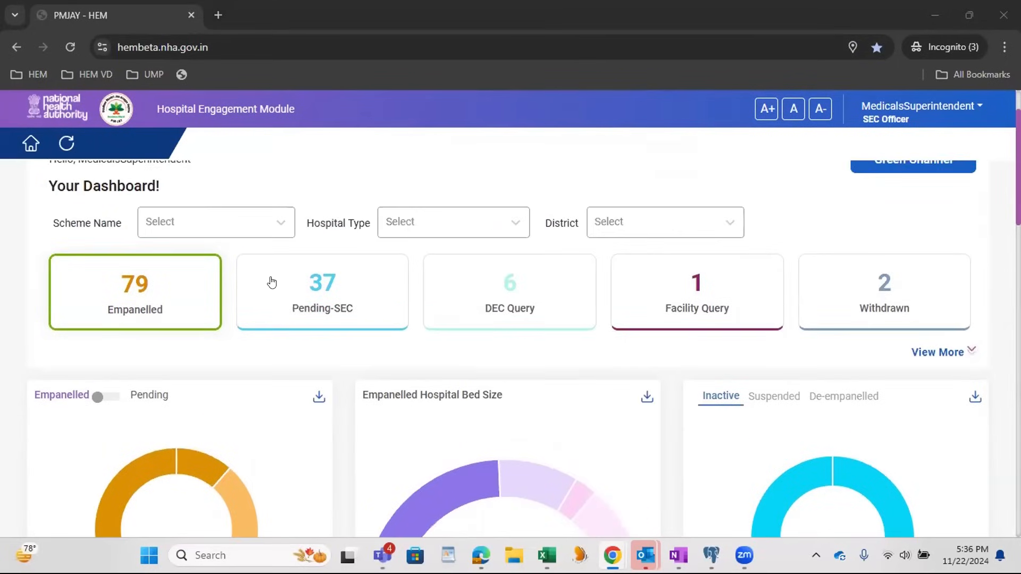
scroll(556, 296, "down", 4)
scroll(556, 296, "up", 4)
scroll(686, 322, "down", 12)
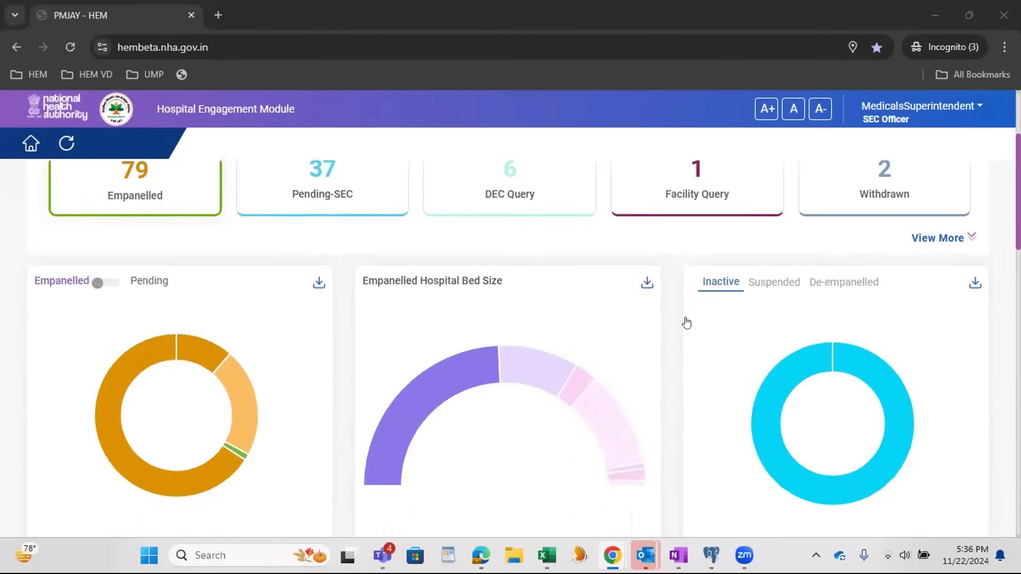
scroll(686, 323, "up", 12)
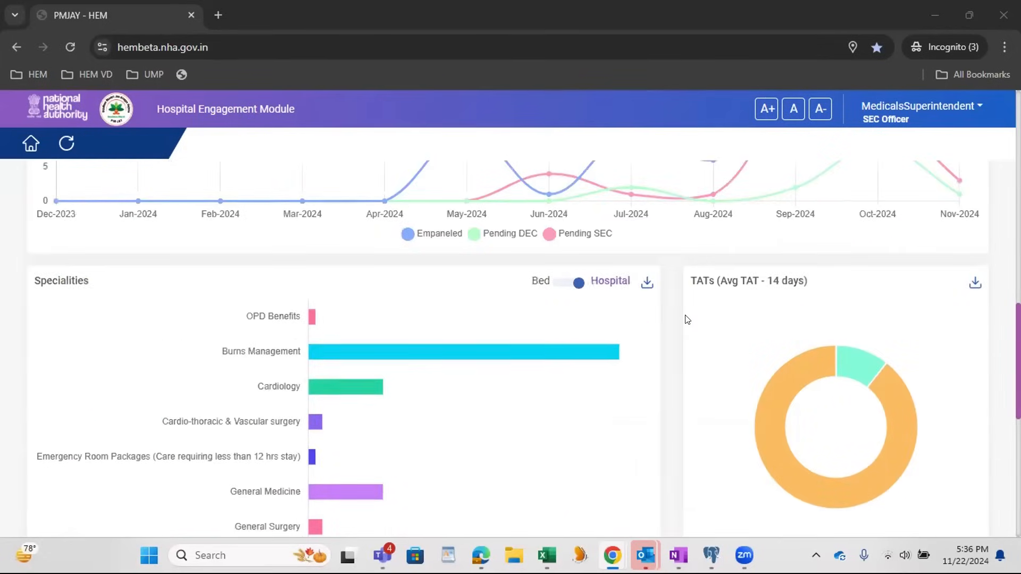
Step: Open the SEC Officer's worklist and list the applications in Pending-SEC status
left_click(186, 201)
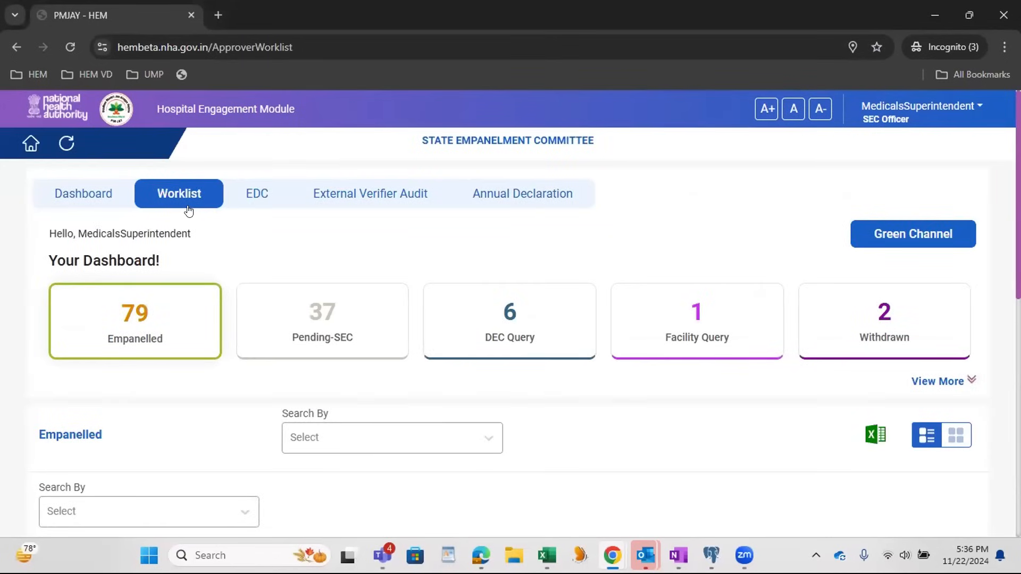
left_click(365, 326)
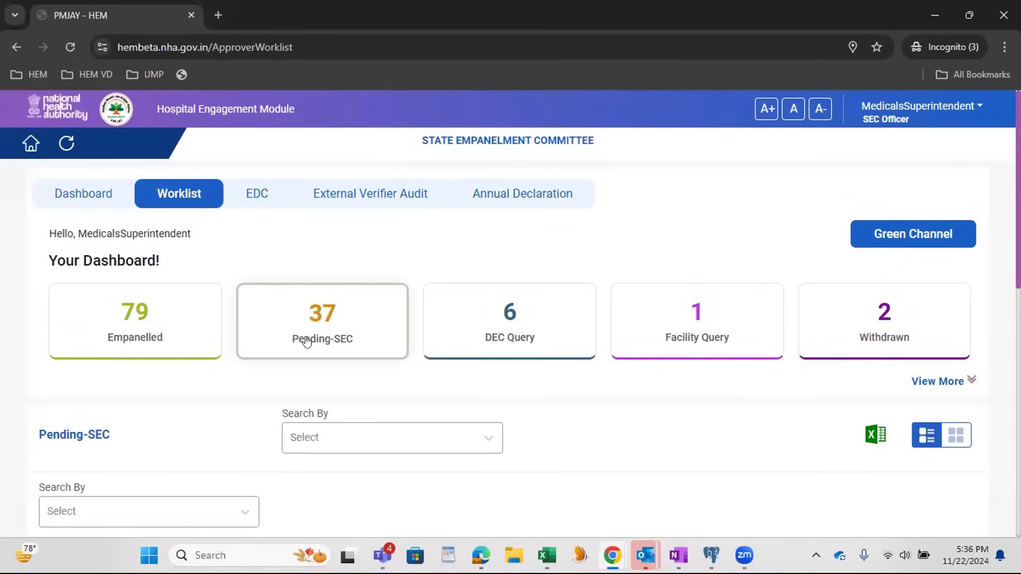
scroll(304, 335, "down", 3)
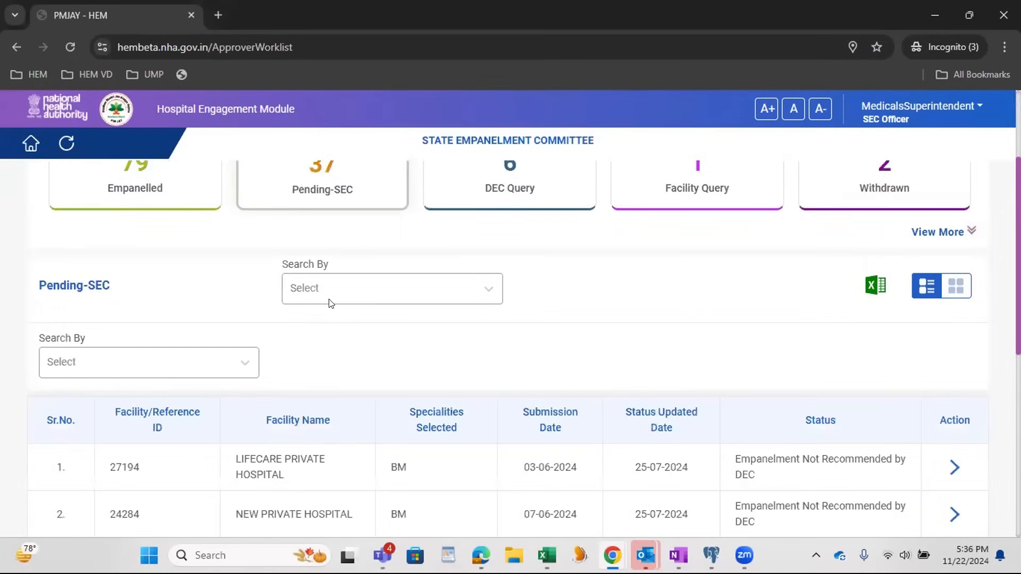
scroll(329, 306, "down", 2)
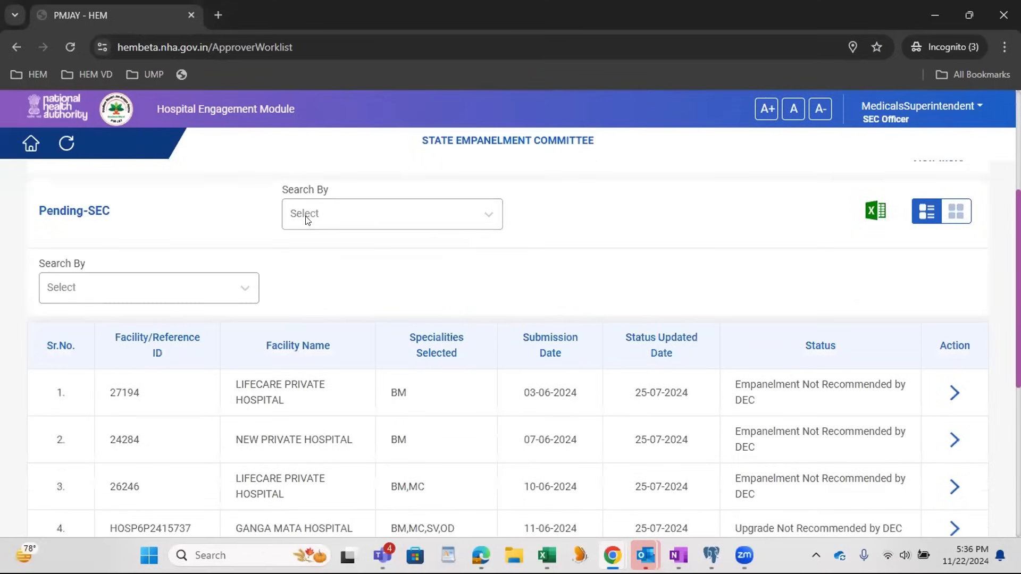
Step: Search the Pending-SEC applications by Facility Name for "cyber"
left_click(176, 289)
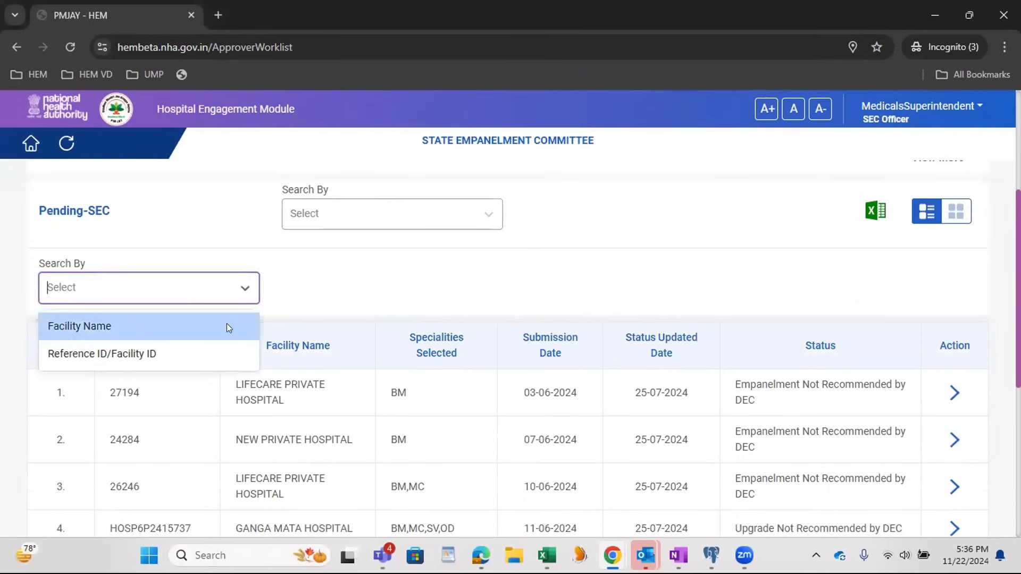
left_click(195, 324)
left_click(317, 285)
type("cy")
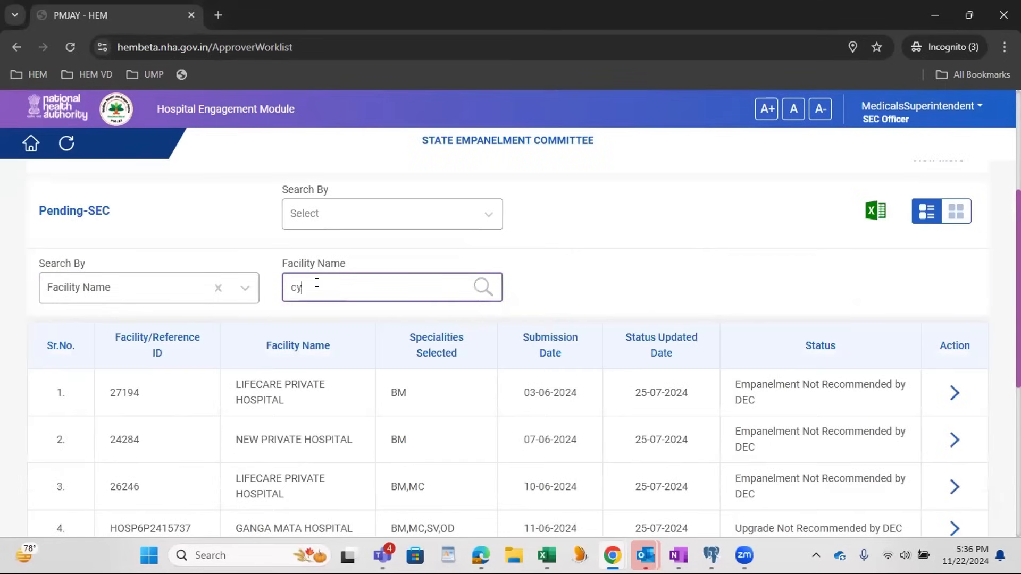
type("ber")
left_click(483, 287)
scroll(425, 470, "down", 2)
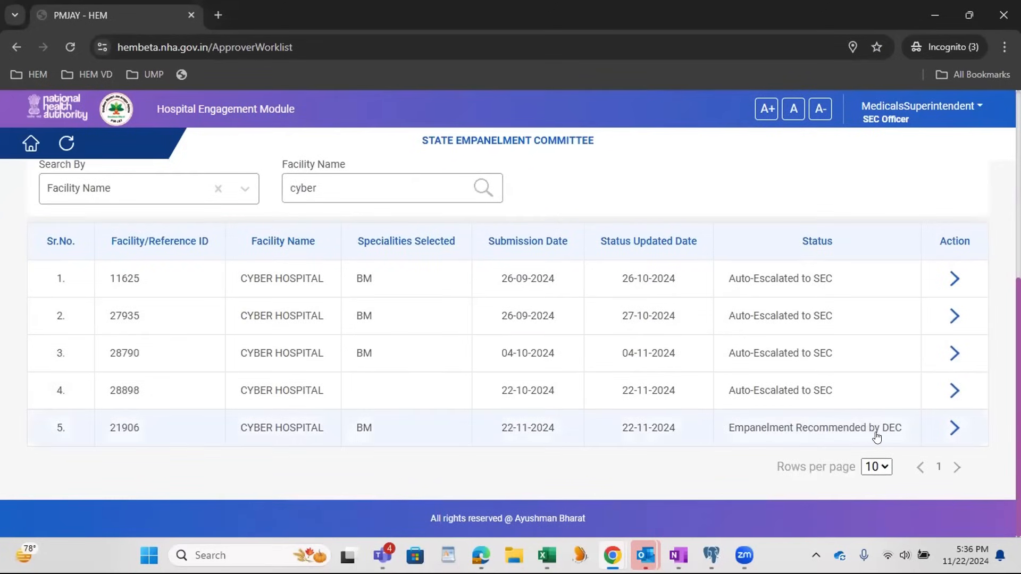
Step: Open the Cyber Hospital application with status Empanelment Recommended by DEC and check its DEC Officer Action stage
left_click_drag(900, 426, 86, 440)
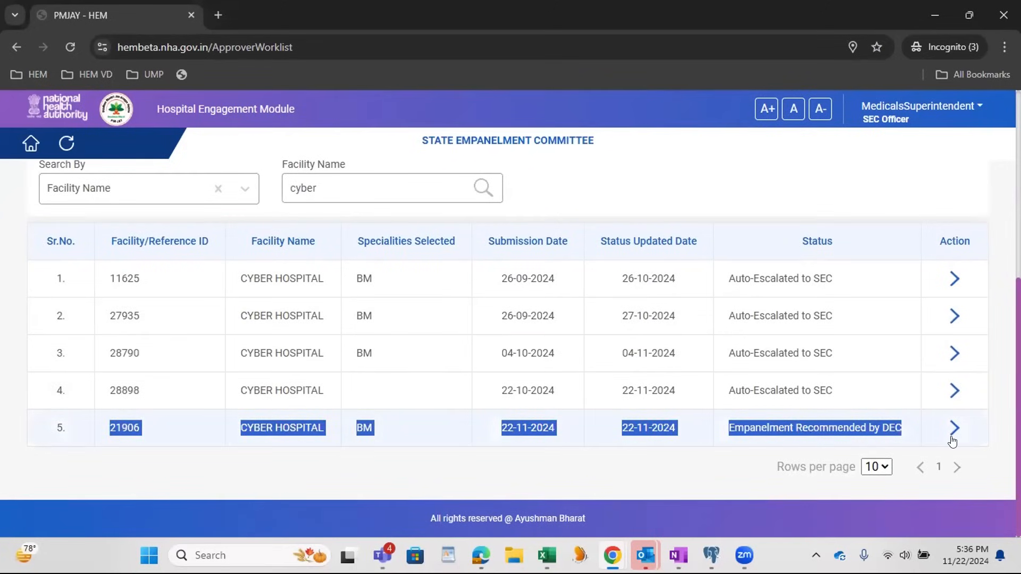
left_click(280, 435)
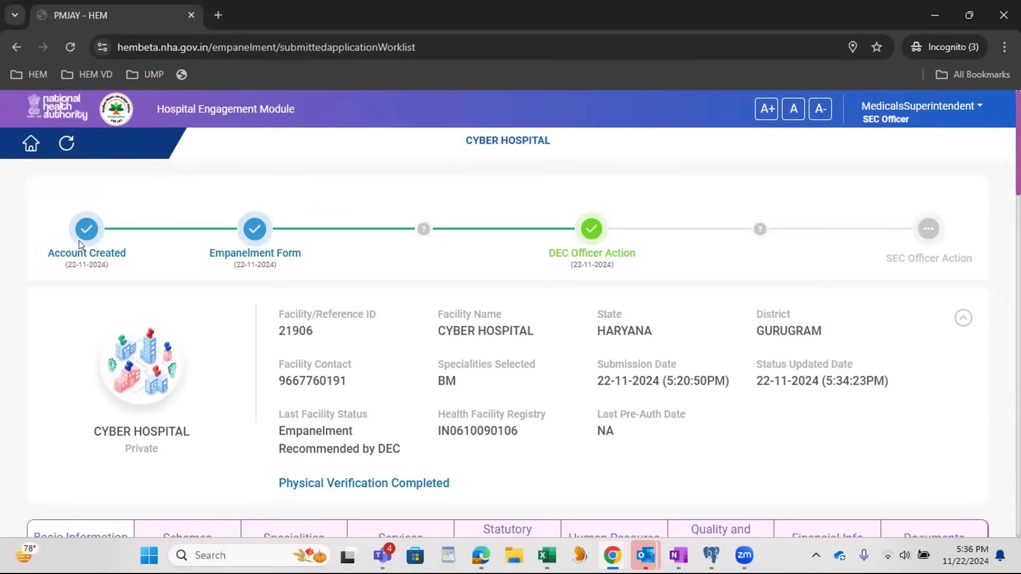
mouse_move(587, 234)
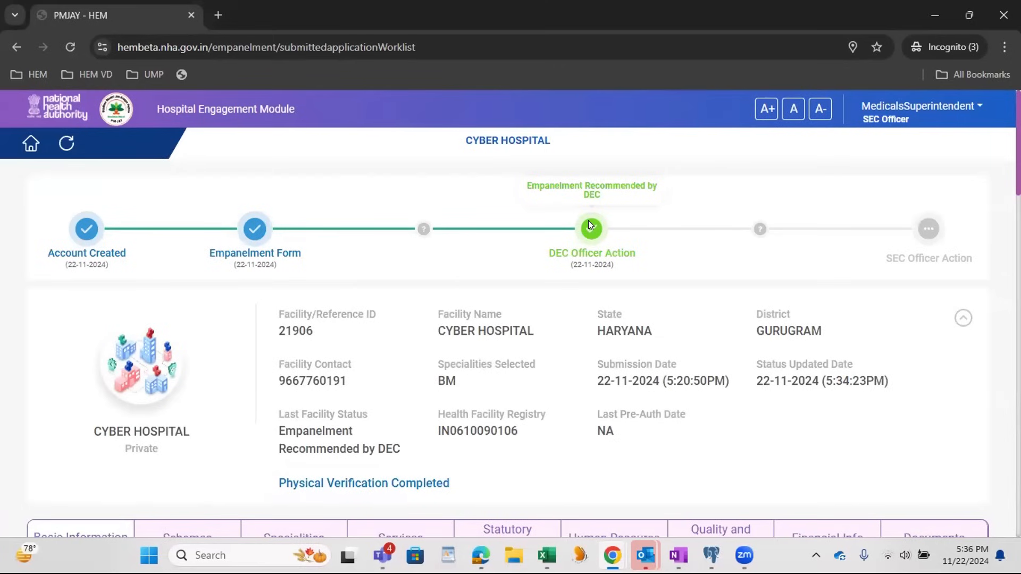
Step: Compare the verifier and officer columns under Establishment Details and set the SEC Officer's assessment to Valid
scroll(402, 355, "down", 4)
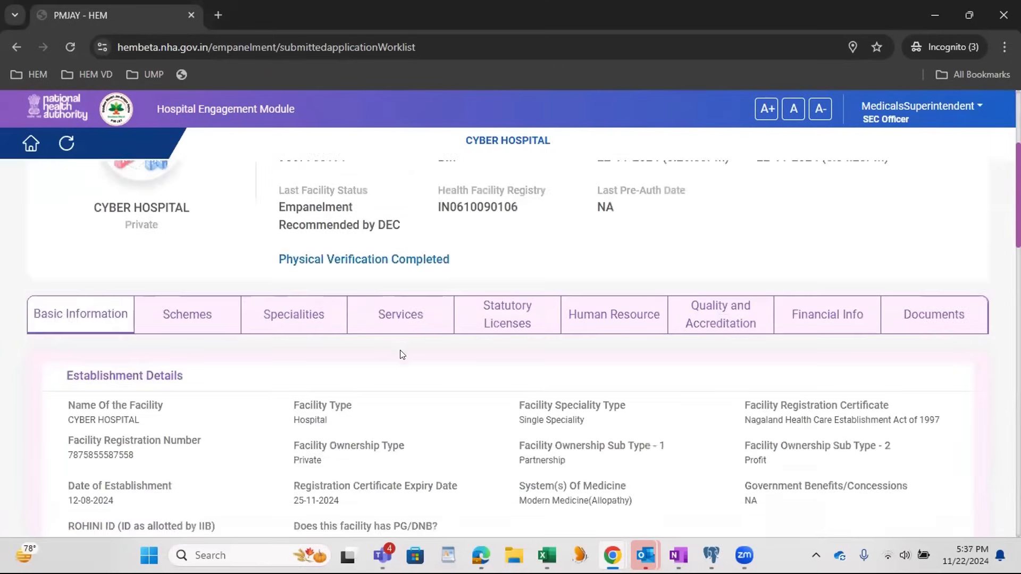
scroll(402, 354, "down", 3)
left_click_drag(541, 423, 606, 426)
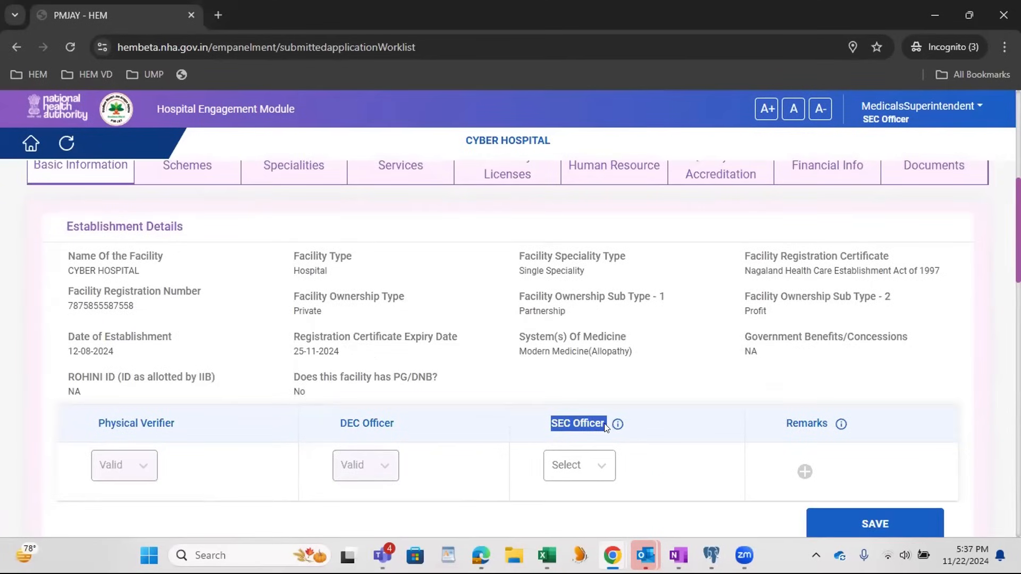
double_click(102, 418)
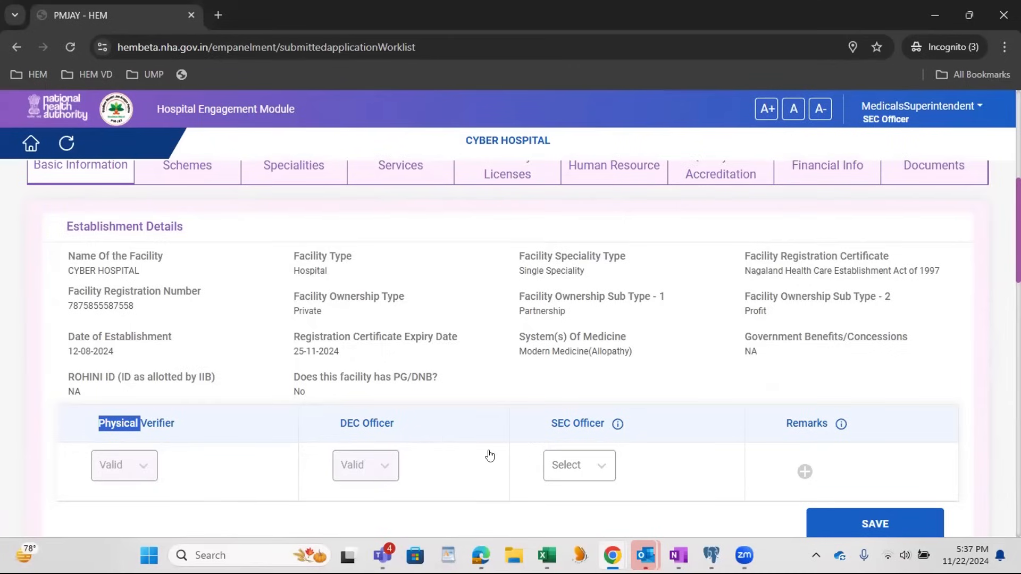
scroll(492, 459, "down", 1)
left_click(581, 392)
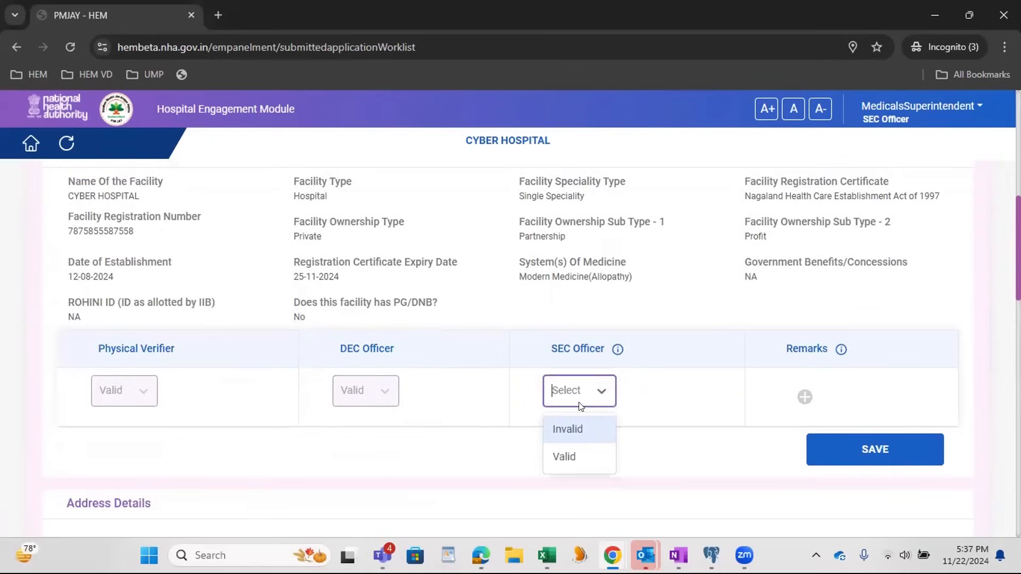
left_click(578, 456)
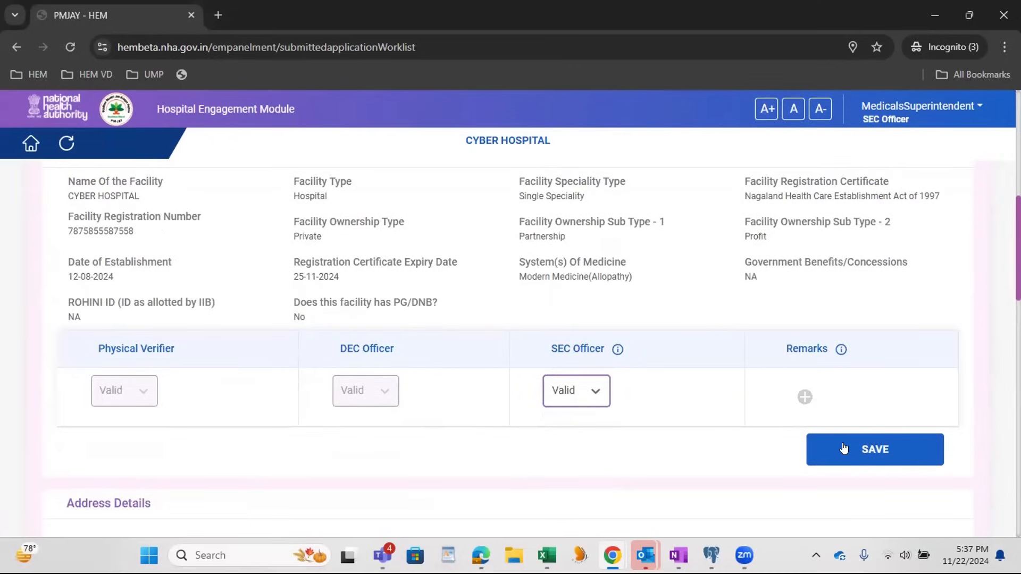
Step: Add the SEC Officer remark "final from SEC" to Establishment Details and save the section
left_click(804, 397)
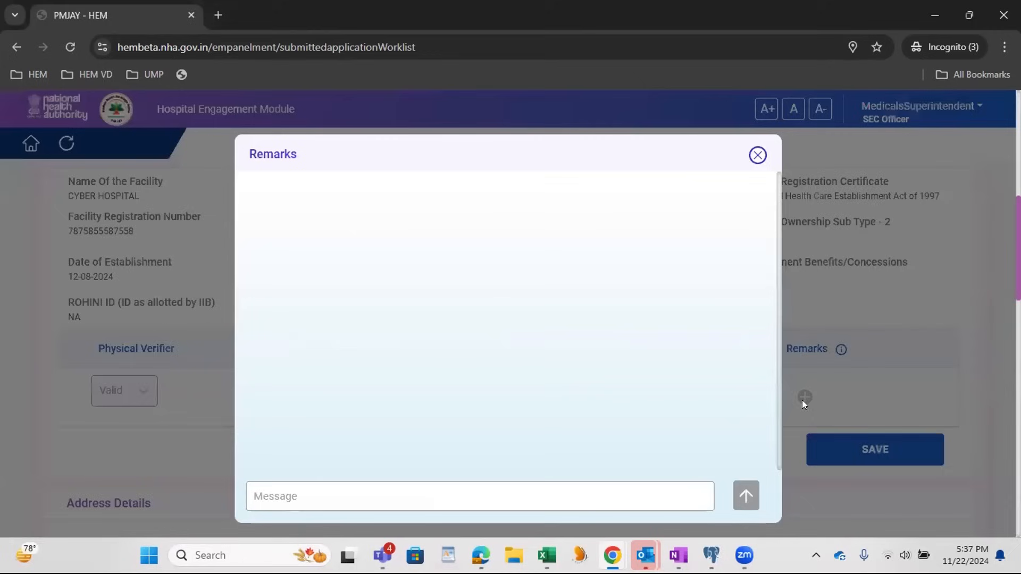
left_click(374, 494)
type("final from SEC")
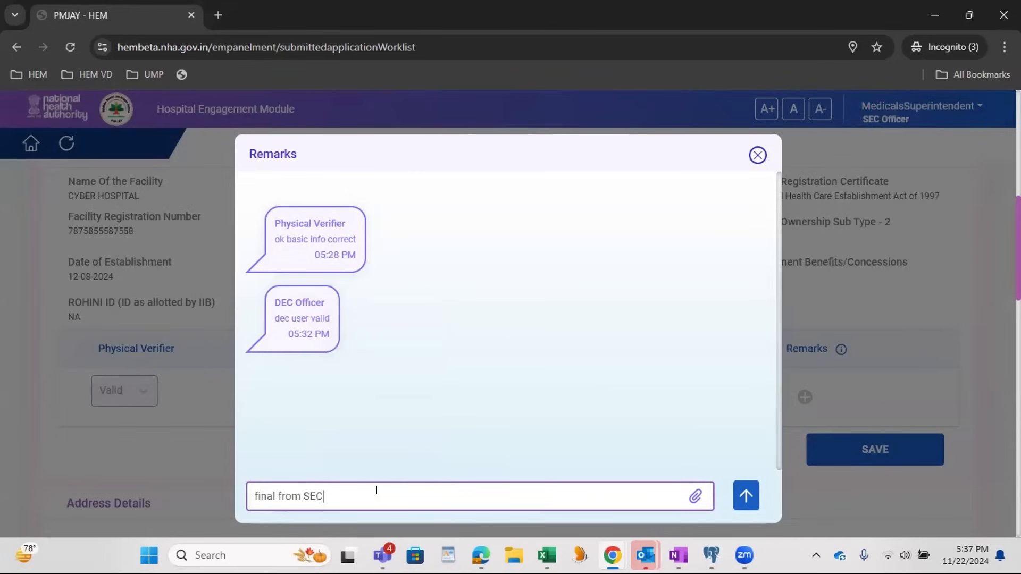
key("Return")
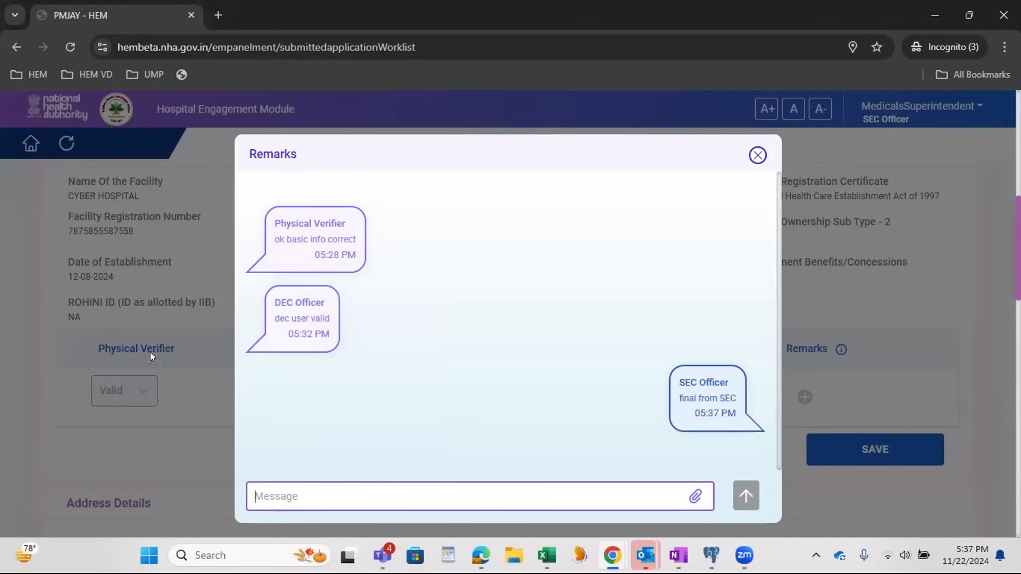
left_click(757, 156)
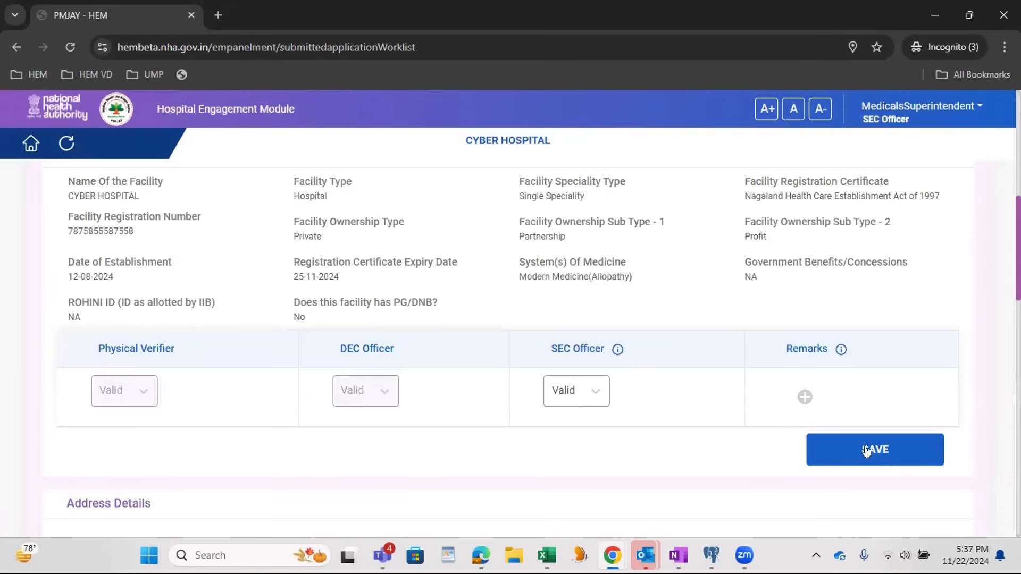
left_click(865, 449)
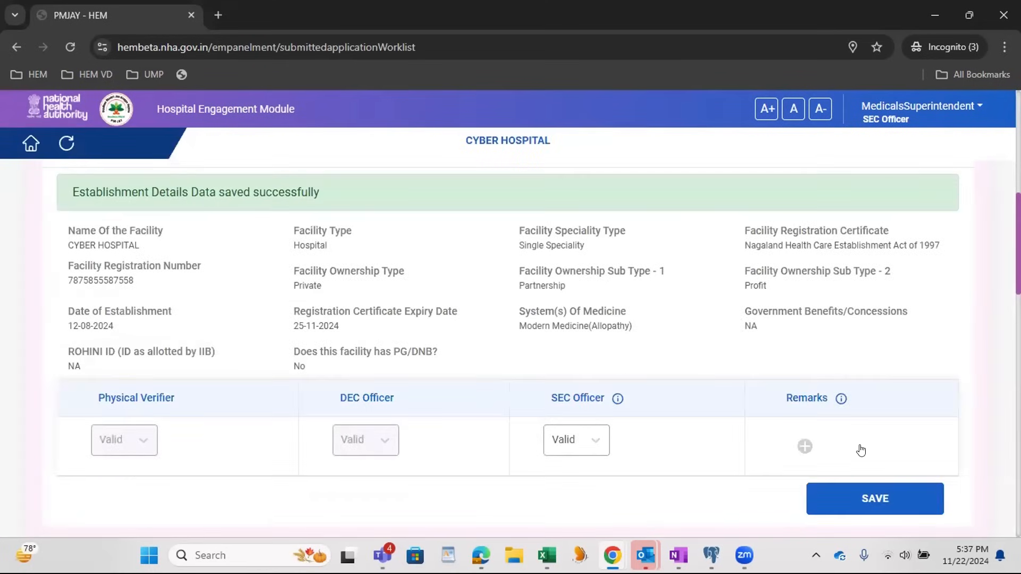
Step: Set the SEC Officer's assessment of Address Details to Valid and save the section
scroll(335, 448, "down", 7)
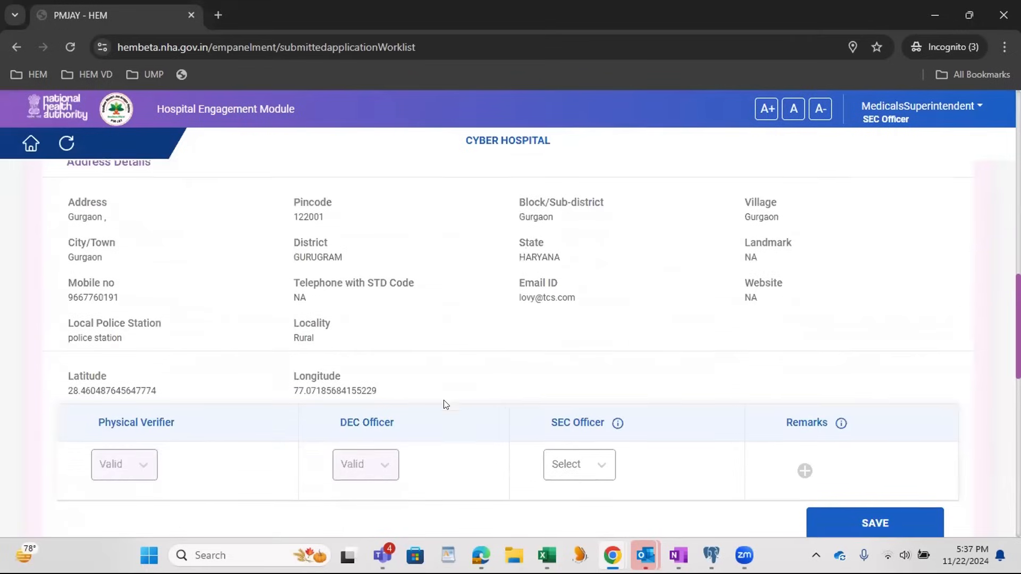
left_click(569, 341)
left_click(565, 401)
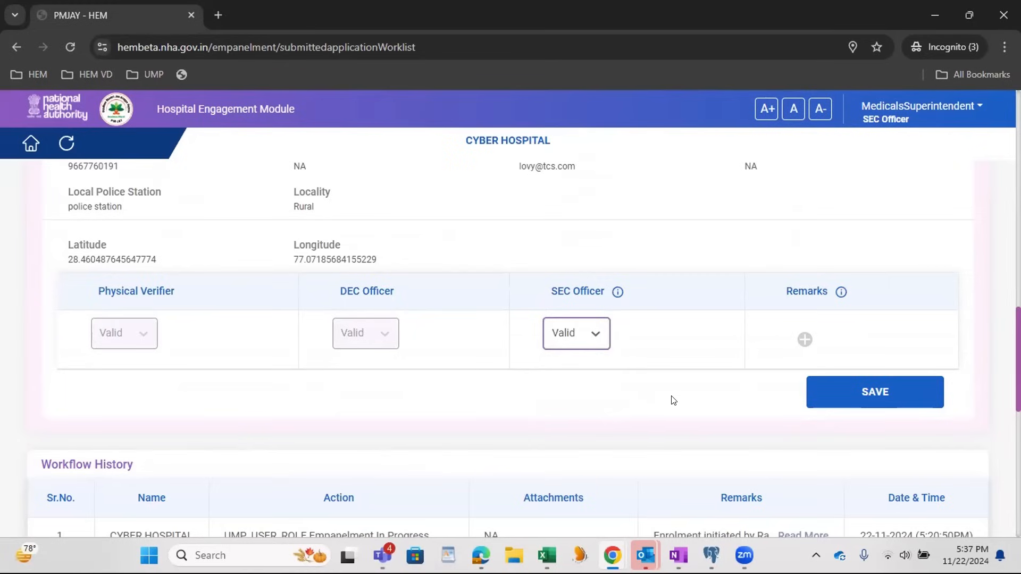
left_click(863, 393)
Step: Look over the workflow history and SEC Officer Actions, and open the application's Statutory Licenses section
scroll(712, 341, "down", 1)
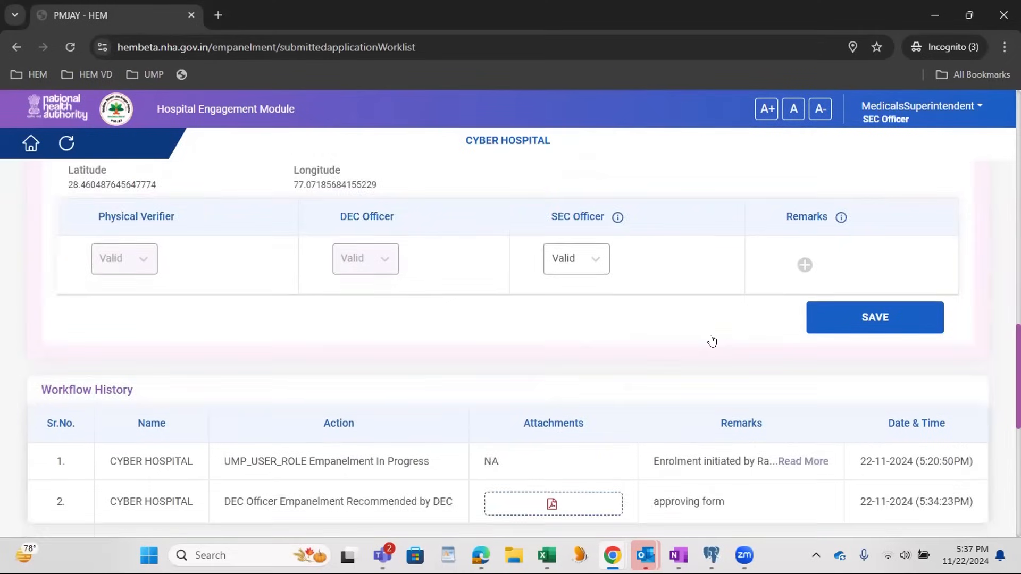
scroll(711, 340, "down", 6)
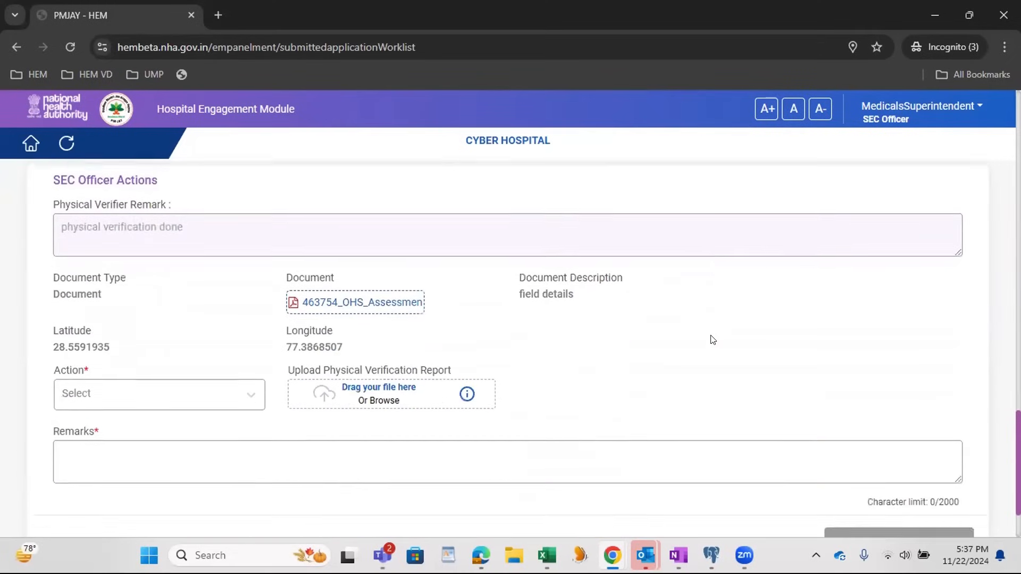
scroll(712, 341, "up", 10)
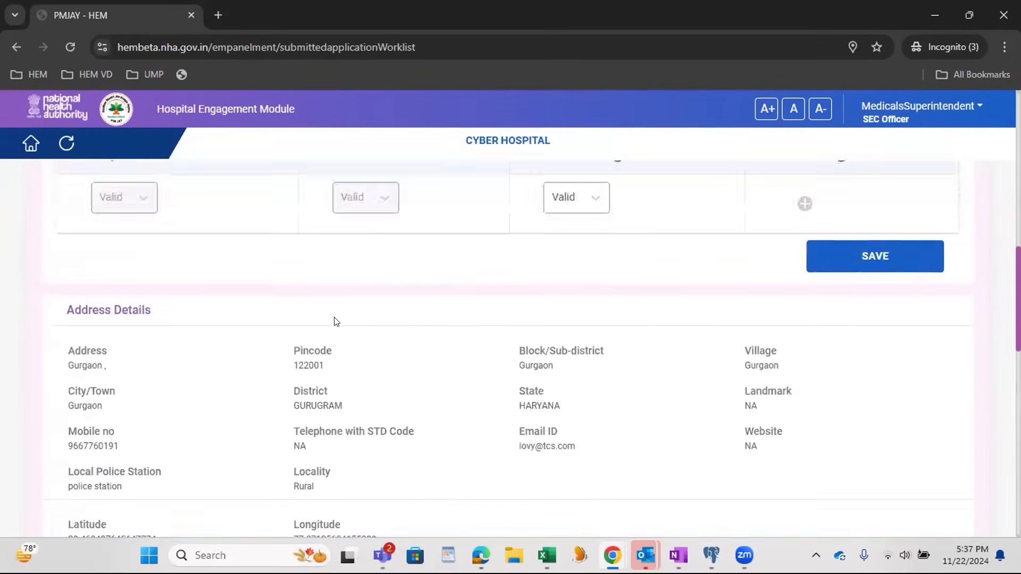
scroll(335, 321, "up", 12)
scroll(205, 413, "down", 2)
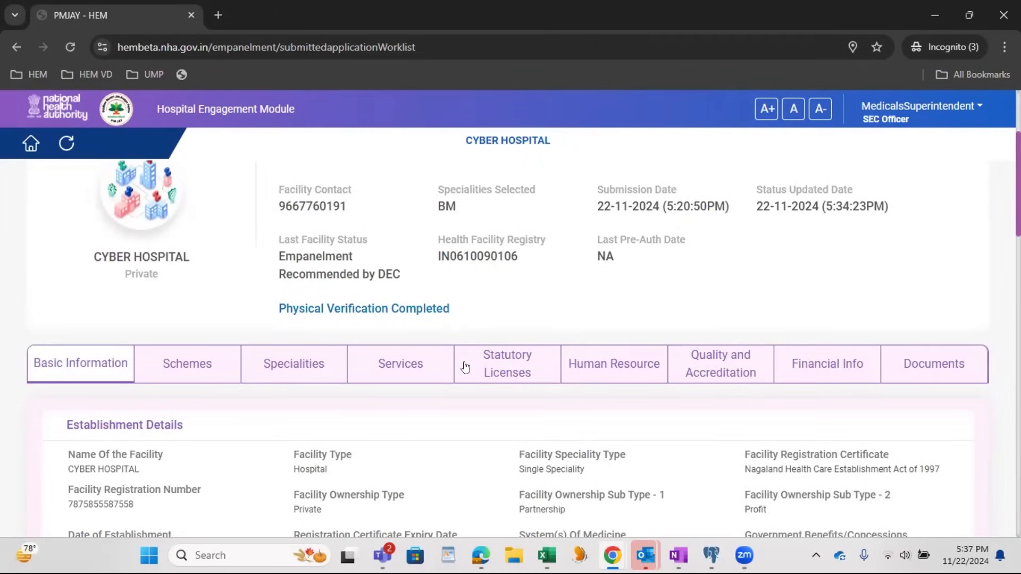
left_click(525, 373)
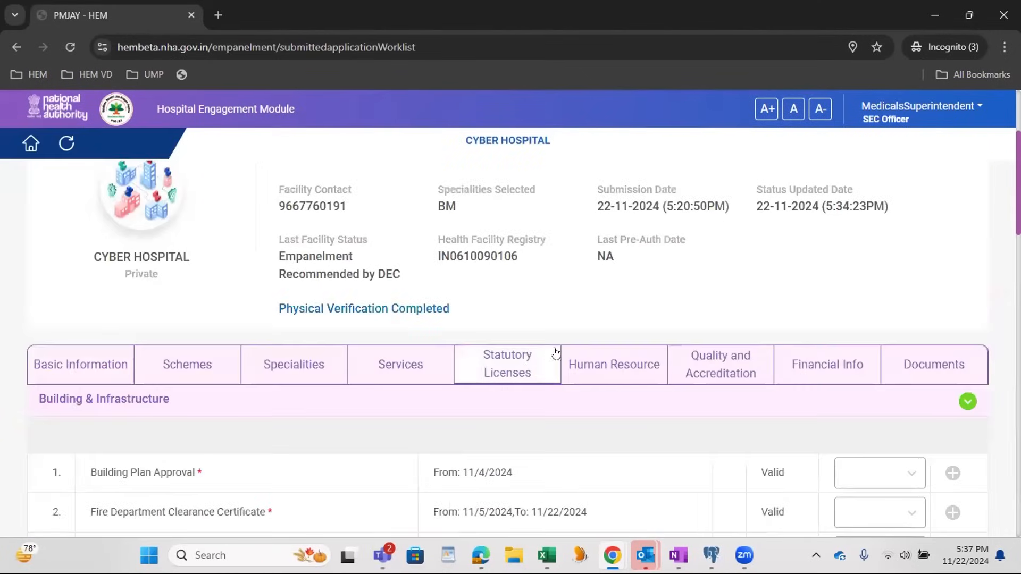
Step: Set the SEC action to Valid for all four Building & Infrastructure licences and save them
scroll(555, 354, "down", 1)
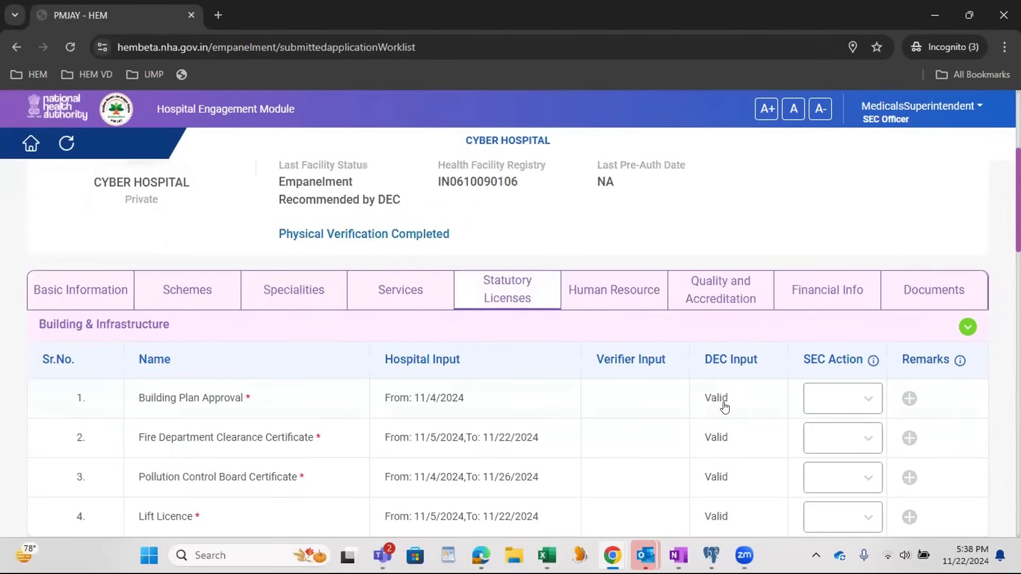
scroll(841, 317, "down", 2)
left_click(845, 250)
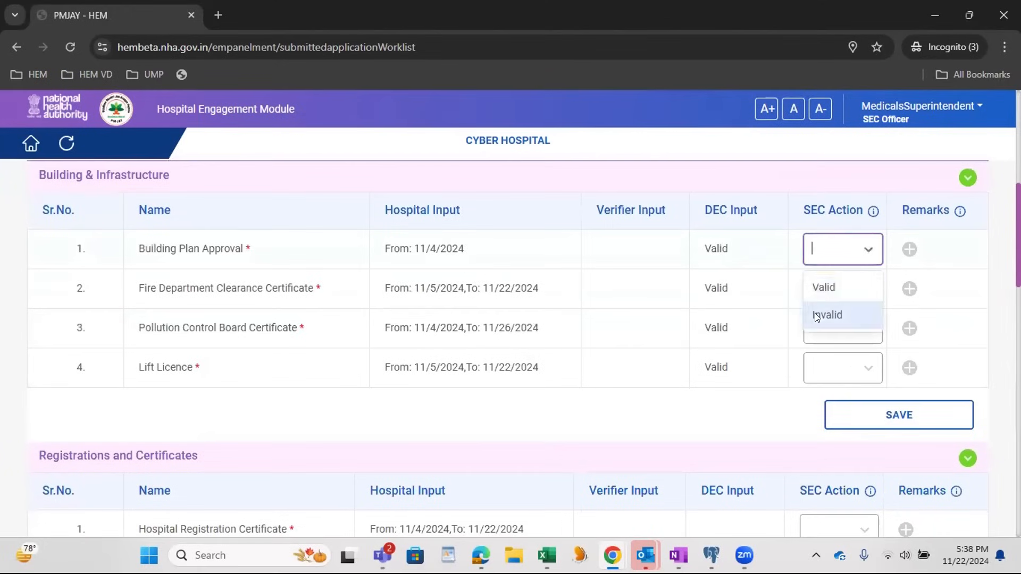
left_click(820, 287)
left_click(819, 288)
left_click(830, 325)
left_click(830, 328)
left_click(829, 364)
left_click(831, 368)
left_click(827, 405)
left_click(861, 415)
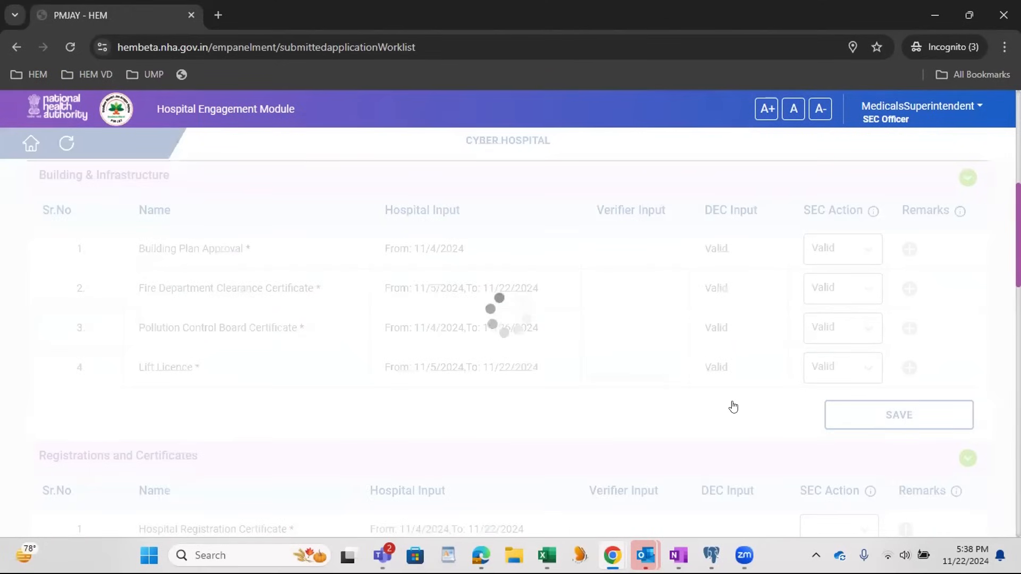
Step: Check the physical verification details under SEC Officer Actions and choose Empanelment Approved by SEC as the action
scroll(668, 379, "down", 15)
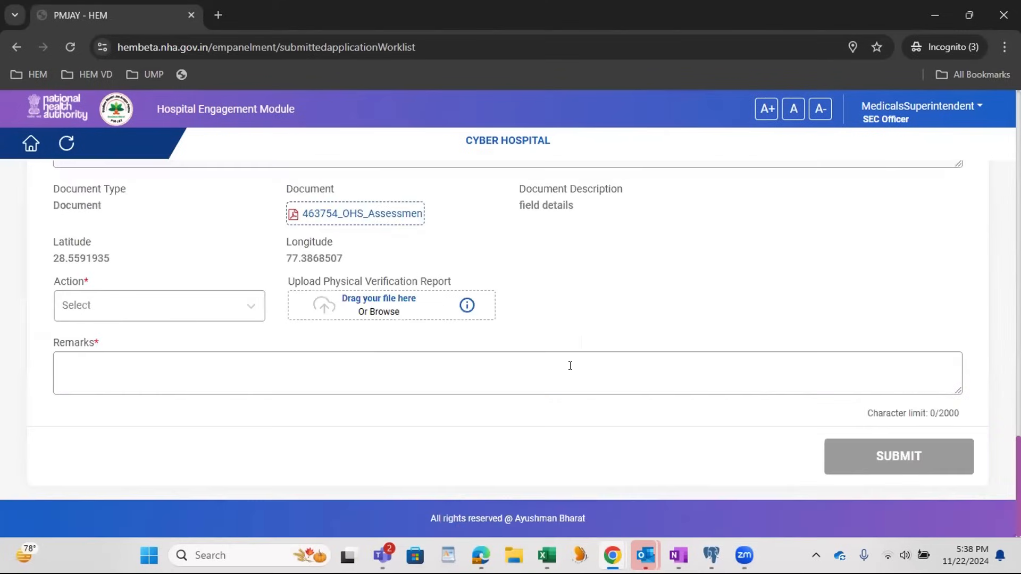
scroll(568, 365, "up", 2)
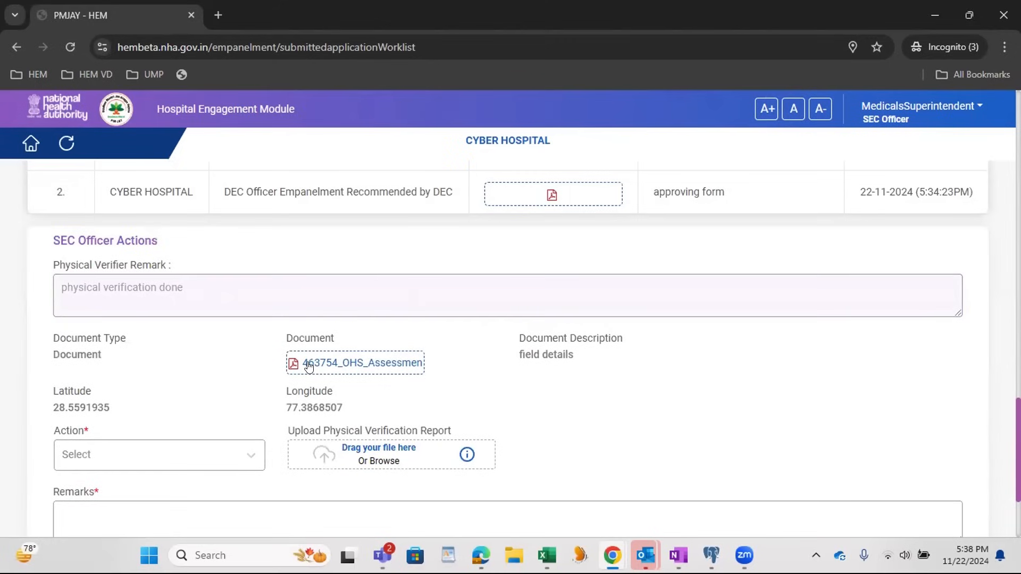
scroll(330, 369, "down", 2)
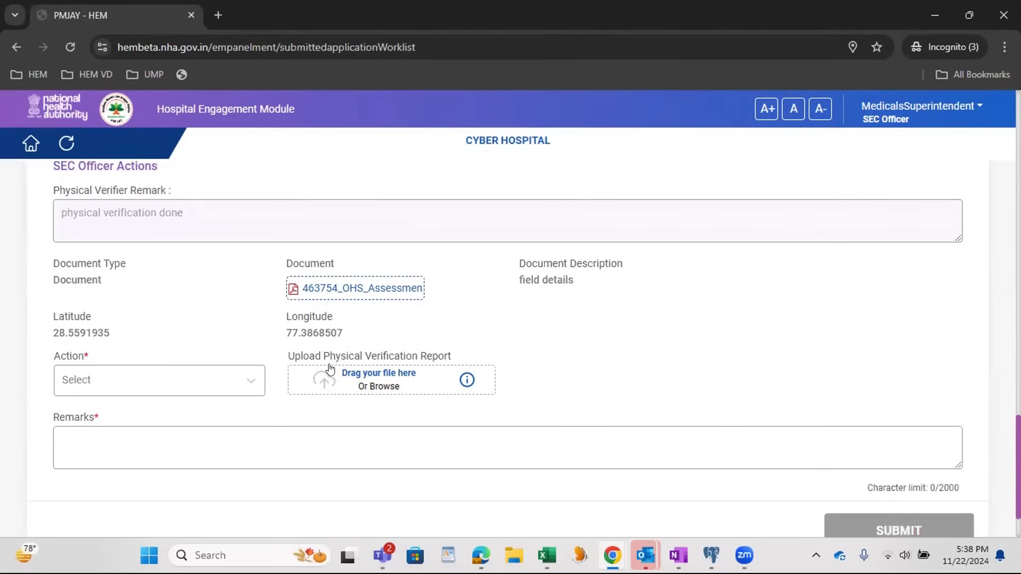
left_click(170, 382)
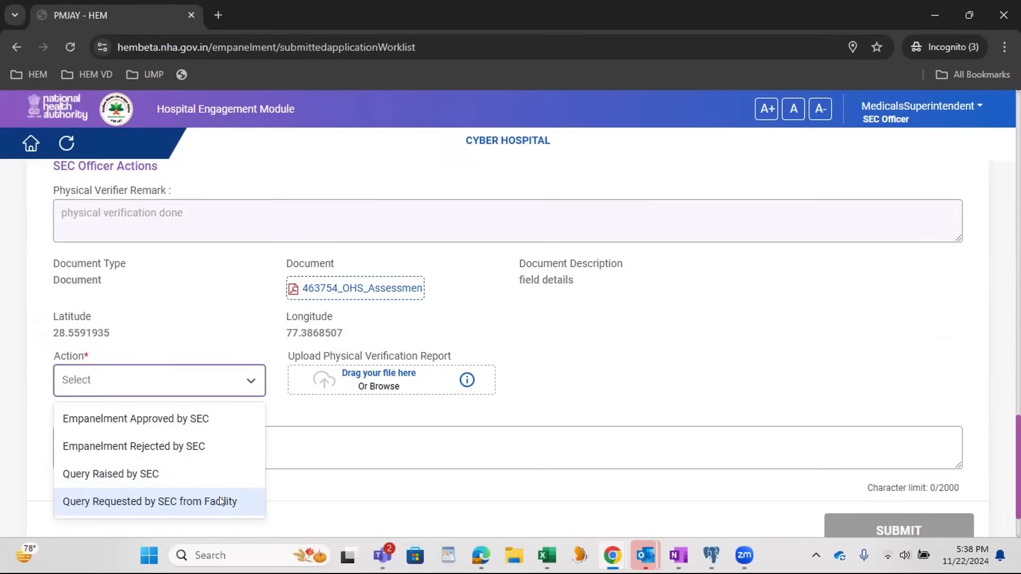
left_click(208, 424)
Step: Enter "SEC final empanelment approval" as the SEC Officer's remarks for Cyber Hospital
left_click(220, 449)
type("SEC")
key("ctrl+a")
type("SEC ")
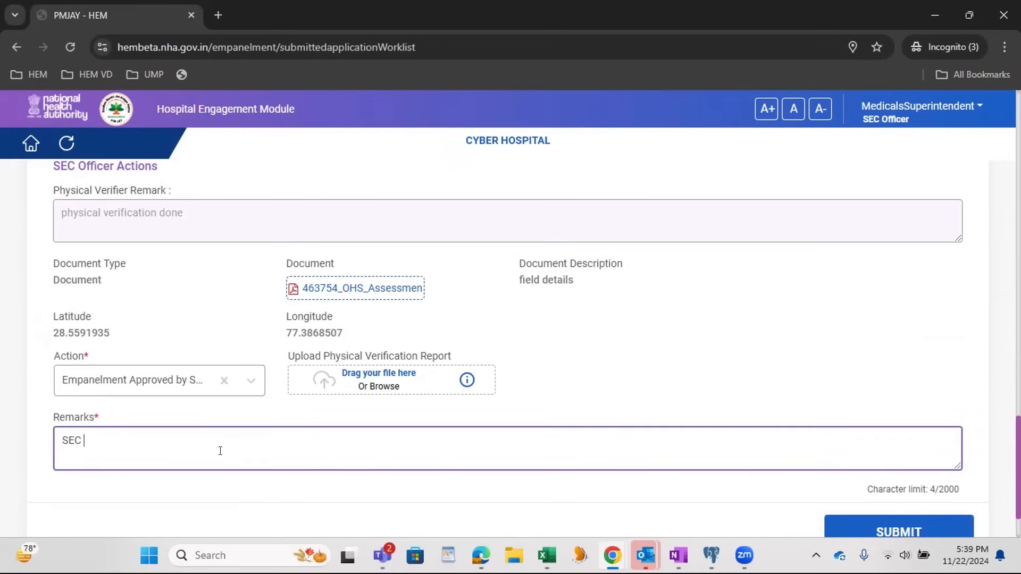
type("final ")
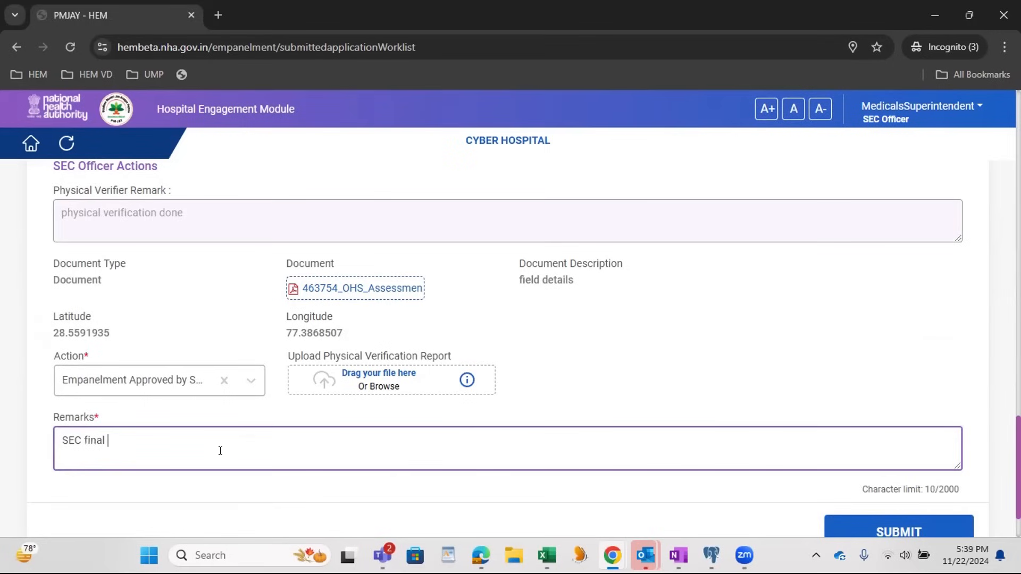
type("empanelment approval")
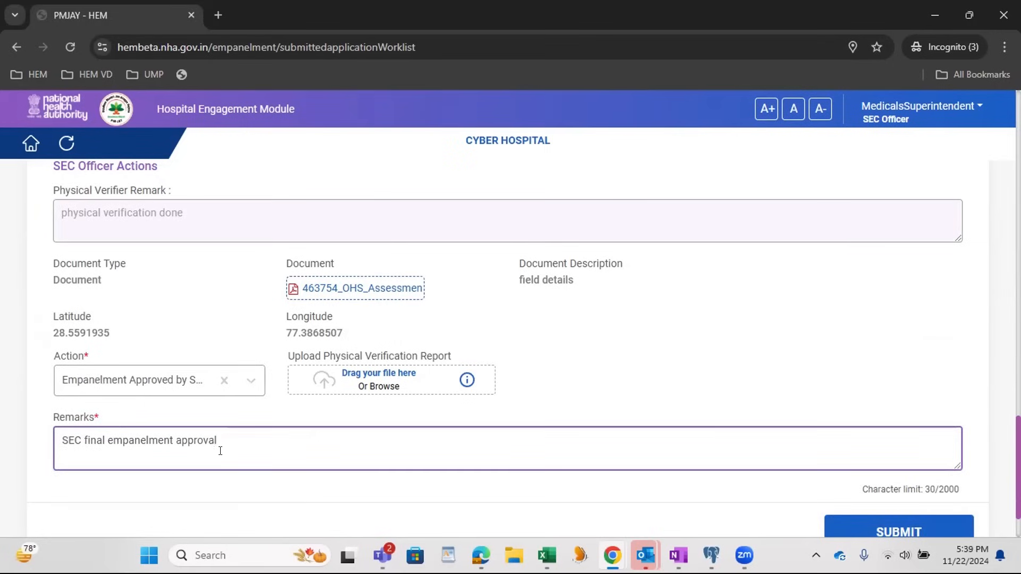
Step: Upload the 463754_Anti Bribery and Corruption Training PDF from Downloads as the physical verification report
left_click(396, 390)
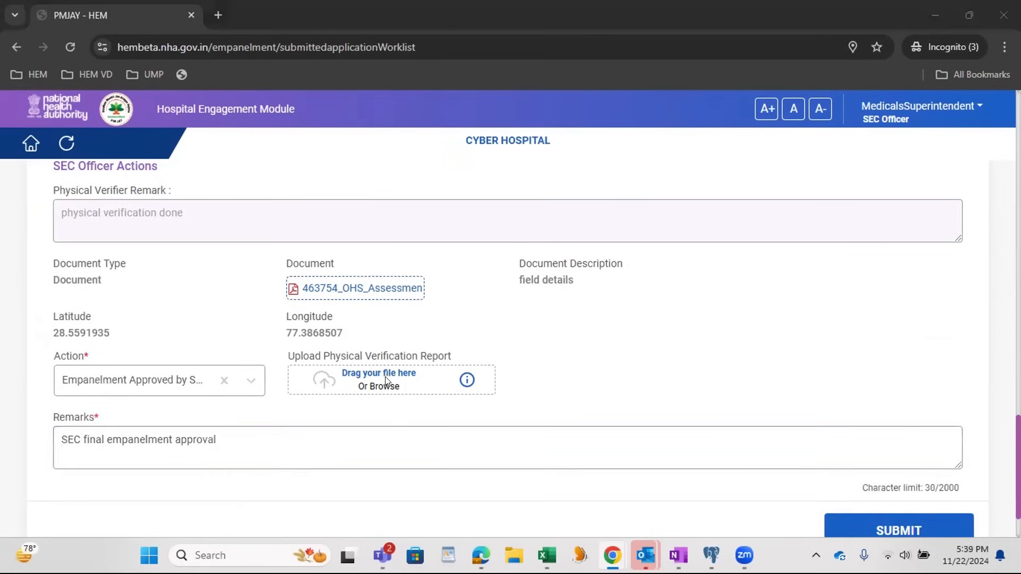
scroll(234, 154, "down", 3)
left_click(230, 160)
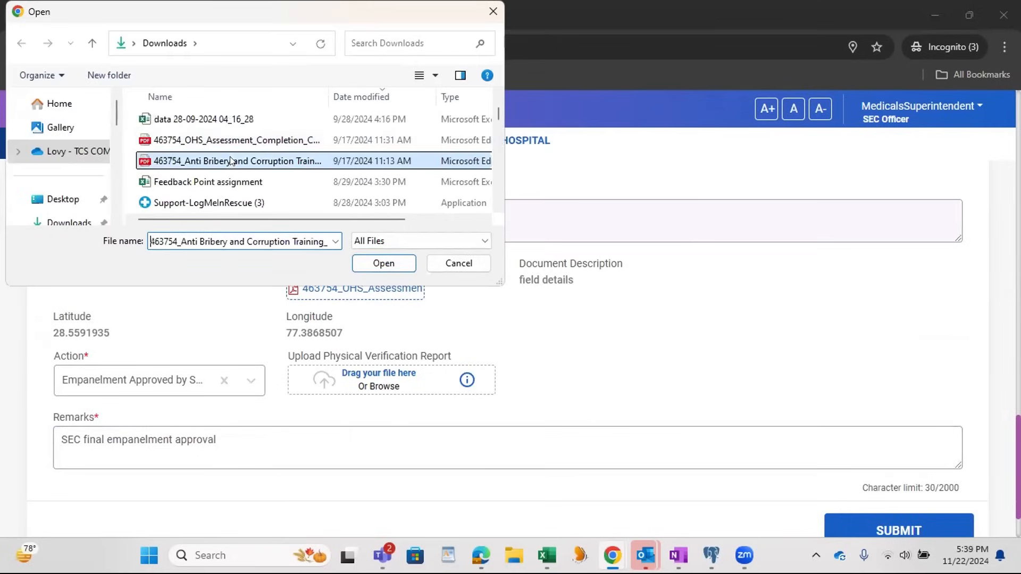
left_click(383, 262)
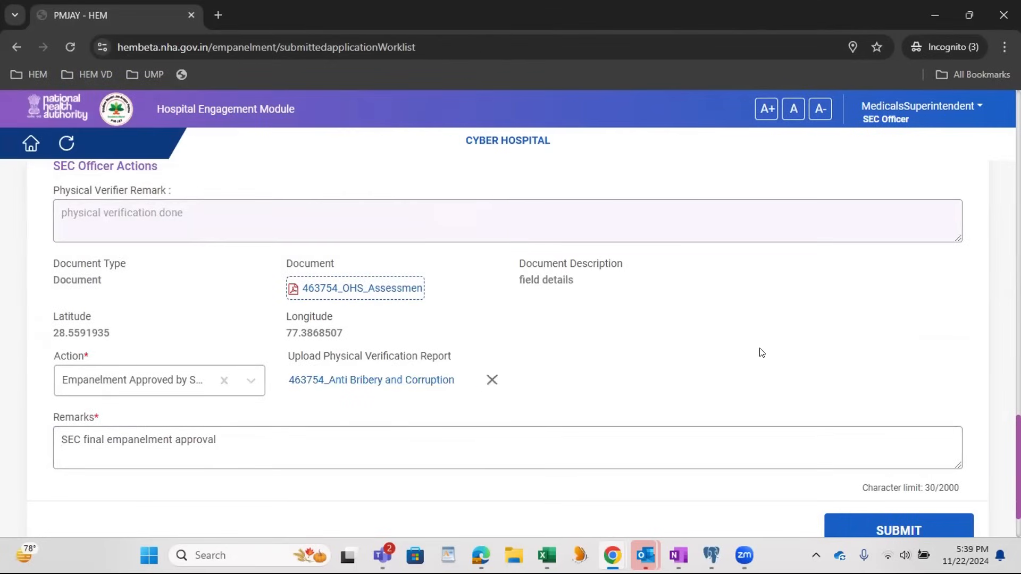
Step: Submit the SEC Officer's empanelment approval and acknowledge the confirmation dialog
scroll(741, 399, "down", 2)
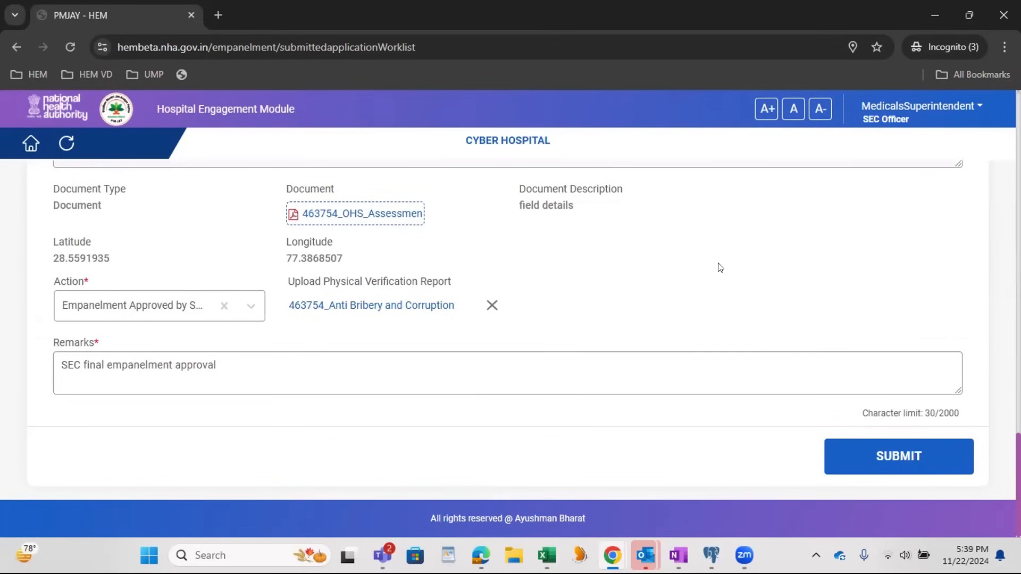
left_click(902, 464)
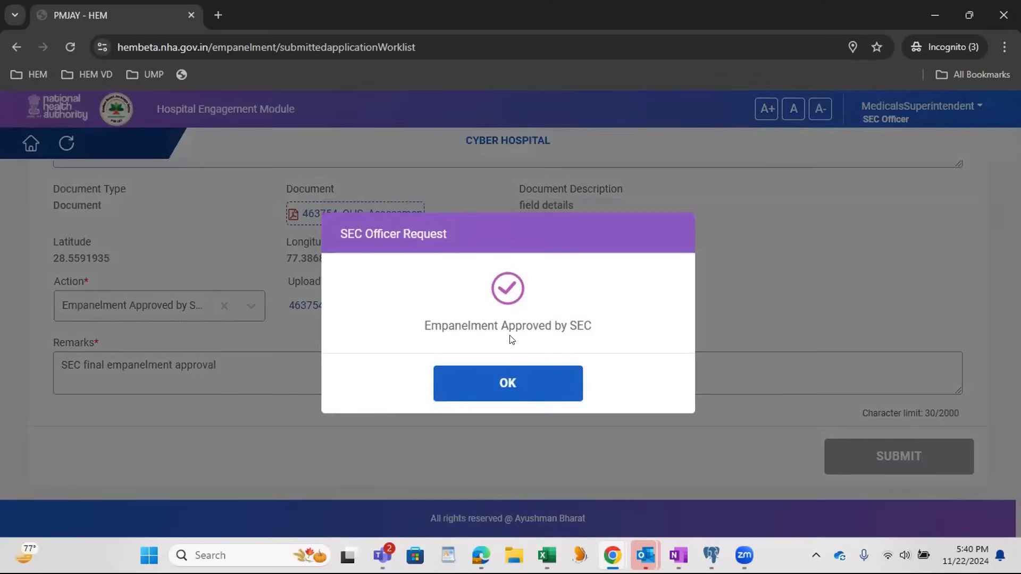
left_click(511, 381)
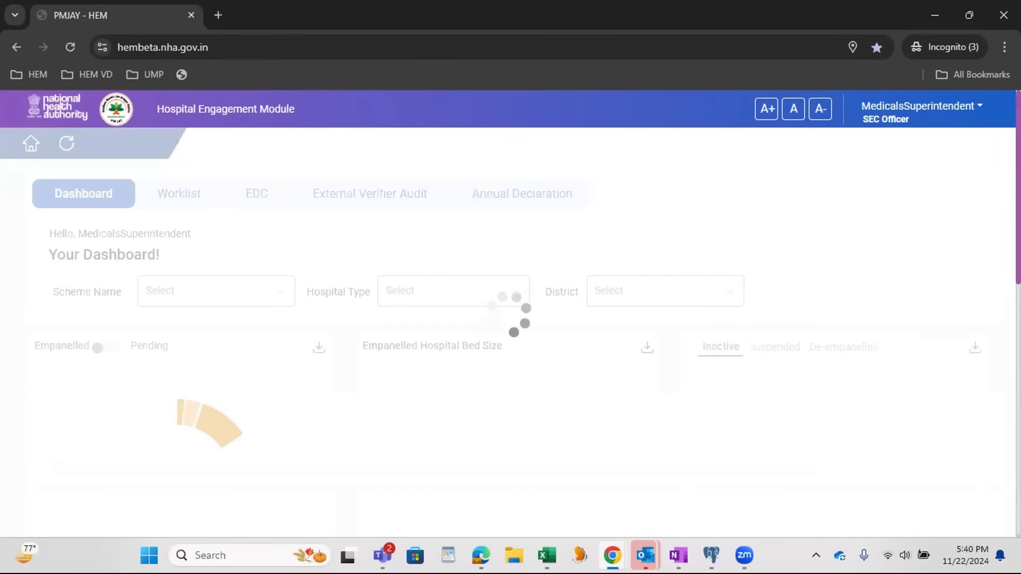
Step: Switch to the other browser window, reload the Hospital Engagement Module login page, fill in the captcha and the hospital admin's user ID, and verify it
mouse_move(612, 555)
left_click(387, 479)
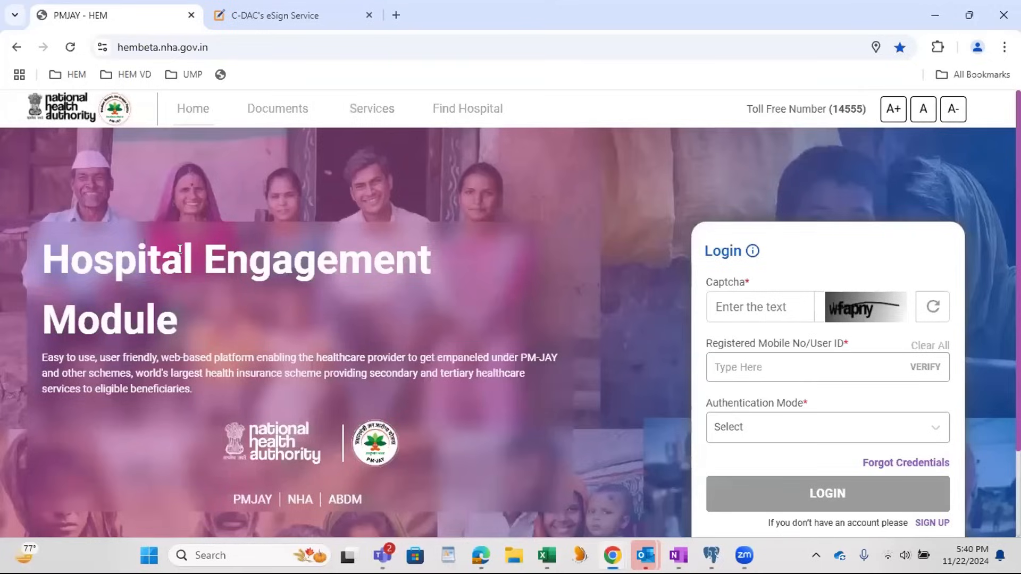
left_click(74, 45)
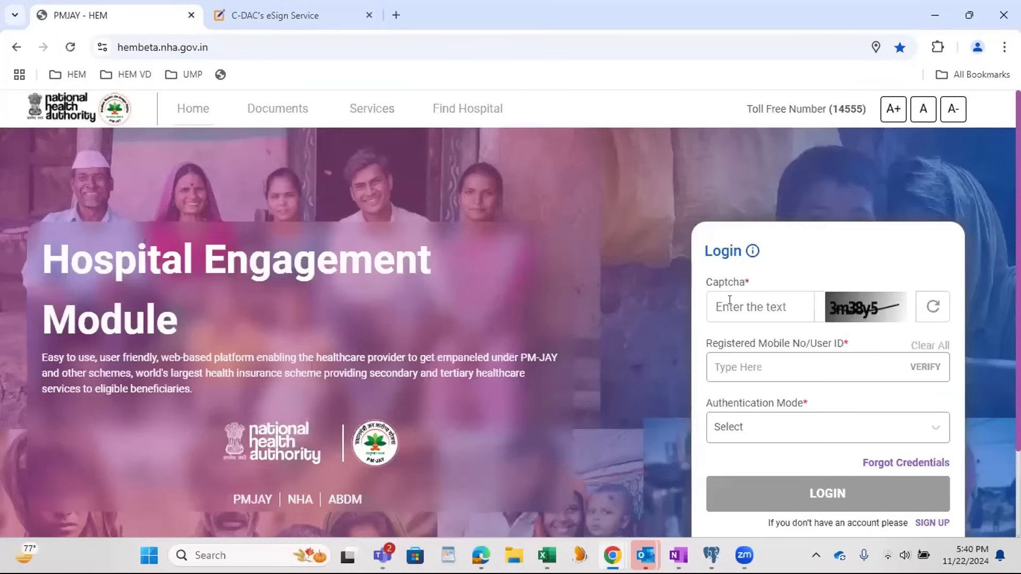
left_click(729, 300)
type("3m38y5")
key("Tab")
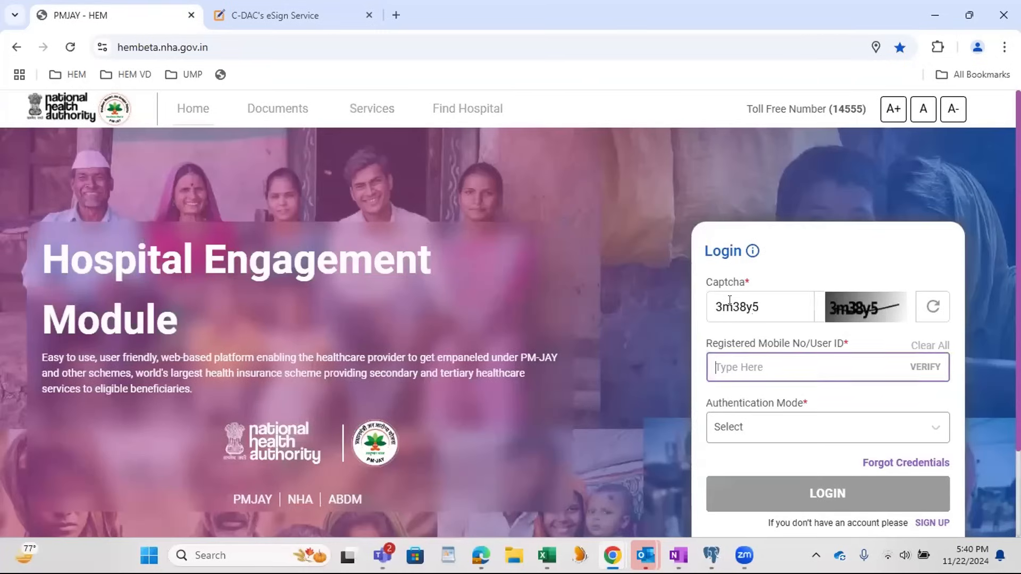
type("Rajat@s")
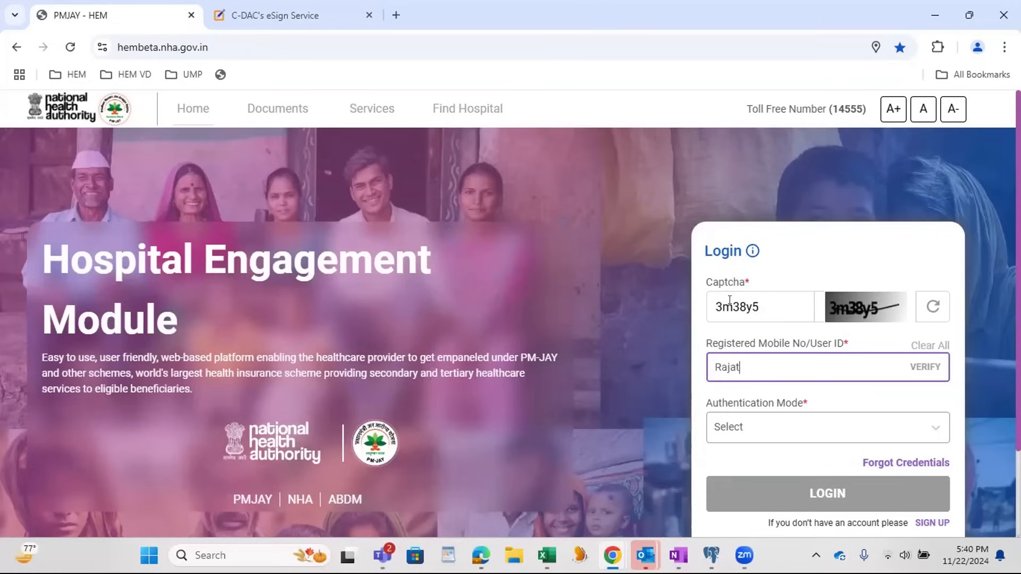
type("tage")
left_click(925, 366)
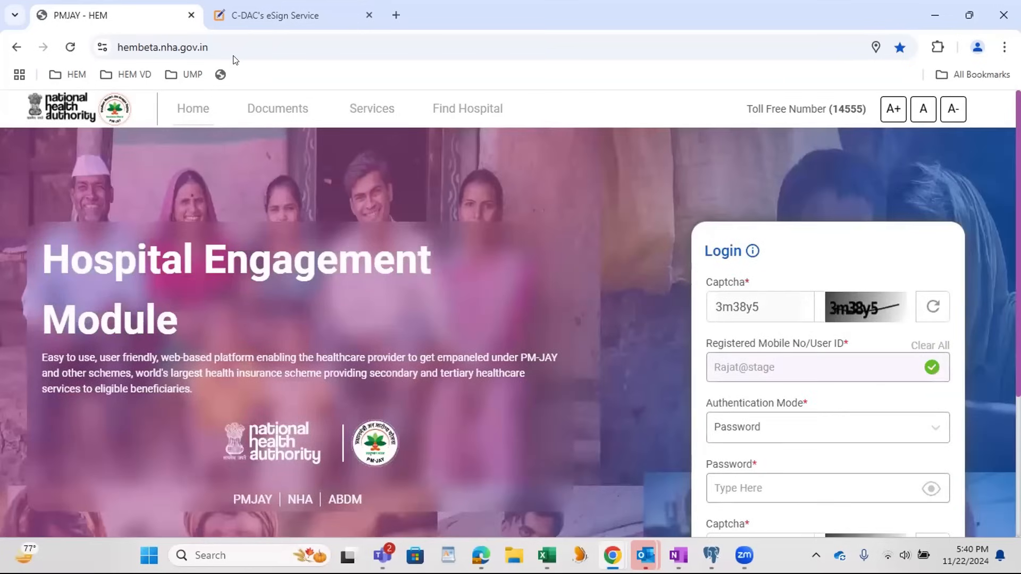
Step: Enter the account password and the second captcha, and log in to the hospital admin account
left_click(749, 486)
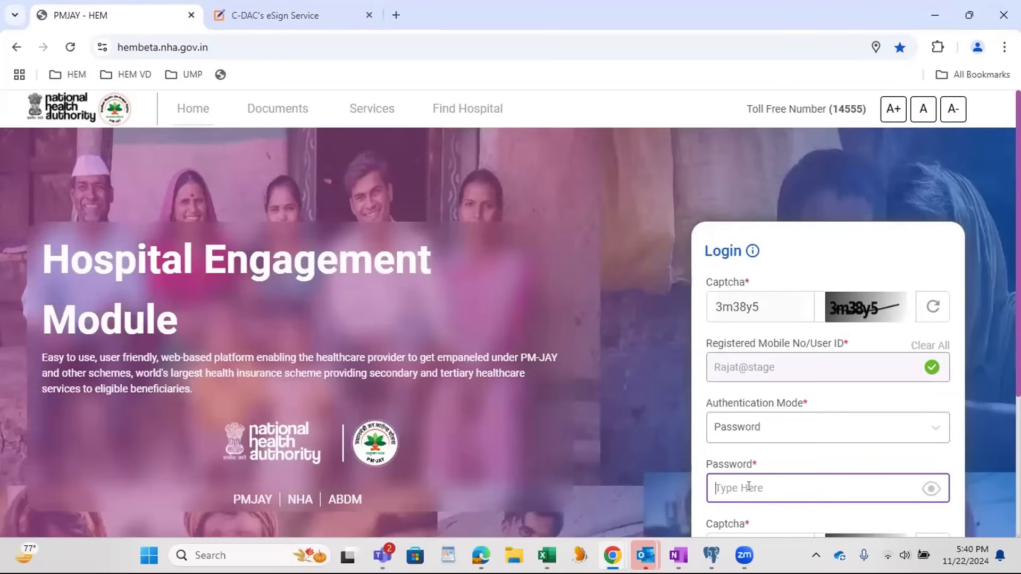
type("*********")
key("Tab")
type("527")
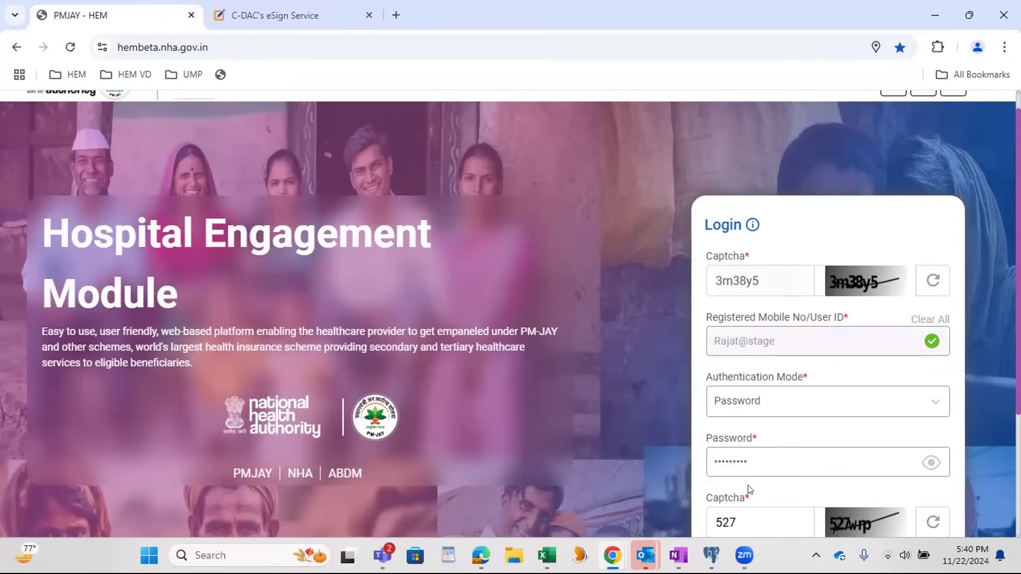
type("wrp")
scroll(626, 412, "down", 3)
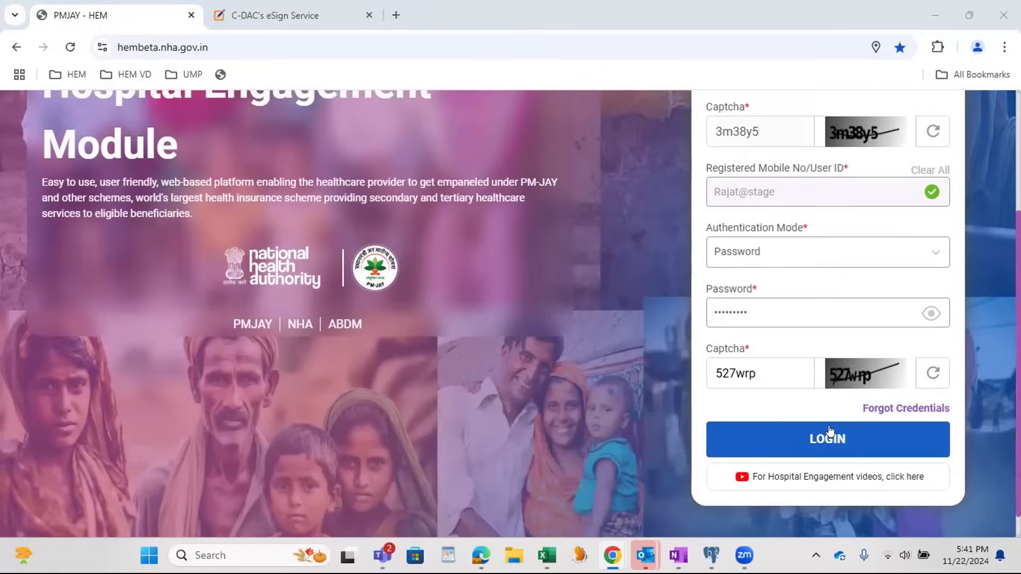
left_click(828, 438)
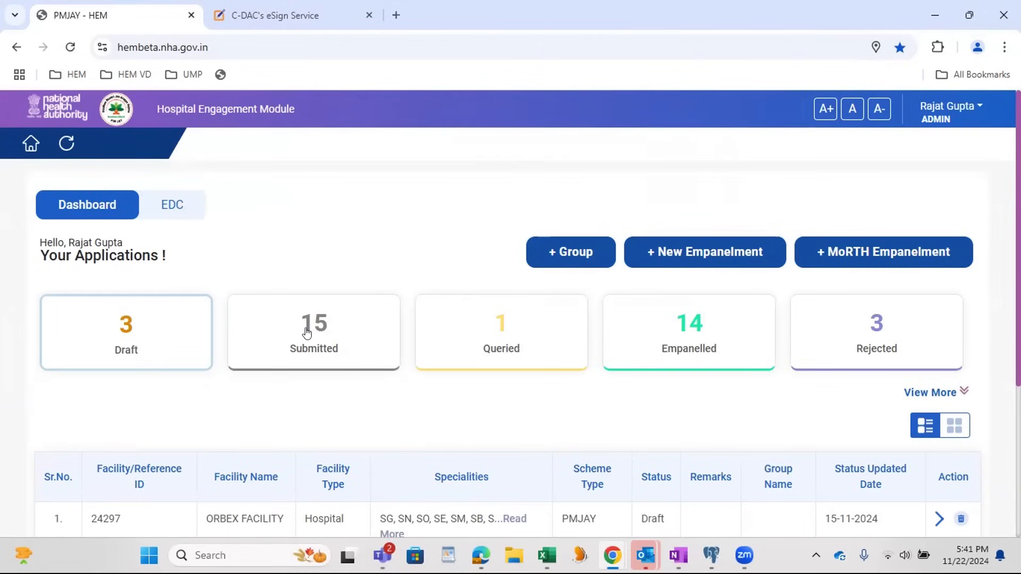
Step: List the empanelled applications and check the status and remarks of Cyber Hospital
left_click(689, 331)
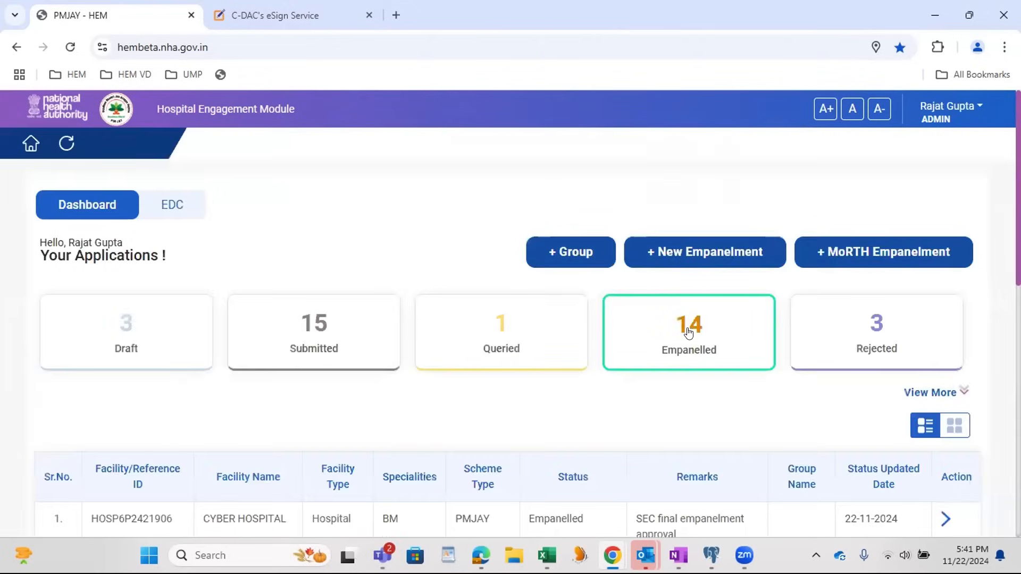
scroll(689, 332, "down", 3)
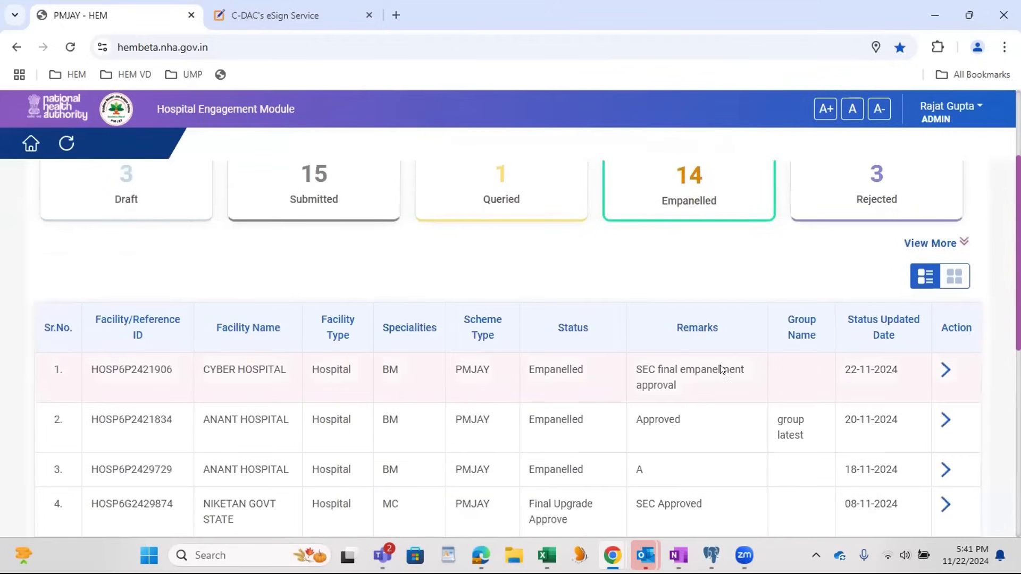
left_click_drag(92, 374, 633, 373)
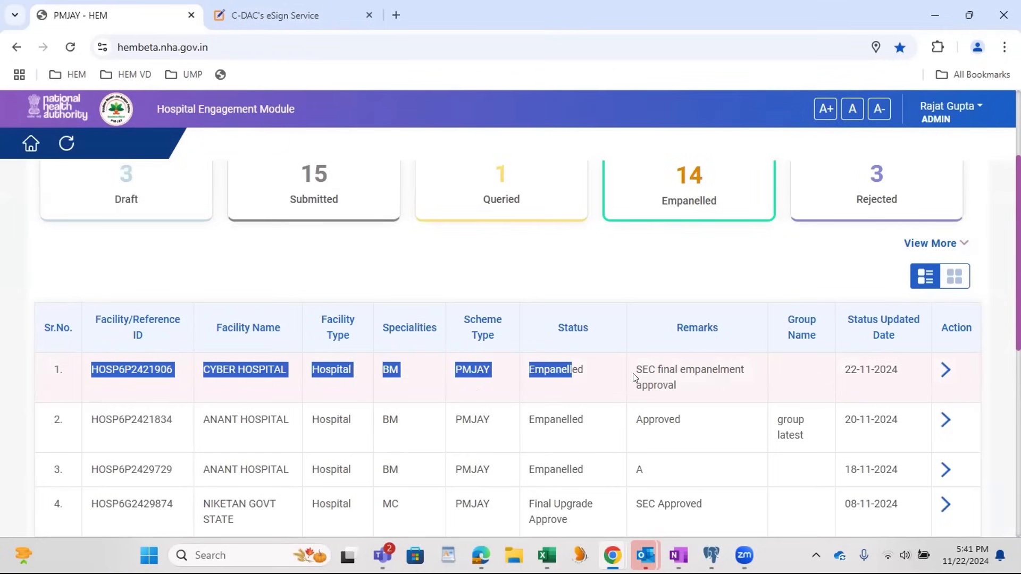
left_click(632, 373)
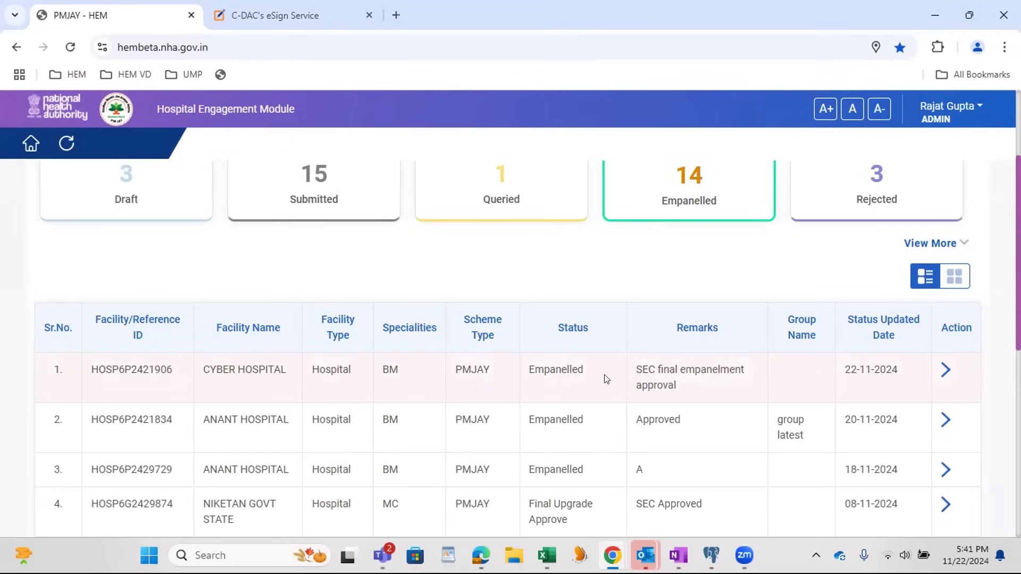
left_click_drag(686, 390, 635, 368)
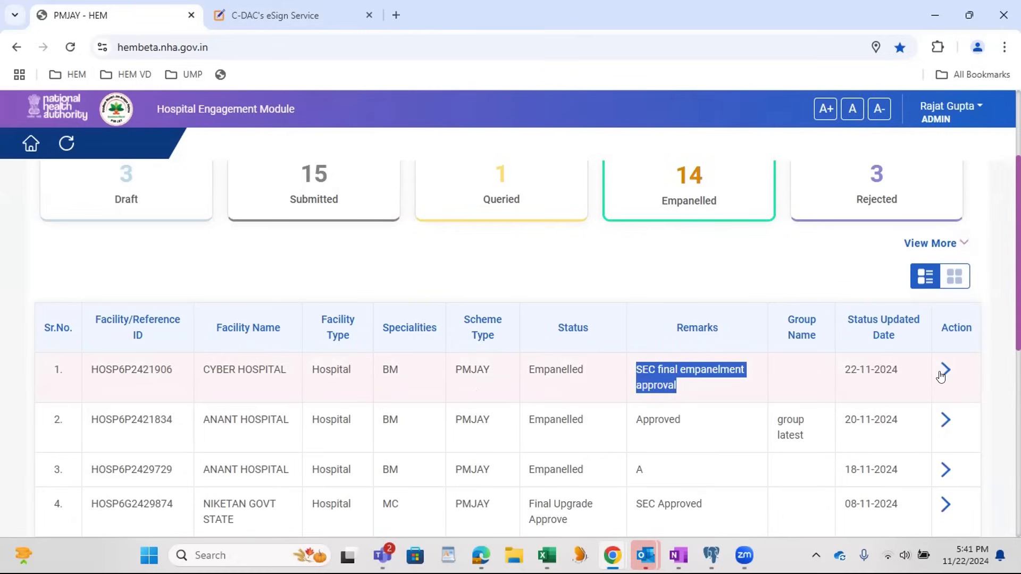
scroll(940, 375, "up", 2)
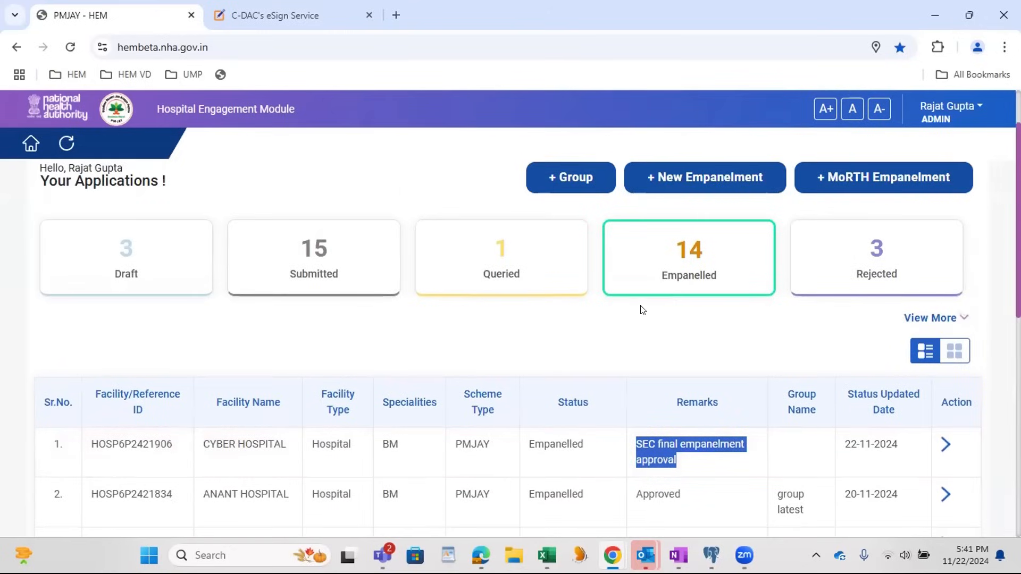
scroll(940, 298, "down", 3)
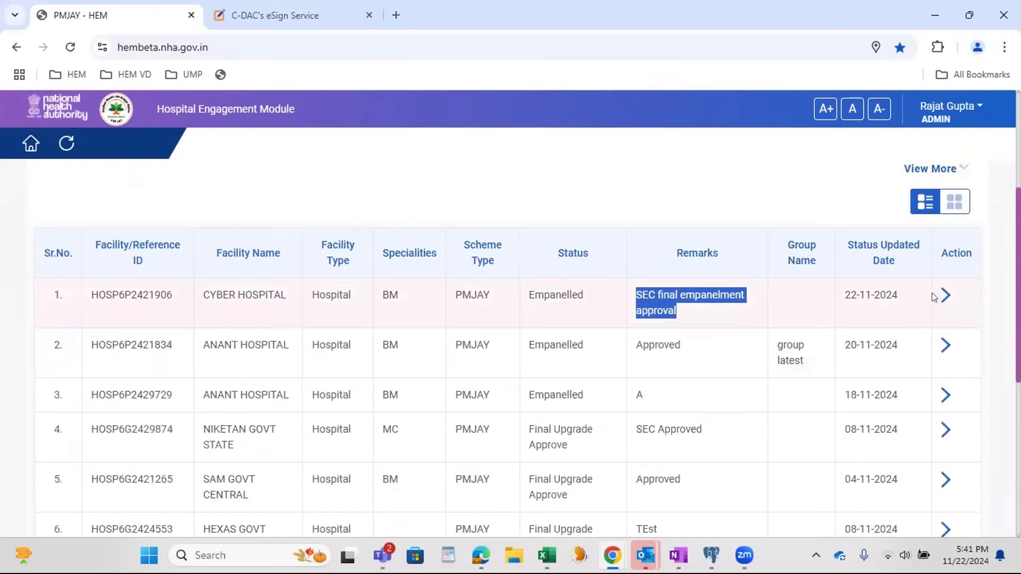
Step: Open the Cyber Hospital application for updating and review its establishment details
left_click(944, 295)
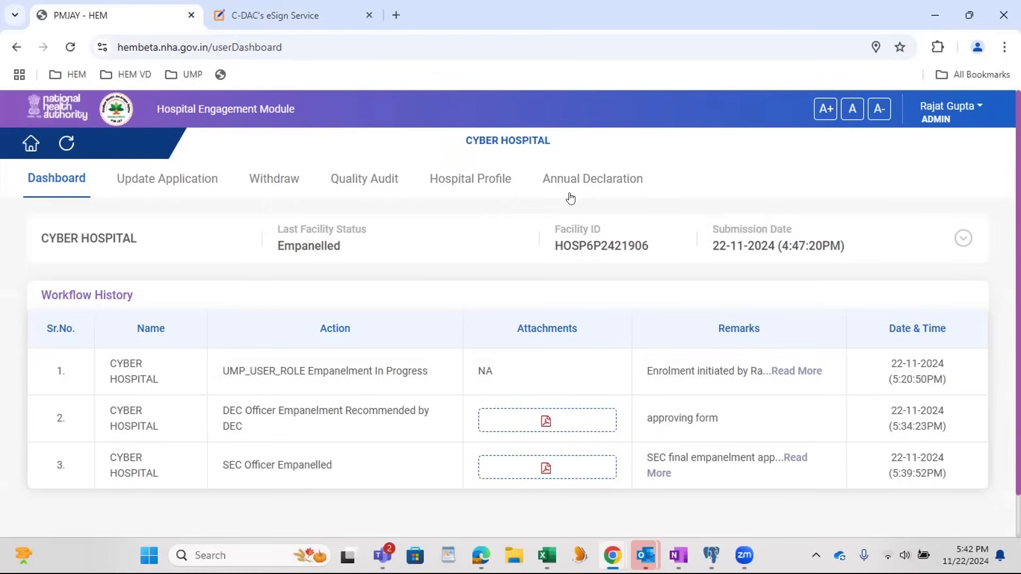
left_click(150, 187)
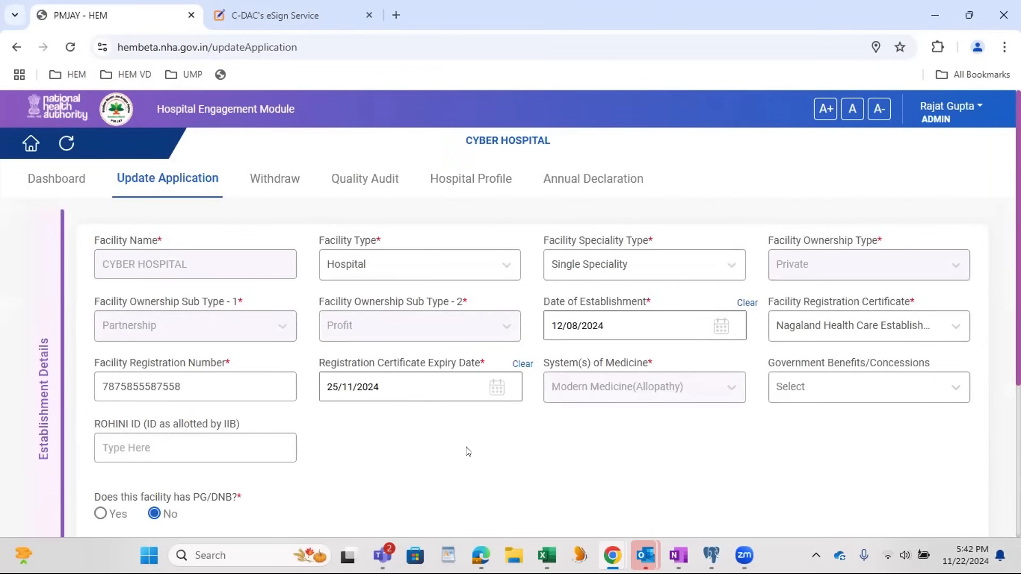
scroll(388, 415, "down", 2)
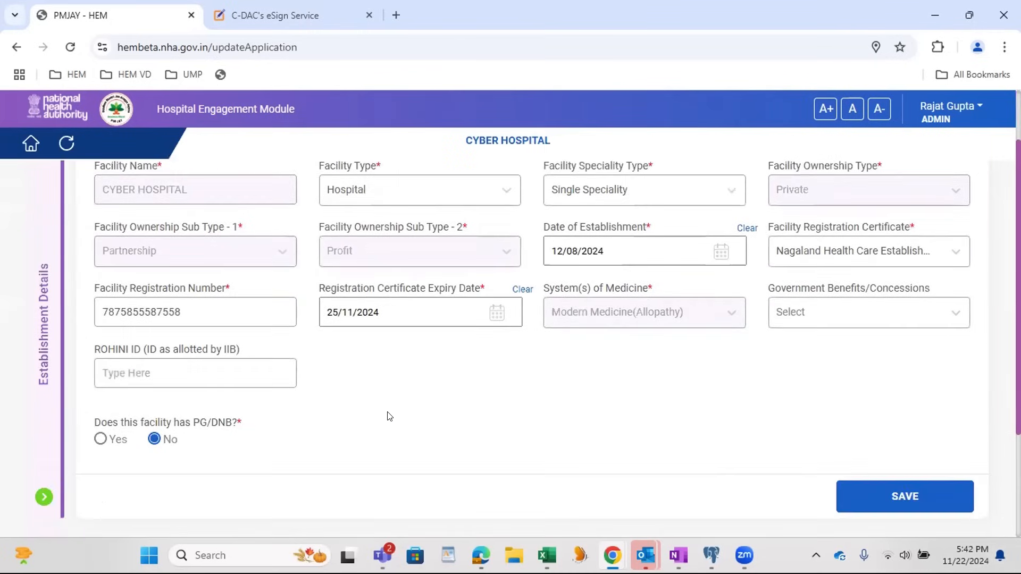
scroll(375, 424, "up", 2)
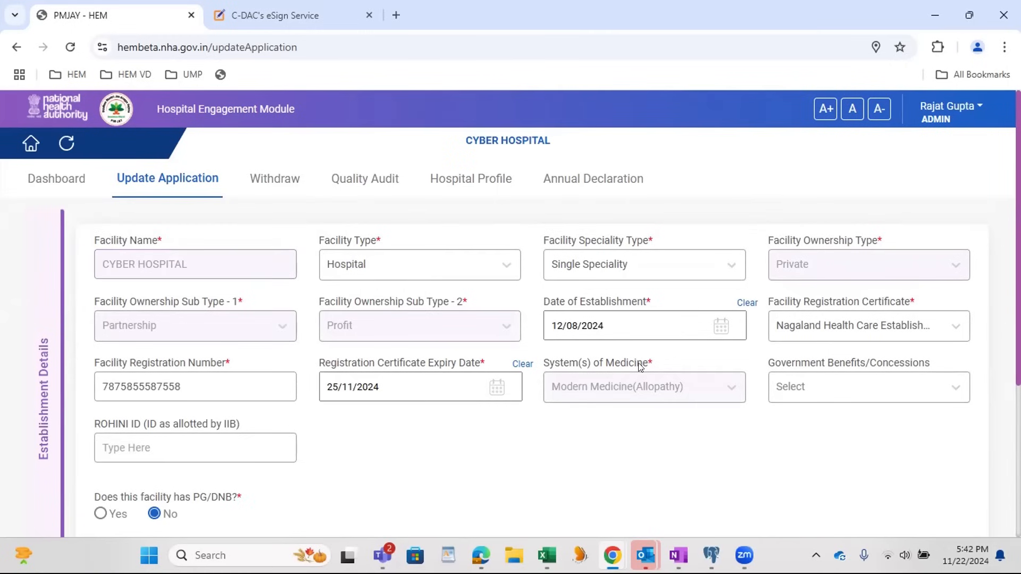
left_click(222, 394)
left_click(607, 327)
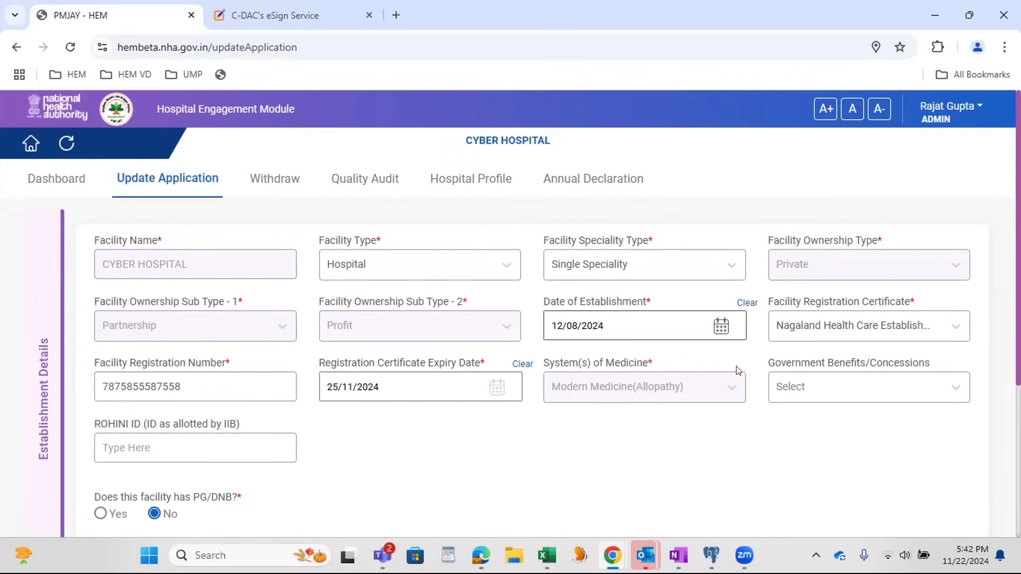
Step: Set the facility's ROHINI ID to "update" and save the Establishment Details
left_click(191, 452)
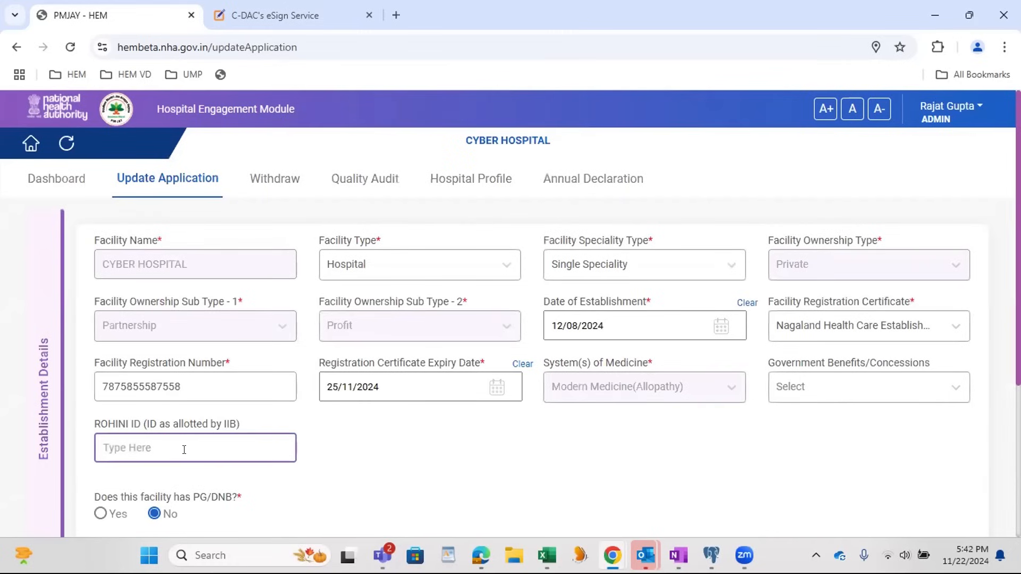
type("update")
left_click(442, 449)
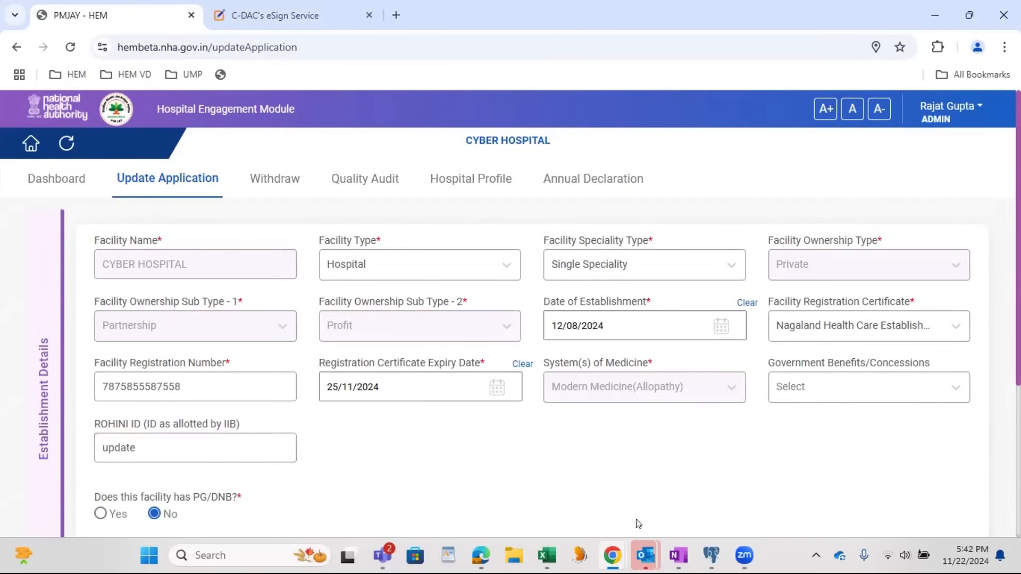
scroll(771, 510, "down", 2)
left_click(882, 497)
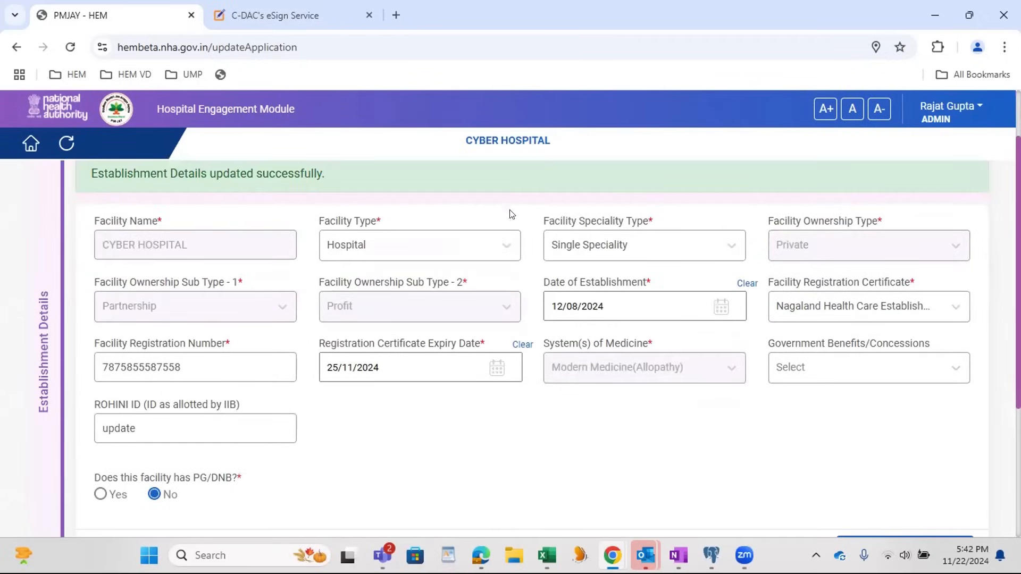
Step: Proceed from the basic facility details to the Scheme section of the application update
scroll(850, 351, "down", 4)
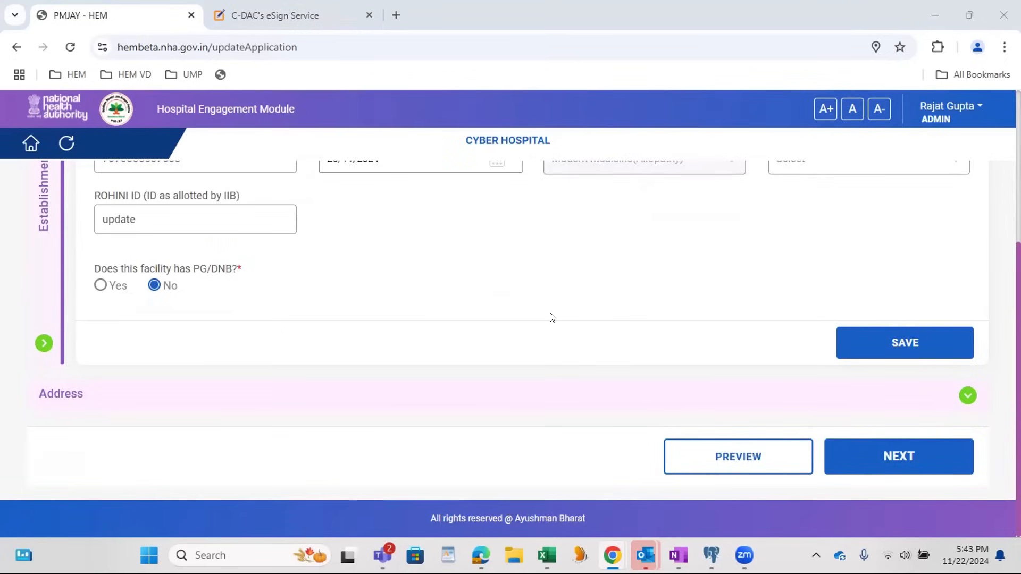
left_click(886, 456)
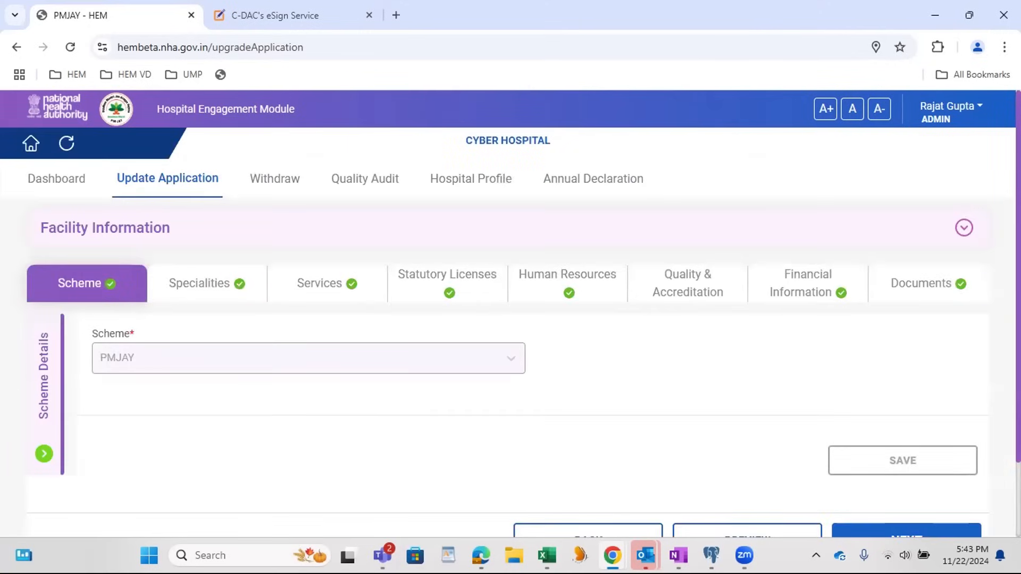
scroll(916, 220, "down", 2)
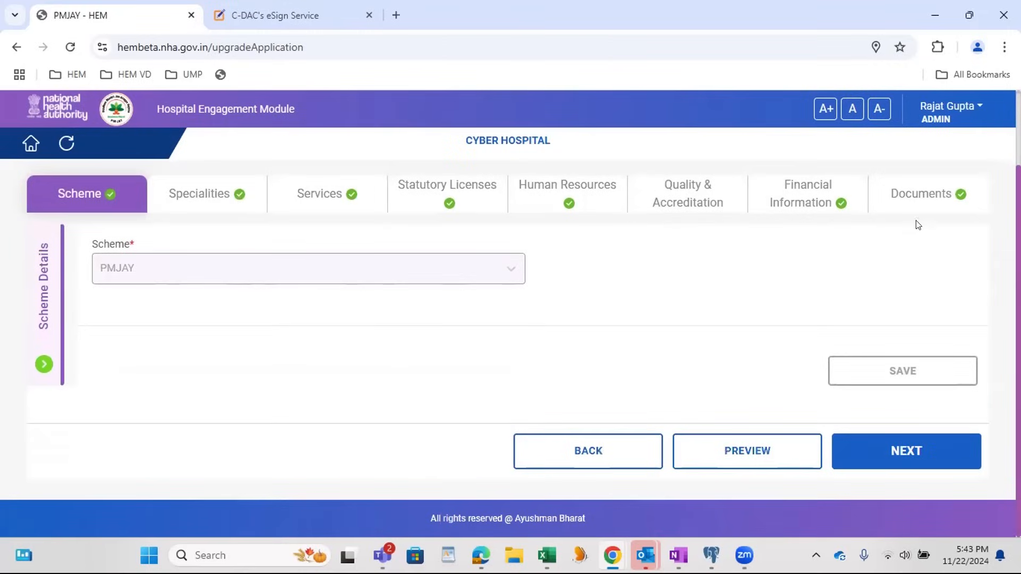
Step: Go to the Documents section of the application update and proceed from it to the final preview
left_click(893, 205)
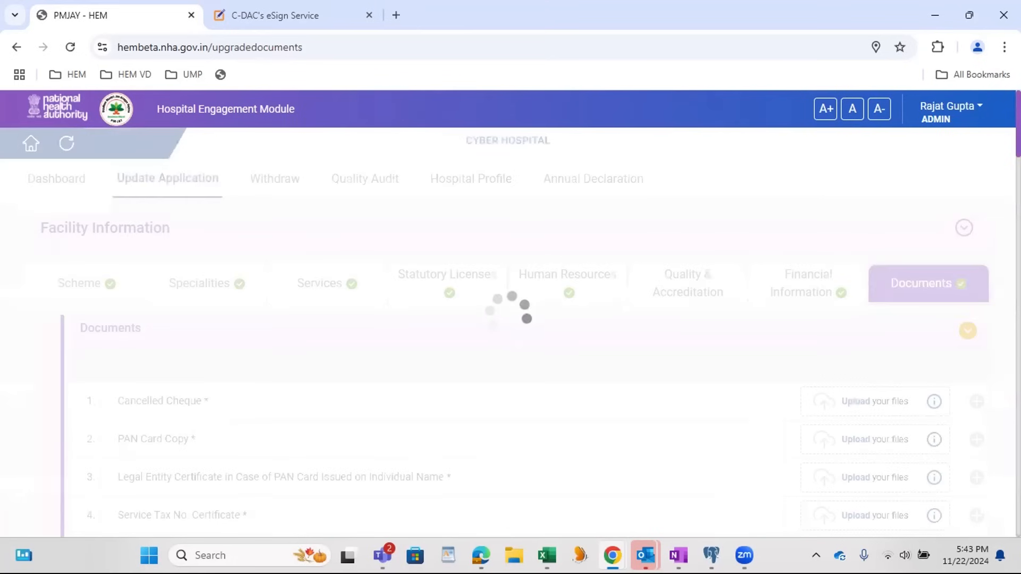
scroll(1000, 532, "down", 20)
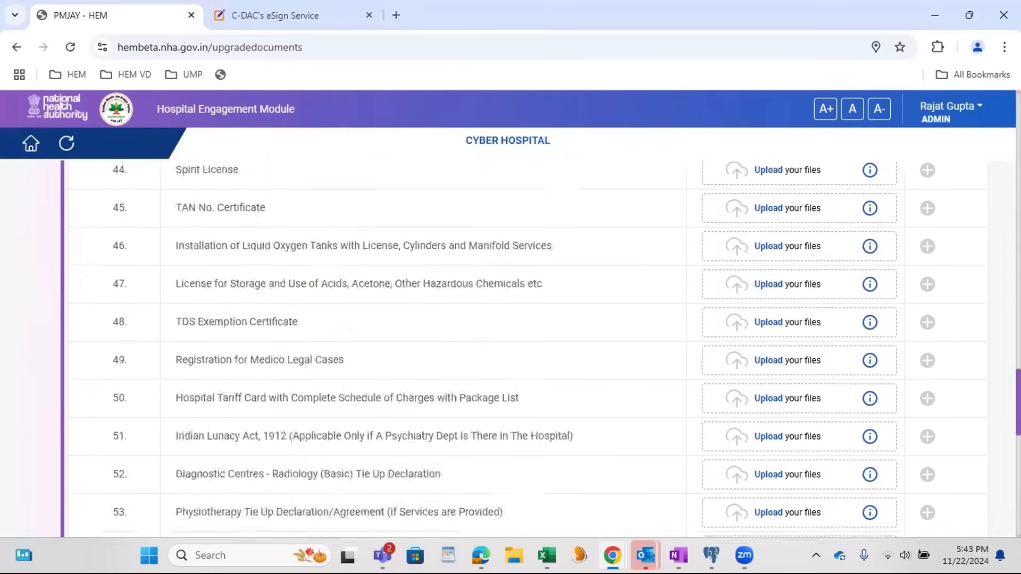
scroll(1000, 532, "down", 2)
left_click(834, 467)
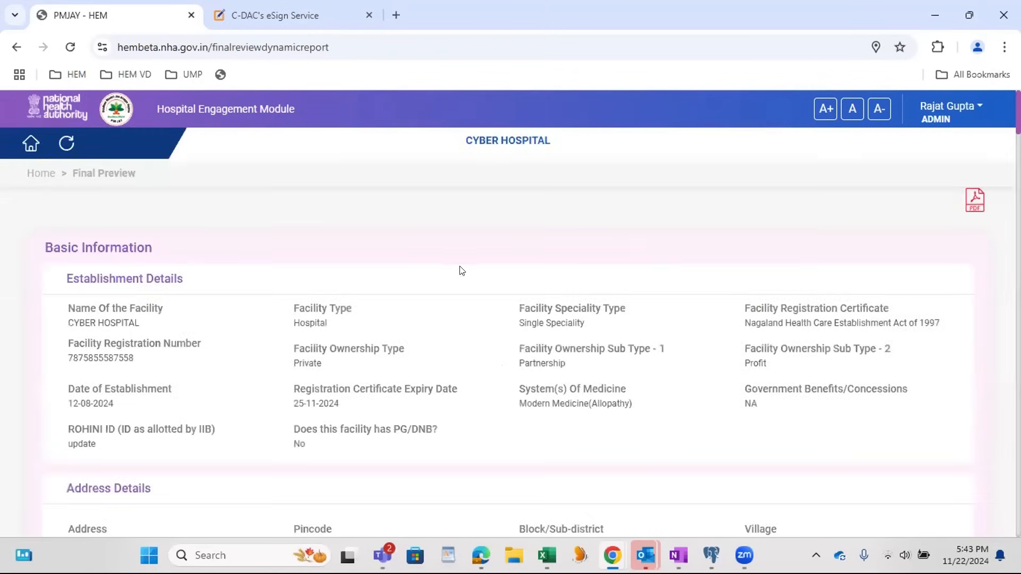
Step: Check the ROHINI ID under Establishment Details in the final preview
scroll(461, 271, "down", 6)
scroll(660, 296, "up", 5)
double_click(67, 367)
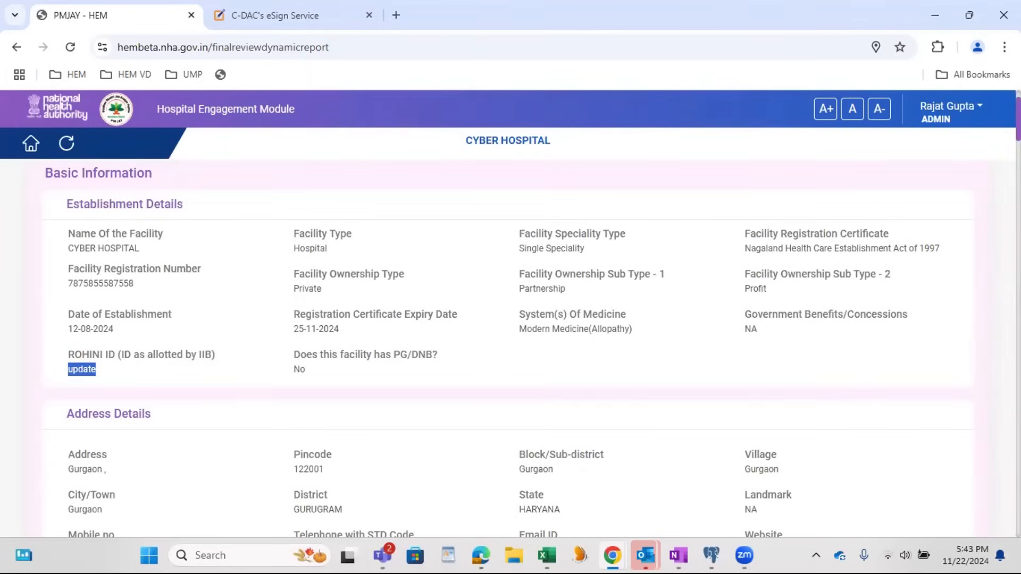
Step: Accept the declaration at the end of the preview, submit the facility update and acknowledge the confirmation
scroll(176, 428, "down", 20)
left_click(62, 393)
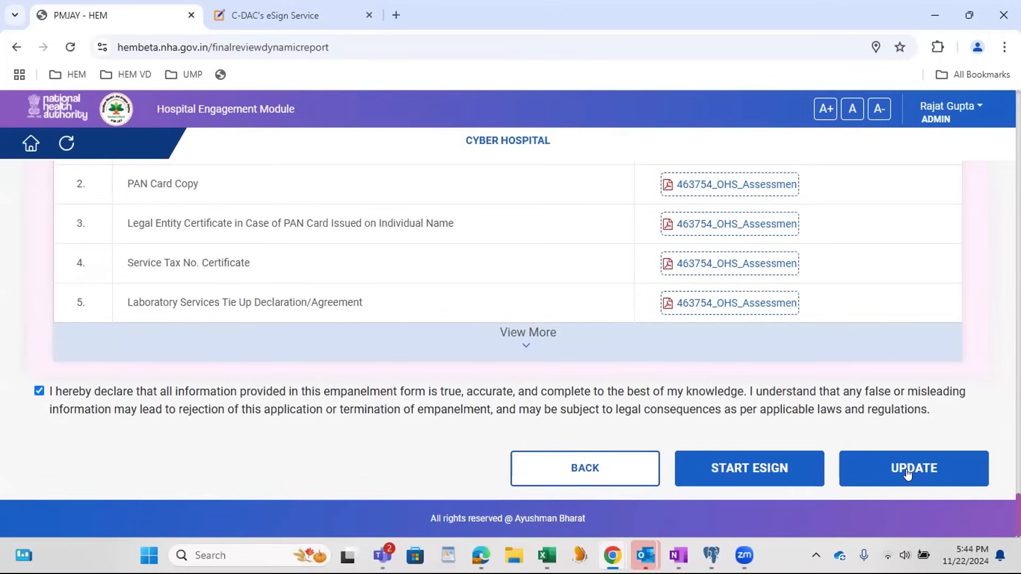
left_click(908, 474)
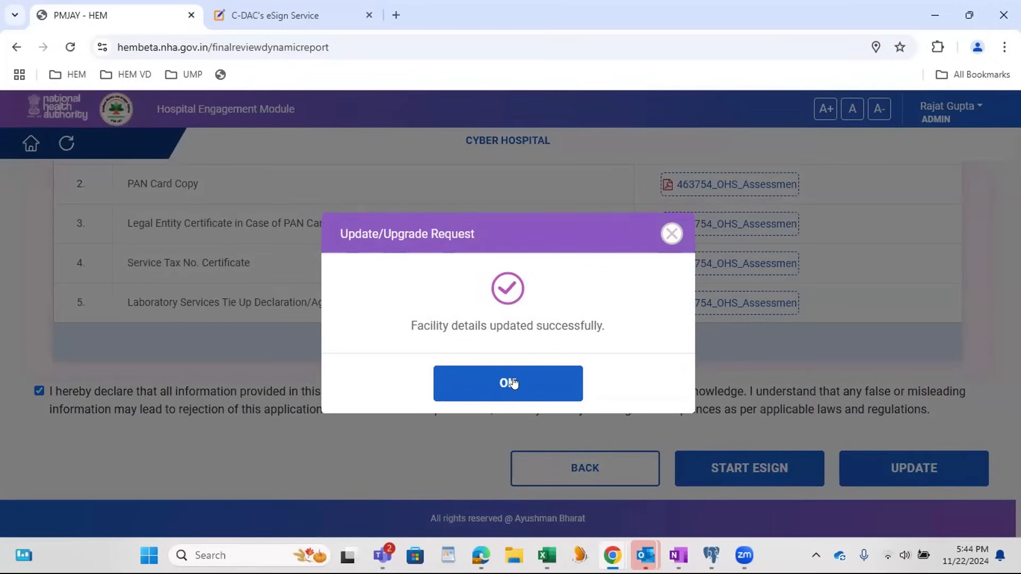
left_click(513, 383)
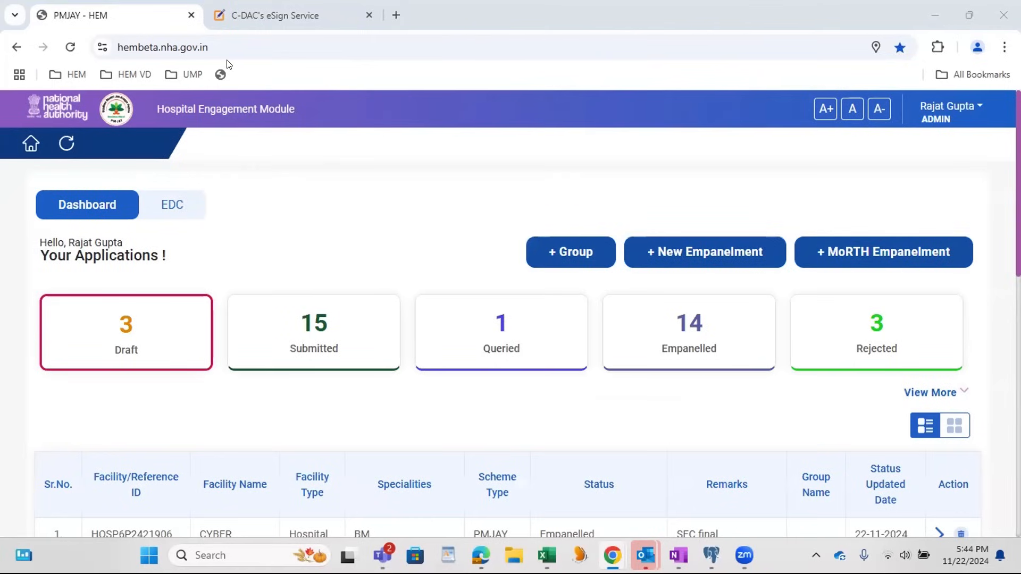
Step: List the empanelled applications and reopen the Cyber Hospital application for updating
left_click(710, 358)
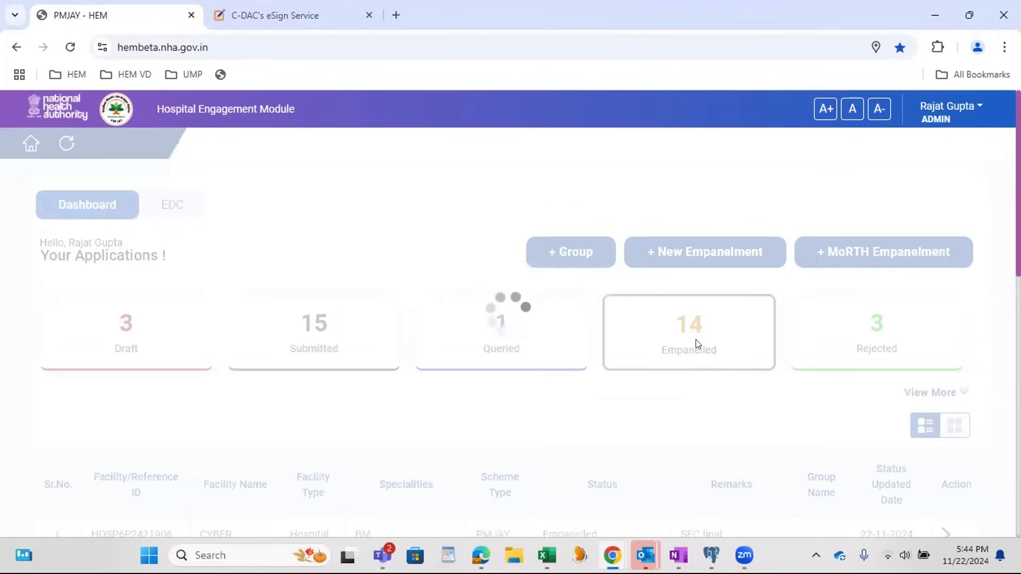
scroll(722, 371, "down", 10)
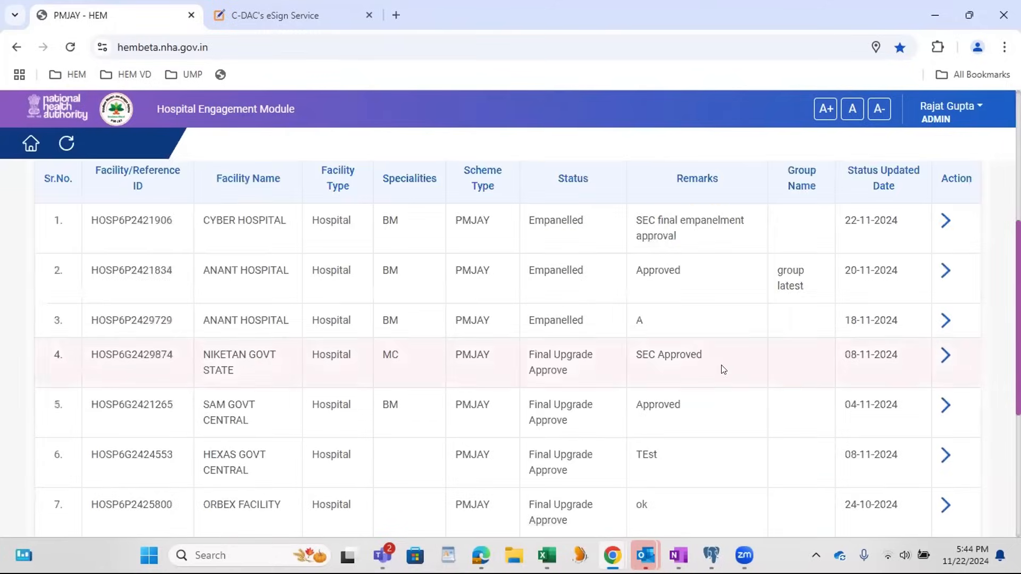
scroll(711, 428, "up", 6)
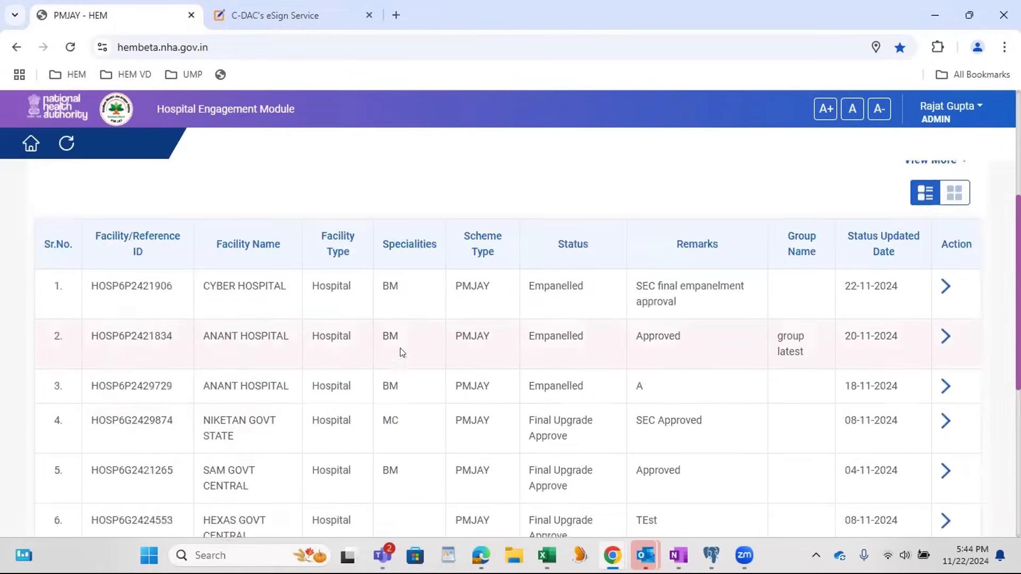
left_click(233, 306)
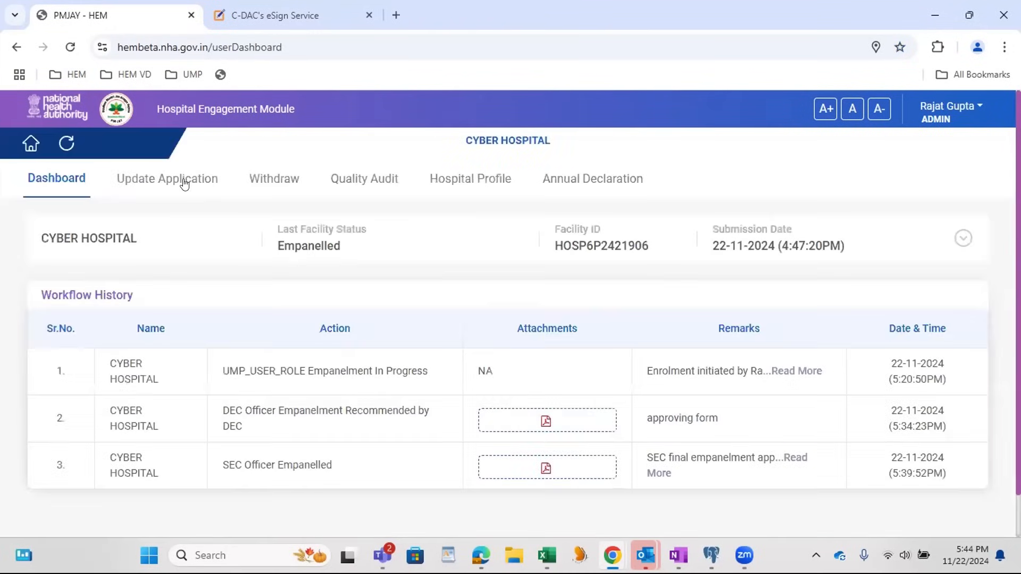
left_click(182, 178)
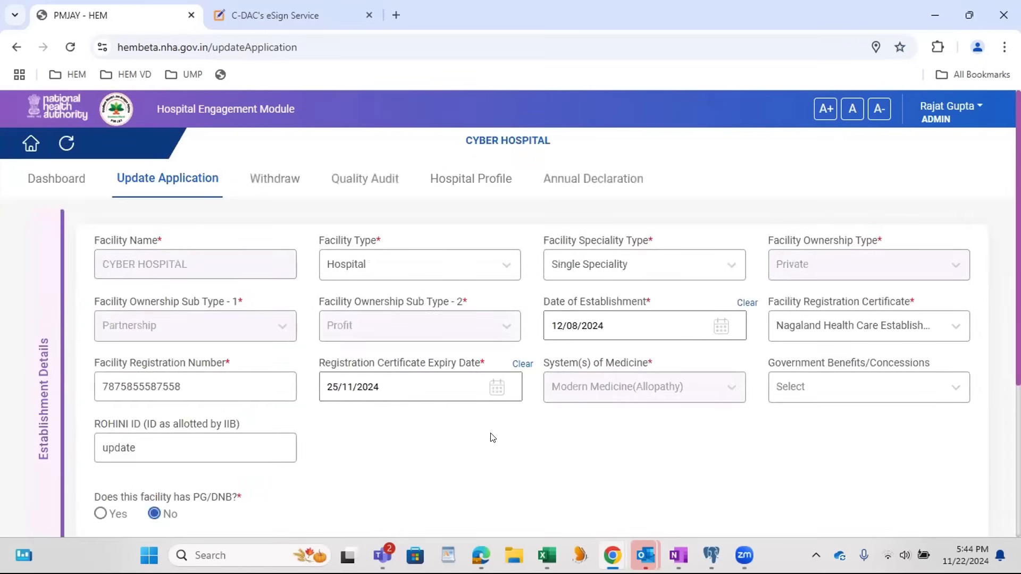
Step: Review the establishment details, proceed to the scheme details and open the Financial Information section
scroll(492, 437, "down", 4)
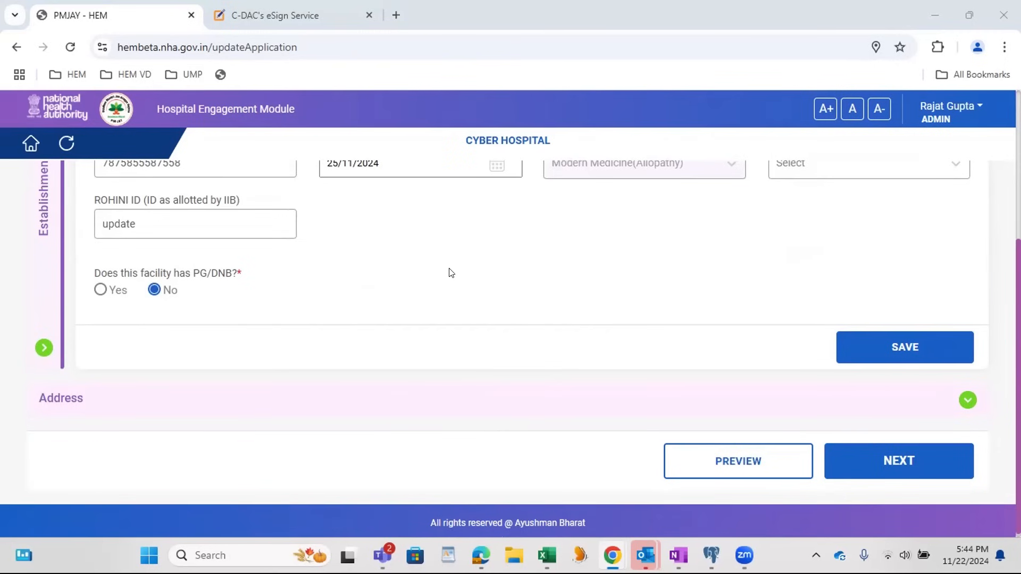
scroll(450, 273, "up", 4)
scroll(455, 301, "up", 3)
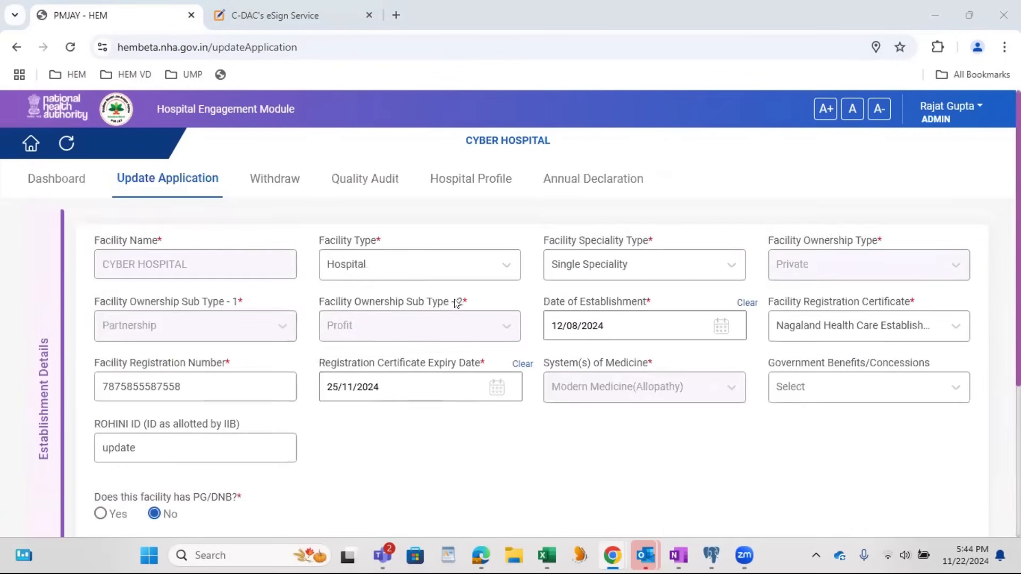
scroll(415, 295, "down", 4)
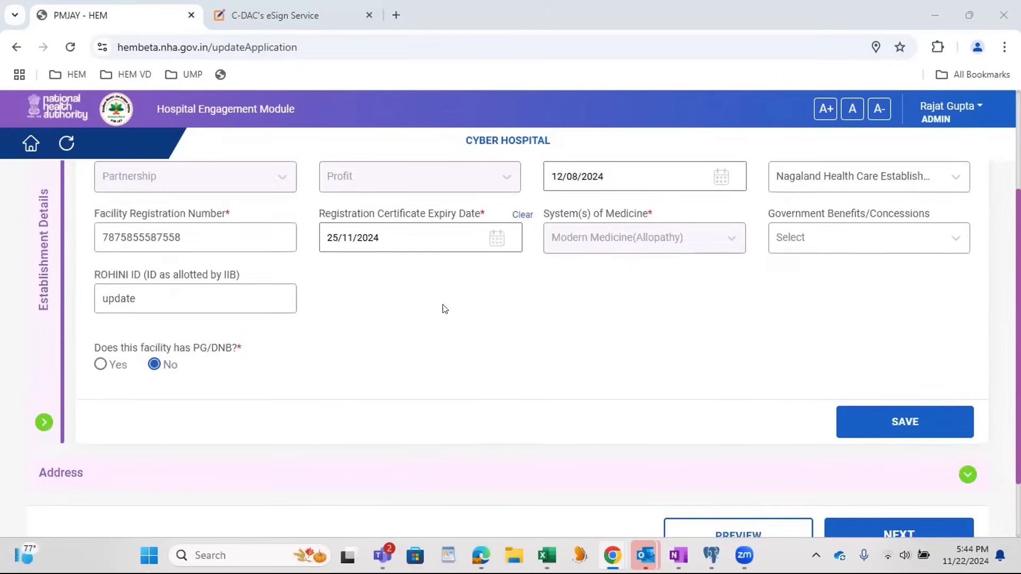
scroll(476, 345, "up", 3)
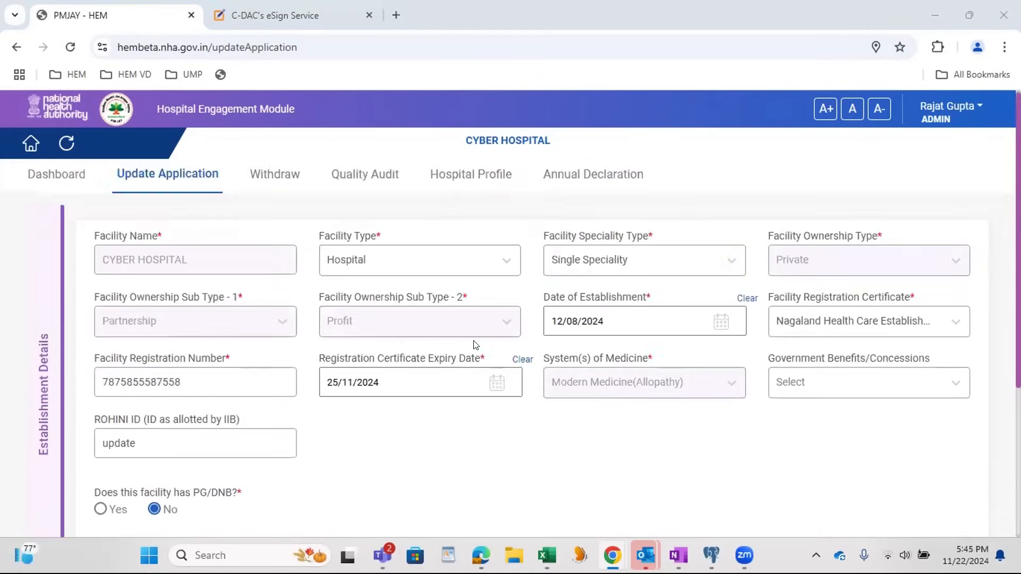
scroll(474, 347, "down", 2)
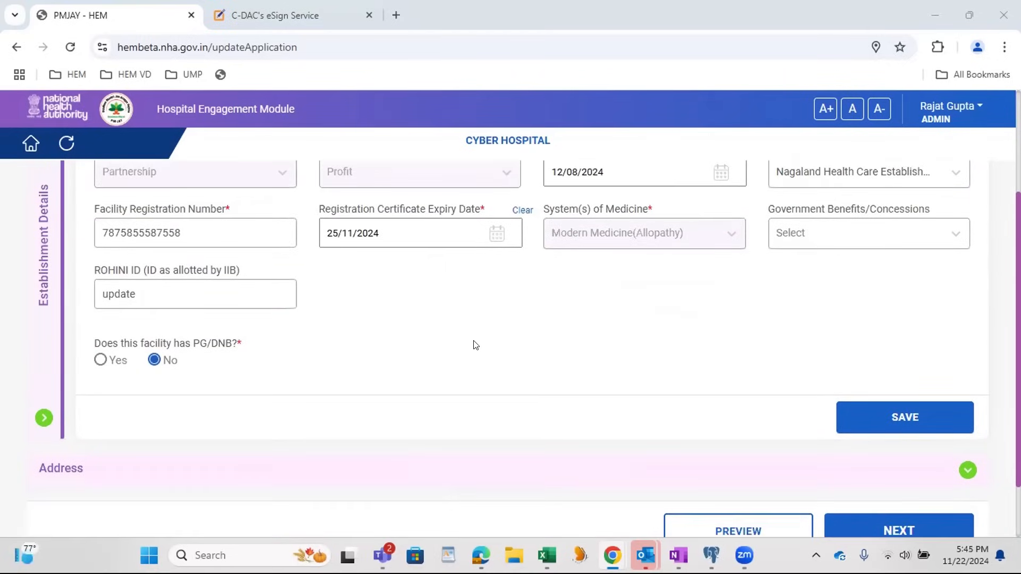
left_click(855, 533)
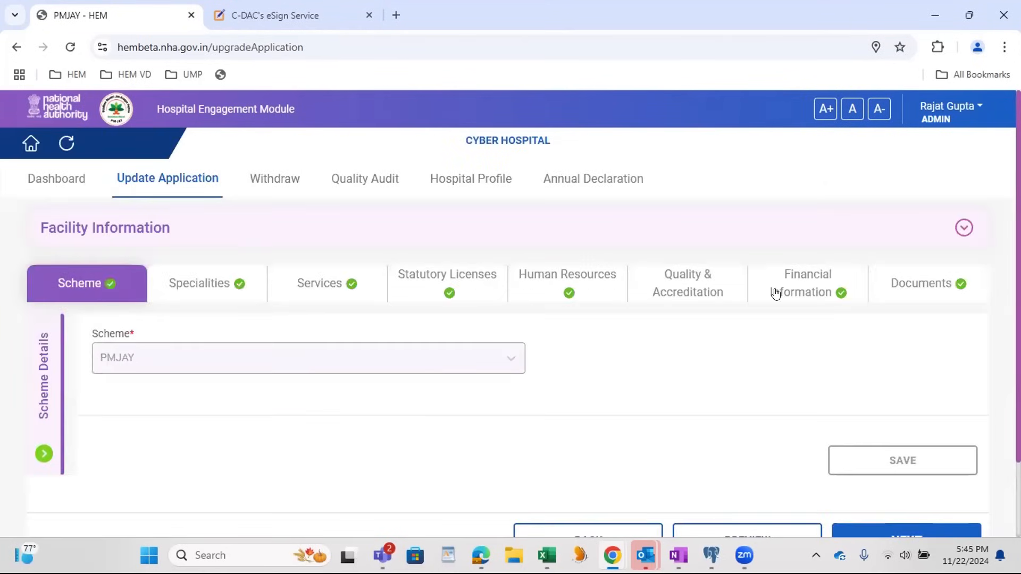
left_click(796, 294)
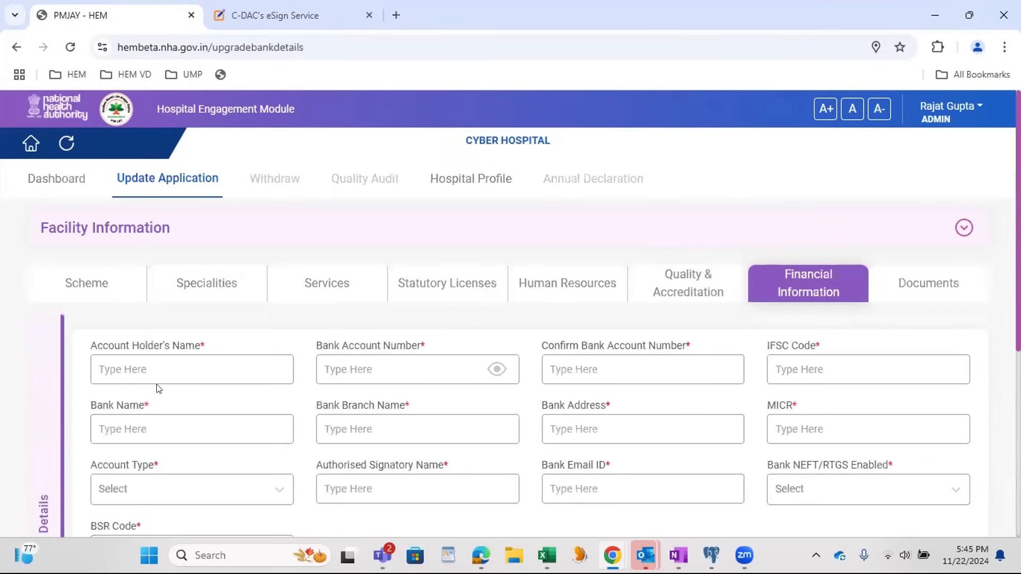
Step: Append "upgrade" to the account holder's name in the Bank Details
left_click(223, 360)
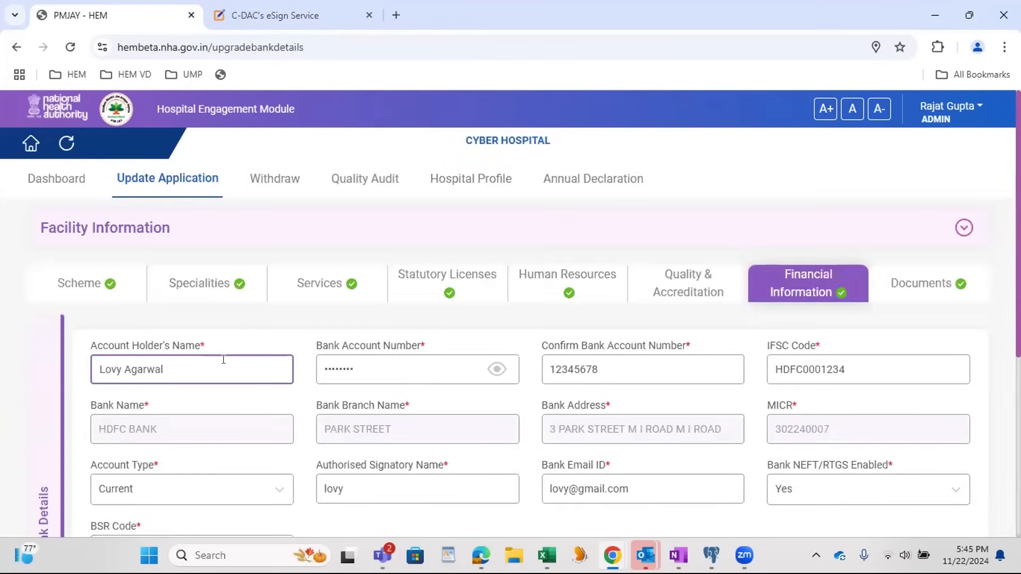
scroll(224, 364, "down", 1)
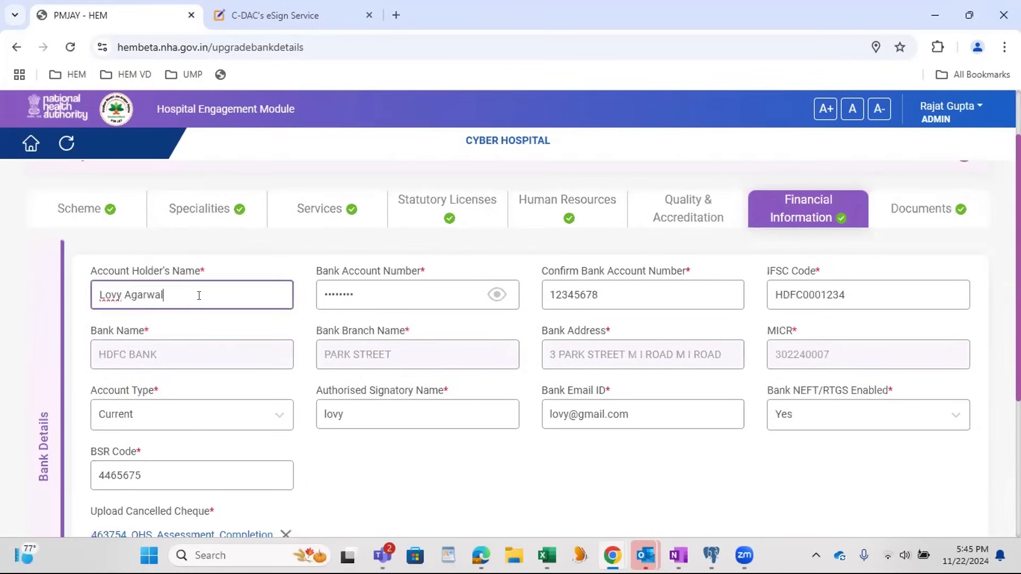
type("upgrade")
double_click(198, 296)
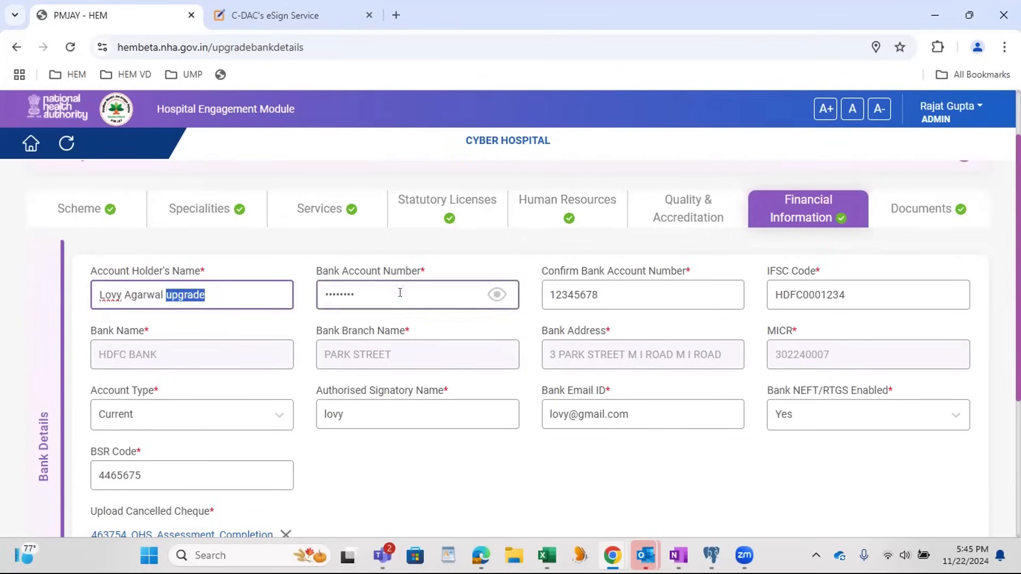
left_click(417, 413)
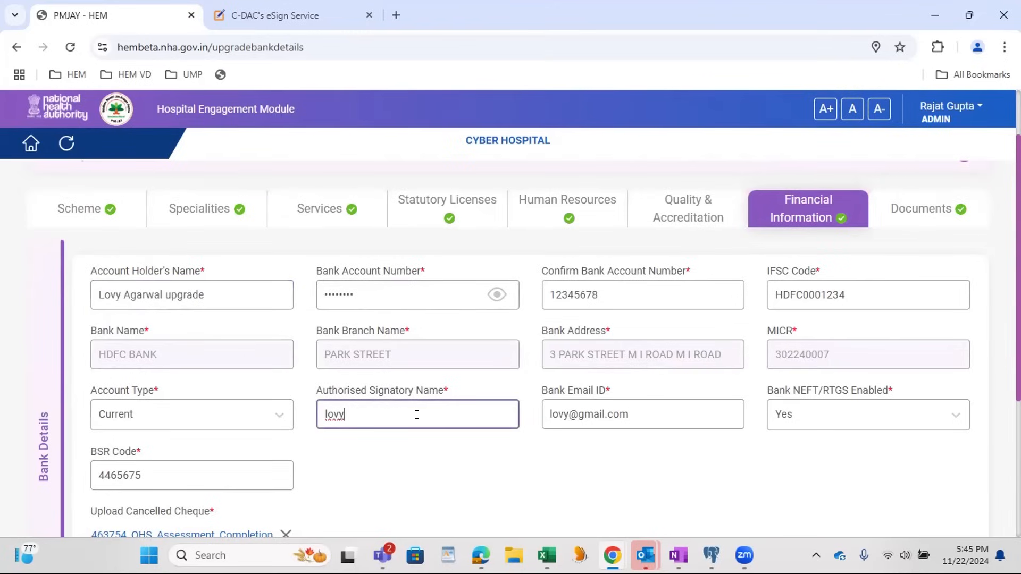
Step: Add "_upgrade" before the @ sign in the Bank Email ID and save the Bank Details
left_click(572, 414)
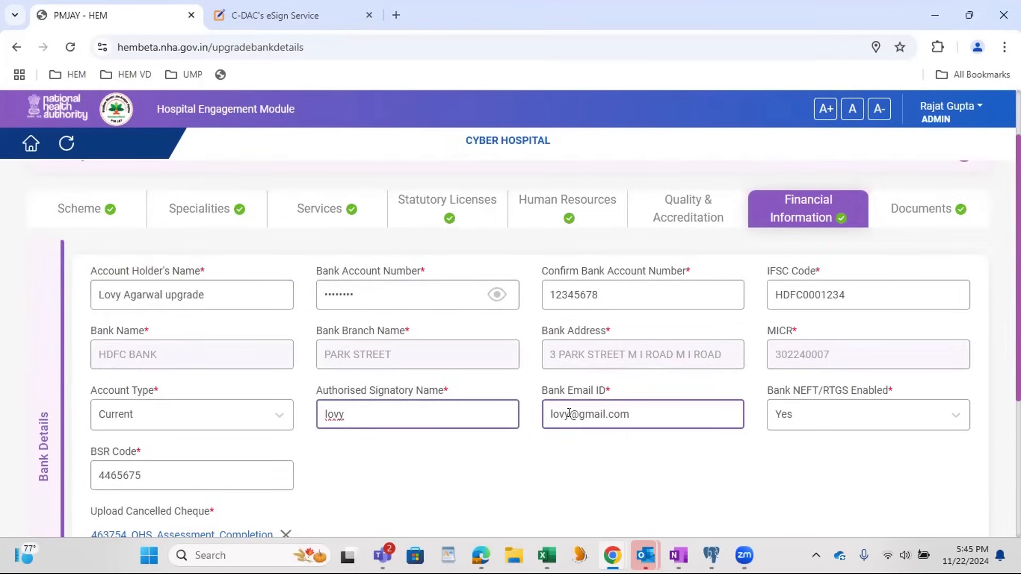
type("_upgrade")
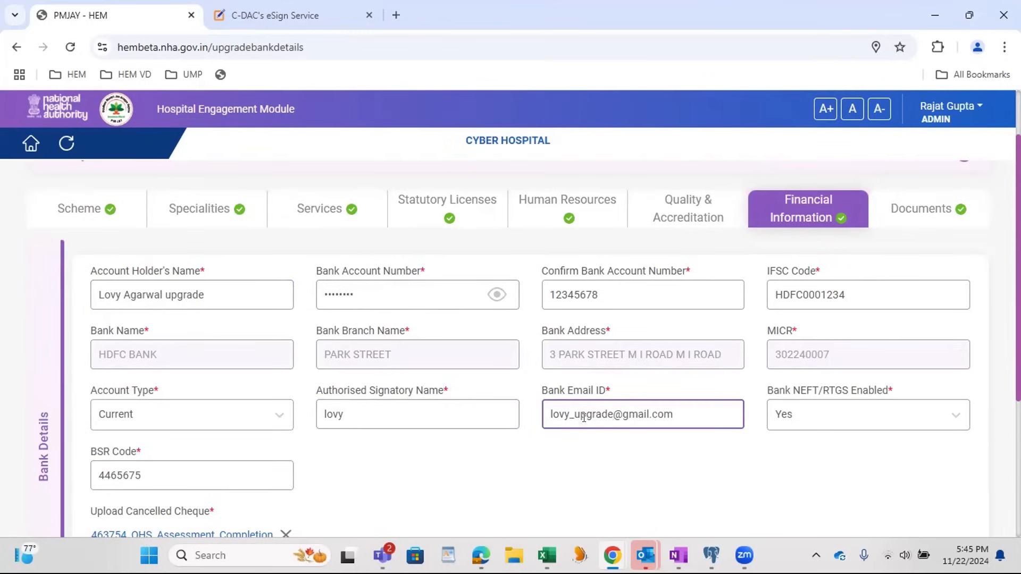
left_click(581, 448)
scroll(729, 462, "down", 2)
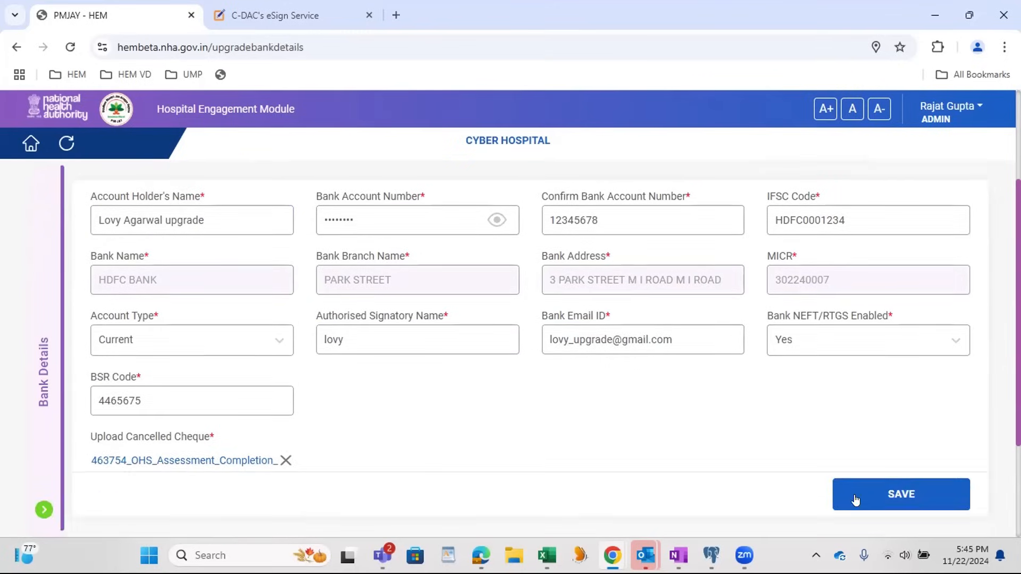
left_click(855, 501)
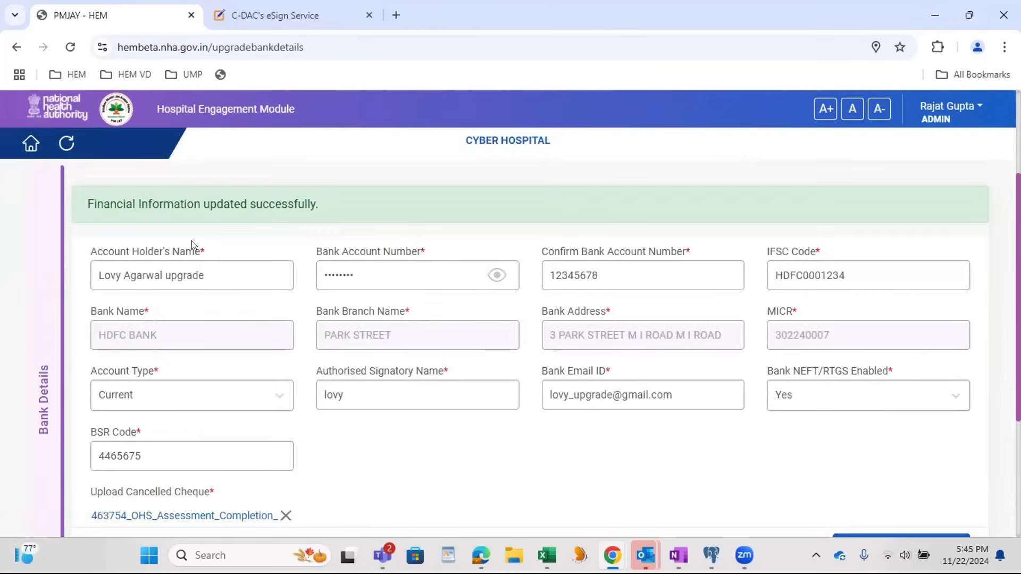
Step: Proceed from Financial Information through the Documents section to the final preview of the upgrade
scroll(604, 271, "down", 5)
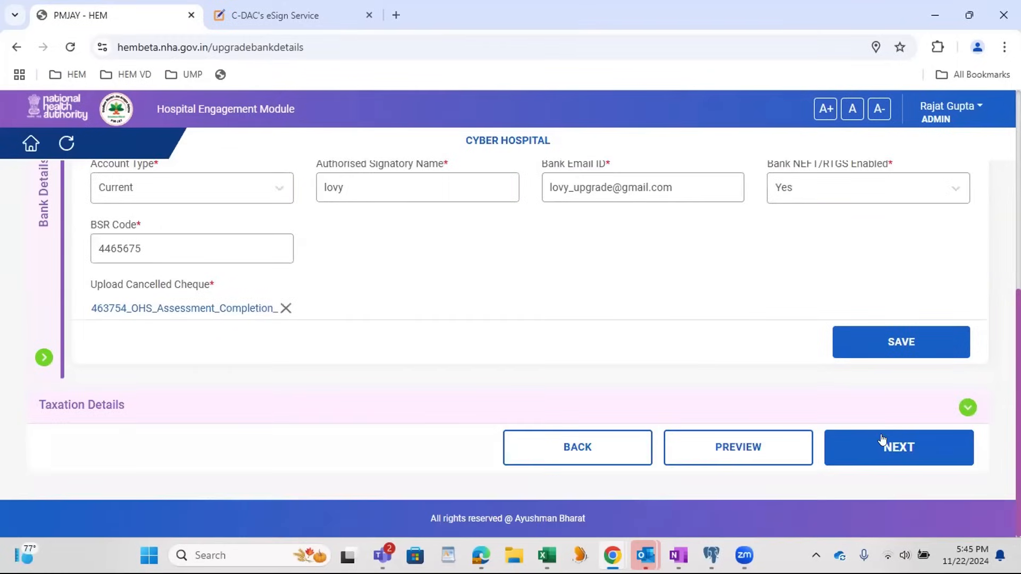
left_click(885, 441)
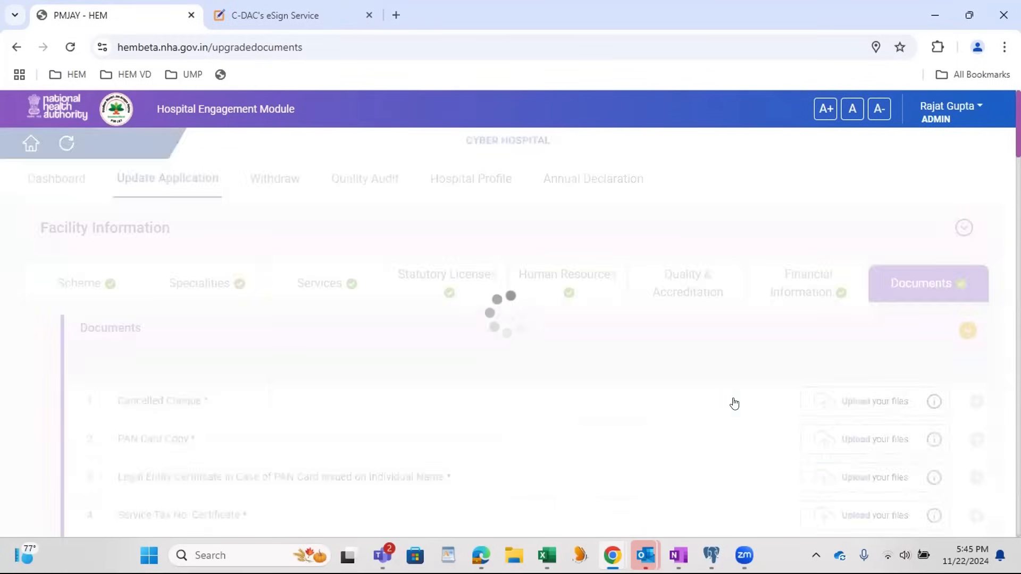
scroll(984, 347, "down", 20)
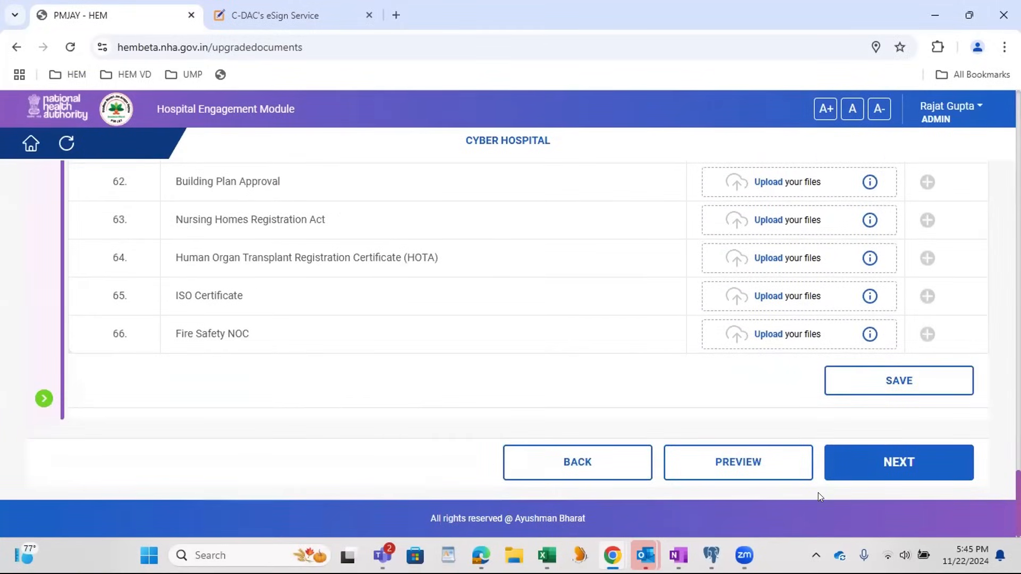
left_click(868, 468)
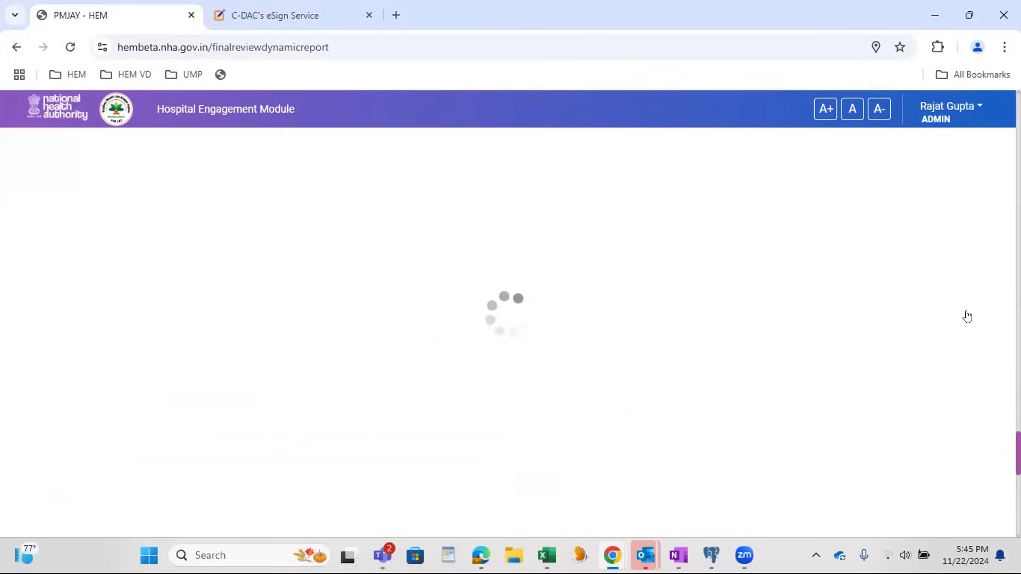
Step: Review the end of the final preview, accept the declaration and submit the upgrade request
scroll(967, 319, "down", 7)
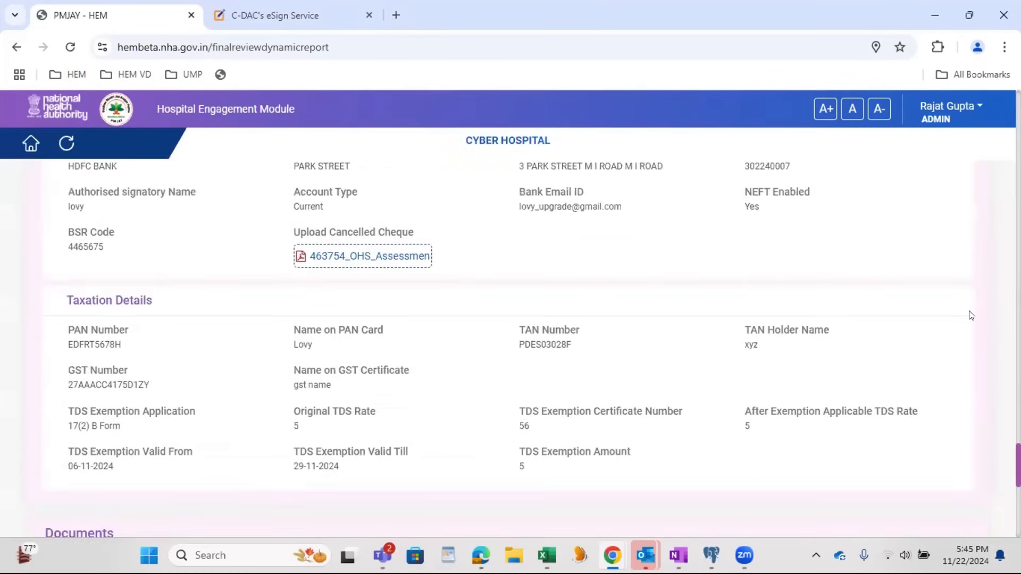
scroll(966, 328, "down", 5)
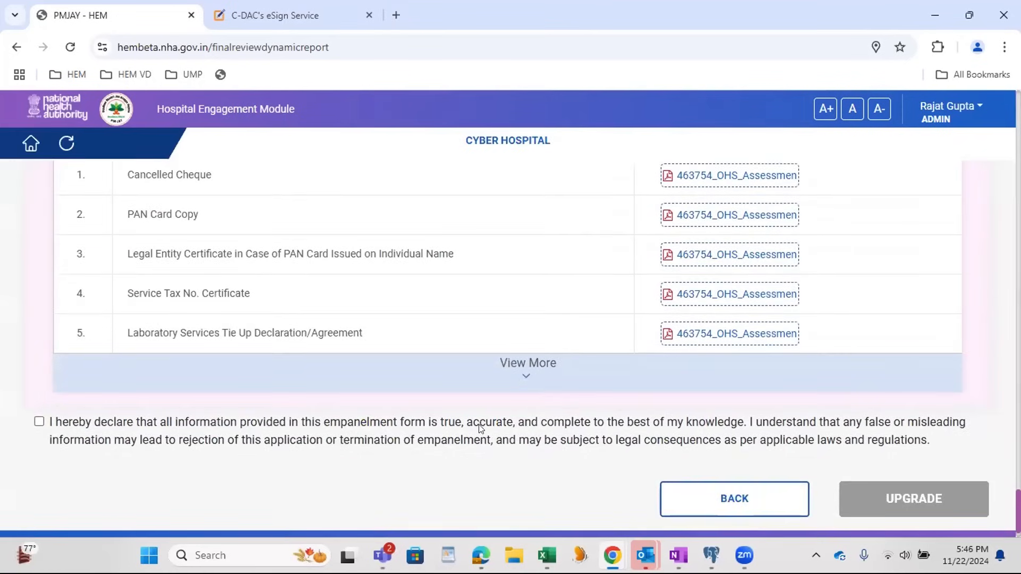
left_click(39, 421)
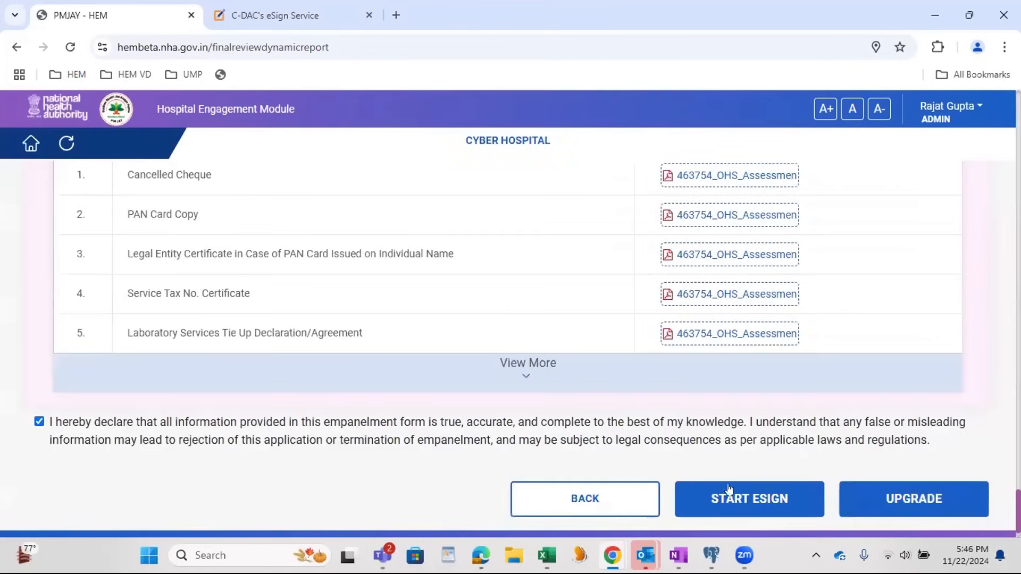
left_click(917, 504)
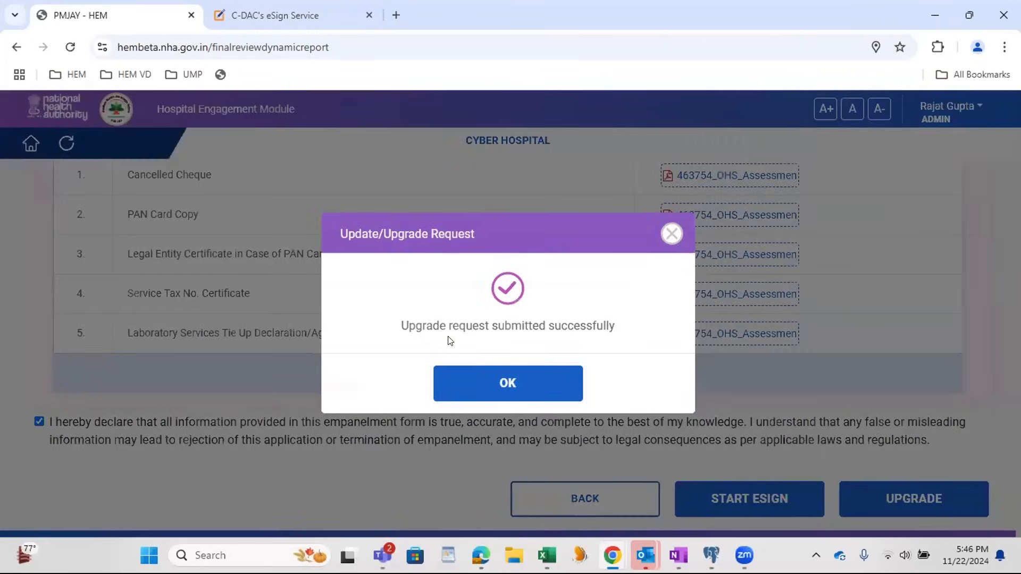
Step: Dismiss the upgrade submission confirmation, then switch to the DEC Officer's browser window and refresh its dashboard
left_click(533, 390)
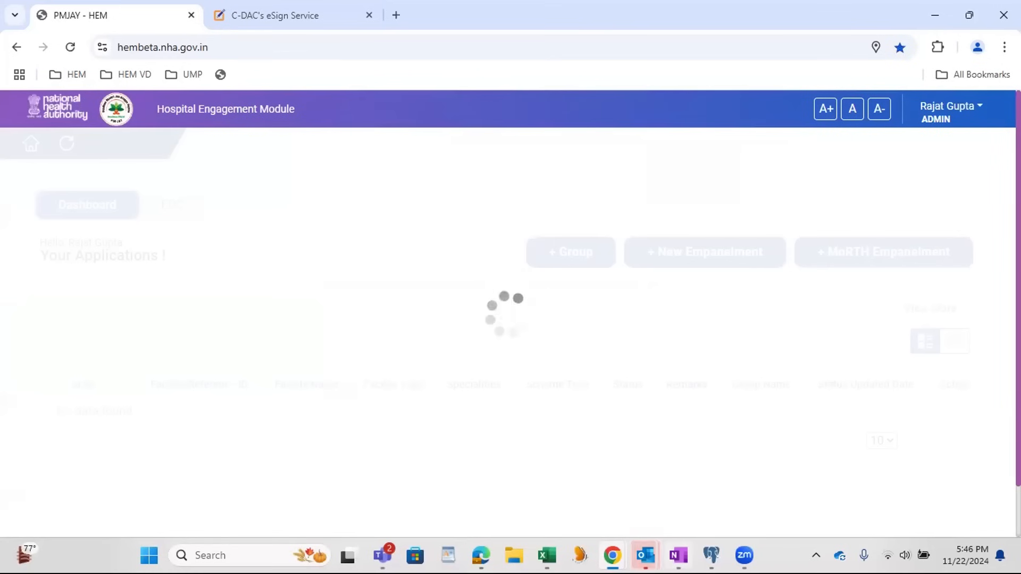
mouse_move(611, 555)
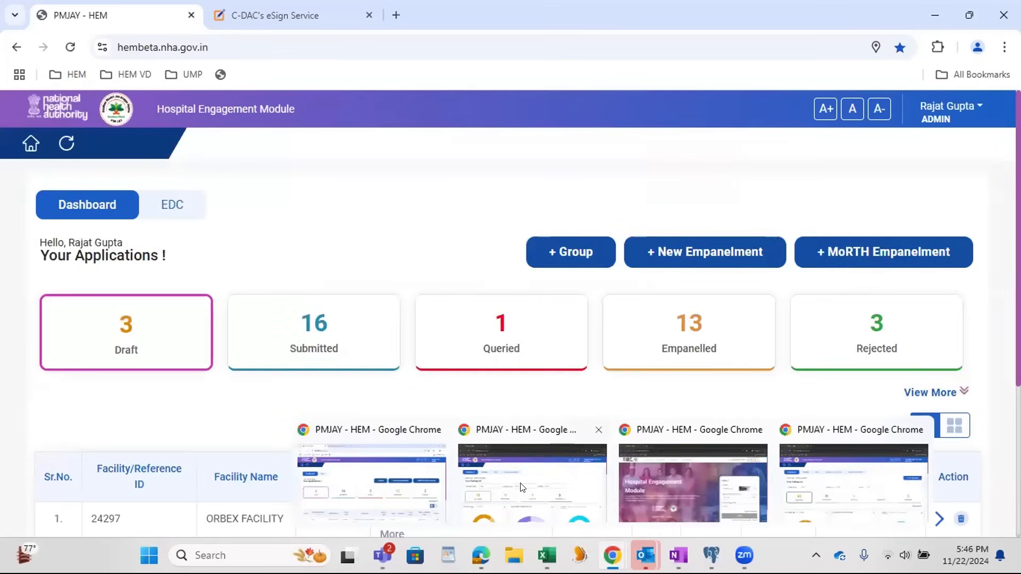
left_click(557, 491)
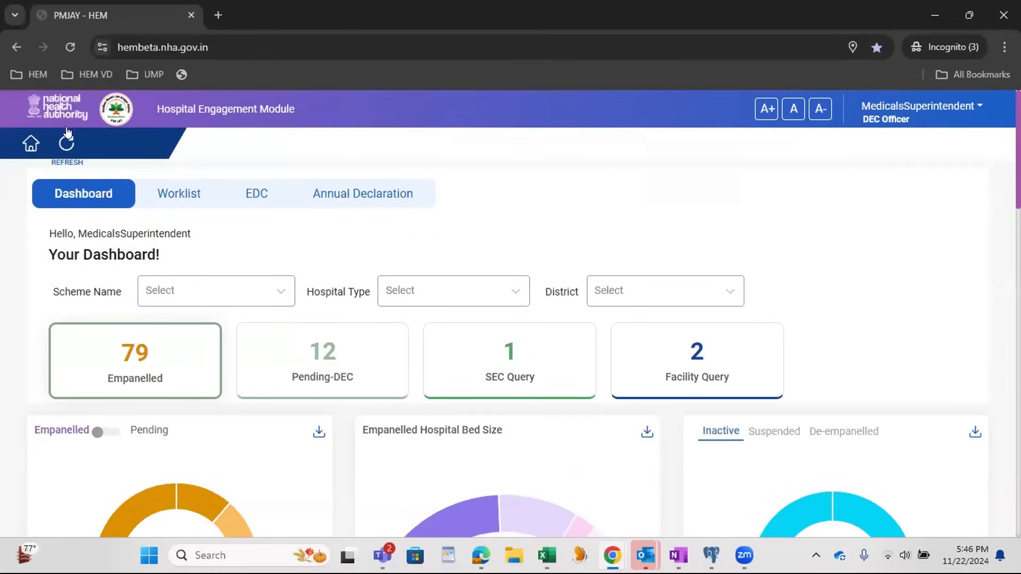
left_click(66, 148)
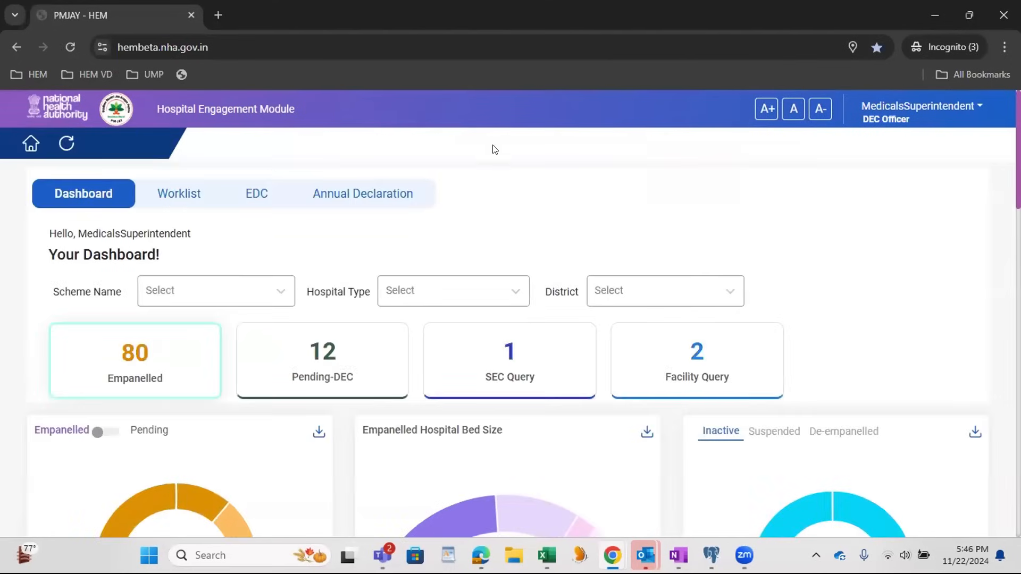
Step: Look through both pages of the Pending-DEC cases in the DEC Officer's worklist for the upgrade request
left_click(174, 200)
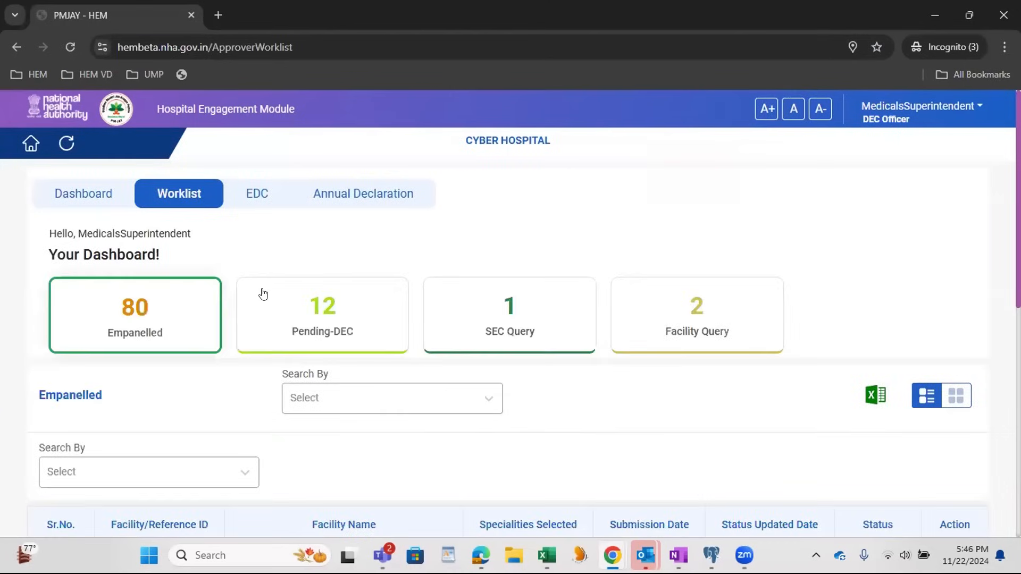
left_click(330, 320)
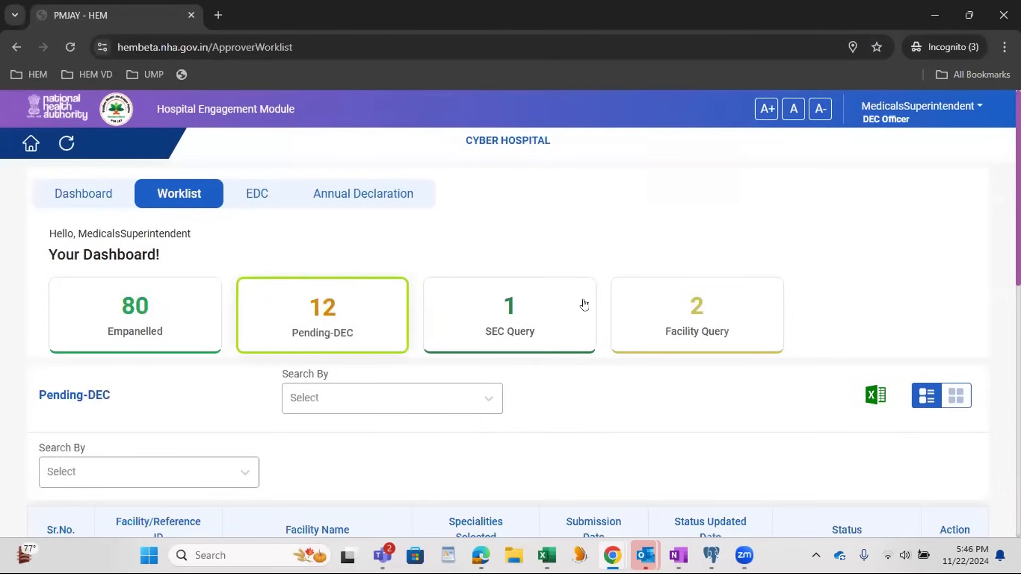
scroll(583, 304, "down", 4)
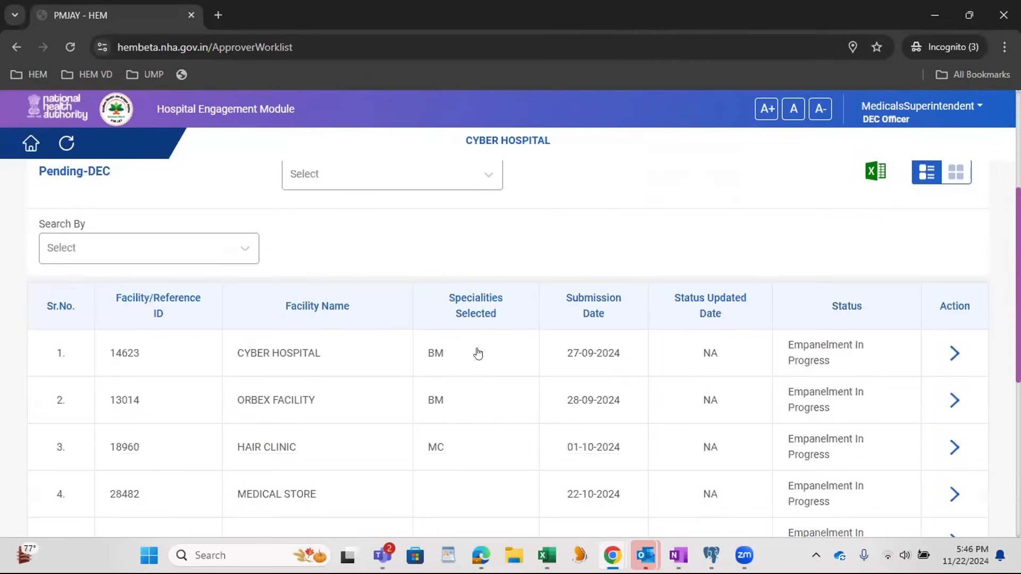
scroll(451, 376, "down", 5)
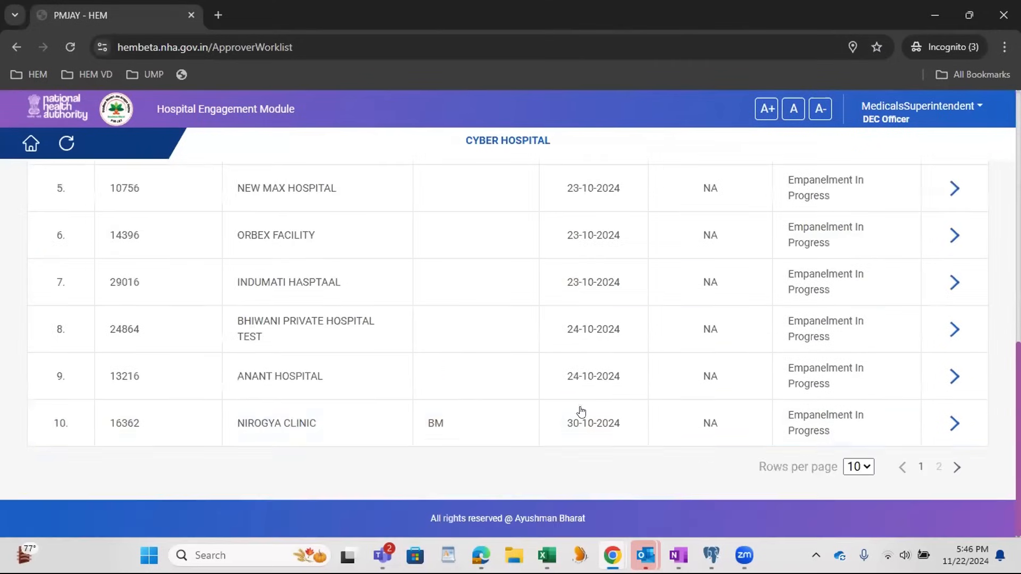
left_click(937, 468)
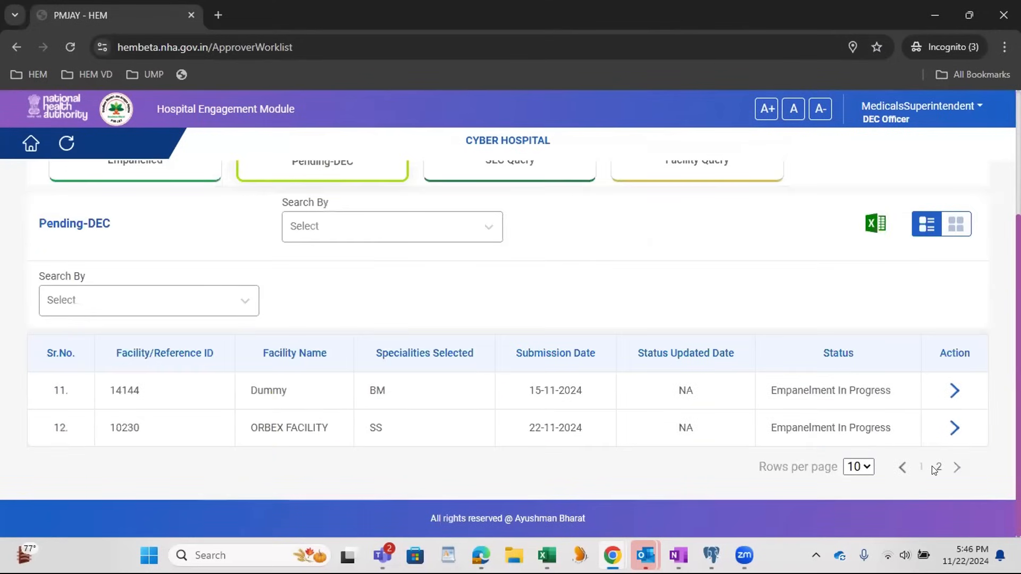
left_click(917, 469)
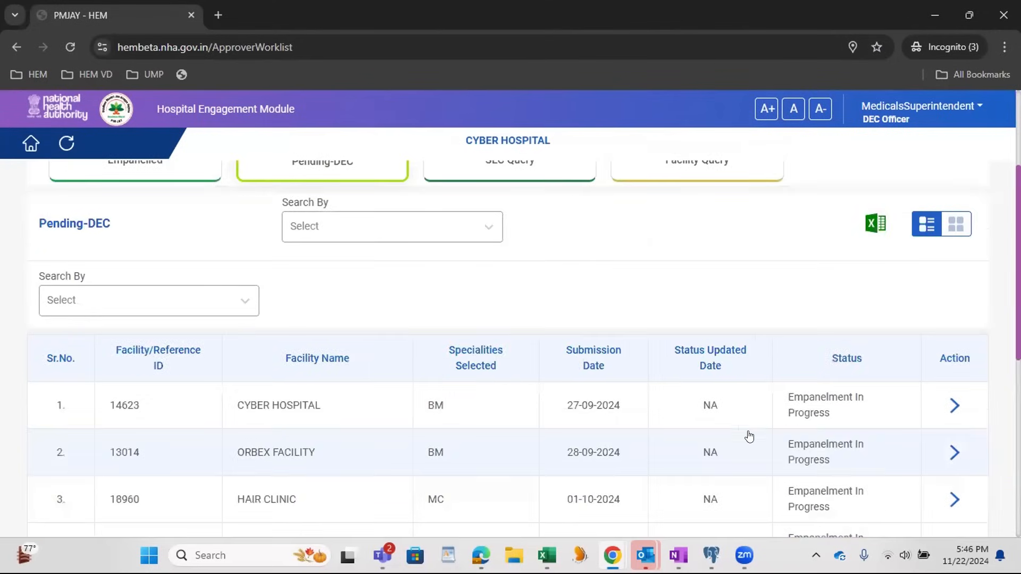
scroll(747, 433, "down", 6)
scroll(748, 431, "up", 7)
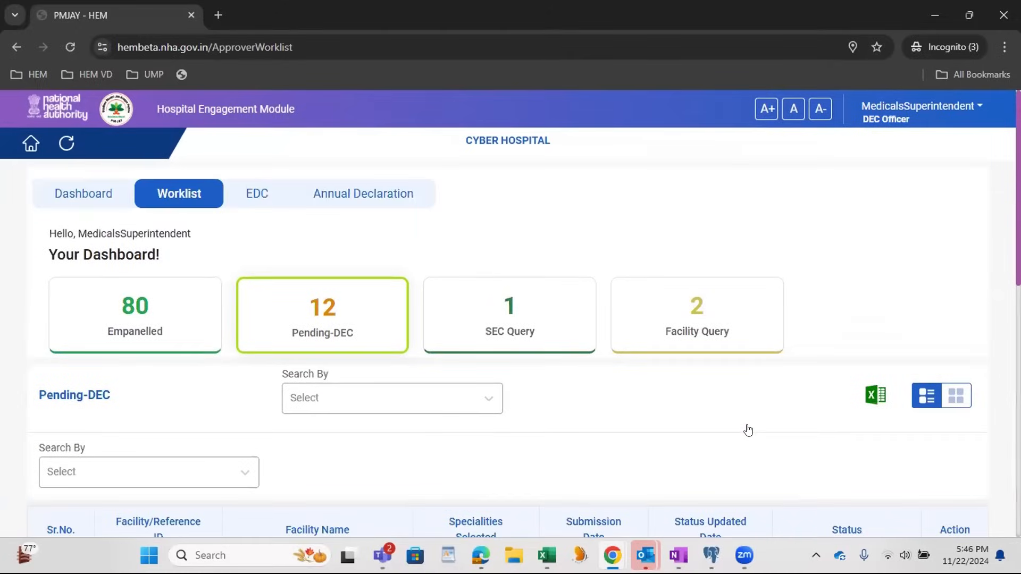
Step: Check the Facility Query and SEC Query cases in the DEC Officer's worklist
left_click(687, 323)
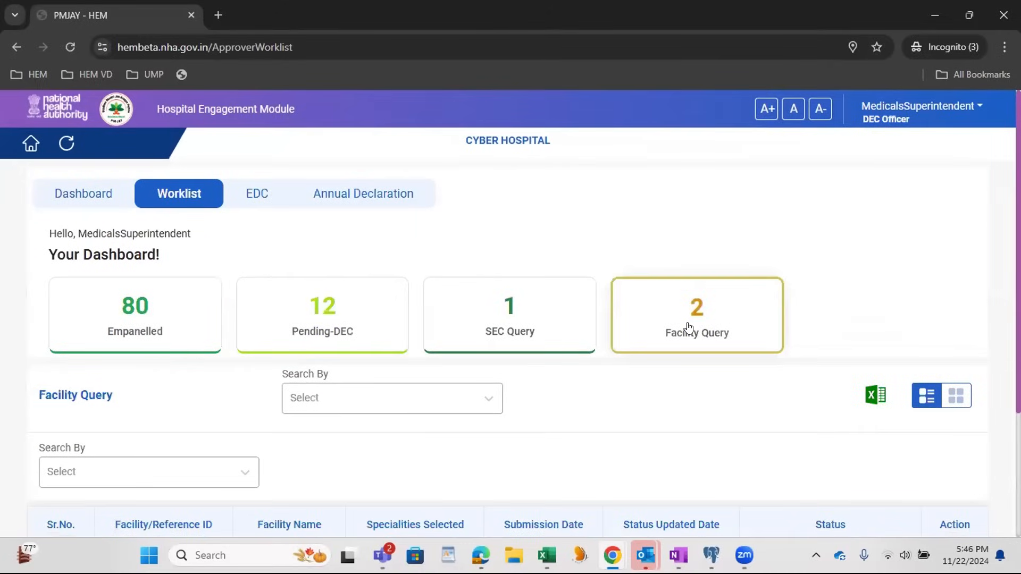
scroll(686, 325, "down", 2)
scroll(570, 271, "up", 1)
left_click(561, 258)
scroll(558, 269, "down", 1)
scroll(558, 268, "up", 1)
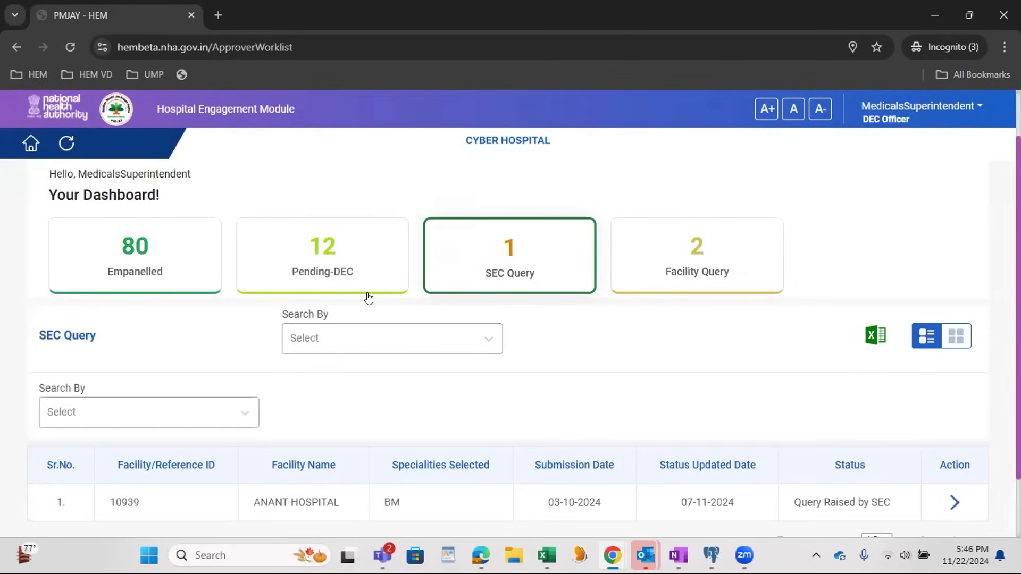
Step: Switch to the browser window with the login page, reload it and fill in the first captcha
mouse_move(612, 555)
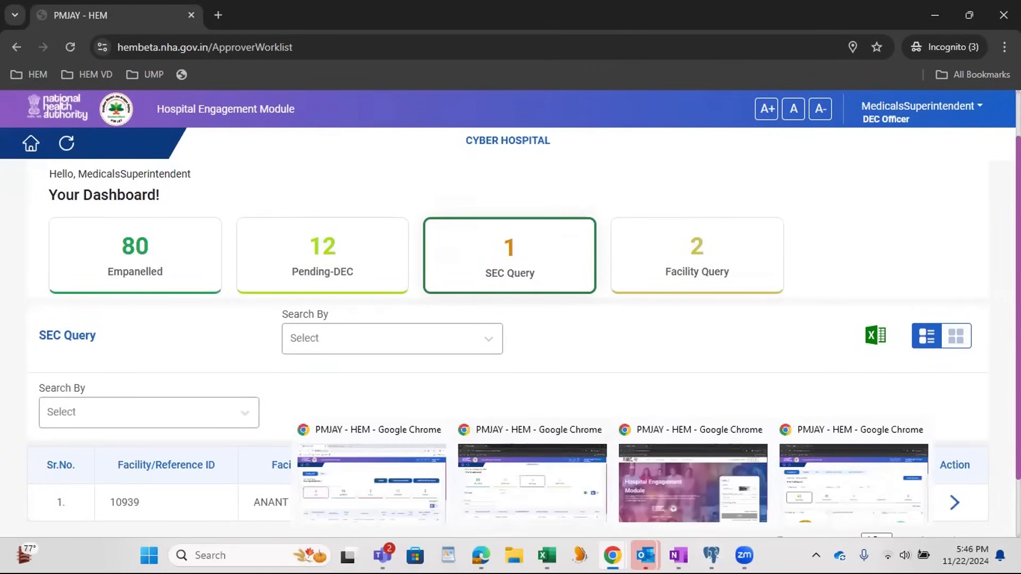
left_click(685, 483)
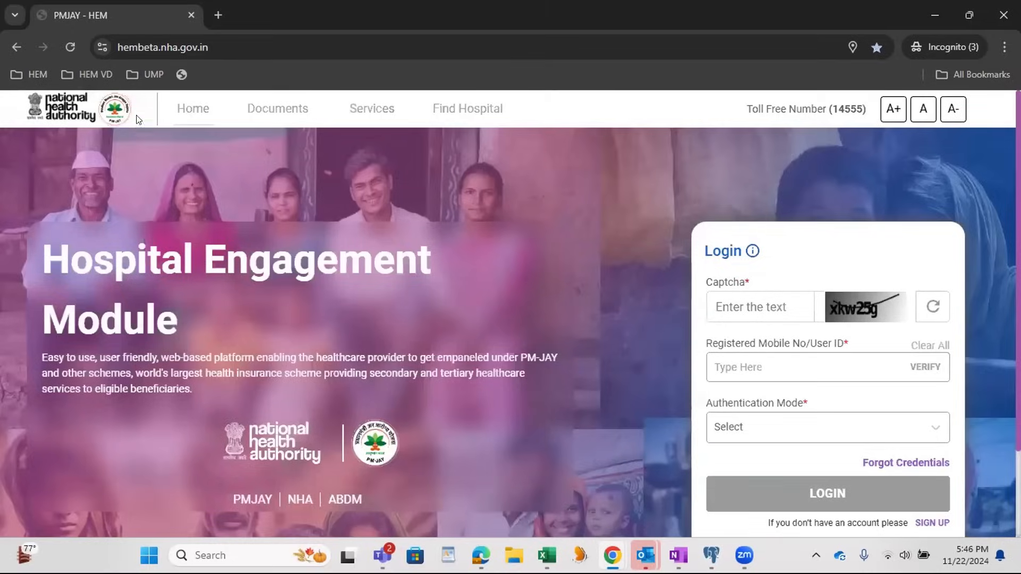
left_click(68, 47)
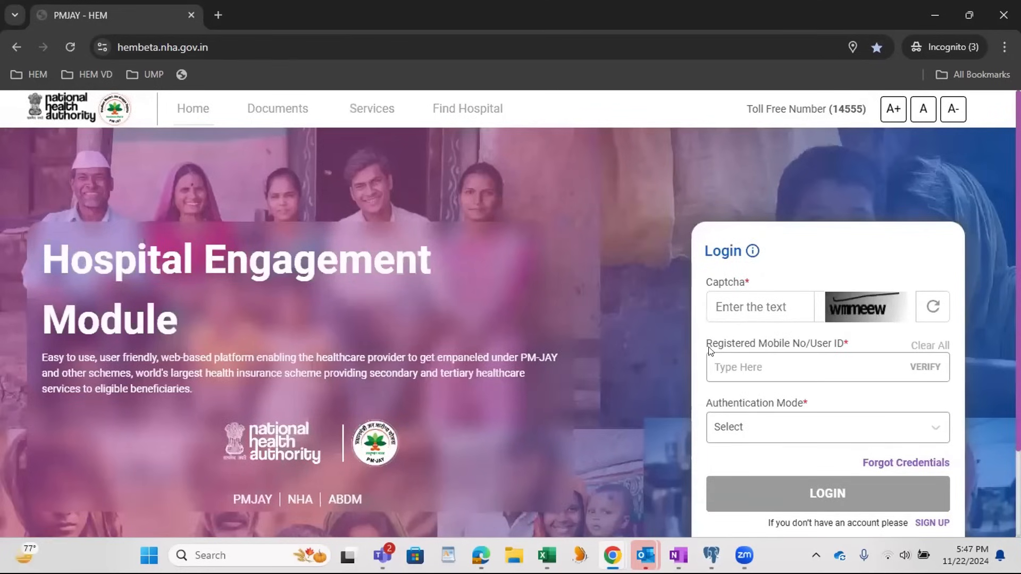
type("w")
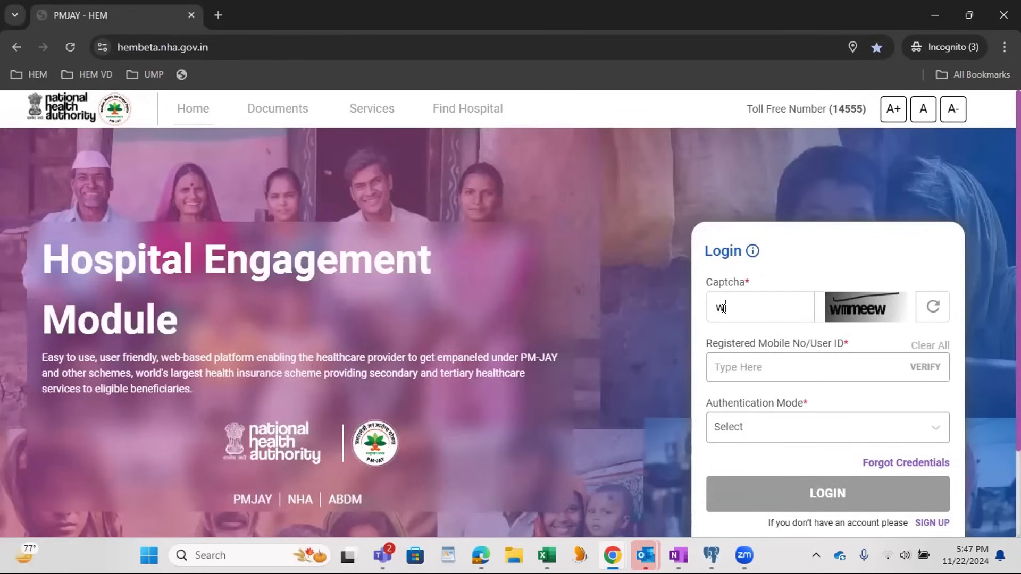
type("mmeew")
key("Tab")
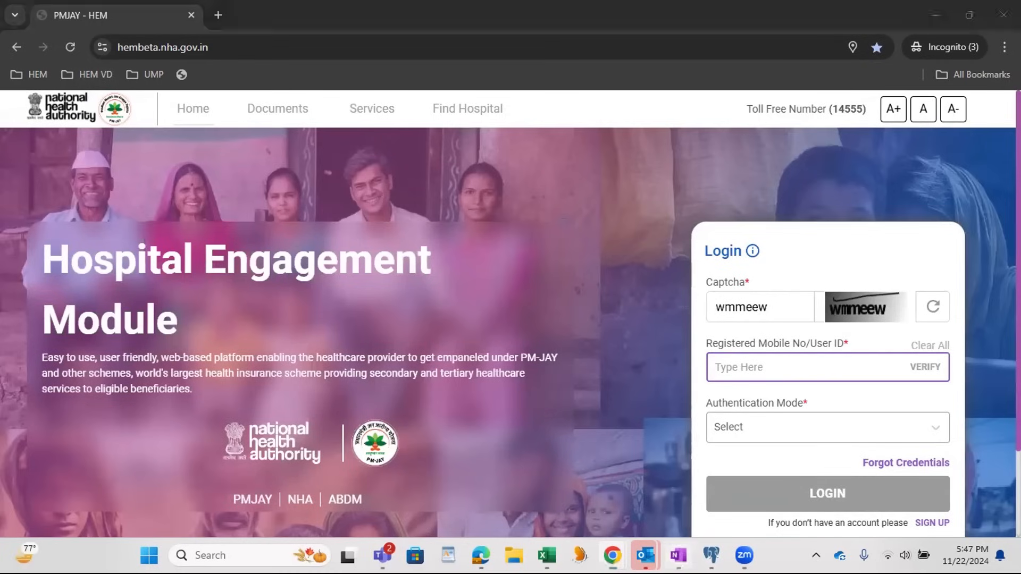
Step: Copy the user ID from the OneNote credentials page into the login form and verify it
left_click(678, 555)
key("ctrl+c")
key("alt+Tab")
key("ctrl+v")
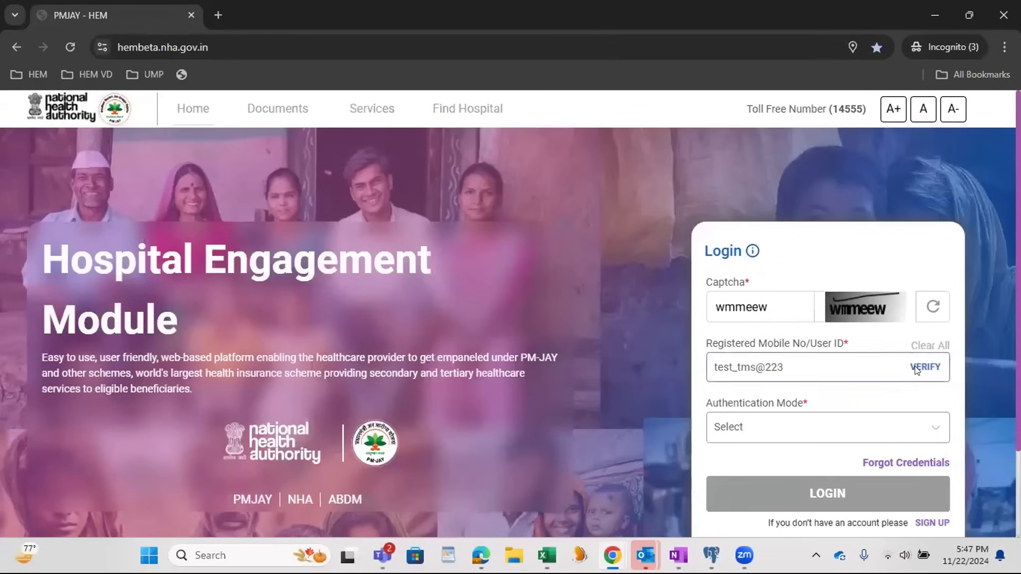
left_click(915, 367)
Step: Enter the account password and the second captcha, and try to log in
left_click(729, 488)
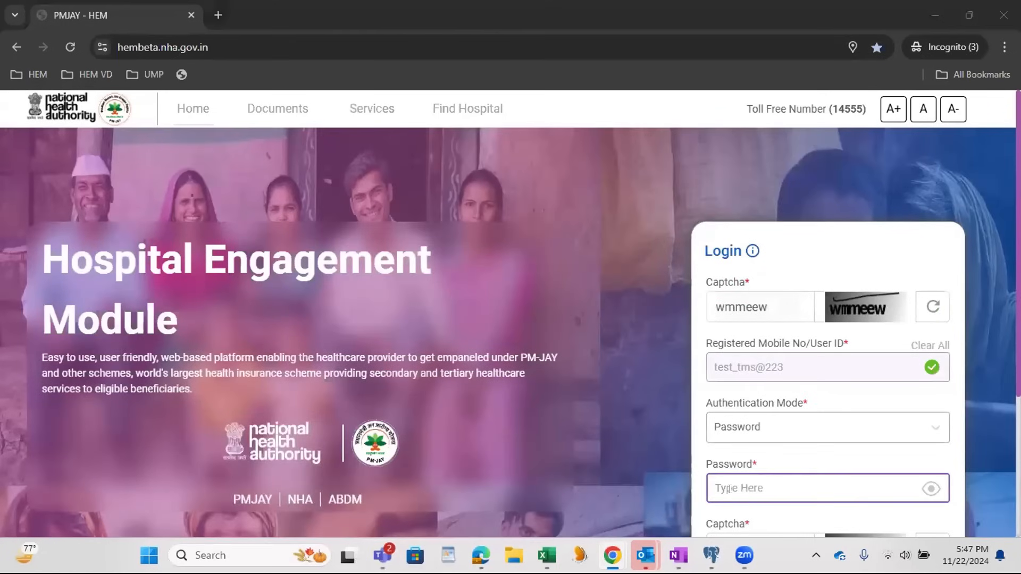
key("alt+Tab")
key("alt+Tab")
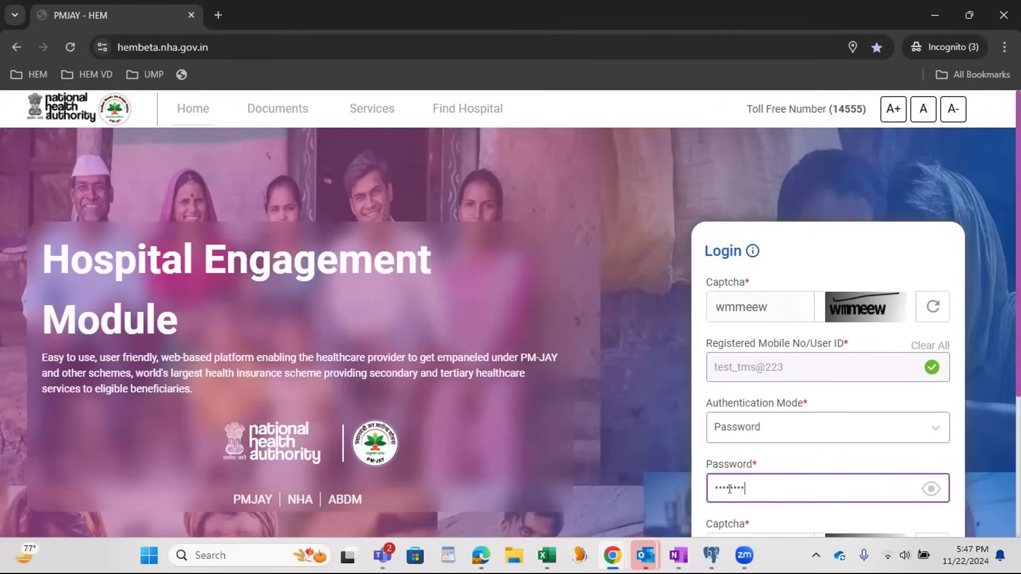
key("Tab")
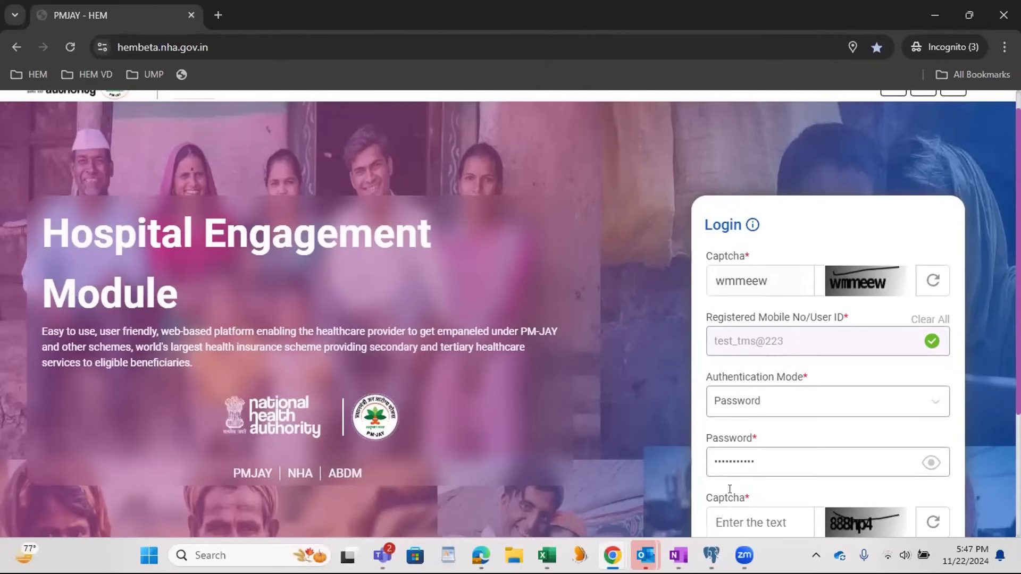
scroll(744, 468, "down", 3)
left_click(764, 442)
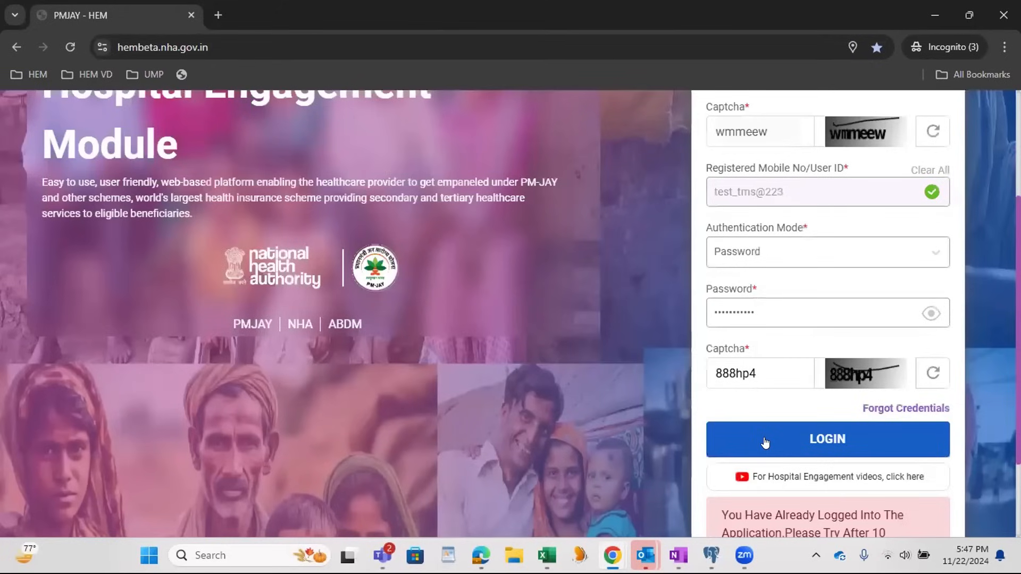
Step: Switch to the SEC Officer's browser window, refresh its dashboard and open the Worklist
scroll(760, 392, "up", 2)
mouse_move(613, 555)
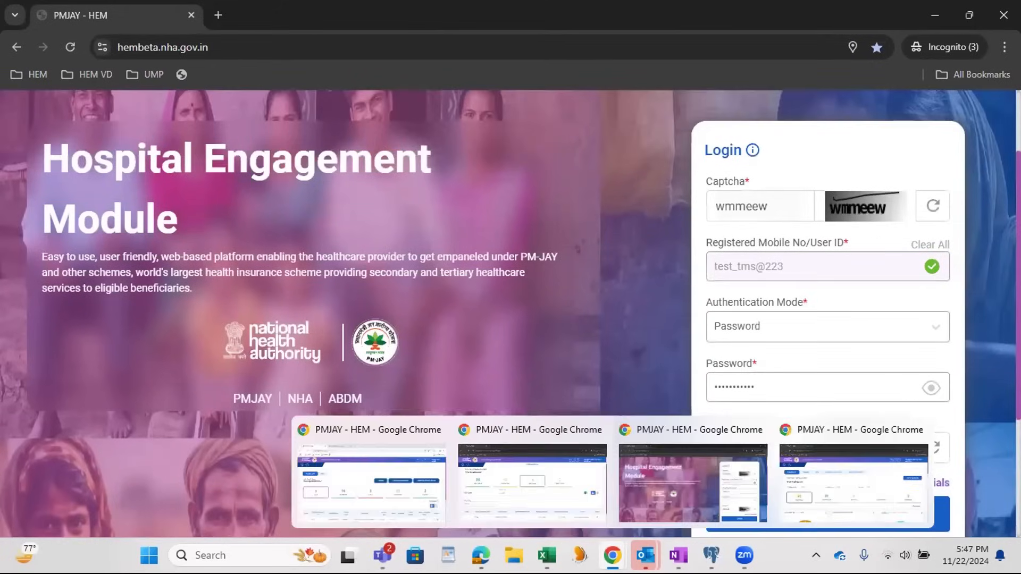
left_click(853, 481)
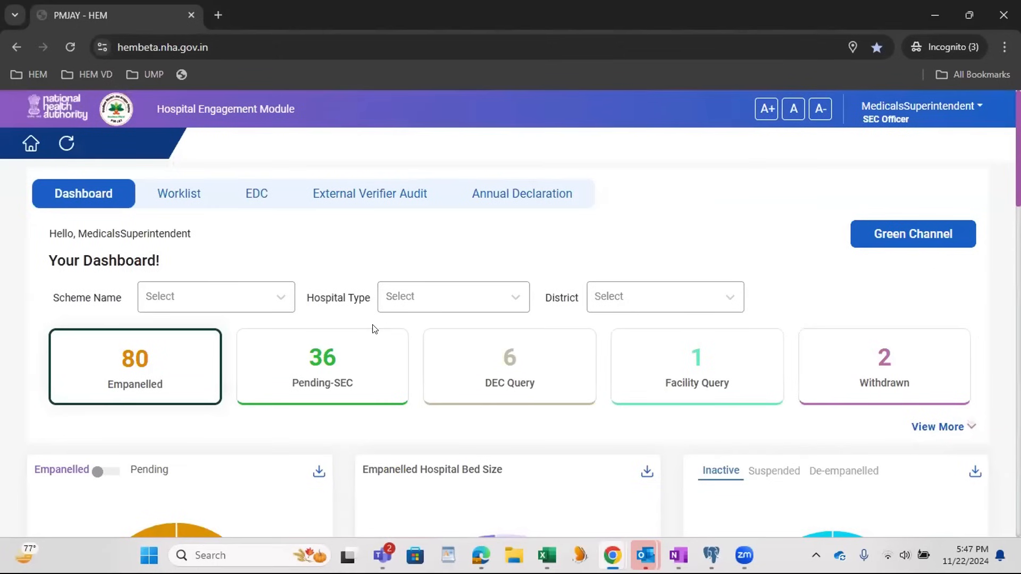
left_click(63, 142)
left_click(180, 196)
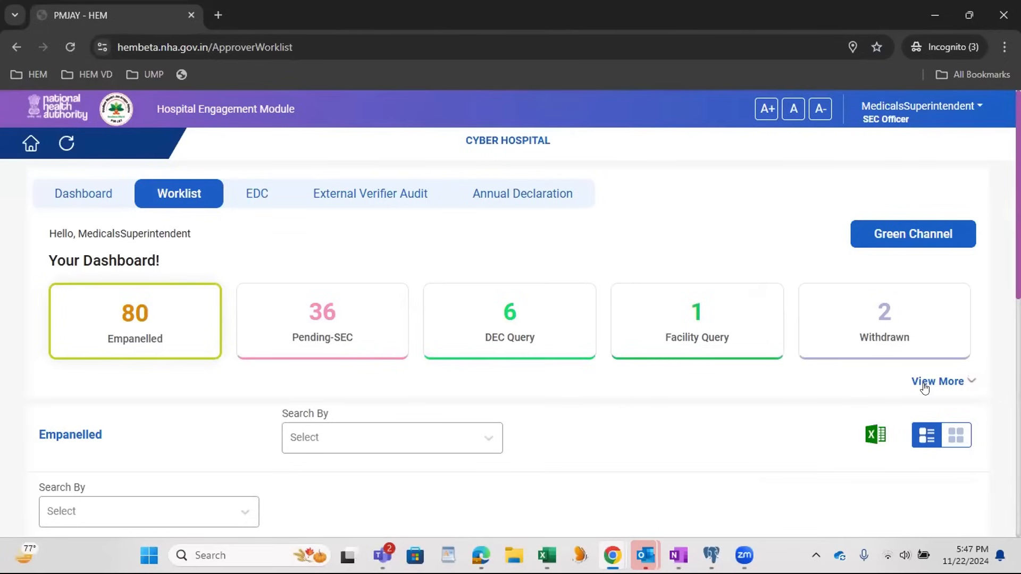
Step: Expand the worklist categories and look for the submitted request through the second page of Upgradation Request cases
left_click(930, 384)
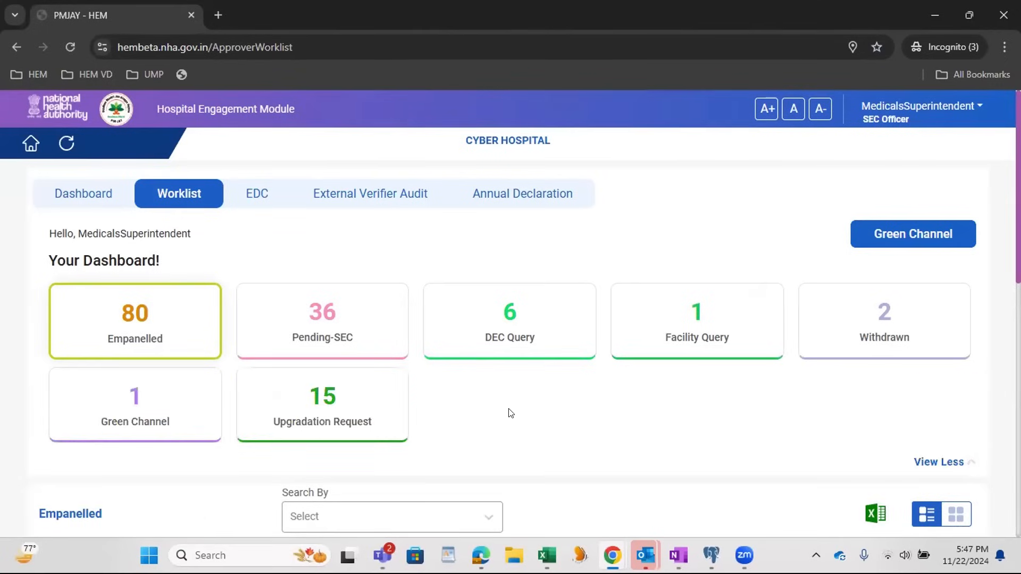
left_click(340, 417)
scroll(520, 413, "down", 5)
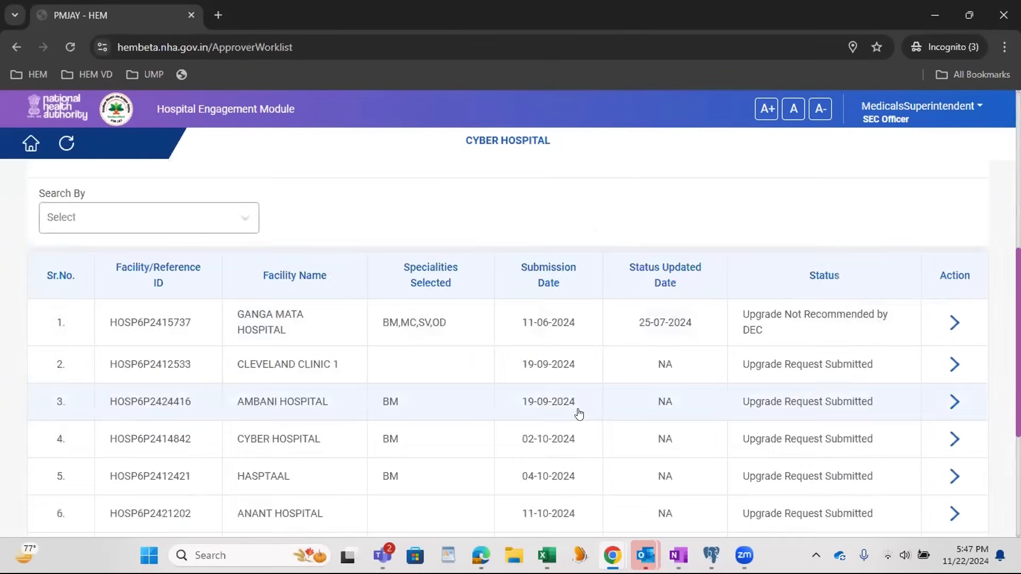
scroll(578, 413, "down", 5)
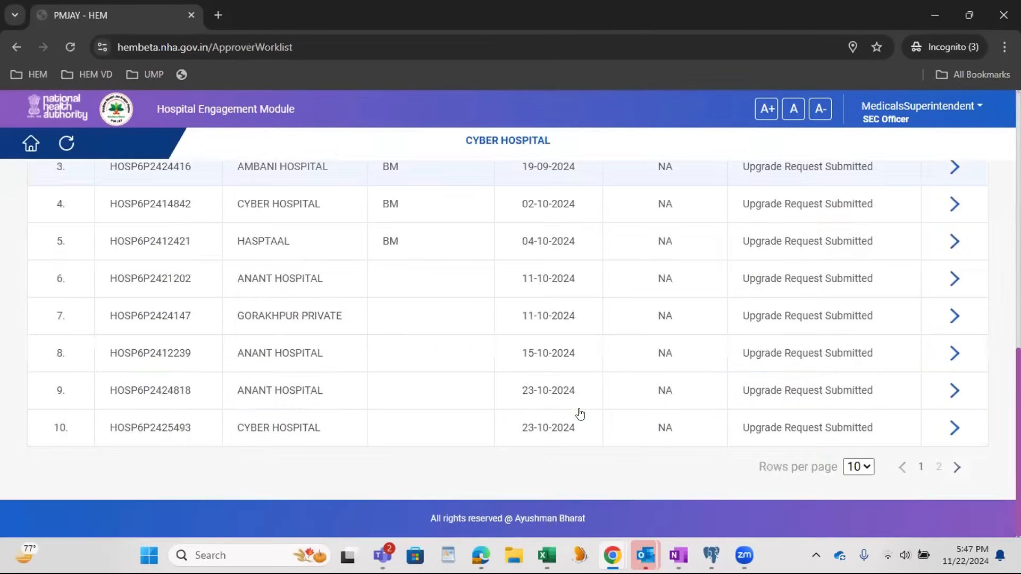
left_click(938, 467)
left_click_drag(483, 441, 894, 436)
left_click(172, 435)
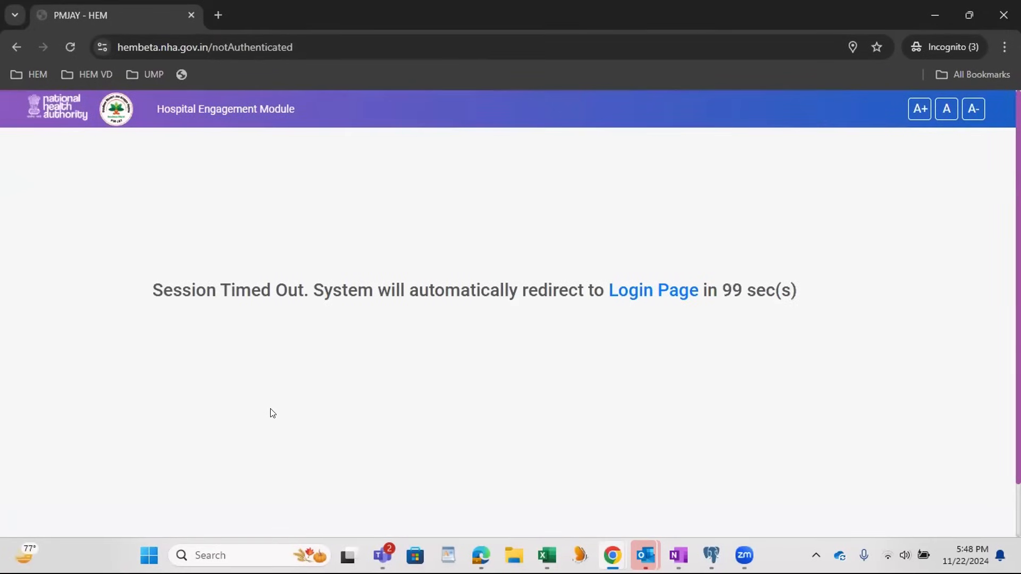
Step: Return to the login page from the session timeout page and reload it for a new captcha
left_click(619, 291)
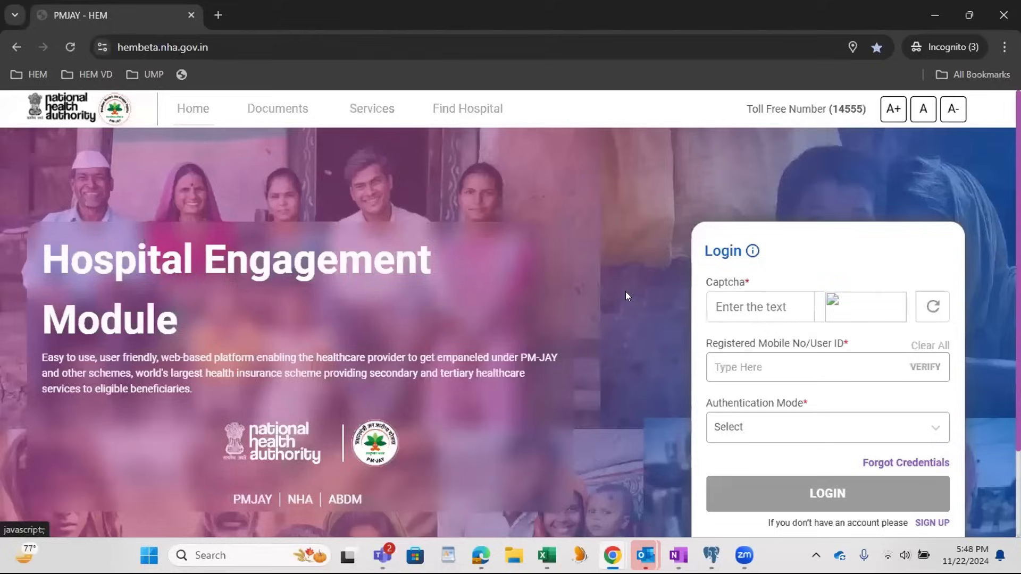
left_click(69, 49)
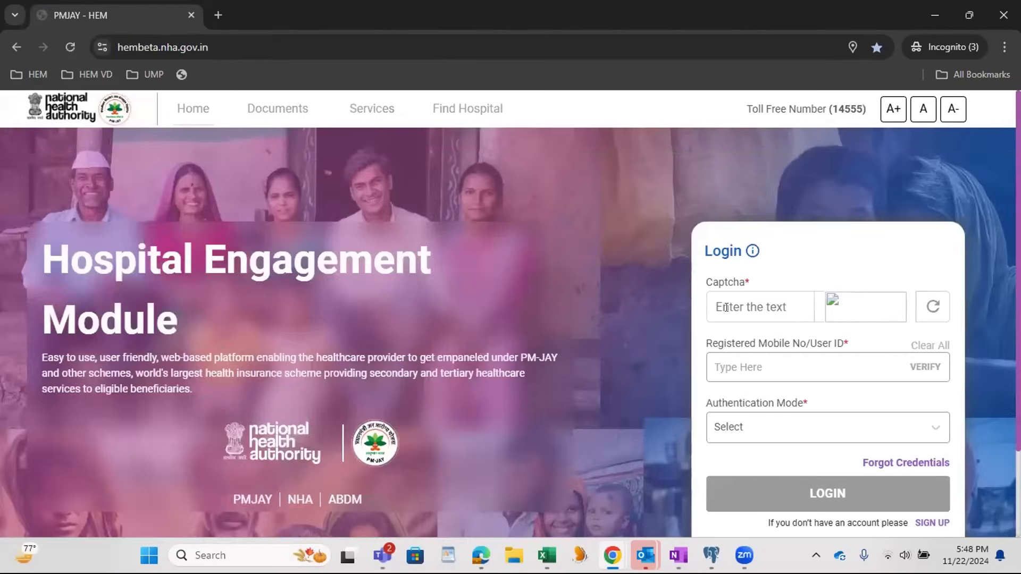
left_click(753, 309)
left_click(66, 44)
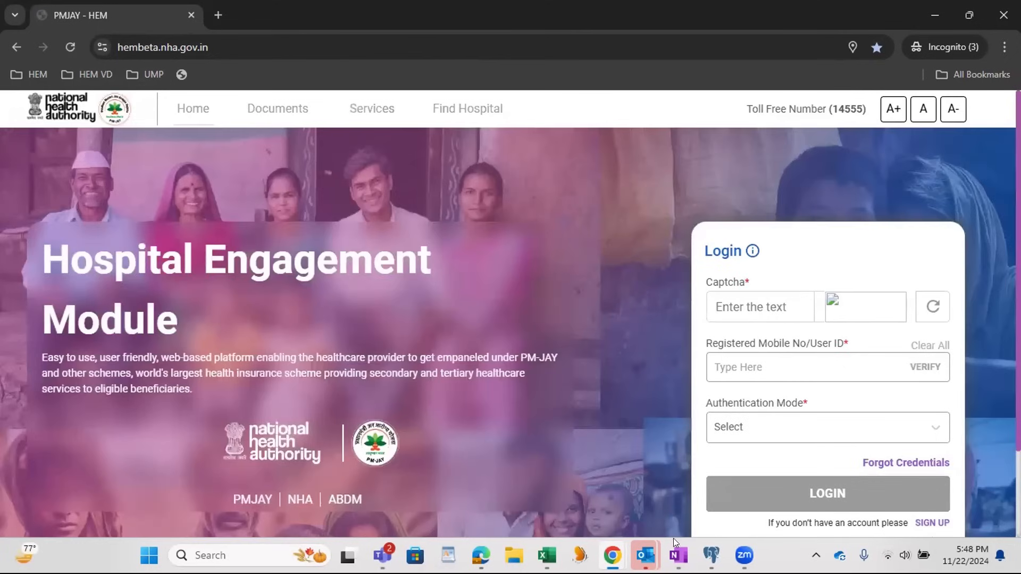
Step: Switch to the other browser window with the filled-in login form and reload its page
mouse_move(677, 551)
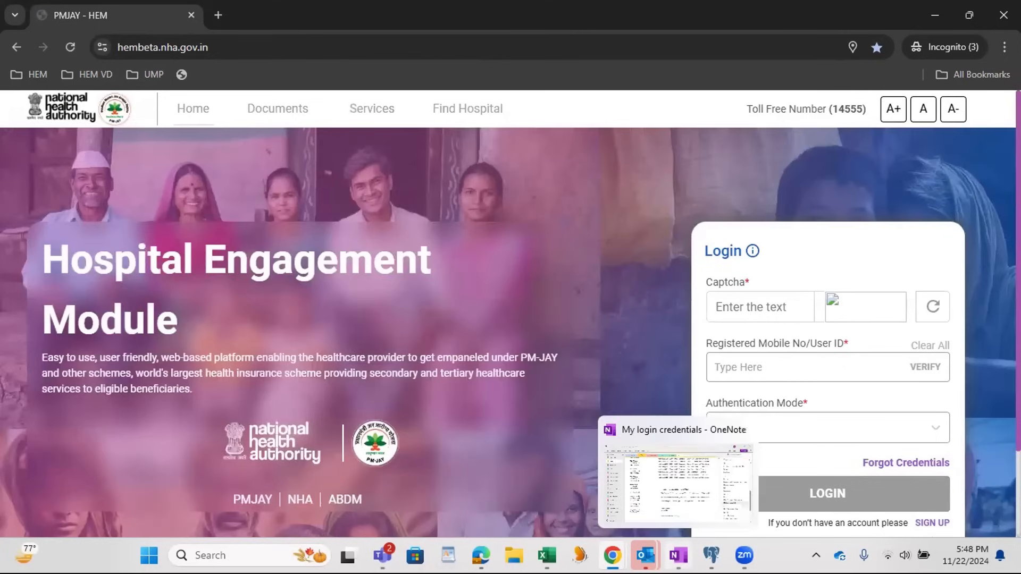
mouse_move(613, 555)
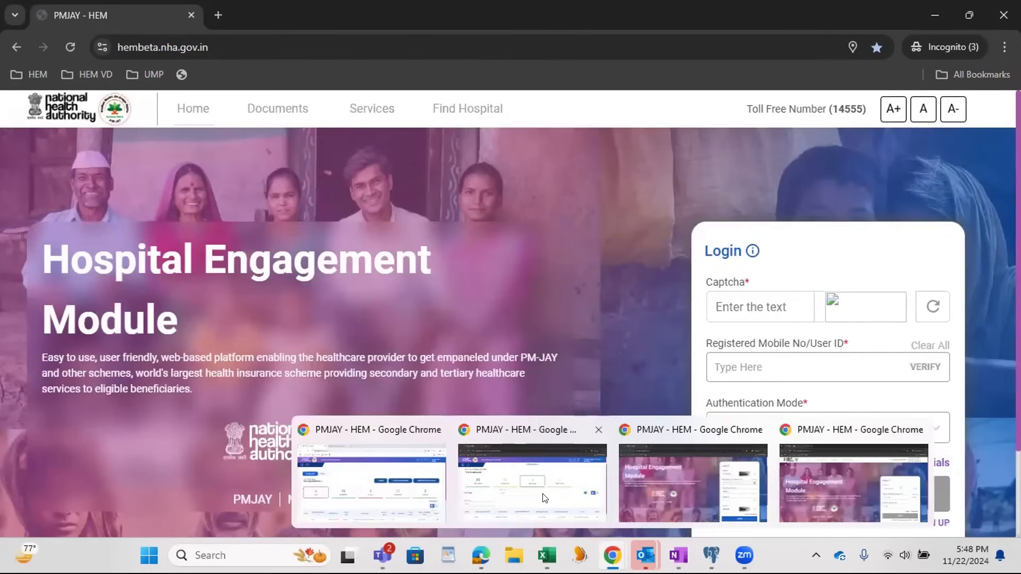
left_click(671, 485)
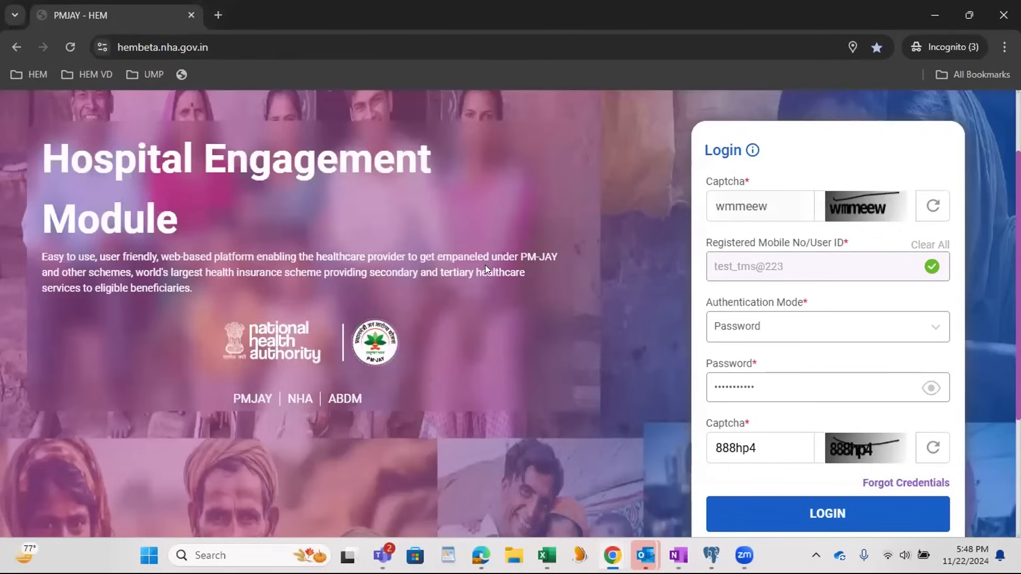
left_click(64, 49)
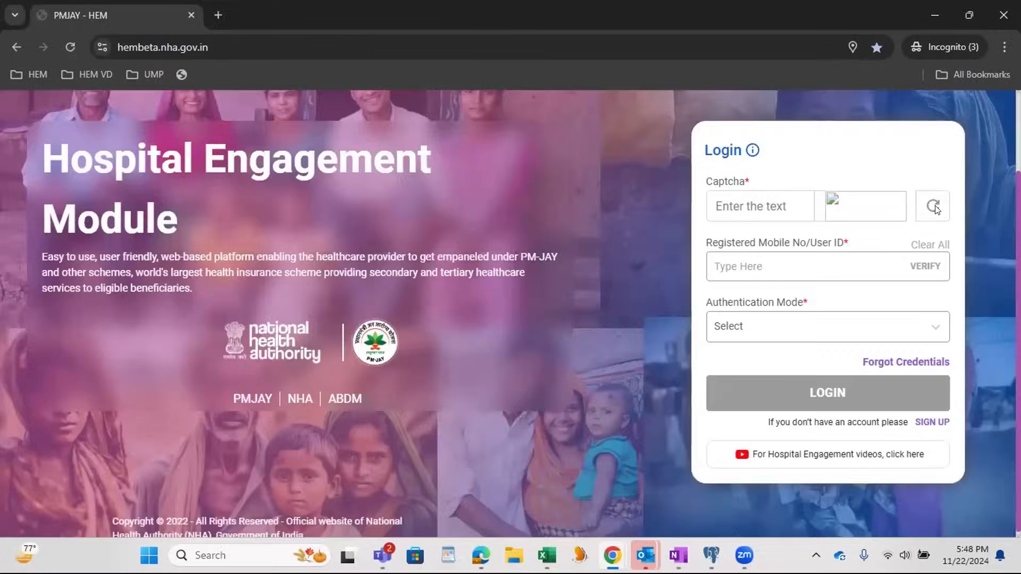
scroll(407, 232, "up", 2)
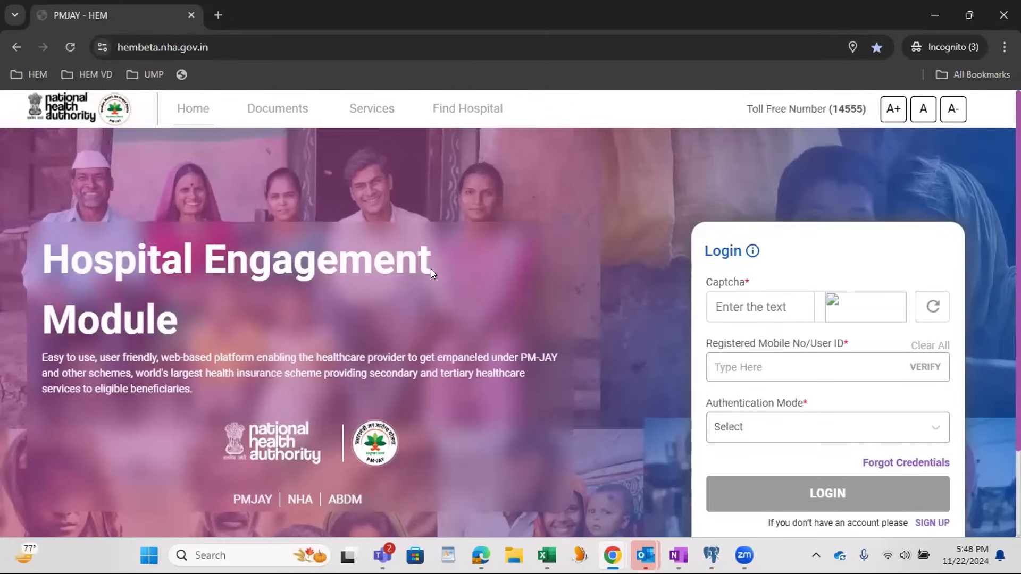
key("alt+Tab")
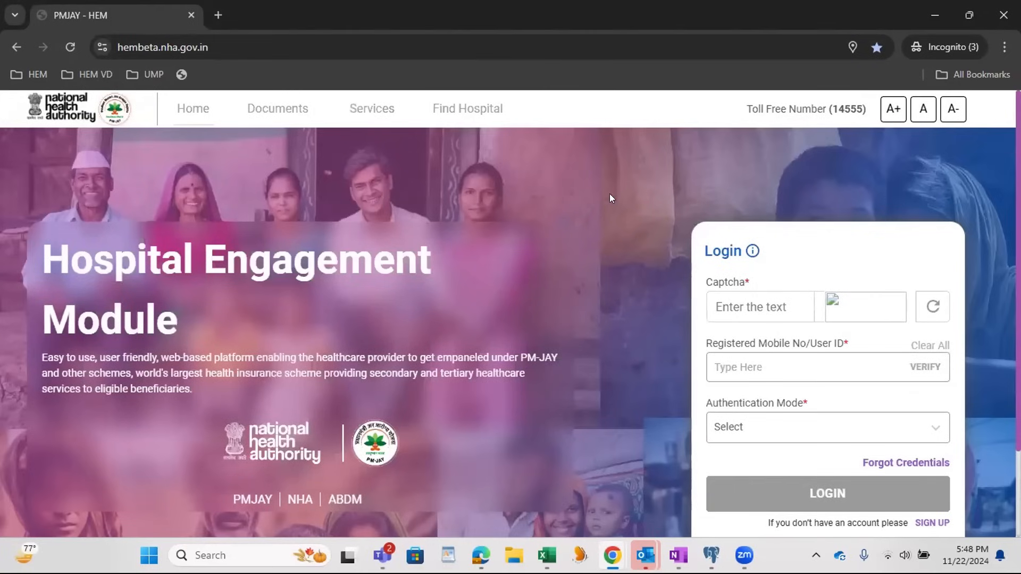
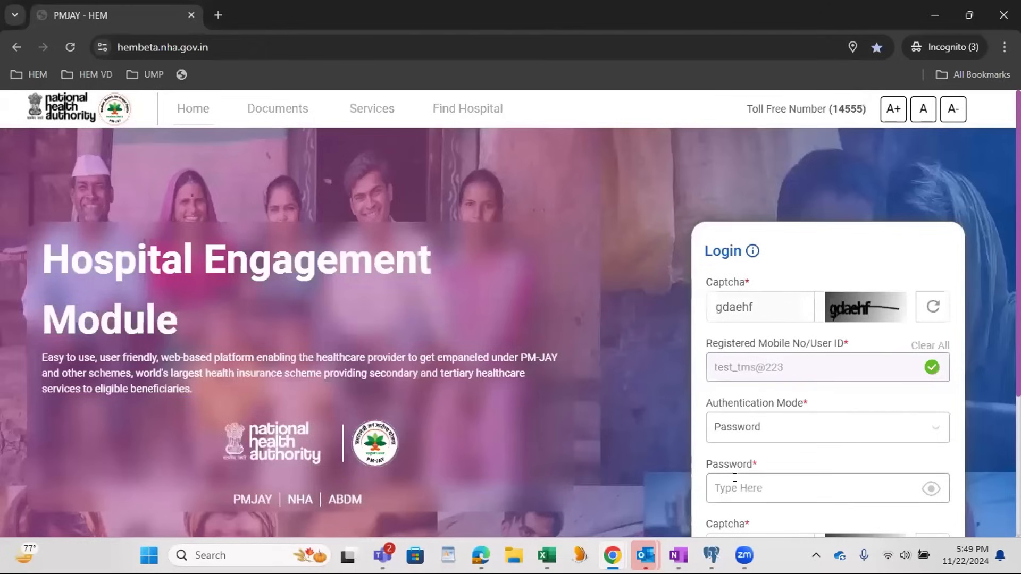
Step: Enter the account password and the captcha text in the login form and log in
type("••••")
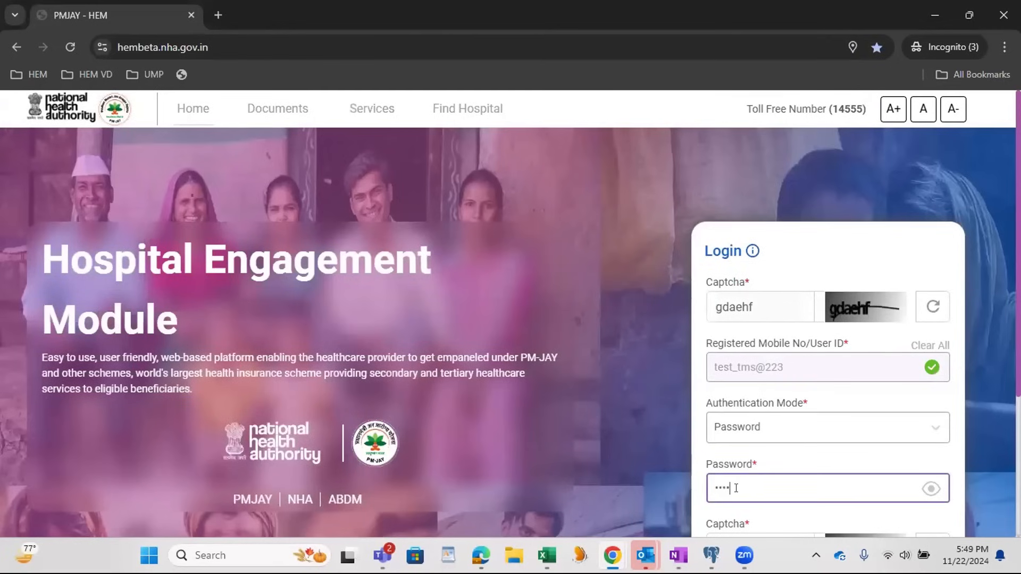
type("•••••••")
key("Tab")
type("aepc")
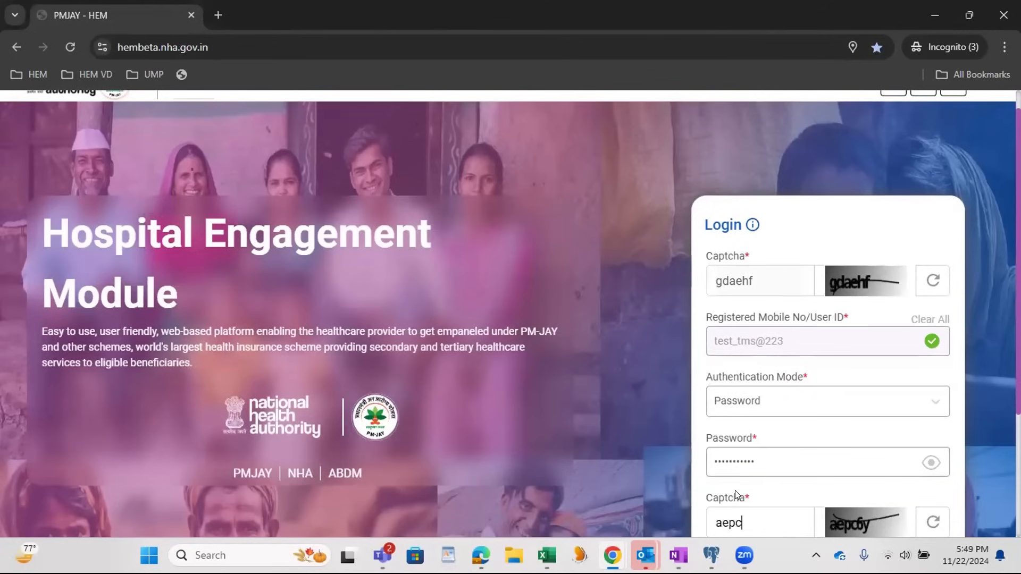
type("6y")
scroll(735, 490, "down", 3)
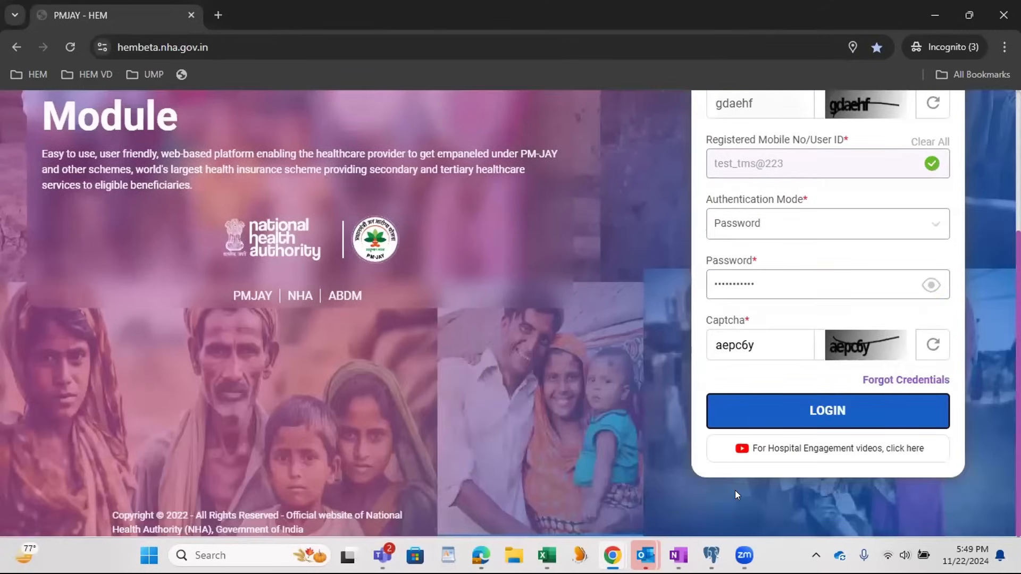
left_click(765, 400)
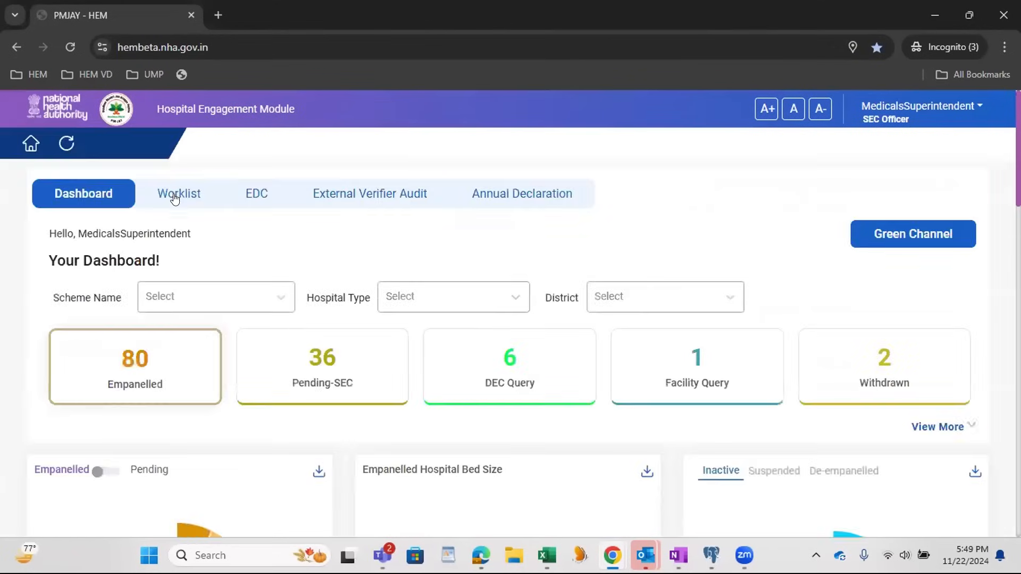
Step: Open CYBER HOSPITAL's upgradation request submitted on 22-11-2024 from the worklist
left_click(171, 195)
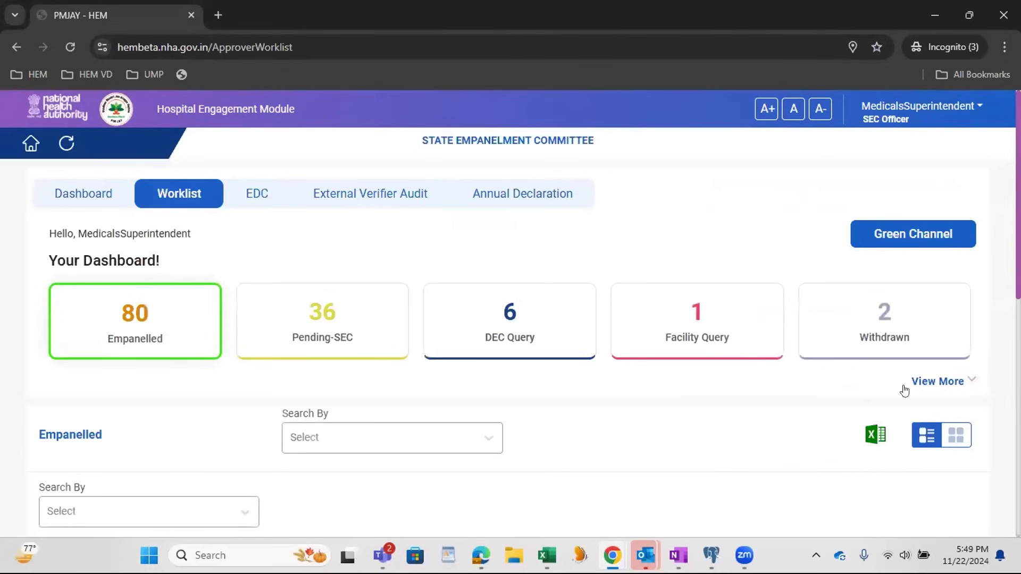
left_click(933, 380)
left_click(354, 413)
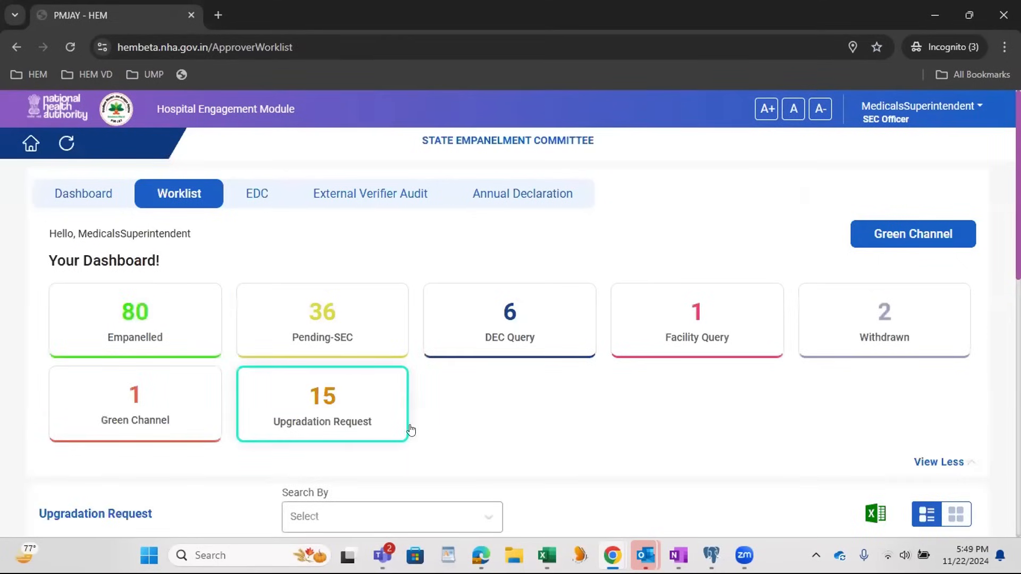
scroll(623, 423, "down", 10)
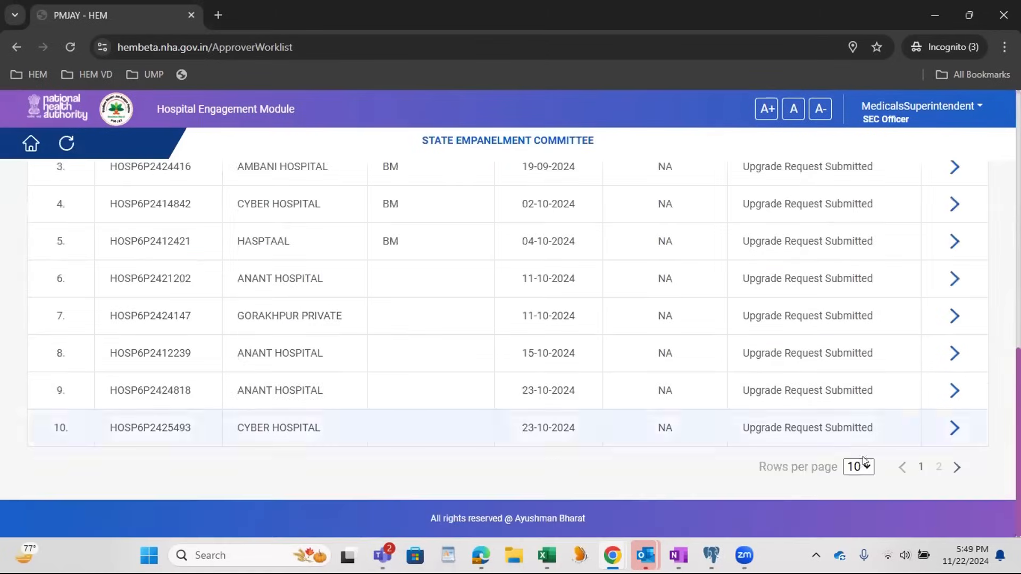
left_click(938, 467)
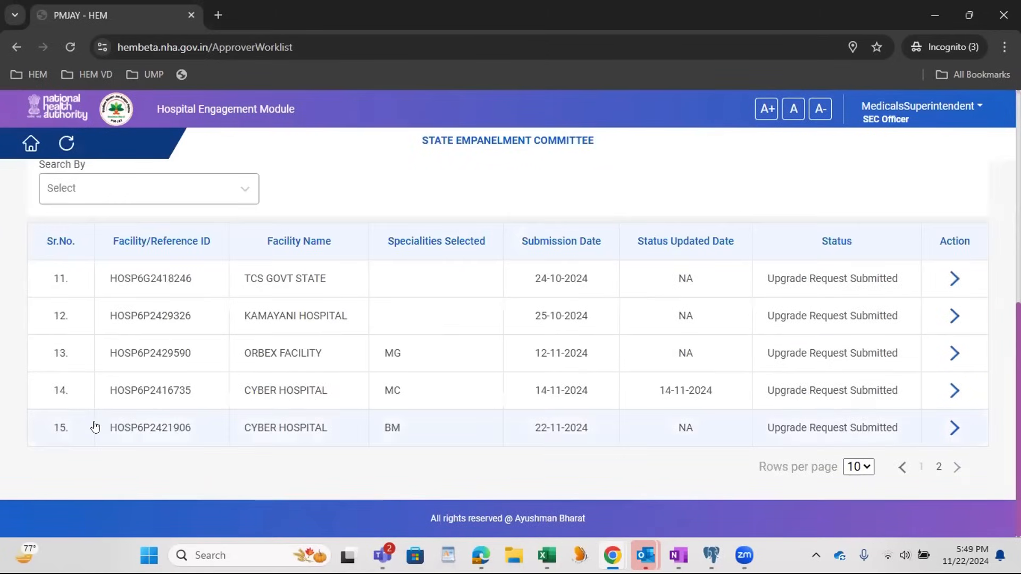
left_click(137, 428)
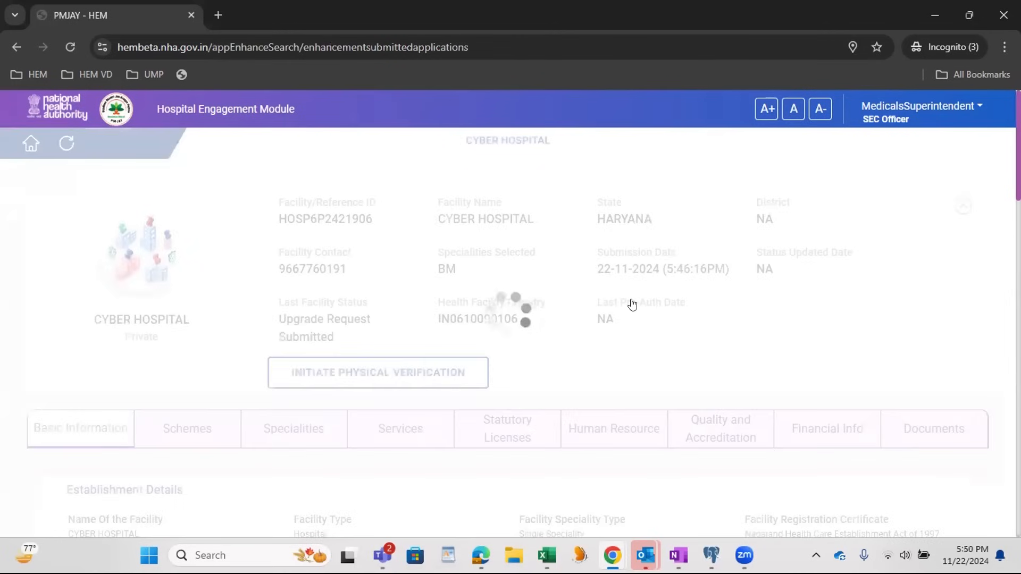
Step: Review the hospital's establishment details and the upgrade request entry in its workflow history
scroll(632, 298, "down", 18)
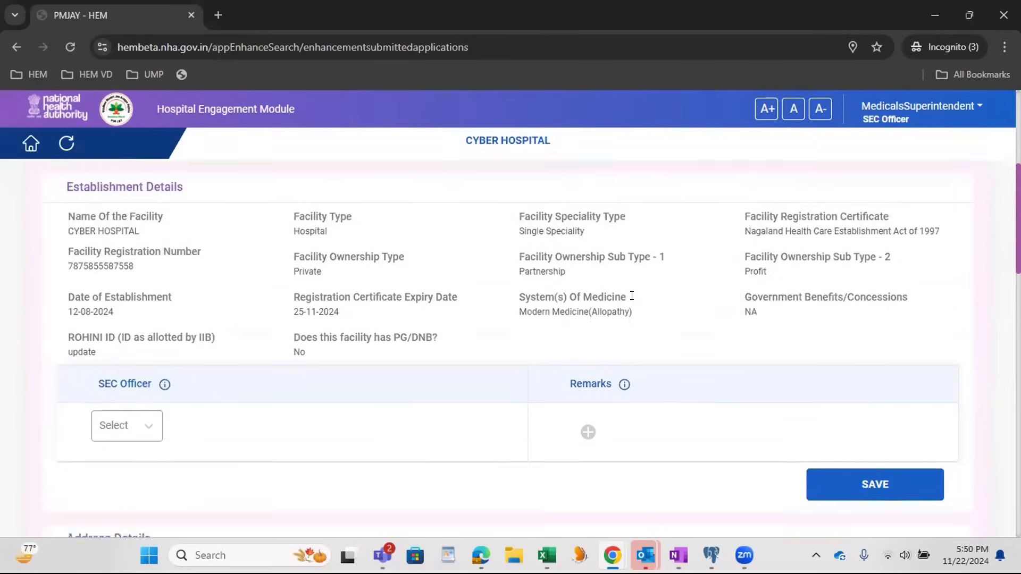
scroll(697, 319, "up", 18)
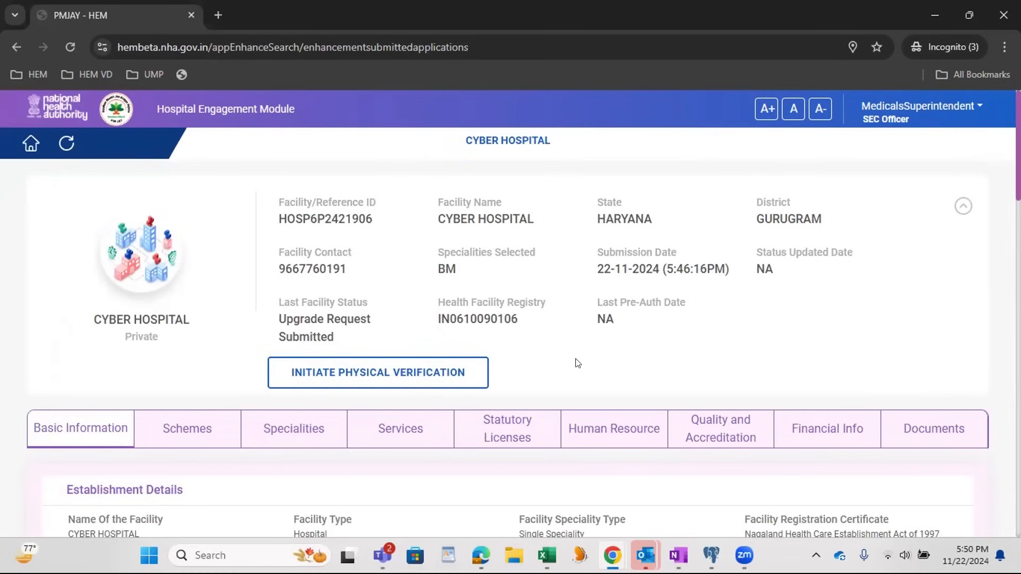
scroll(648, 331, "down", 17)
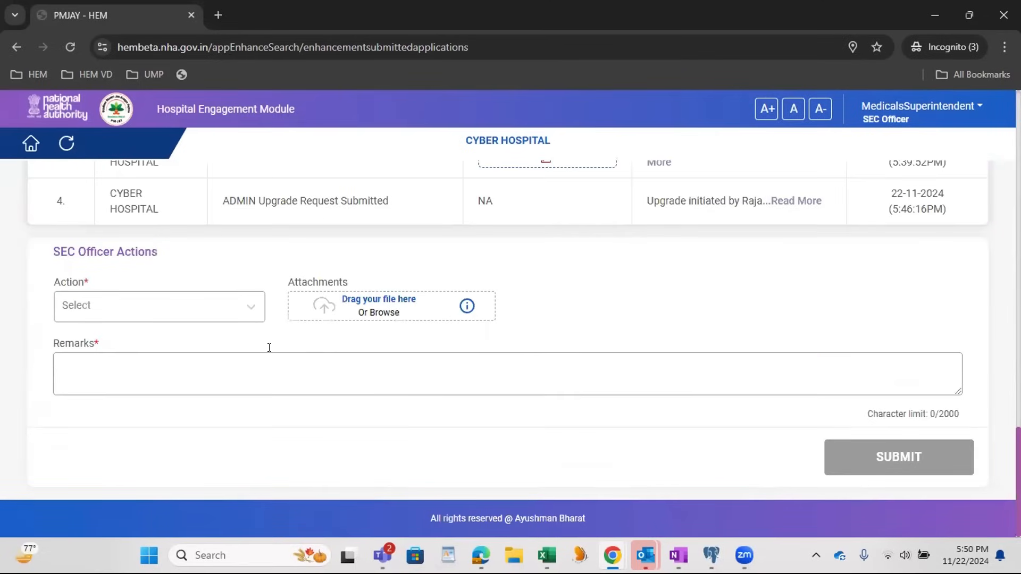
scroll(259, 357, "up", 4)
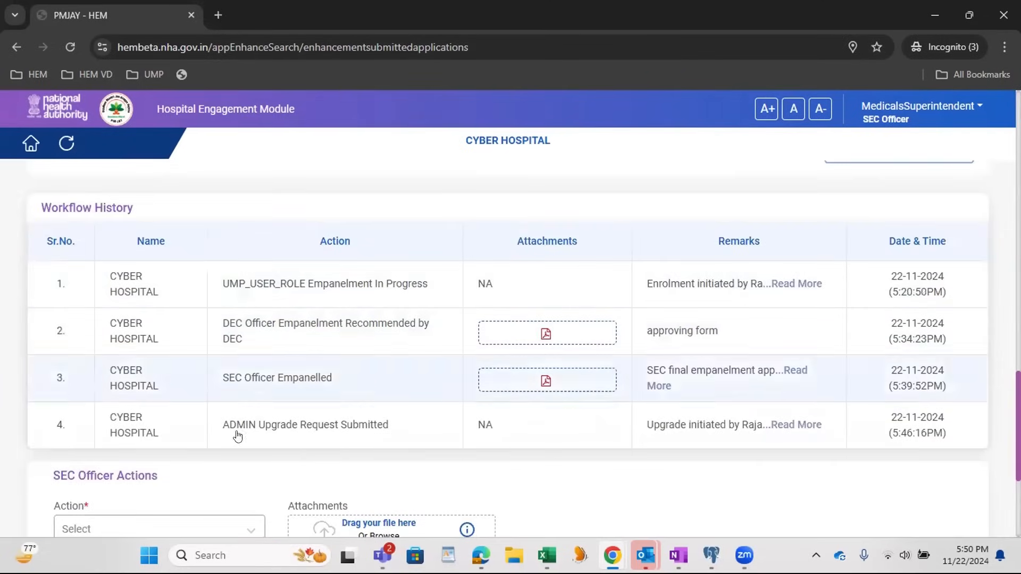
triple_click(404, 427)
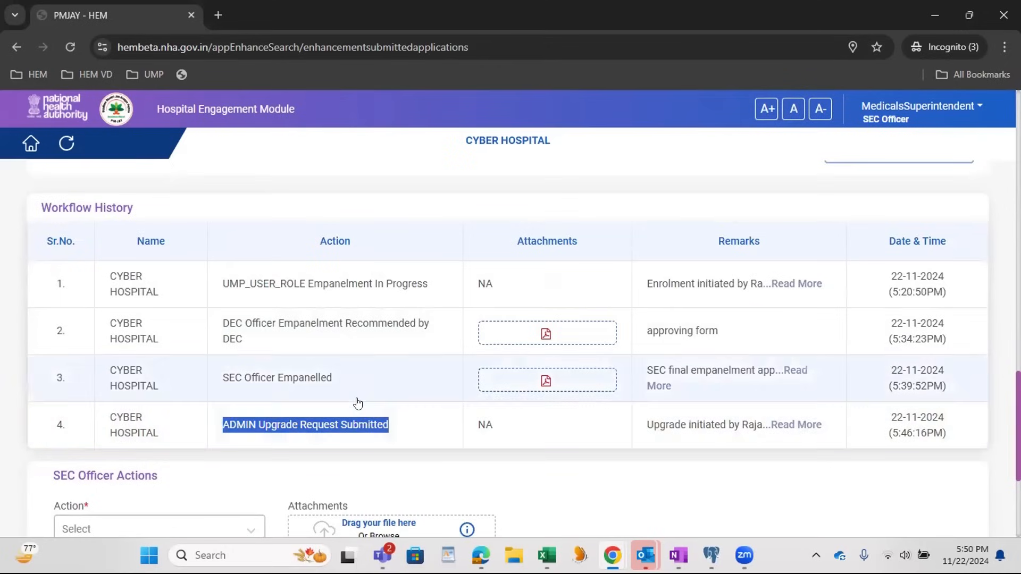
scroll(308, 374, "down", 4)
Step: Examine the hospital's bank details in its financial information, checking the upgraded account holder's name
scroll(504, 294, "up", 5)
scroll(504, 295, "up", 10)
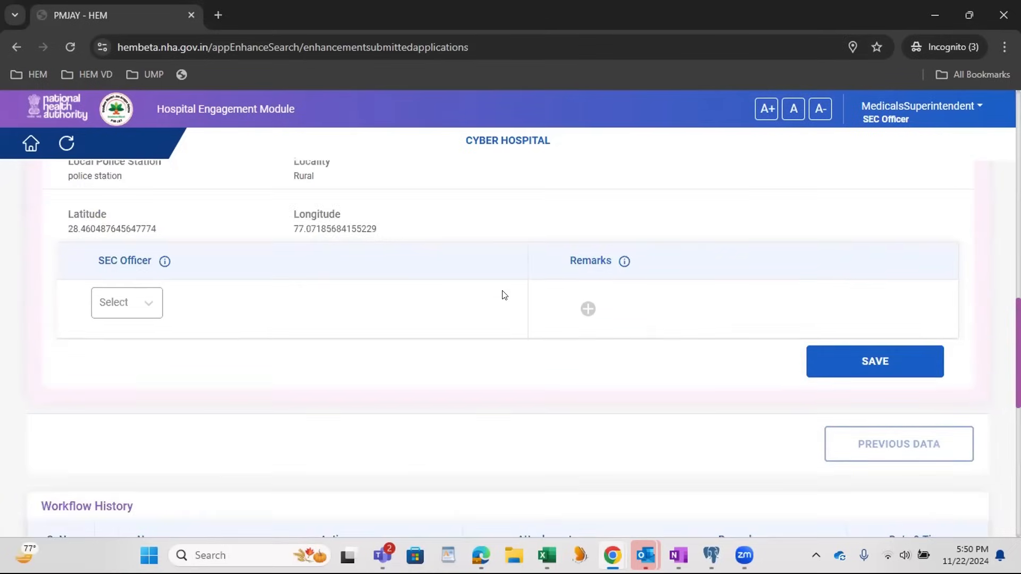
scroll(497, 294, "up", 2)
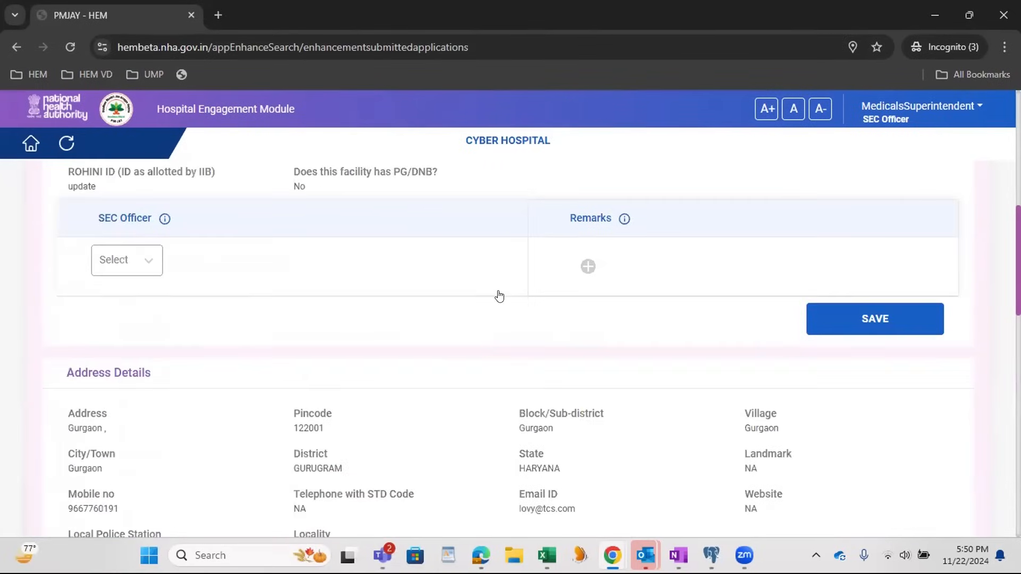
scroll(398, 285, "up", 3)
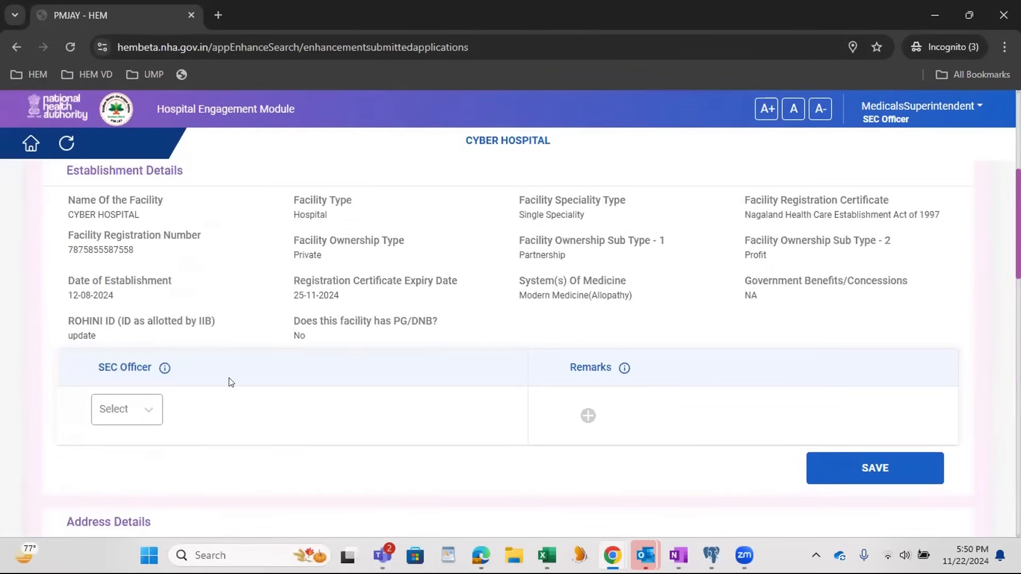
scroll(393, 343, "up", 1)
scroll(694, 295, "up", 3)
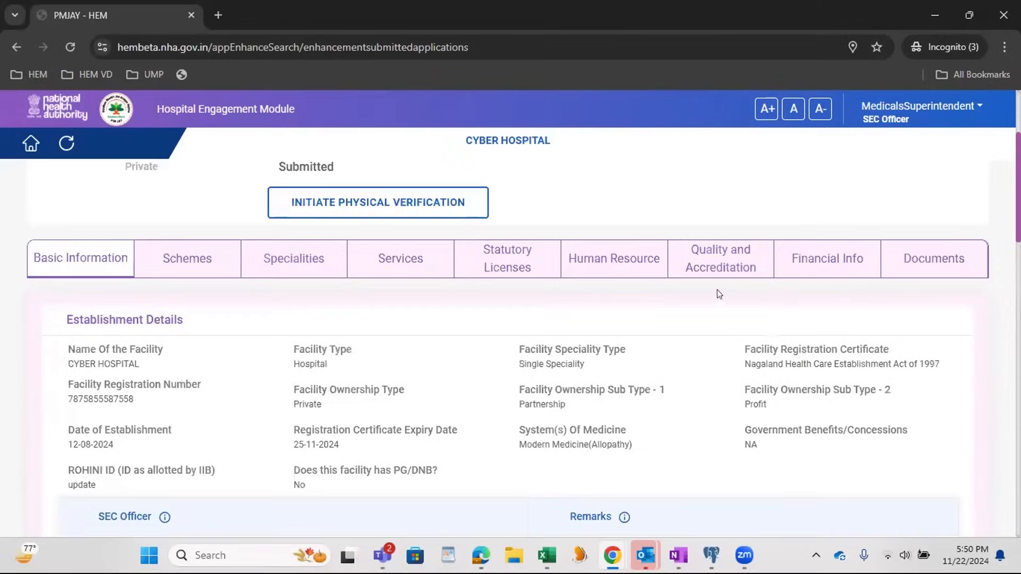
left_click(845, 273)
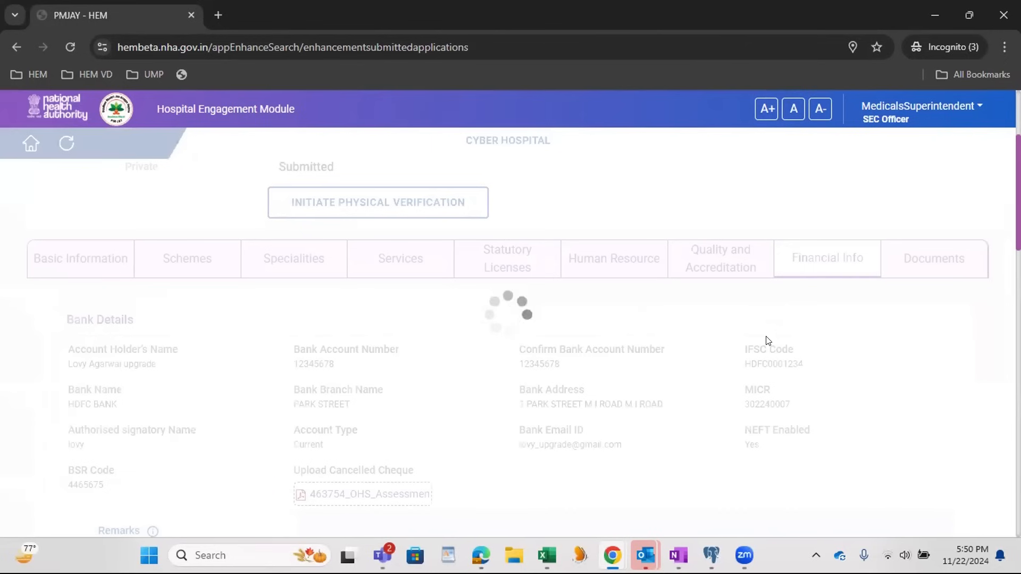
double_click(139, 362)
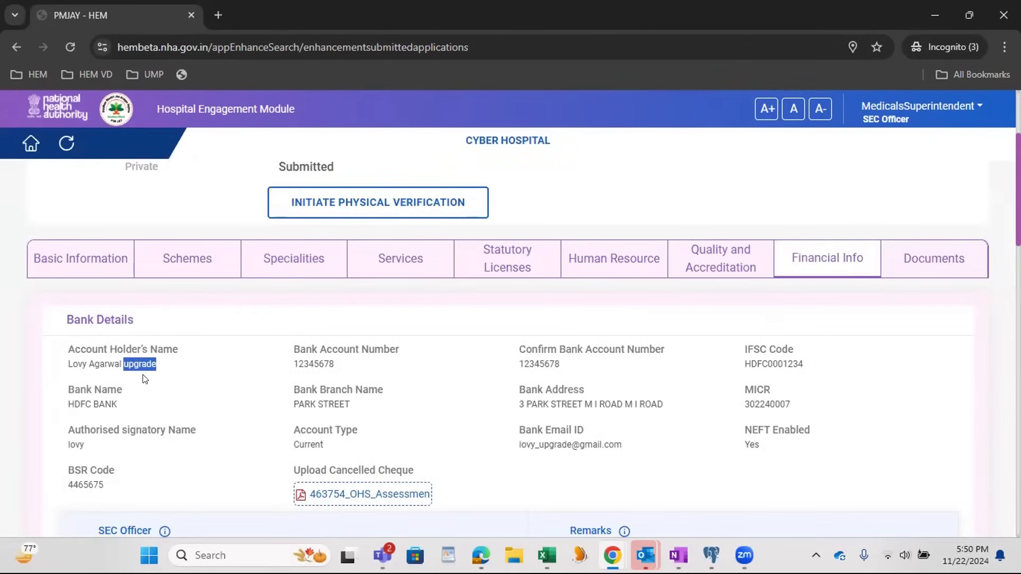
Step: Set the SEC officer action to Upgrade Approved by SEC with the remark "upgrade approve by SEC"
scroll(231, 369, "down", 15)
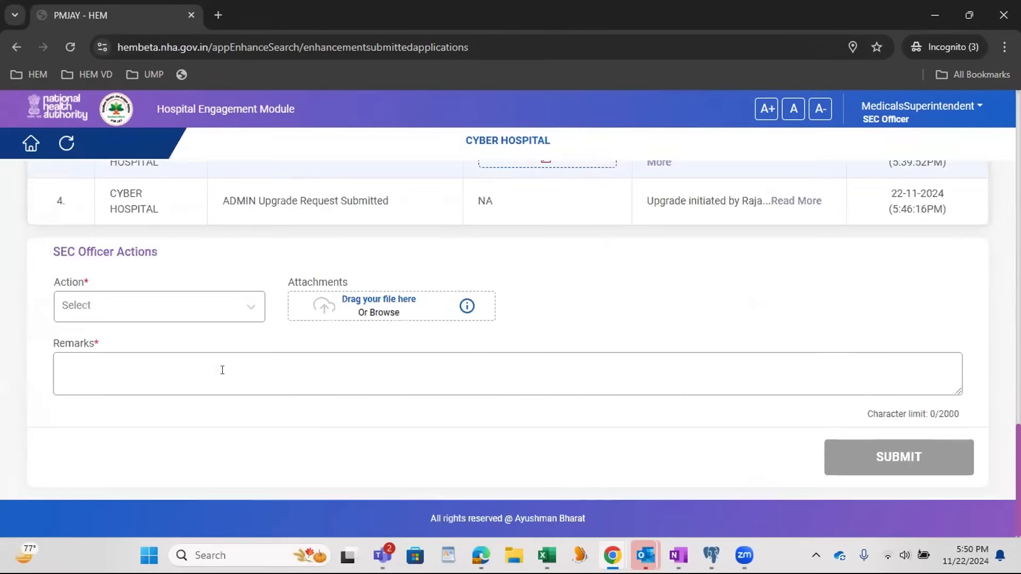
left_click(159, 307)
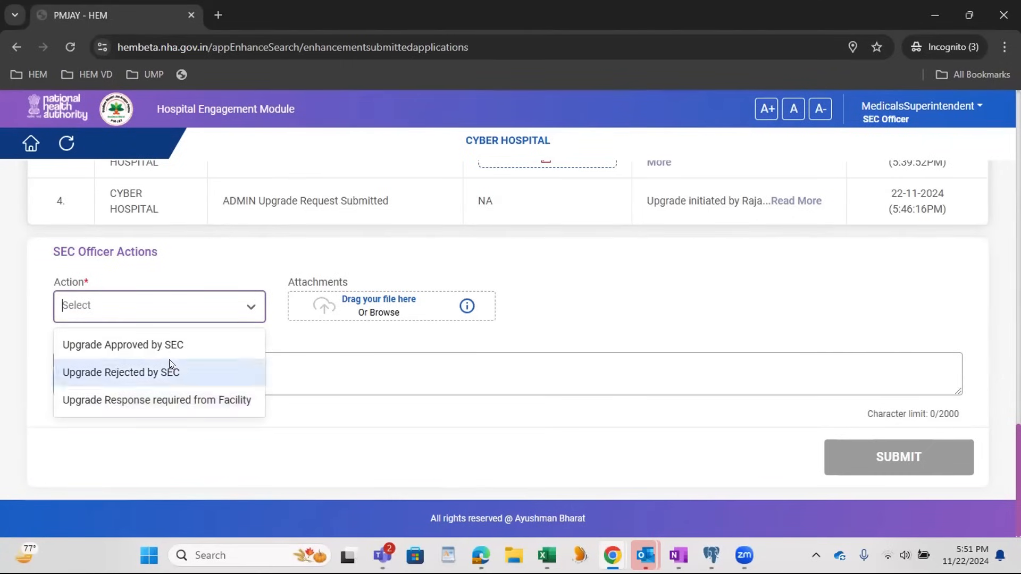
left_click(168, 343)
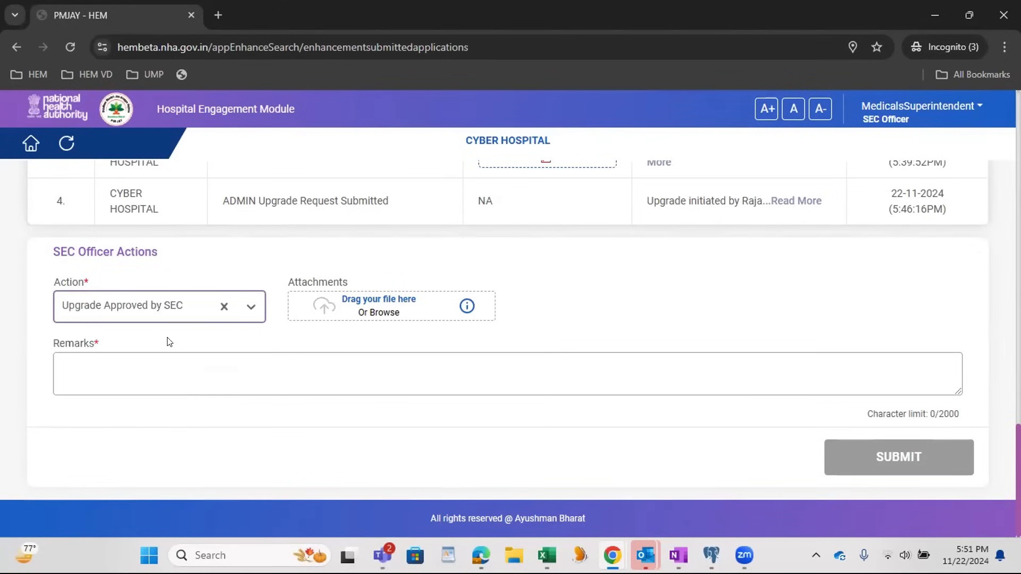
left_click(178, 366)
type("upgr")
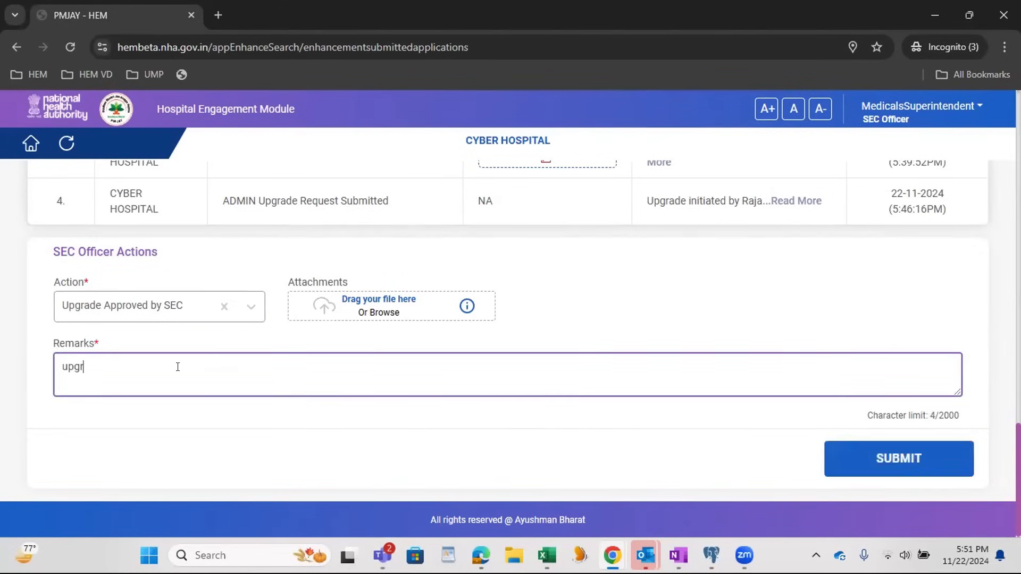
type("ade approve by SEC")
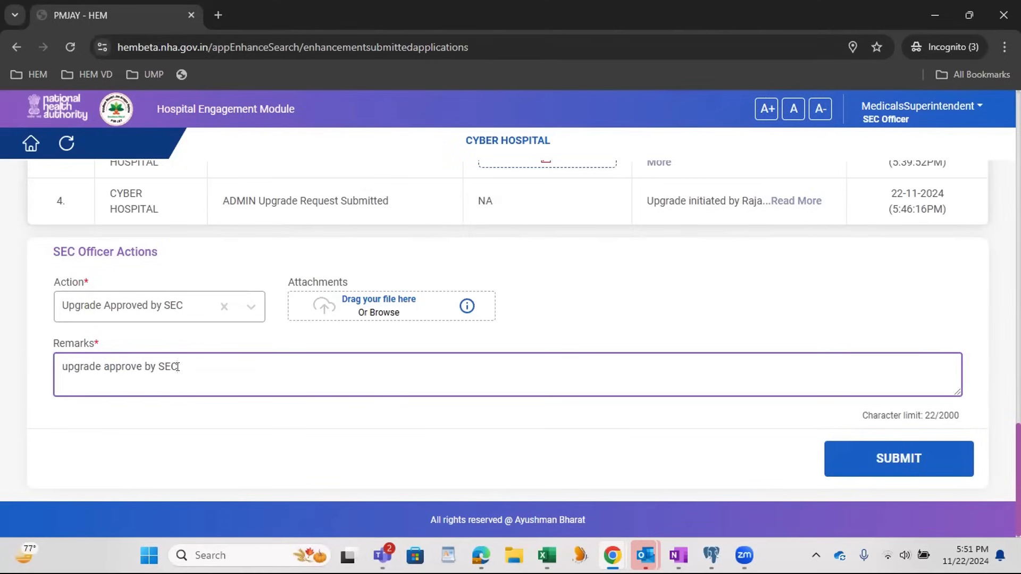
Step: Attach the OHS_Assessment_Completion_Certificate (1) PDF and submit the SEC officer's decision, acknowledging the confirmation
left_click(353, 299)
scroll(266, 160, "down", 3)
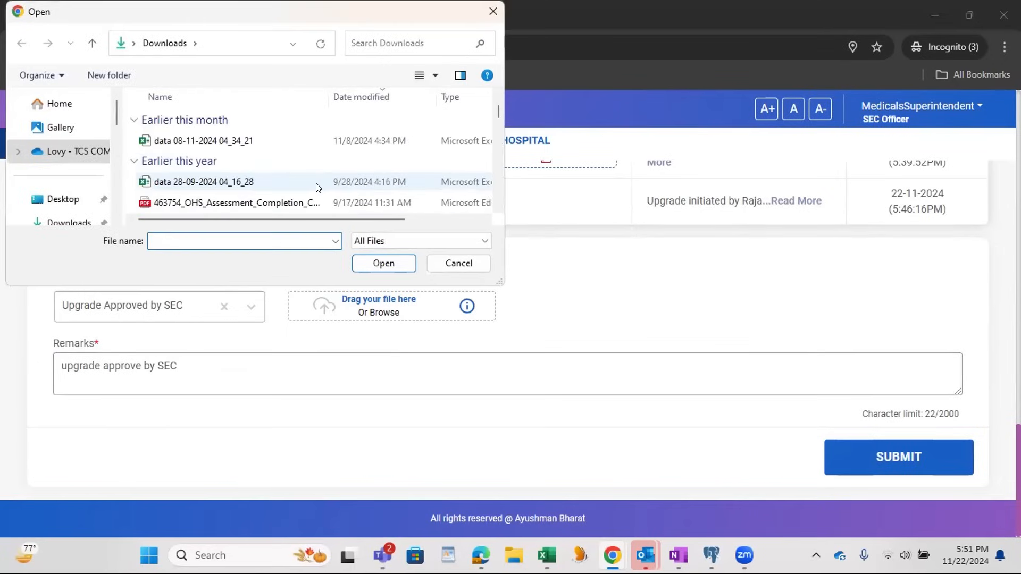
left_click(221, 202)
left_click(384, 263)
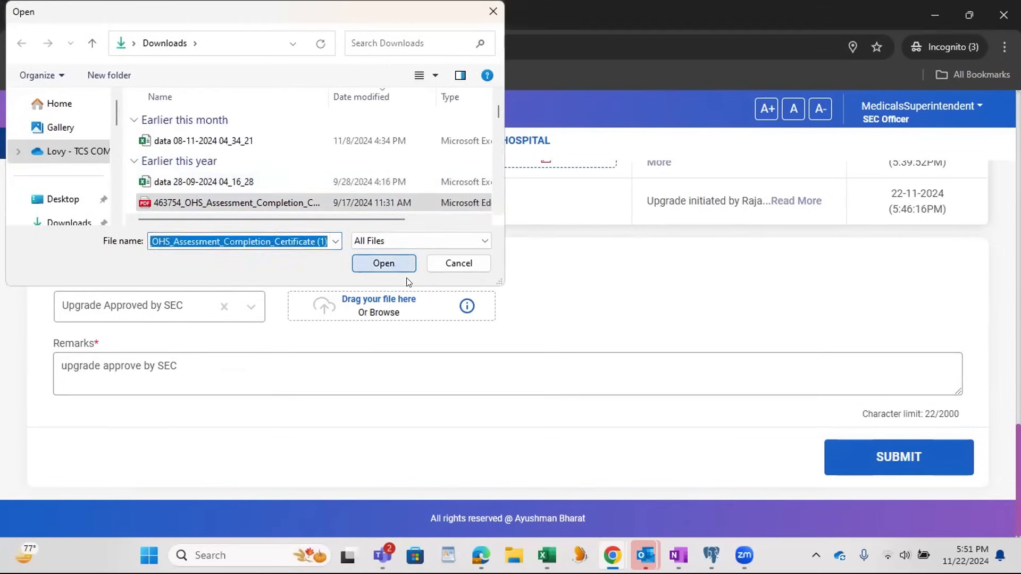
left_click(890, 460)
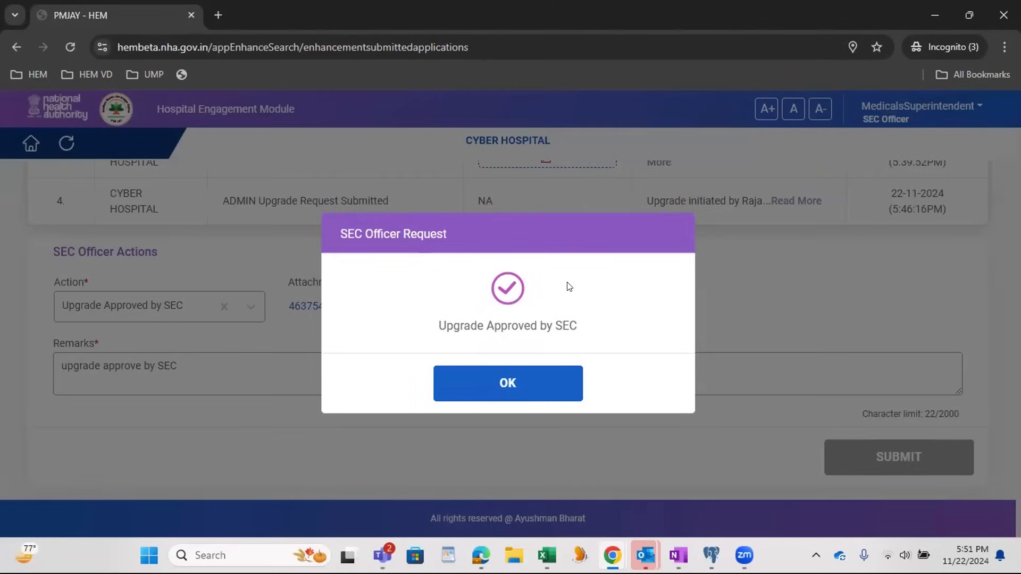
left_click(523, 391)
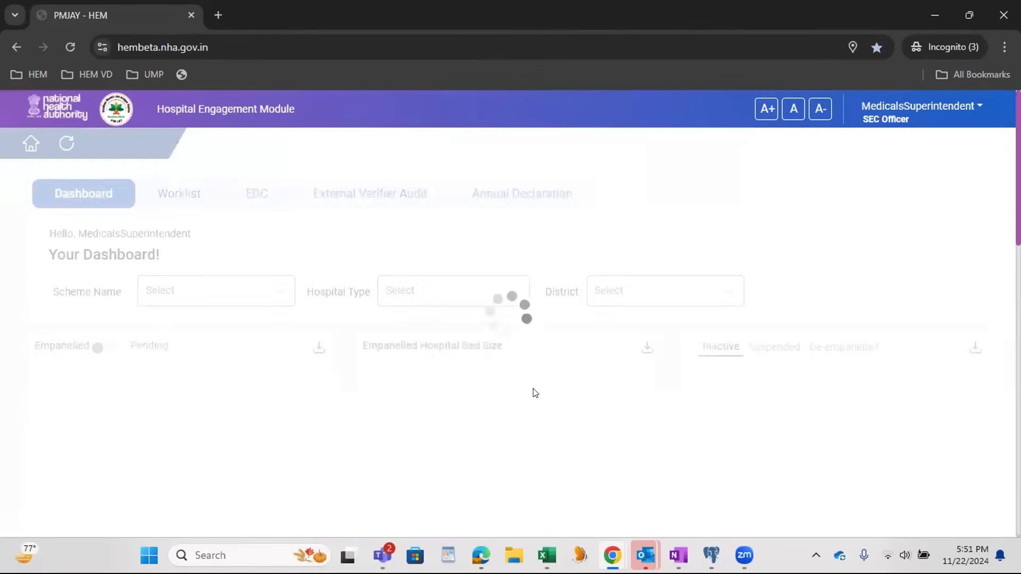